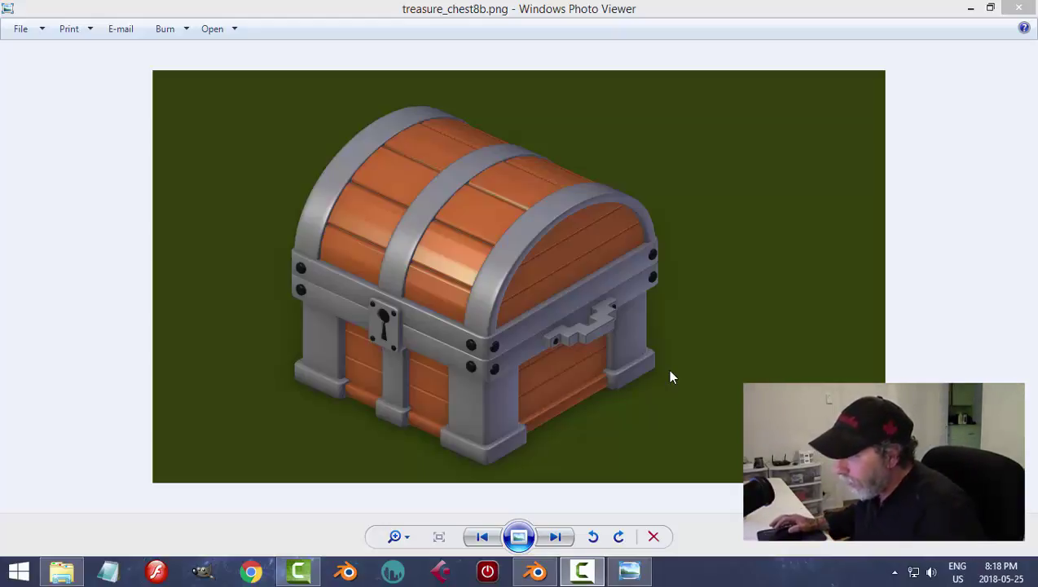
Step: Switch from the treasure chest reference image to Blender and start the Screencast Keys display
left_click(582, 570)
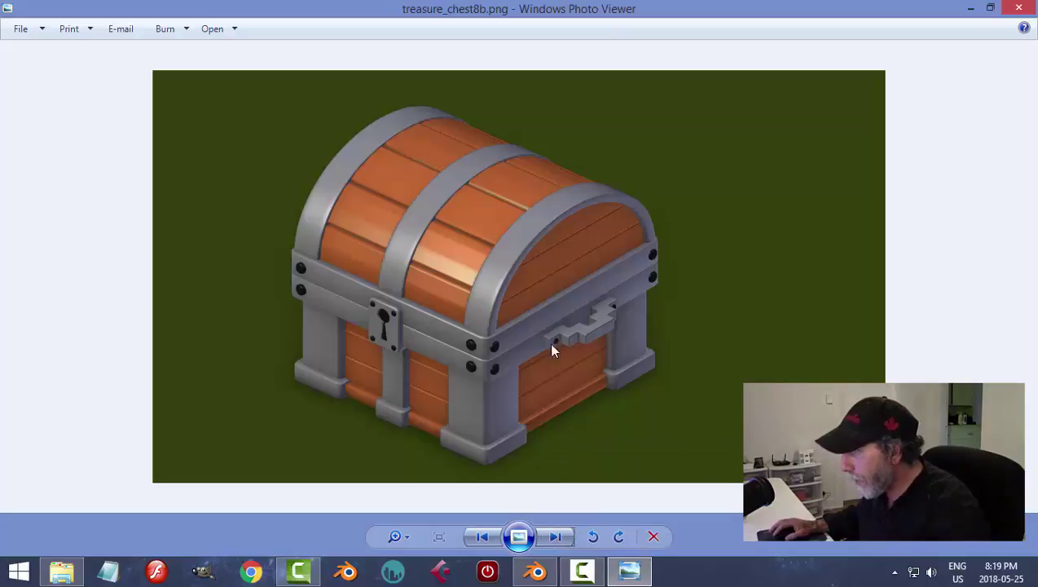
left_click(536, 570)
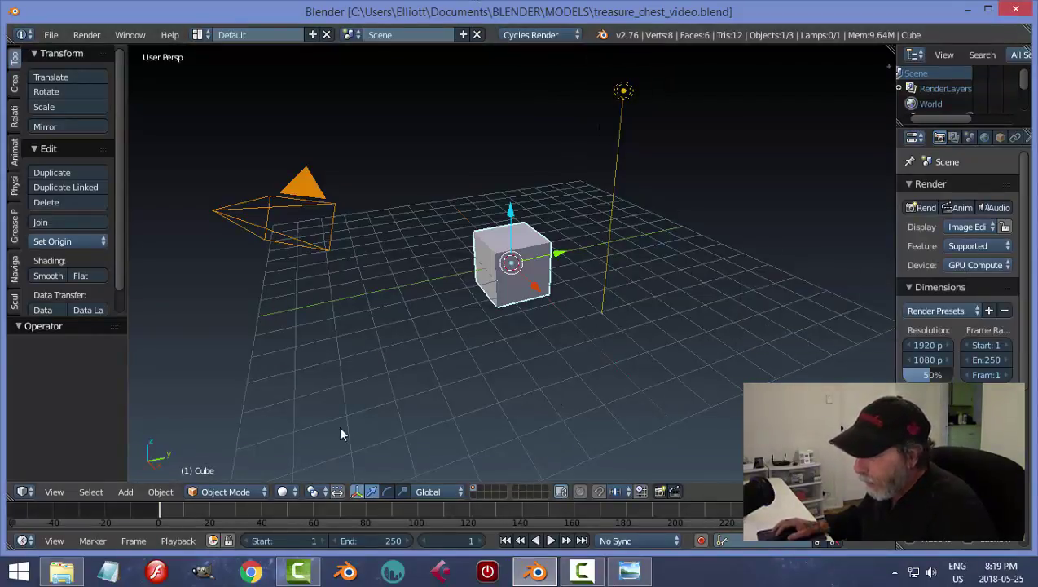
key("n")
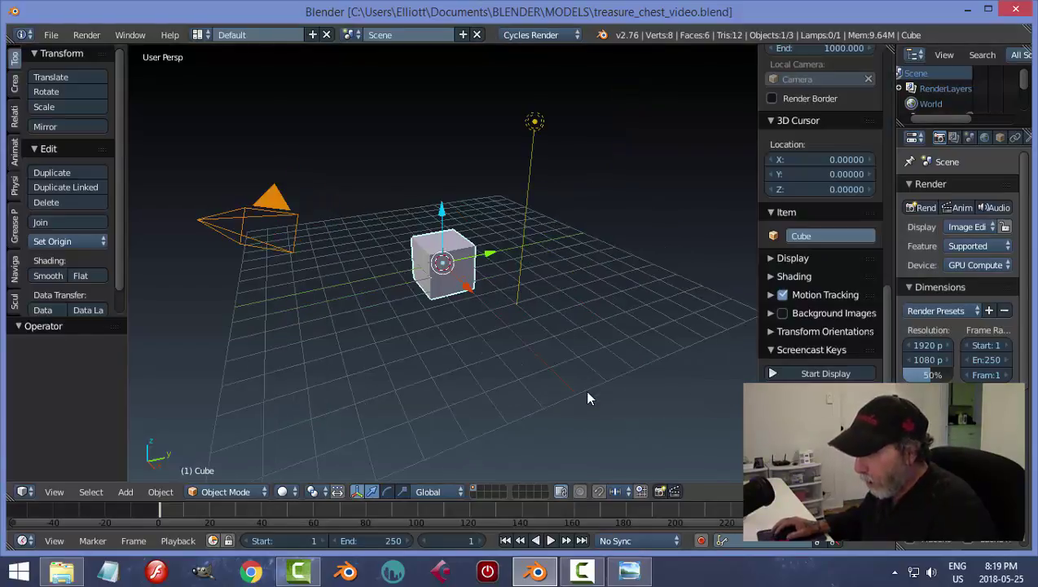
left_click(774, 374)
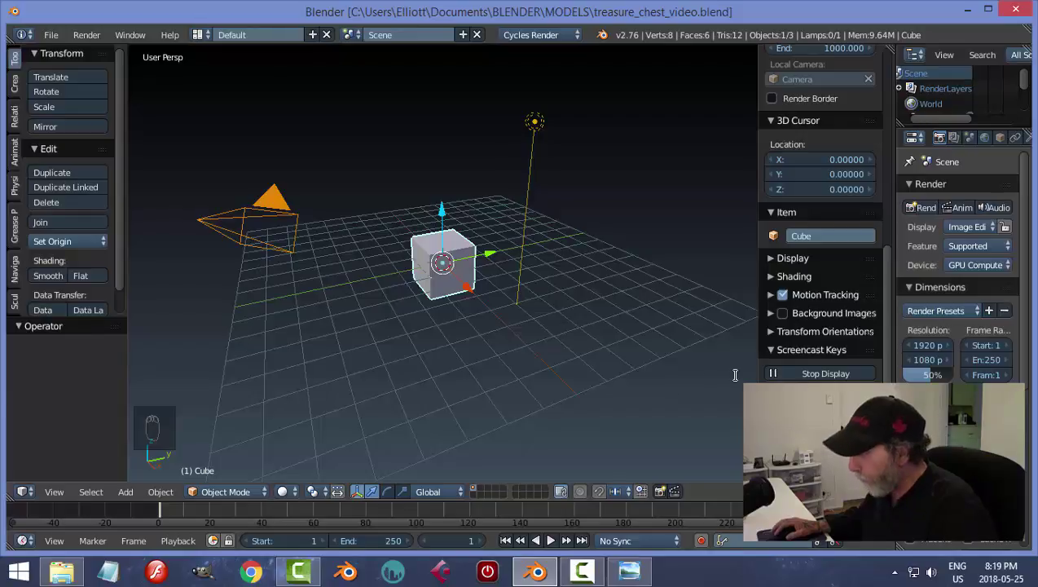
left_click(770, 351)
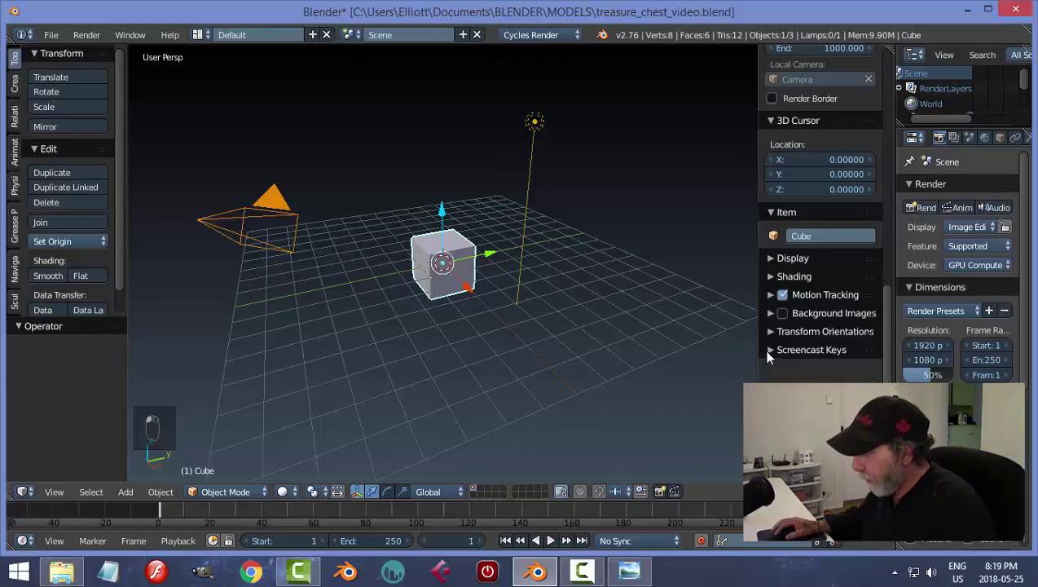
key("n")
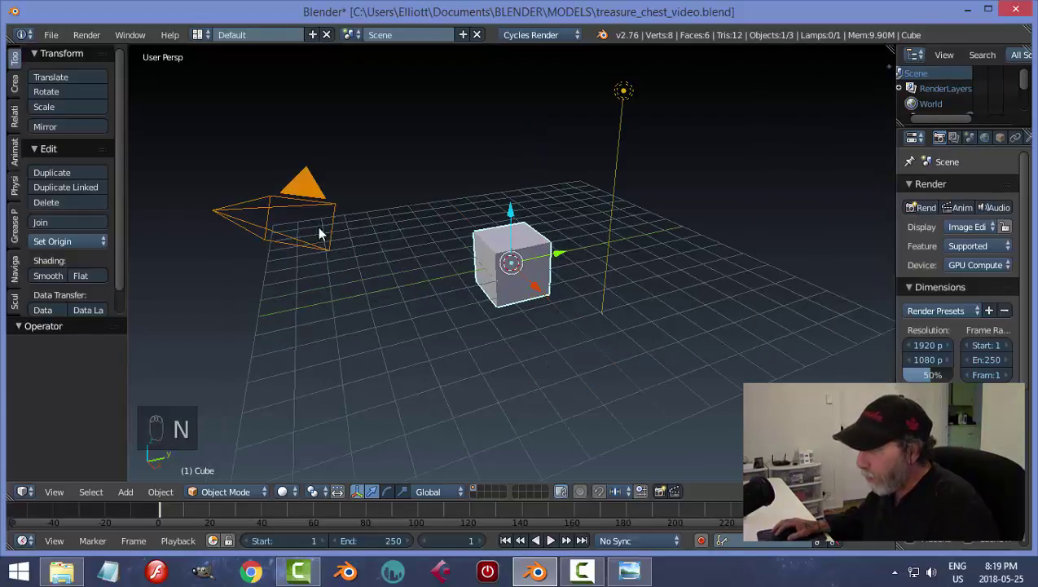
Step: Delete every default object in the scene, including the cube, camera and lamp
right_click(314, 199)
key("a")
key("a")
key("a")
key("x")
left_click(590, 362)
Step: Add a mesh cylinder at the origin in the front orthographic view
key("KP_1")
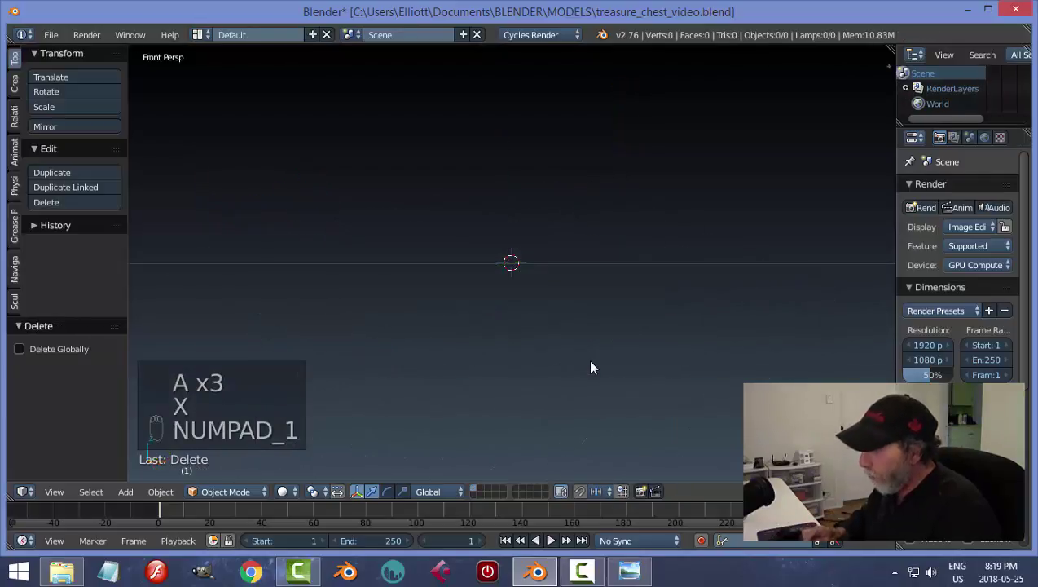
key("KP_5")
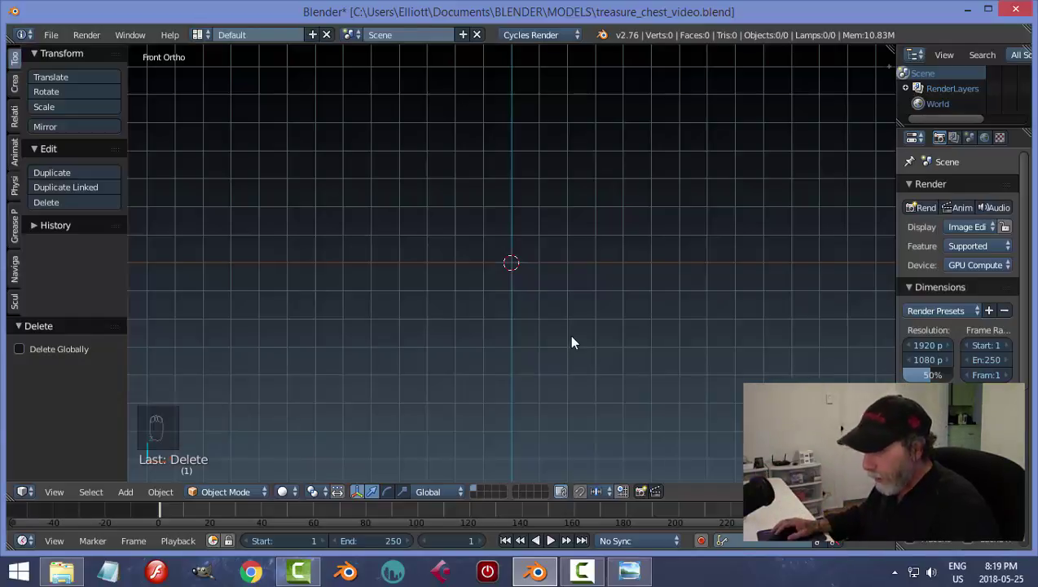
key("shift+a")
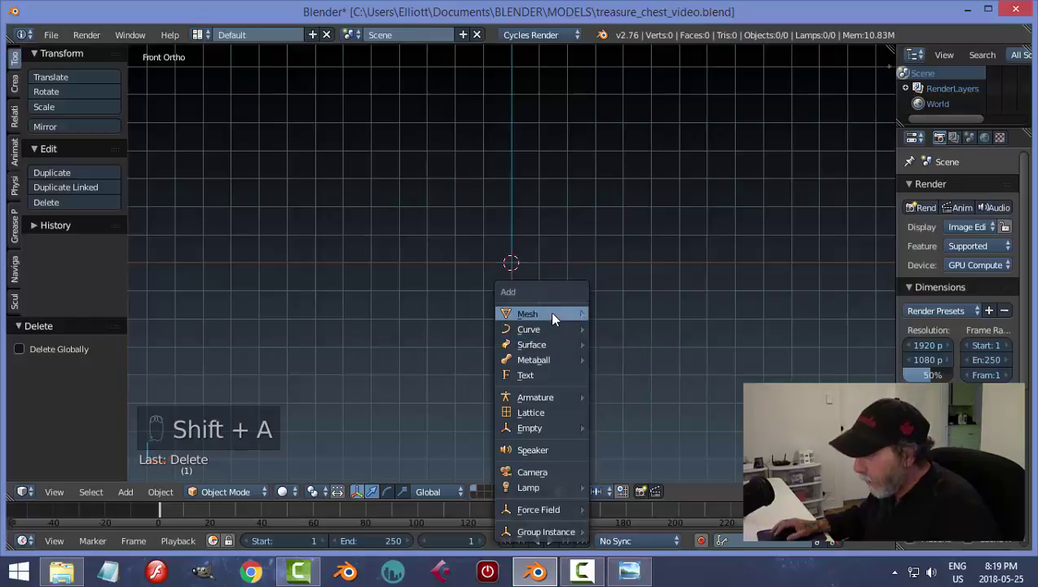
mouse_move(551, 315)
left_click(646, 104)
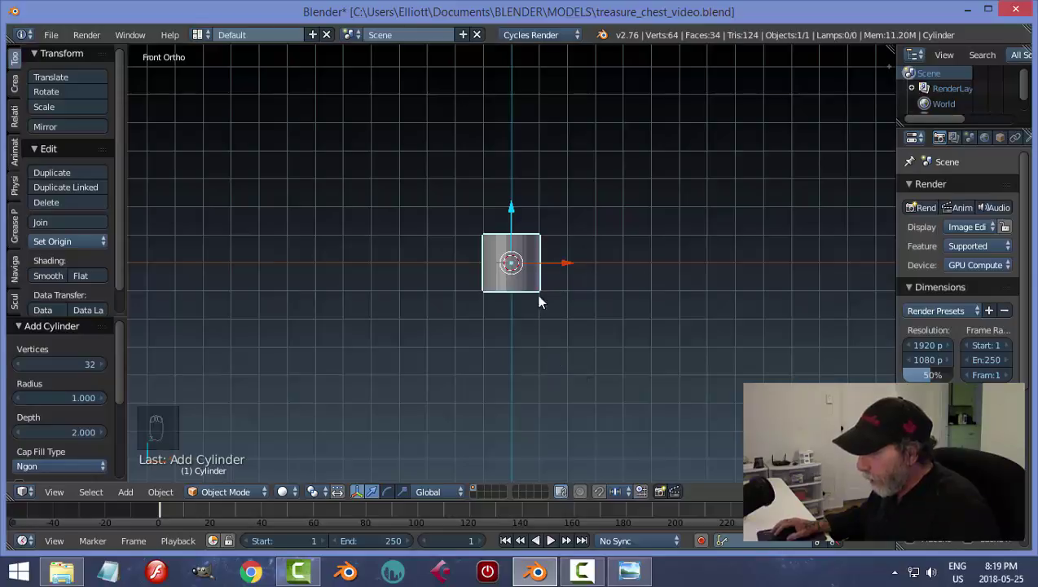
Step: Rotate the cylinder 90 degrees about the global Y axis
key("r")
type("y")
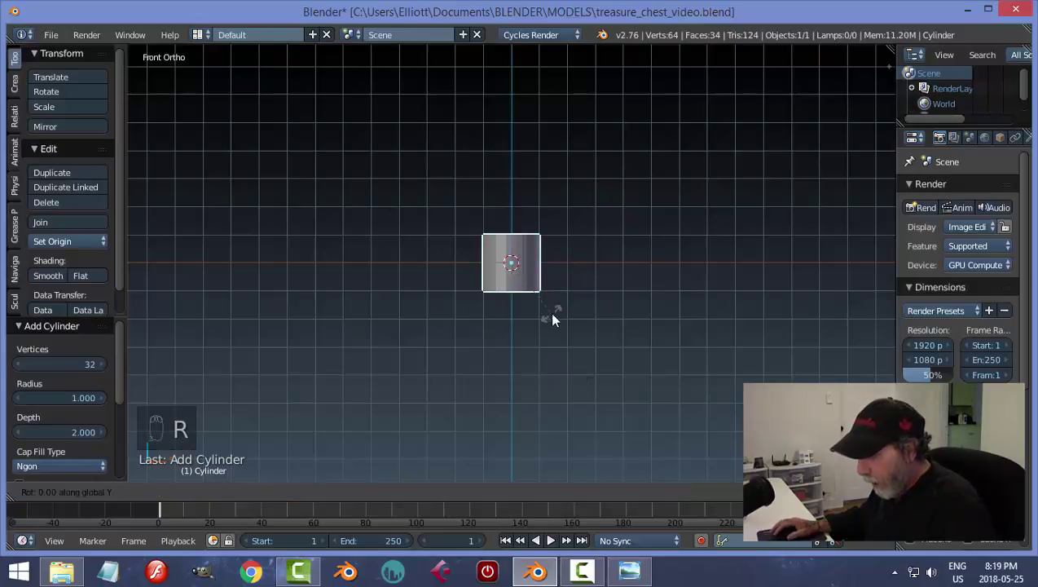
type("90")
key("Return")
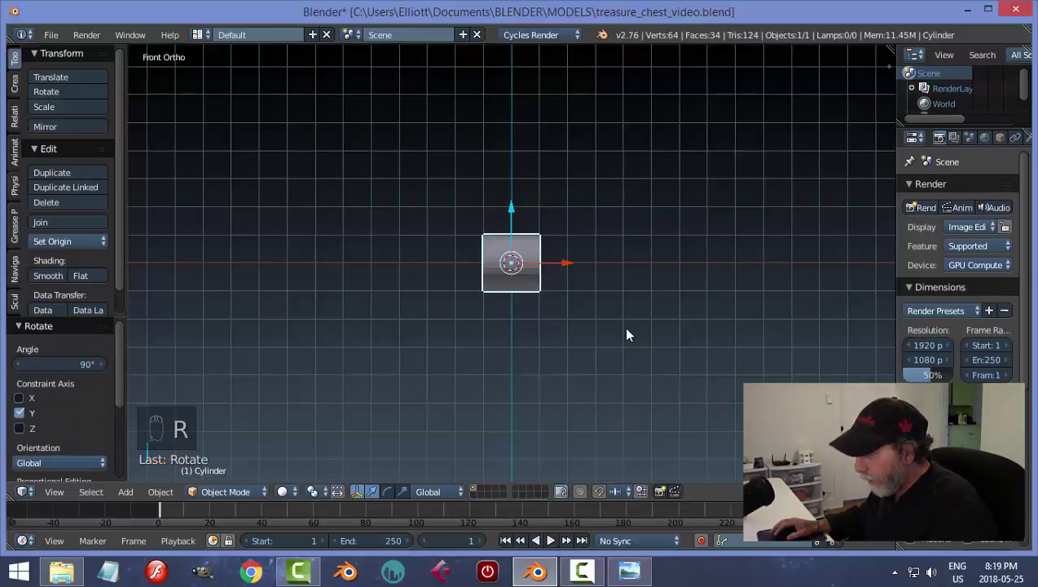
Step: Scale the cylinder by 2 along the global X axis
scroll(604, 326, "up", 3)
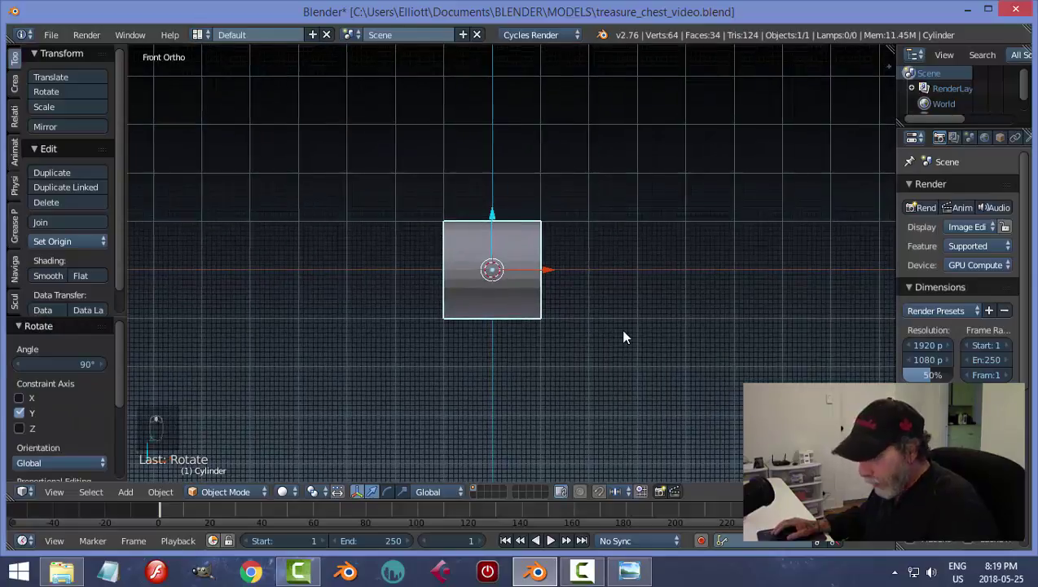
key("s")
key("x")
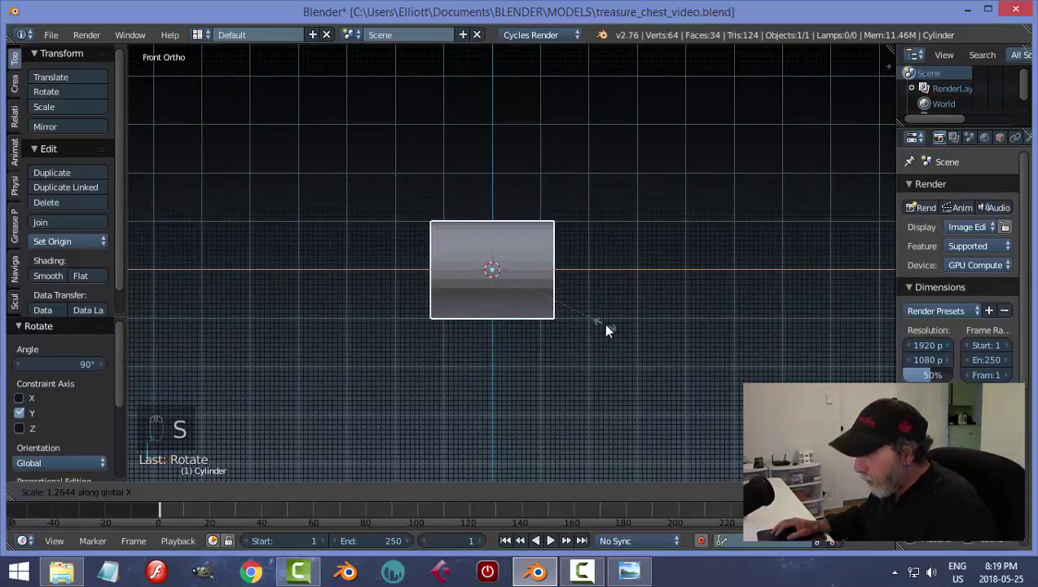
type("2")
key("Return")
Step: Hide the grid floor in the 3D viewport's display settings
middle_click_drag(672, 347, 616, 389)
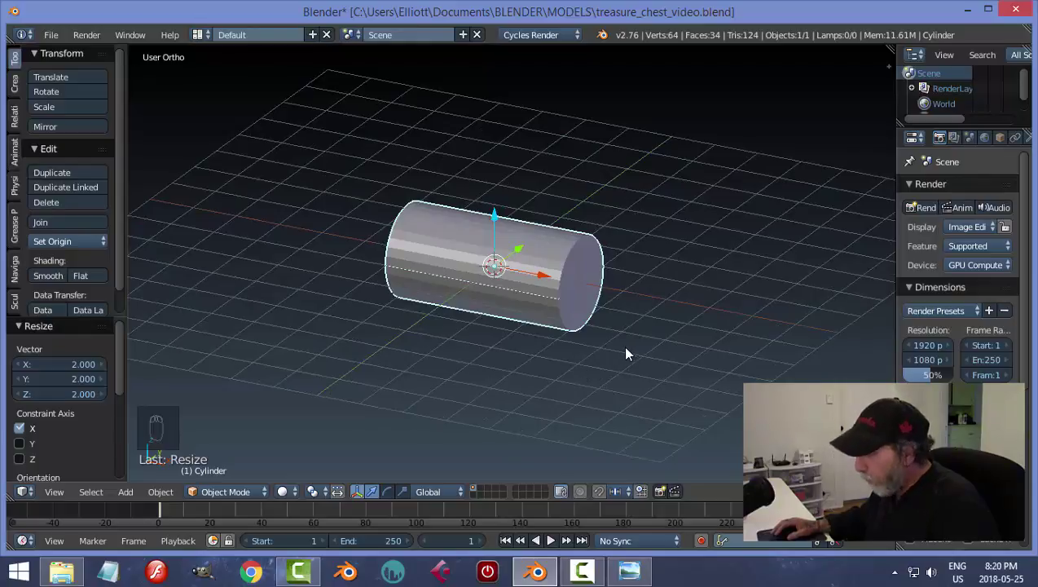
key("n")
left_click(771, 259)
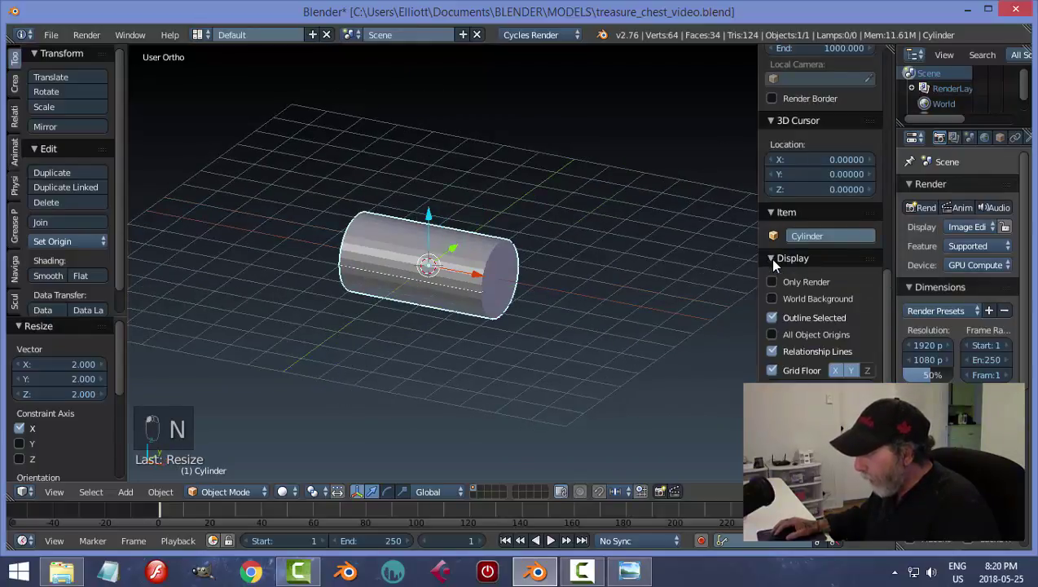
left_click(787, 370)
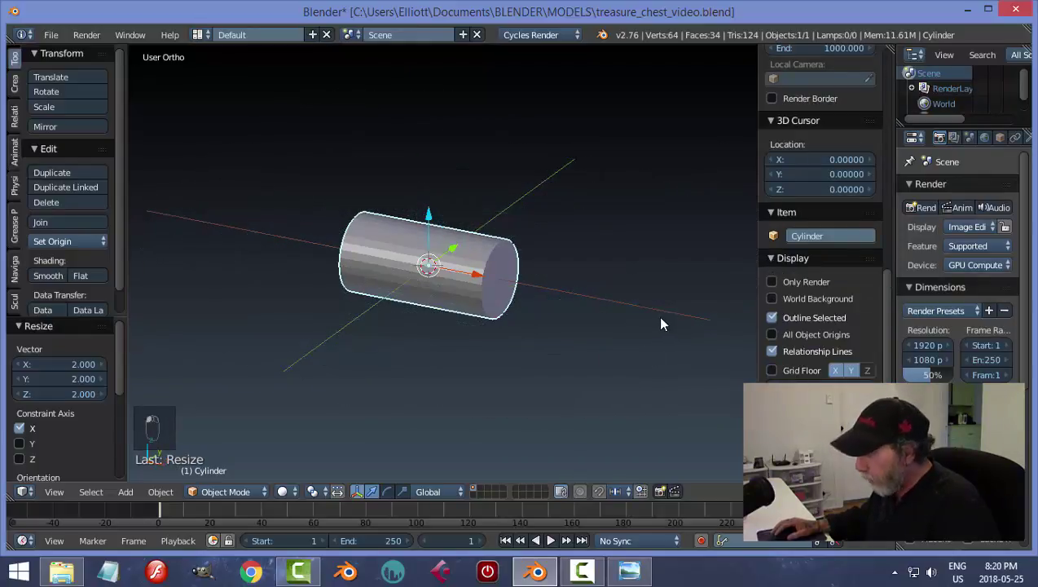
left_click(774, 259)
Step: Enable Matcap shading for the viewport and choose the red matcap
left_click(771, 277)
left_click(794, 318)
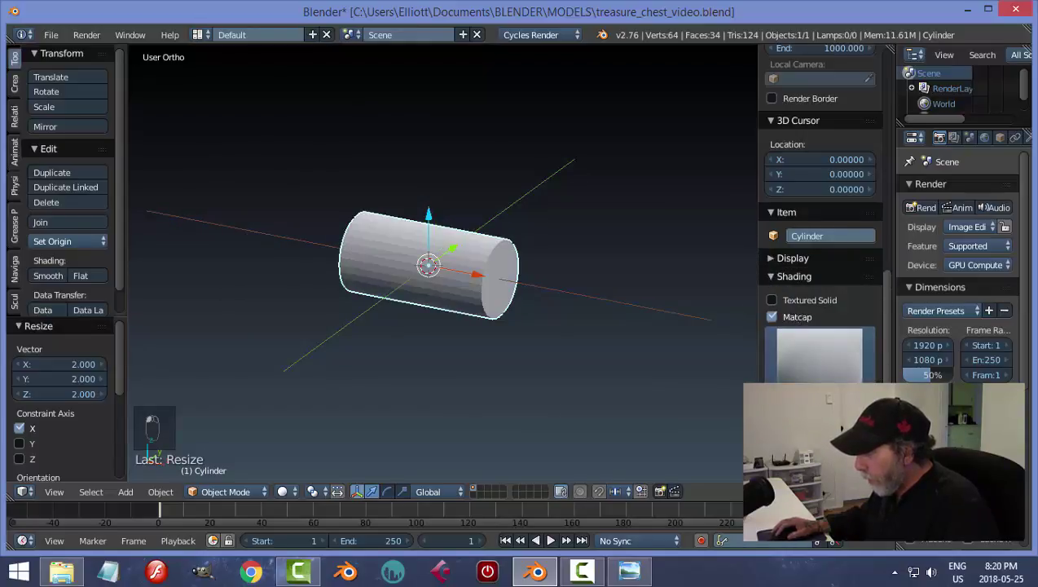
left_click(819, 371)
left_click(667, 130)
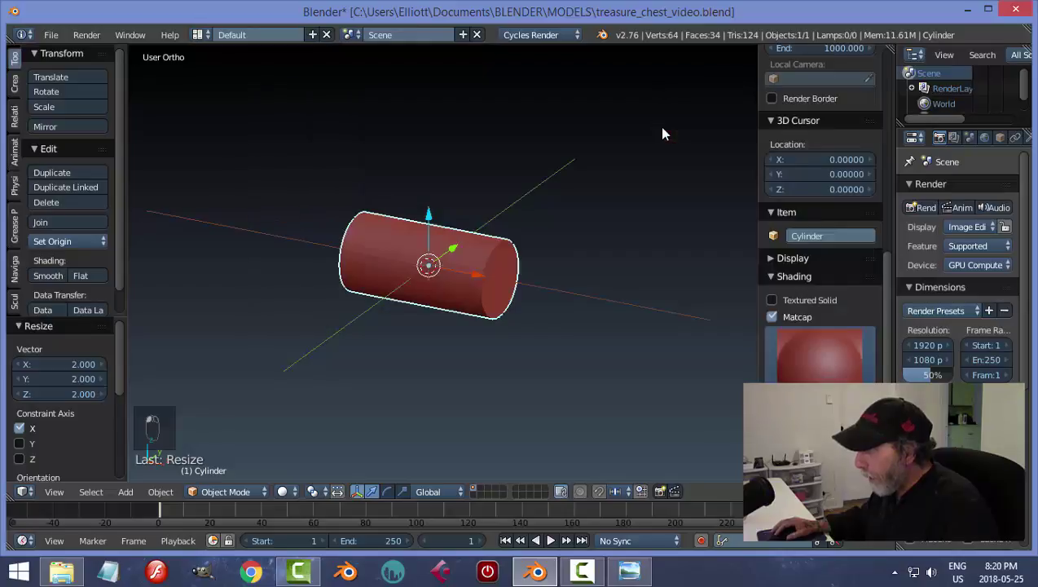
key("n")
Step: View the cylinder from the right in orthographic projection and switch it to Edit Mode
middle_click_drag(528, 313, 616, 308)
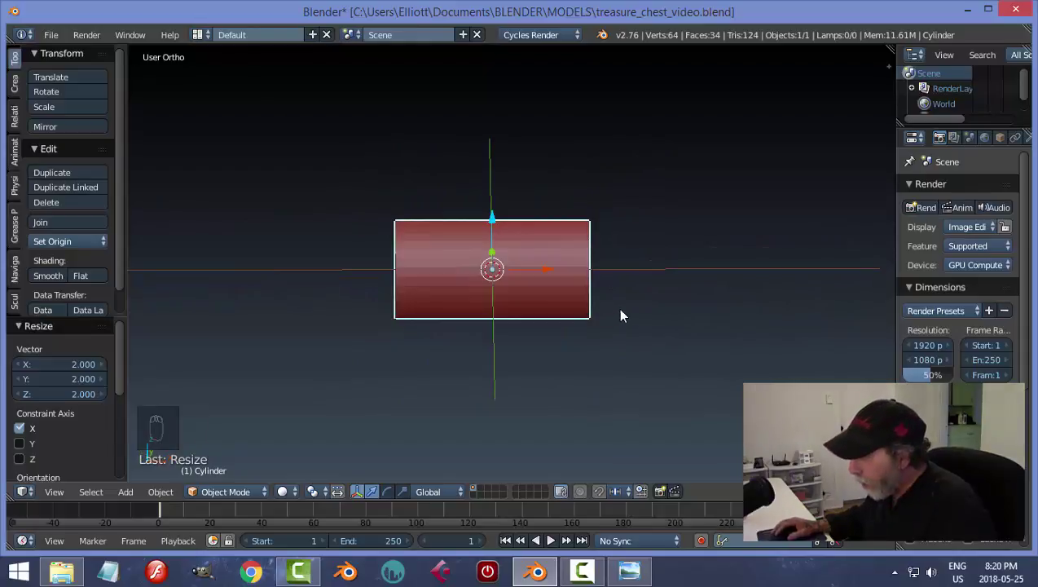
key("KP_3")
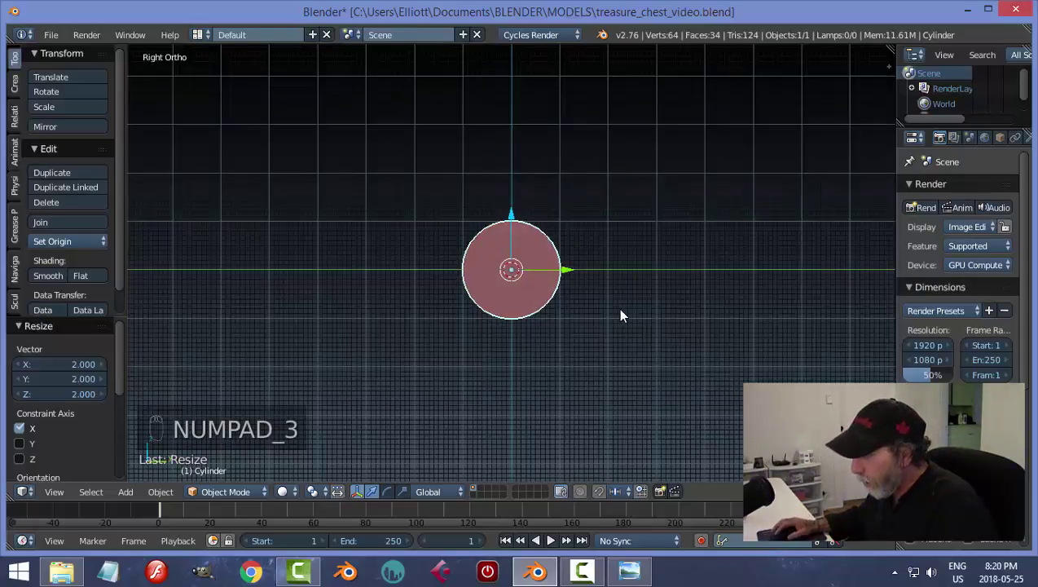
scroll(619, 310, "up", 2)
key("Tab")
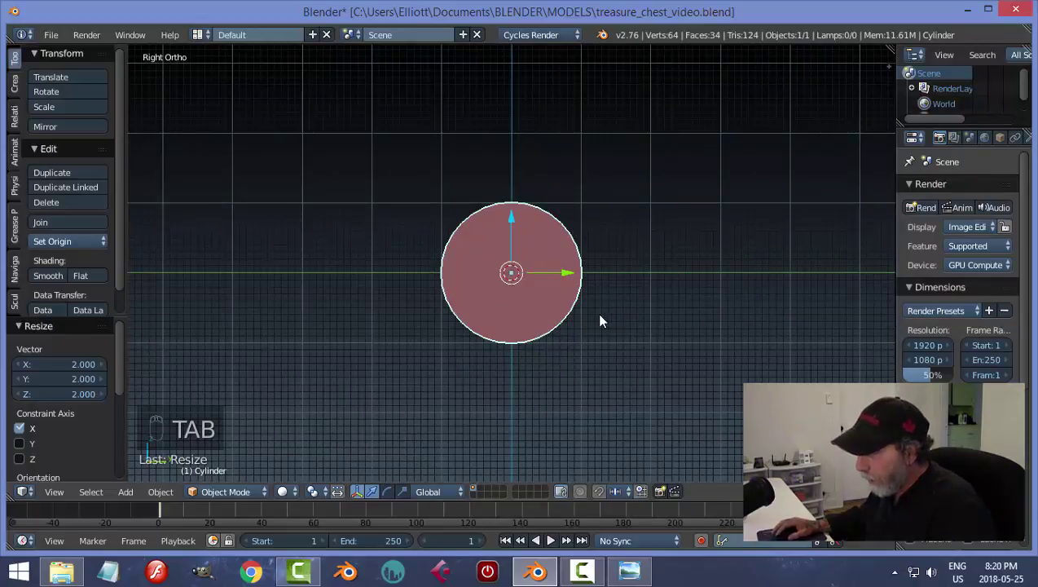
key("Tab")
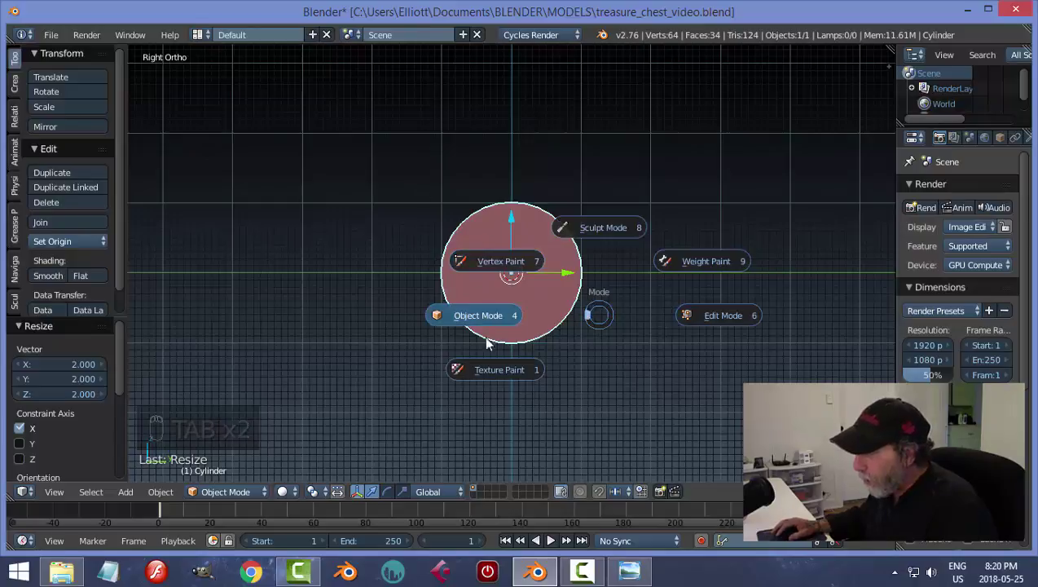
left_click(222, 491)
left_click(223, 491)
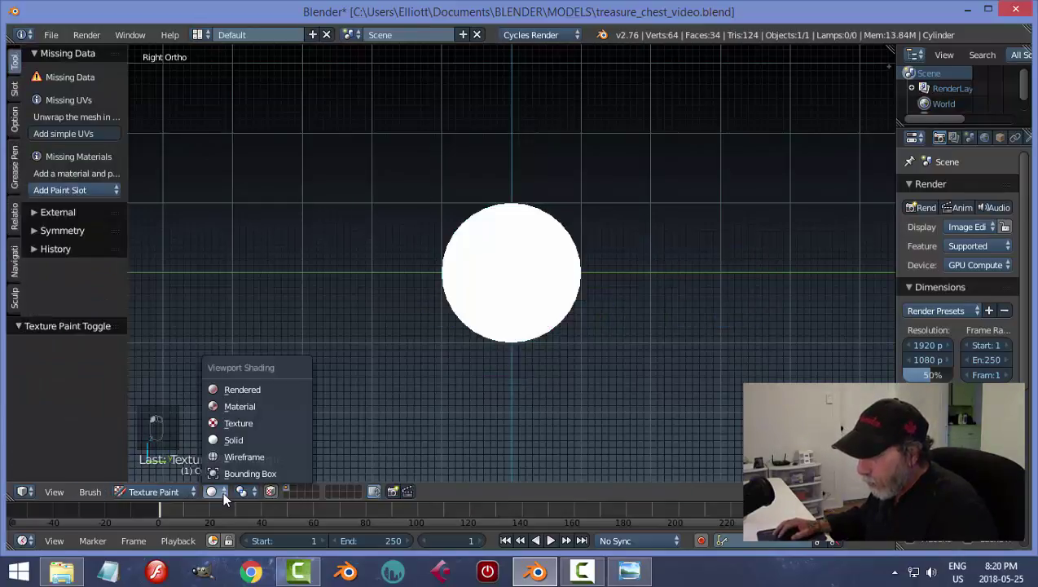
left_click(252, 438)
left_click(167, 491)
left_click(150, 458)
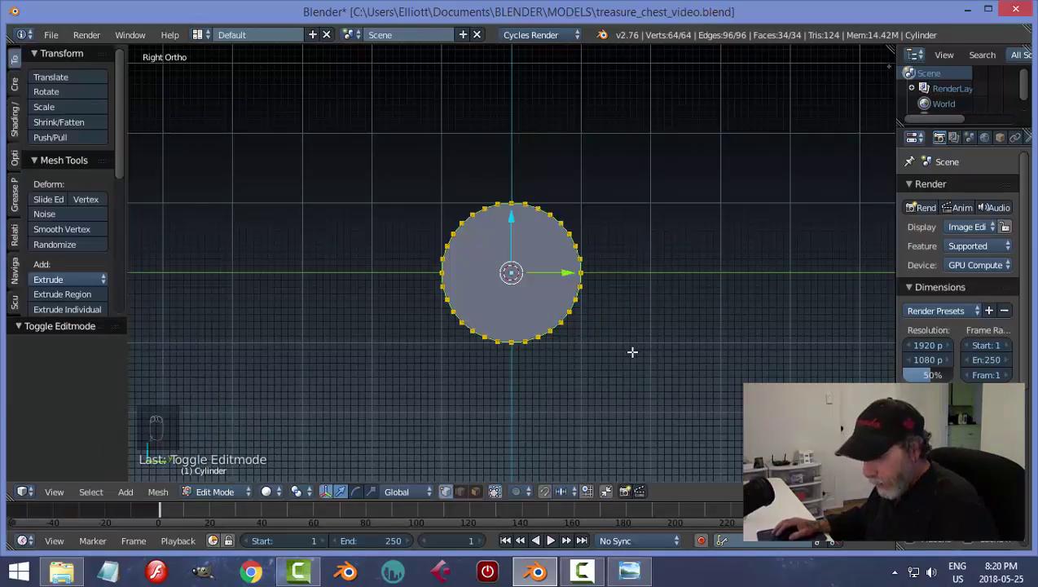
Step: Deselect all of the cylinder's vertices and show the mesh as a wireframe in the right view
key("a")
key("z")
left_click(711, 351)
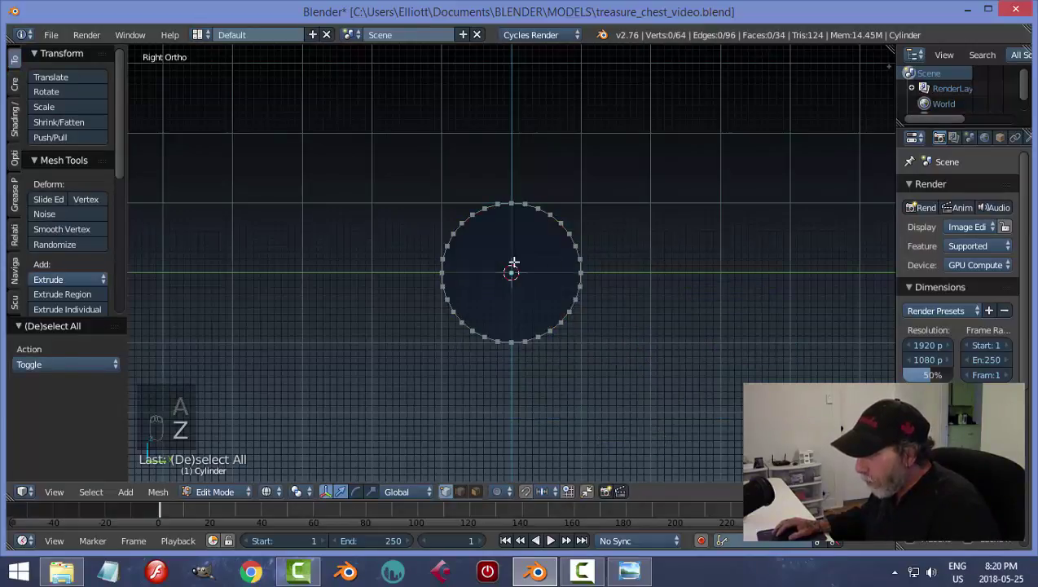
middle_click_drag(370, 325, 483, 336)
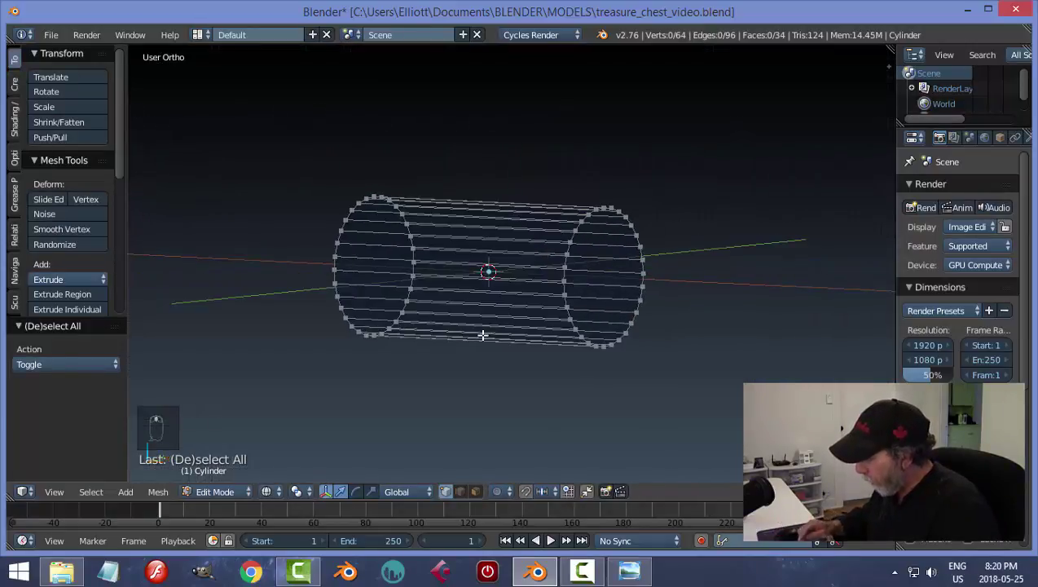
key("KP_3")
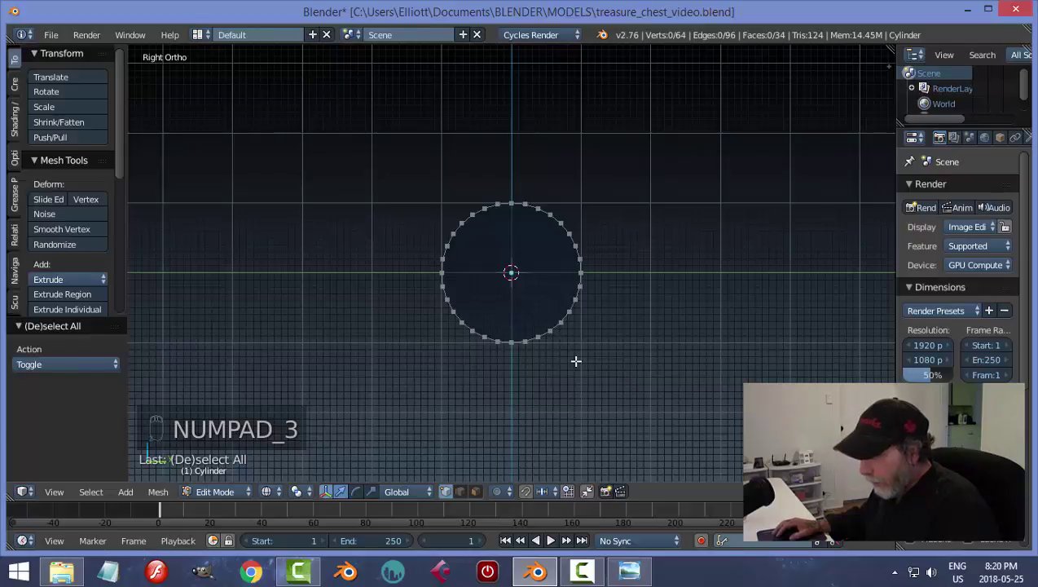
Step: Box-select the vertices below the cylinder's horizontal centre line and delete them to leave the upper half
key("b")
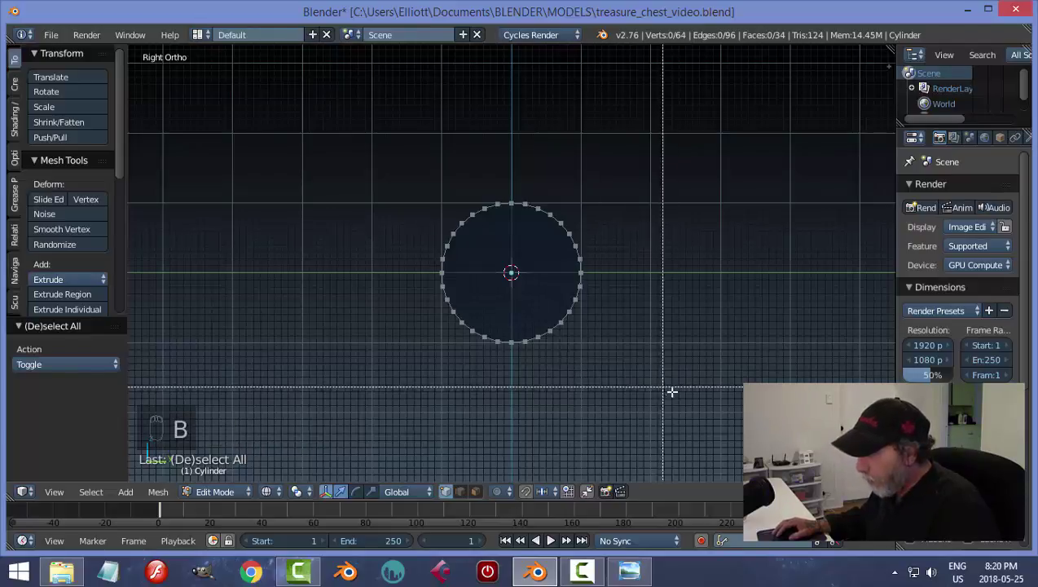
left_click_drag(671, 392, 426, 278)
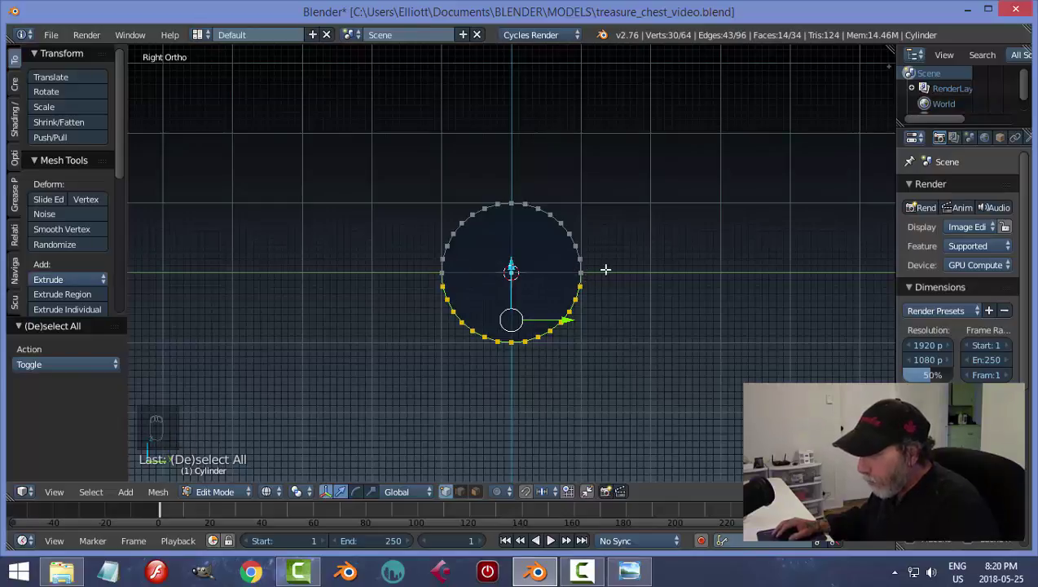
key("x")
left_click(617, 318)
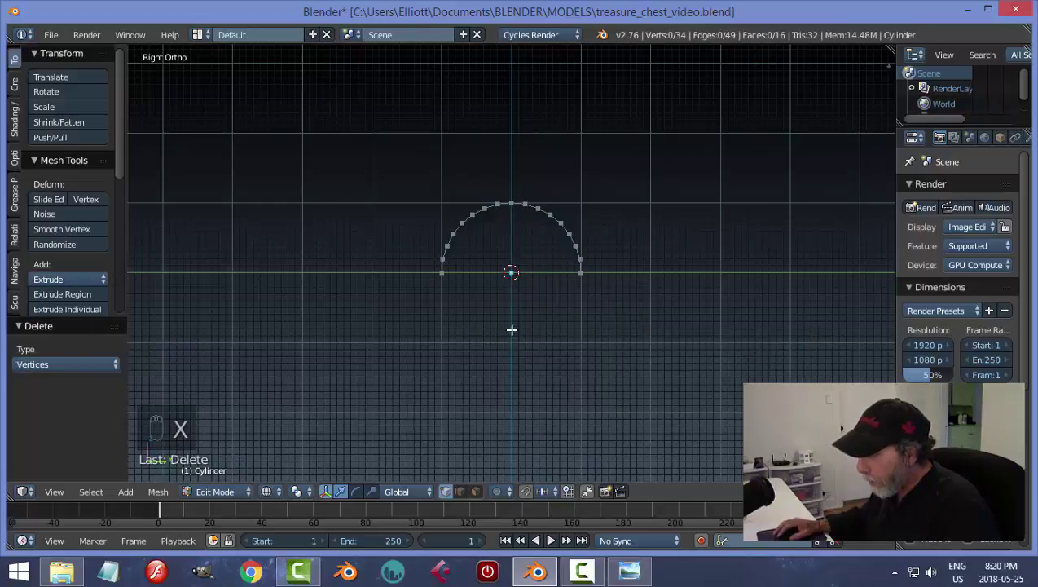
Step: Fill the open underside of the half cylinder with a face between its two long bottom edges, and deselect everything
middle_click_drag(508, 329, 563, 357)
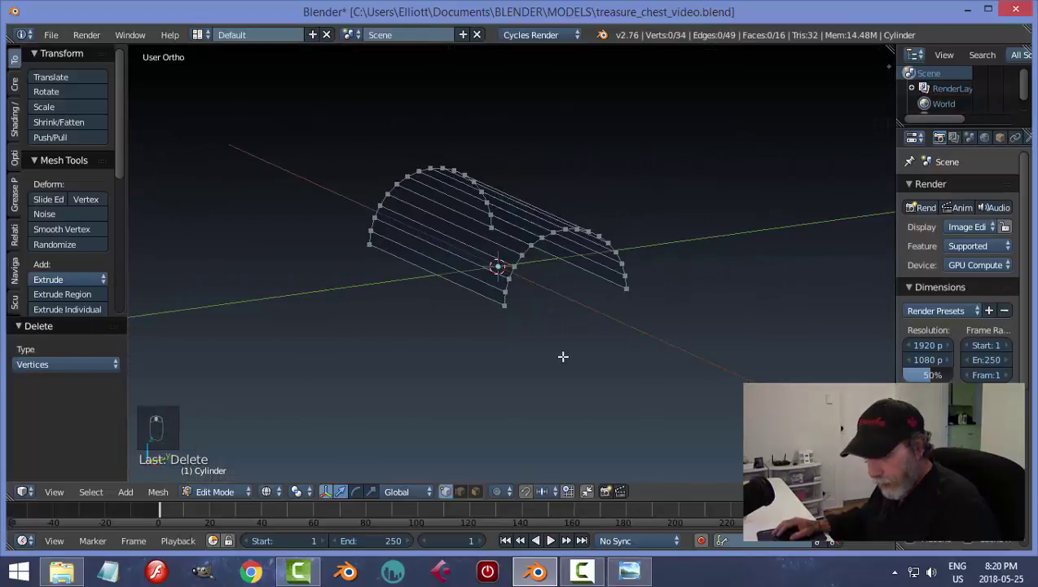
left_click(460, 492)
right_click(485, 298)
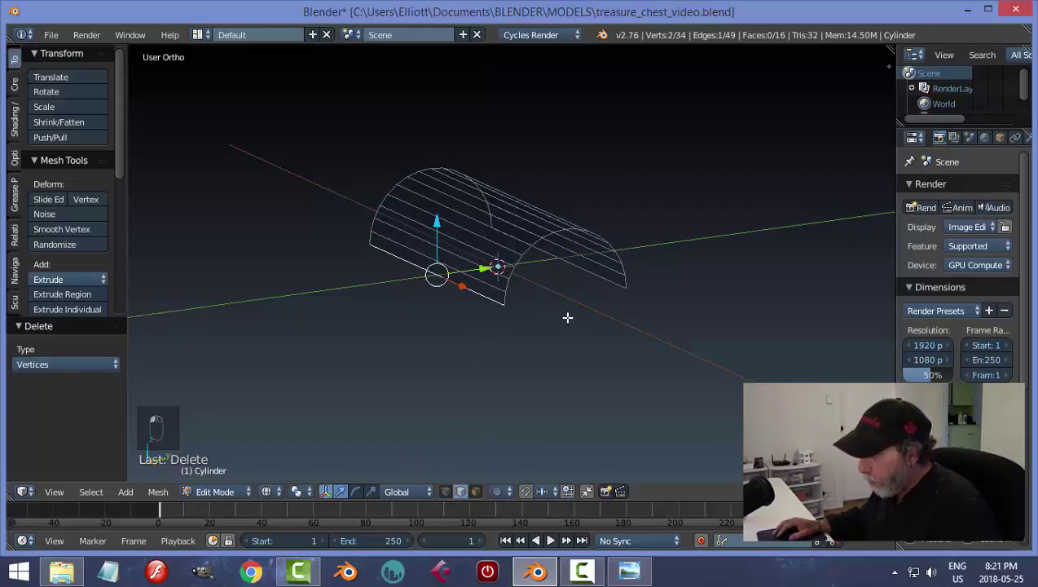
right_click(603, 282, "shift")
key("f")
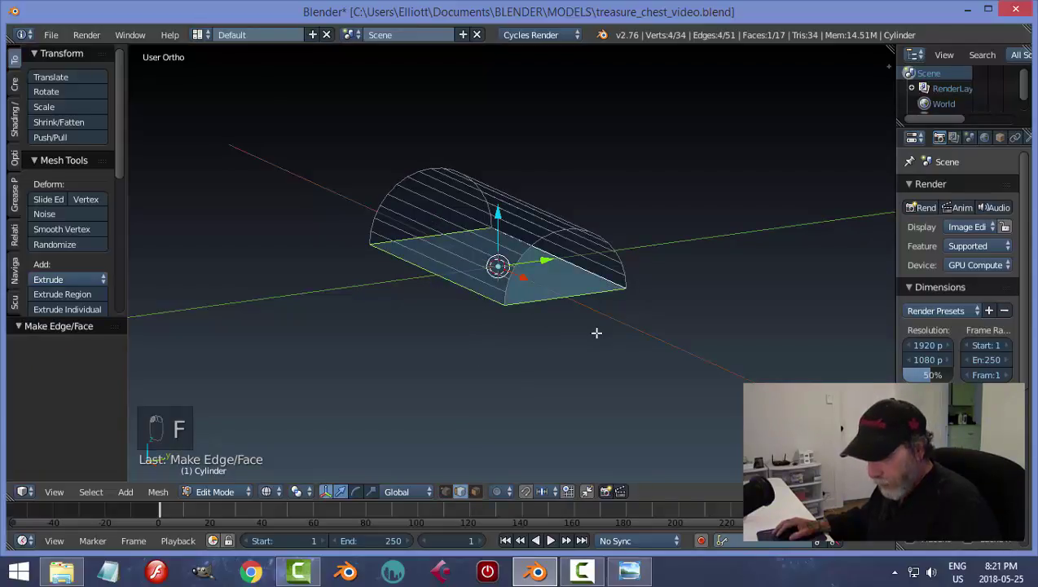
key("a")
middle_click_drag(597, 332, 621, 357)
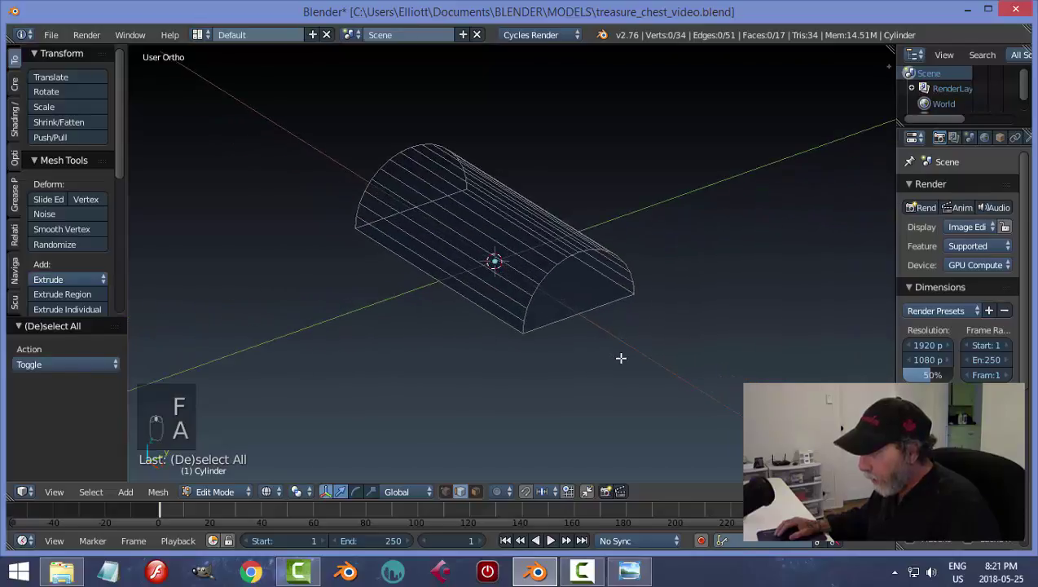
Step: Fill the two open semicircular ends of the half cylinder with faces and deselect everything
right_click(564, 260, "alt")
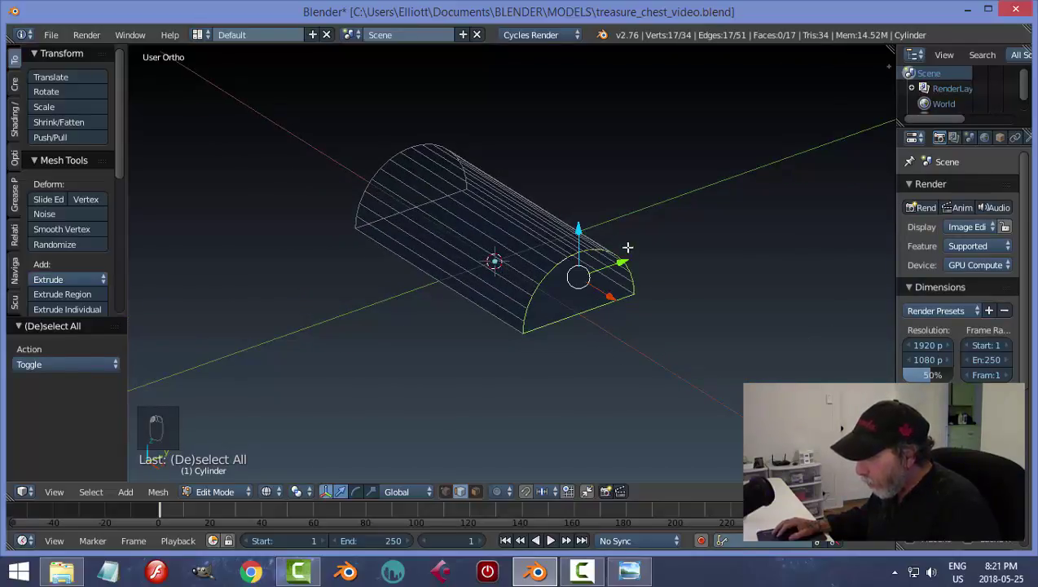
key("f")
middle_click_drag(485, 341, 714, 340)
key("a")
middle_click_drag(607, 343, 440, 316)
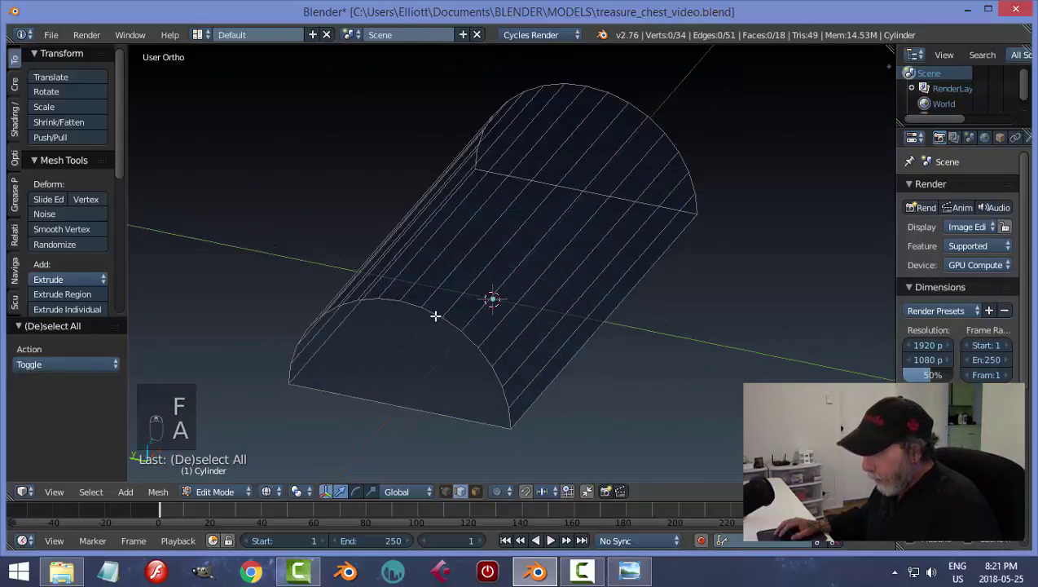
right_click(432, 312, "alt")
key("f")
key("a")
Step: Show the half cylinder with solid shading instead of wireframe, starting from the front view
key("KP_1")
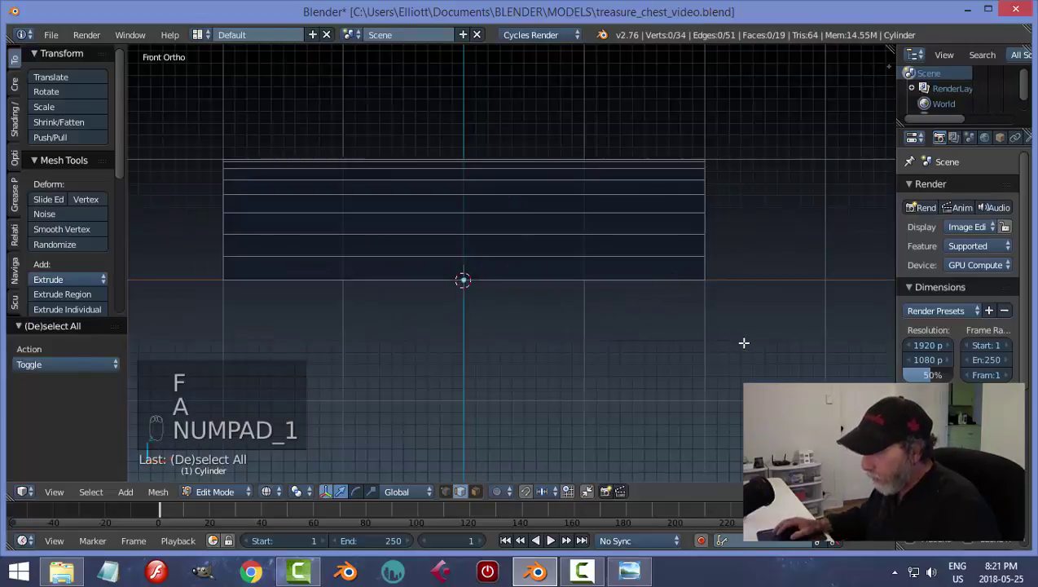
key("z")
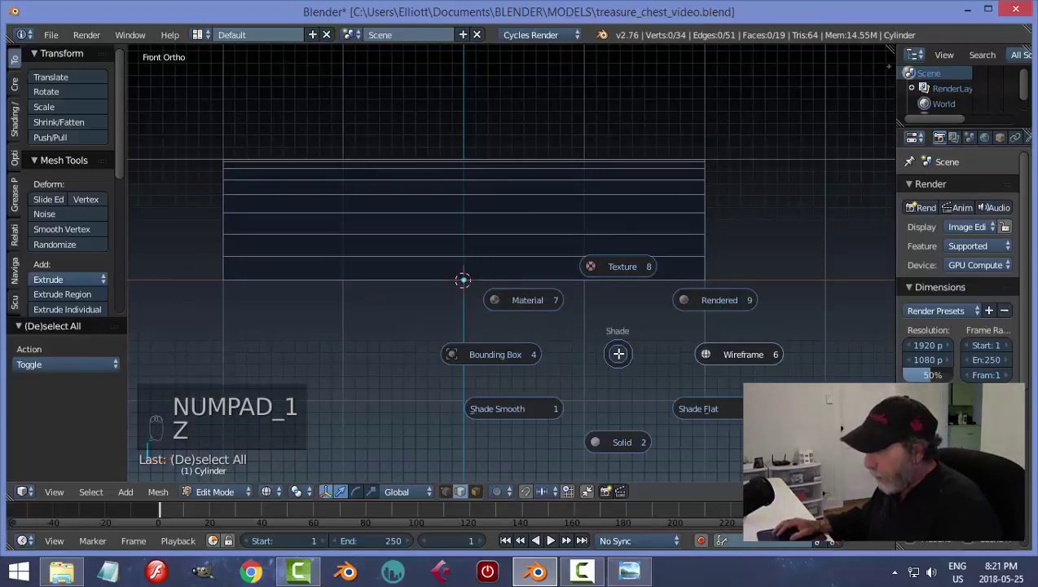
left_click(617, 442)
mouse_move(642, 341)
middle_mouse_down()
mouse_move(577, 354)
mouse_move(643, 362)
middle_mouse_up()
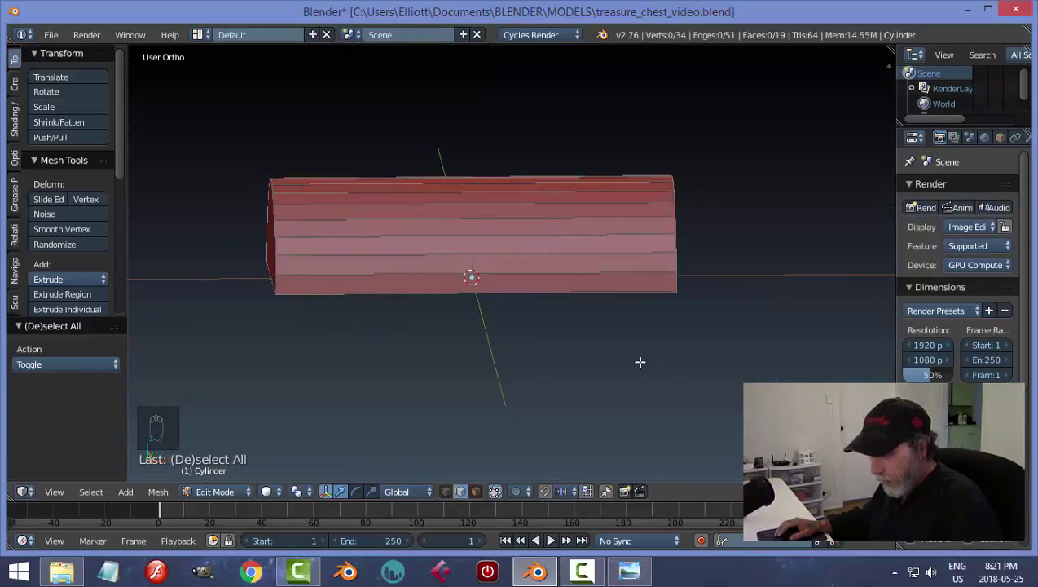
Step: Shorten the whole half-cylinder mesh along X to about 0.716 of its length in the front view, leaving everything deselected
key("a")
key("KP_1")
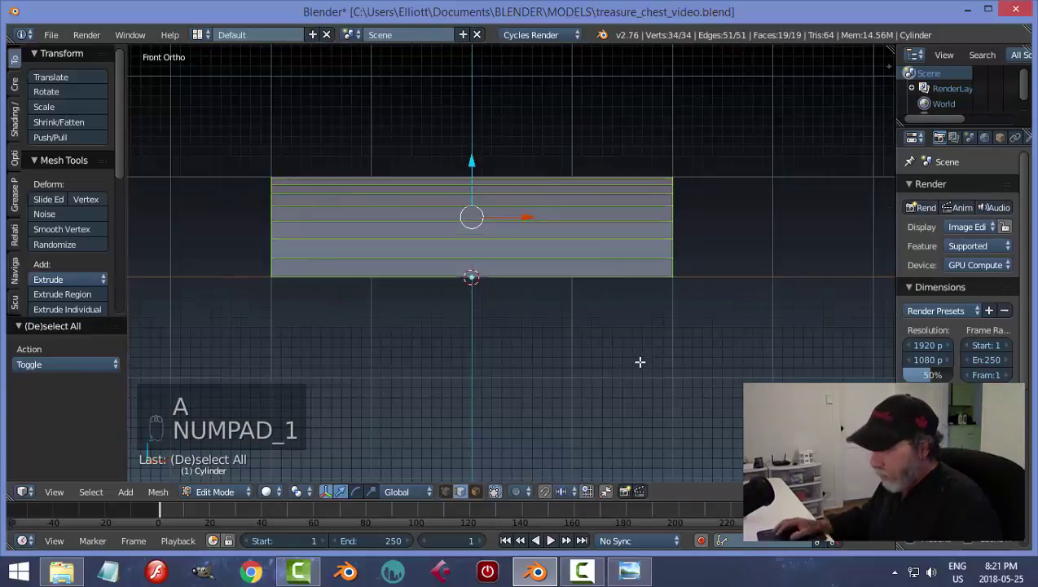
key("s")
key("x")
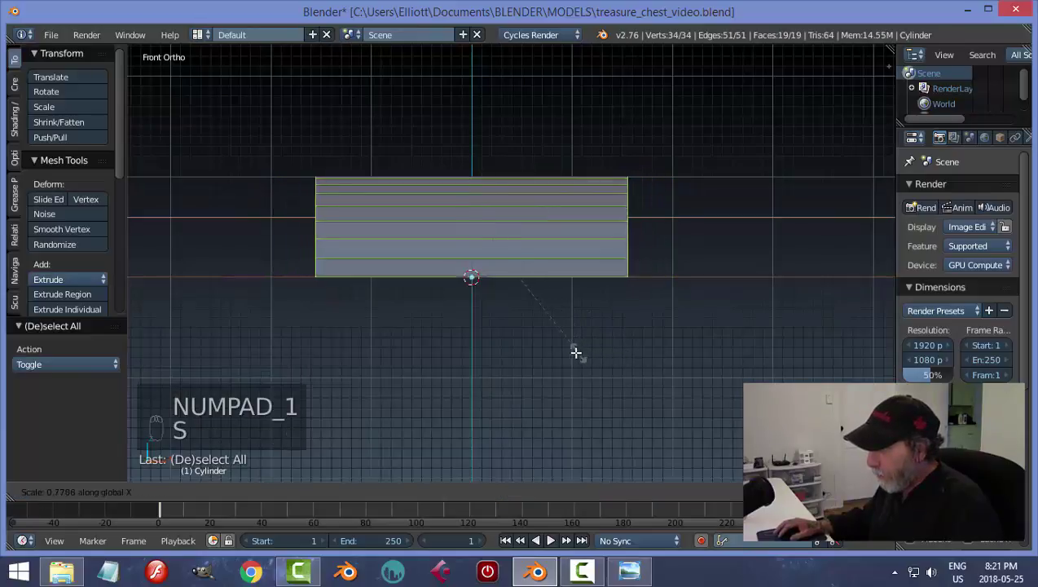
left_click(559, 352)
middle_click_drag(601, 338, 496, 387)
middle_click_drag(561, 368, 579, 368)
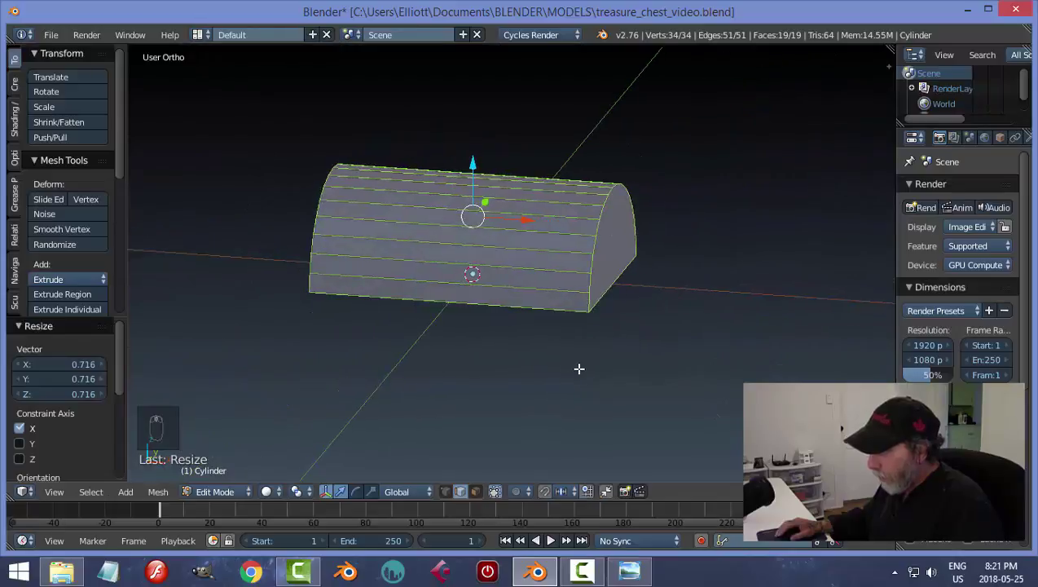
key("a")
Step: Return the half cylinder to Object Mode, apply its rotation and scale, and check its transform values
key("Tab")
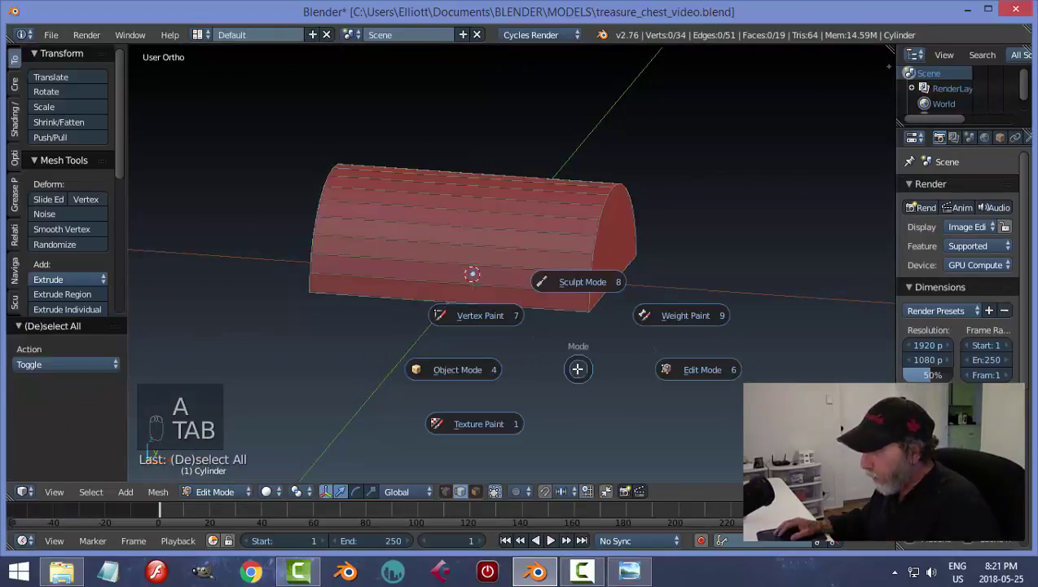
mouse_move(634, 335)
middle_mouse_down()
mouse_move(654, 348)
mouse_move(633, 334)
middle_mouse_up()
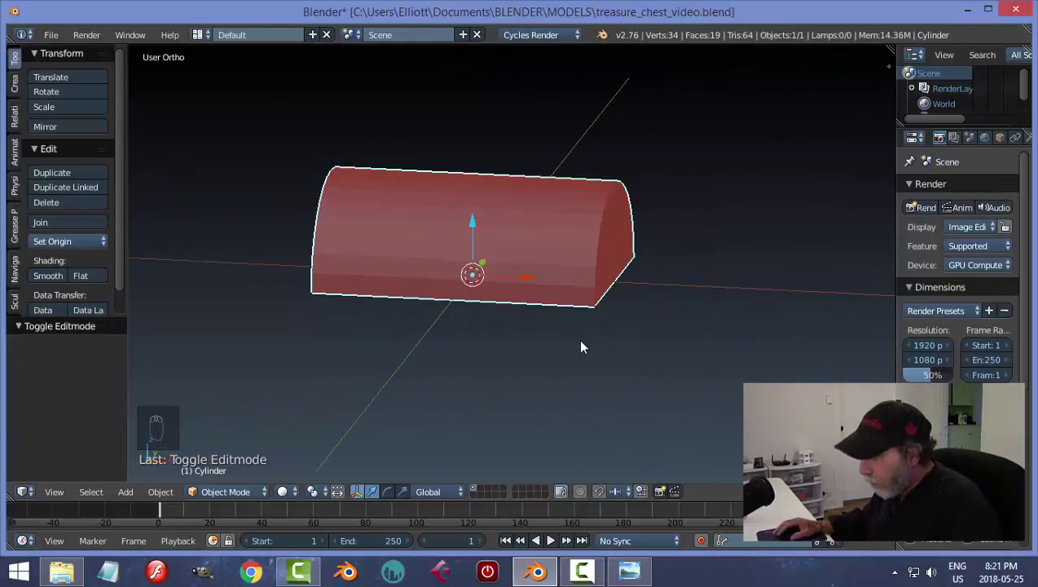
key("ctrl+a")
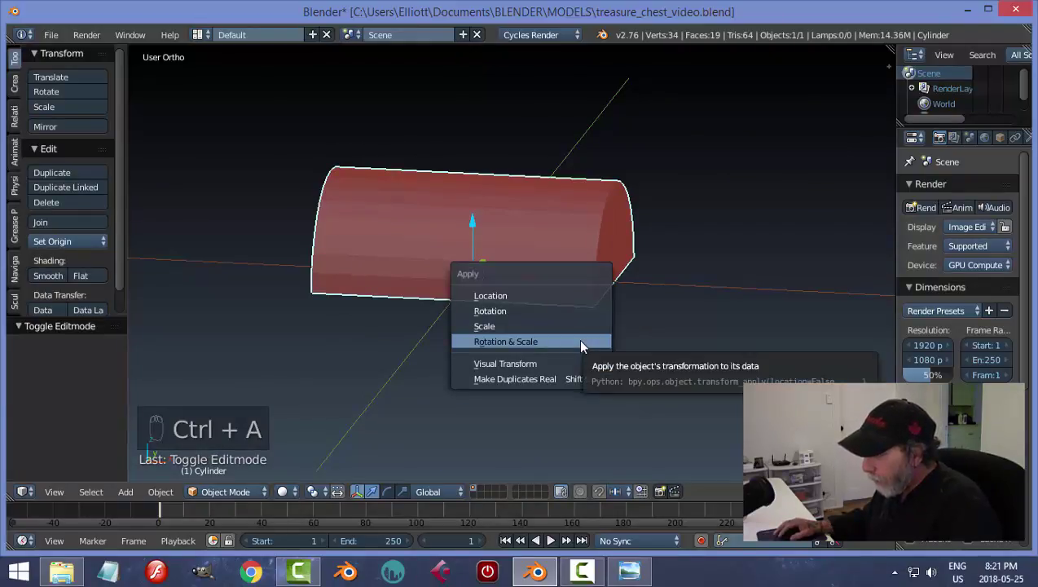
left_click(581, 342)
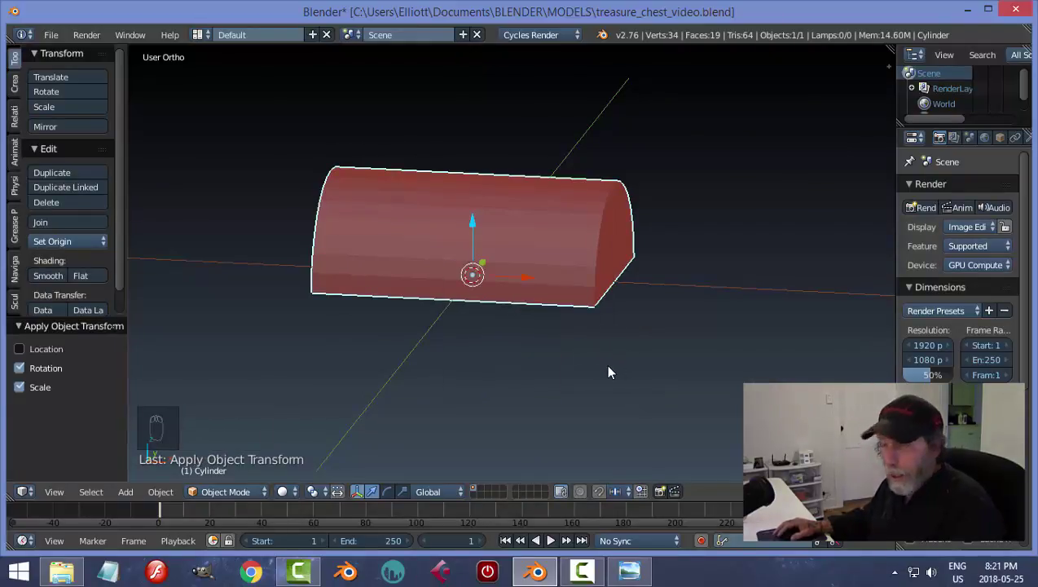
key("n")
scroll(882, 317, "up", 8)
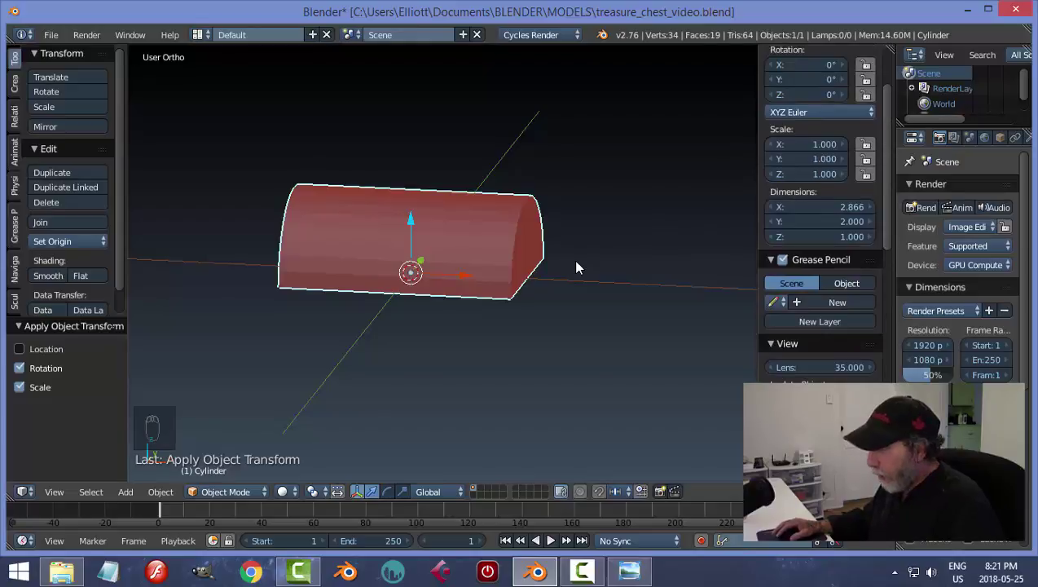
key("n")
middle_click_drag(609, 274, 640, 290)
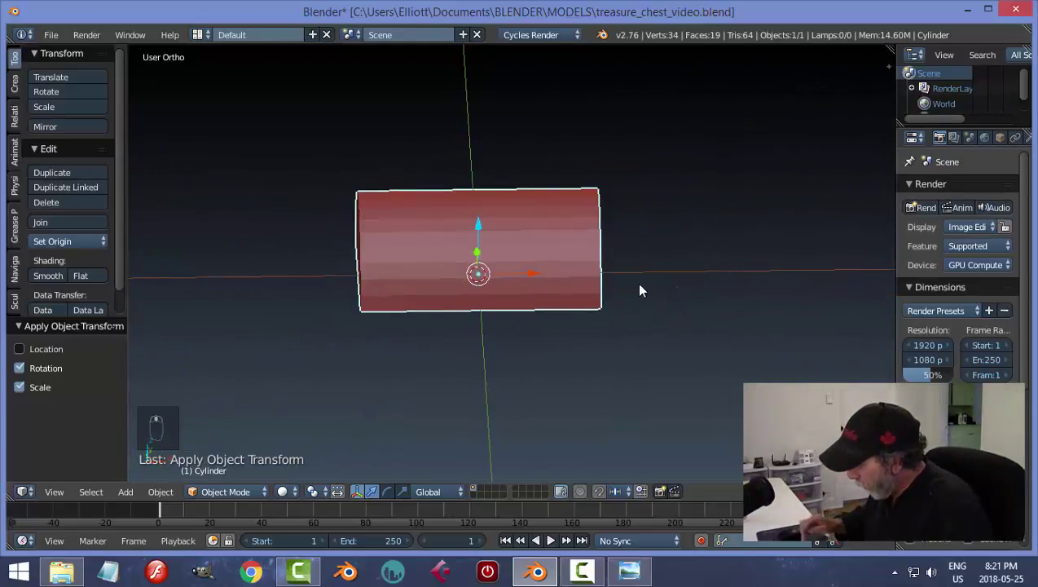
Step: Enter Edit Mode and add two evenly spaced, unslid loop cuts across the length of the half cylinder
key("KP_1")
key("Tab")
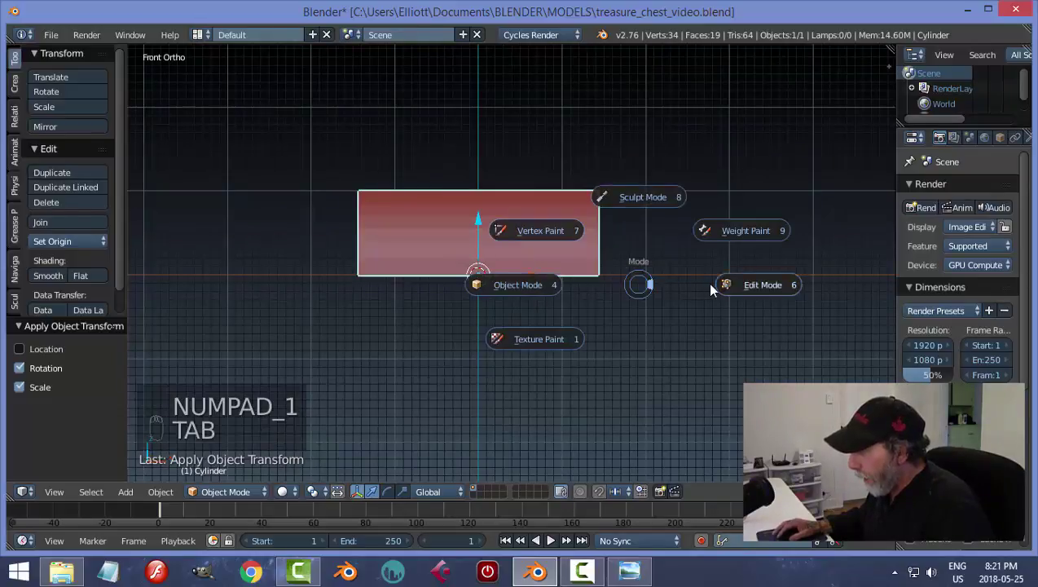
left_click(706, 282)
middle_click_drag(602, 248, 571, 304)
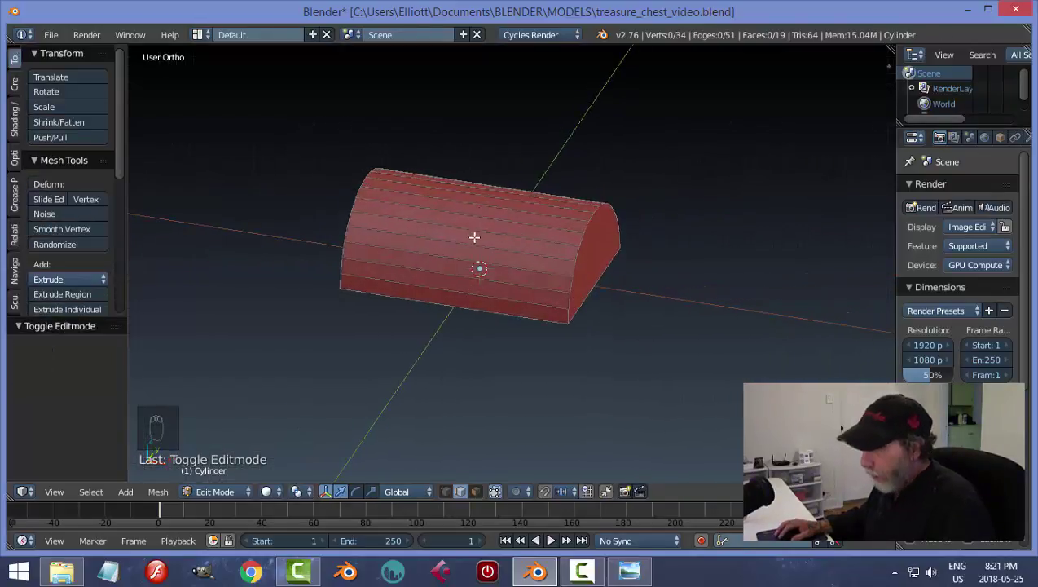
key("ctrl+r")
scroll(479, 213, "up", 1)
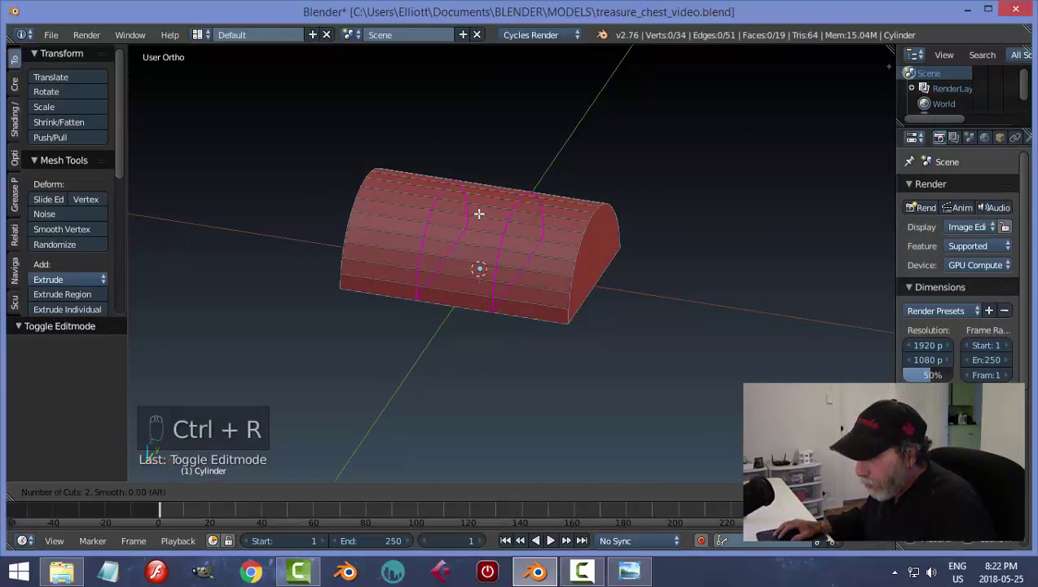
left_click(480, 213)
right_click(480, 214)
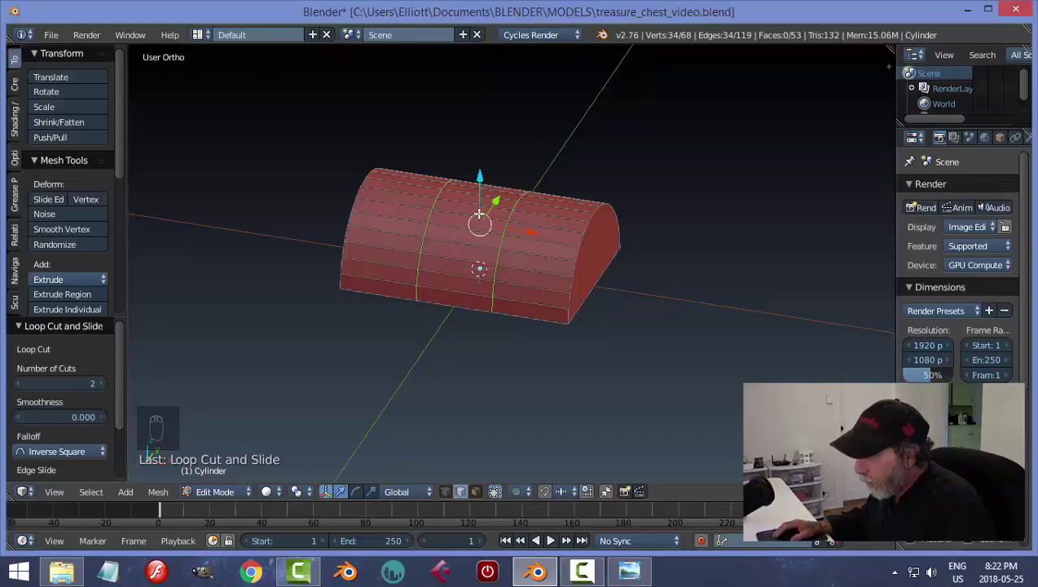
Step: Scale the two new edge loops apart along X by about 2.374 around the median point, and compare with the chest reference image
left_click(300, 492)
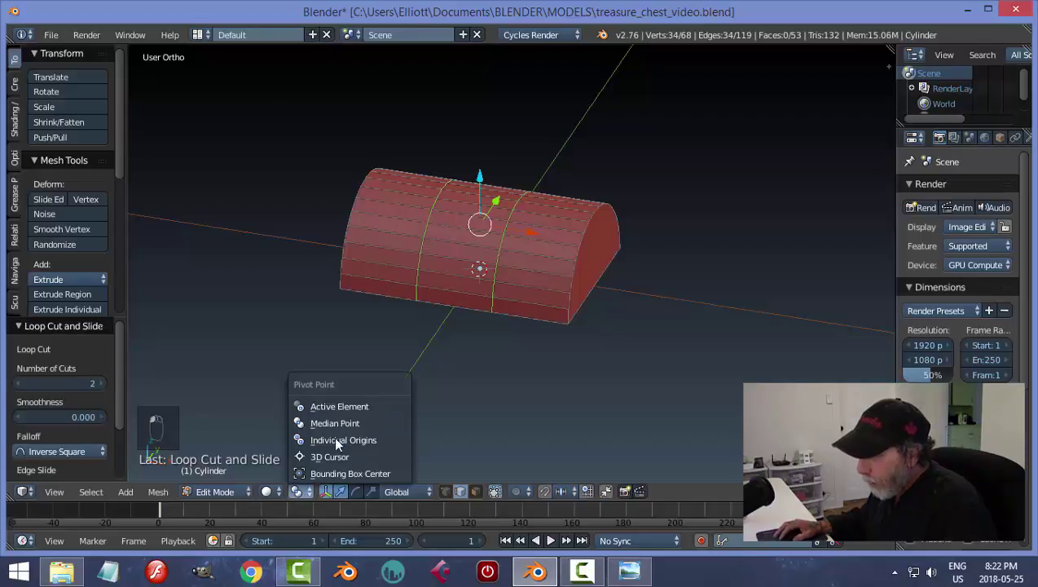
left_click(336, 422)
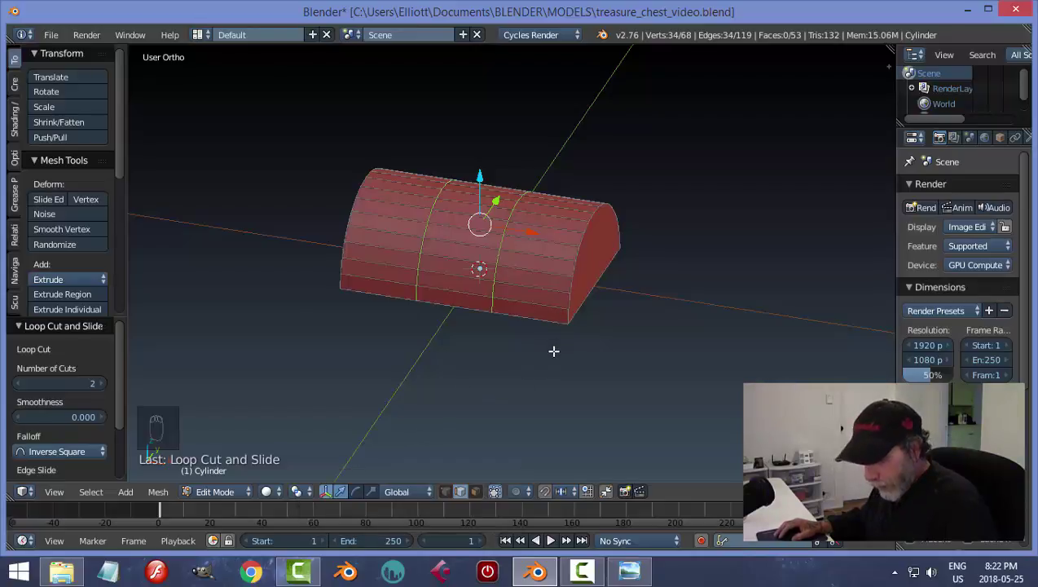
key("s")
key("x")
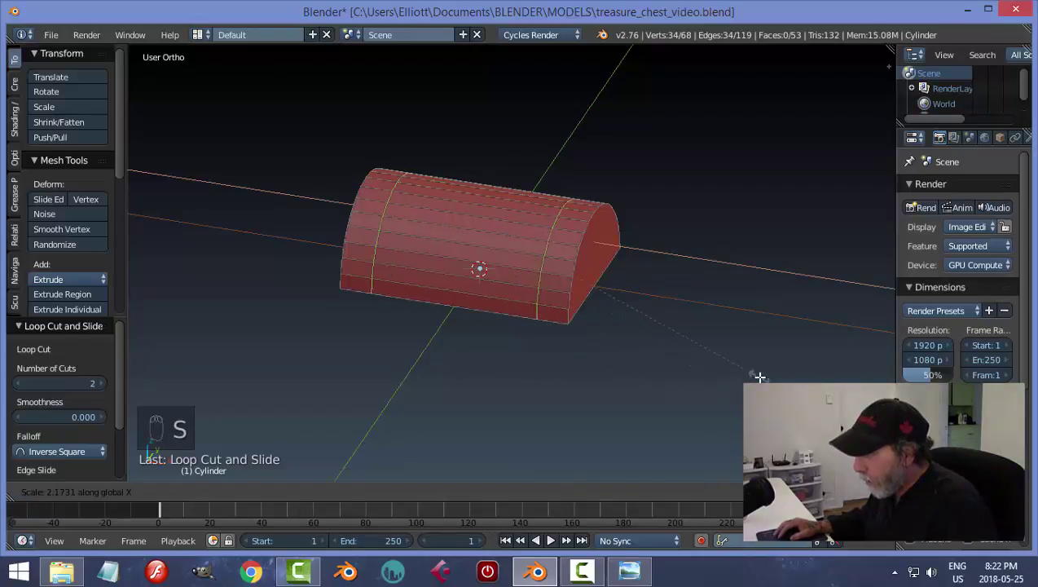
left_click(788, 375)
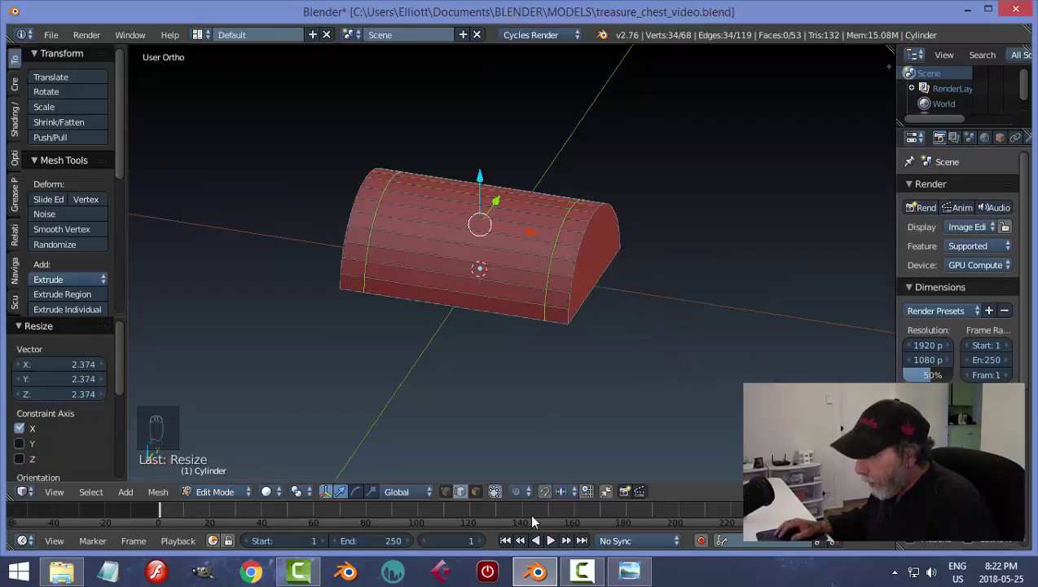
left_click(628, 571)
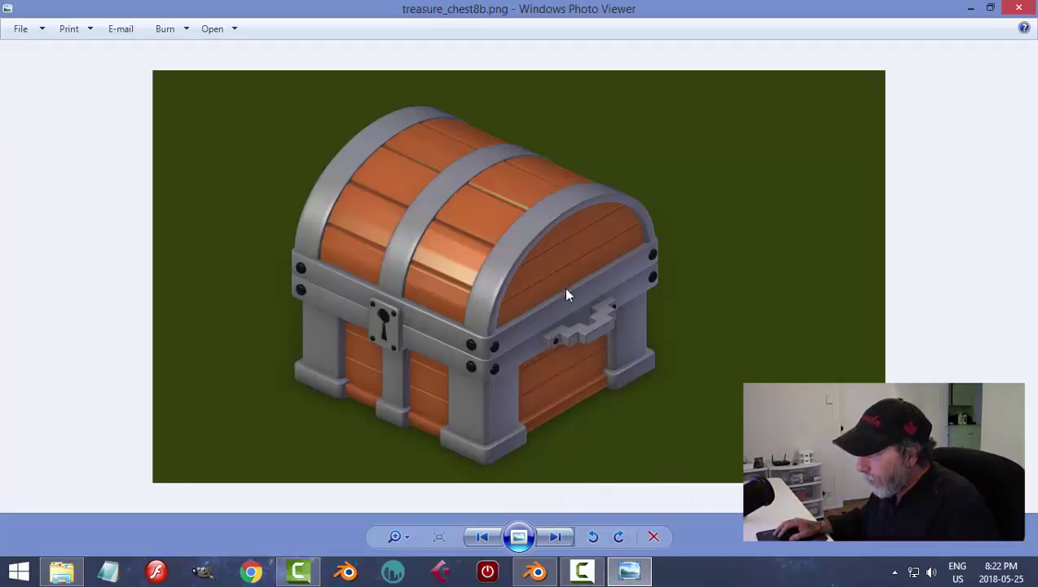
left_click(535, 571)
middle_click_drag(608, 309, 636, 310)
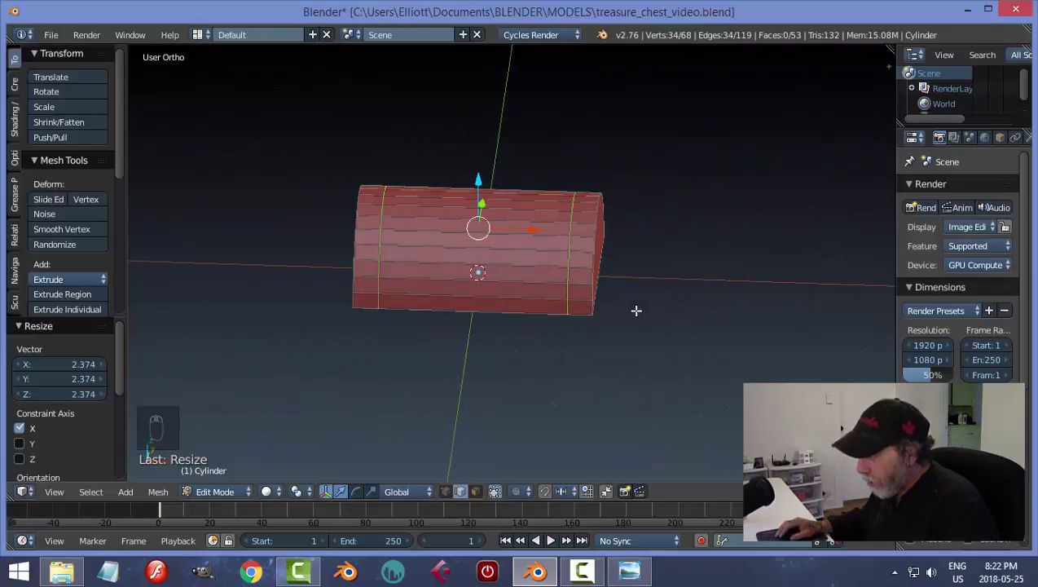
Step: Clear the selection and select the narrow face loops at both ends of the lid in face select mode
key("a")
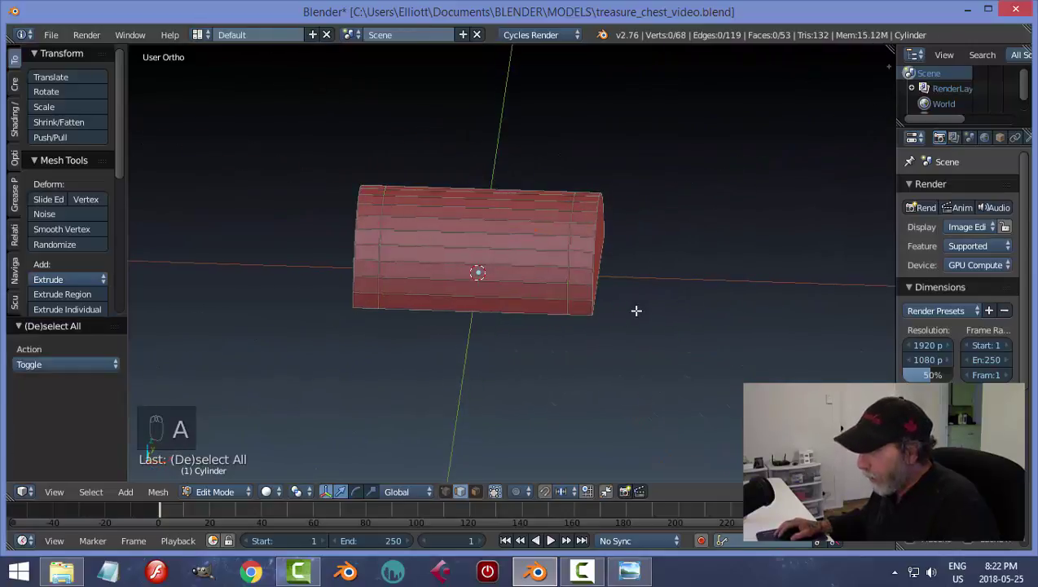
left_click(476, 491)
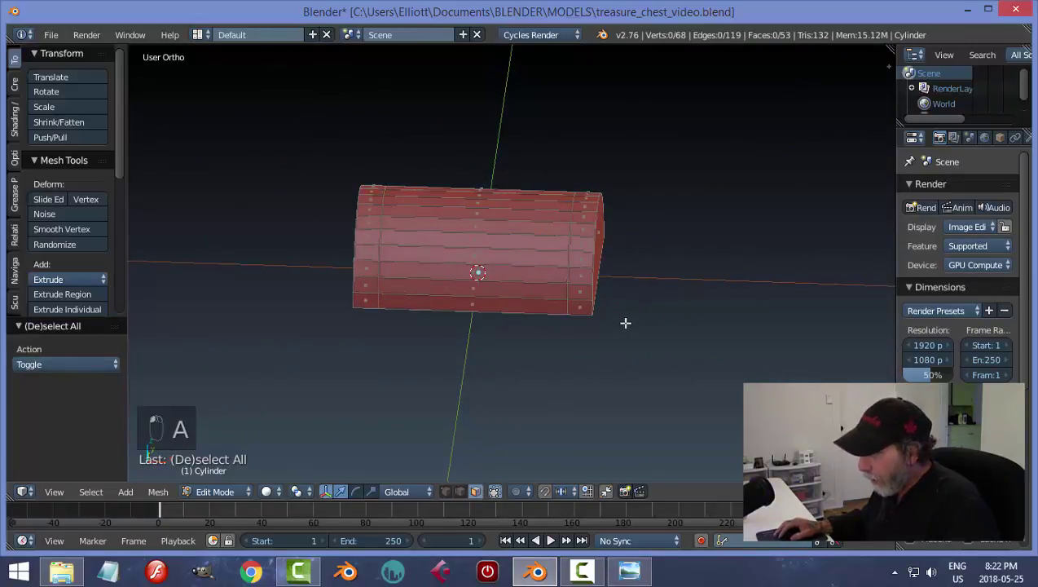
middle_click_drag(619, 318, 586, 274)
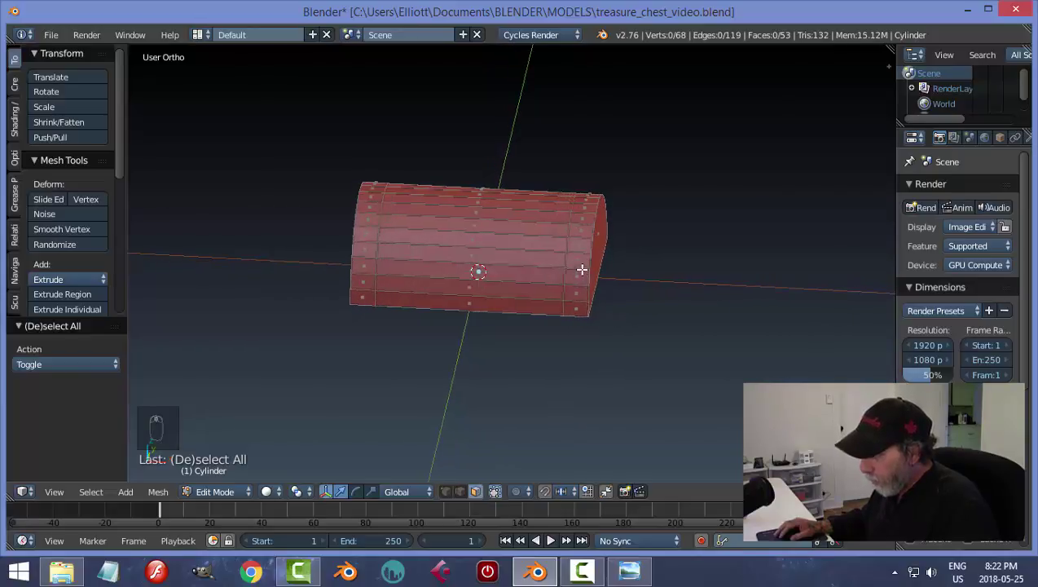
right_click(582, 269, "alt")
middle_click_drag(652, 325, 577, 306)
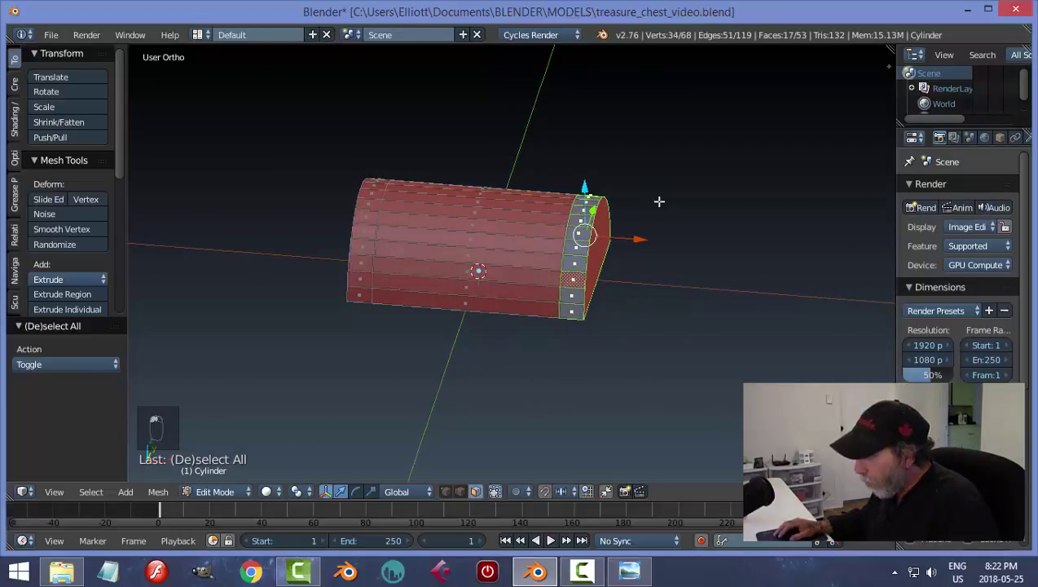
right_click(363, 257, "alt+shift")
middle_click_drag(714, 354, 654, 335)
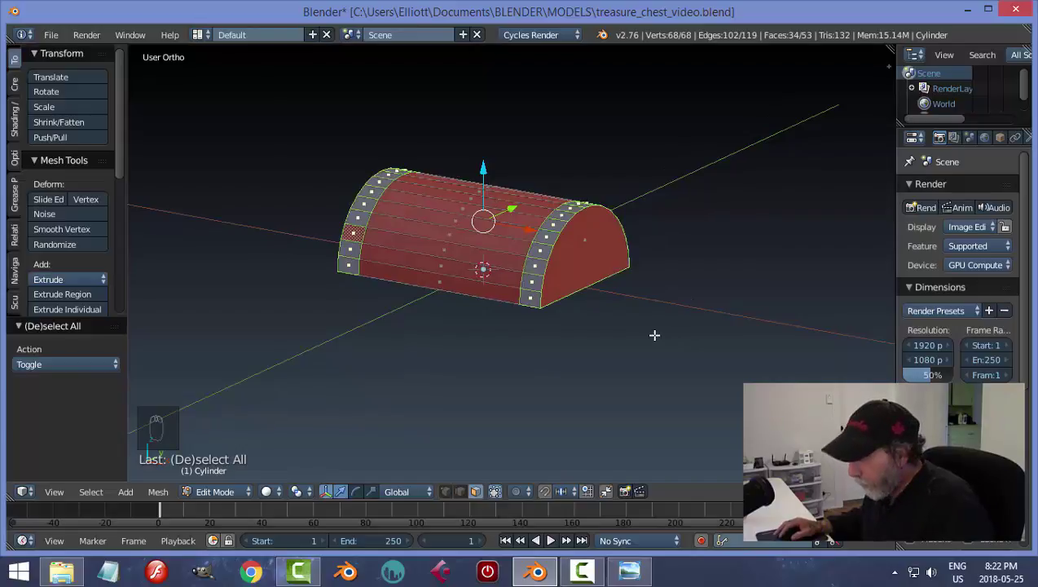
Step: Duplicate the two end face loops in place, separate the copy into its own object, and select it in Object Mode
key("shift+d")
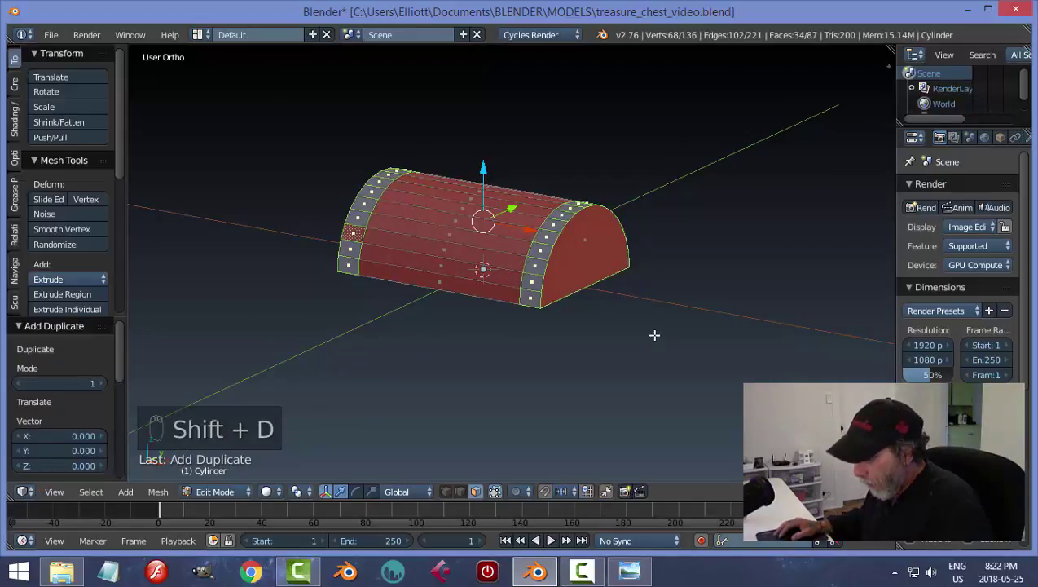
key("p")
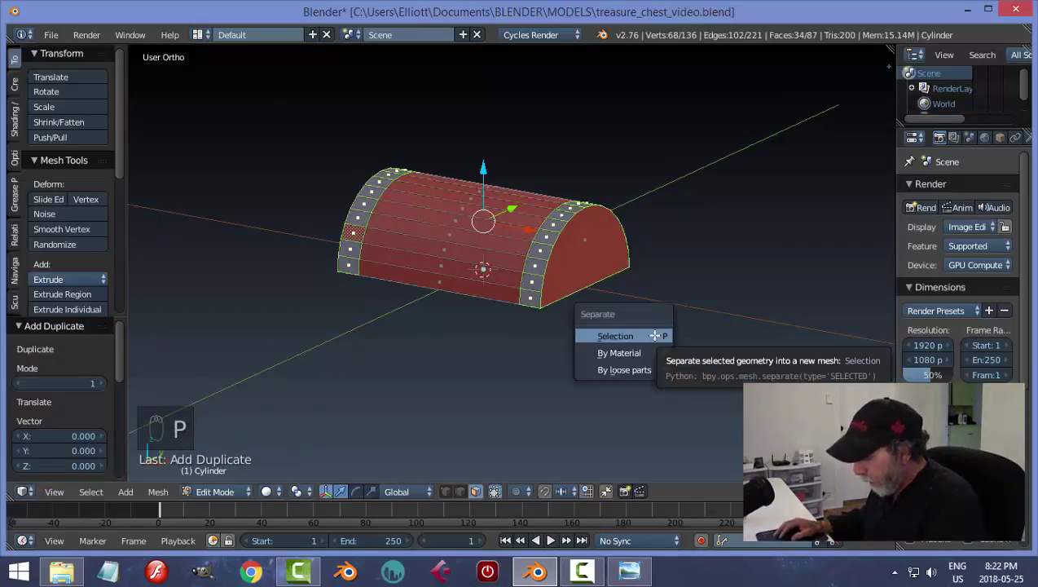
left_click(654, 335)
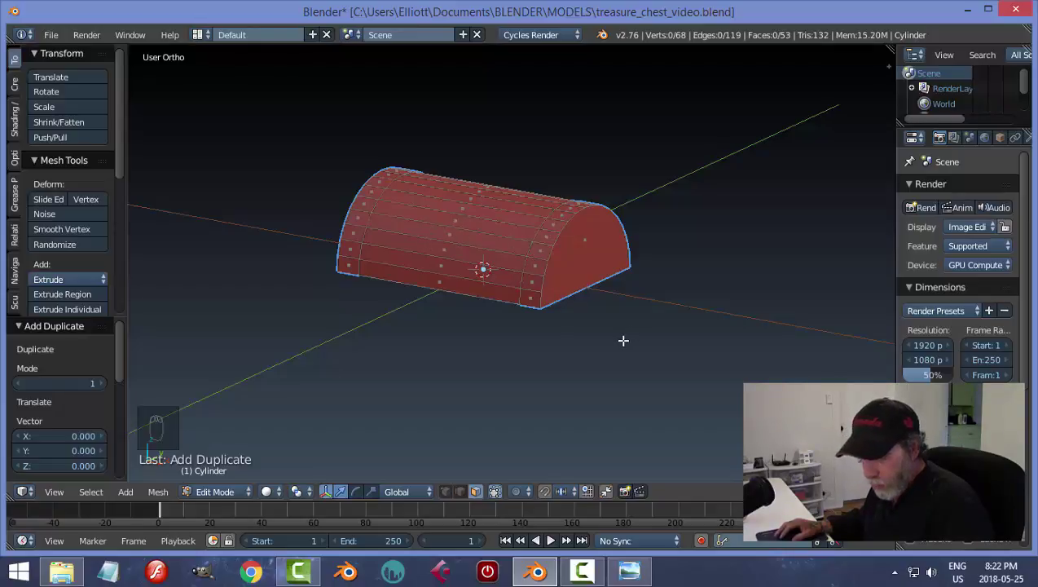
key("Tab")
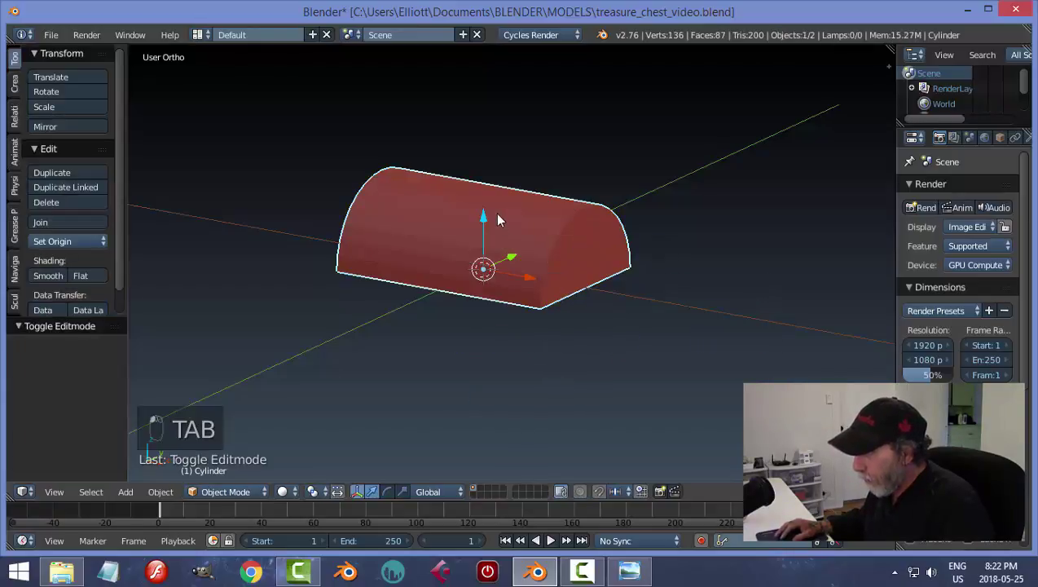
right_click(558, 228)
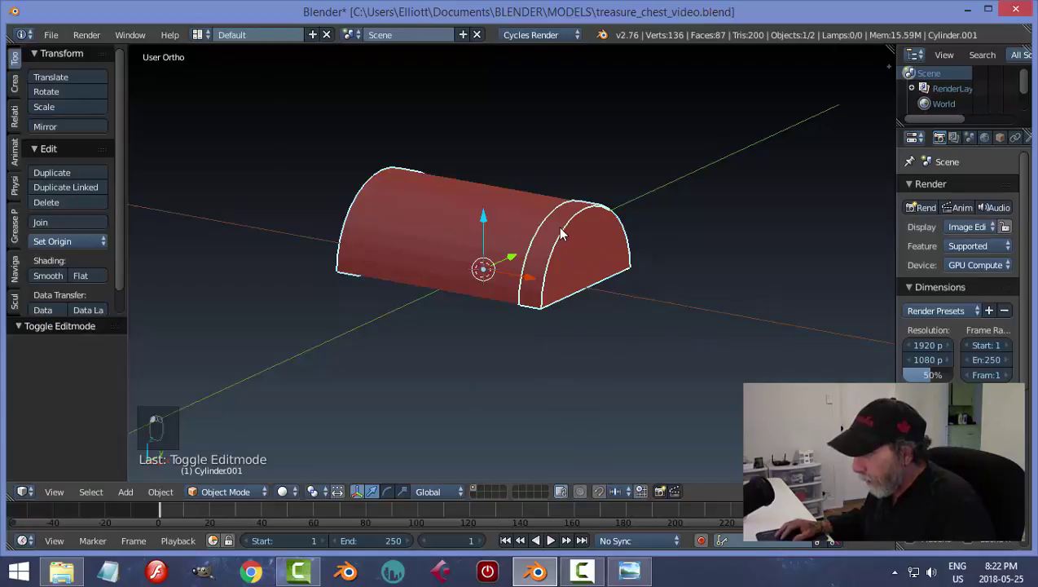
middle_click_drag(594, 345, 643, 275)
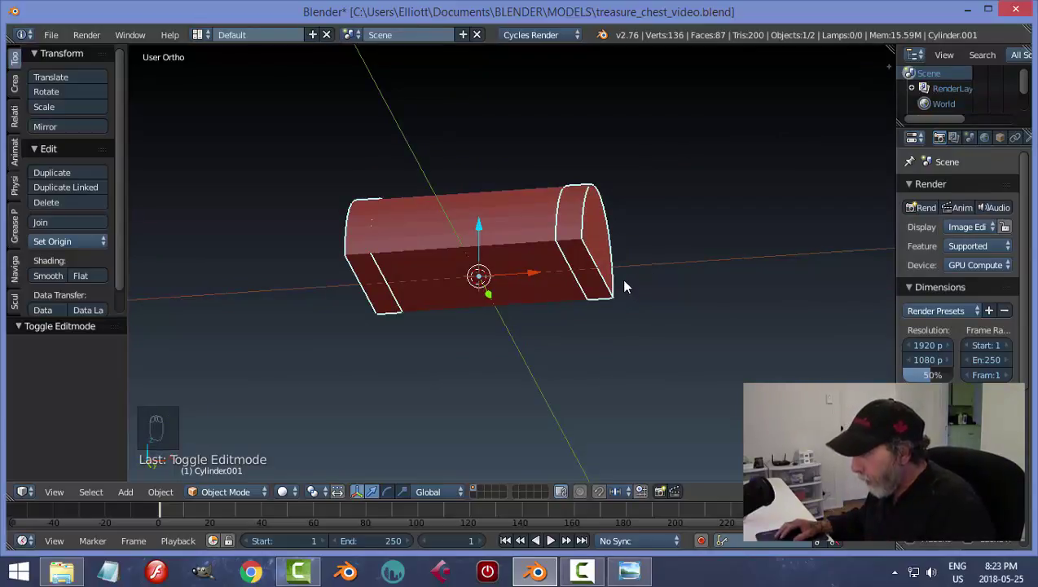
Step: Delete the two flat bottom faces of the separated end bands in Edit Mode and return to Object Mode
key("Tab")
left_click(710, 282)
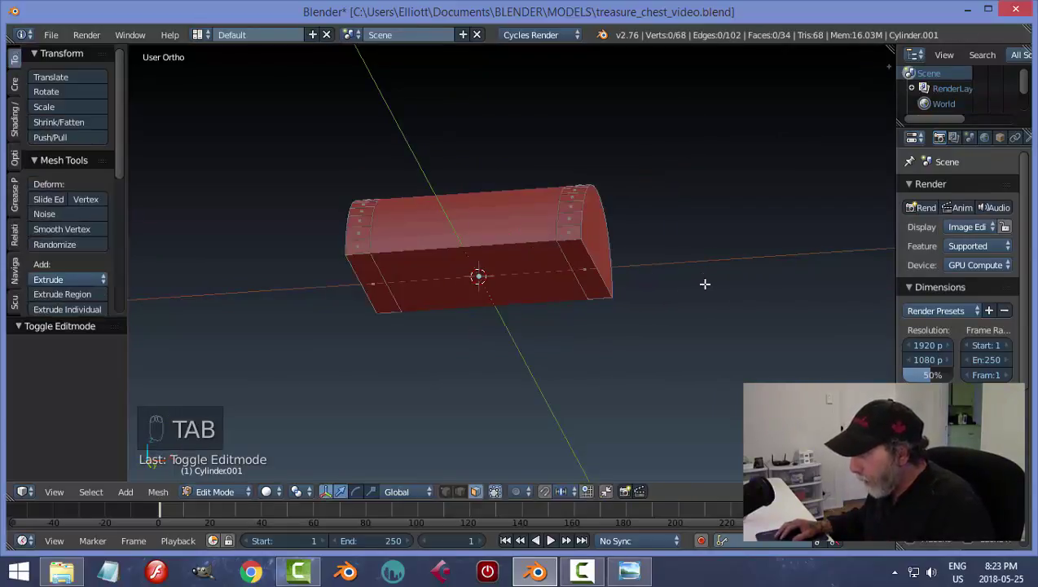
right_click(585, 271)
right_click(381, 276, "shift")
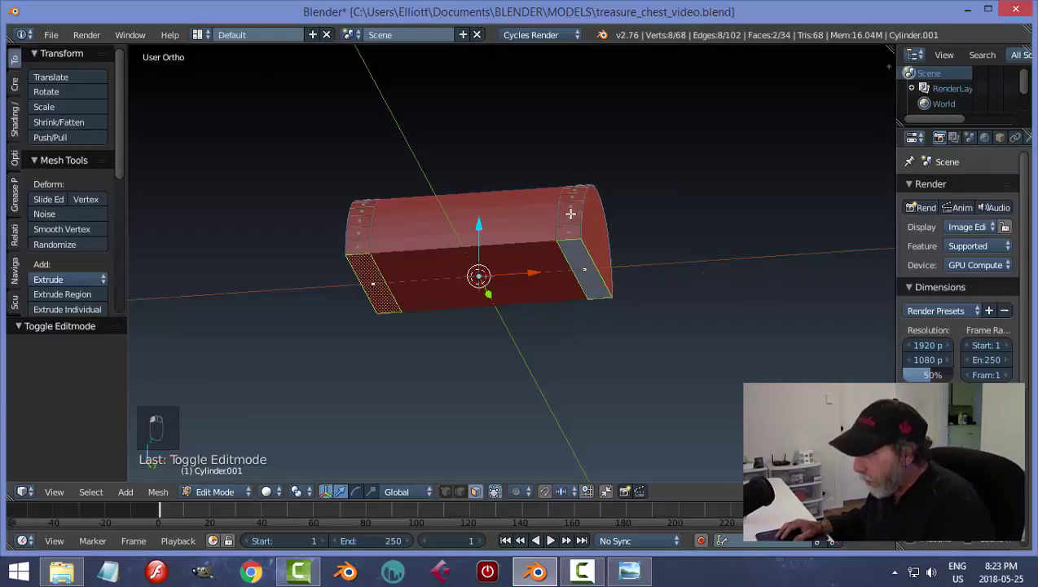
key("x")
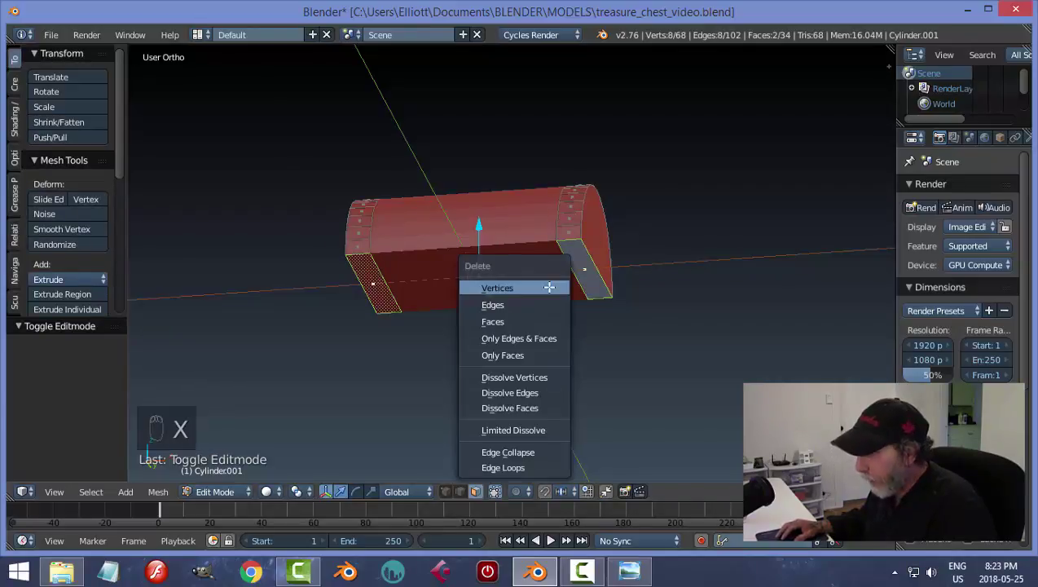
left_click(531, 322)
key("Tab")
left_click(500, 312)
middle_click_drag(500, 312, 703, 341)
Step: Select all band faces in Edit Mode, extrude them in place, and fatten them outward by about 0.198
key("Tab")
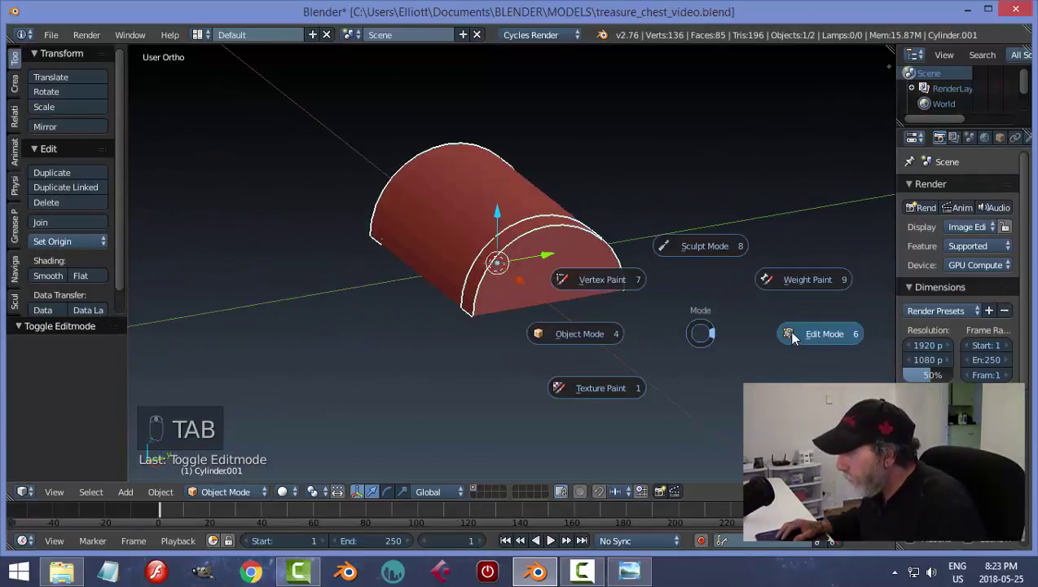
left_click(793, 337)
key("a")
key("a")
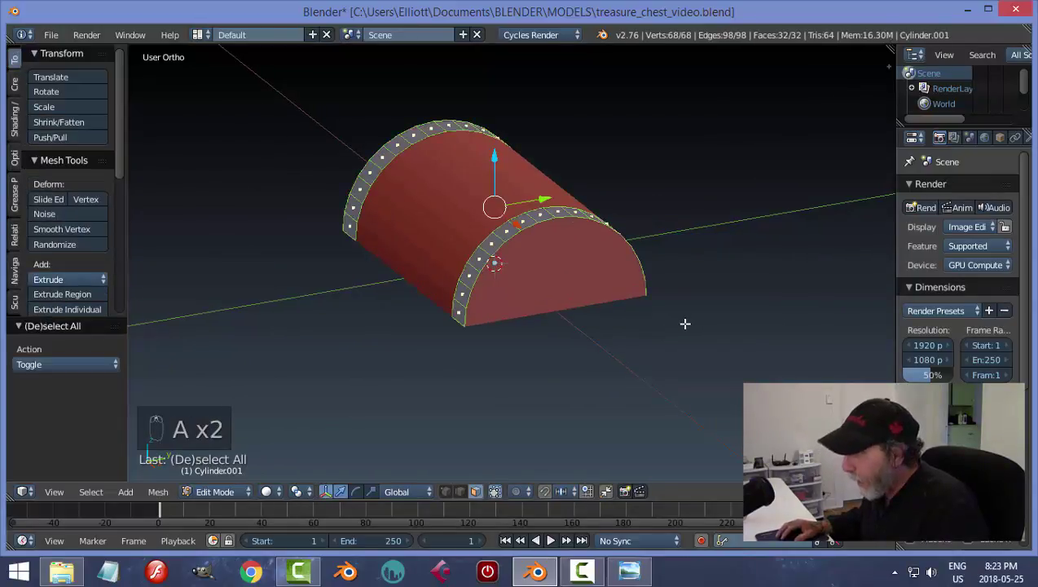
middle_click_drag(683, 330, 764, 330)
key("e")
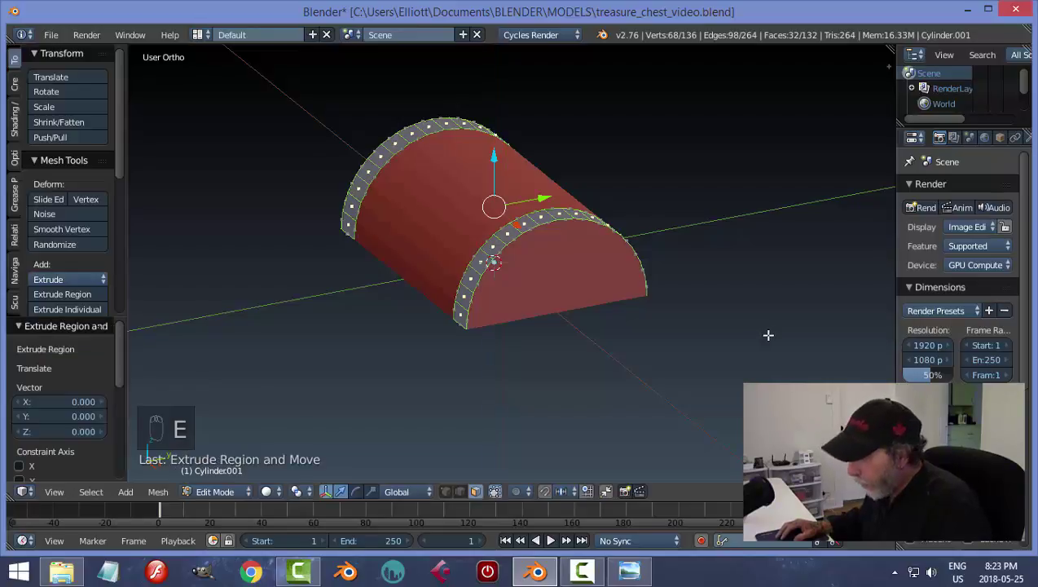
key("alt+s")
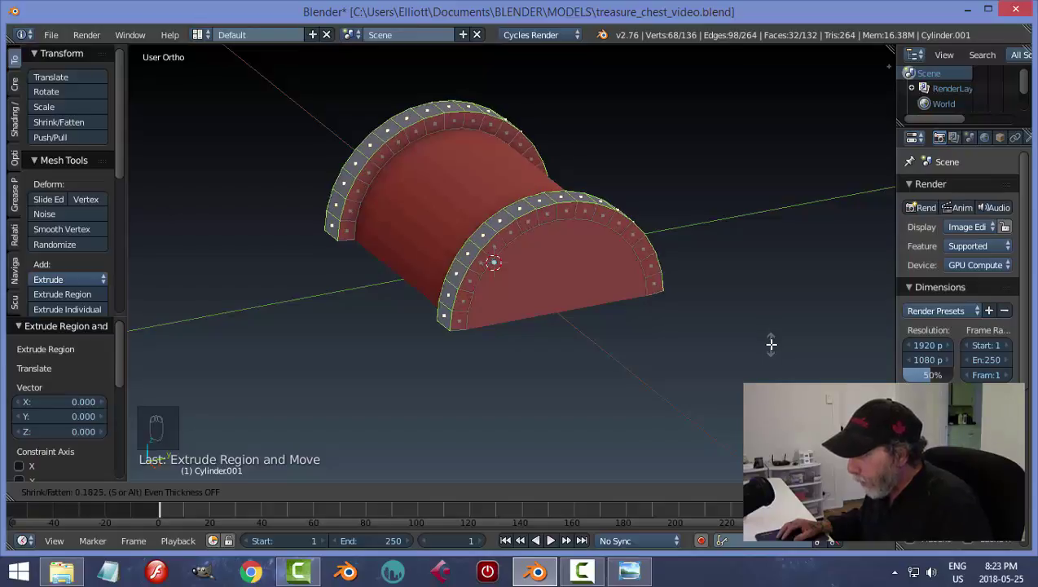
left_click(771, 344)
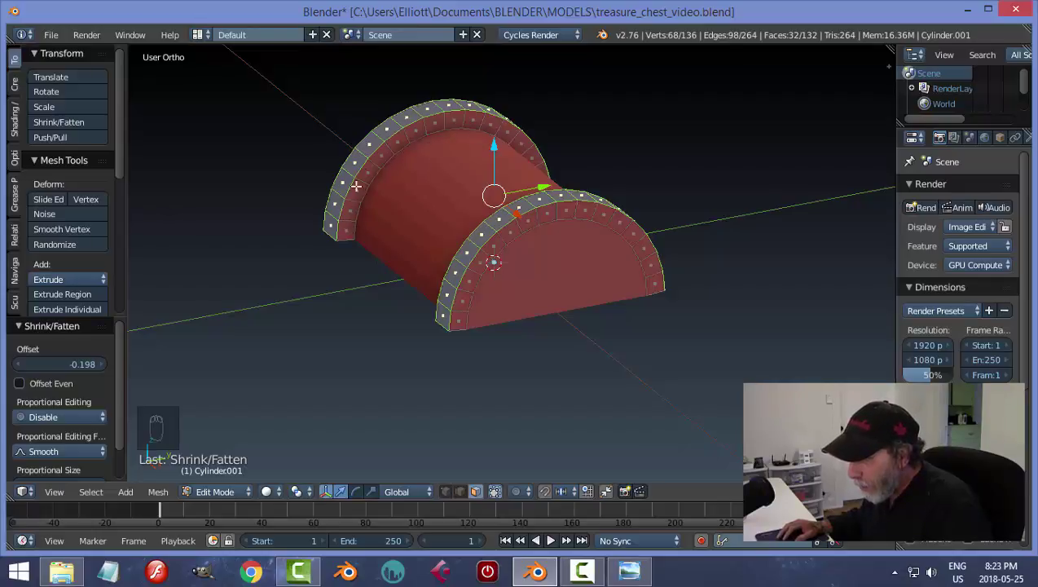
Step: Compare with the chest reference image, and scale both whole bands along X by about 1.079
left_click(628, 571)
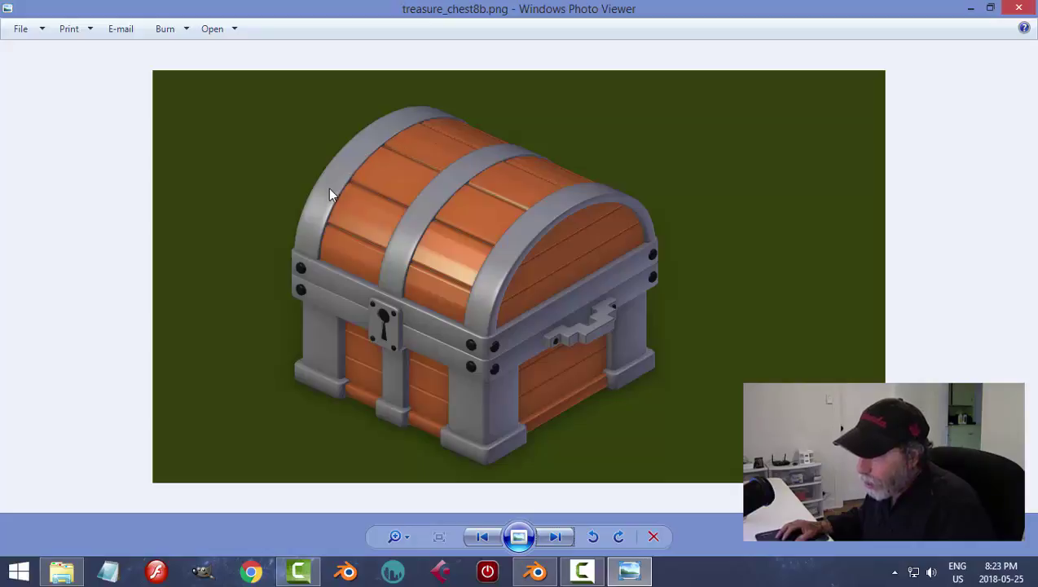
left_click(536, 571)
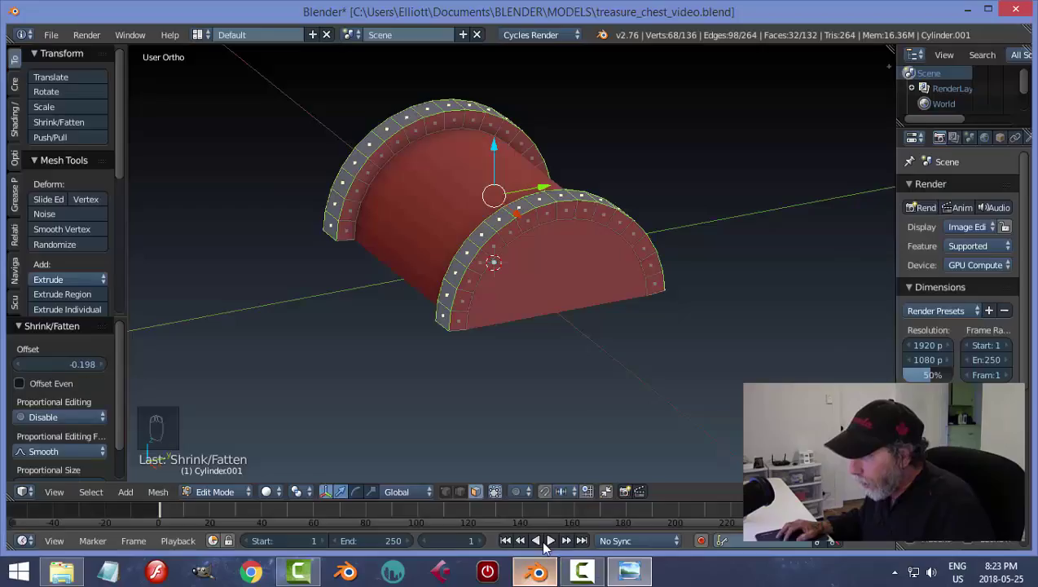
middle_click_drag(579, 361, 650, 354)
key("a")
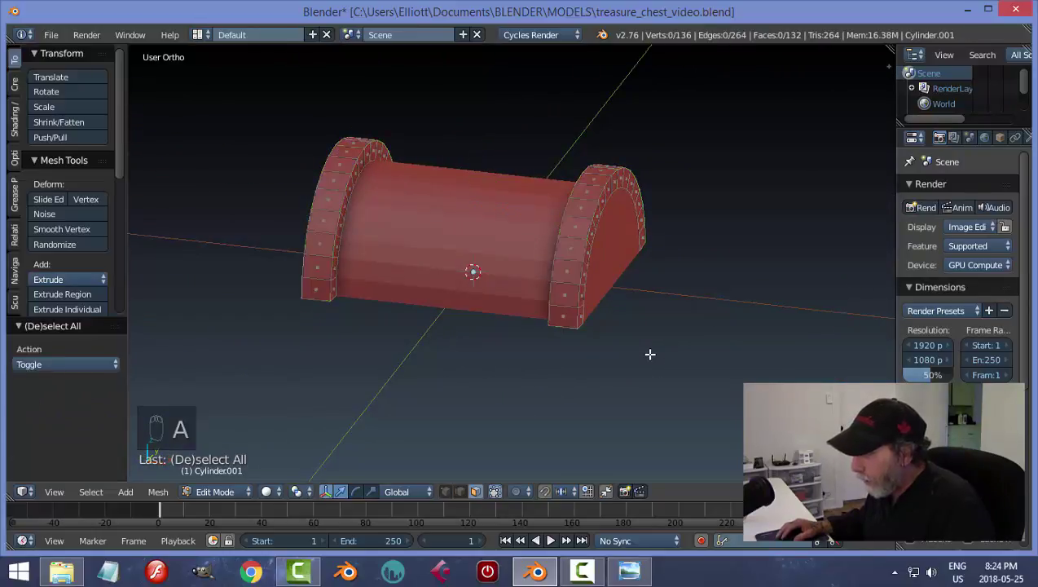
key("a")
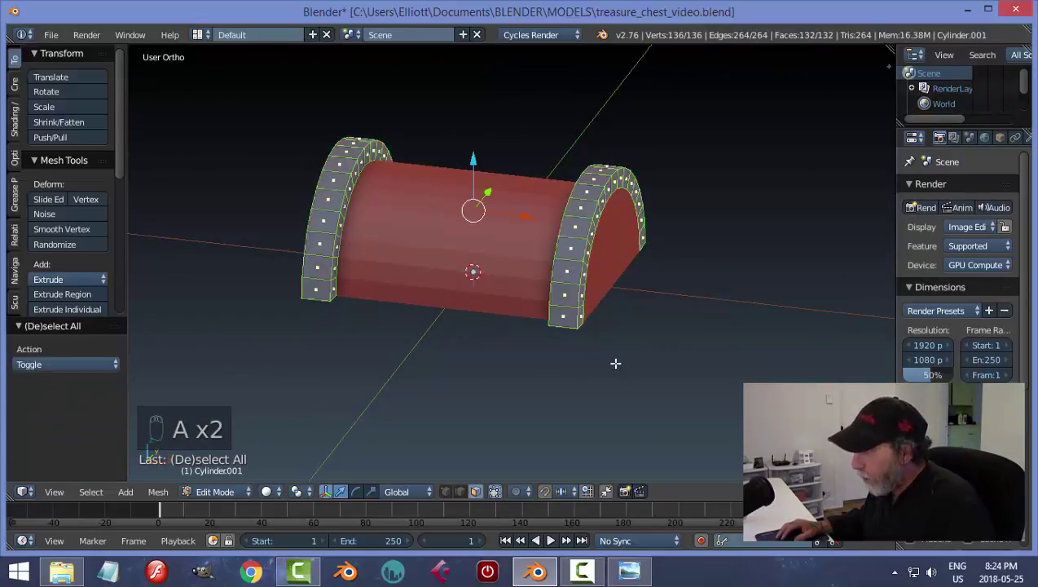
middle_click_drag(565, 368, 568, 368)
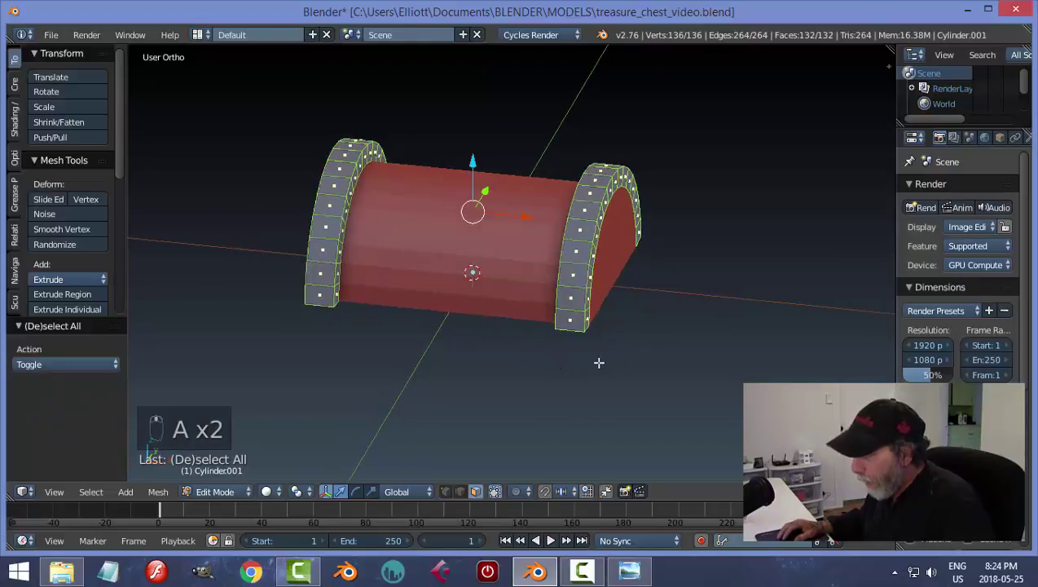
key("s")
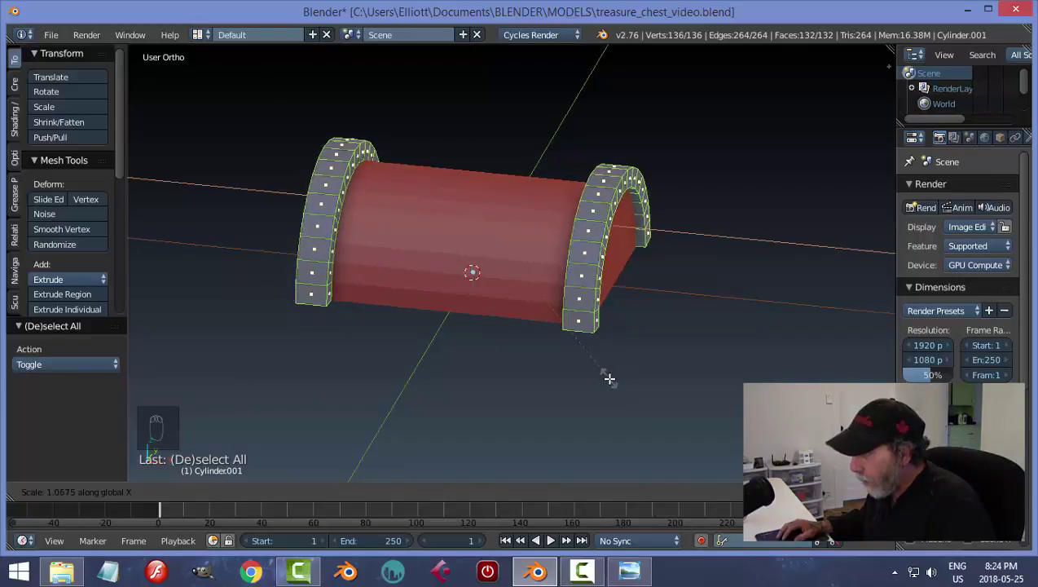
left_click(610, 381)
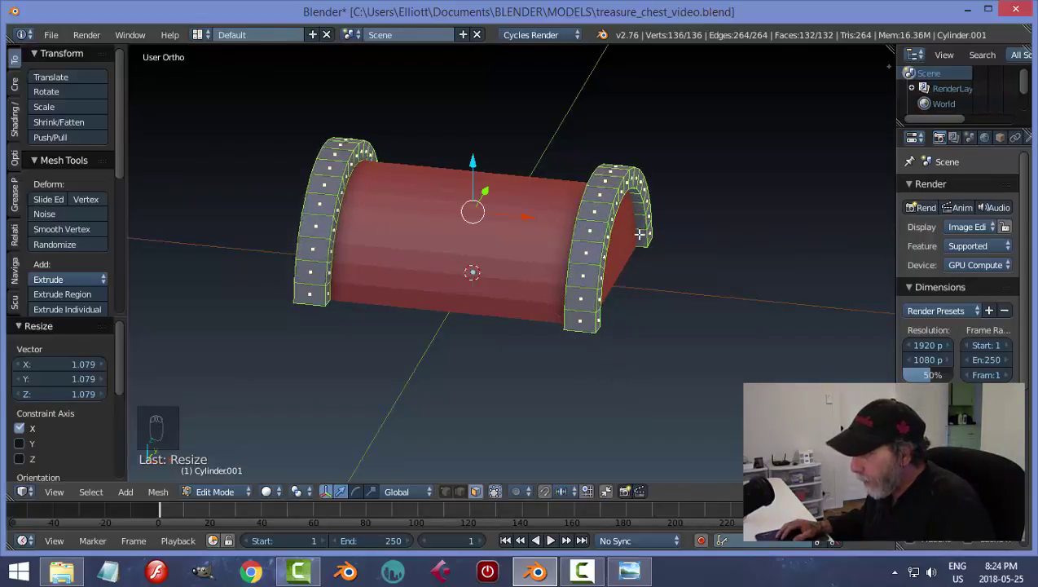
Step: Clear the selection, return to Object Mode, and save the file
middle_click_drag(550, 255, 362, 324)
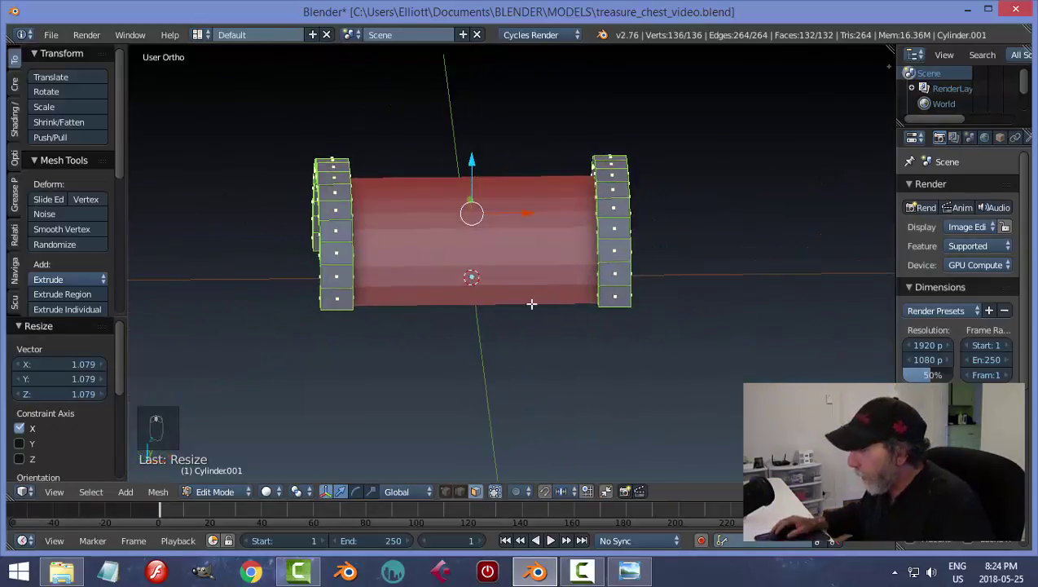
middle_click_drag(553, 302, 593, 315)
key("a")
key("Tab")
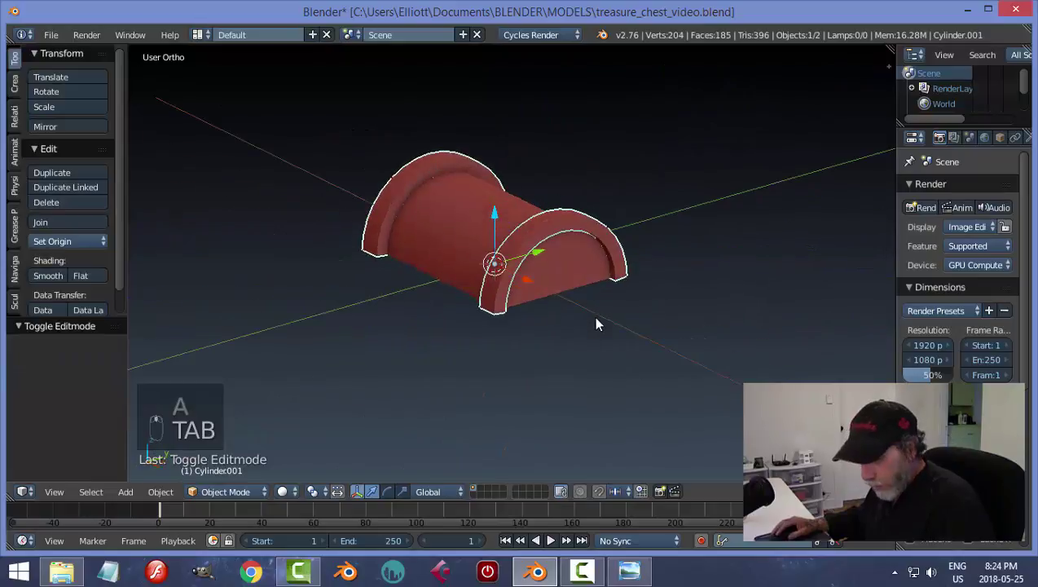
key("ctrl+s")
left_click(596, 320)
middle_click_drag(473, 315, 624, 335)
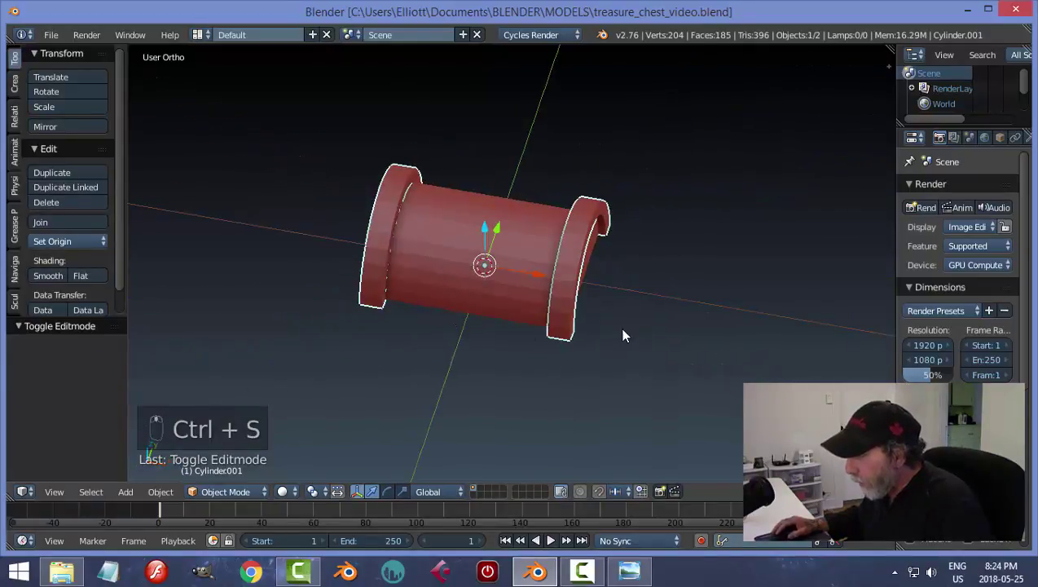
middle_click_drag(679, 304, 557, 282)
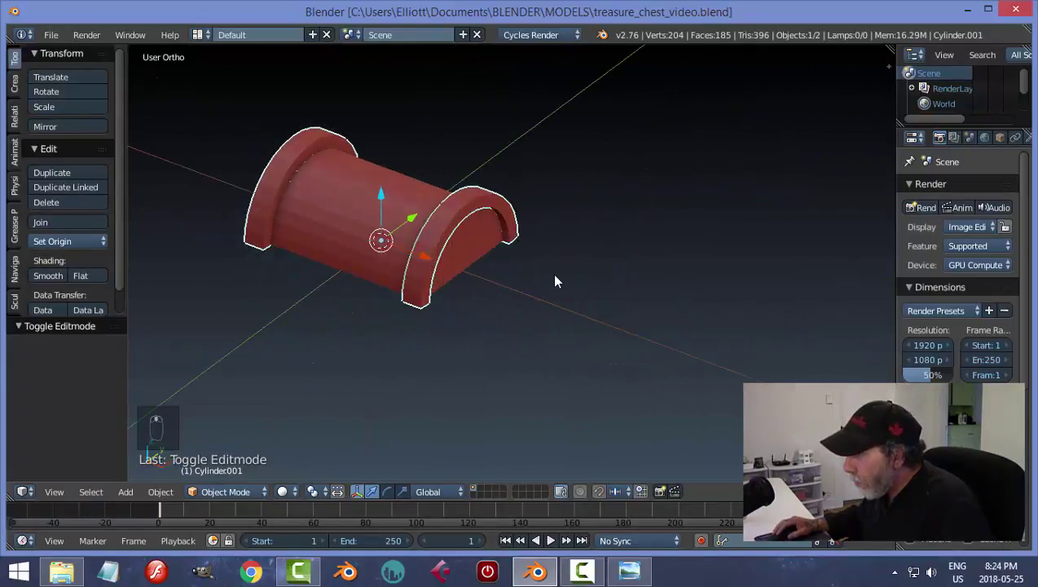
Step: Add a Subdivision Surface modifier to the end bands and set its view subdivisions to 2
left_click_drag(894, 179, 855, 183)
left_click(968, 137)
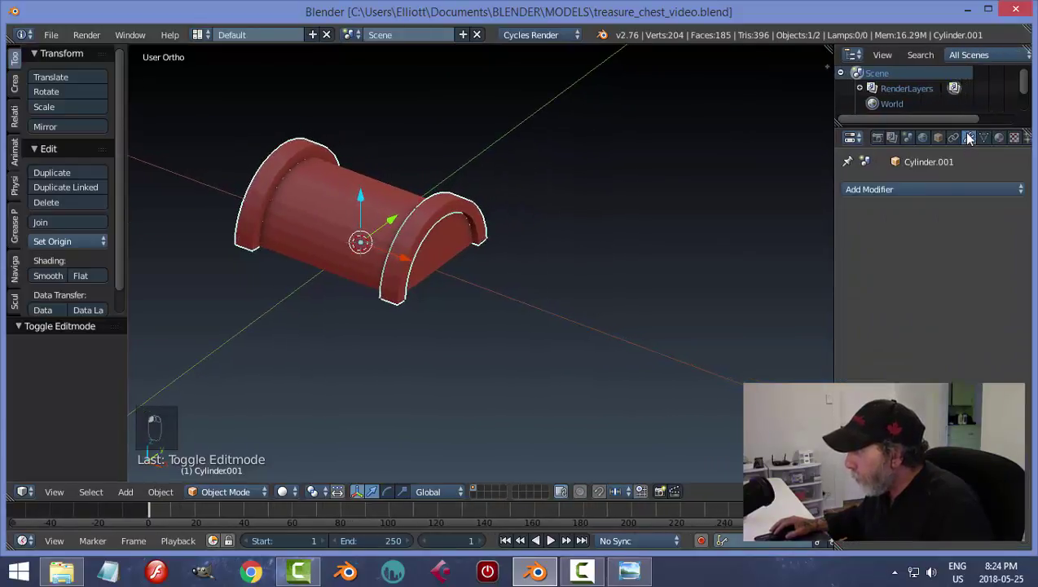
left_click(896, 189)
left_click(723, 443)
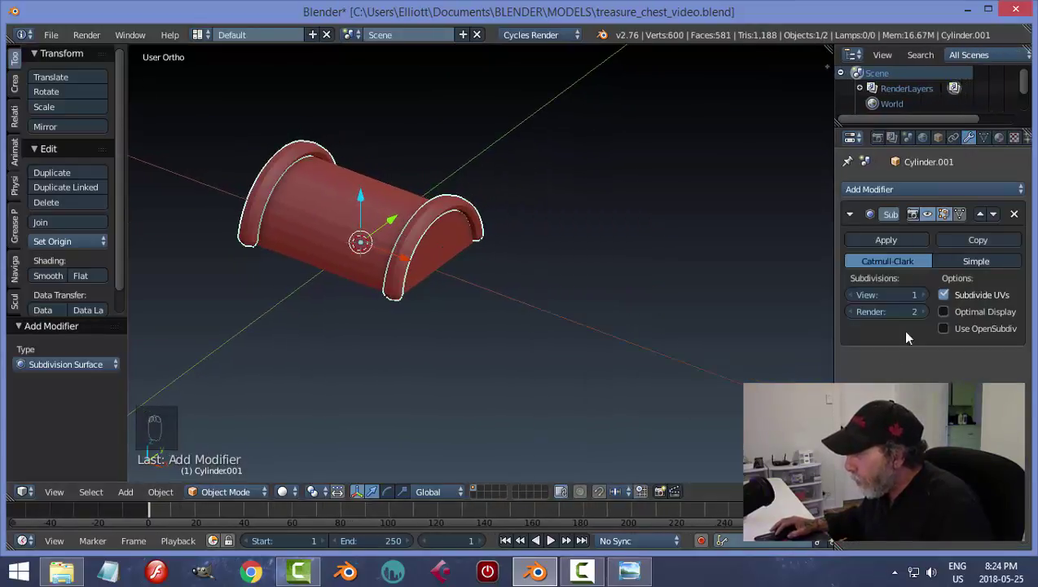
left_click(925, 295)
middle_click_drag(533, 294, 497, 324)
scroll(497, 324, "up", 2)
middle_click_drag(469, 291, 474, 276)
Step: Add two unslid loop cuts around the +X end band in Edit Mode and scale them apart along X by about 2.525
key("Tab")
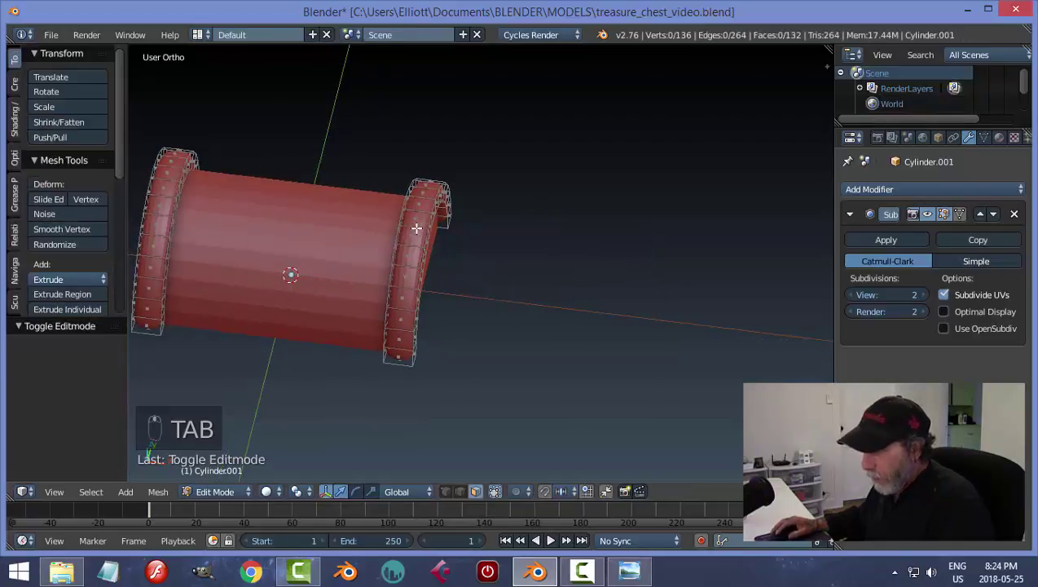
middle_click_drag(416, 228, 464, 242)
scroll(463, 245, "up", 2)
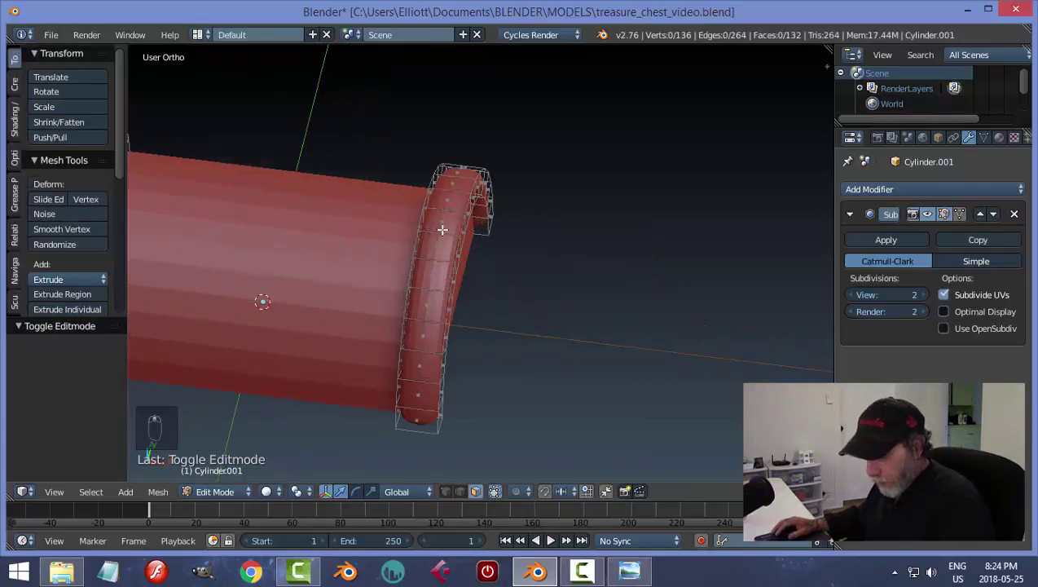
key("ctrl+r")
scroll(441, 230, "up", 1)
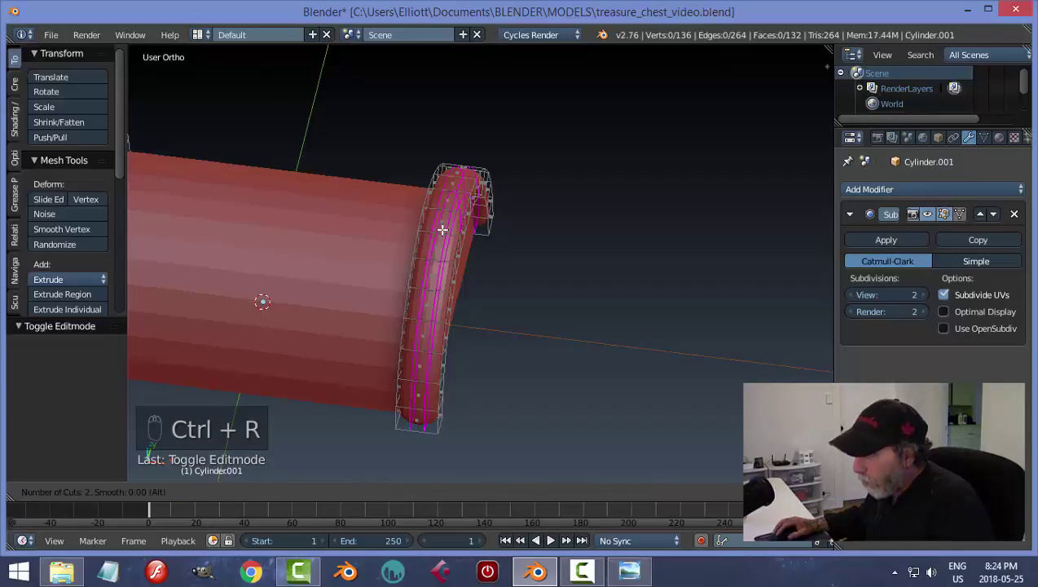
left_click(442, 230)
left_click(442, 230)
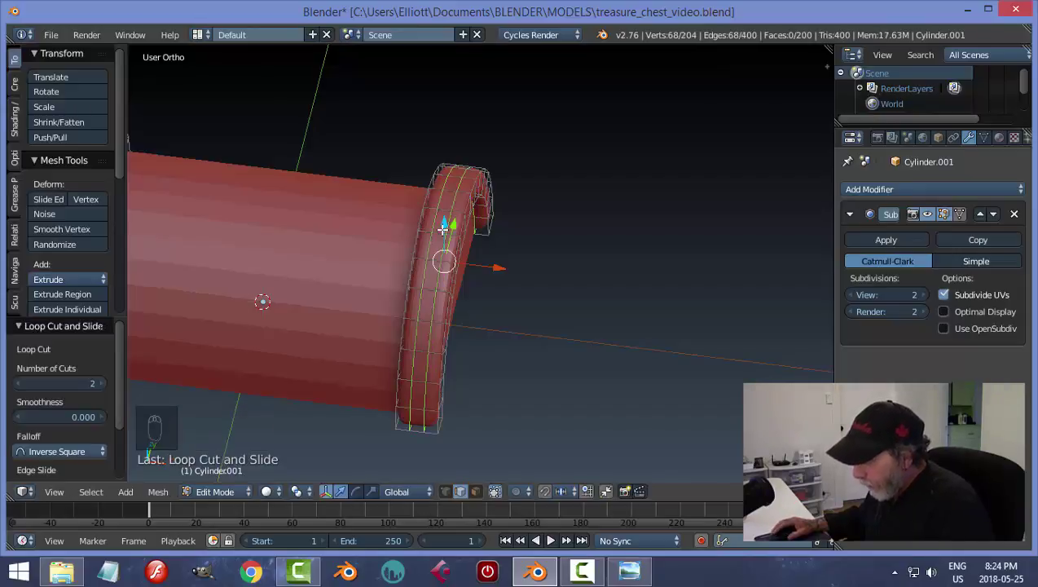
key("s")
key("x")
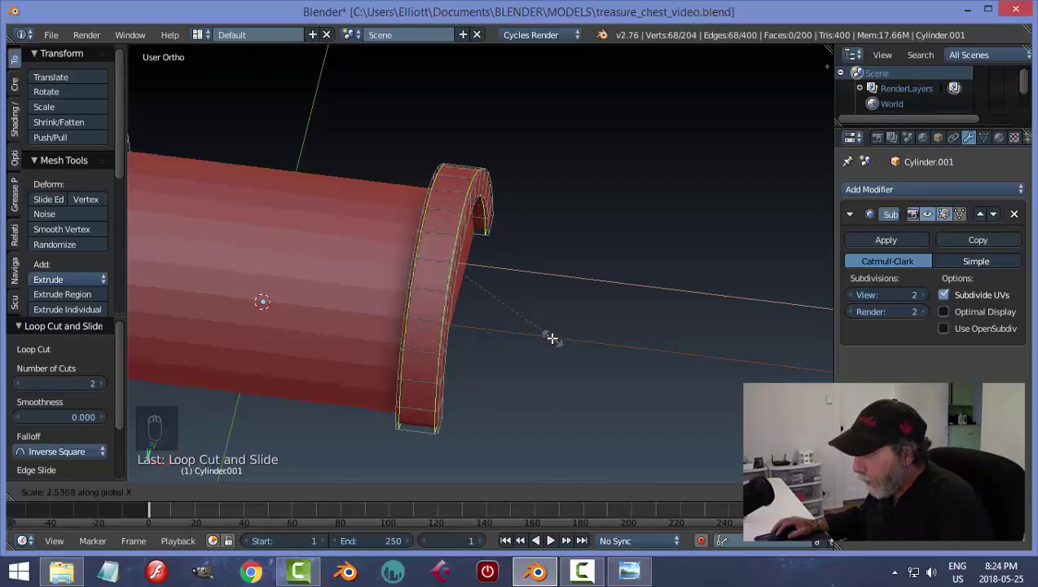
left_click(551, 338)
scroll(339, 317, "down", 3)
middle_click_drag(339, 317, 440, 315)
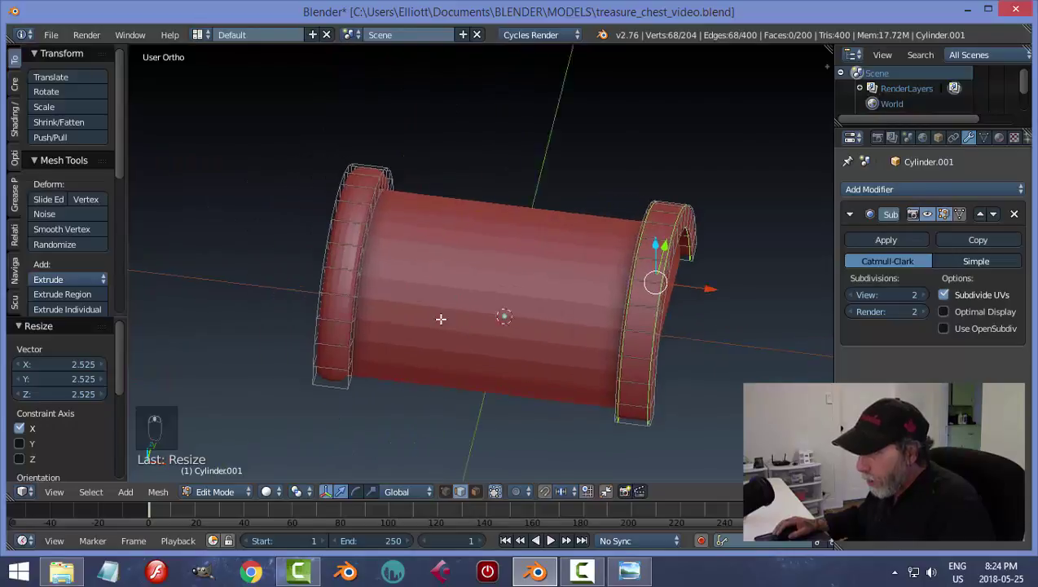
Step: Add two unslid loop cuts around the opposite end band and scale them apart along X by about 2.5 to sharpen its edges
scroll(392, 307, "up", 4)
key("ctrl+r")
scroll(290, 242, "up", 1)
left_click(290, 242)
left_click(290, 242)
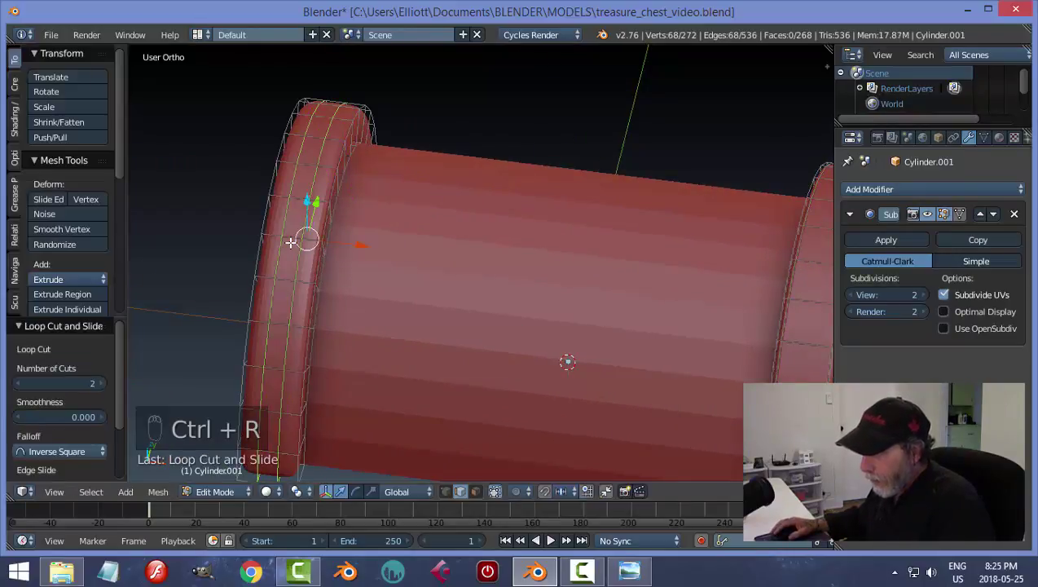
key("s")
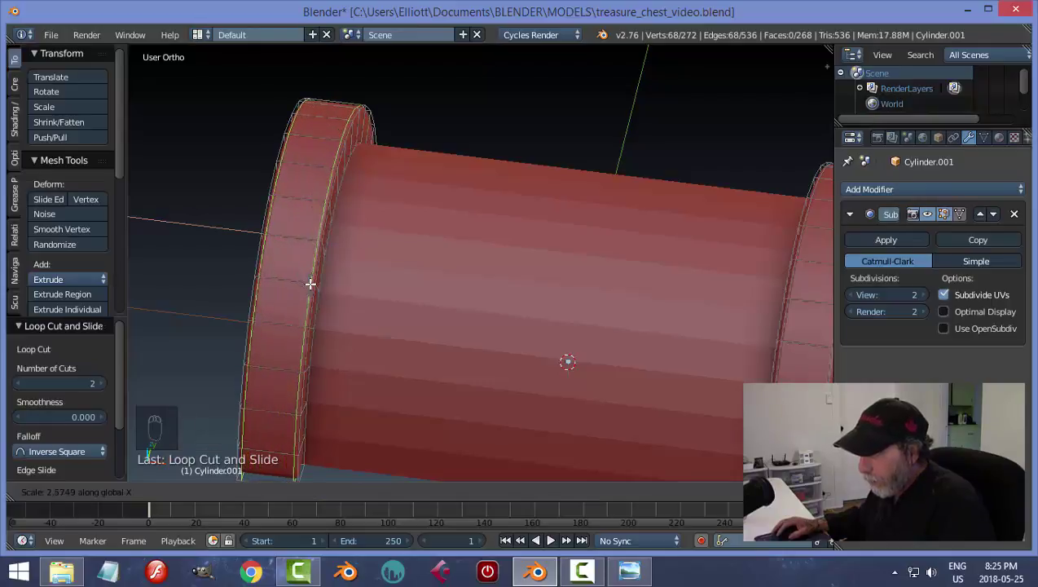
left_click(308, 281)
key("a")
key("Tab")
left_click(290, 283)
scroll(544, 315, "down", 4)
middle_click_drag(544, 315, 399, 267)
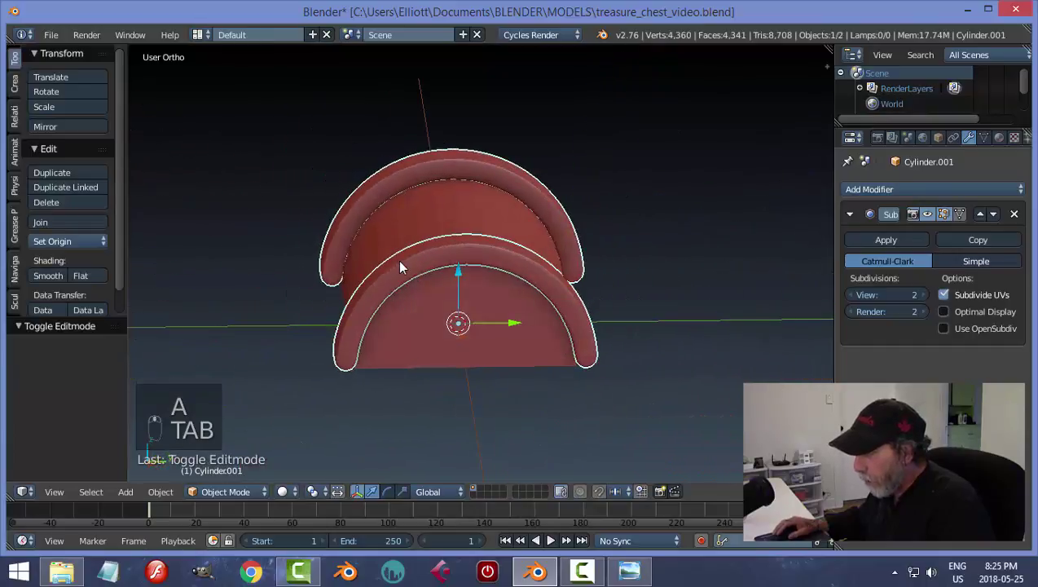
Step: Add two loop cuts on the side of the +X band, sliding one toward the outer rim and one toward the inner rim
key("Tab")
left_click(661, 288)
scroll(604, 300, "up", 3)
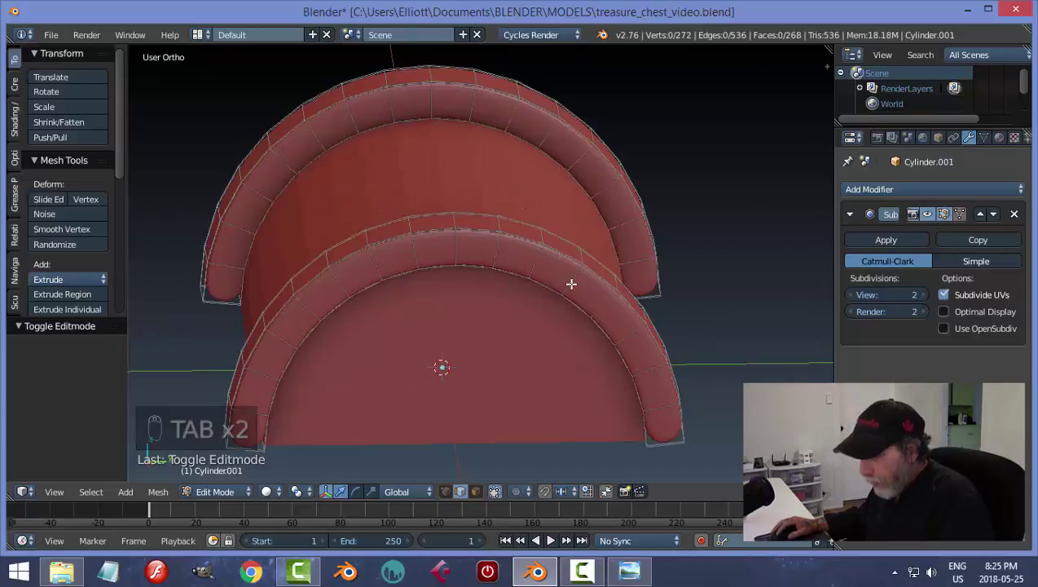
key("ctrl+r")
left_click(571, 283)
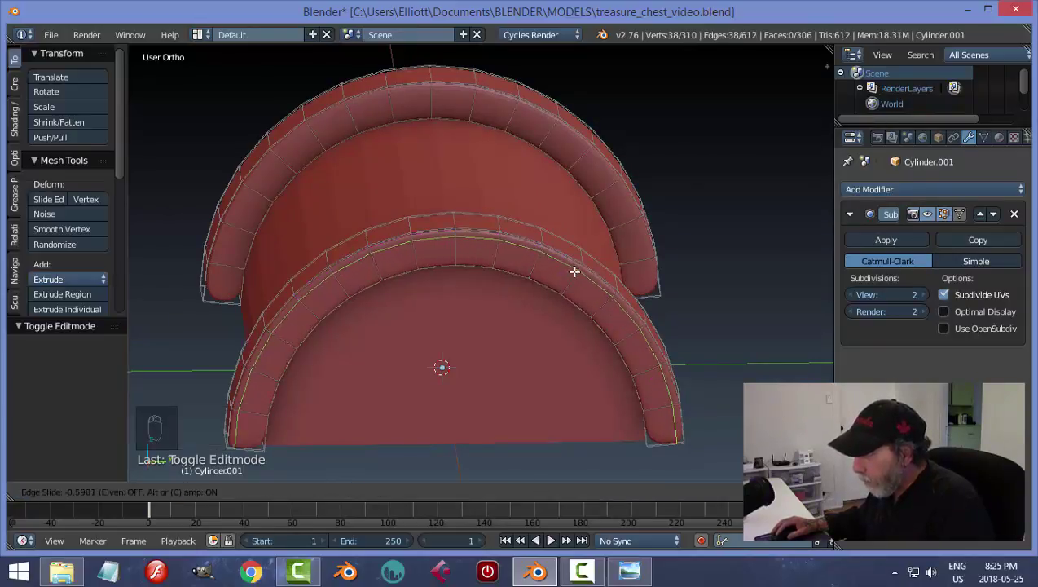
left_click(573, 283)
key("ctrl+r")
left_click(572, 288)
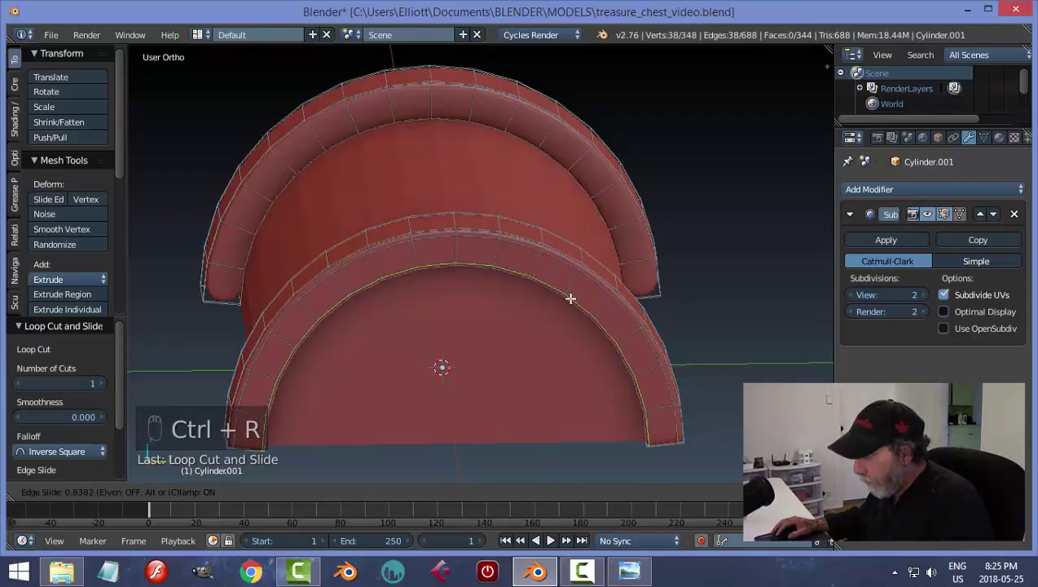
left_click(569, 296)
Step: Add matching loop cuts near the outer and inner rims on the side of the opposite end band, and clear the selection
middle_click_drag(504, 233, 433, 299)
key("a")
key("ctrl+r")
left_click(434, 297)
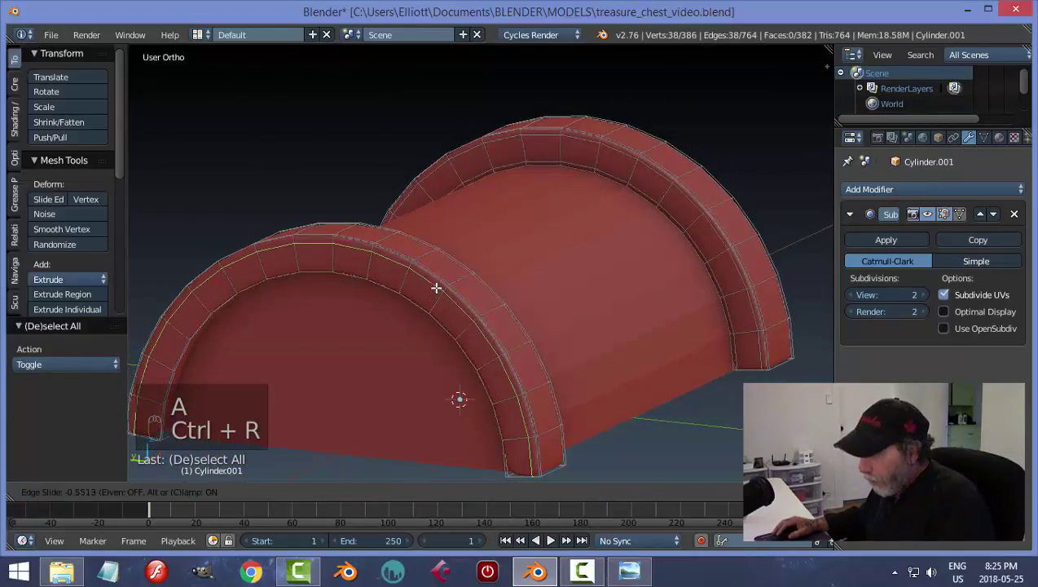
left_click(434, 289)
key("ctrl+r")
left_click(440, 307)
left_click(440, 308)
key("a")
key("Tab")
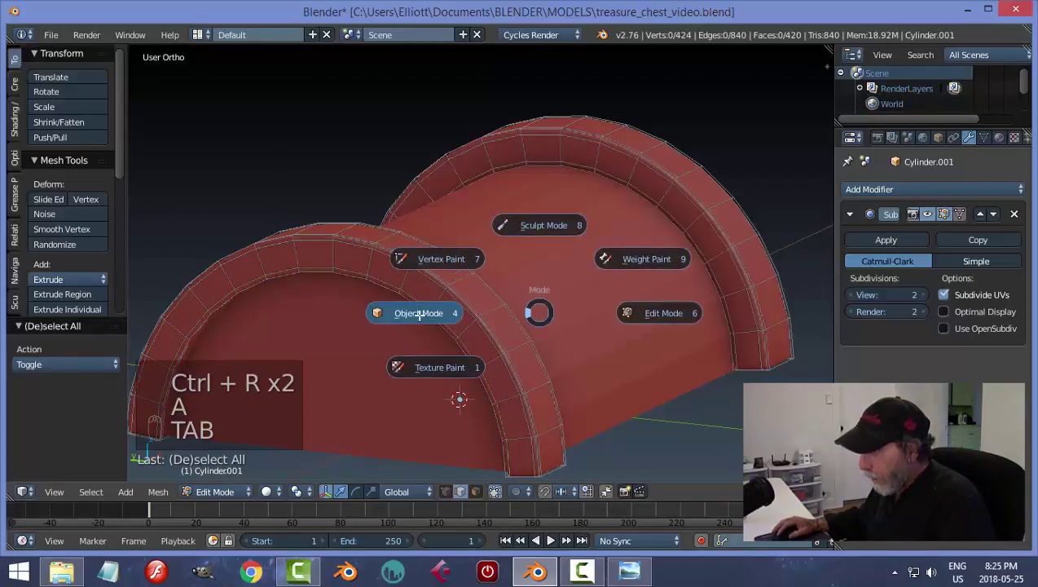
Step: Return to Object Mode, apply smooth shading to the end bands, and clear the selection
scroll(579, 320, "down", 3)
middle_click_drag(580, 319, 112, 288)
left_click(49, 275)
mouse_move(452, 283)
middle_mouse_down()
mouse_move(521, 292)
mouse_move(511, 305)
mouse_move(541, 306)
mouse_move(536, 289)
mouse_move(588, 352)
mouse_move(566, 302)
mouse_move(505, 302)
mouse_move(633, 278)
mouse_move(656, 262)
mouse_move(643, 277)
middle_mouse_up()
key("a")
scroll(541, 305, "down", 3)
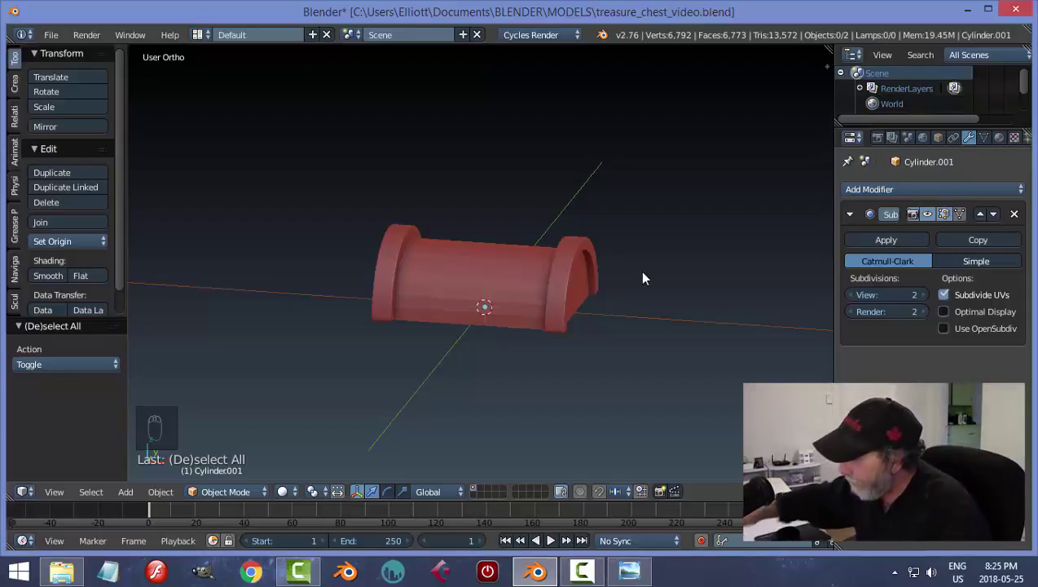
Step: Open the lid body in Edit Mode with face selection and bring its flat underside into view
middle_click_drag(593, 362, 573, 341)
right_click(495, 295)
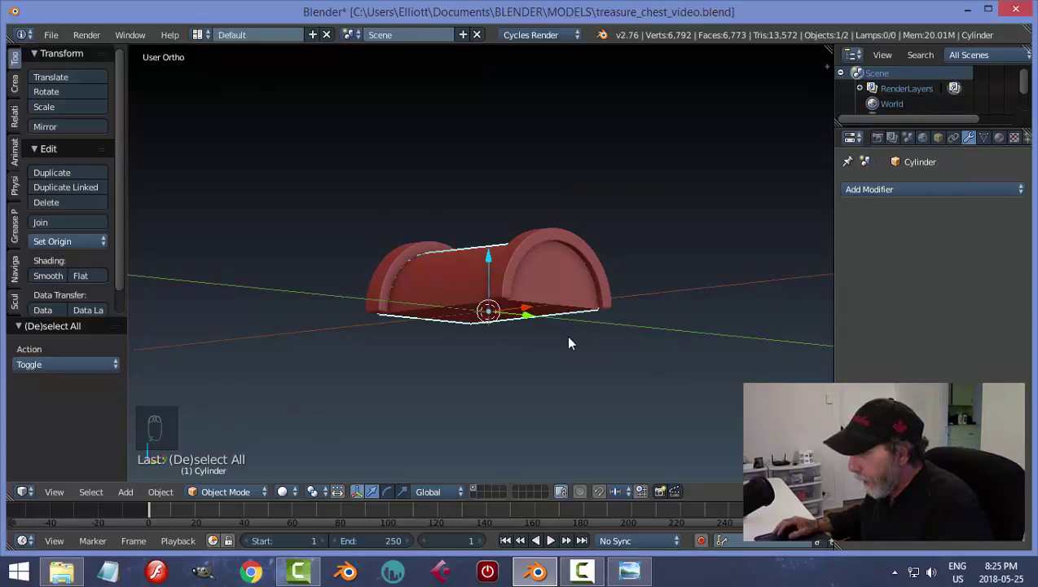
key("Tab")
left_click(692, 335)
middle_click_drag(692, 336, 587, 359)
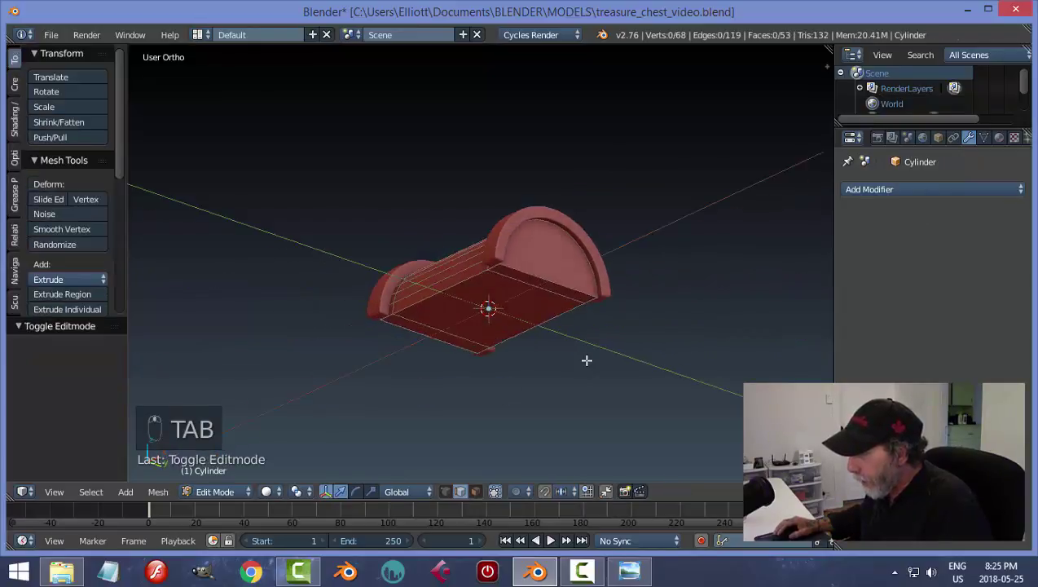
key("ctrl+Tab")
left_click(563, 362)
scroll(563, 357, "up", 5)
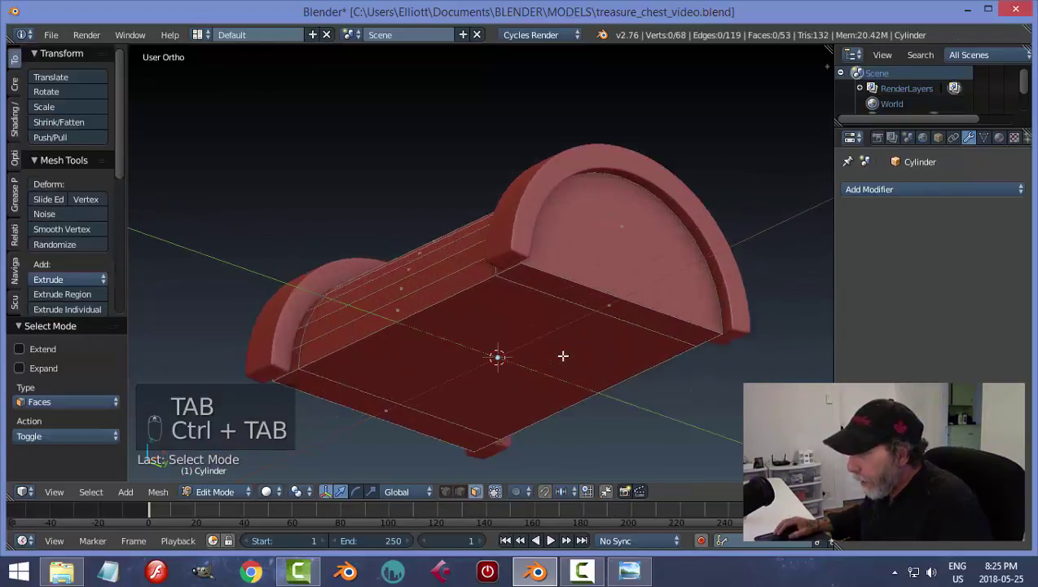
middle_click_drag(543, 347, 635, 337)
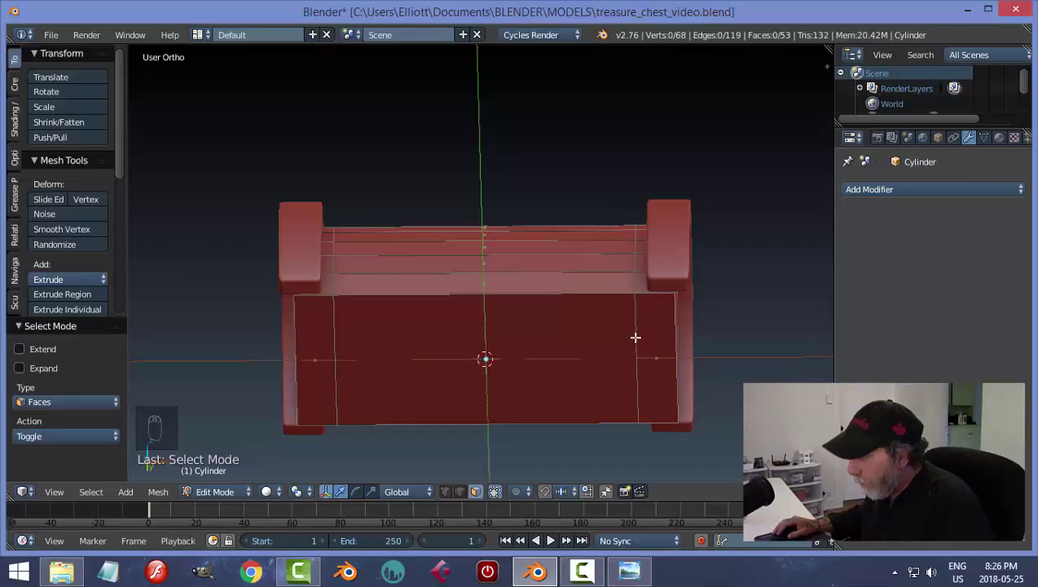
Step: Dissolve the two crosswise edges near the ends of the lid's underside using edge selection
key("ctrl+Tab")
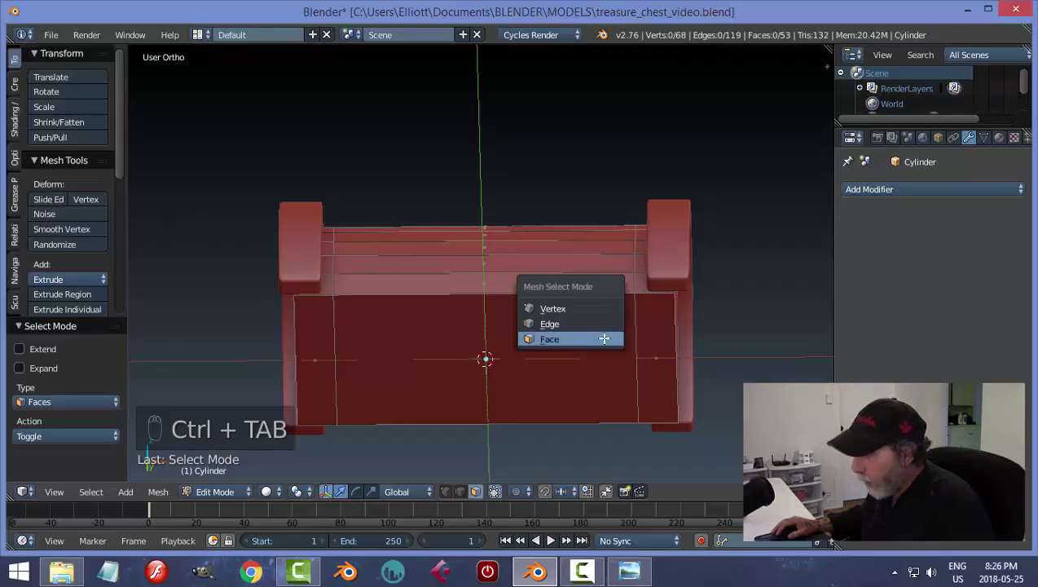
left_click(623, 326)
right_click(338, 331, "shift")
middle_click_drag(489, 349, 512, 371)
key("x")
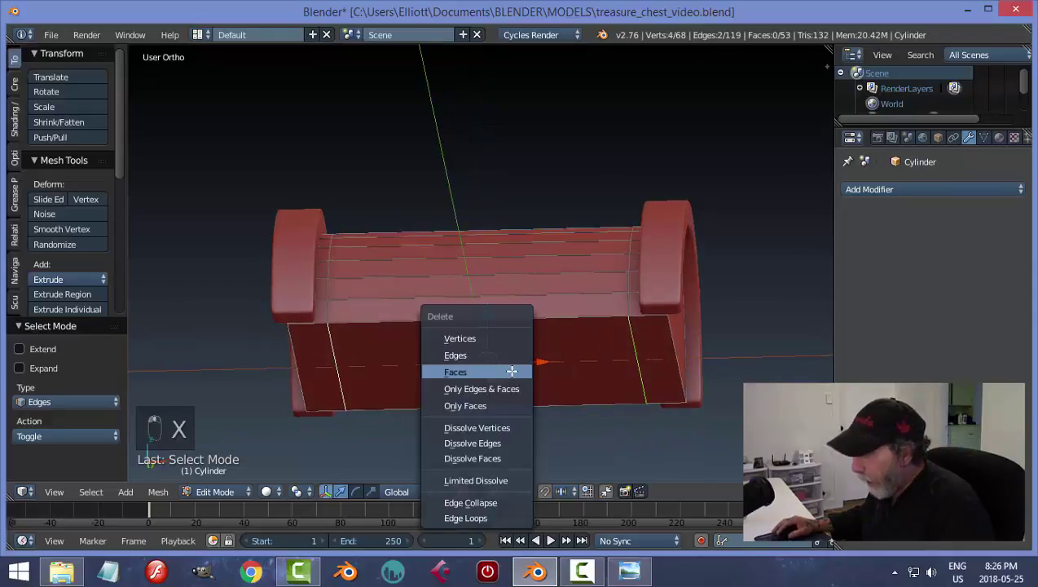
left_click(485, 443)
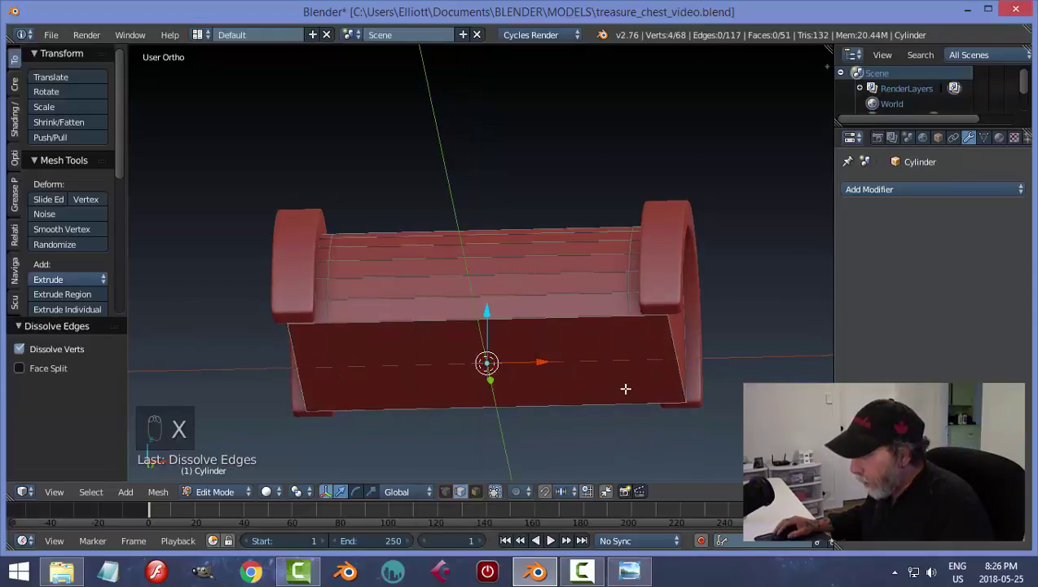
middle_click_drag(625, 388, 623, 330)
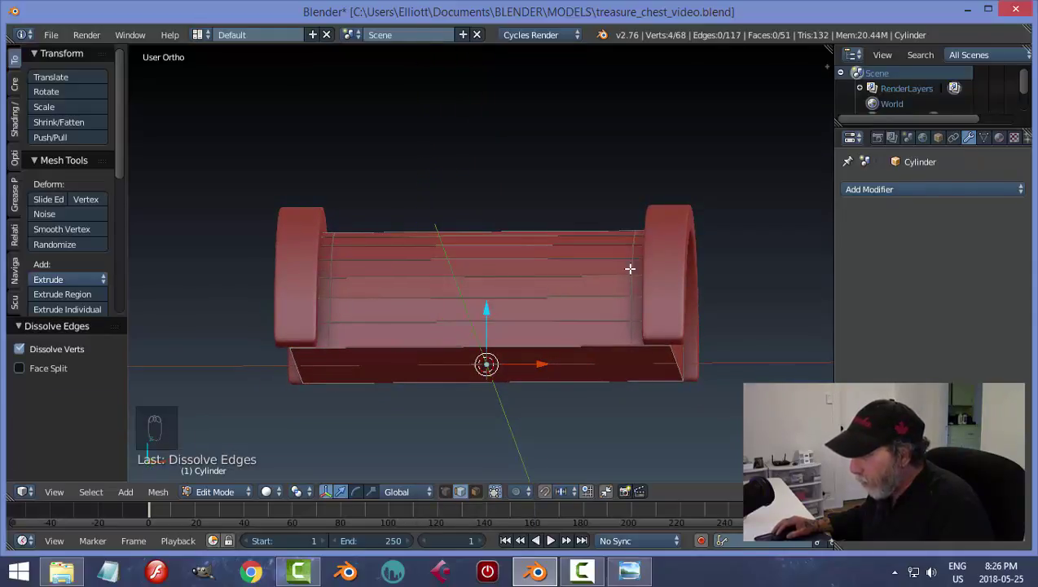
Step: Select the lid's whole underside face and check the treasure_chest8b.png reference image before returning to Blender
middle_click_drag(642, 392, 595, 329)
key("ctrl+Tab")
left_click(607, 374)
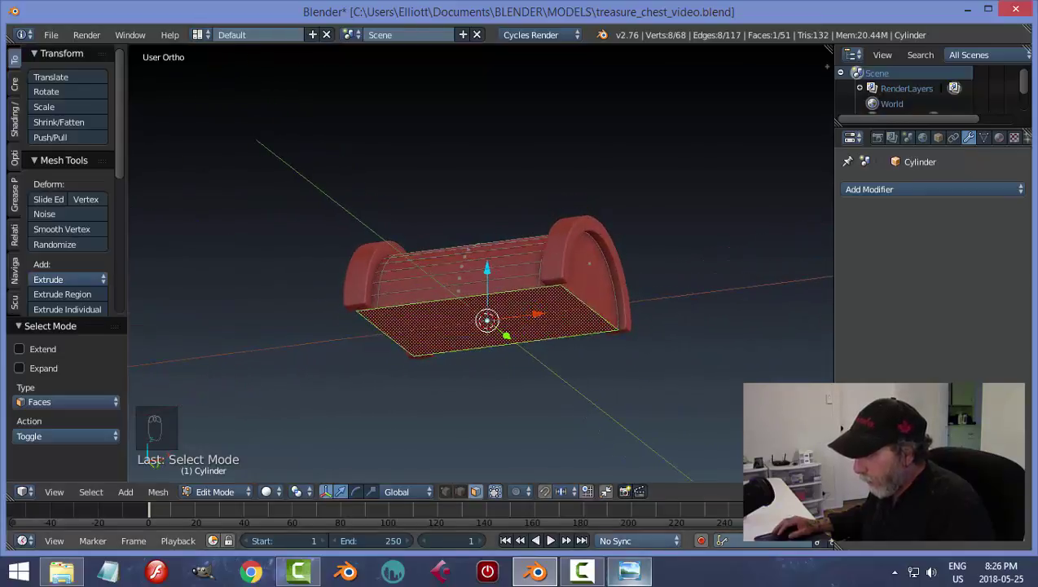
left_click(626, 574)
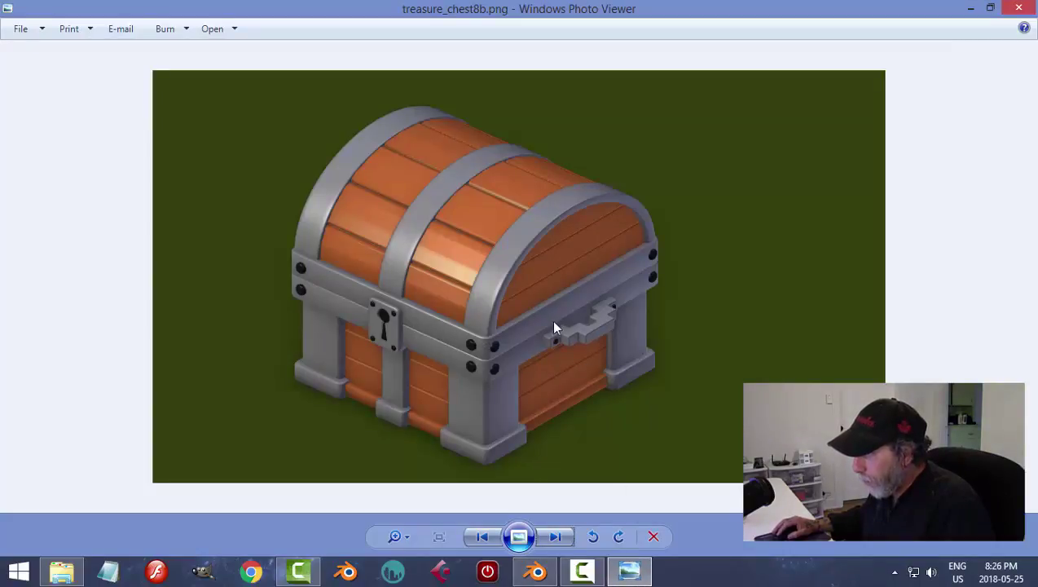
left_click(536, 573)
Step: Duplicate the underside face in place, separate it into its own object, and return to Object Mode
mouse_move(642, 394)
middle_mouse_down()
mouse_move(644, 366)
mouse_move(643, 392)
middle_mouse_up()
key("shift+d")
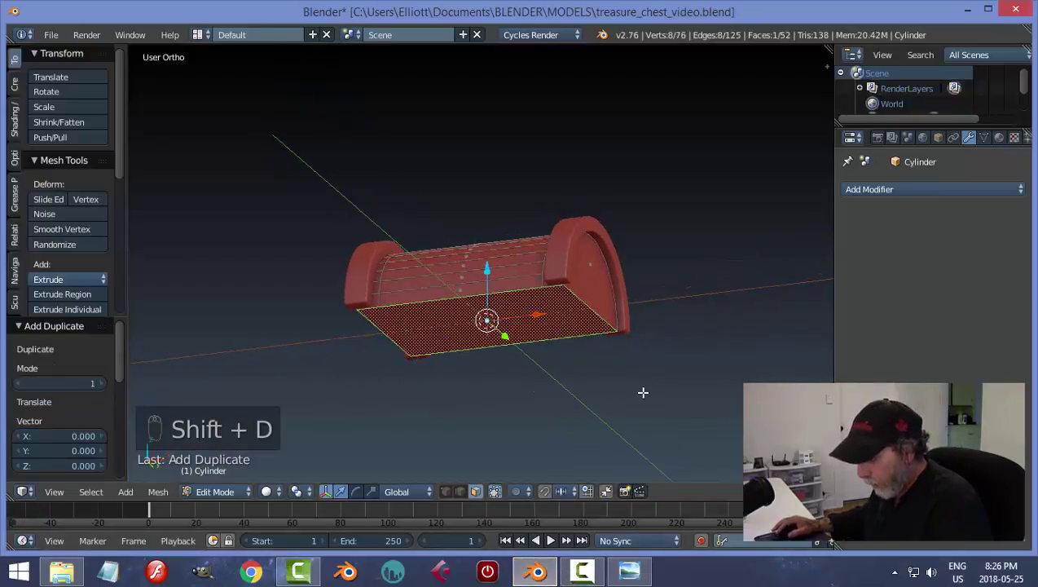
key("p")
left_click(643, 392)
key("Tab")
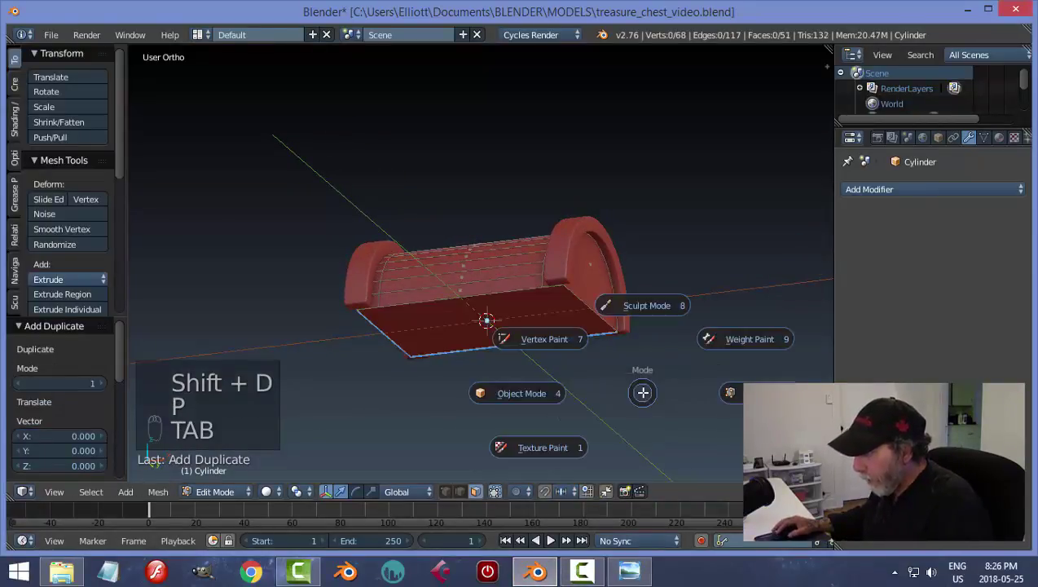
left_click(520, 393)
Step: Set the separated plane's origin to its geometry and move it down about 0.21 along Z
right_click(545, 314)
left_click(545, 314)
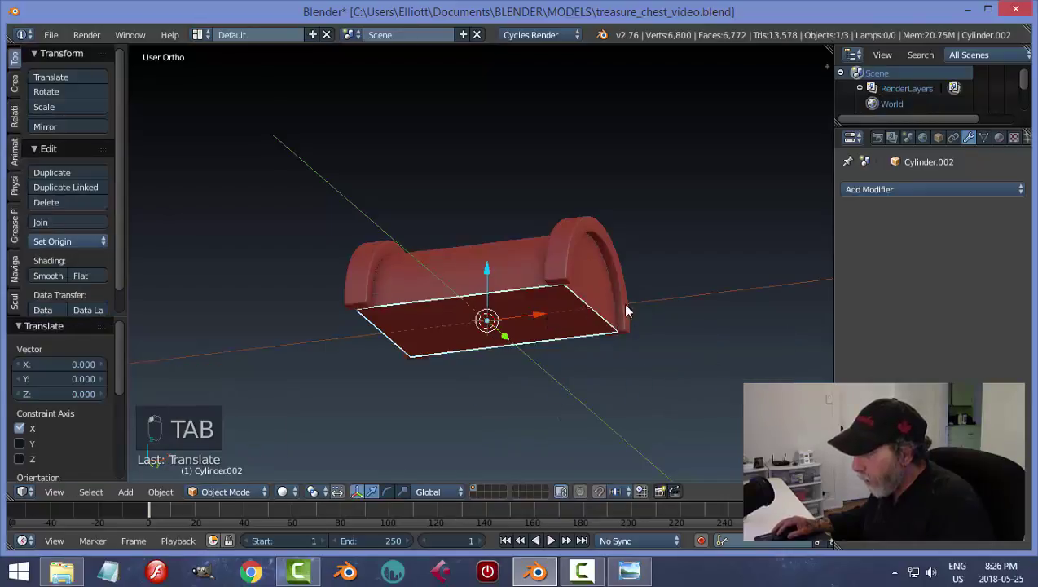
middle_click_drag(607, 314, 638, 341)
left_click(65, 241)
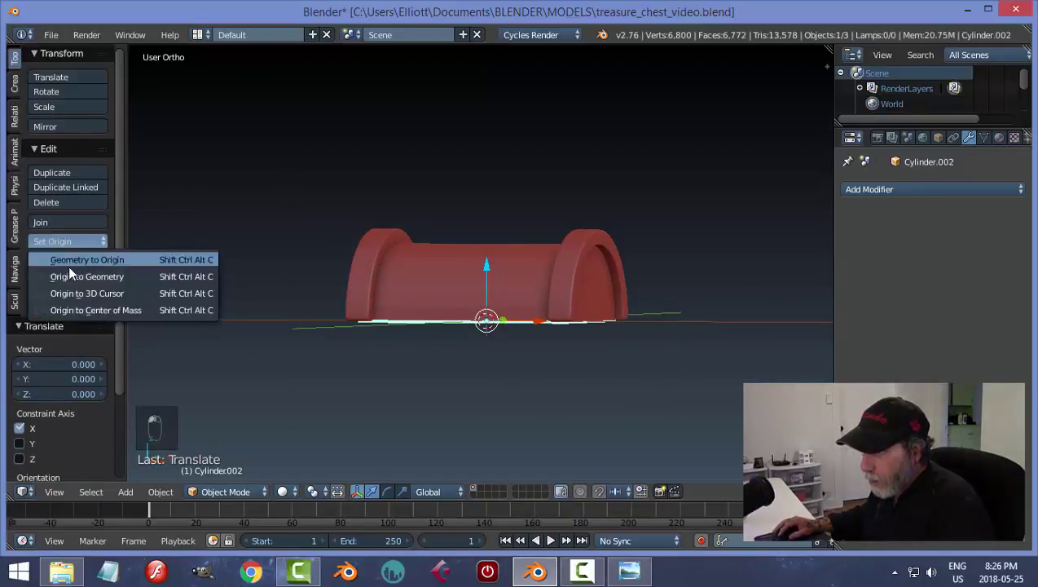
left_click(82, 276)
middle_click_drag(340, 337, 513, 291)
left_click_drag(484, 269, 492, 292)
middle_click_drag(521, 322, 562, 392)
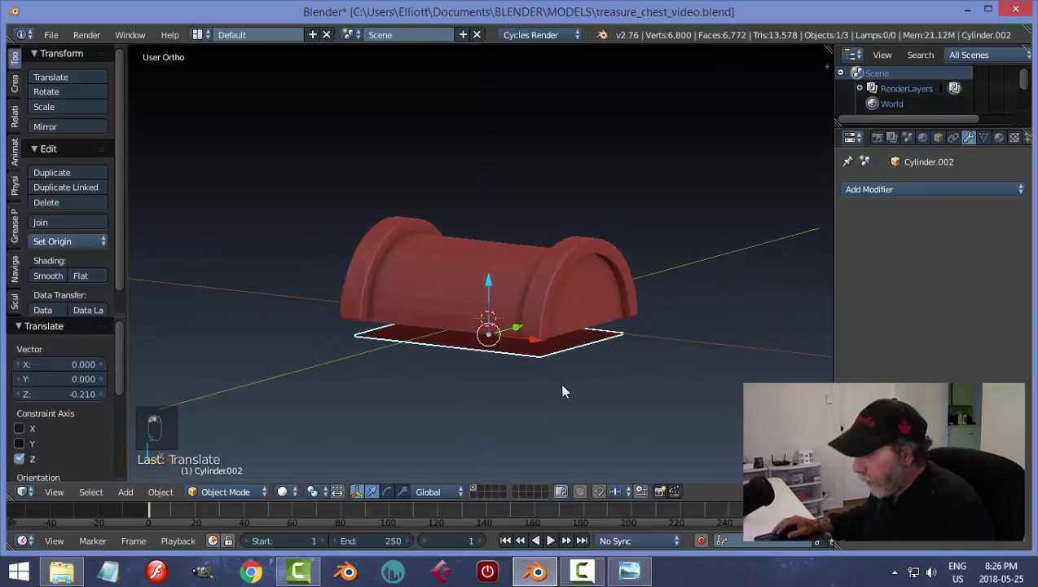
Step: Scale the whole plane up by about 1.055 in Edit Mode, matching the bands' outer sides in wireframe top view
key("Tab")
left_click(656, 388)
scroll(595, 397, "up", 3)
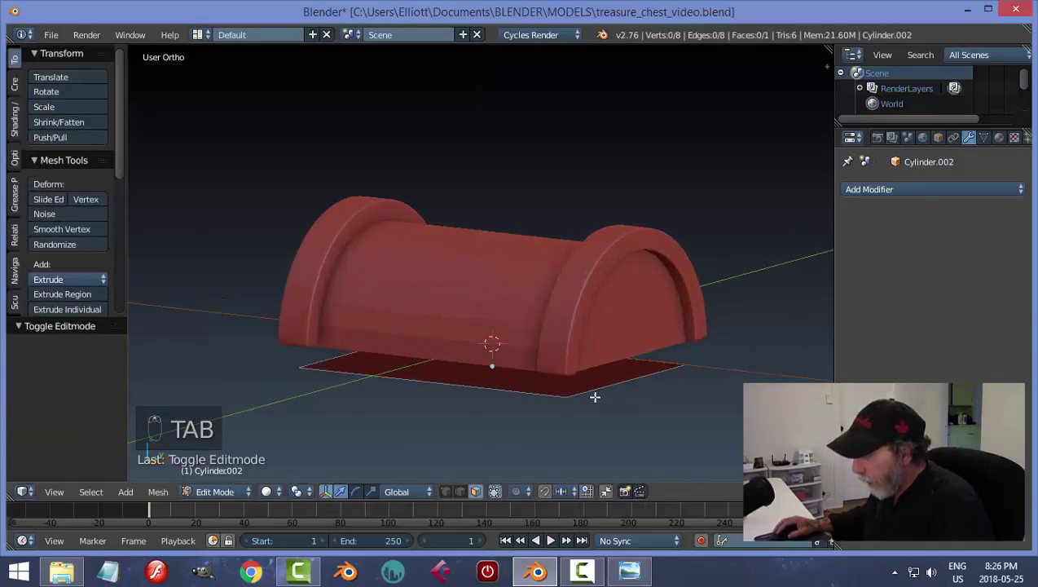
key("a")
key("a")
key("KP_7")
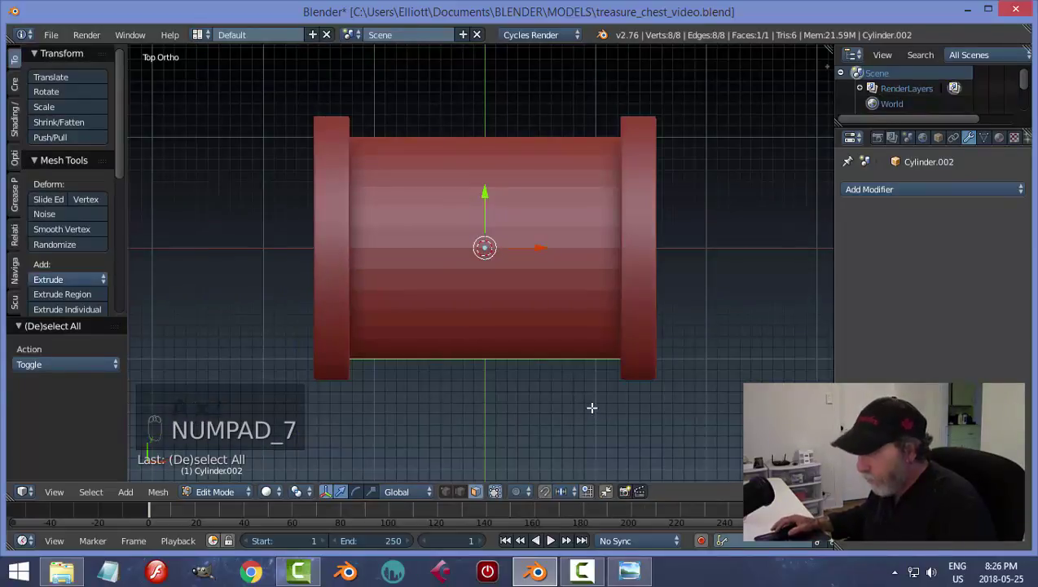
key("z")
left_click(621, 390)
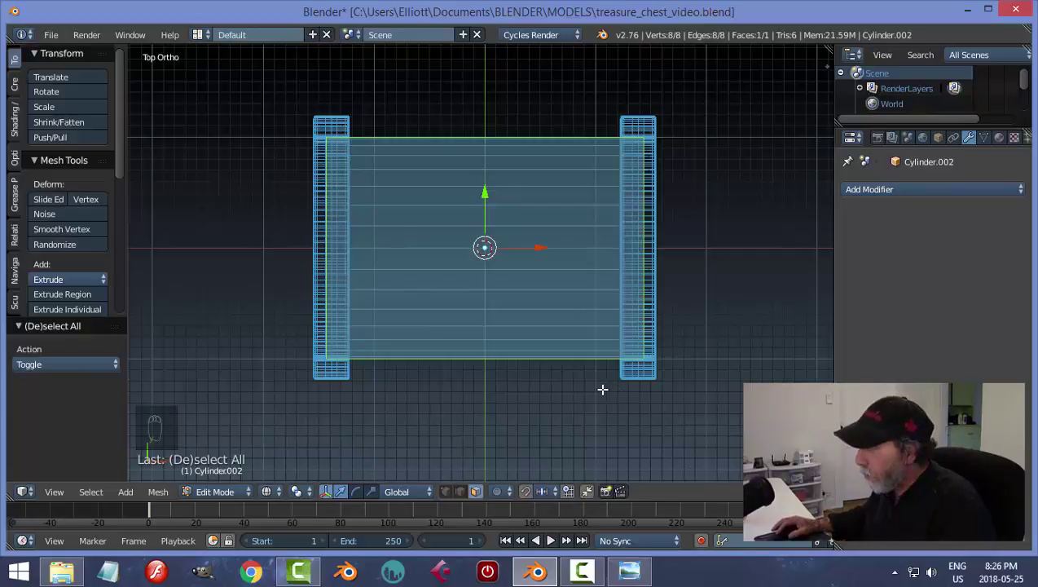
key("s")
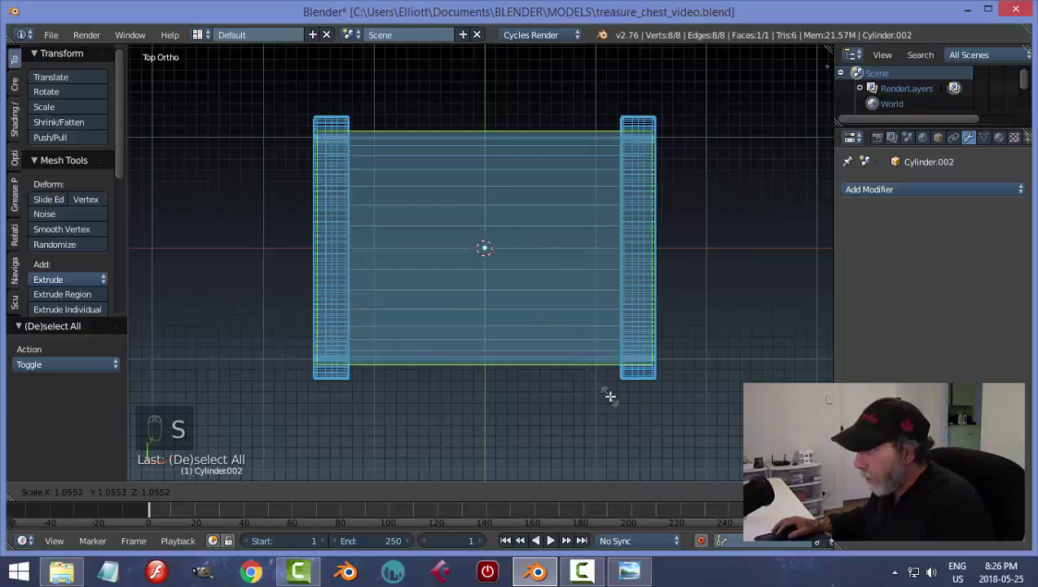
left_click(619, 401)
middle_click_drag(630, 407, 607, 322)
key("z")
left_click(646, 410)
Step: Extrude the plane downward along Z into a thin slab beneath the lid
mouse_move(646, 410)
middle_mouse_down()
mouse_move(651, 352)
mouse_move(653, 365)
mouse_move(594, 410)
middle_mouse_up()
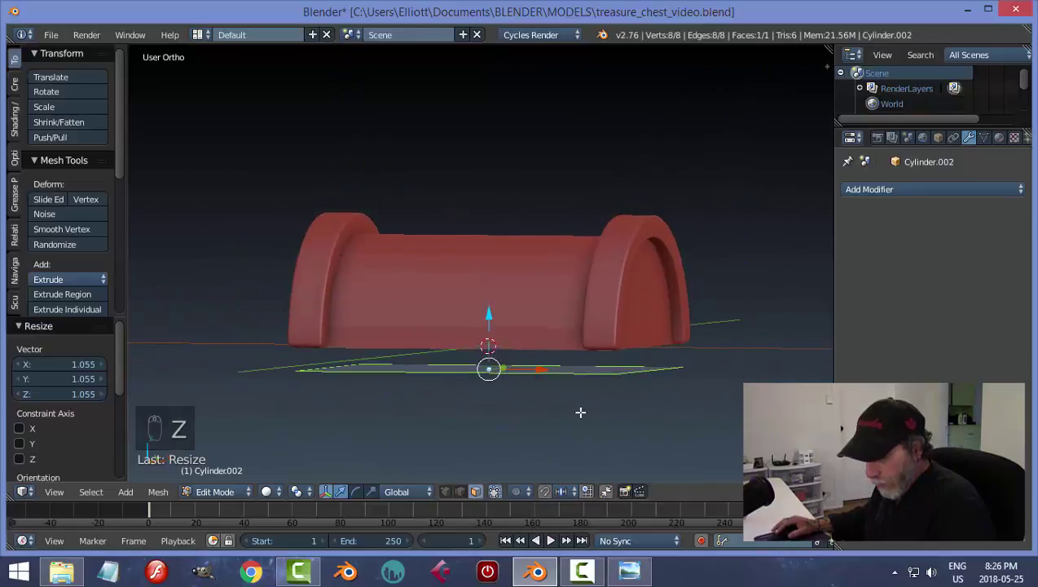
key("e")
right_click(580, 412)
left_click_drag(491, 315, 490, 345)
mouse_move(557, 438)
middle_mouse_down()
mouse_move(561, 413)
mouse_move(265, 422)
mouse_move(489, 436)
mouse_move(572, 429)
middle_mouse_up()
Step: Dissolve the four extra vertical edges near the ends of the slab's long sides using edge selection
key("a")
key("ctrl+Tab")
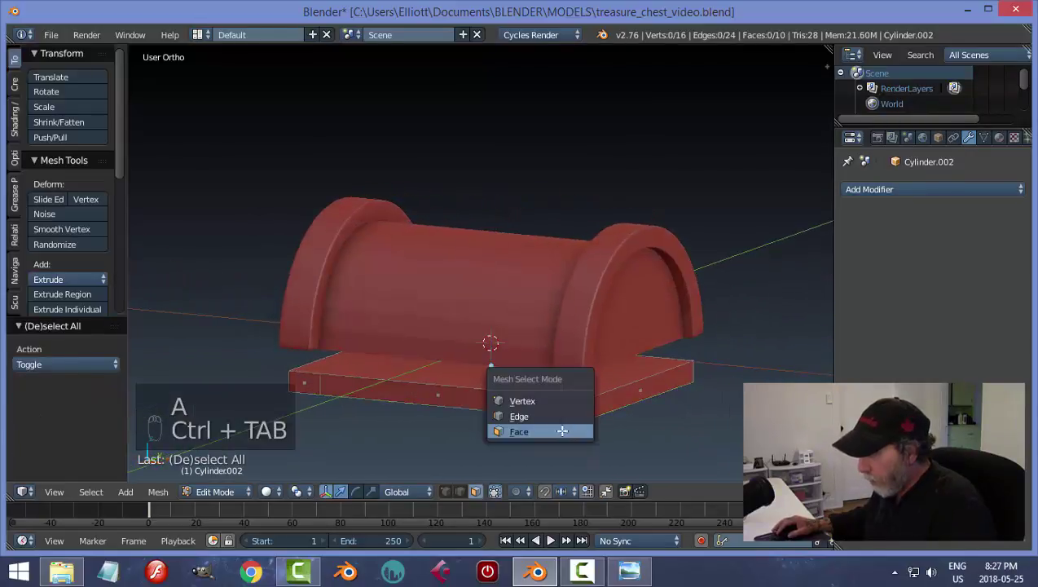
left_click(555, 413)
right_click(324, 384, "shift")
middle_click_drag(677, 416, 394, 399)
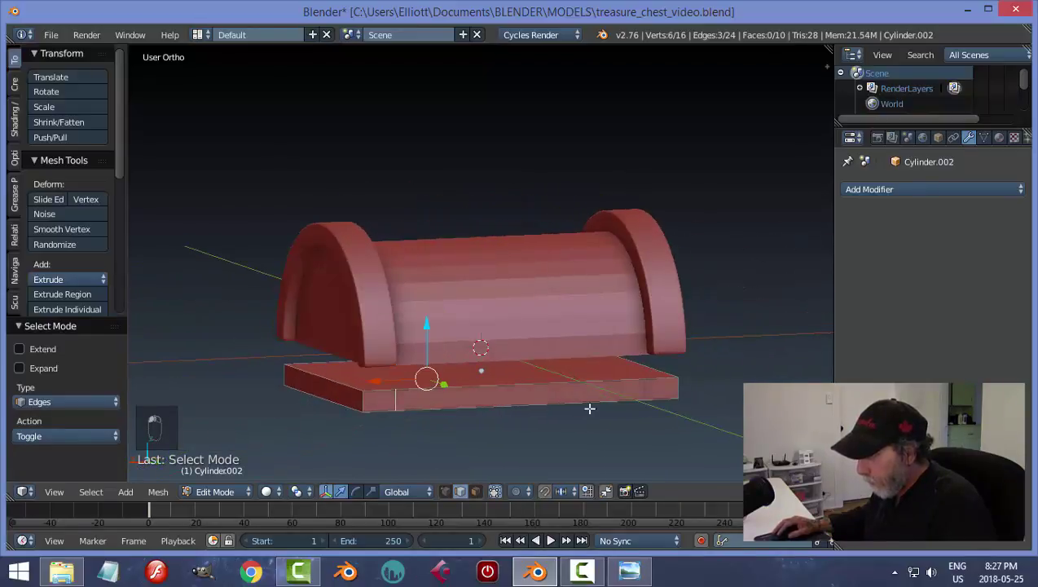
middle_click_drag(650, 403, 609, 415)
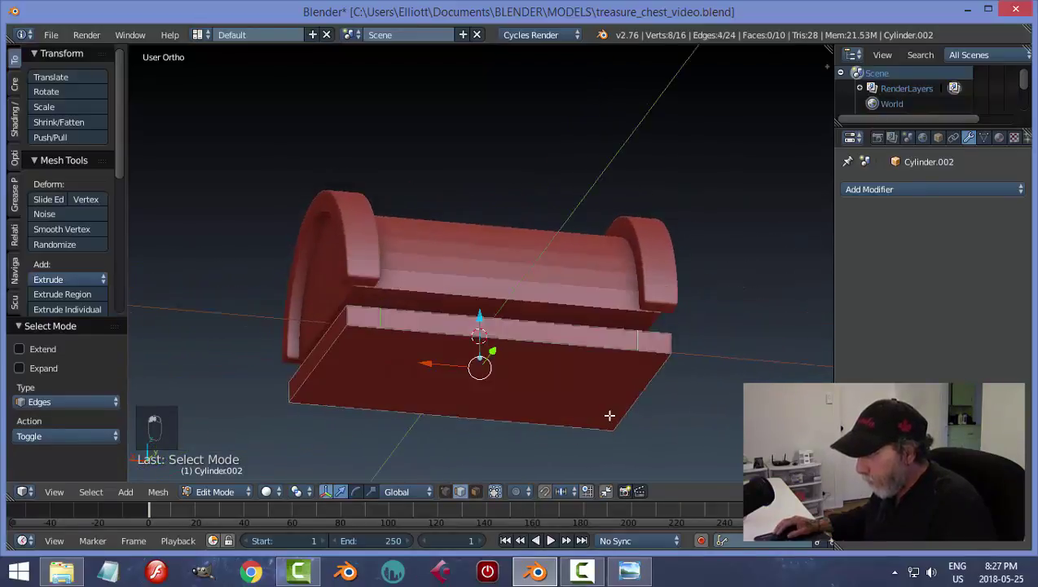
key("x")
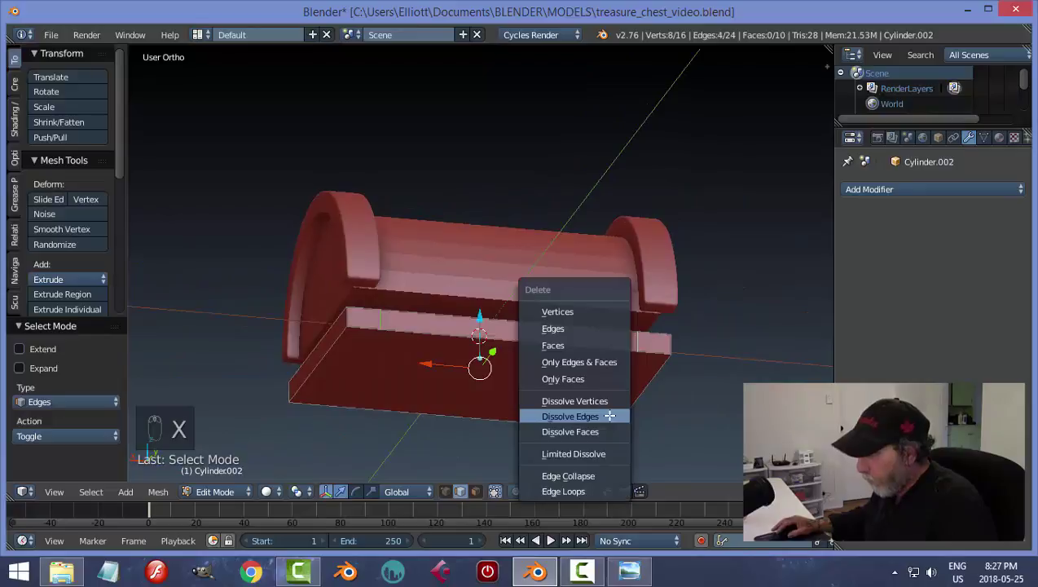
left_click(609, 416)
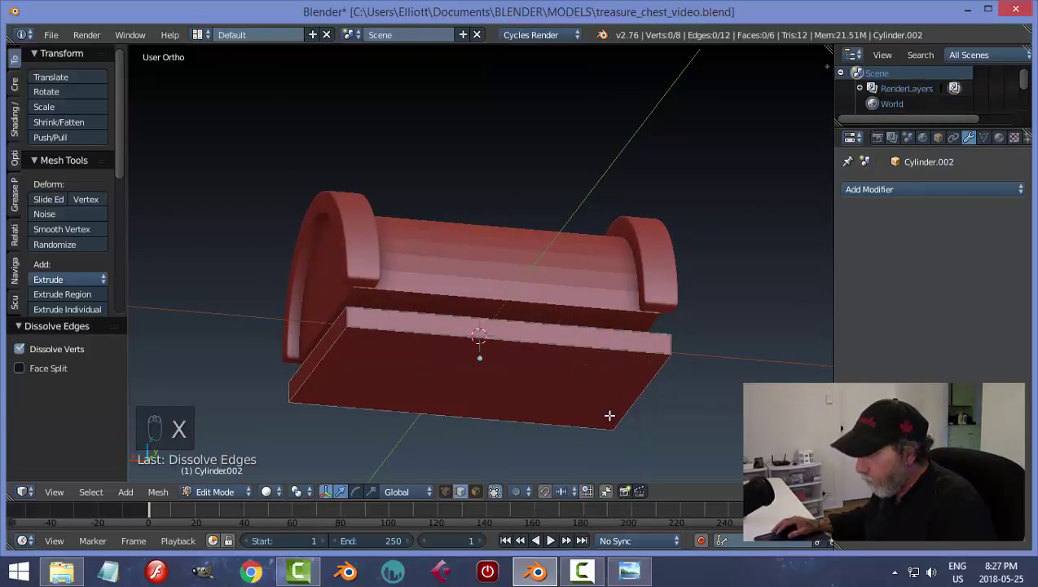
Step: Switch to face selection, remove doubles from the entire slab mesh, and clear the selection
key("a")
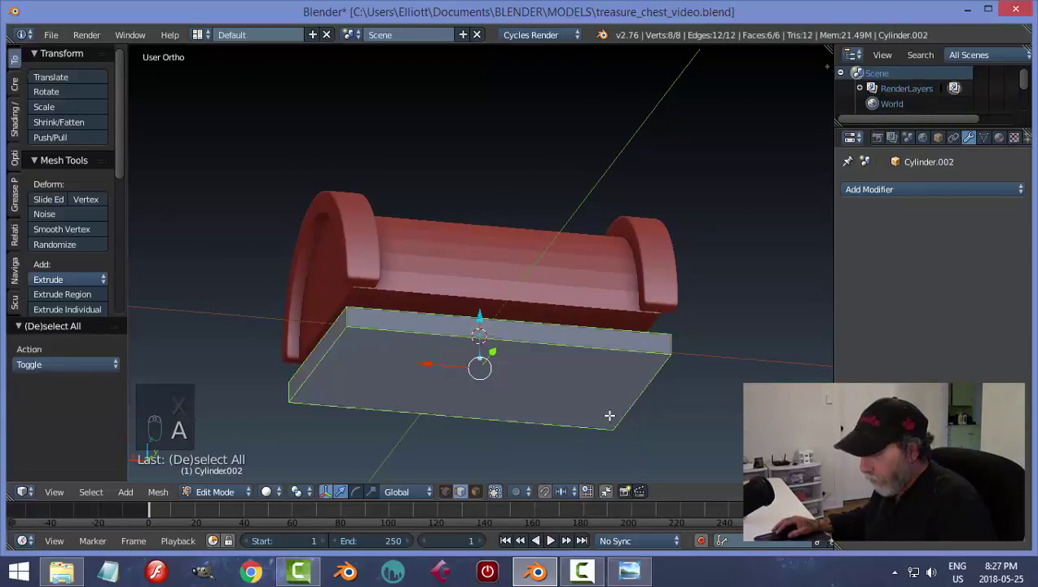
key("a")
key("ctrl+Tab")
left_click(570, 433)
key("a")
middle_click_drag(591, 371, 595, 377)
key("a")
key("a")
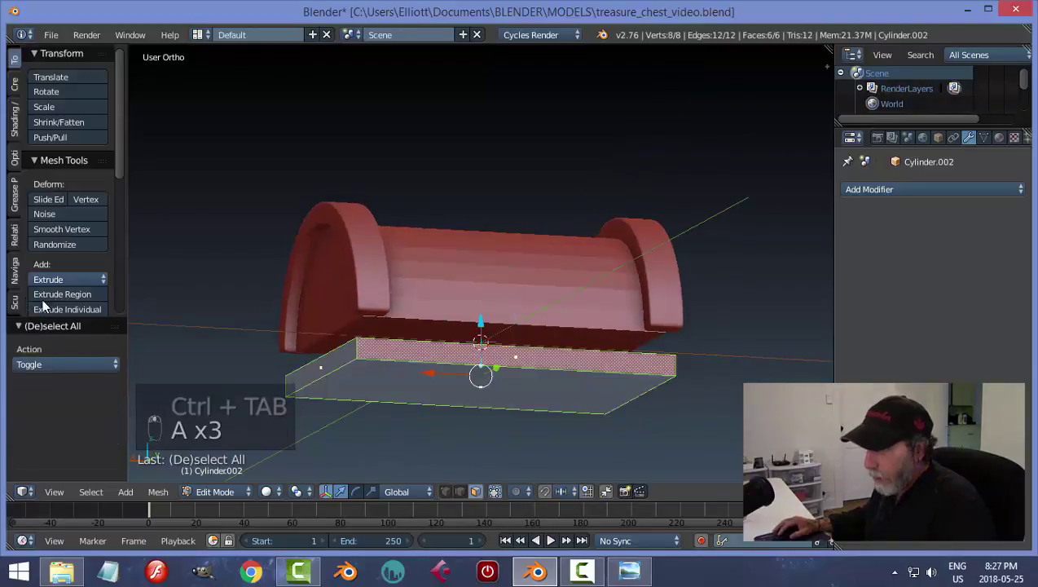
left_click_drag(119, 161, 123, 311)
left_click(65, 247)
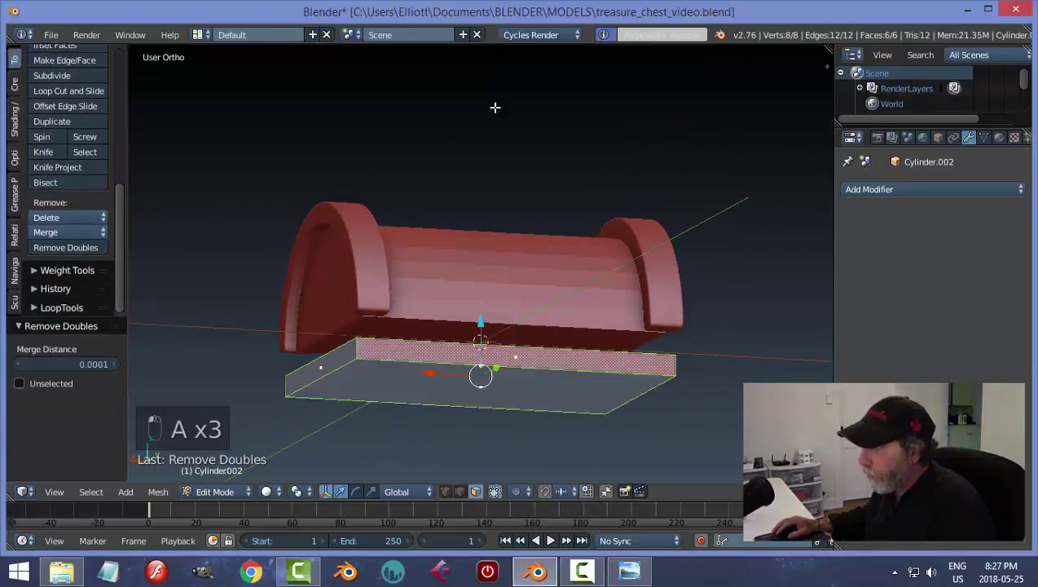
key("a")
Step: Return to Object Mode and raise the slab about 0.211 along Z to meet the lid
key("Tab")
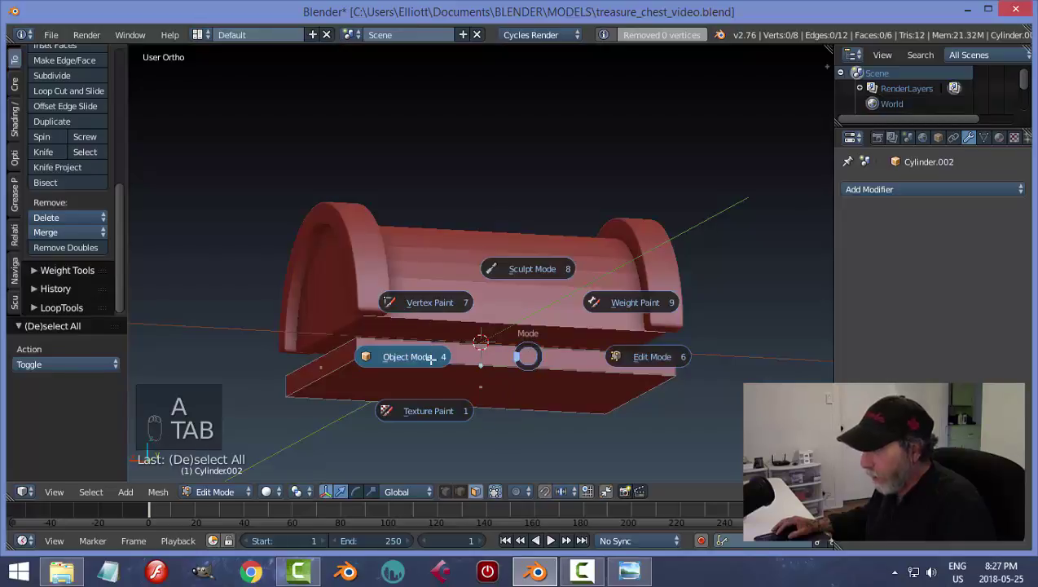
middle_click_drag(538, 362, 494, 361)
left_click_drag(483, 326, 483, 293)
middle_click_drag(493, 364, 736, 434)
middle_click_drag(492, 429, 515, 427)
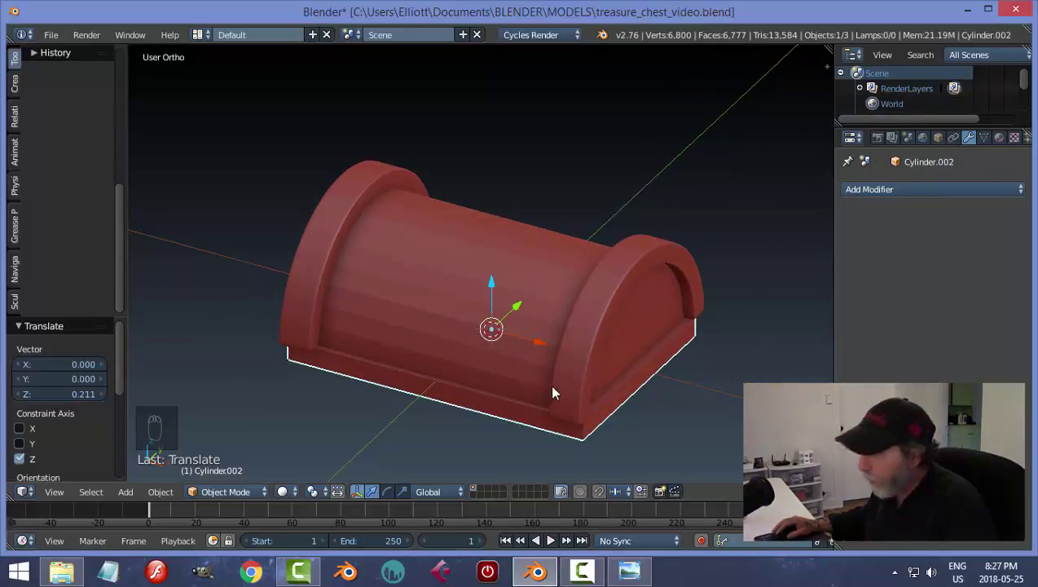
middle_click_drag(550, 396, 538, 410)
Step: Select the entire slab mesh in Edit Mode and scale it by about 1.184 along Y
key("Tab")
key("Tab")
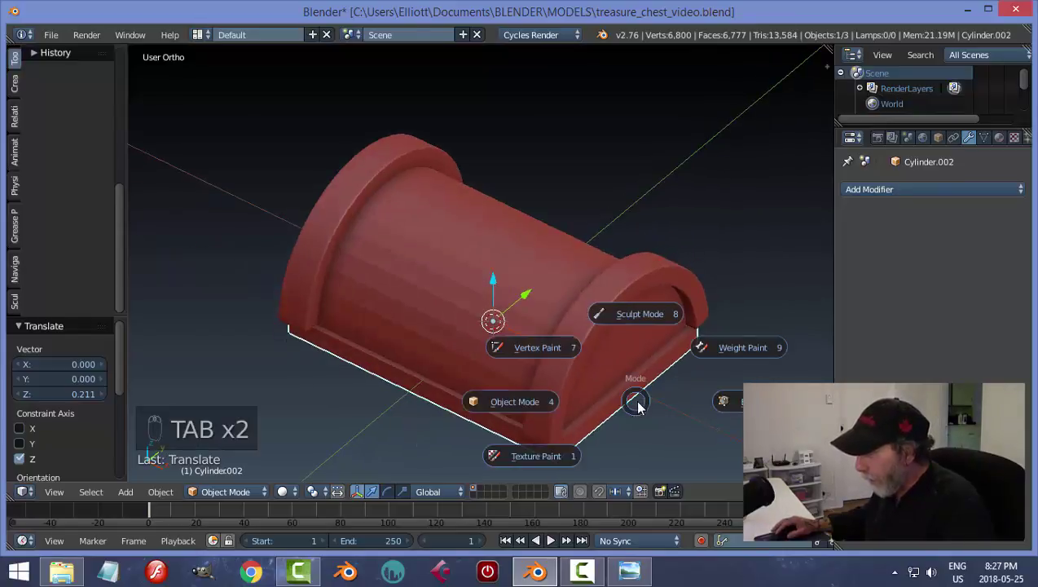
key("a")
key("a")
key("a")
middle_click_drag(638, 406, 600, 354)
key("s")
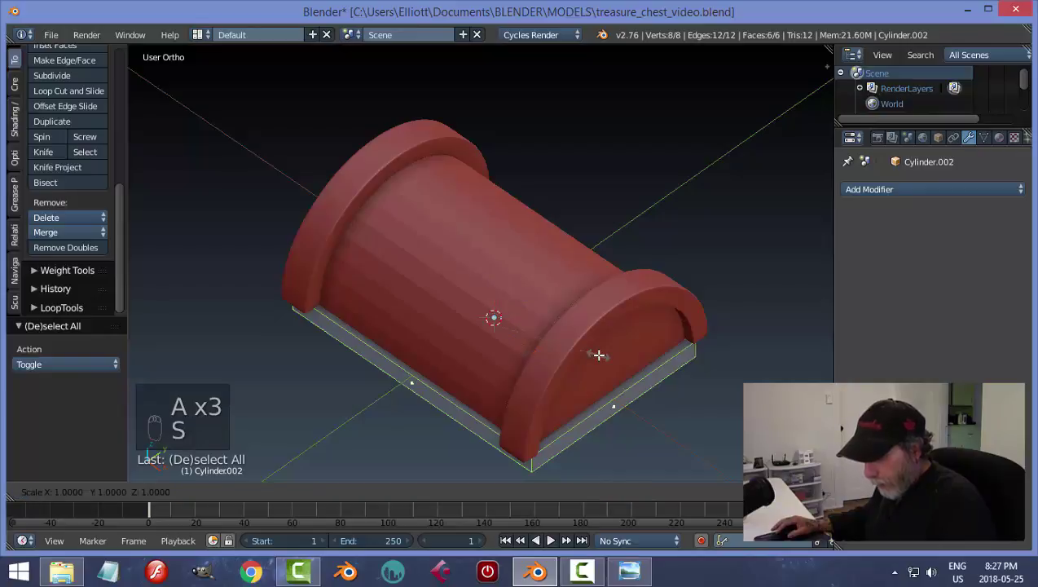
key("y")
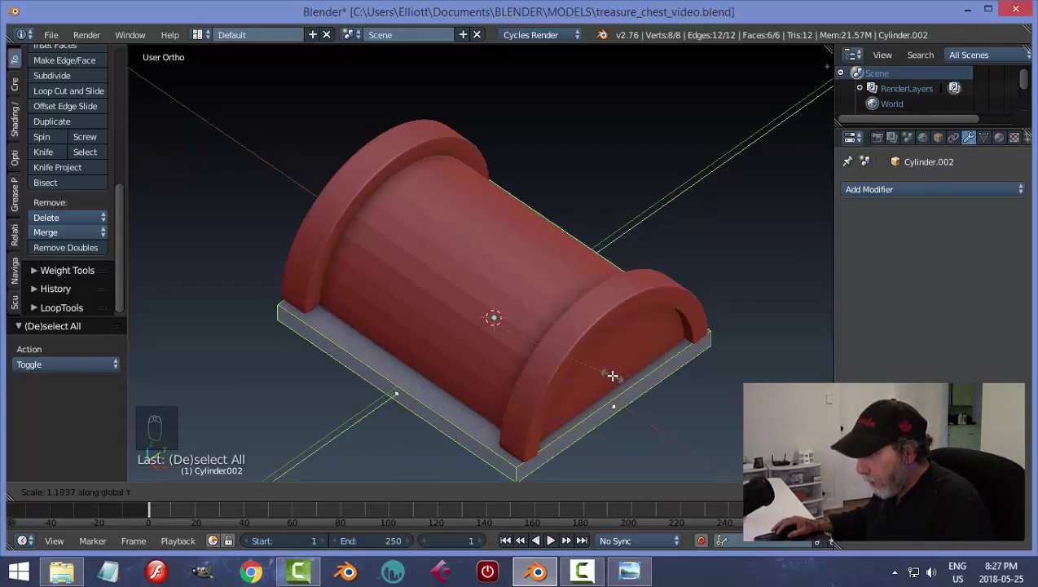
left_click(614, 375)
middle_click_drag(517, 452, 662, 437)
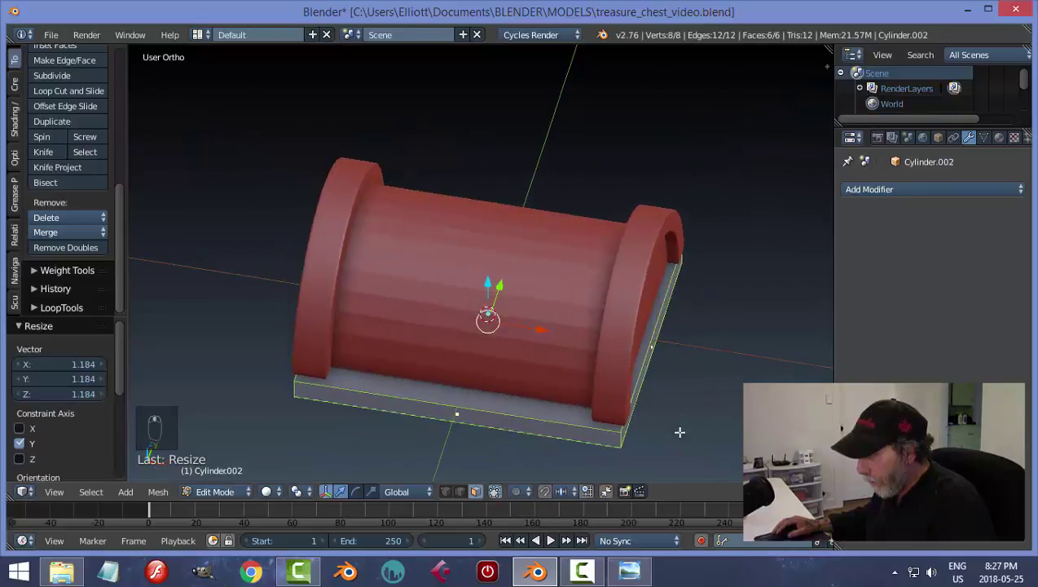
Step: Scale the whole slab by about 1.070 along X, clear the selection and return to Object Mode
key("s")
key("x")
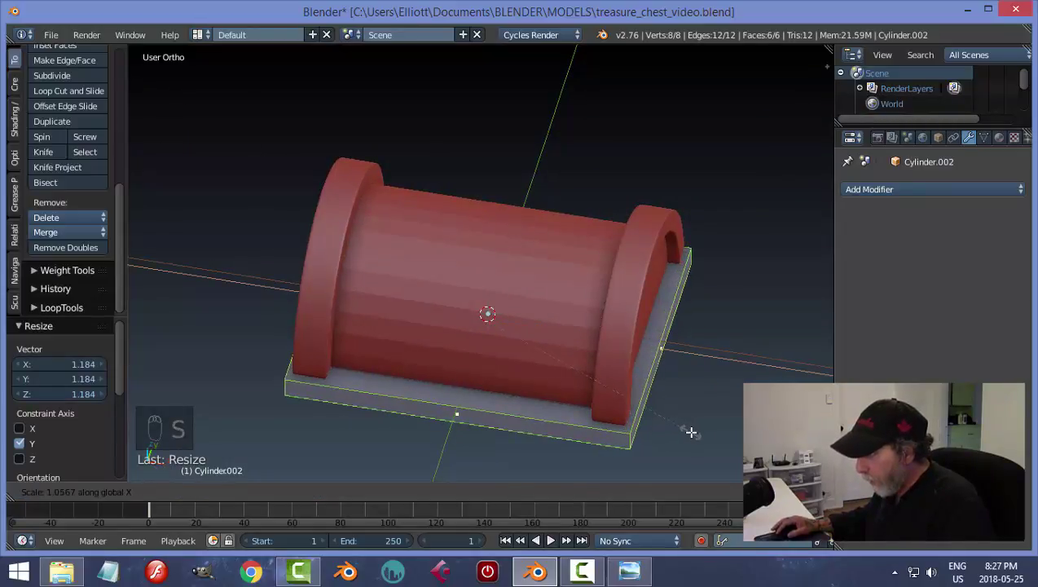
left_click(692, 433)
key("KP_7")
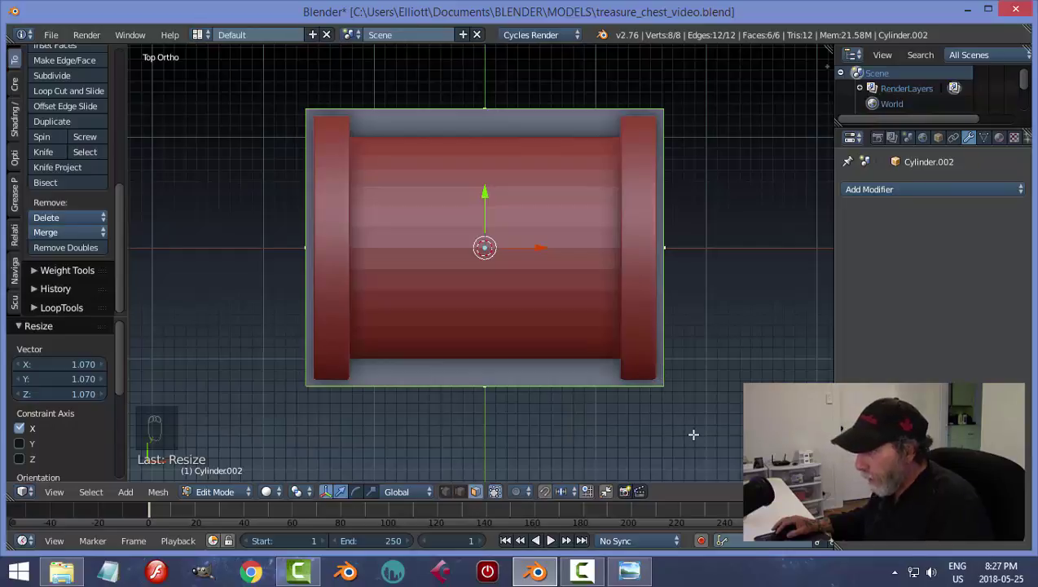
key("a")
scroll(691, 434, "down", 3)
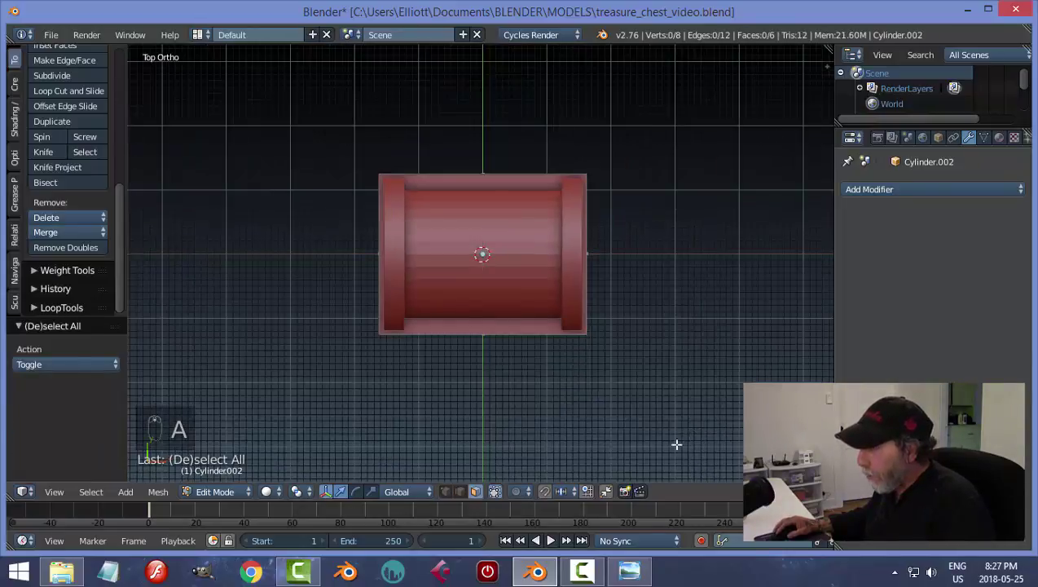
middle_click_drag(680, 446, 633, 354)
key("Tab")
left_click(562, 363)
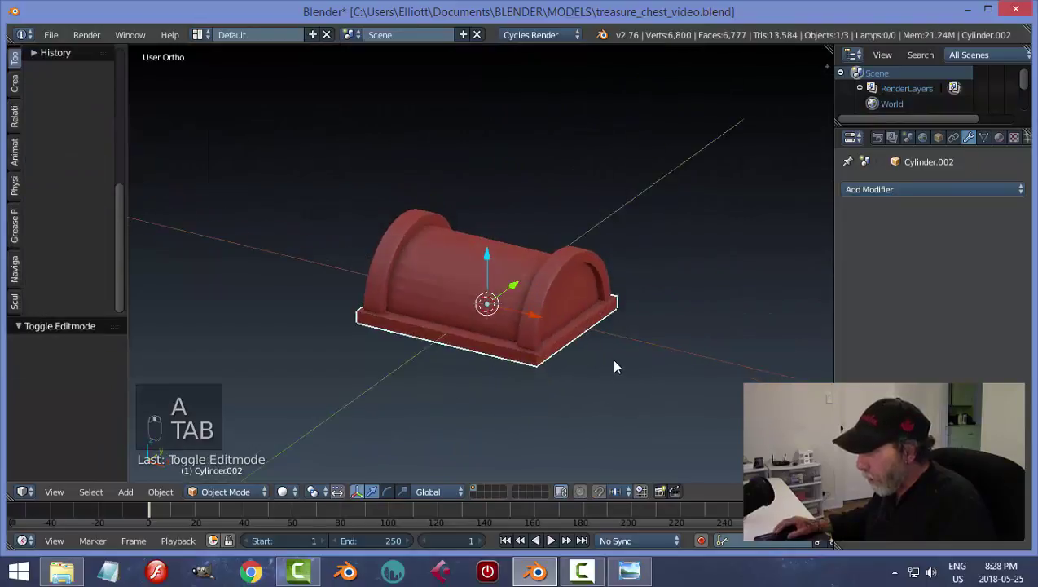
Step: Raise the rim slab about 0.059 along Z against the lid, deselect it and save the file
key("a")
scroll(618, 359, "up", 2)
scroll(621, 368, "up", 1)
right_click(551, 407)
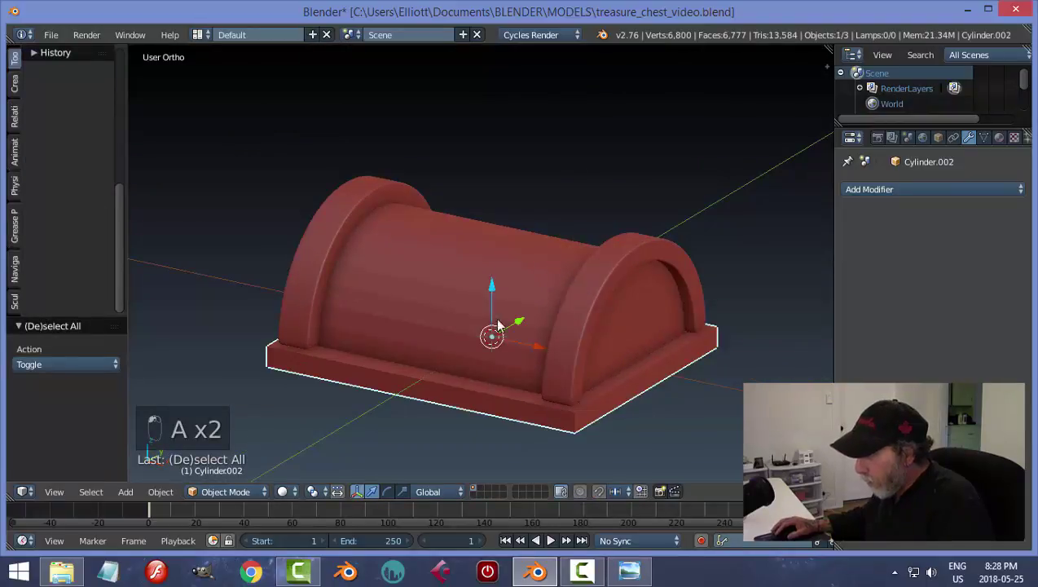
left_click_drag(493, 285, 493, 281)
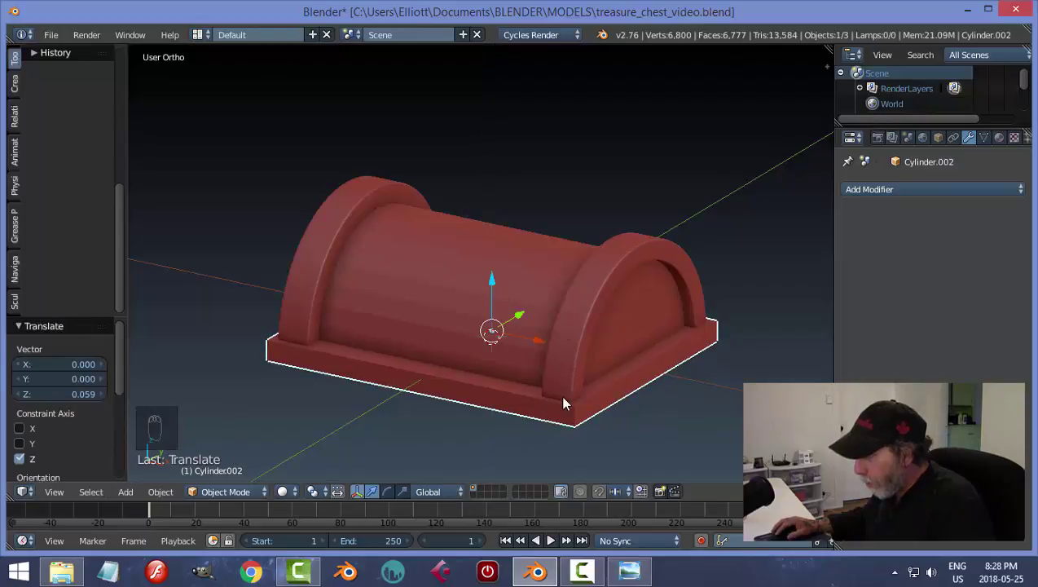
key("a")
middle_click_drag(650, 396, 501, 378)
key("ctrl+s")
middle_click_drag(508, 341, 593, 363)
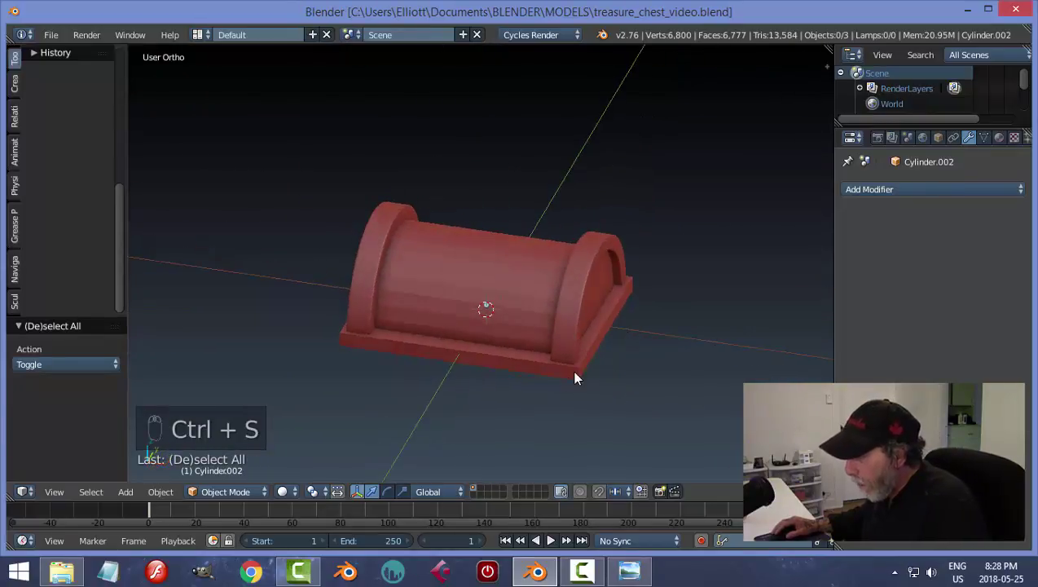
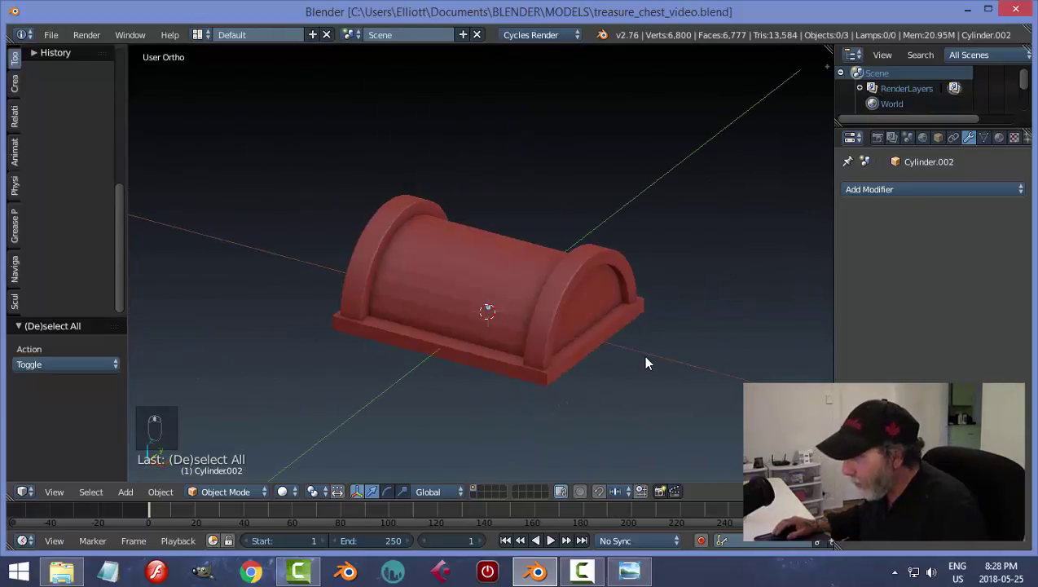
Step: Enter Edit Mode on the lid cylinder and select the arched edge loop beside the +X end band using edge selection
right_click(445, 293)
key("Tab")
left_click(590, 295)
middle_click_drag(518, 311, 536, 323)
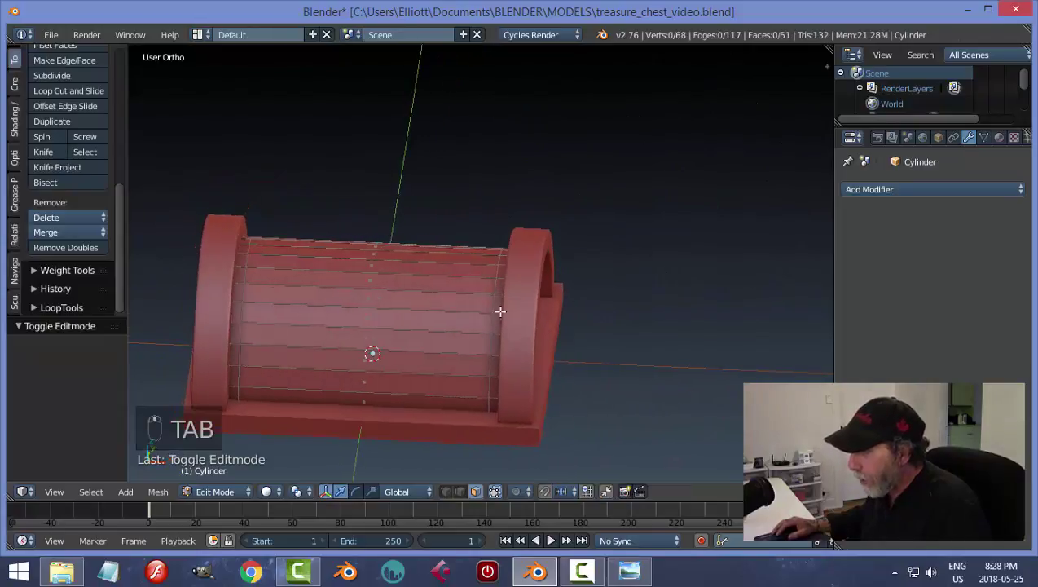
key("ctrl+Tab")
left_click(446, 295)
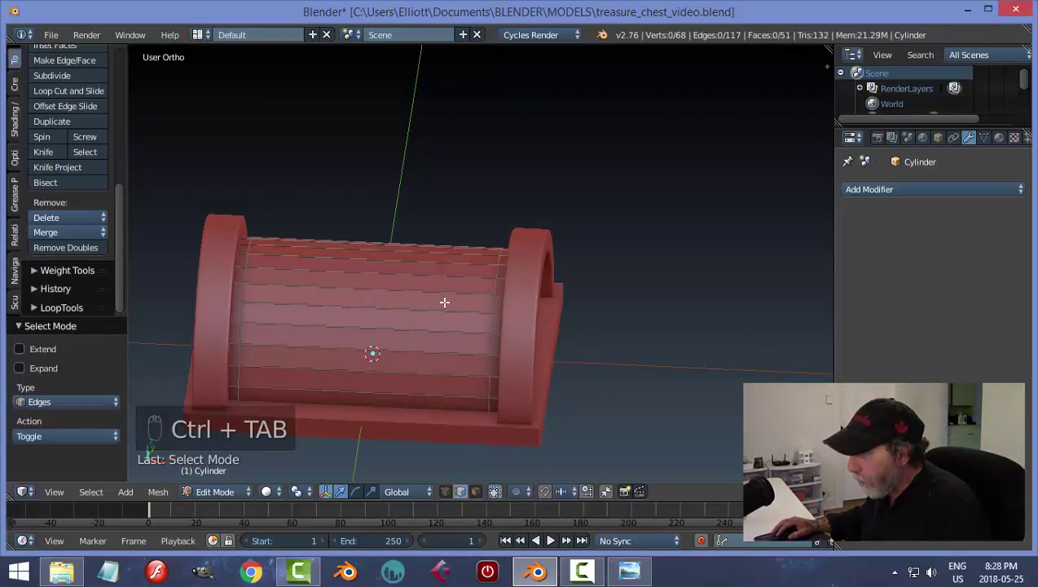
right_click(494, 304, "alt")
middle_click_drag(522, 306, 601, 343)
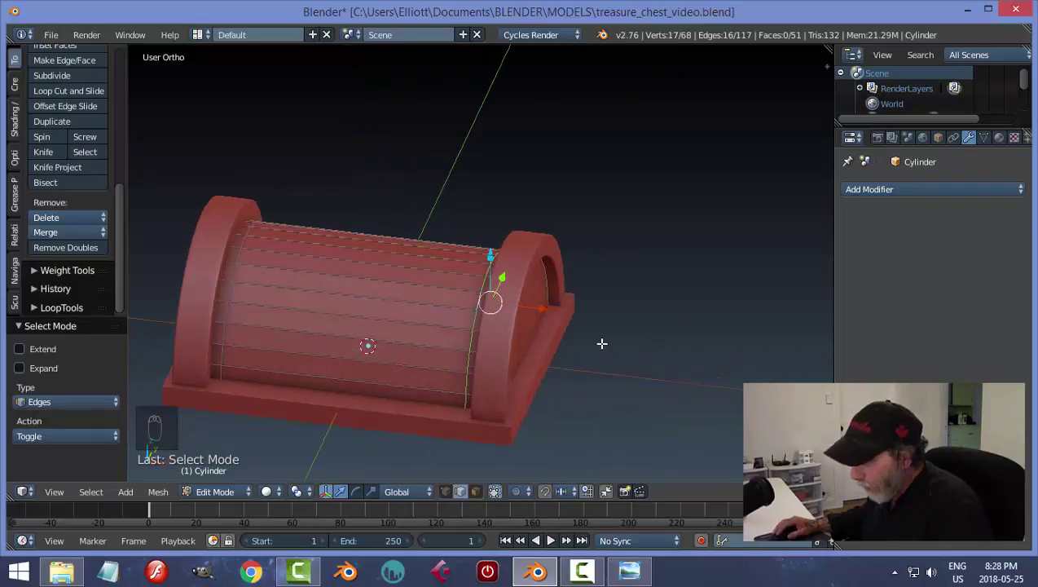
Step: Duplicate the arched edge loop in place, separate it into its own object and return to Object Mode
key("shift+d")
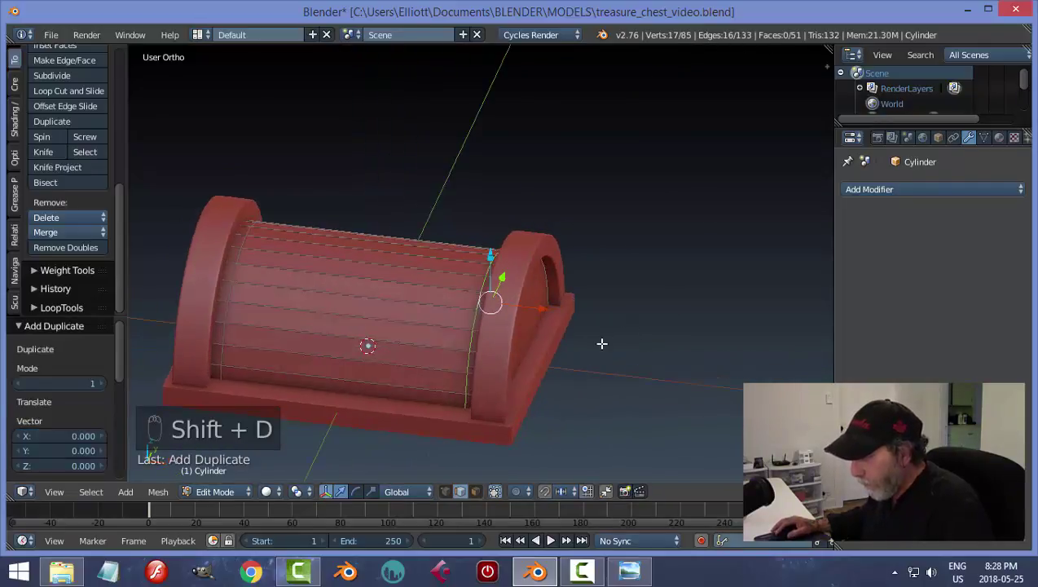
key("p")
left_click(601, 343)
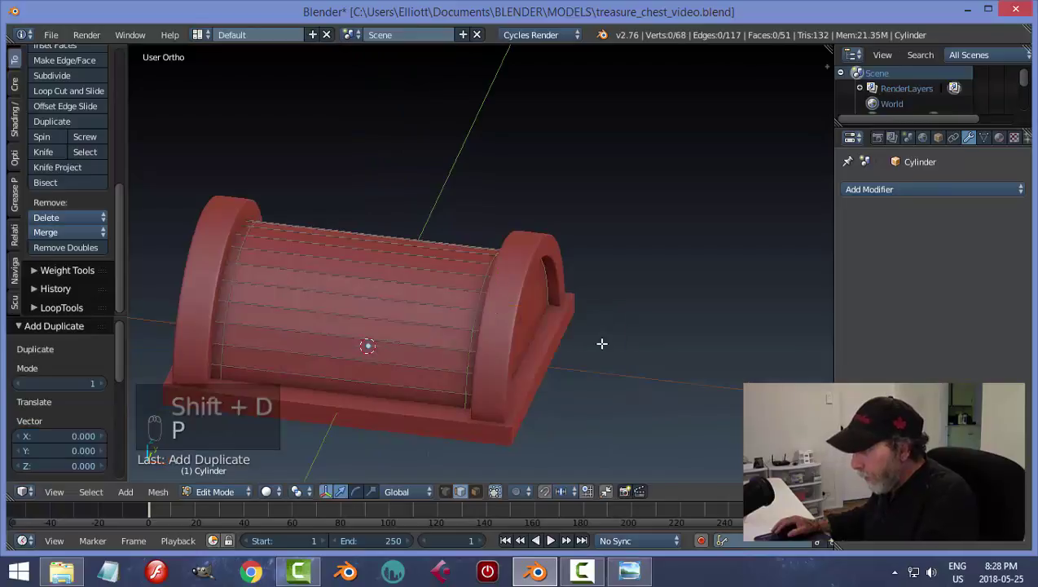
key("Tab")
left_click(494, 355)
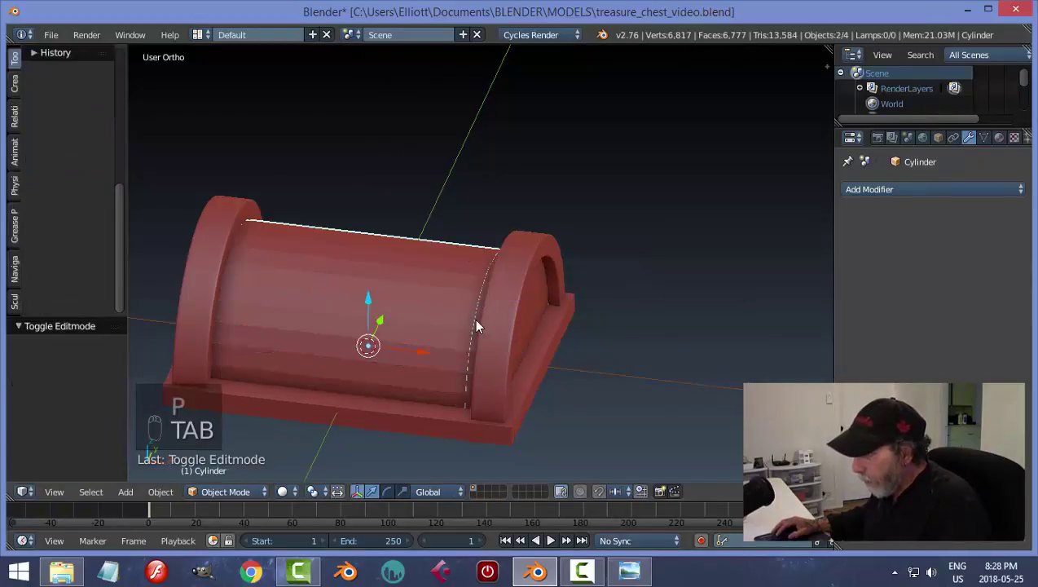
Step: Set the separated arc's origin to its geometry and move it about -1.137 along X to the lid's middle
right_click(476, 321)
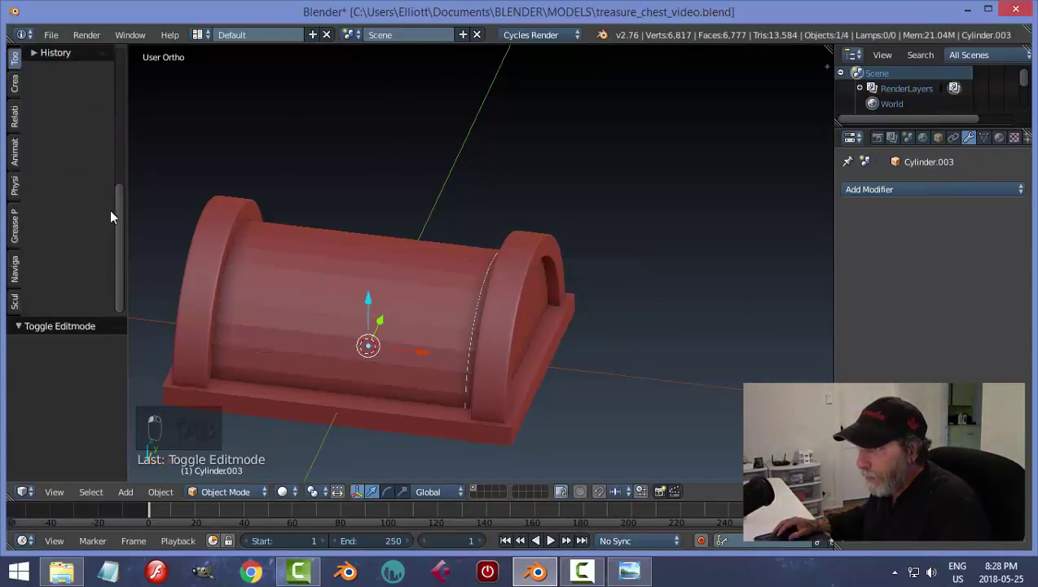
scroll(59, 176, "up", 5)
left_click(62, 150)
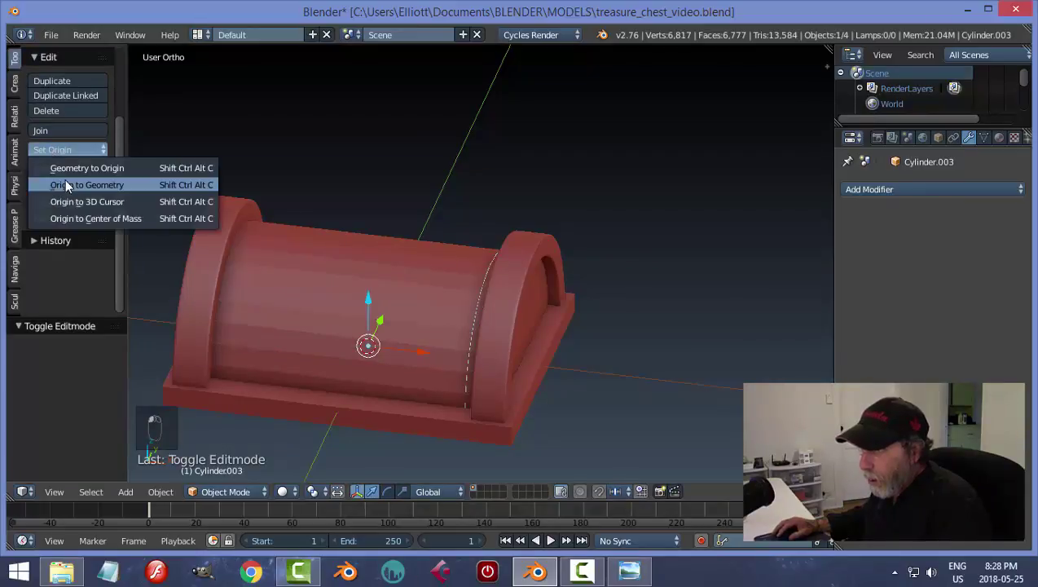
left_click(67, 180)
mouse_move(575, 328)
middle_mouse_down()
mouse_move(536, 329)
mouse_move(587, 326)
middle_mouse_up()
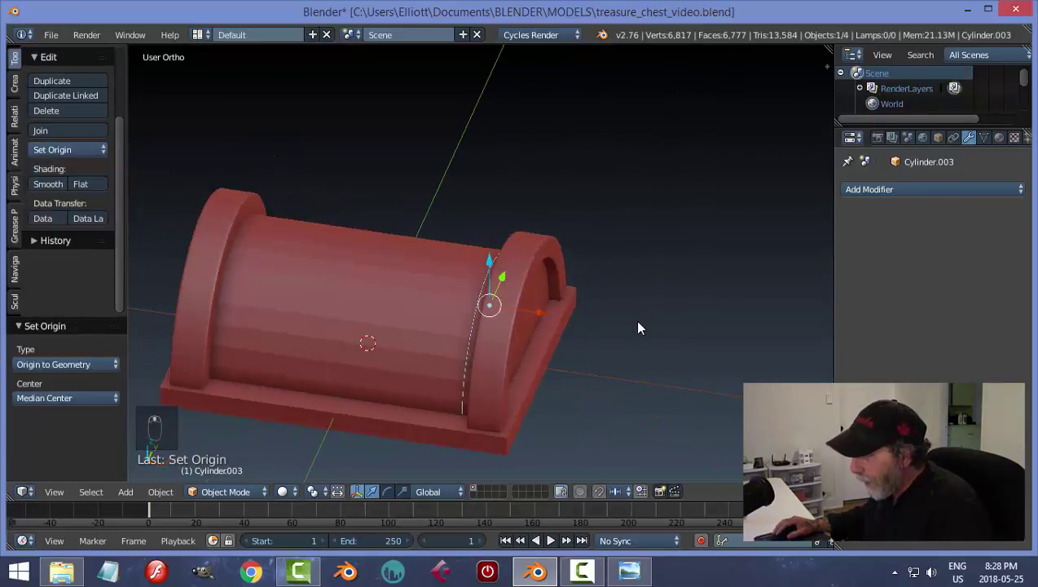
key("KP_1")
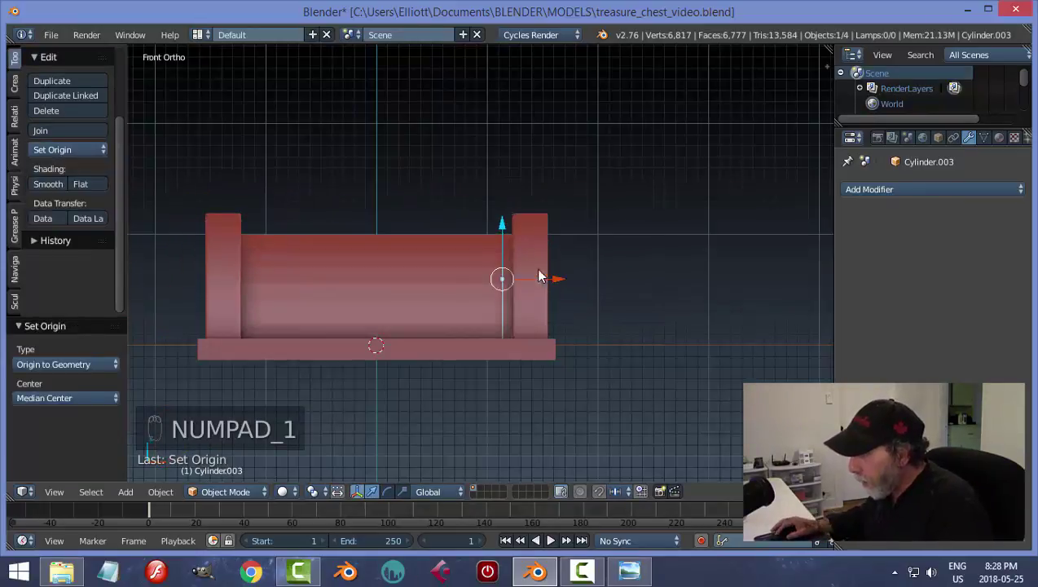
left_click_drag(560, 283, 434, 300)
middle_click_drag(619, 277, 520, 330)
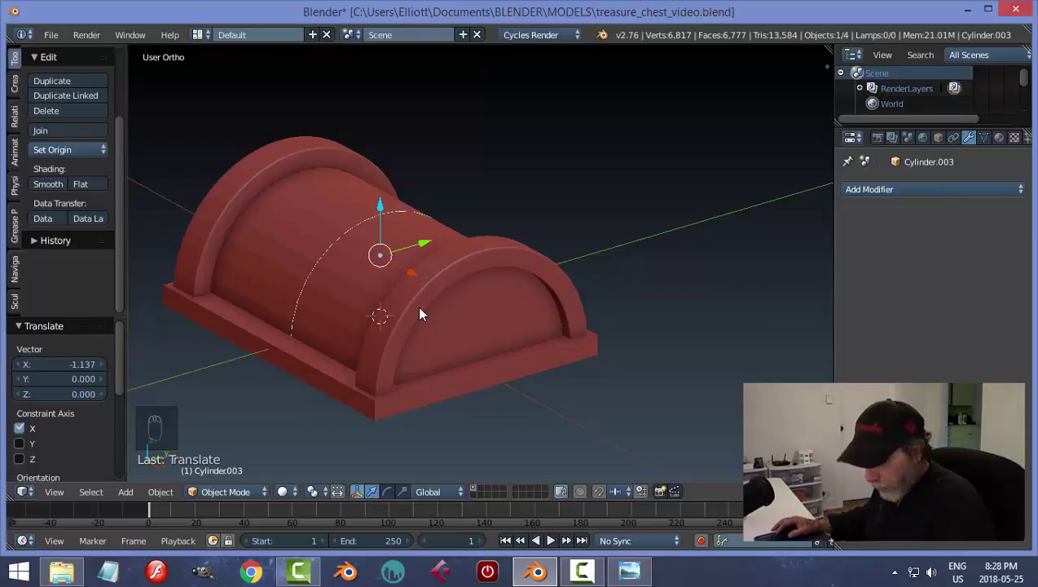
Step: Convert the arc mesh to a curve and rename the object "curve"
key("alt+c")
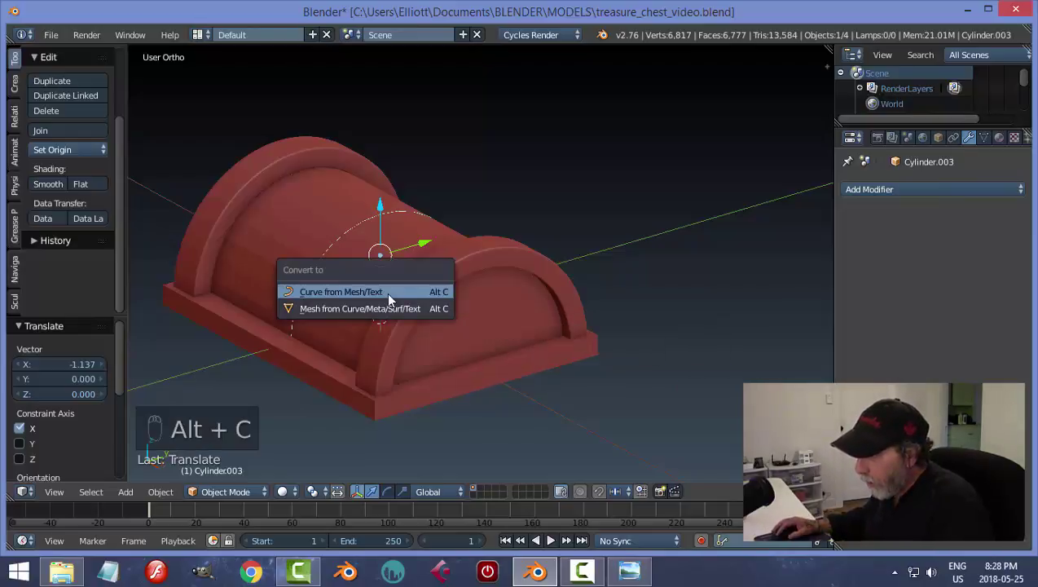
left_click(387, 292)
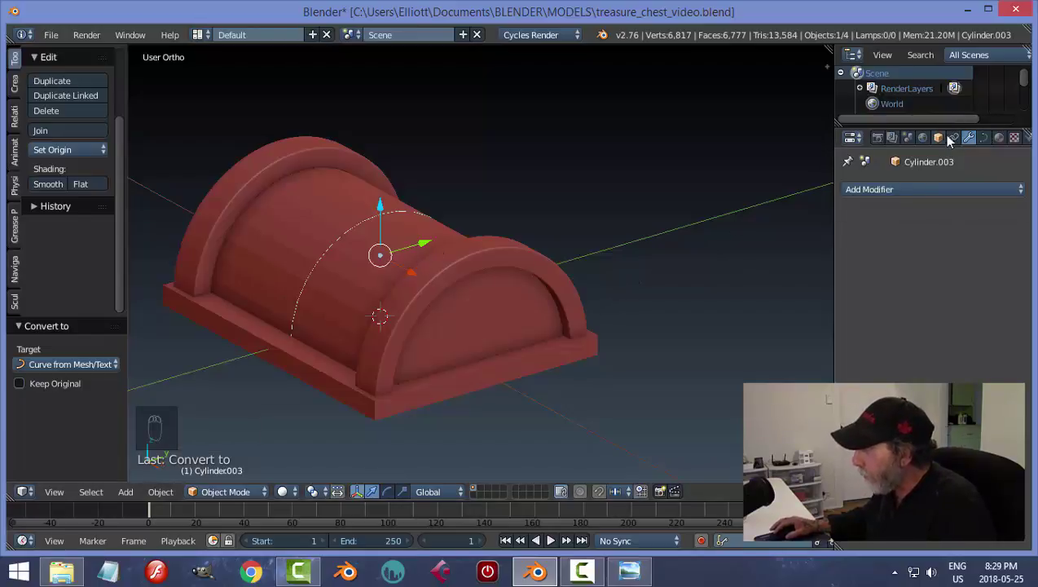
left_click_drag(946, 126, 917, 261)
double_click(906, 166)
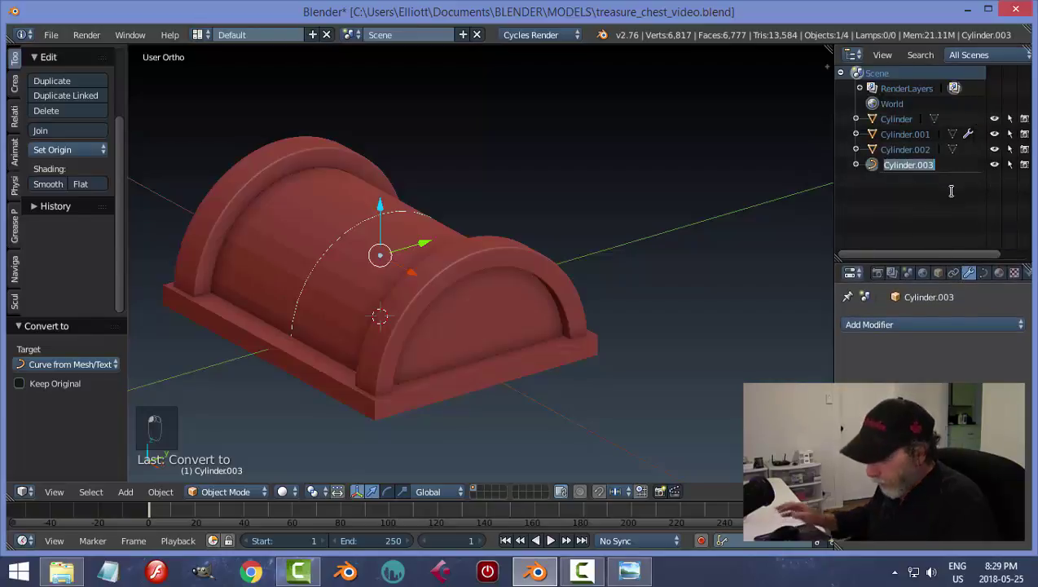
type("curve")
key("Return")
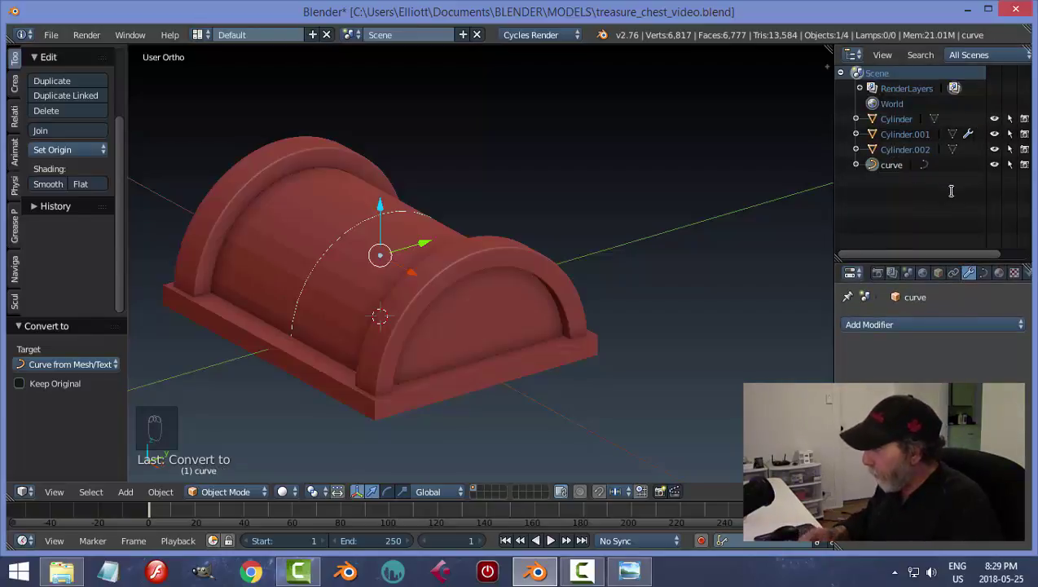
Step: Save the file and reduce the height of the object outliner
key("ctrl+s")
left_click(627, 269)
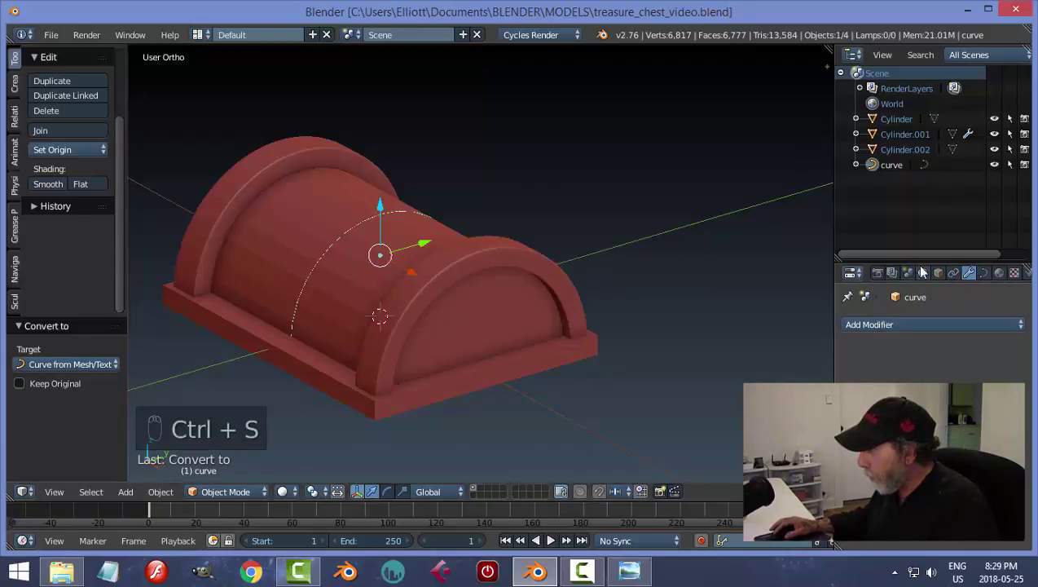
left_click_drag(923, 263, 921, 198)
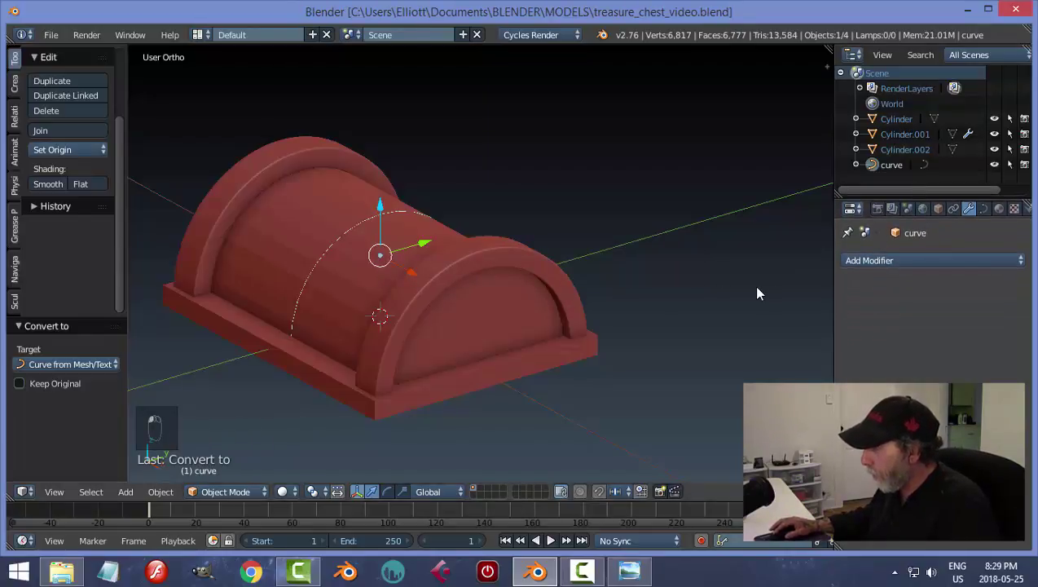
Step: Hide the rim slab, the lid cylinder and the end bands, leaving only the curve displayed
right_click(475, 316)
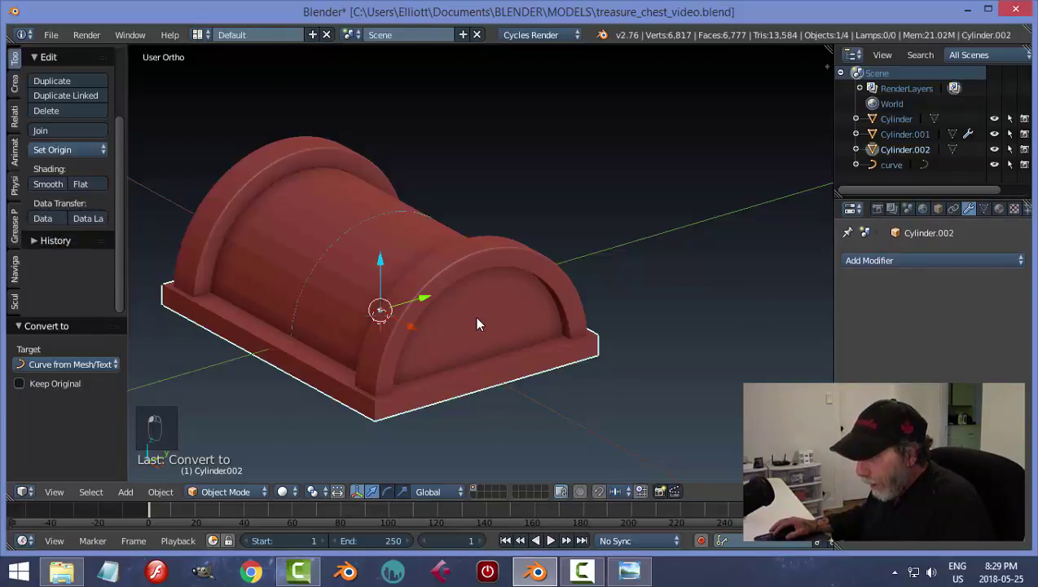
key("h")
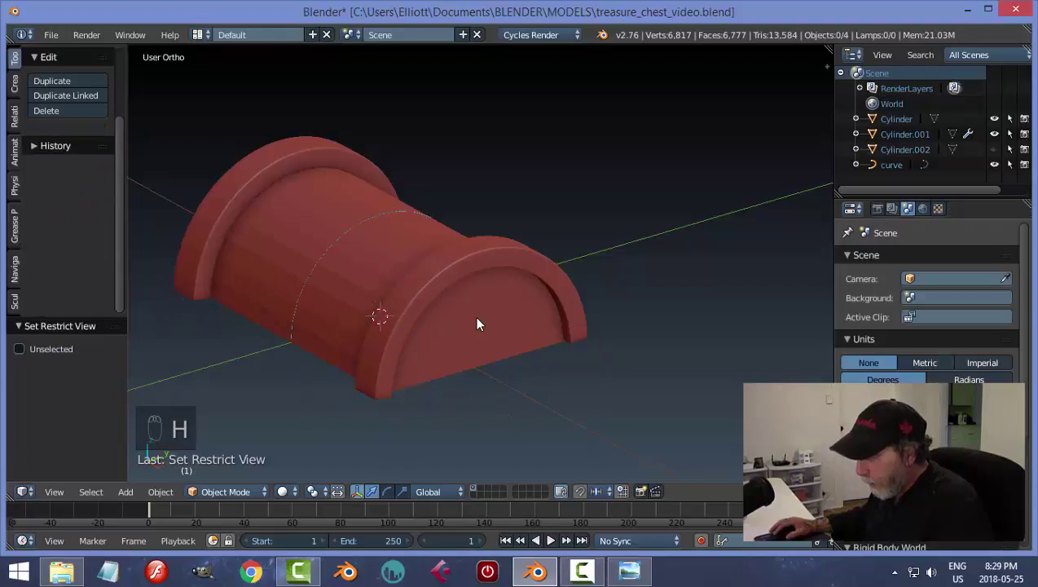
right_click(483, 319)
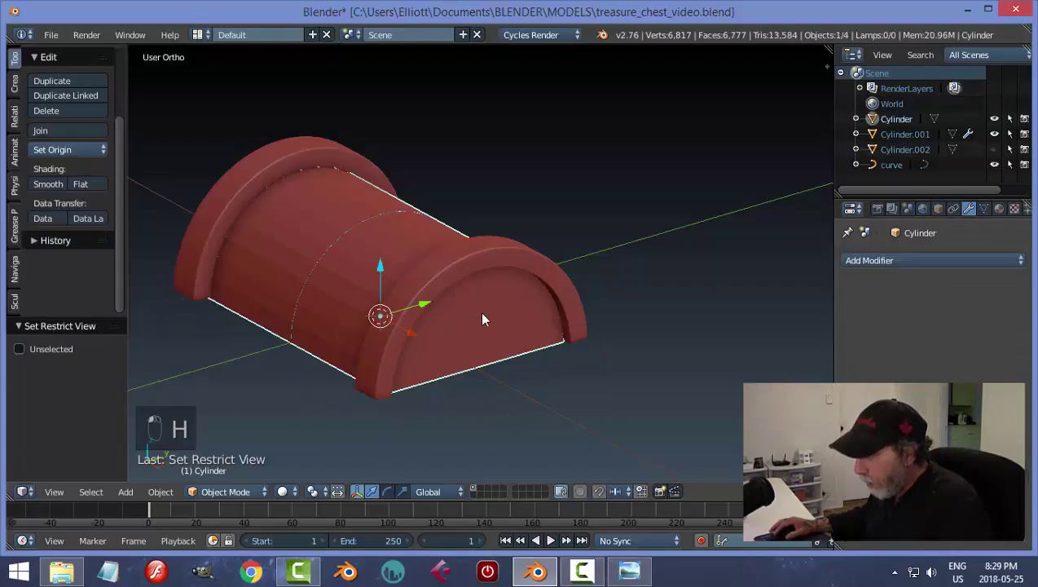
key("h")
right_click(493, 261)
key("h")
Step: Add a plane mesh with radius 1 at the origin beneath the curve
middle_click_drag(556, 294, 538, 308)
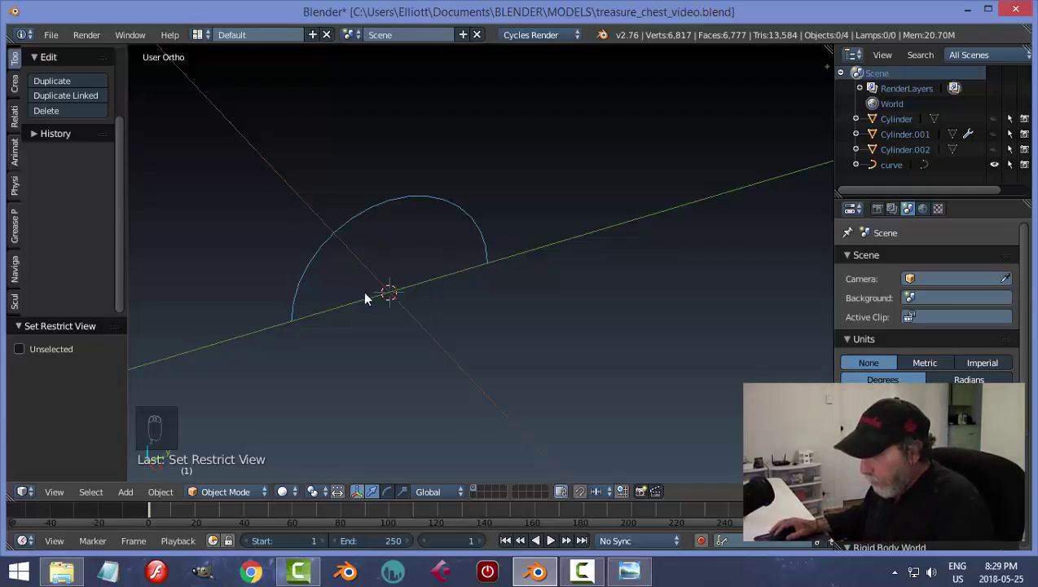
mouse_move(450, 341)
middle_mouse_down()
mouse_move(431, 290)
mouse_move(436, 343)
middle_mouse_up()
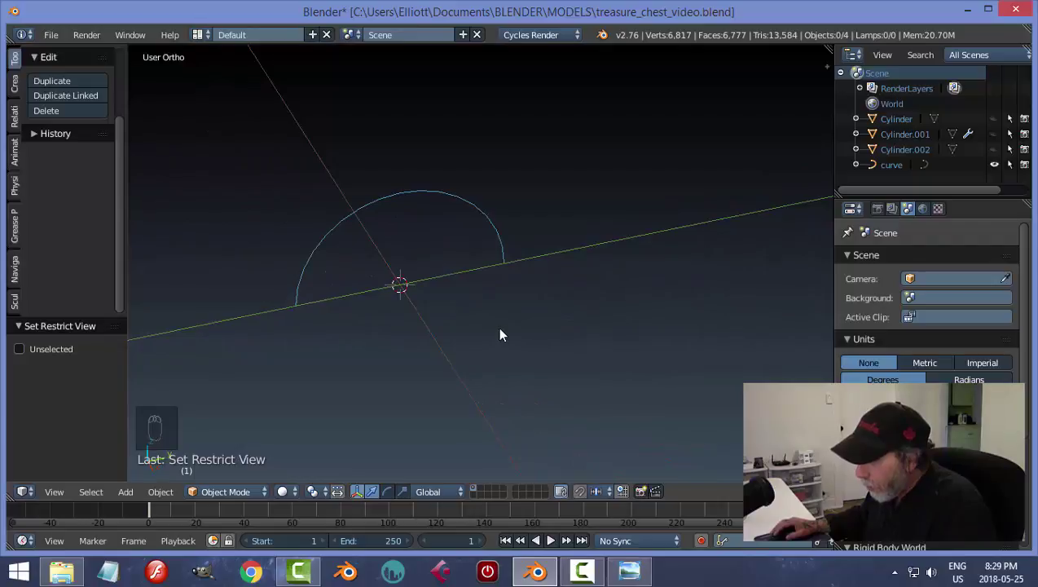
middle_click_drag(501, 327, 480, 332)
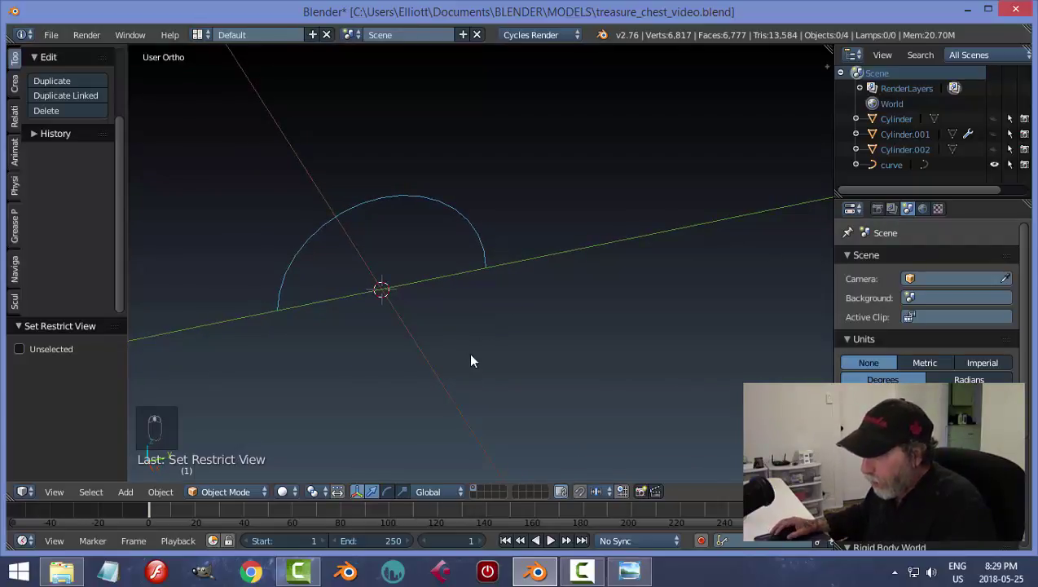
key("shift+a")
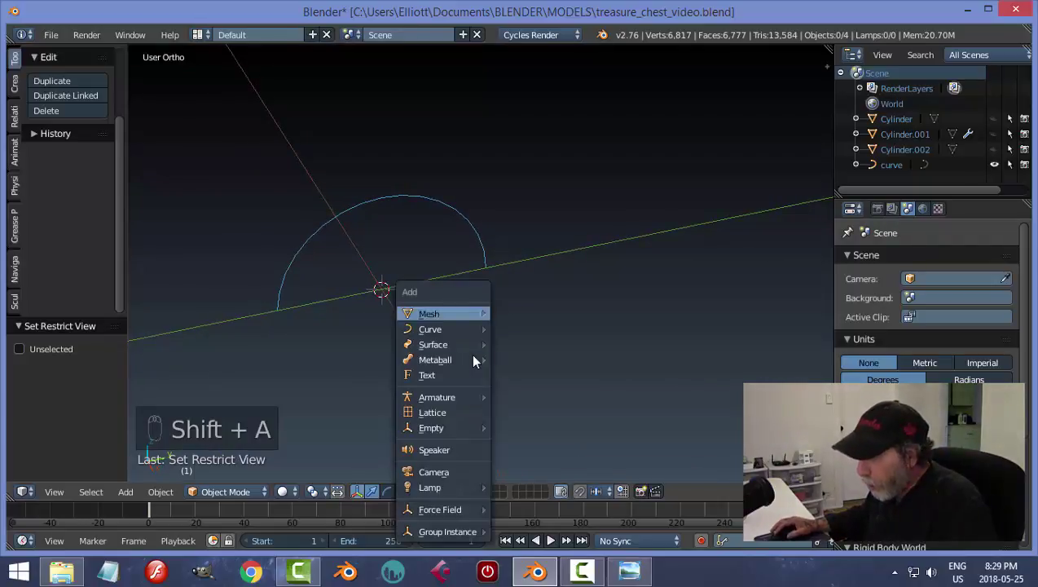
mouse_move(463, 312)
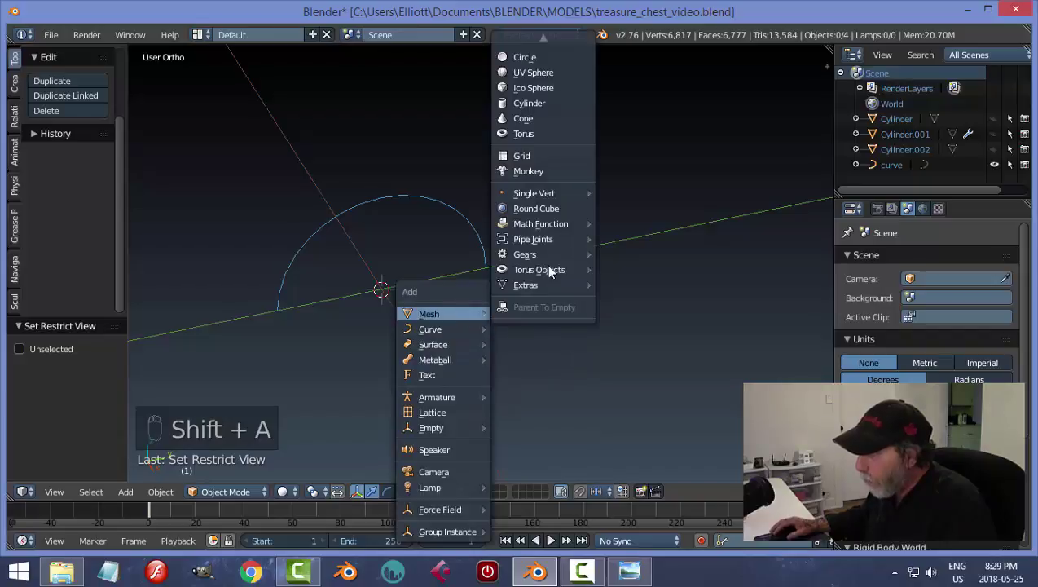
left_click(534, 41)
Step: Scale the plane along the global Y axis to about 0.152, making a narrow board
middle_click_drag(590, 304, 579, 337)
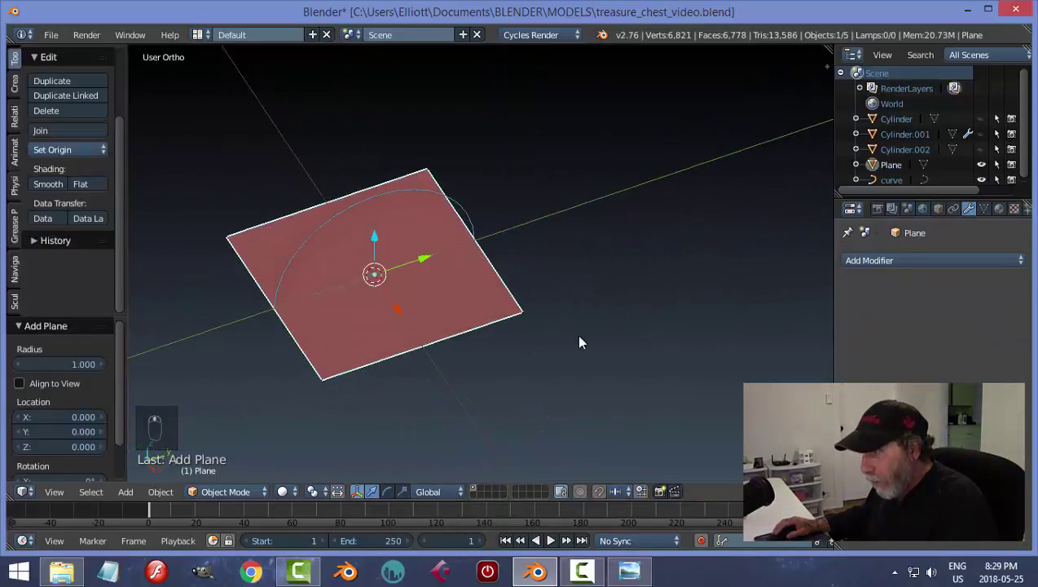
key("s")
key("y")
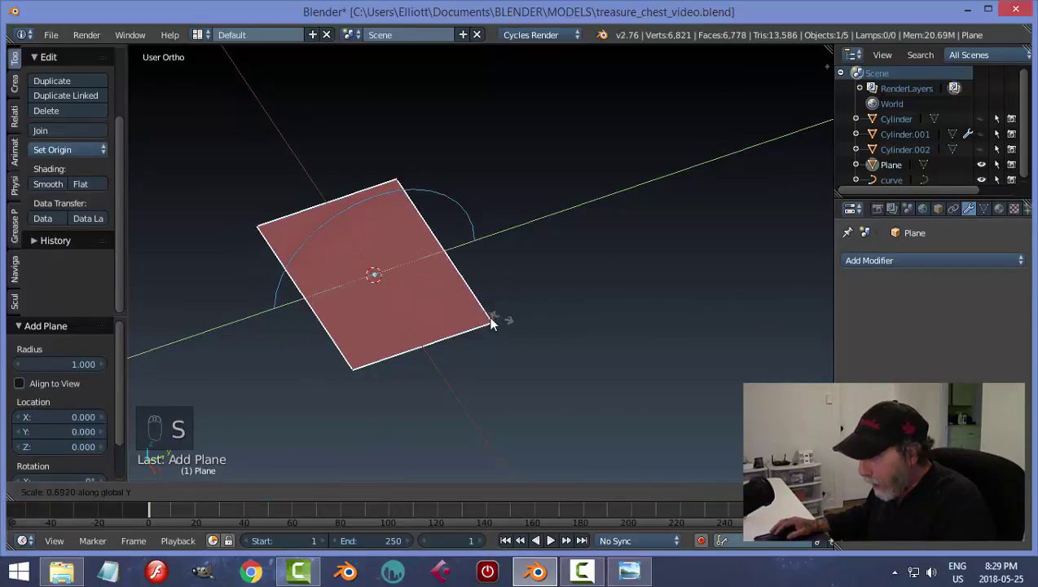
left_click(391, 297)
middle_click_drag(377, 346, 374, 353)
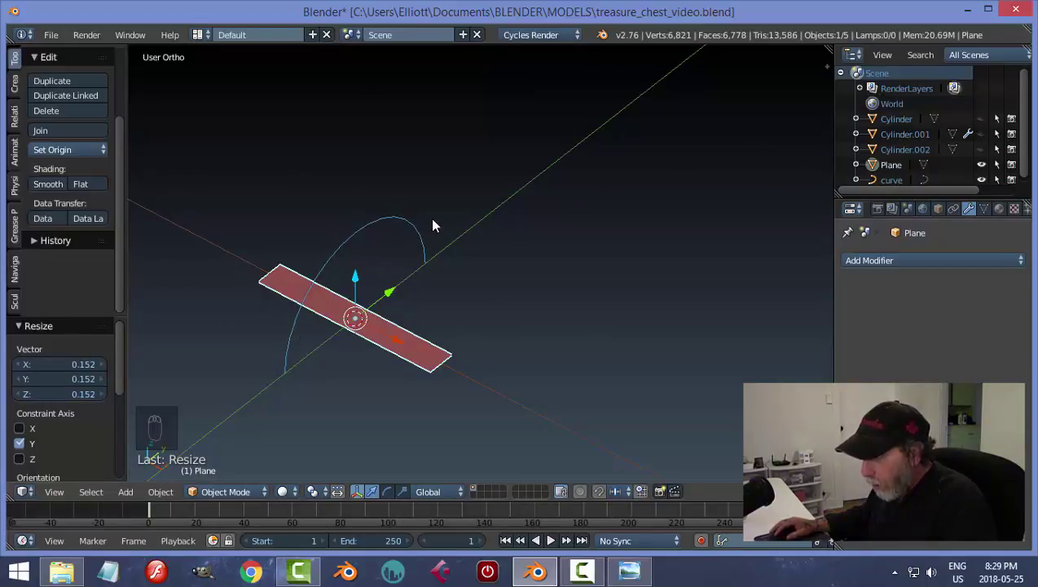
Step: Cut six evenly spaced loops along the length of the board's mesh without sliding them
middle_click_drag(485, 339, 457, 365)
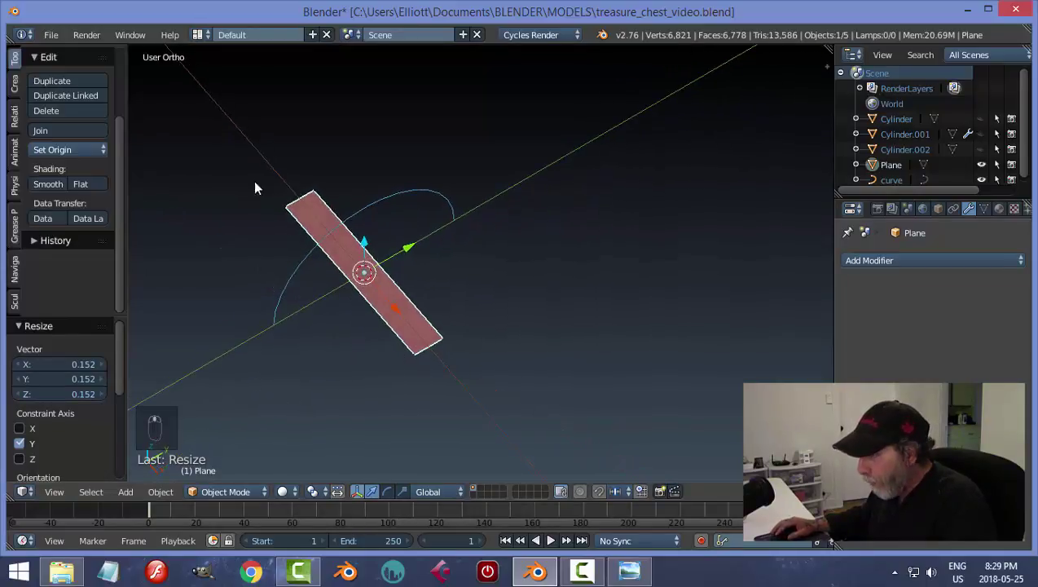
middle_click_drag(437, 310, 466, 336)
scroll(489, 382, "up", 1)
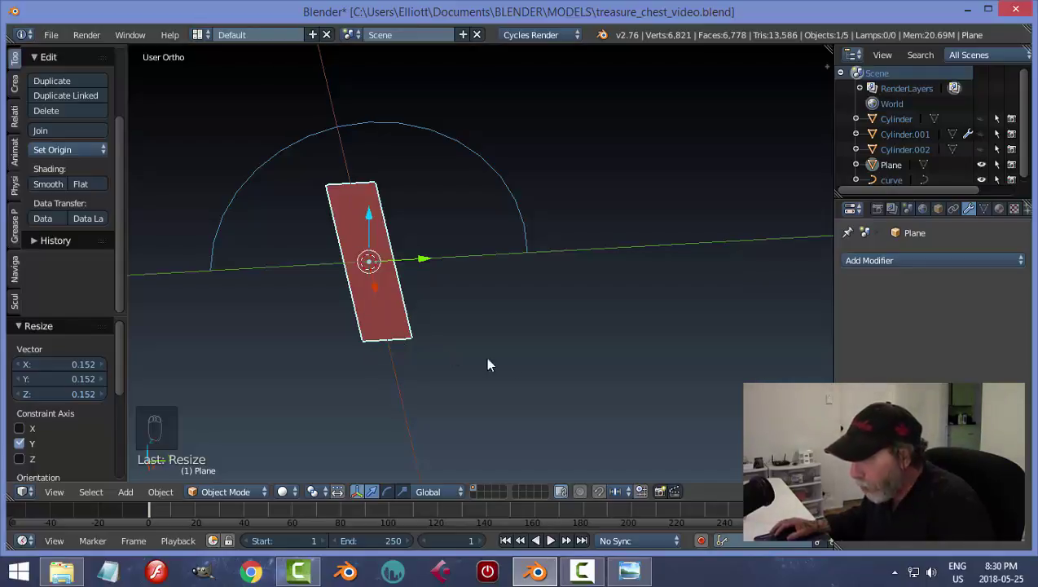
key("Tab")
left_click(620, 364)
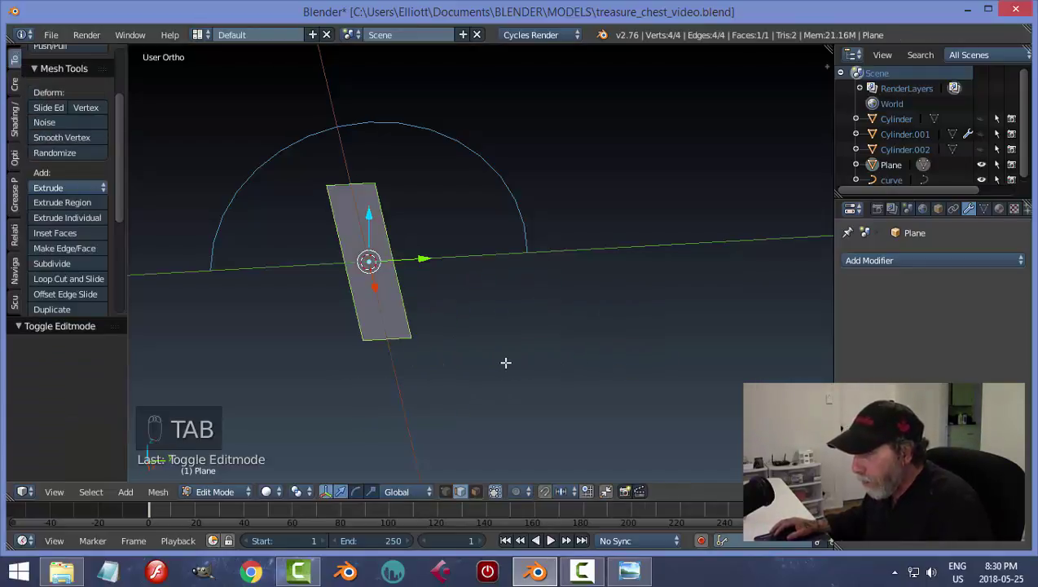
middle_click_drag(392, 346, 438, 328)
key("KP_7")
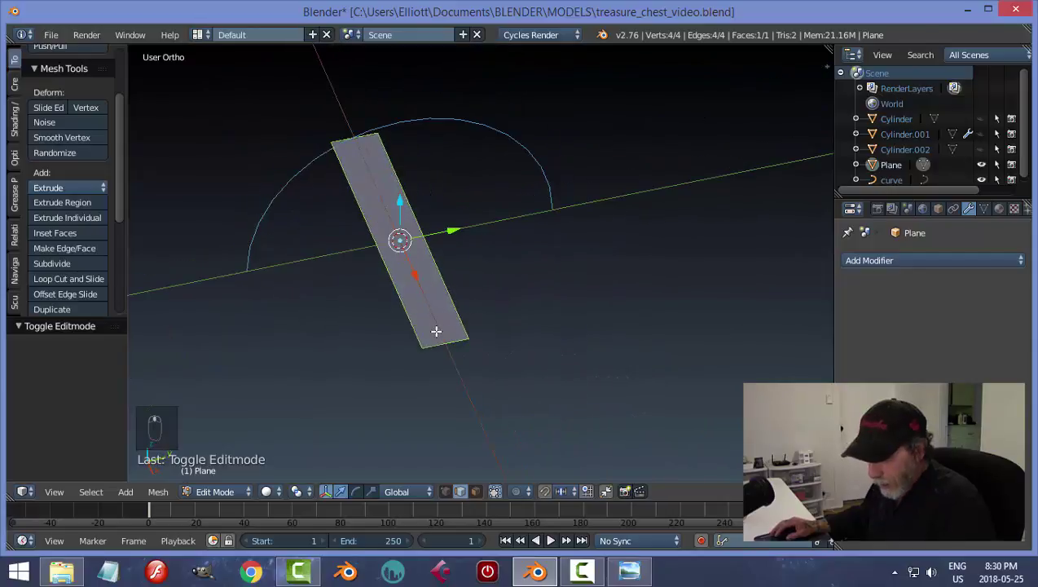
key("ctrl+r")
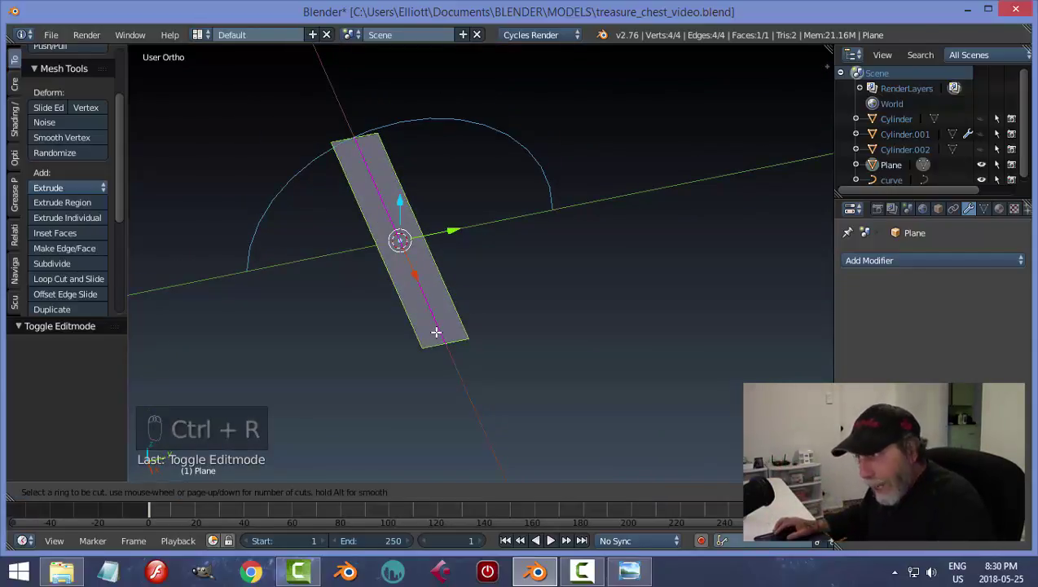
scroll(436, 332, "up", 5)
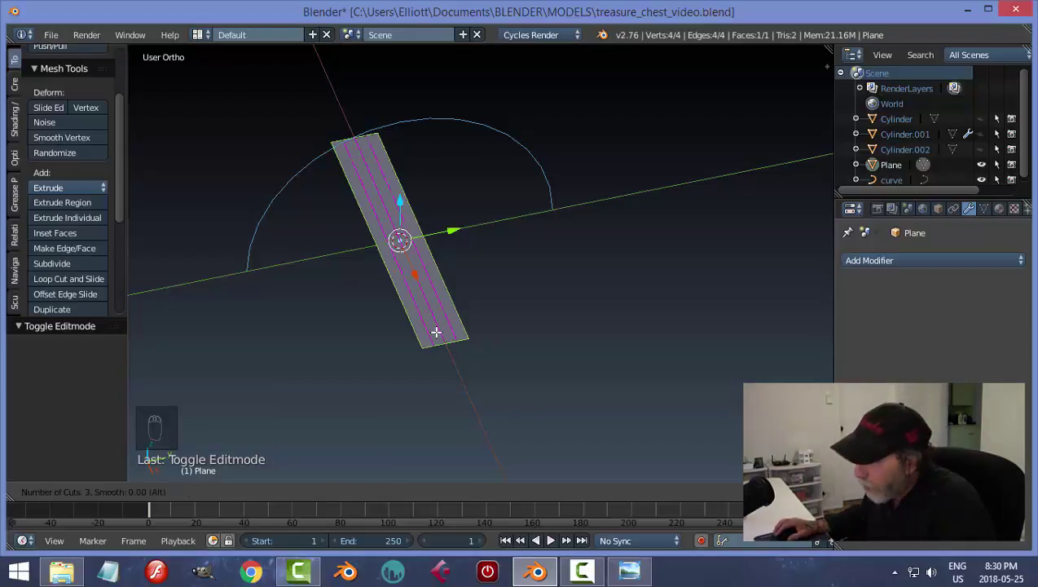
left_click(436, 331)
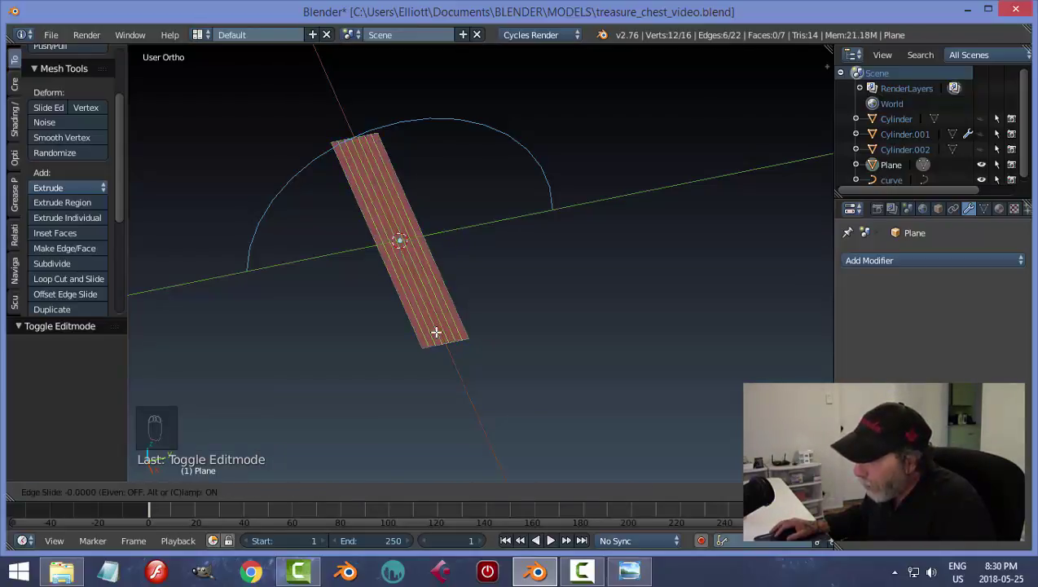
right_click(436, 332)
Step: Extrude the whole board mesh upward by about 0.020 to give it thickness, and return to Object Mode
key("a")
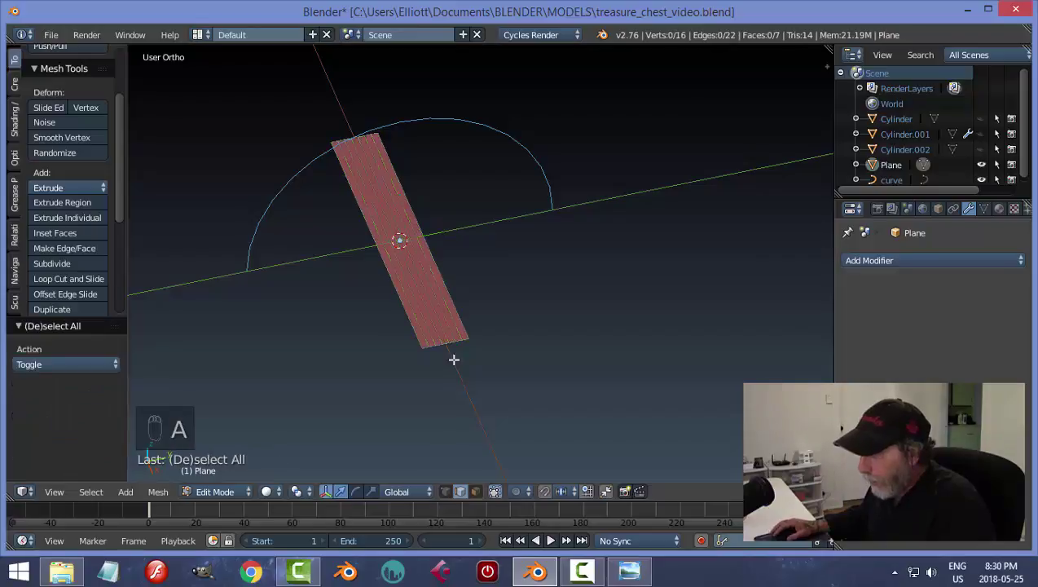
middle_click_drag(517, 360, 517, 352)
key("a")
middle_click_drag(496, 392, 459, 304)
key("e")
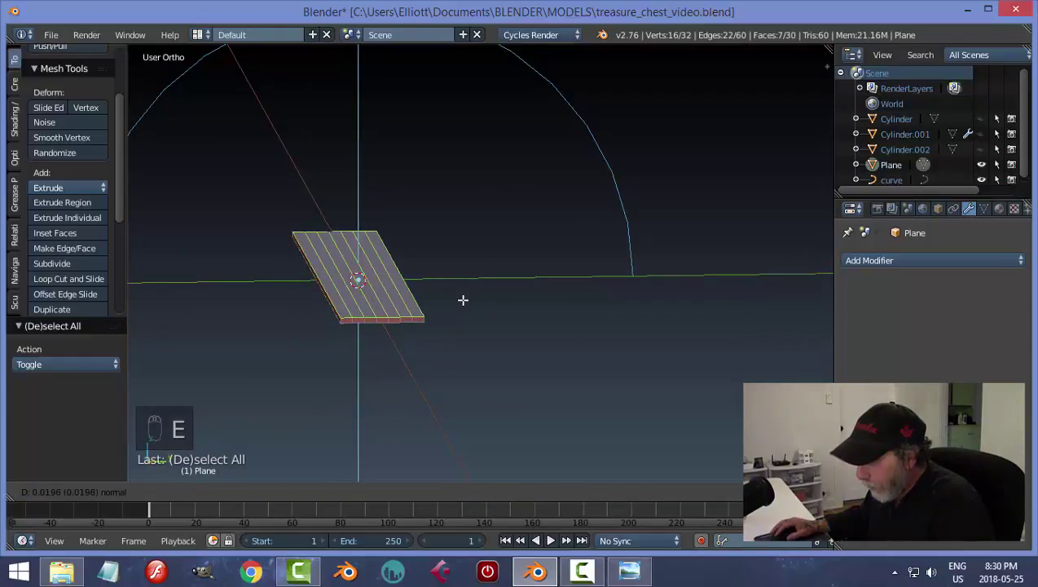
left_click(465, 303)
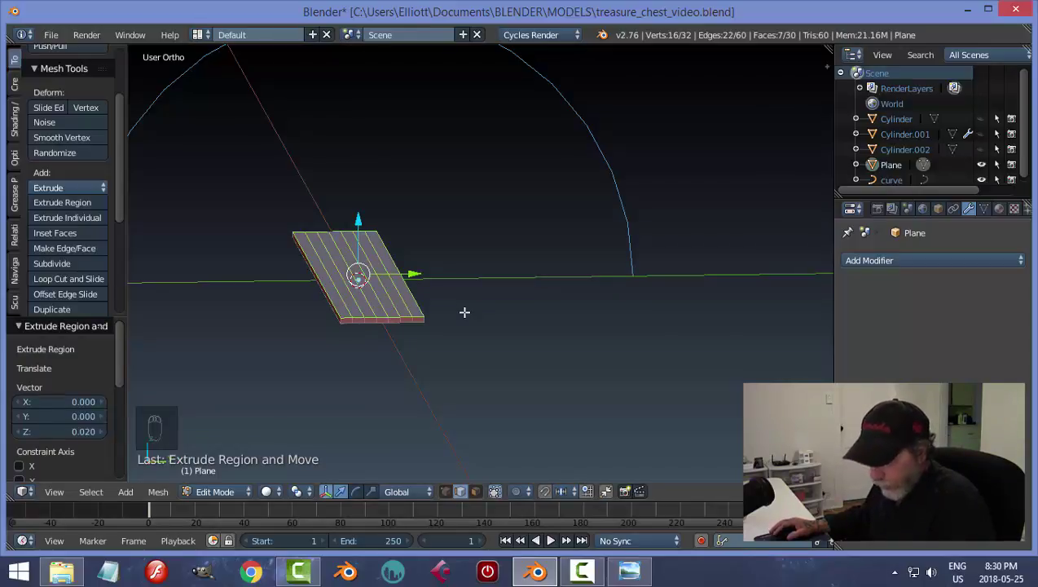
key("a")
key("Tab")
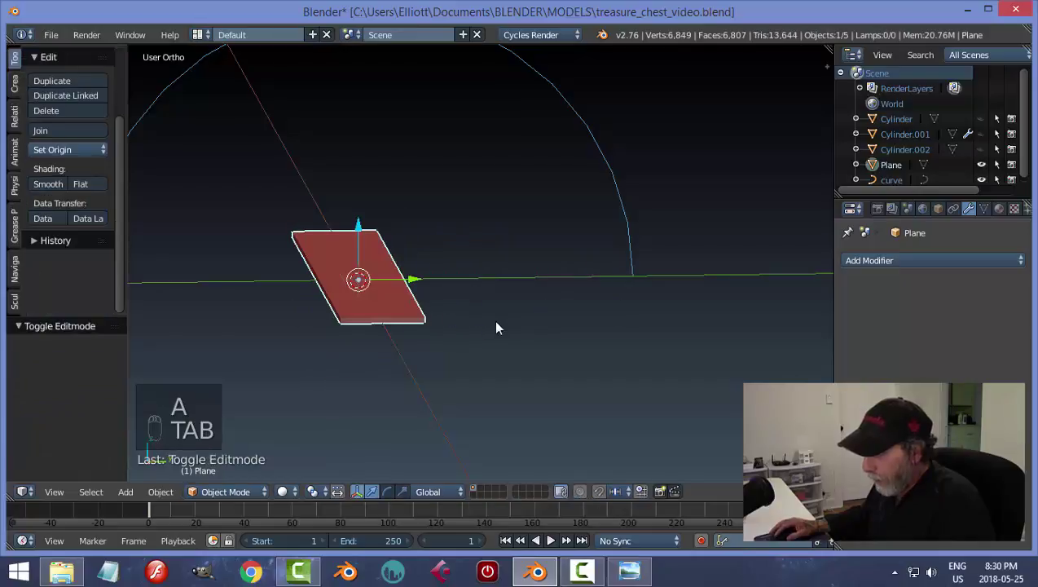
Step: Apply the board's rotation and scale
mouse_move(464, 345)
middle_mouse_down()
mouse_move(473, 338)
mouse_move(462, 352)
middle_mouse_up()
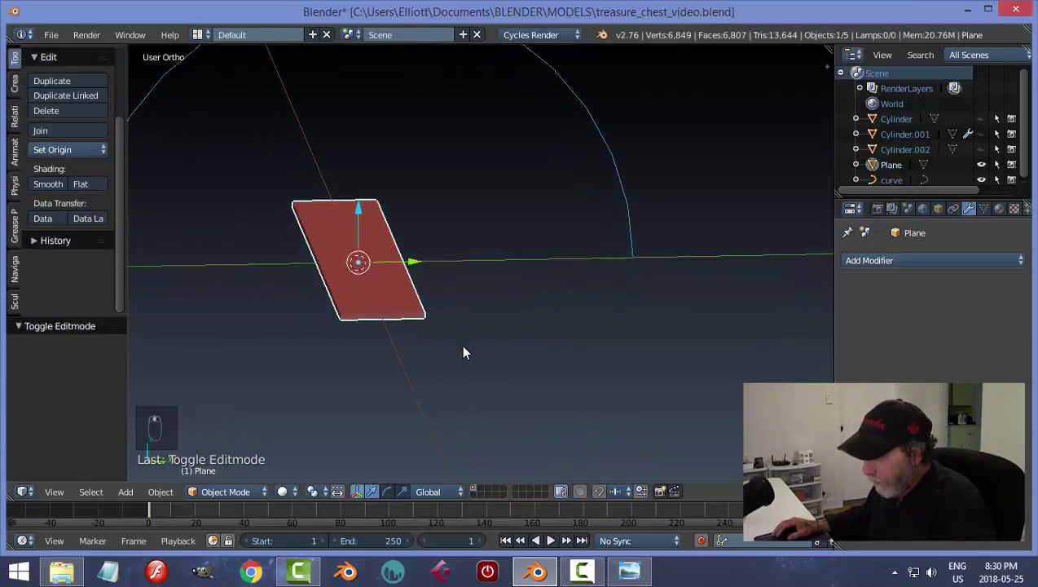
key("ctrl+a")
left_click(507, 324)
middle_click_drag(642, 319, 376, 301)
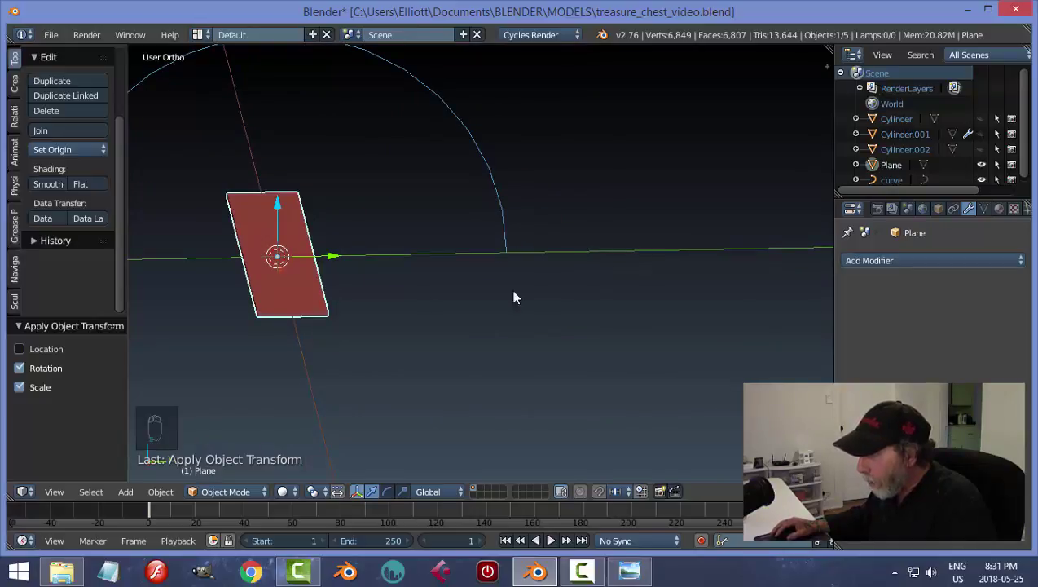
Step: Add an Array modifier to the board and enlarge the properties editor to show its settings
scroll(330, 285, "down", 3)
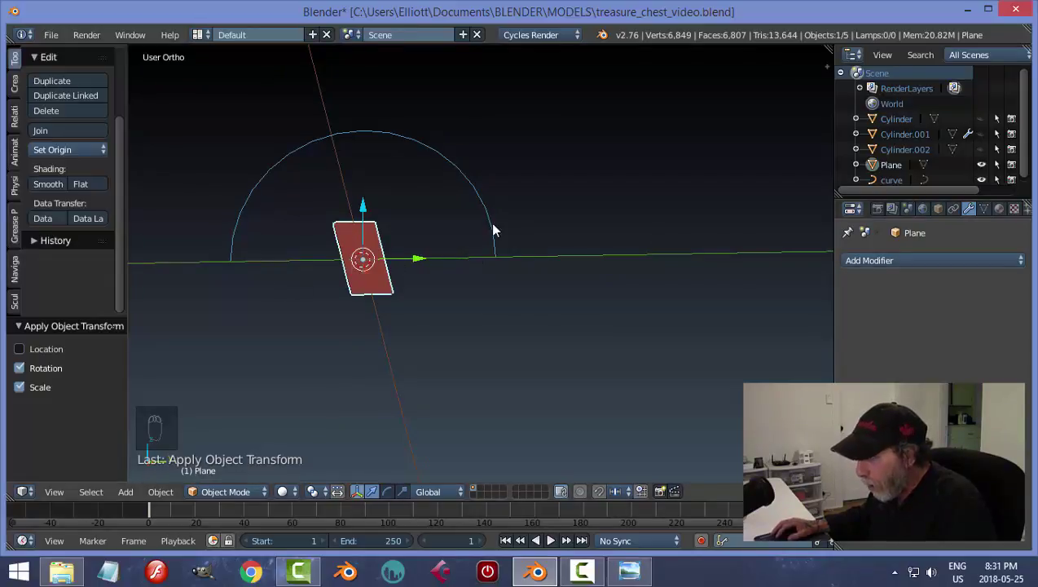
left_click(870, 260)
left_click(708, 292)
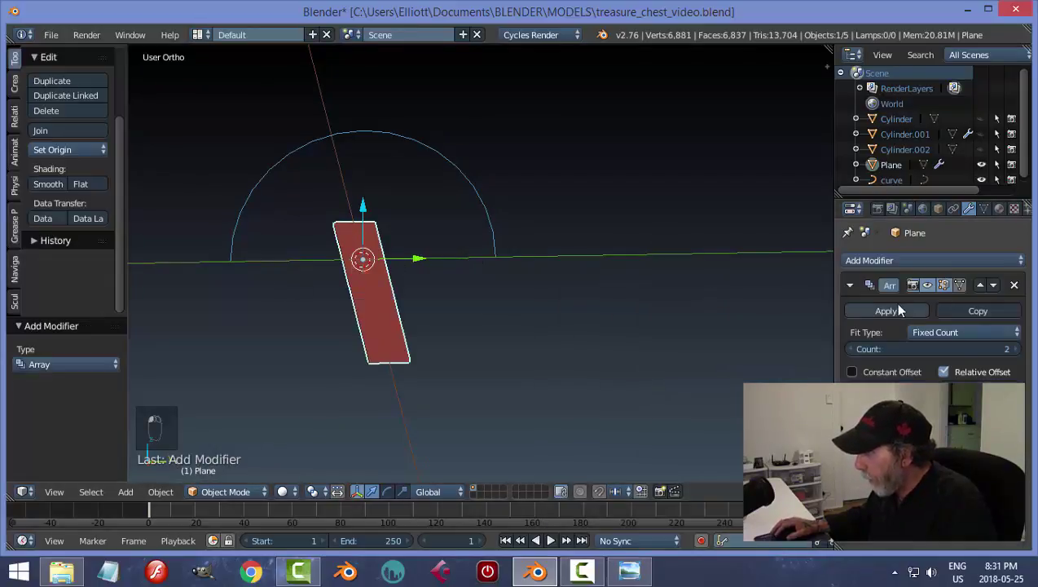
left_click_drag(895, 194, 895, 148)
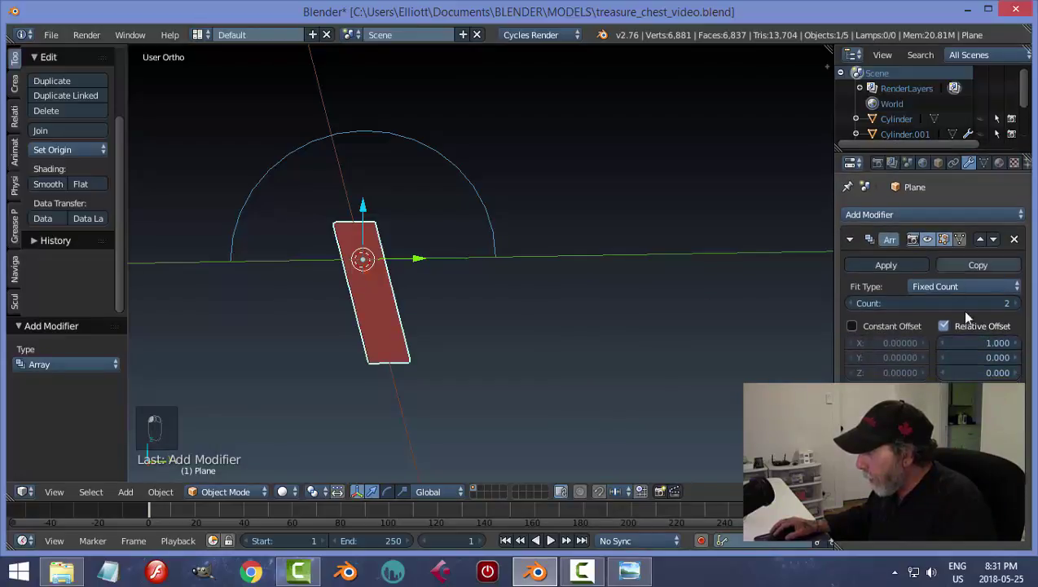
Step: Set the array's relative offset to 0 in X and 1 in Y so the boards line up side by side
left_click(1016, 357)
left_click(1016, 358)
left_click(1016, 358)
left_click(1016, 358)
left_click(1016, 358)
left_click(1017, 357)
left_click(1016, 358)
left_click(1017, 358)
left_click(1016, 358)
left_click(1017, 358)
left_click(1016, 358)
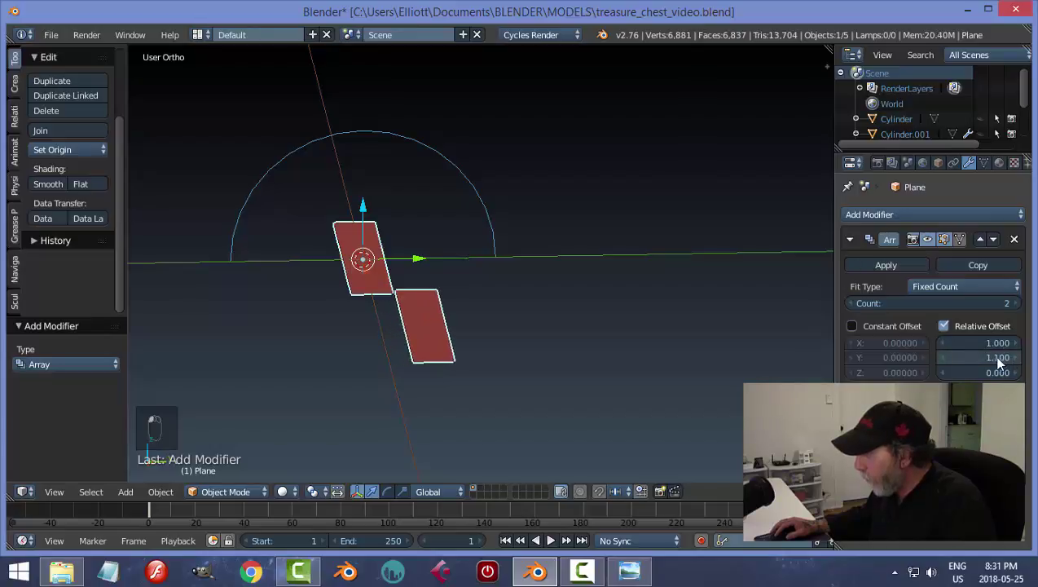
left_click(946, 360)
left_click(973, 343)
type("0")
key("Return")
scroll(503, 338, "up", 5)
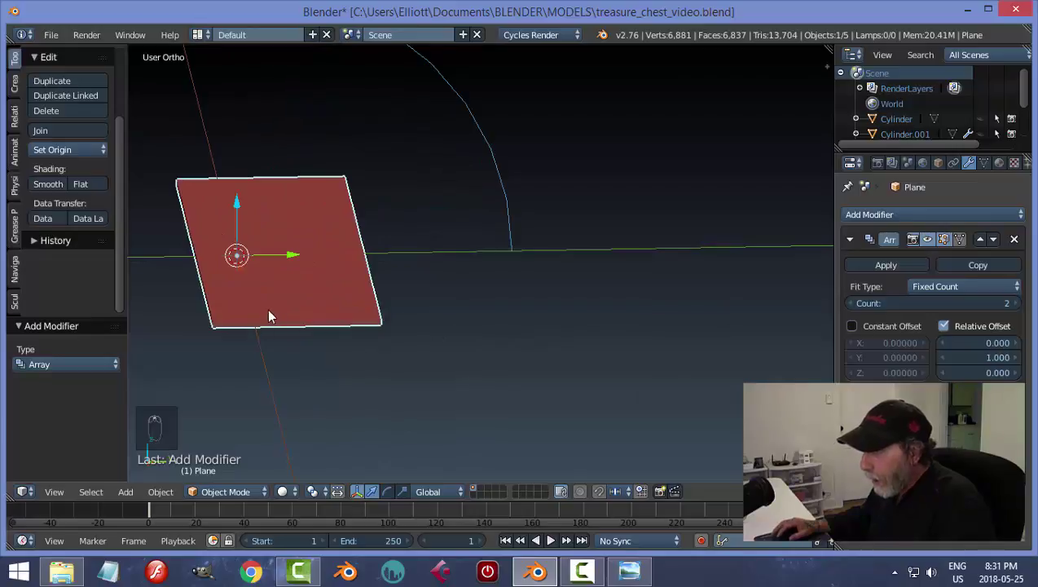
Step: Turn off the array's viewport display, and add and apply a Bevel modifier with 2 segments on the board
left_click(927, 239)
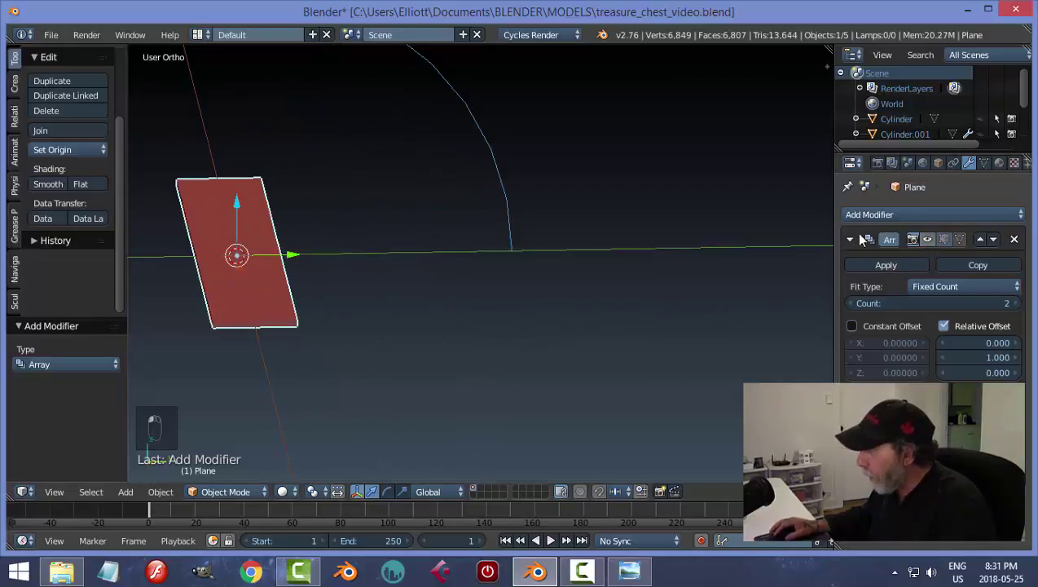
left_click(849, 241)
left_click(863, 214)
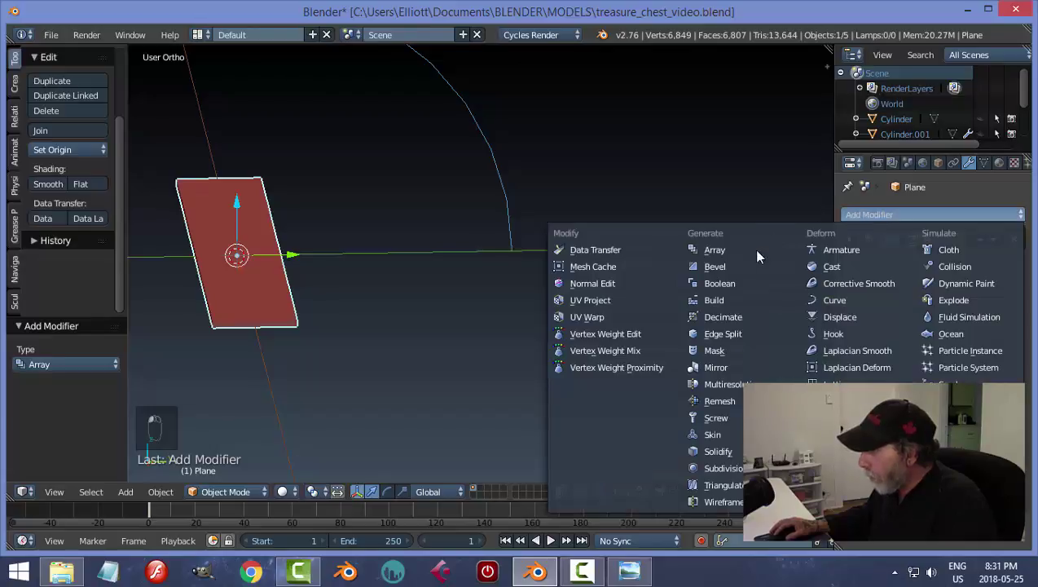
left_click(722, 268)
left_click(922, 332)
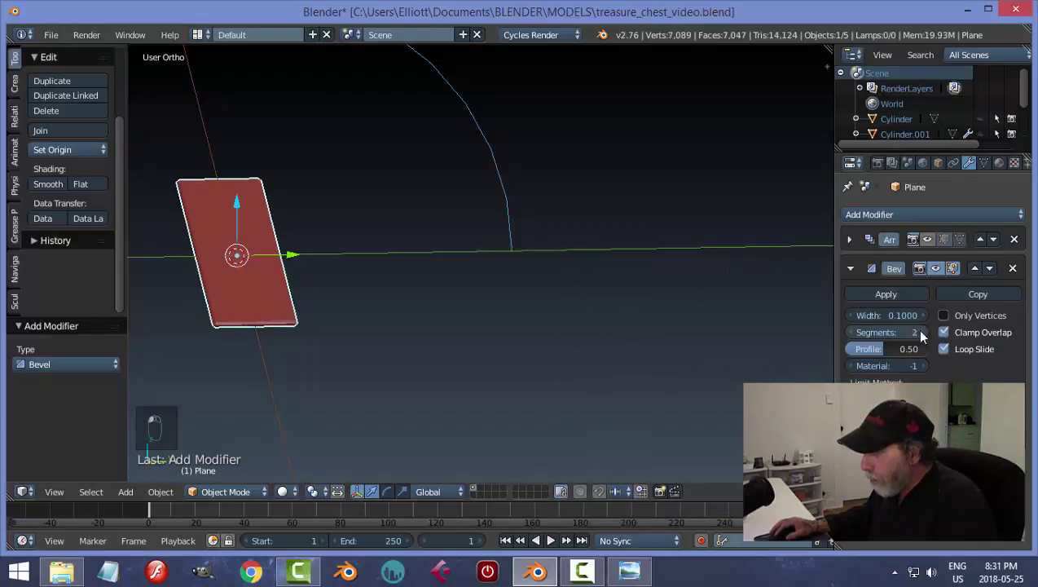
left_click(881, 297)
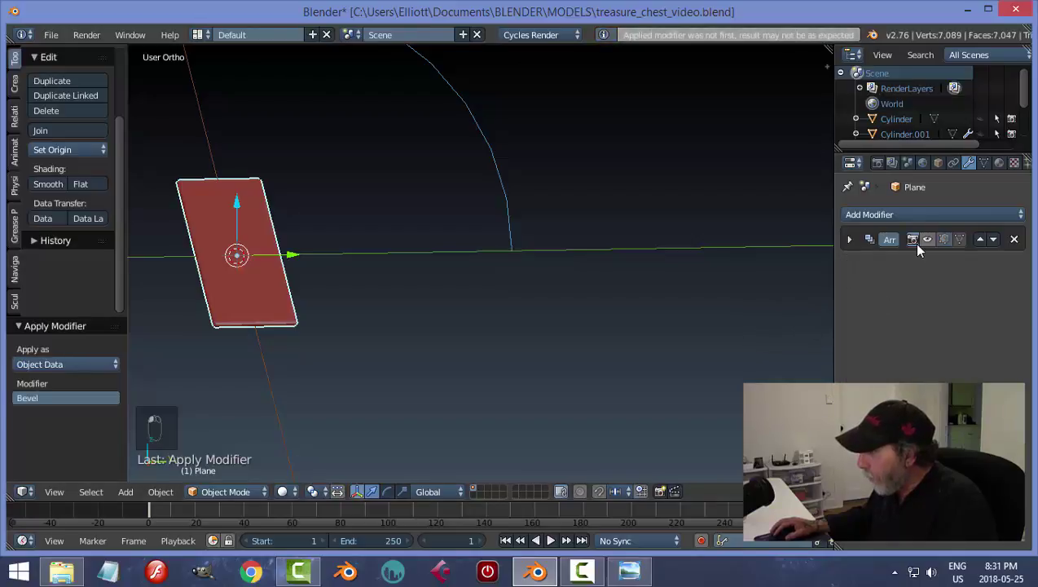
Step: Turn the array's viewport display back on and set its count to 10
left_click(944, 239)
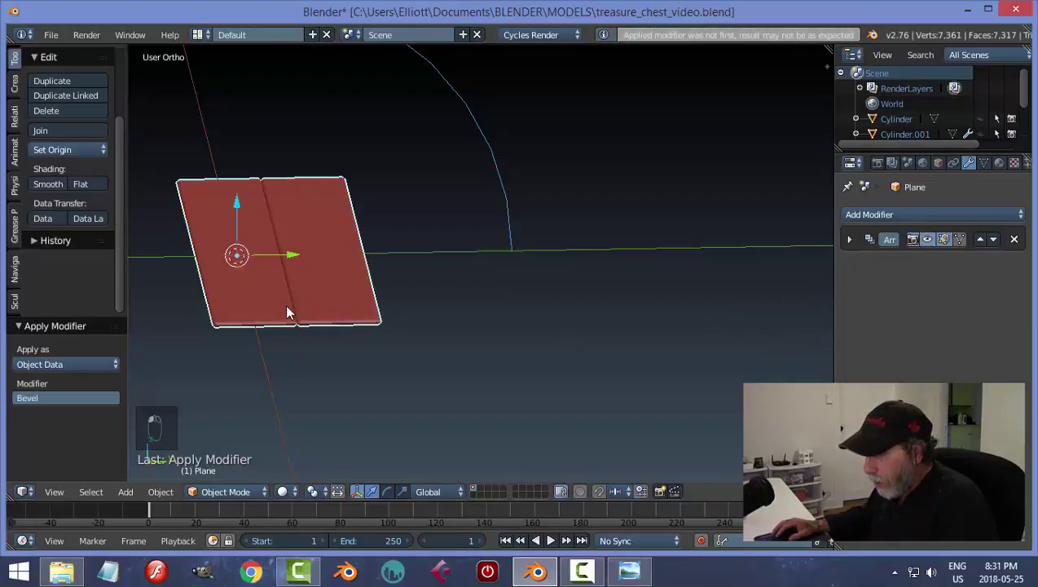
mouse_move(493, 354)
middle_mouse_down()
mouse_move(456, 359)
mouse_move(509, 350)
middle_mouse_up()
left_click(849, 239)
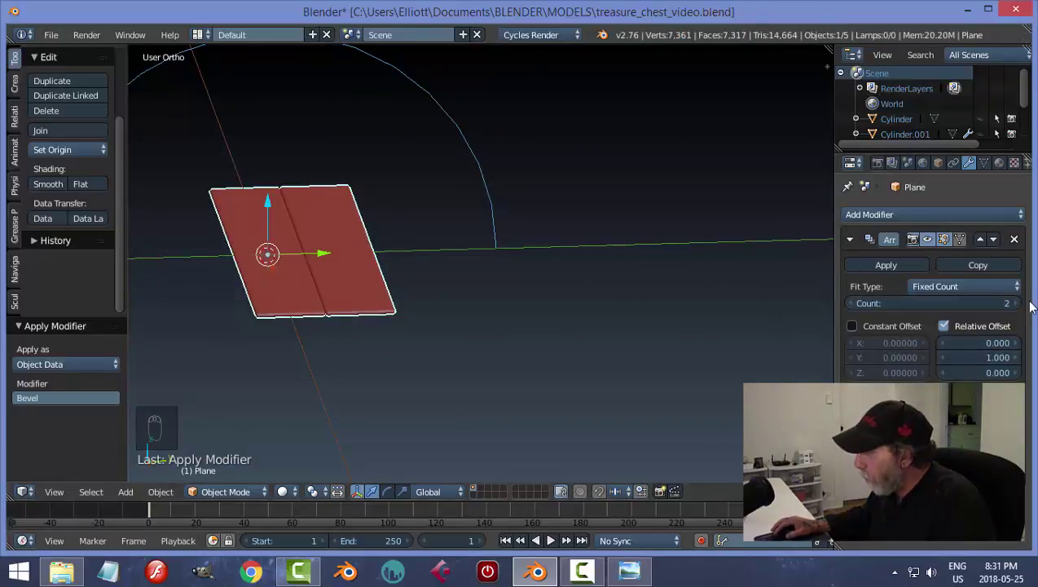
left_click_drag(935, 307, 972, 308)
scroll(767, 296, "down", 3)
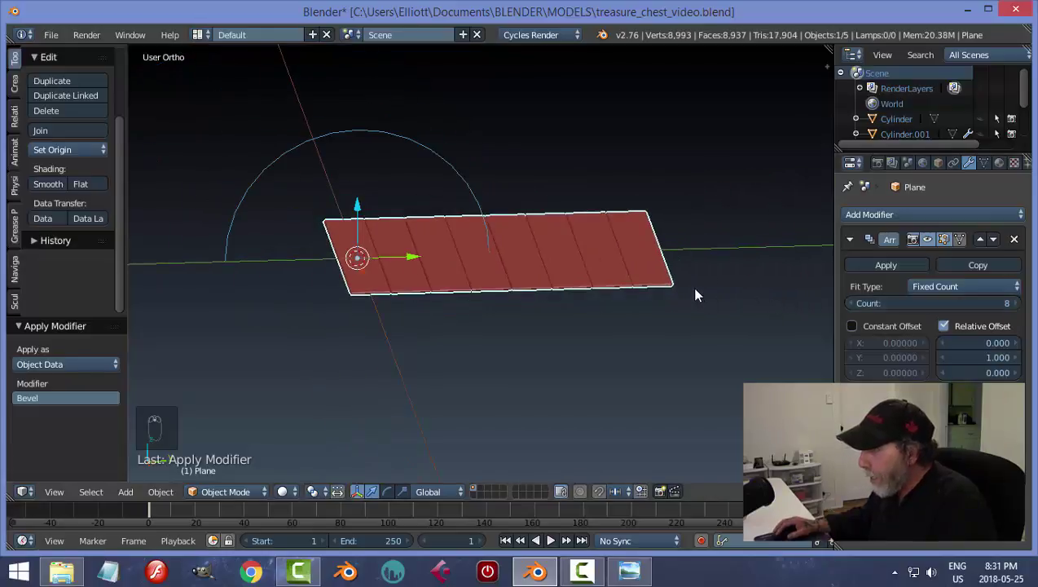
left_click(1020, 305)
left_click(1020, 305)
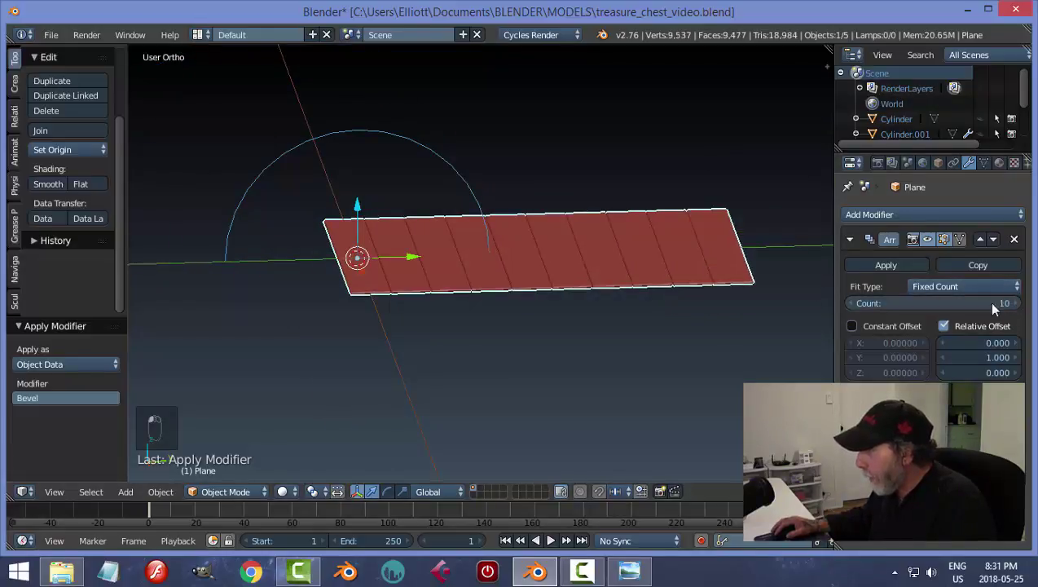
middle_click_drag(733, 289, 683, 300, "shift")
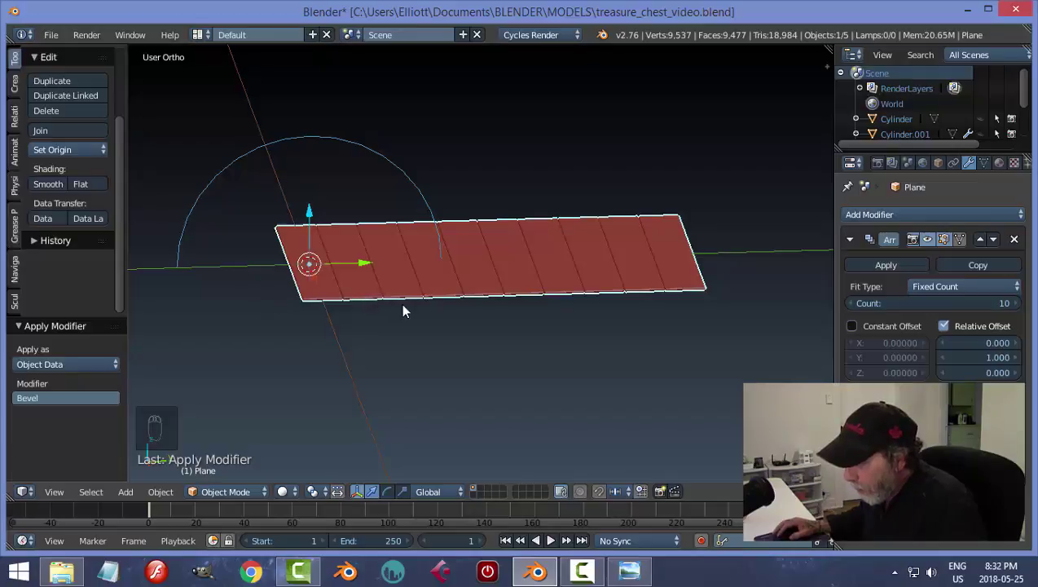
Step: Add a Curve modifier to the board array, using the object "curve" and Y as the deformation axis
left_click(850, 241)
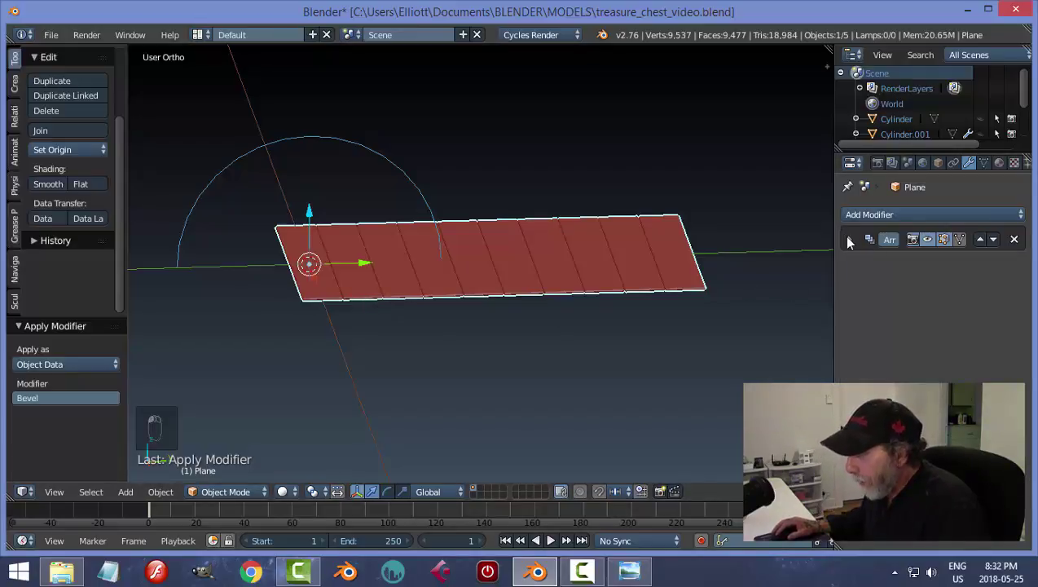
left_click(886, 213)
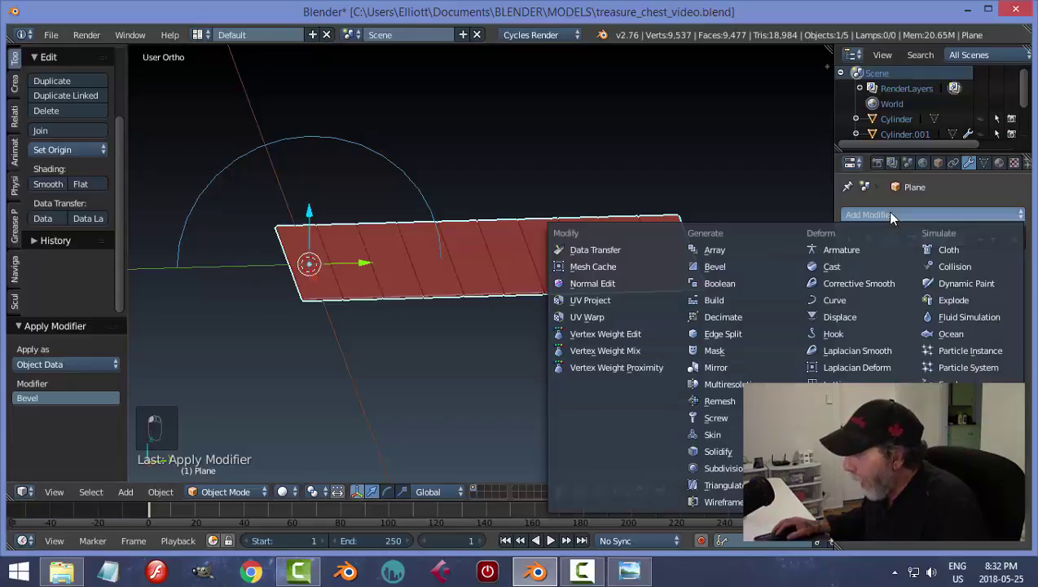
left_click(833, 302)
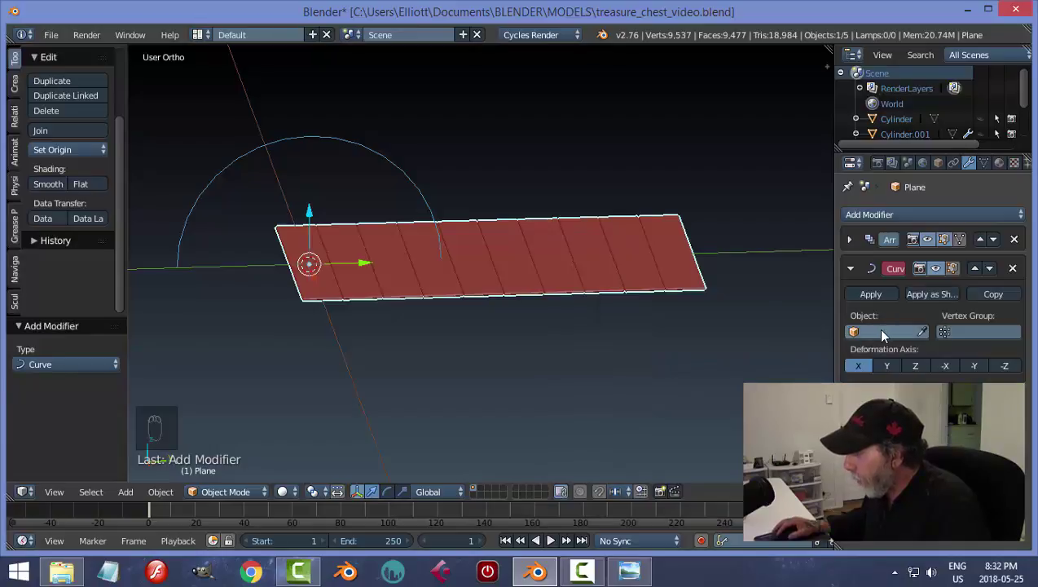
left_click(877, 328)
left_click(865, 355)
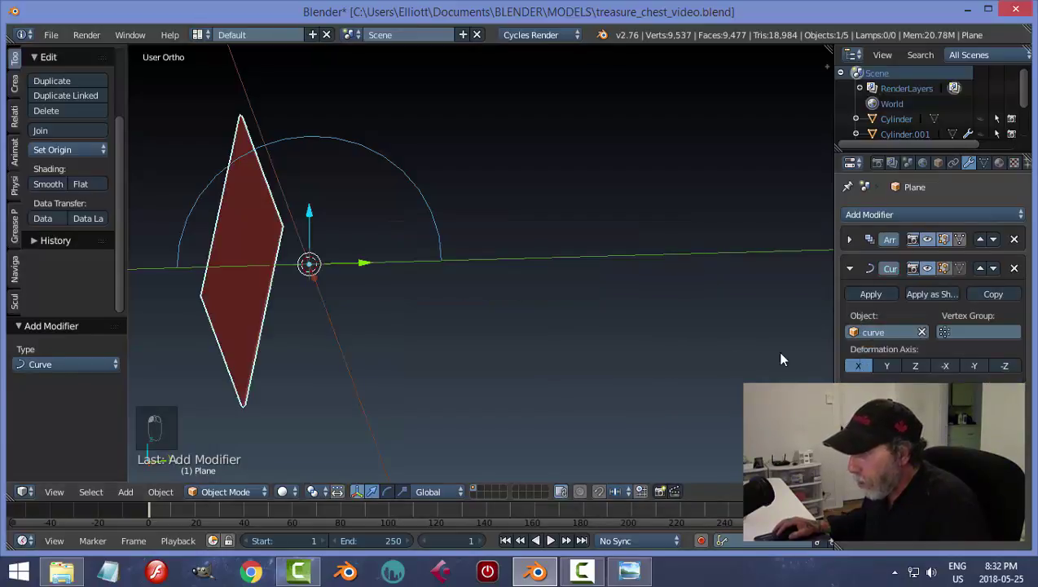
left_click(887, 367)
scroll(438, 289, "down", 2)
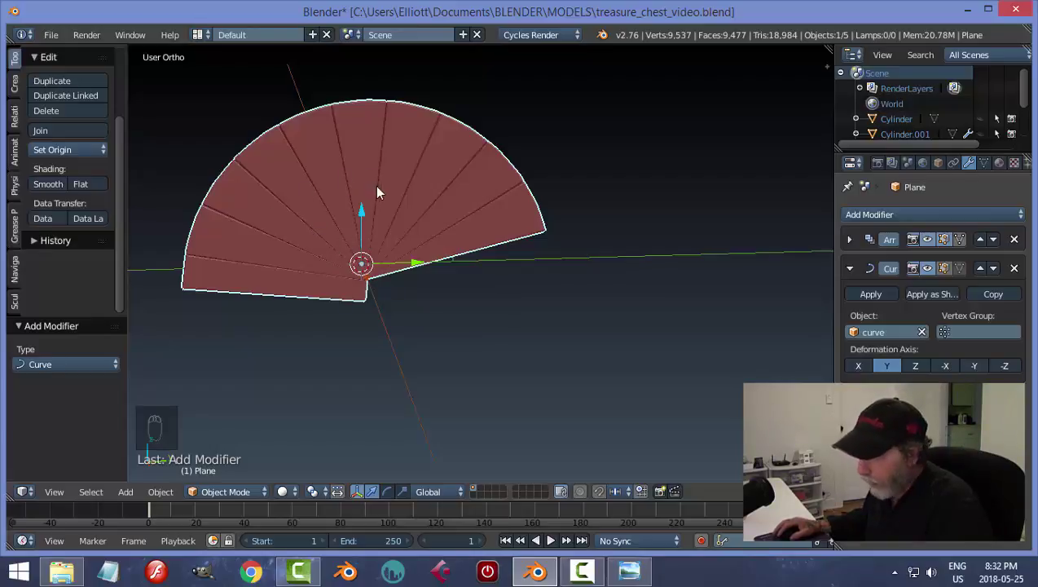
Step: Rotate the source board's whole mesh 90 degrees about the Y axis in Edit Mode so the boards bend flat along the arc
key("Tab")
left_click(494, 186)
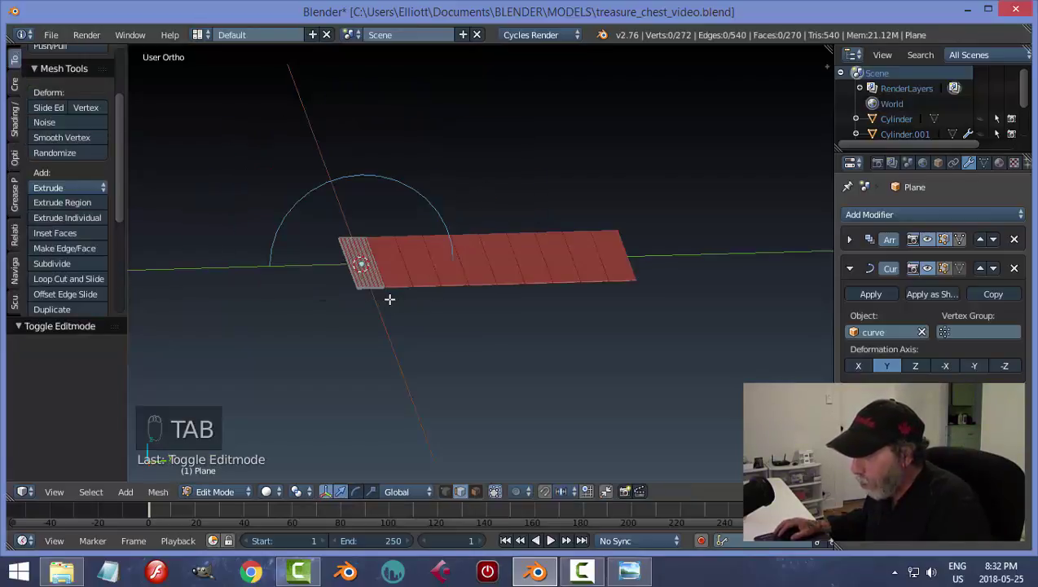
key("a")
key("a")
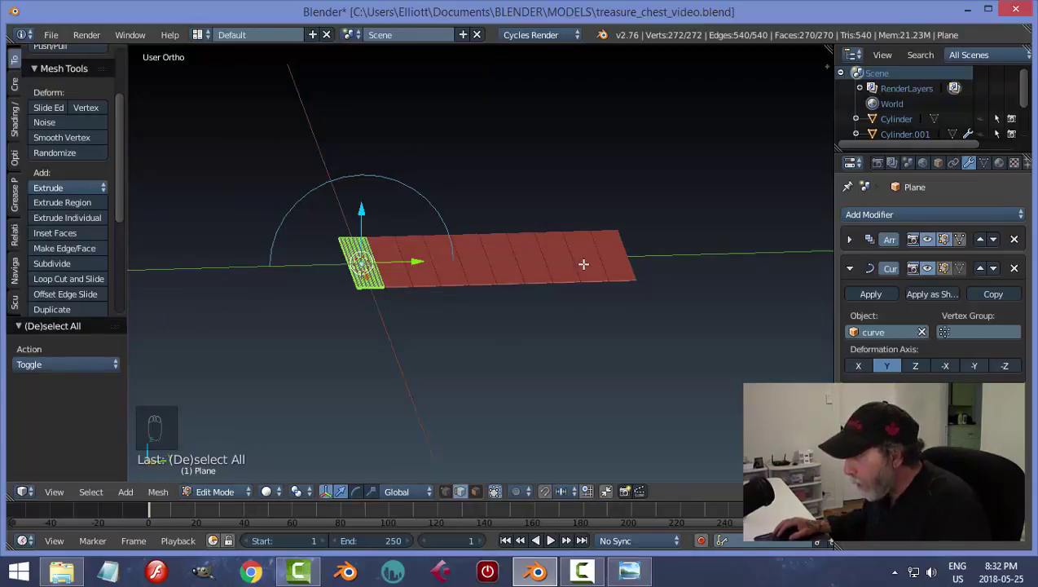
key("r")
key("y")
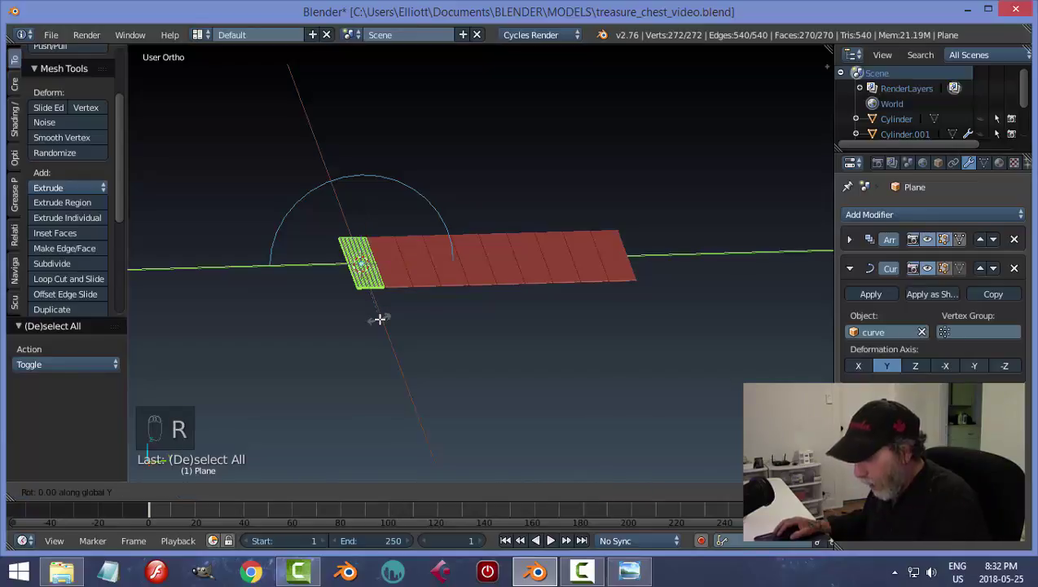
key("9")
key("0")
key("Return")
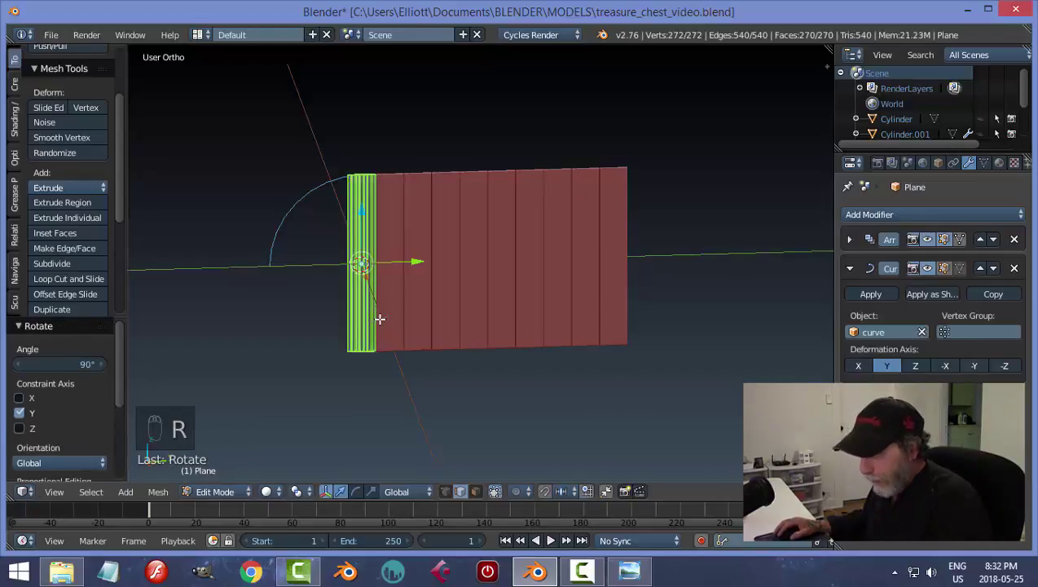
key("a")
key("Tab")
left_click(291, 320)
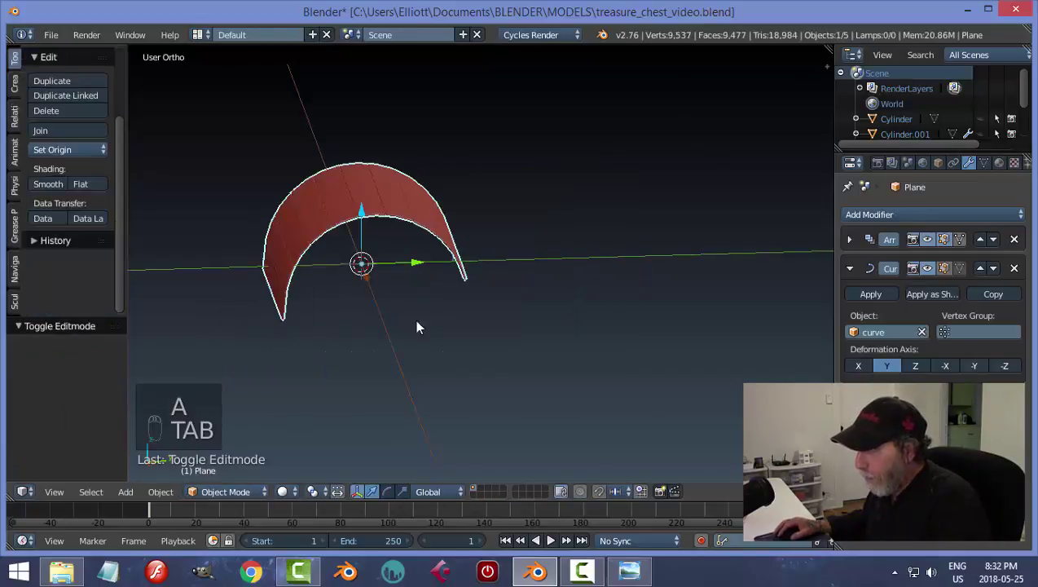
Step: Apply smooth shading to the curved boards
middle_click_drag(478, 328, 431, 369)
scroll(355, 375, "up", 3)
scroll(332, 376, "down", 2)
middle_click_drag(332, 377, 395, 352)
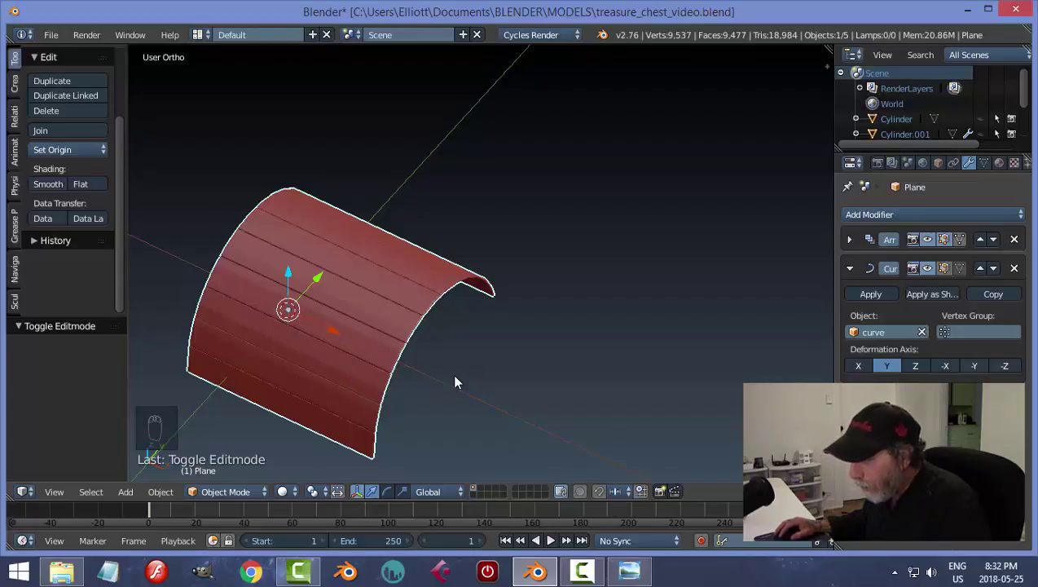
mouse_move(443, 351)
middle_mouse_down()
mouse_move(335, 357)
mouse_move(348, 406)
mouse_move(438, 340)
middle_mouse_up()
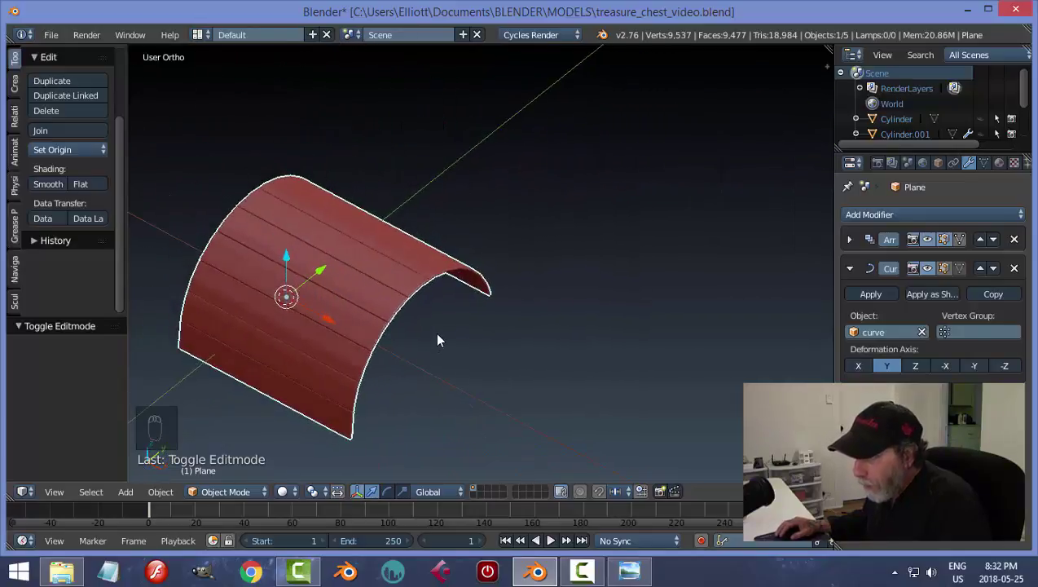
middle_click_drag(322, 378, 276, 387)
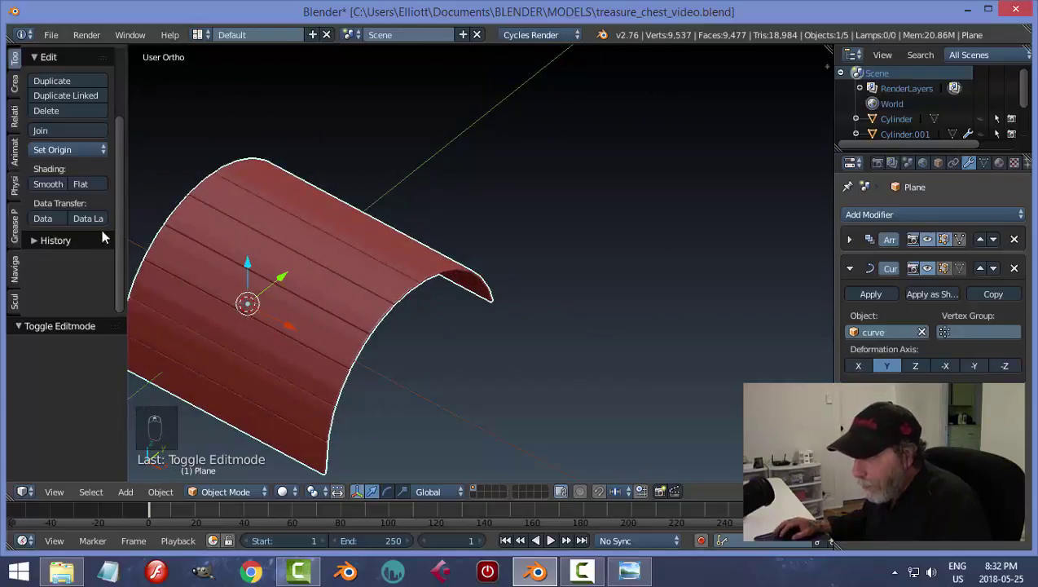
left_click(48, 186)
mouse_move(185, 242)
middle_mouse_down()
mouse_move(475, 320)
mouse_move(400, 344)
middle_mouse_up()
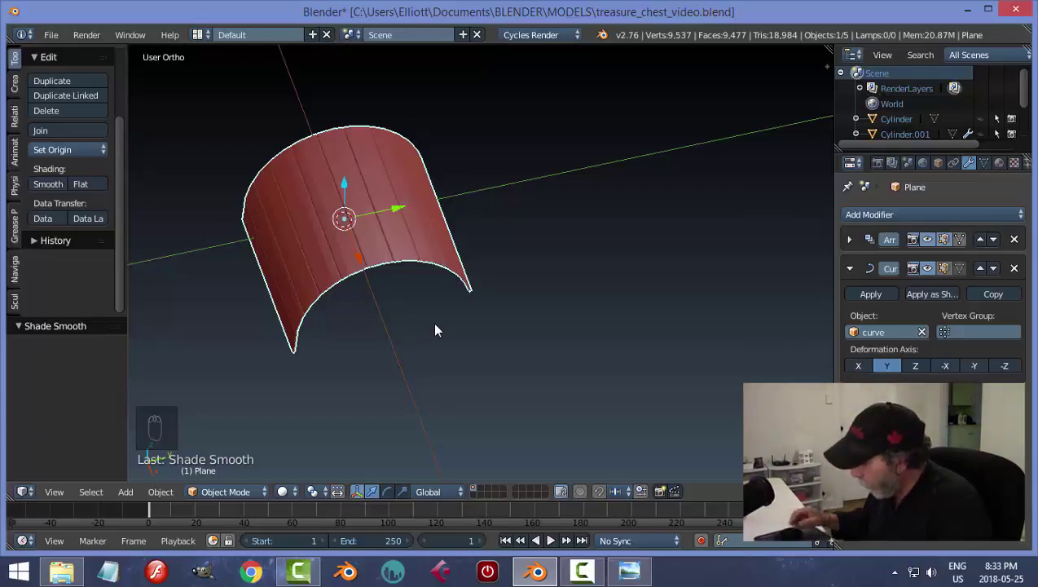
Step: Shift the curved boards a little over 0.1 along Y so both ends sit evenly on the arc
key("KP_3")
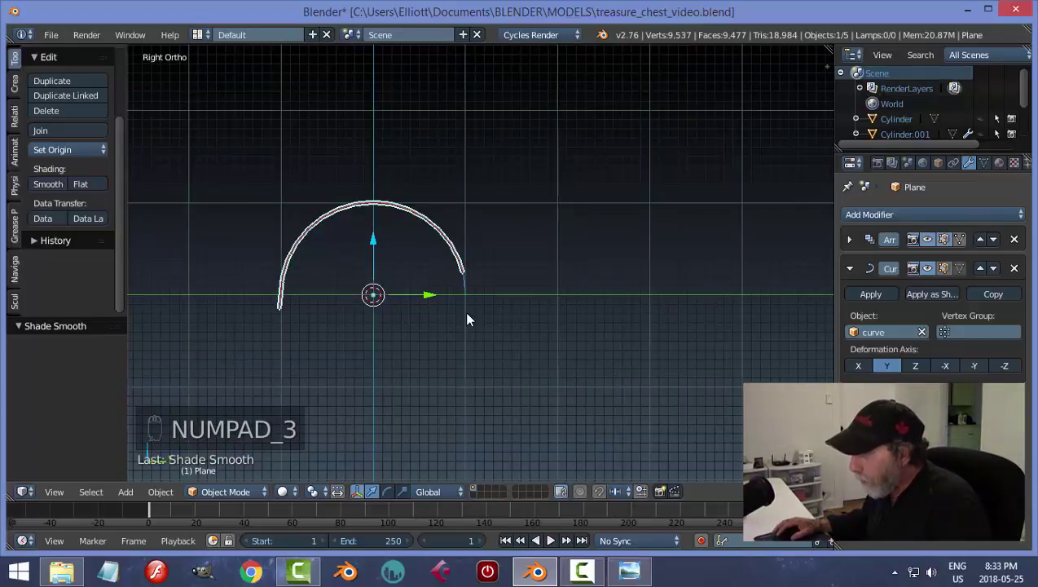
middle_click_drag(489, 342, 470, 340)
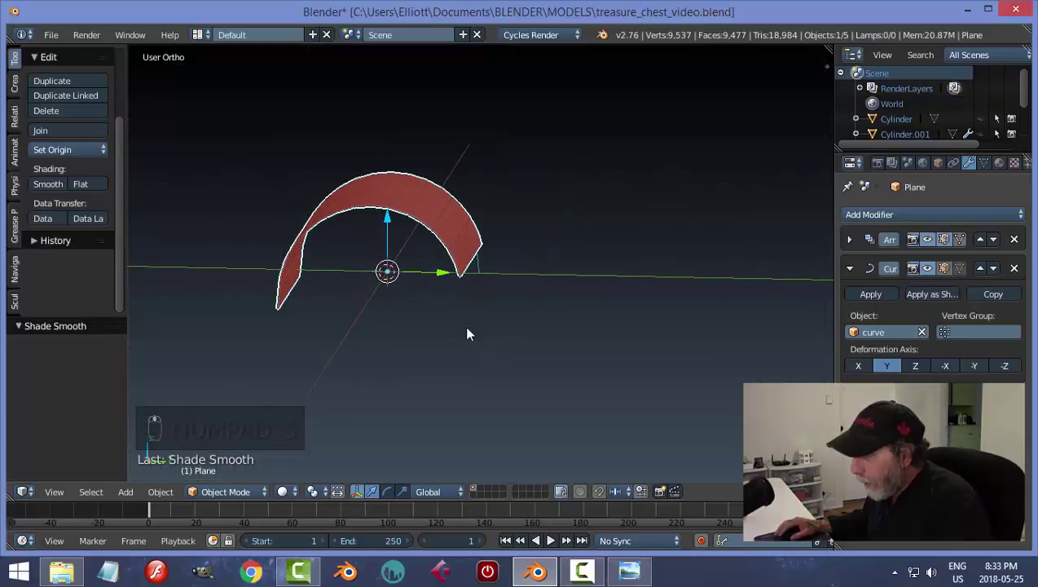
left_click_drag(440, 274, 453, 280)
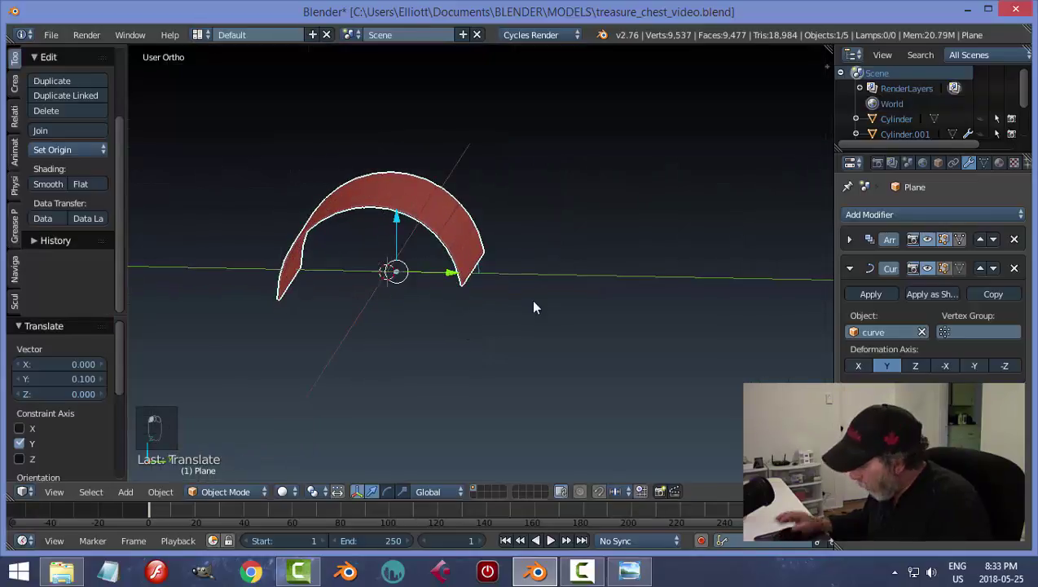
key("KP_3")
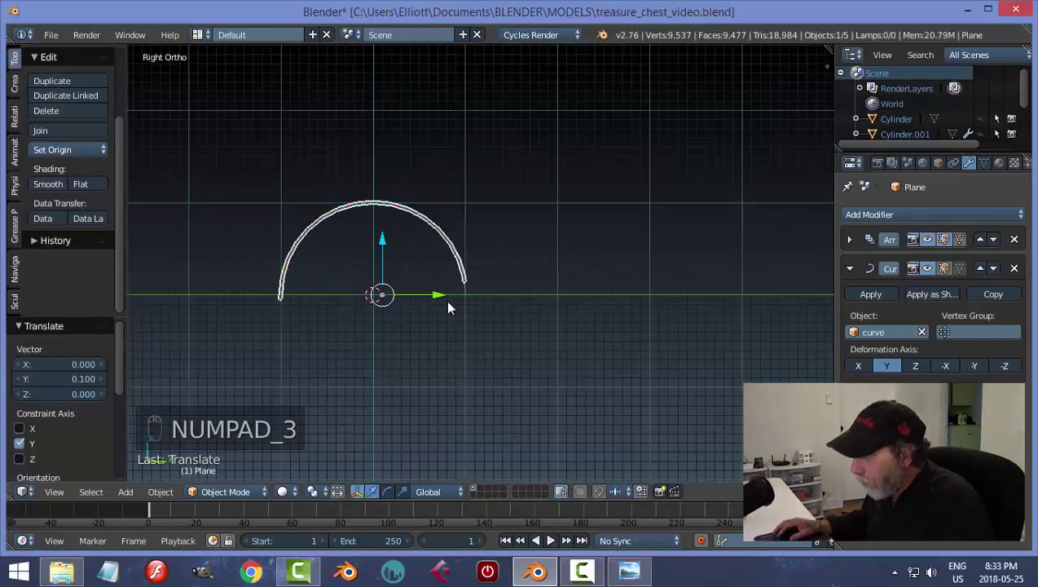
left_click_drag(438, 294, 432, 338)
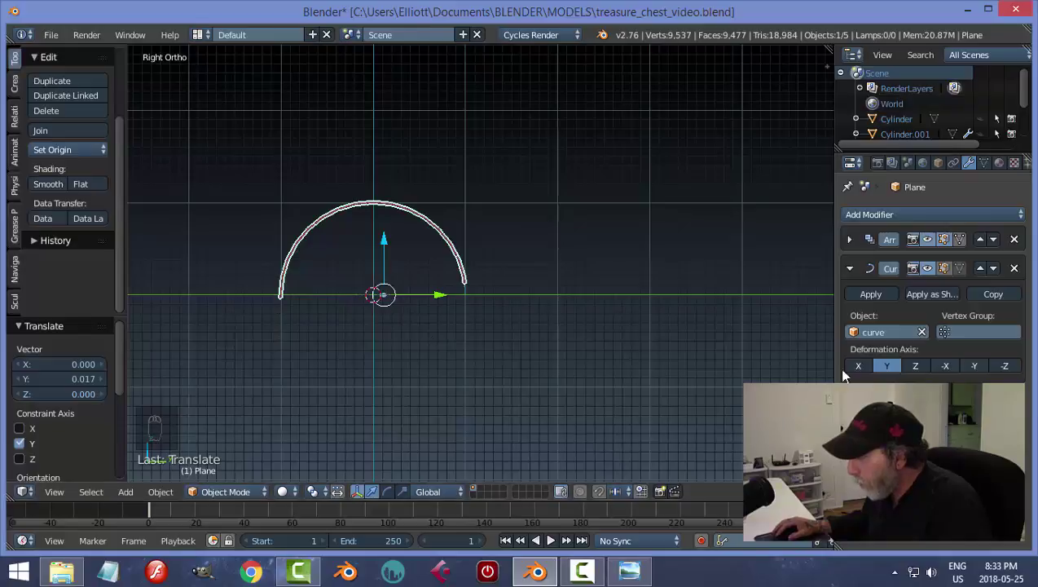
left_click_drag(440, 295, 447, 297)
Step: Unhide all the hidden lid parts around the curved boards
key("alt+h")
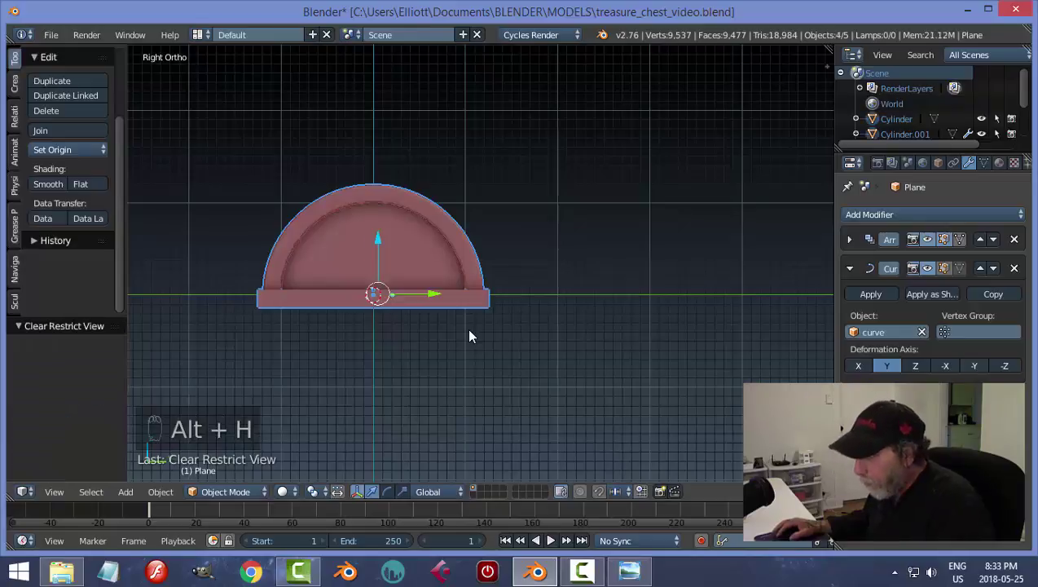
middle_click_drag(475, 338, 546, 366)
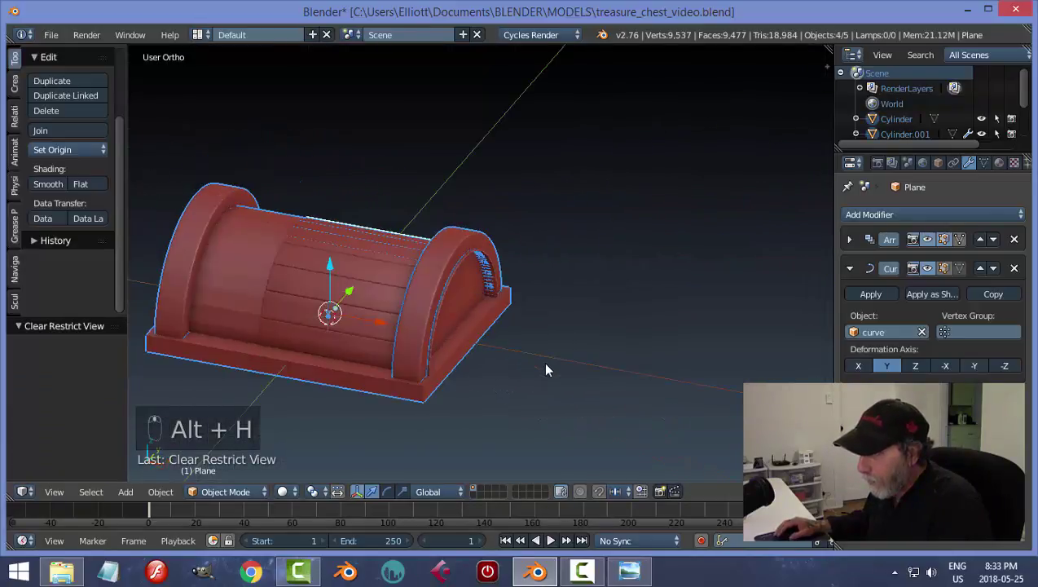
middle_click_drag(407, 343, 393, 317)
left_click_drag(346, 265, 344, 260)
key("ctrl+z")
key("ctrl+z")
key("ctrl+z")
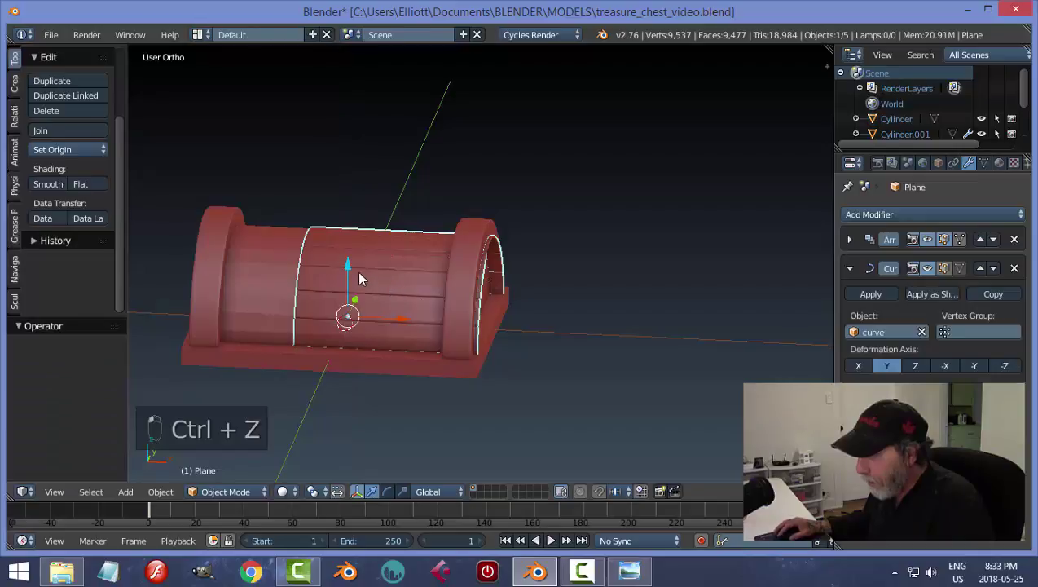
Step: Move the curved boards about 0.63 along Z to center them lengthwise between the lid's two end arches
left_click_drag(344, 261, 346, 216)
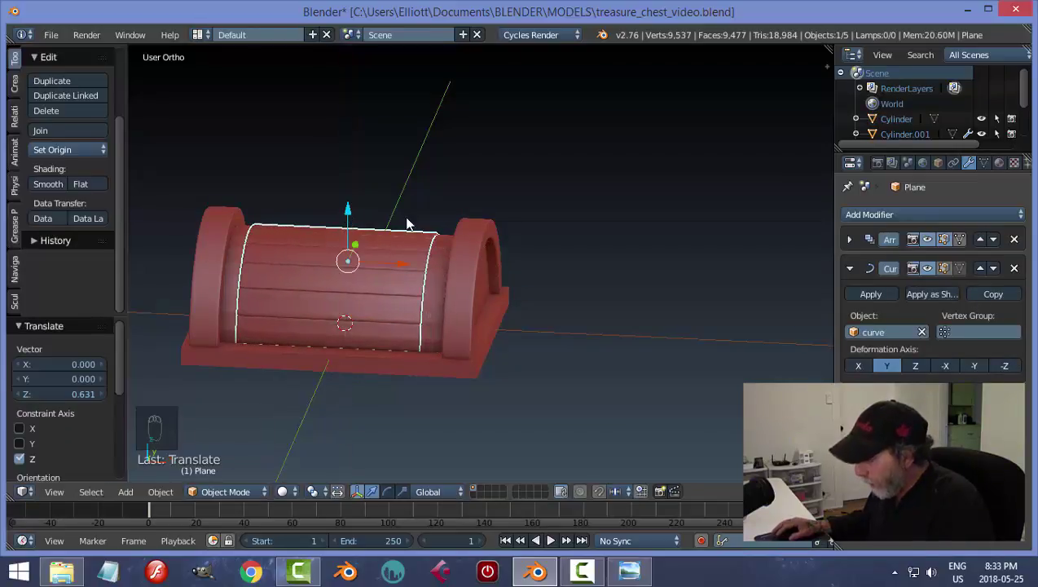
key("KP_1")
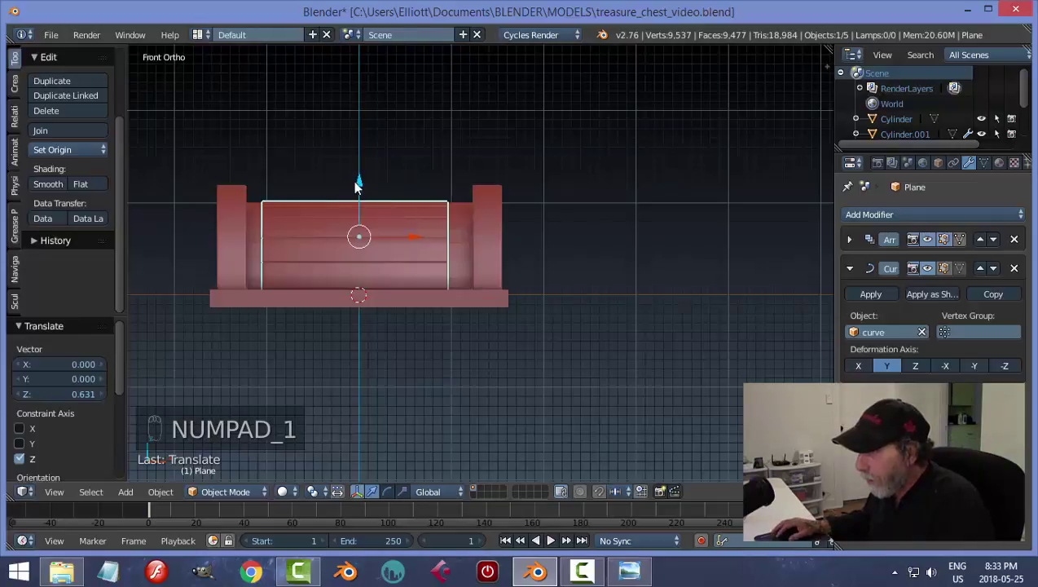
middle_click_drag(562, 278, 322, 306)
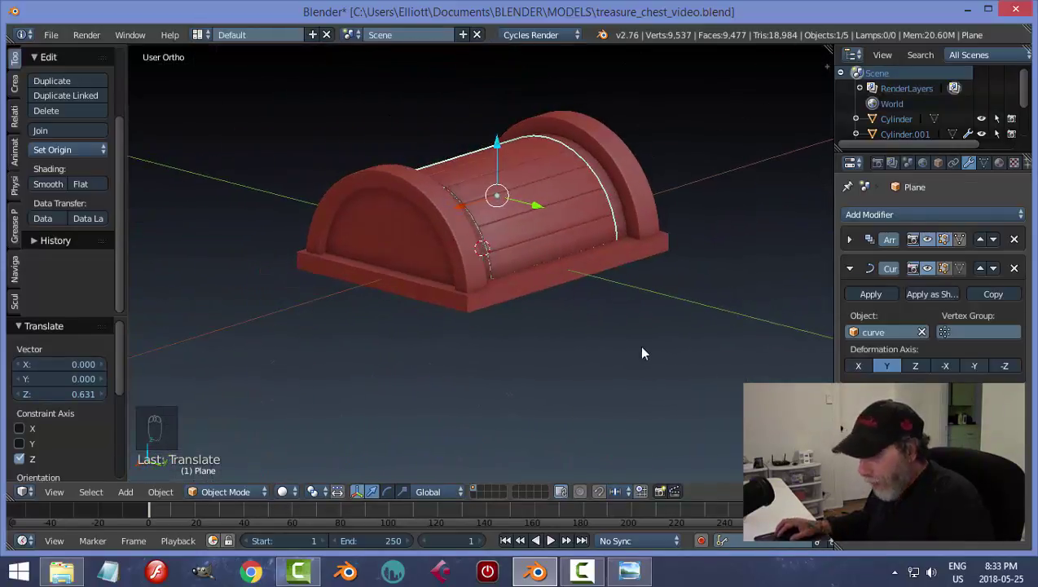
Step: Examine how the curved boards fit against the lid's end arches and base from close up and several angles
key("a")
scroll(640, 346, "up", 4)
scroll(641, 346, "up", 3)
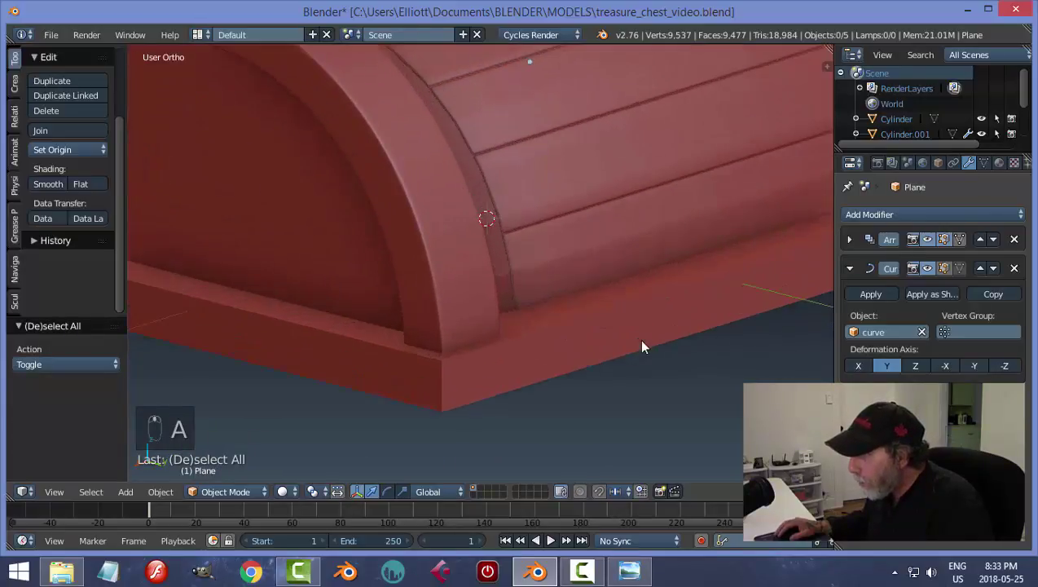
scroll(638, 343, "down", 6)
mouse_move(398, 317)
middle_mouse_down()
mouse_move(636, 310)
mouse_move(557, 336)
mouse_move(419, 320)
middle_mouse_up()
right_click(515, 206)
middle_click_drag(563, 359, 559, 328)
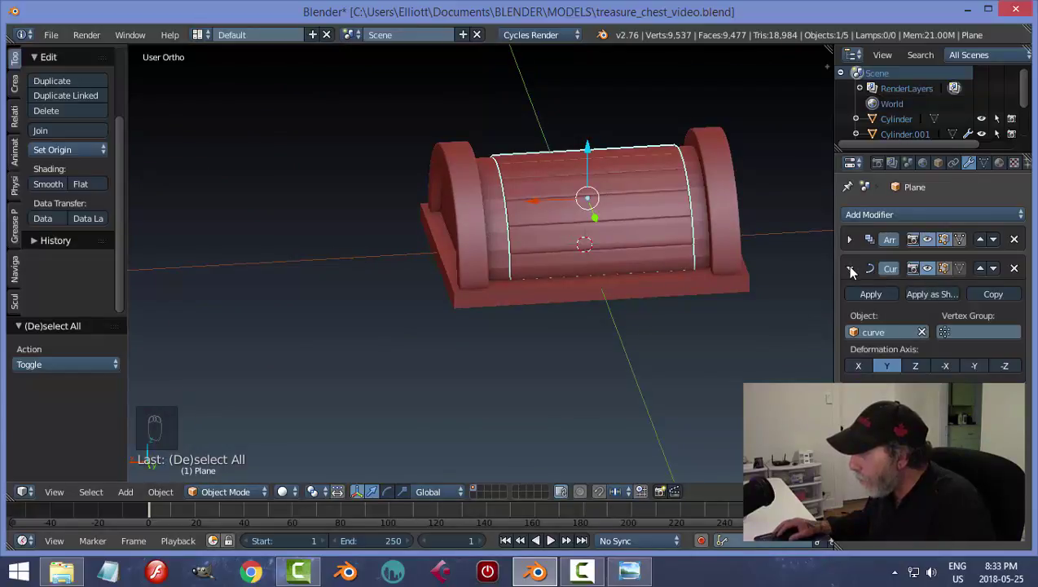
middle_click_drag(542, 327, 514, 290)
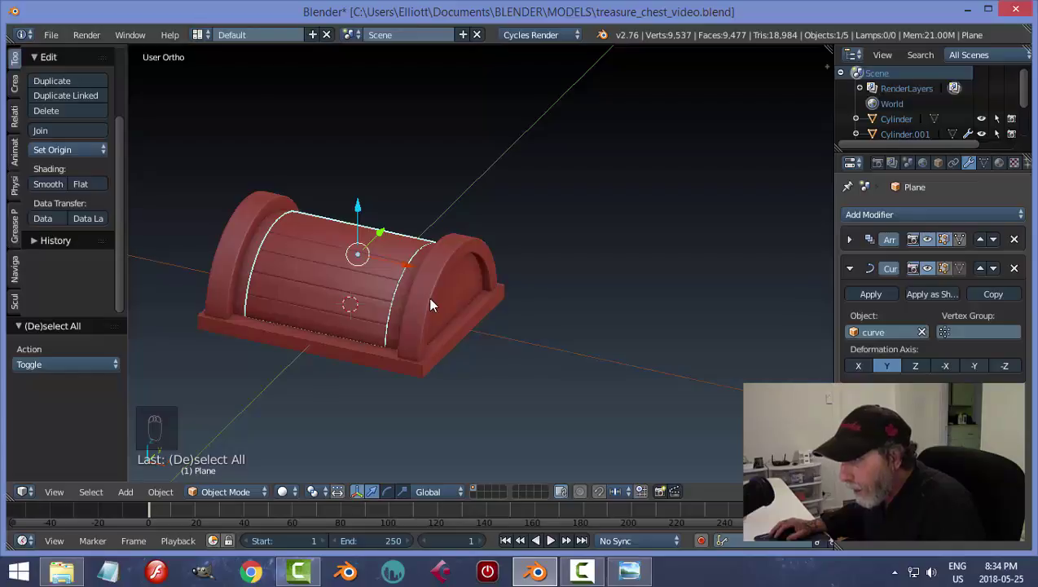
Step: Apply the Array and Curve modifiers on the curved boards
left_click(850, 268)
left_click(849, 238)
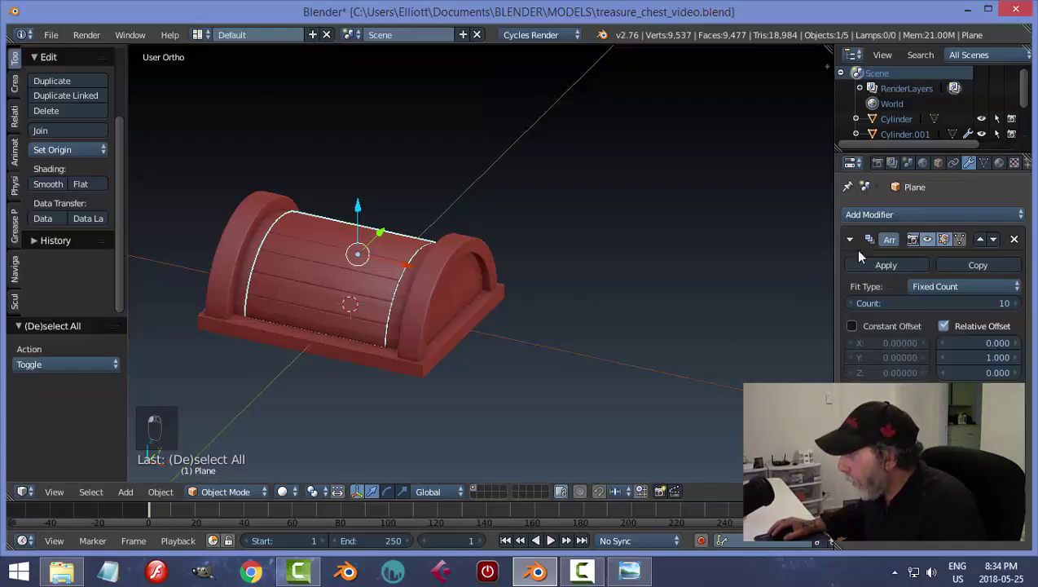
left_click(867, 264)
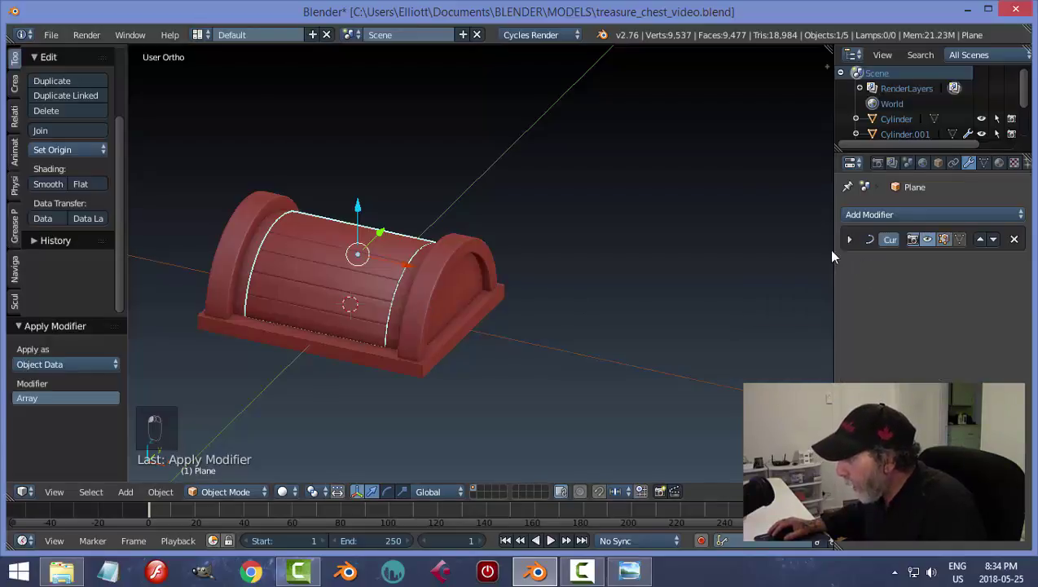
left_click(850, 240)
left_click(864, 261)
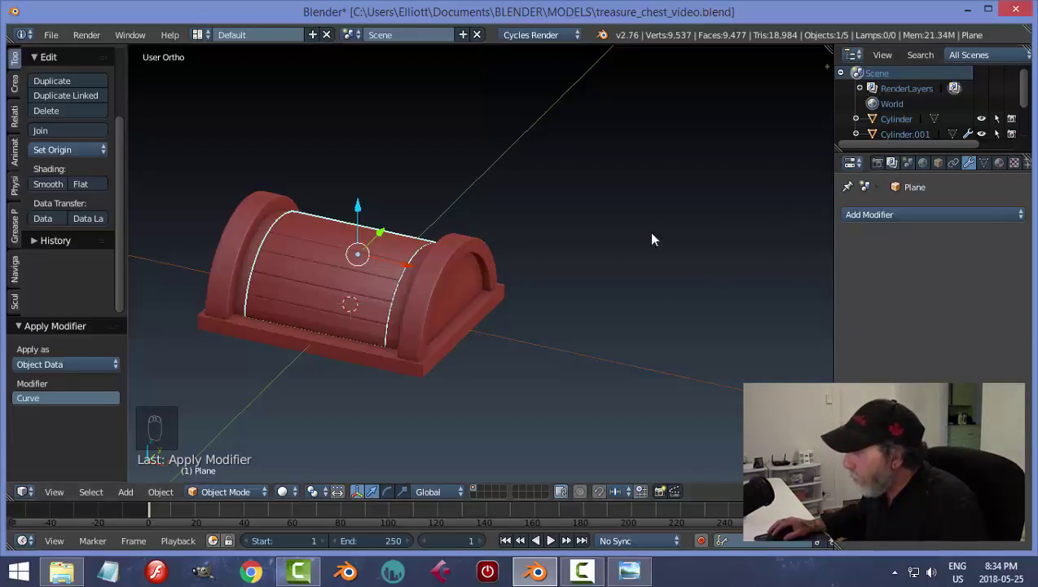
Step: Scale the curved boards along X by about 1.354 so they span the full gap between the end arches
middle_click_drag(358, 323, 431, 324)
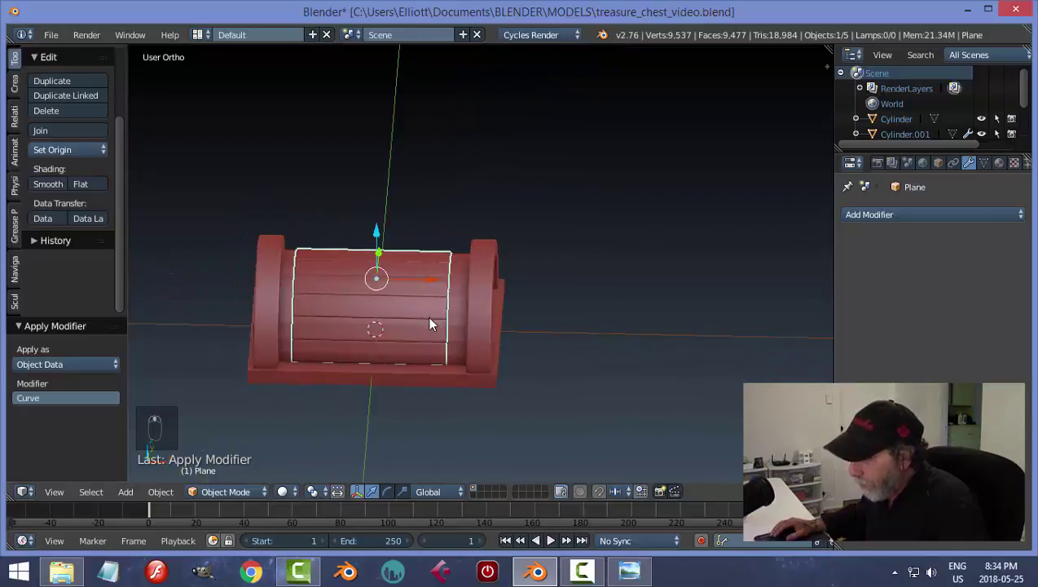
key("s")
key("x")
left_click(570, 330)
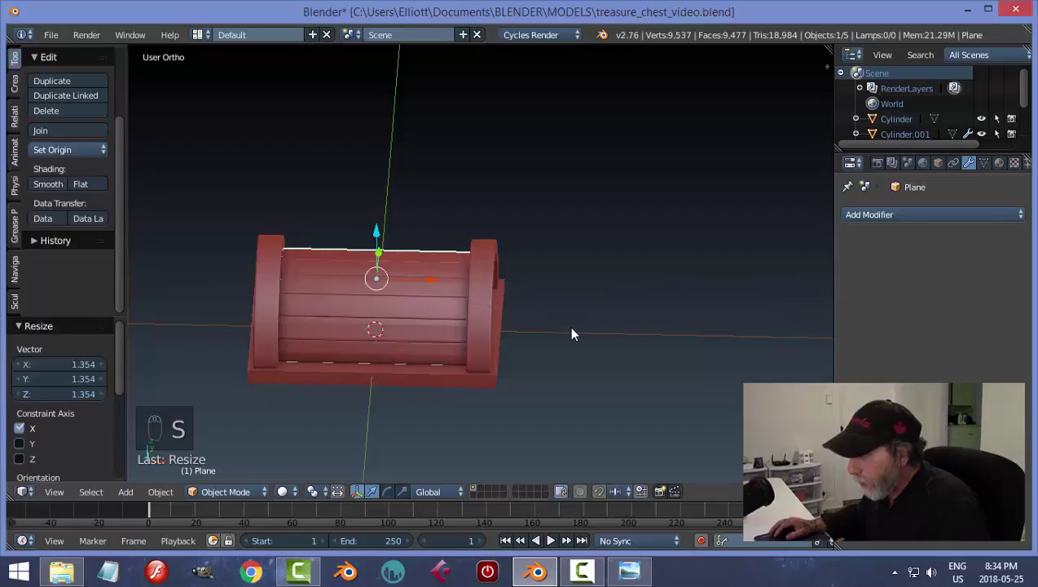
Step: Examine the assembled lid with its planks from the end and both sides
key("a")
scroll(633, 313, "down", 3)
middle_click_drag(632, 313, 465, 254)
scroll(484, 322, "up", 3)
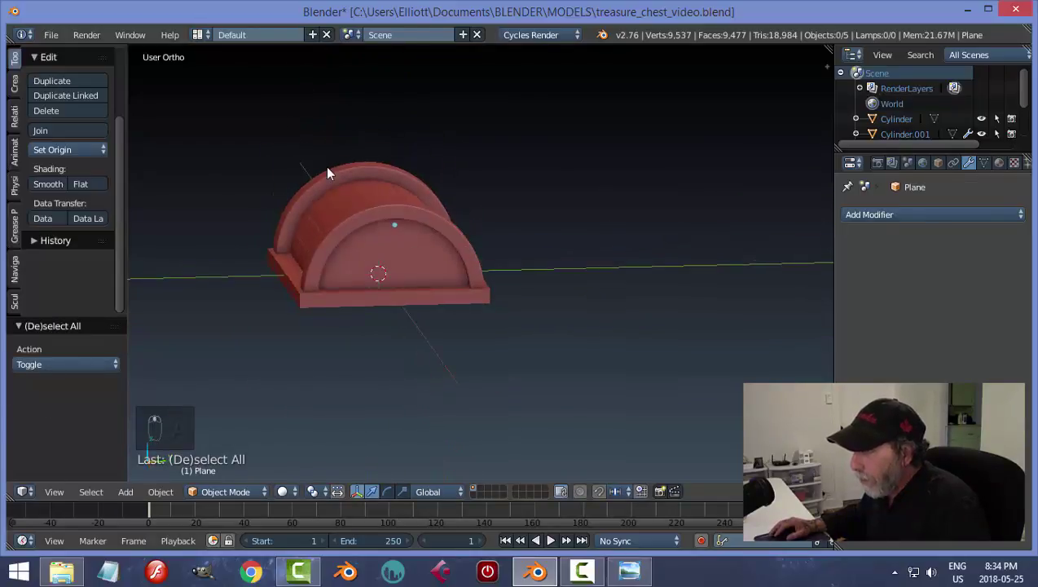
middle_click_drag(364, 235, 501, 285)
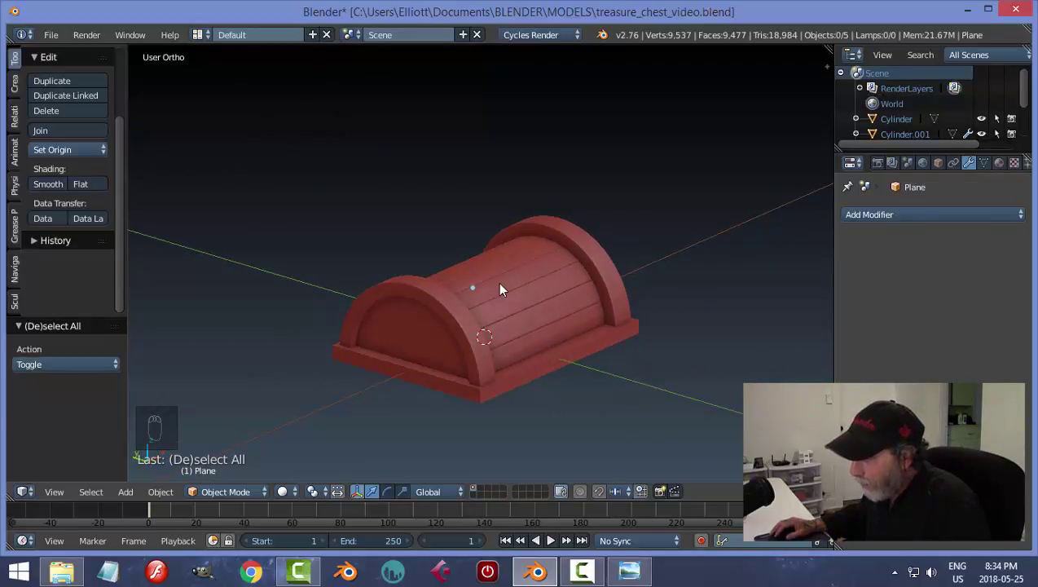
middle_click_drag(650, 291, 507, 281)
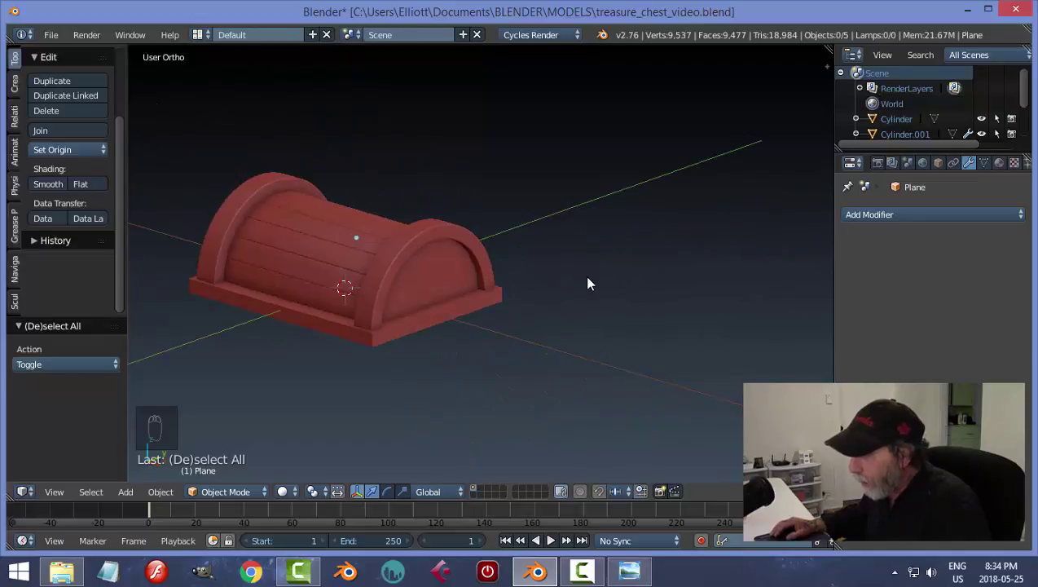
middle_click_drag(579, 291, 553, 310)
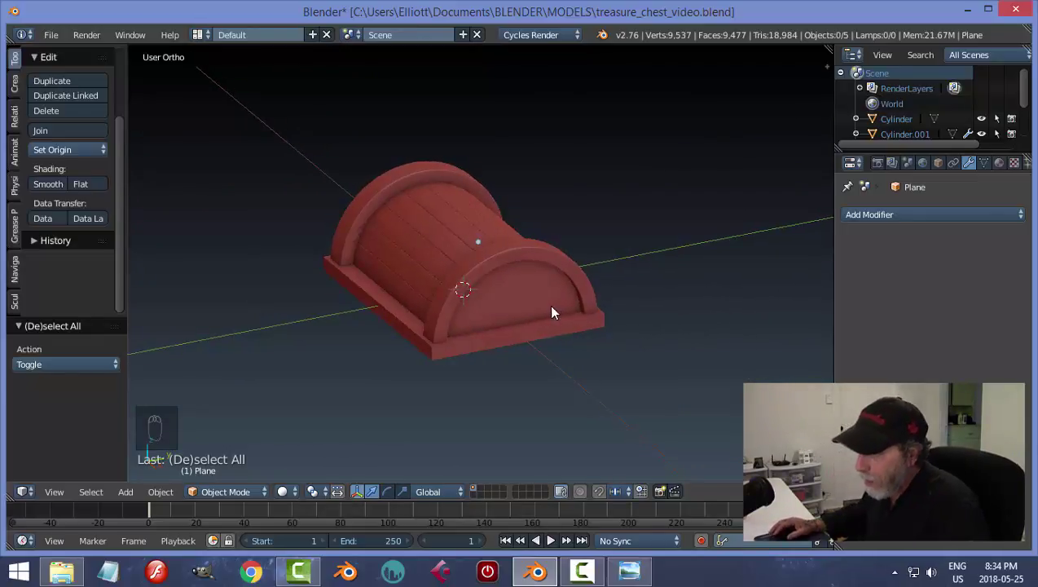
middle_click_drag(454, 275, 569, 336)
Step: Save the treasure chest file and leave all objects deselected
key("ctrl+s")
left_click(480, 296)
right_click(491, 293)
key("a")
scroll(574, 333, "down", 2)
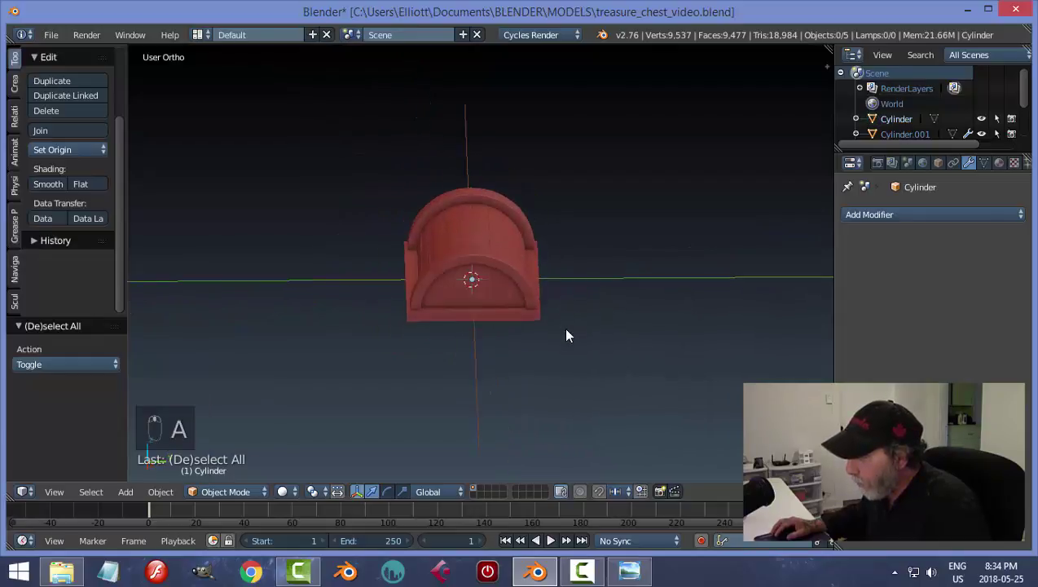
Step: Hide the curved planks to expose the lid's cylinder underneath
scroll(569, 322, "up", 4)
scroll(554, 303, "down", 2)
right_click(515, 234)
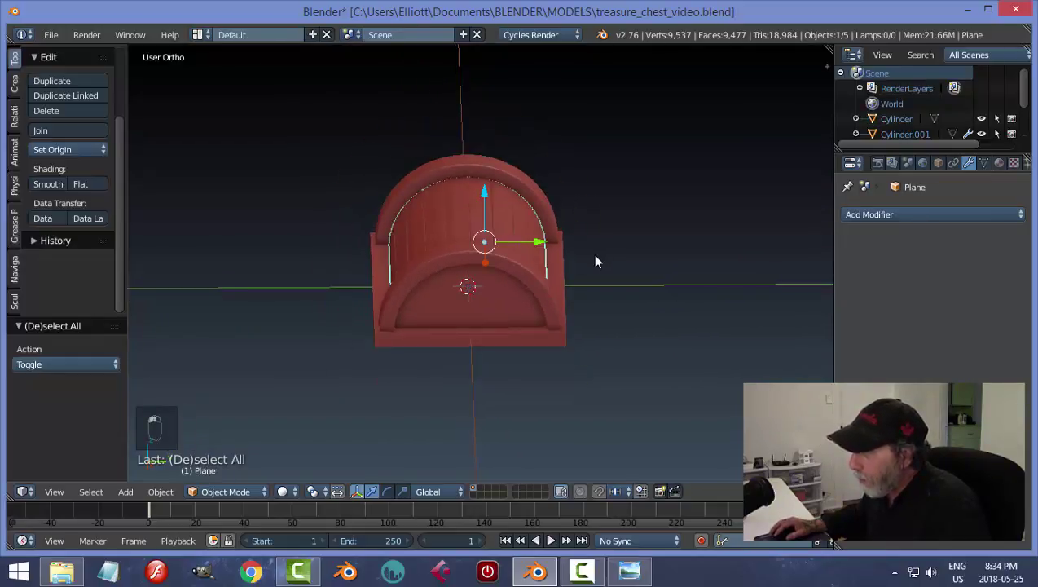
key("h")
middle_click_drag(577, 282, 534, 258)
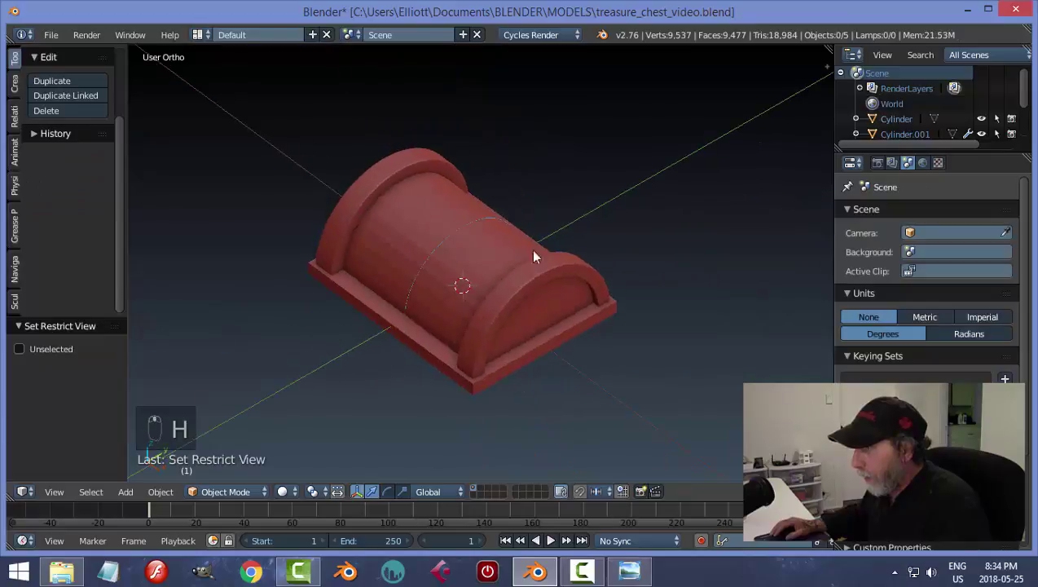
Step: Delete the leftover guide curve that arches around the middle of the lid's cylinder
right_click(443, 236)
right_click(441, 250)
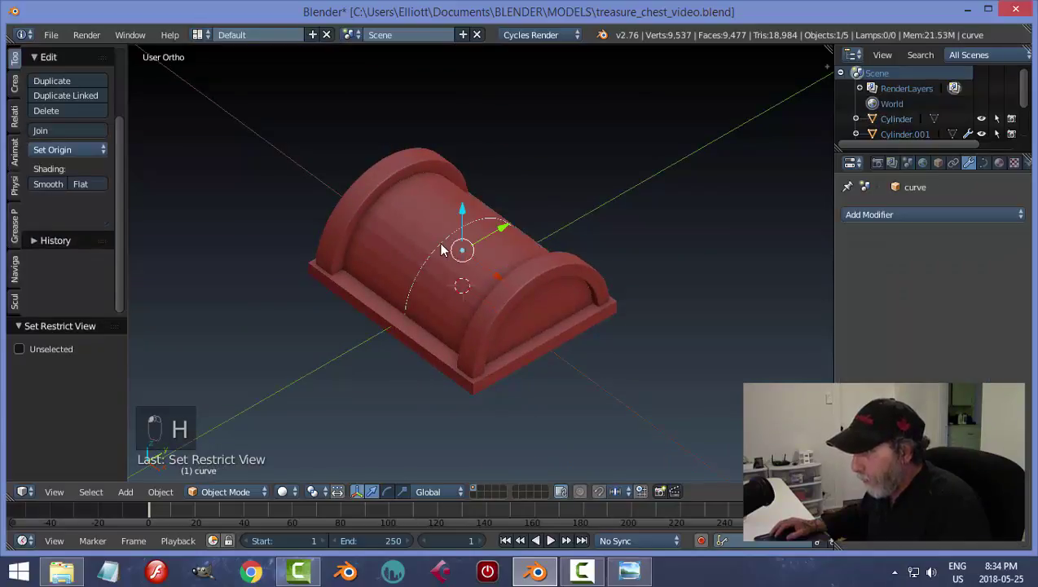
key("x")
left_click(441, 245)
middle_click_drag(522, 276, 472, 299)
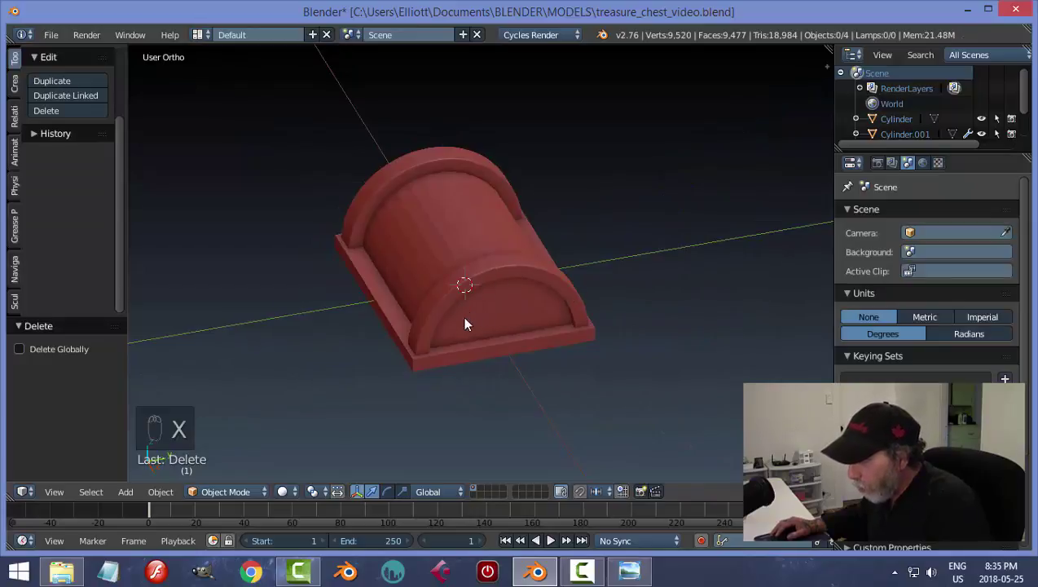
Step: Unhide the lid's curved planks and leave all objects deselected
right_click(457, 229)
key("a")
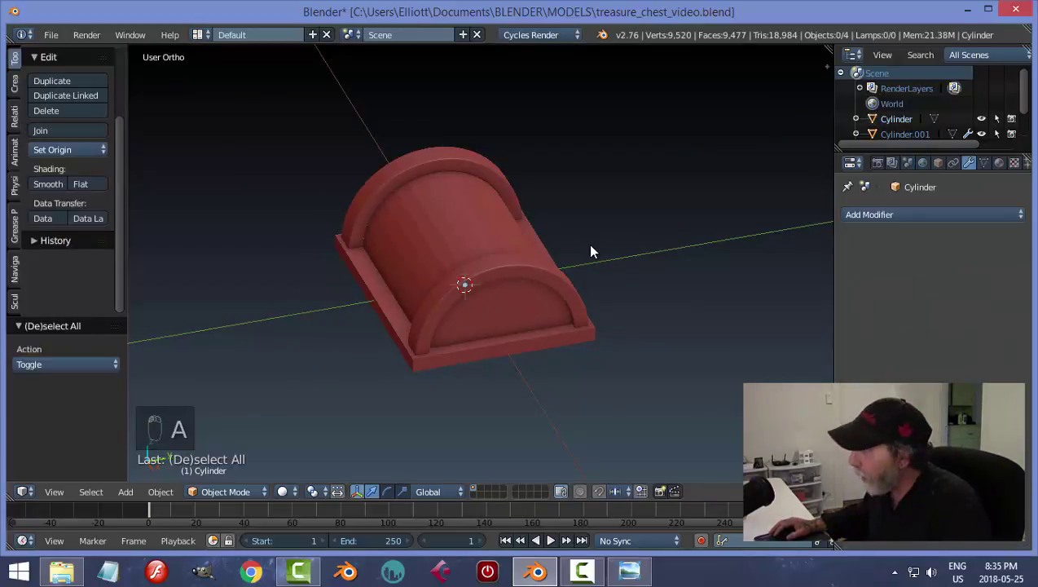
middle_click_drag(604, 253, 635, 250)
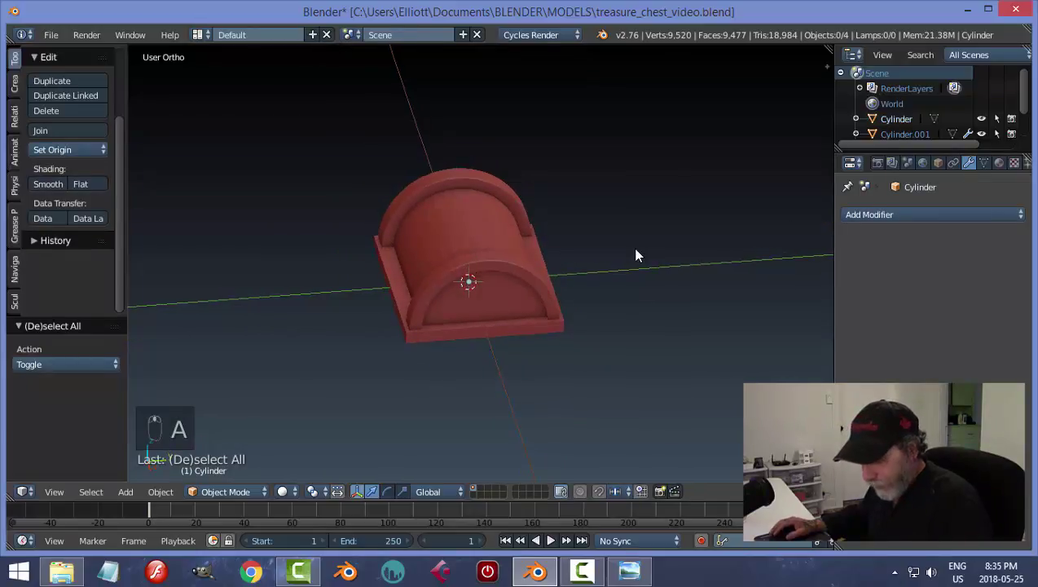
key("alt+h")
key("a")
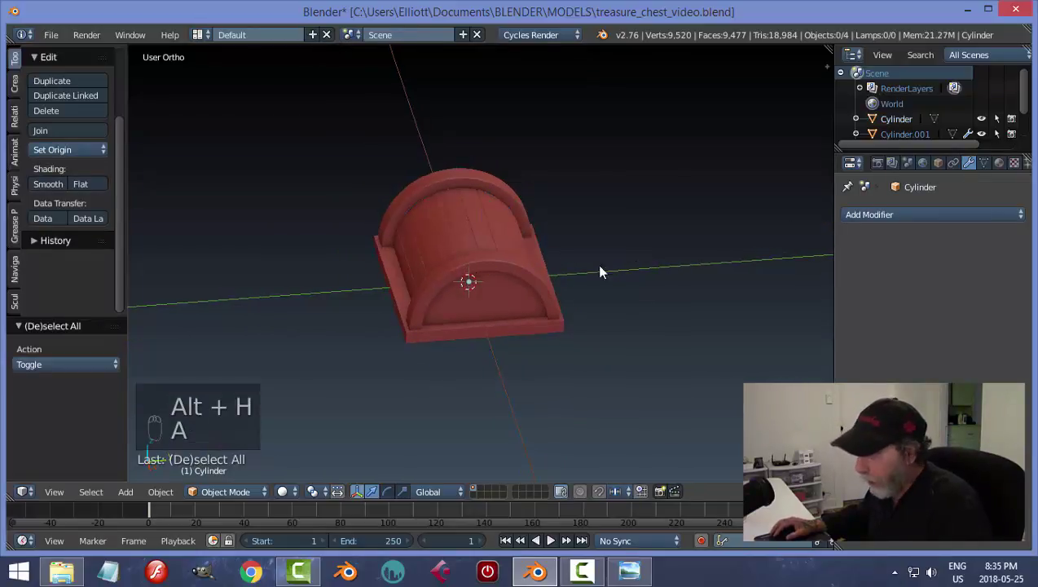
scroll(571, 269, "up", 2)
middle_click_drag(562, 261, 641, 246)
right_click(531, 250)
key("alt+s")
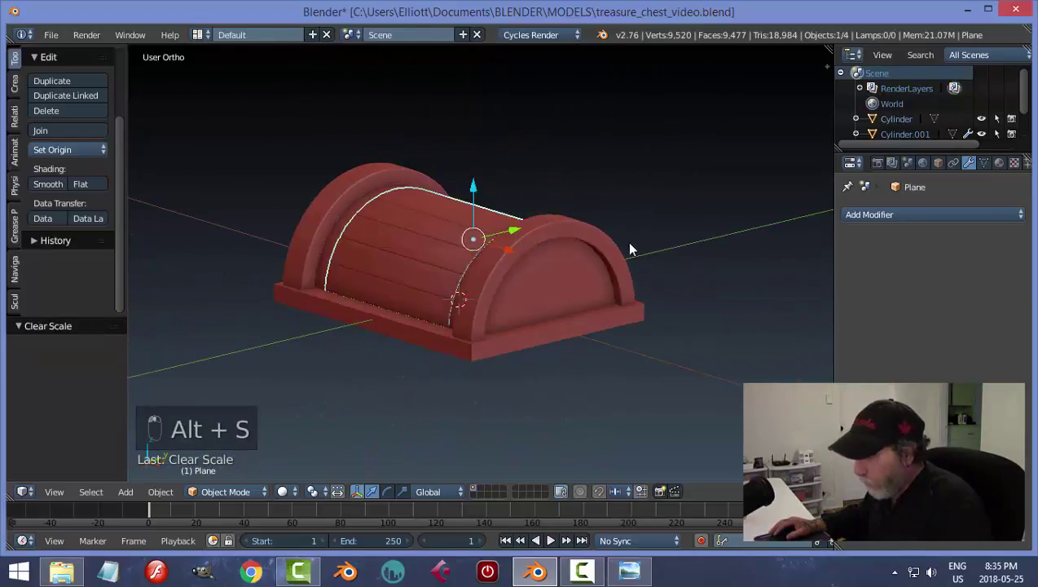
key("Escape")
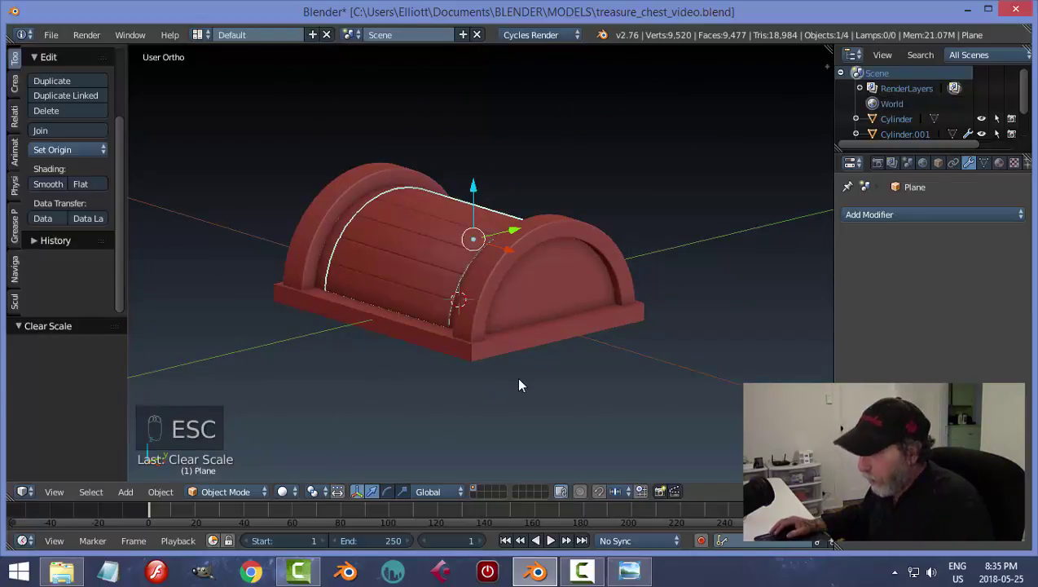
key("ctrl+z")
Step: Deselect everything and save the treasure chest file
key("a")
scroll(443, 350, "down", 2)
middle_click_drag(443, 351, 510, 335)
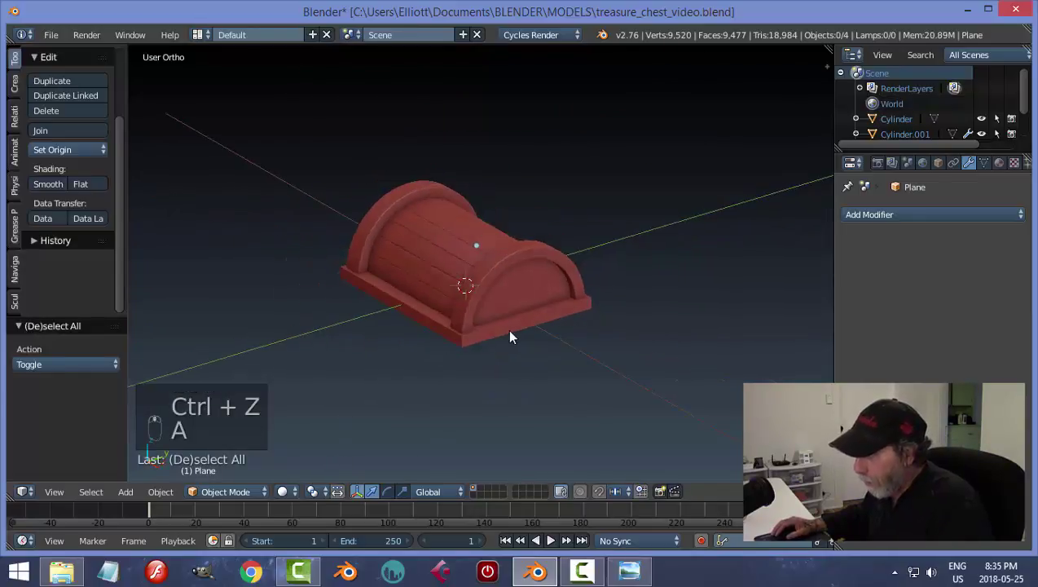
key("ctrl+s")
middle_click_drag(572, 349, 509, 296)
right_click(558, 293)
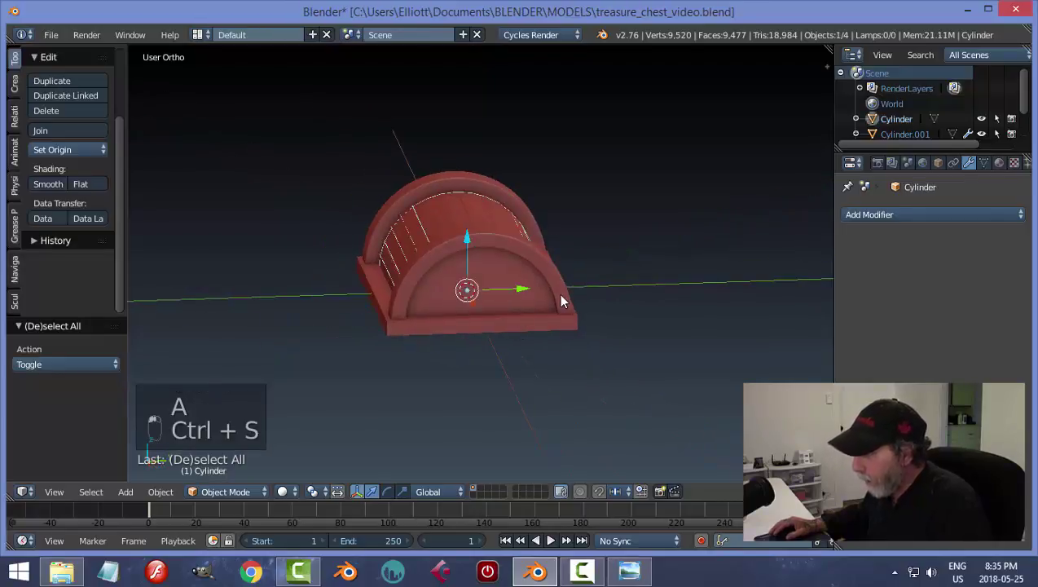
key("Tab")
left_click(650, 295)
key("Tab")
key("Tab")
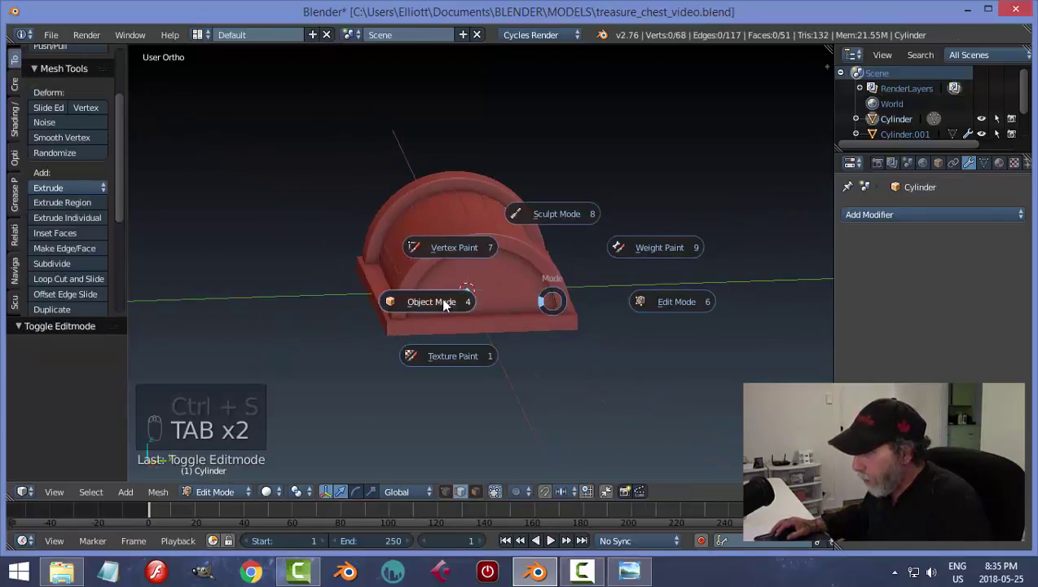
Step: Hide the curved planks again so the cylinder beneath can be worked on
middle_click_drag(535, 308, 556, 304)
right_click(482, 233)
key("h")
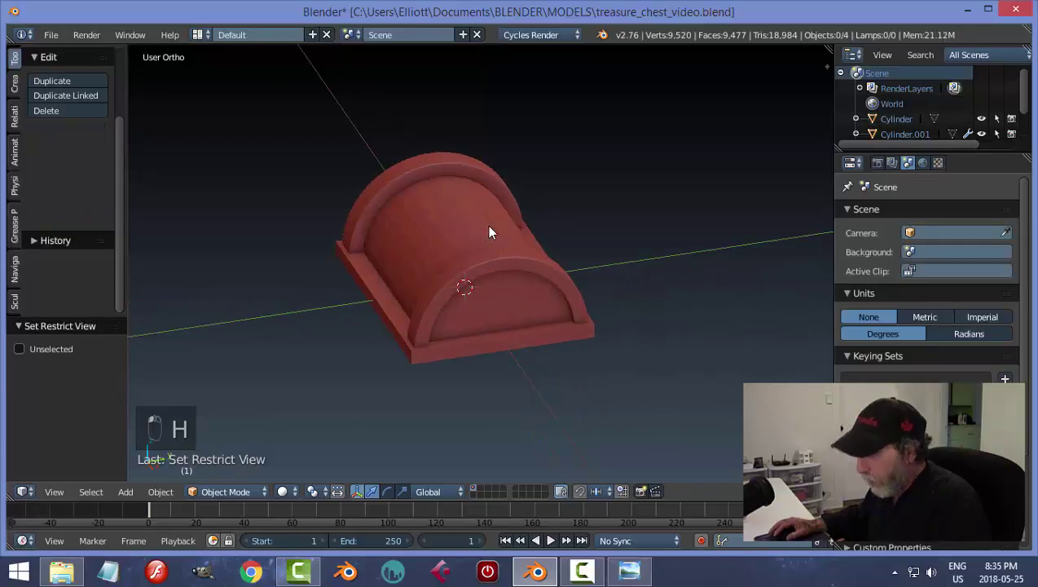
Step: Snap the 3D cursor to the flat end face of the lid's cylinder and return to Object Mode
right_click(547, 298)
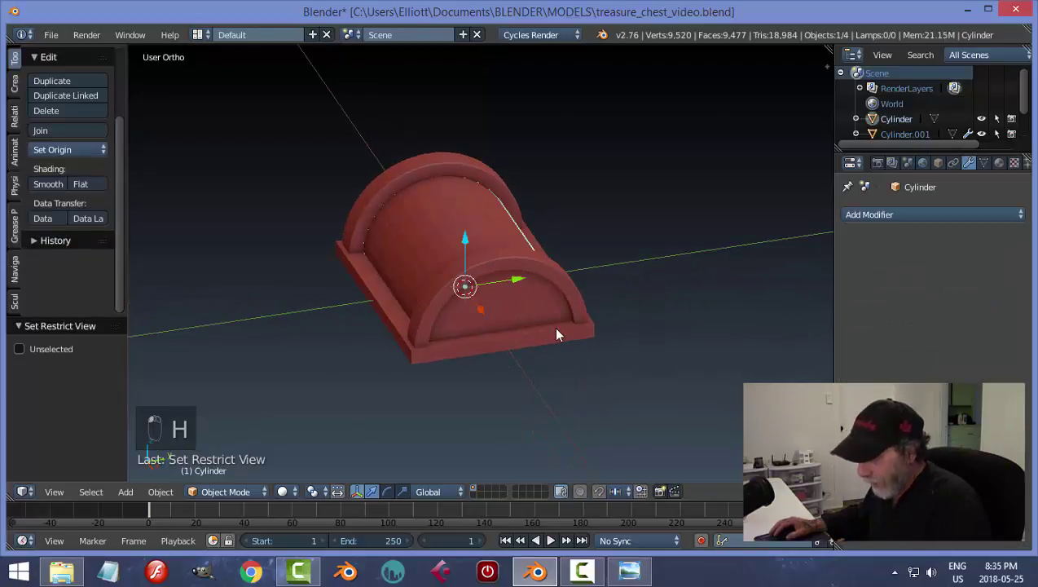
key("Tab")
key("ctrl+Tab")
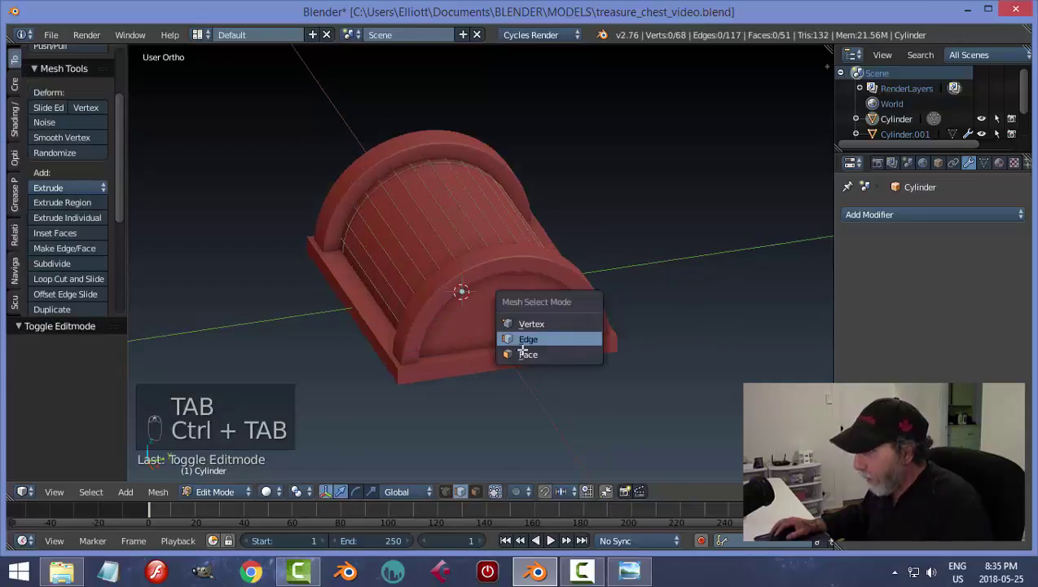
left_click(525, 354)
right_click(568, 336)
middle_click_drag(568, 336, 540, 321)
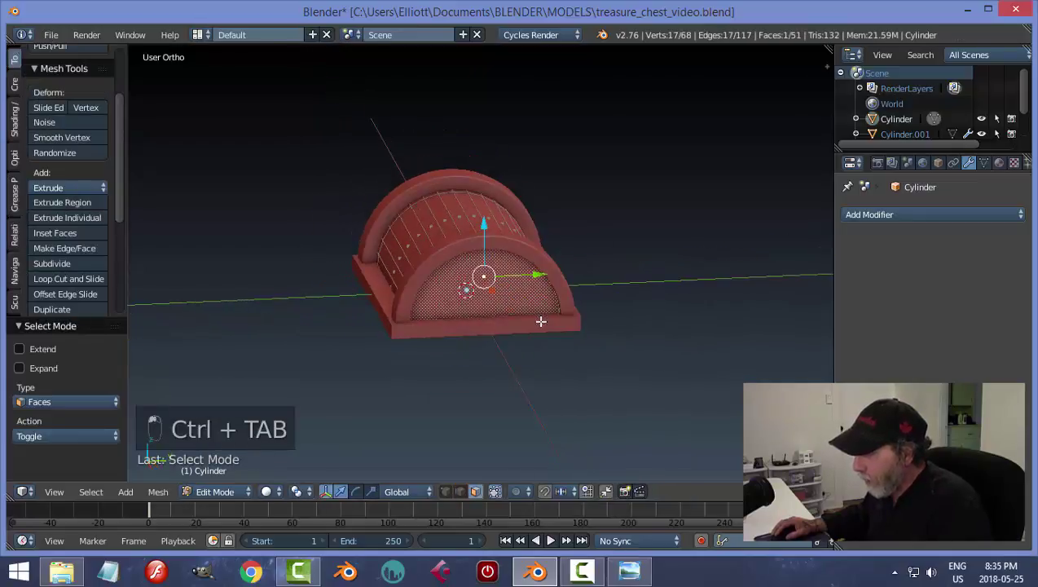
key("shift+s")
left_click(539, 321)
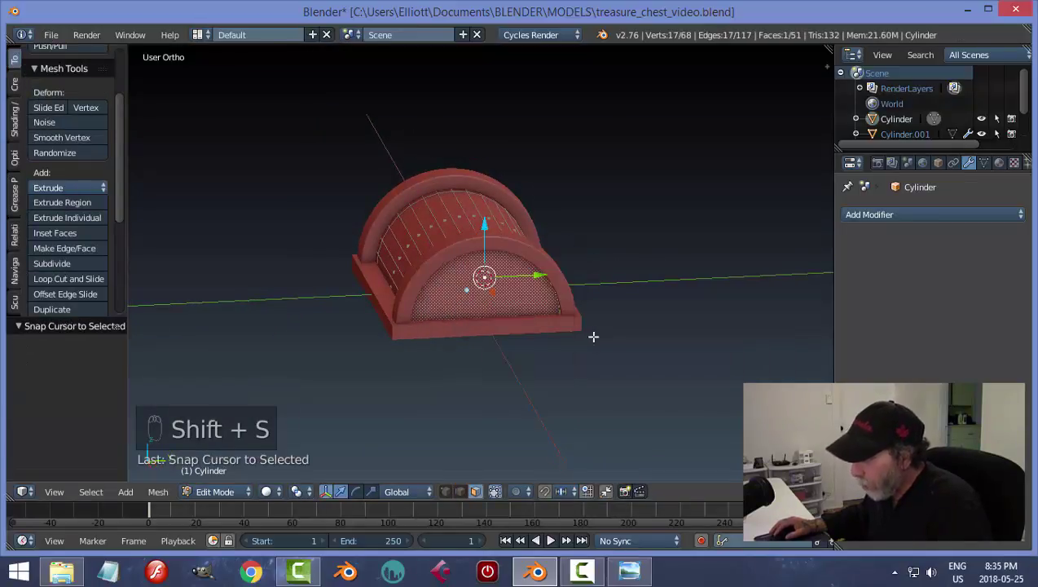
middle_click_drag(540, 305, 495, 315)
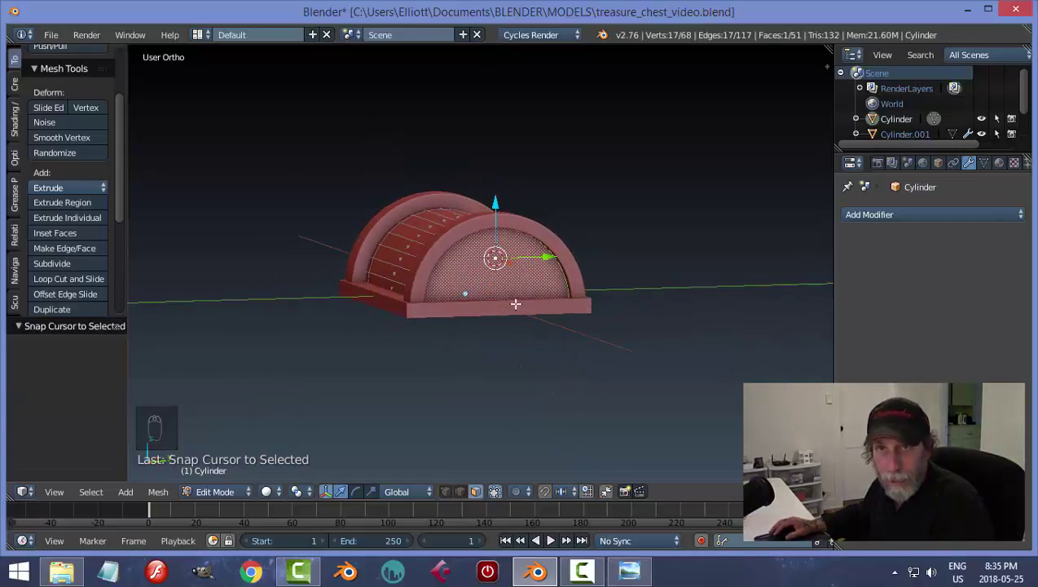
key("a")
key("Tab")
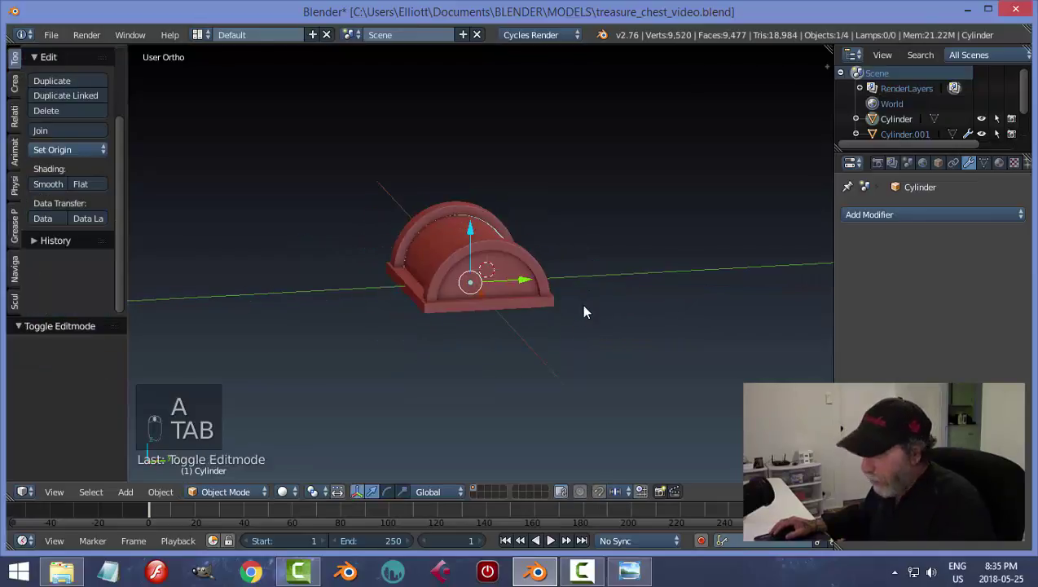
Step: Add a plane at the 3D cursor on the lid's end and rotate it 90 degrees about Y
key("a")
key("a")
middle_click_drag(585, 318, 583, 318)
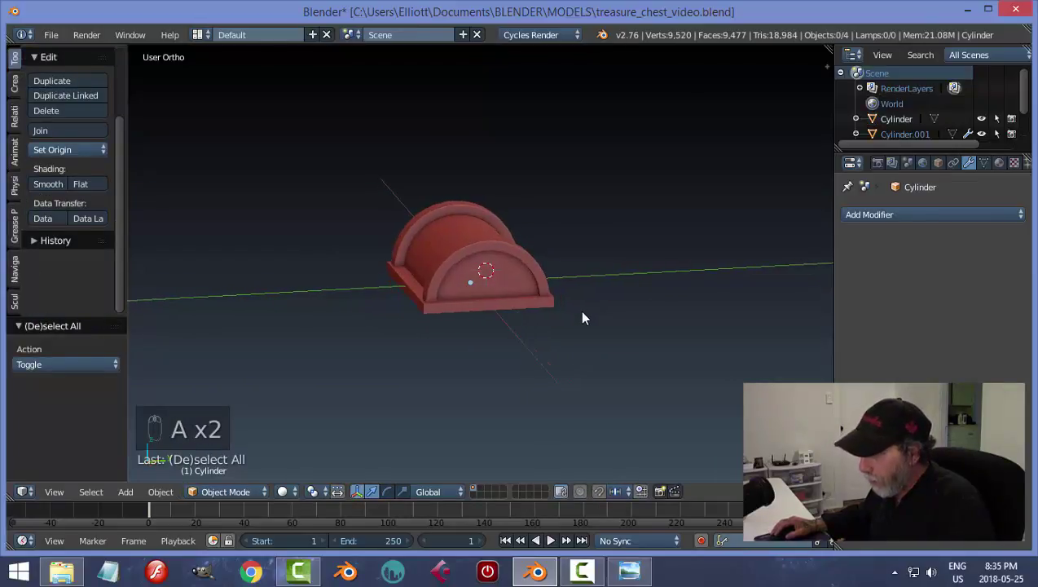
key("shift+a")
mouse_move(582, 303)
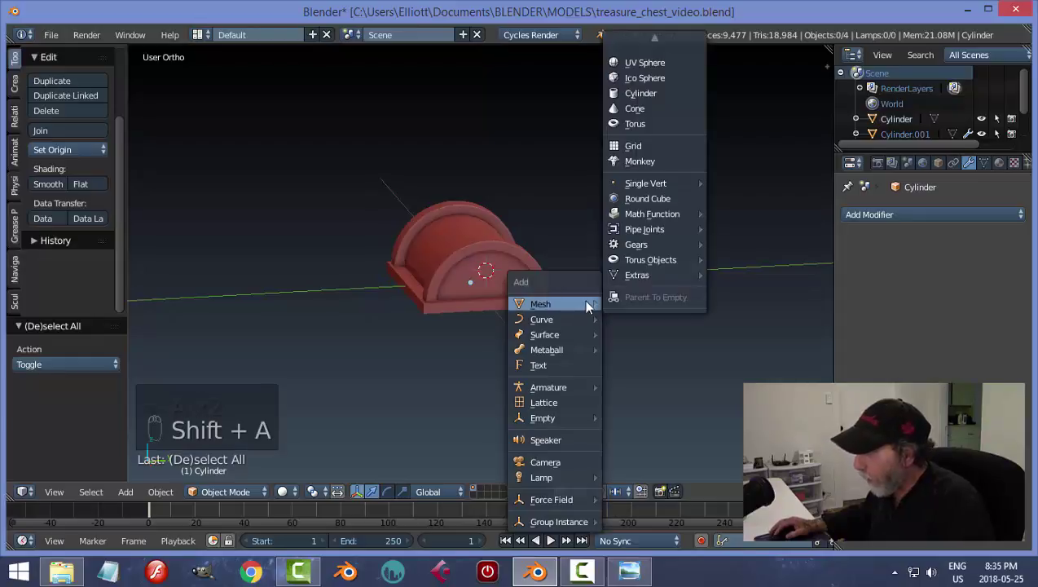
left_click(661, 45)
middle_click_drag(610, 210, 591, 258)
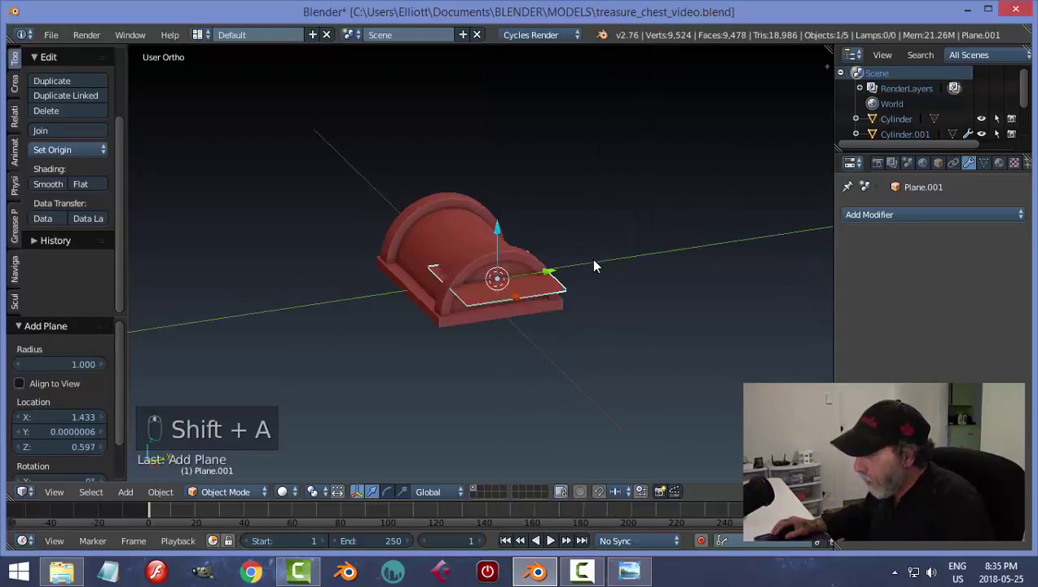
middle_click_drag(494, 290, 553, 302)
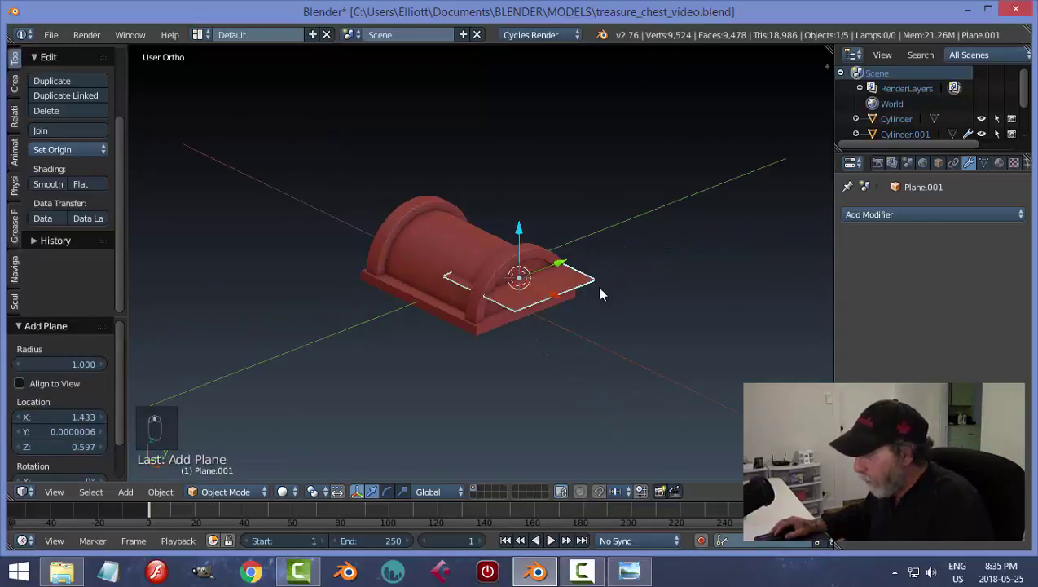
type("ry90")
key("Return")
mouse_move(626, 287)
middle_mouse_down()
mouse_move(641, 319)
mouse_move(607, 282)
middle_mouse_up()
Step: Move the upright plane along X to just outside the lid's end, finishing with a shift of about -0.157
key("g")
key("x")
left_click(571, 303)
left_click_drag(608, 282, 443, 284)
middle_click_drag(592, 320, 572, 325)
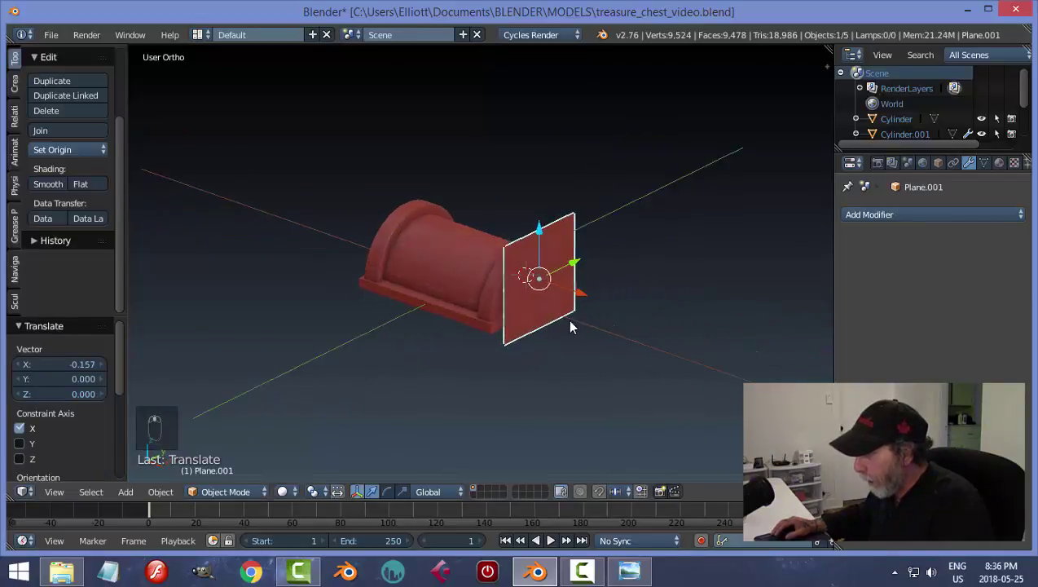
Step: Scale the upright plane along Z to about 0.192 to make a horizontal strip
key("s")
key("z")
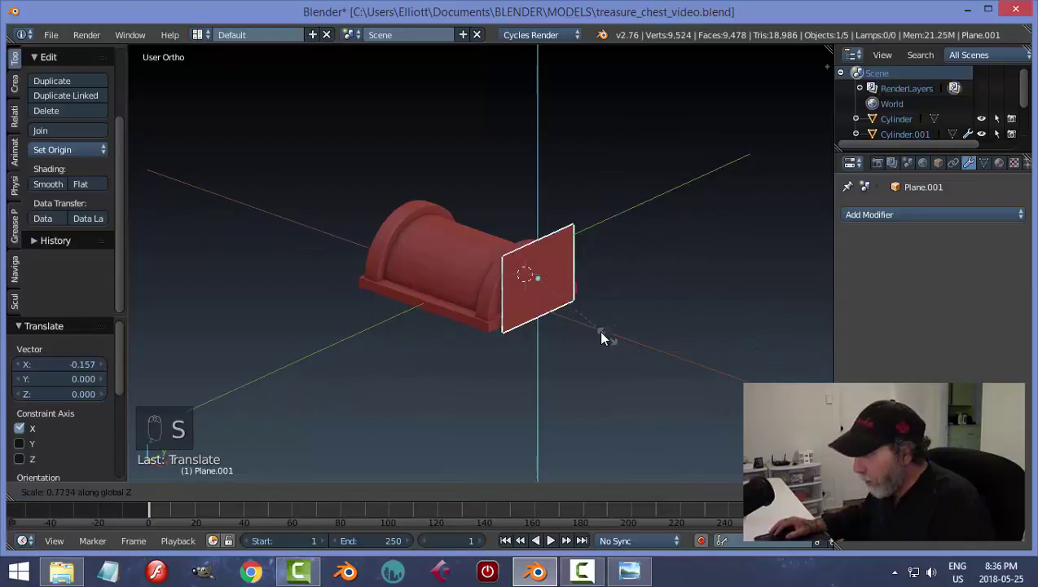
left_click(556, 287)
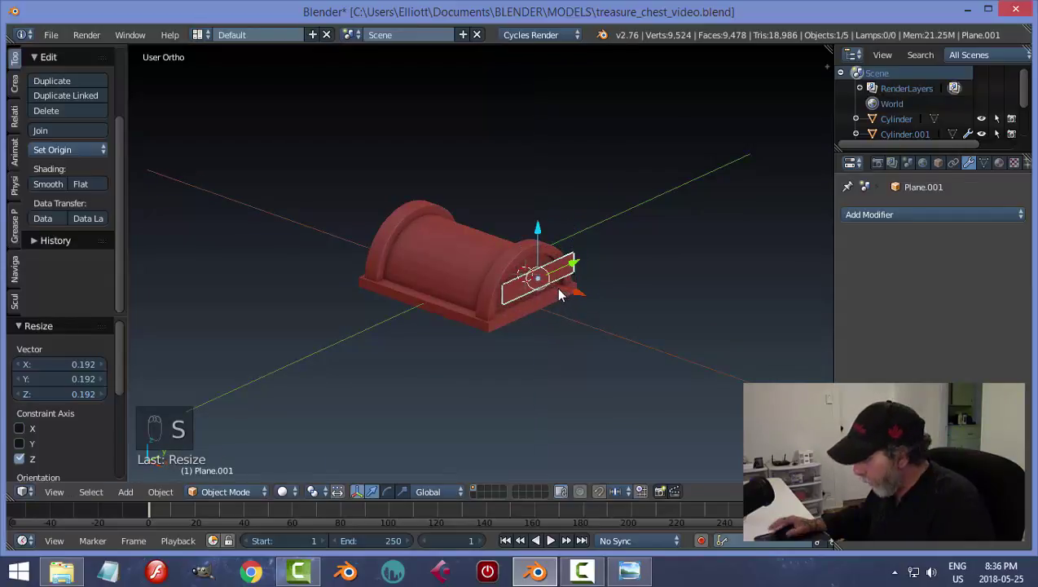
Step: Raise the strip about 0.255 along Z in the right view and reduce its height
key("KP_3")
scroll(559, 290, "up", 4)
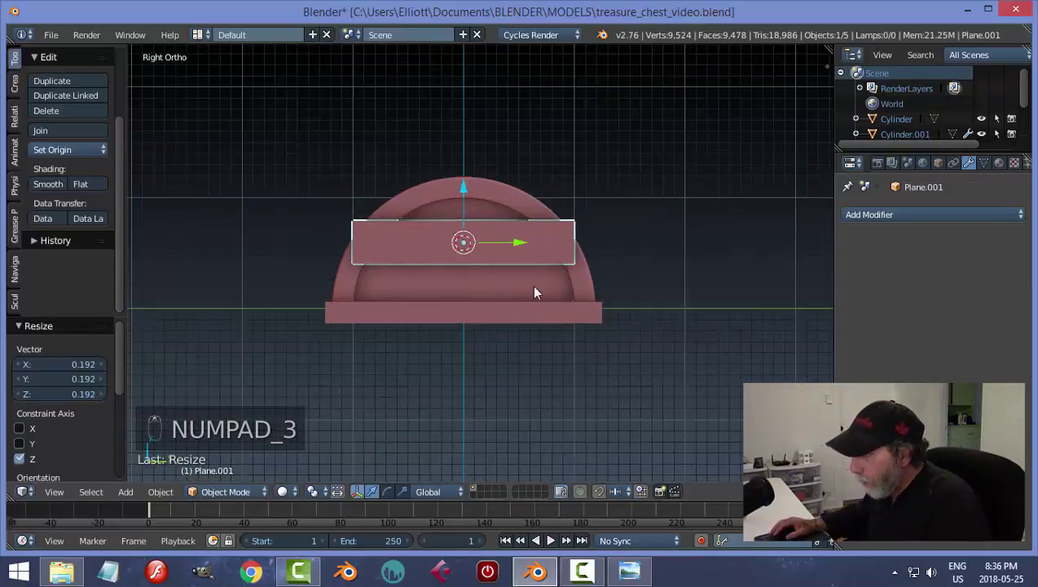
left_click_drag(461, 186, 461, 161)
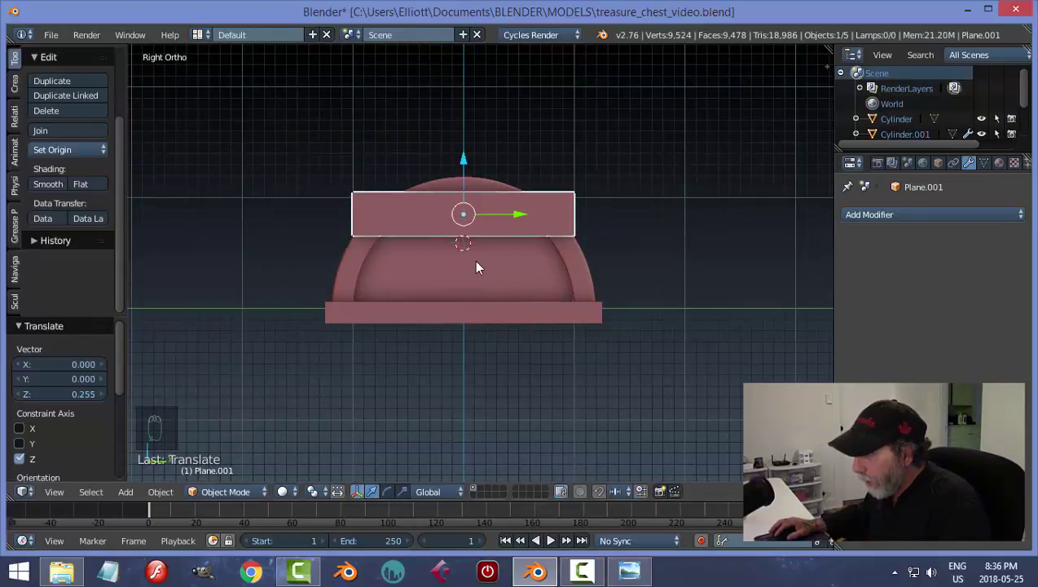
key("s")
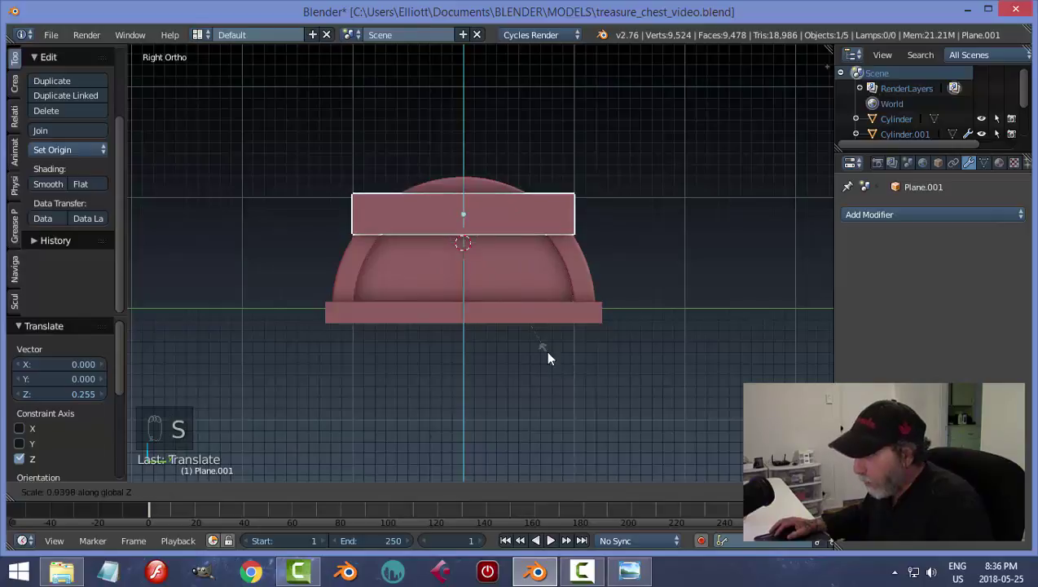
left_click(529, 329)
mouse_move(551, 259)
middle_mouse_down()
mouse_move(550, 270)
mouse_move(549, 259)
middle_mouse_up()
Step: Rescale the strip and reposition it vertically across the arched end, finishing with a Z move of about 0.855
left_click_drag(463, 170, 471, 247)
key("s")
middle_click(572, 324)
left_click(574, 324)
left_click_drag(463, 243, 459, 149)
middle_click_drag(479, 213, 589, 295)
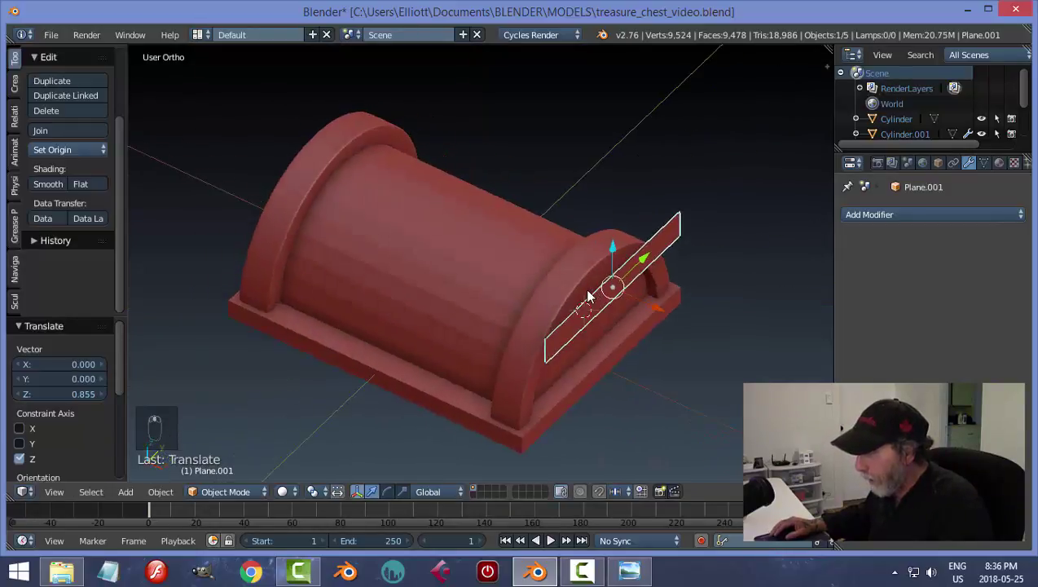
Step: Extrude the strip's face about 0.038 outward along X to give the board thickness
middle_click_drag(711, 308, 540, 322)
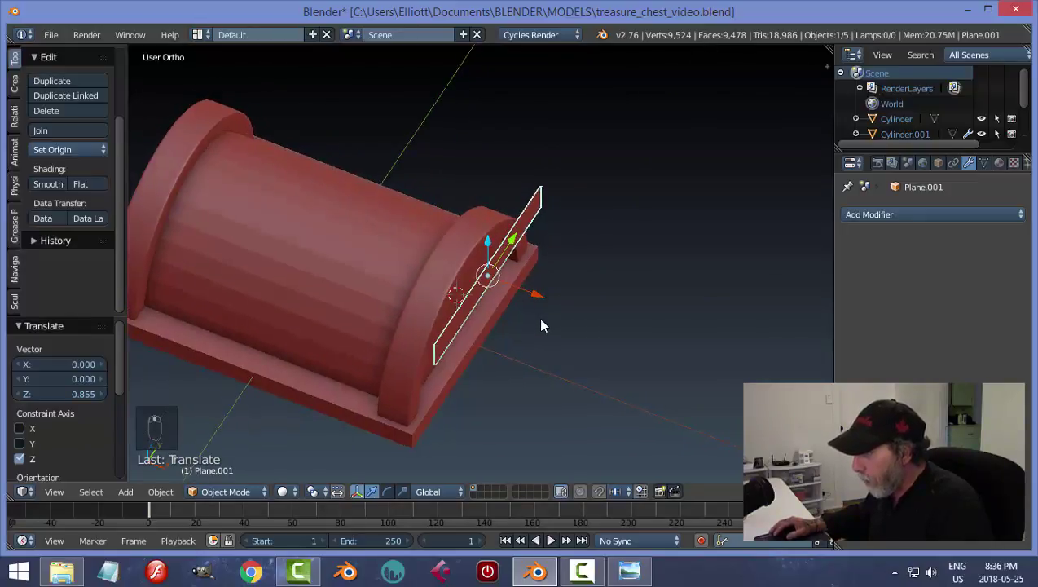
key("Tab")
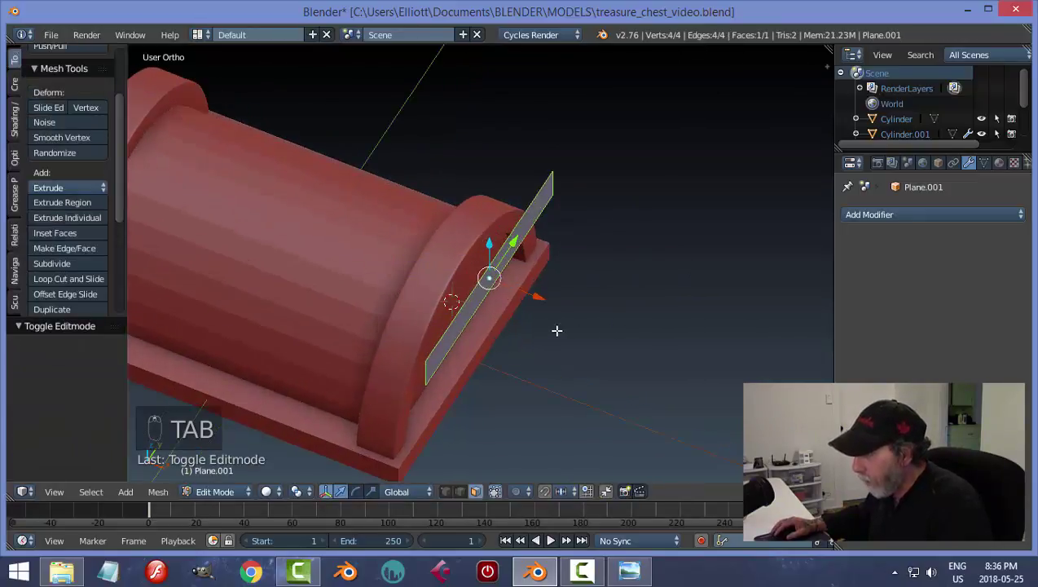
key("e")
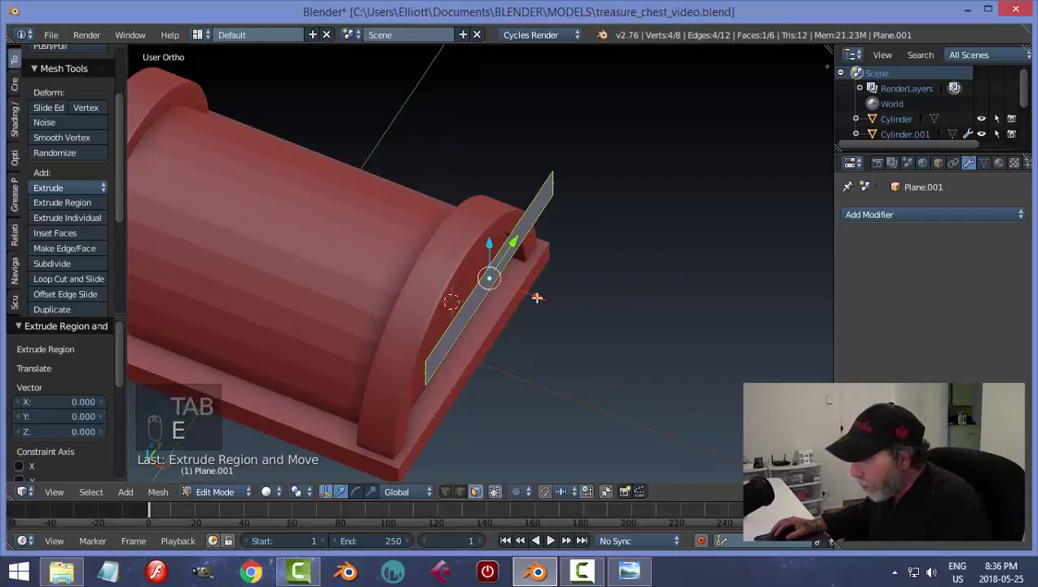
key("e")
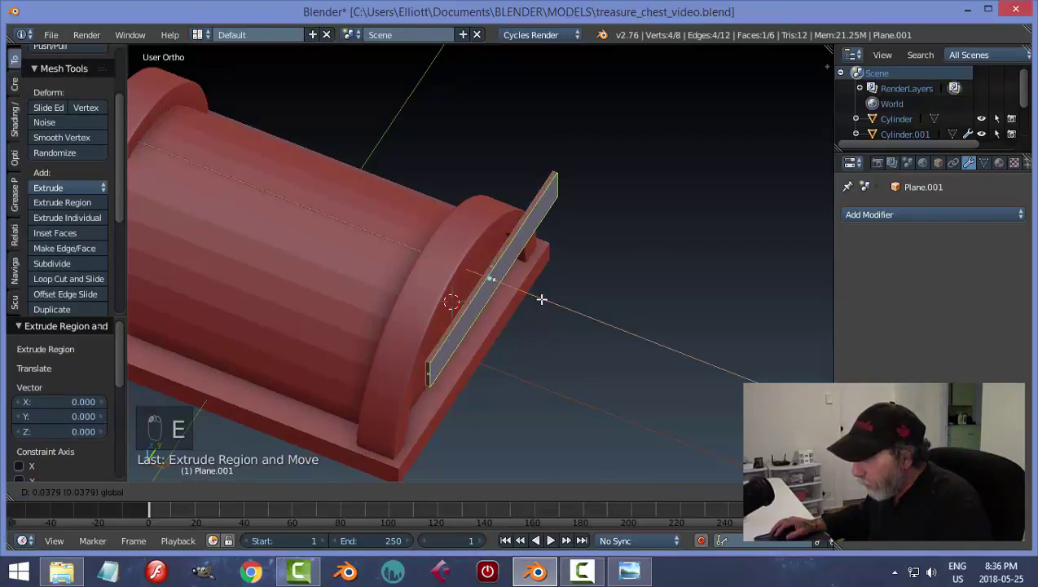
left_click(542, 300)
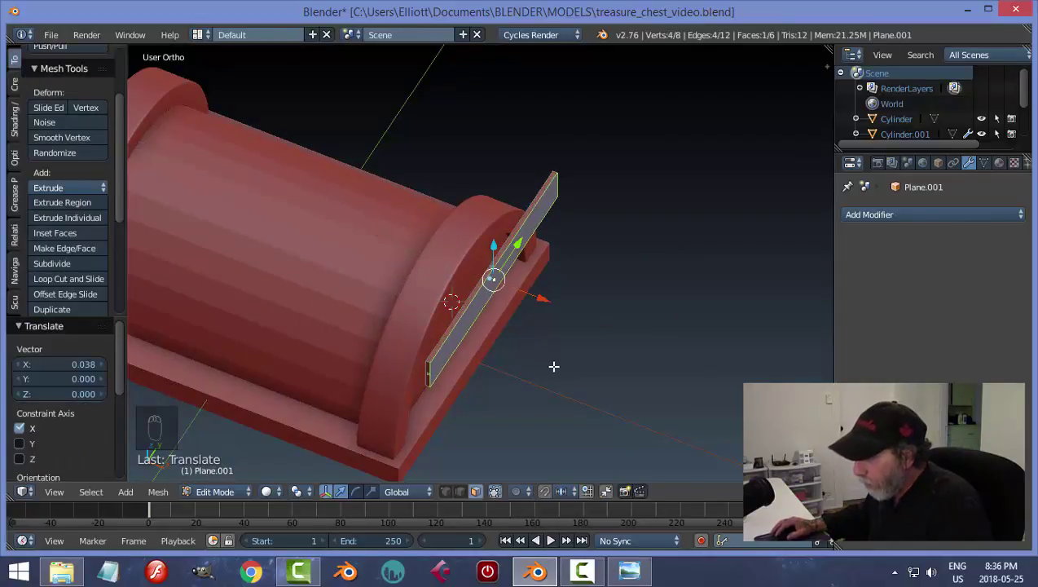
Step: Return the end board to Object Mode and apply its rotation and scale
key("a")
key("Tab")
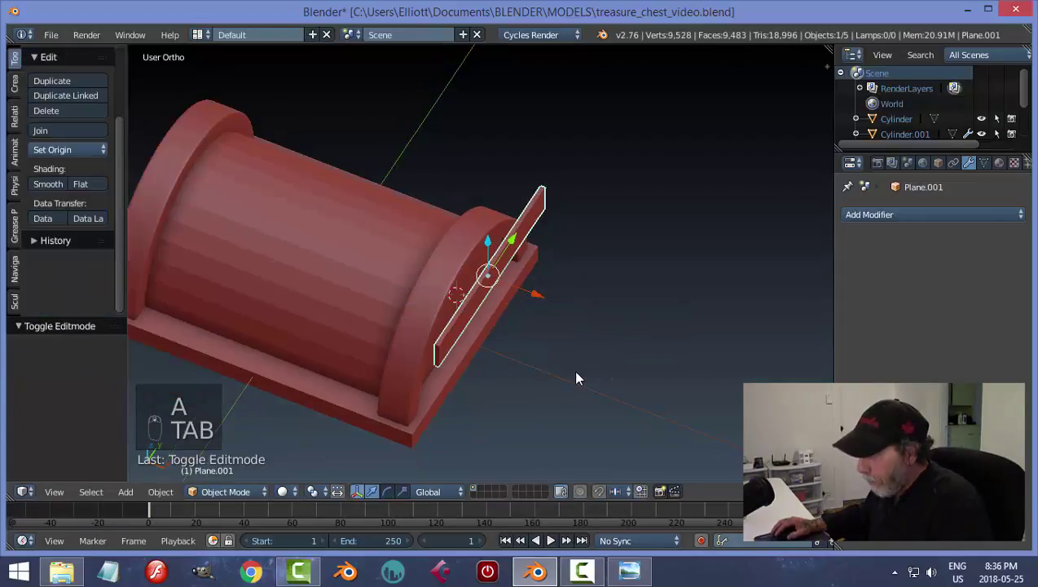
key("ctrl+a")
left_click(661, 313)
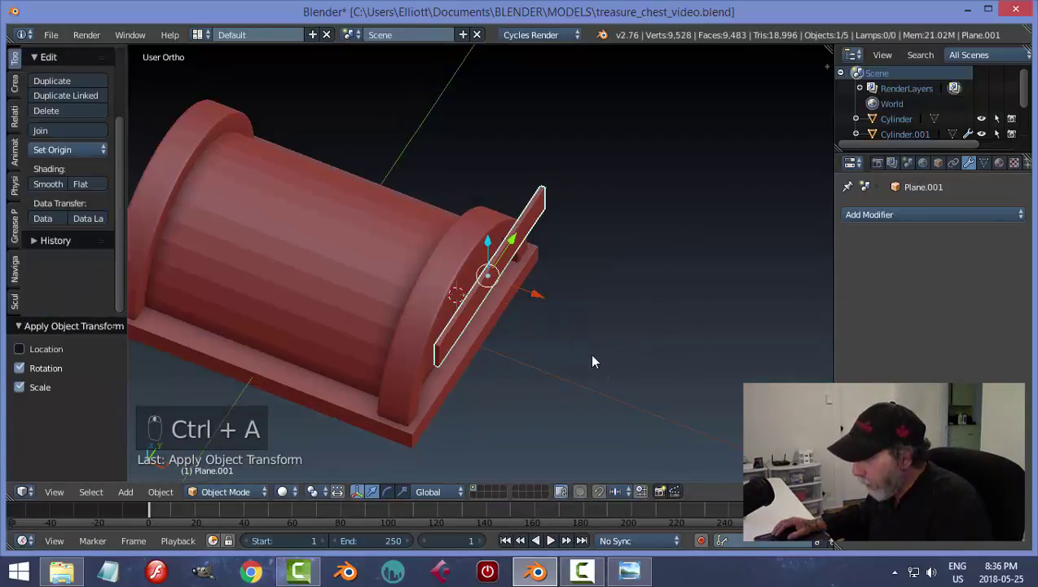
Step: Add a Bevel modifier with 2 segments to the end board and apply it
middle_click_drag(595, 356, 534, 331)
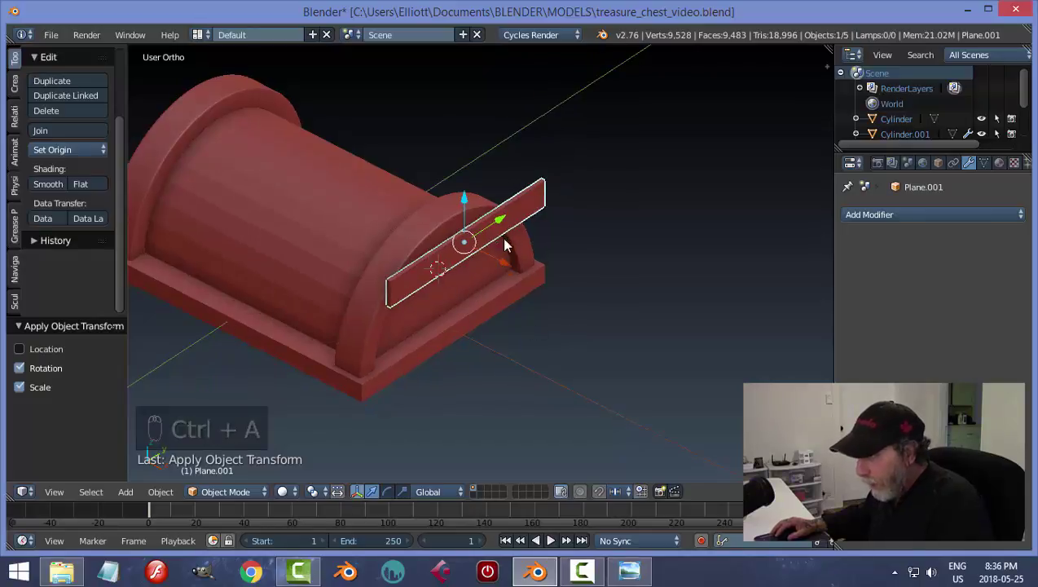
scroll(574, 287, "up", 2, "shift")
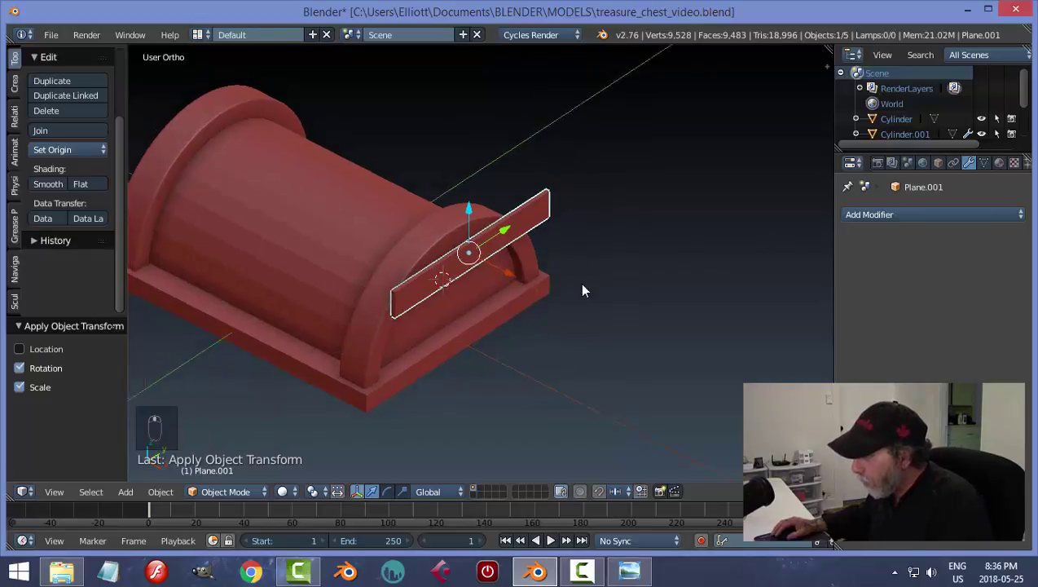
left_click(850, 214)
left_click(789, 266)
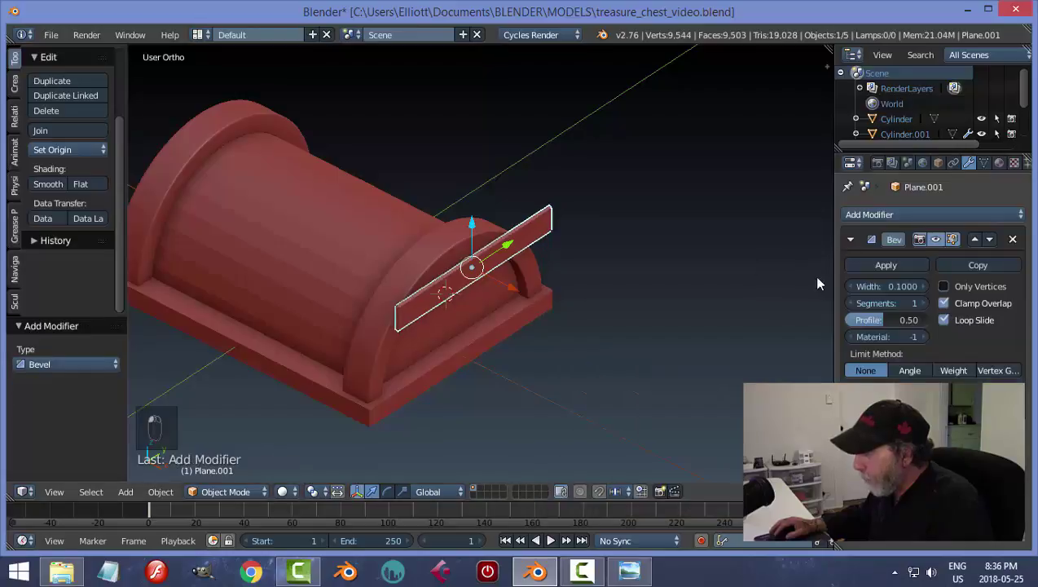
left_click(925, 304)
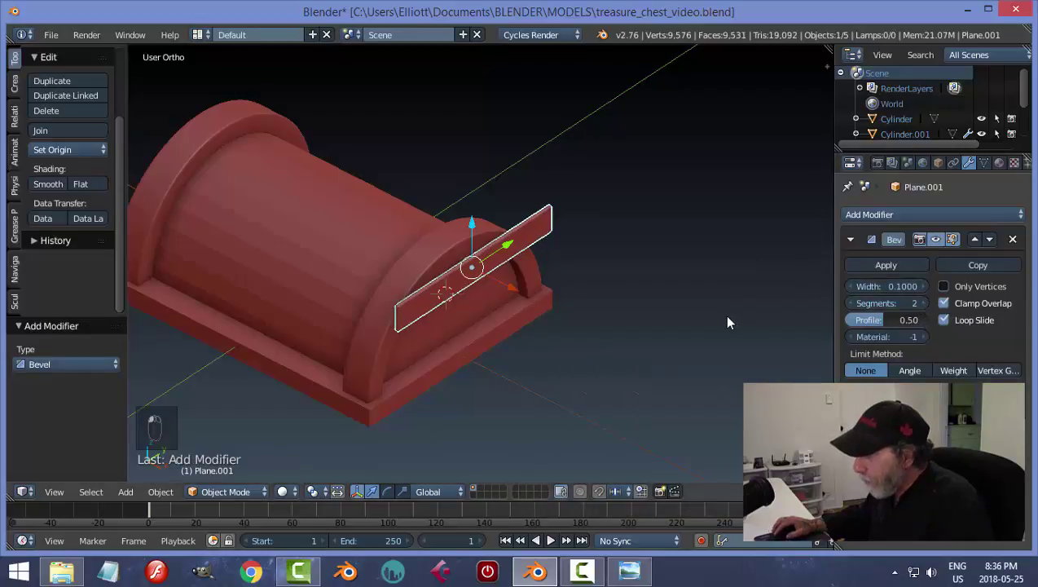
scroll(724, 314, "up", 2)
left_click(886, 265)
Step: Move the end board about 0.281 inward along negative X and raise it along Z to the upper part of the arch
middle_click_drag(637, 281, 503, 263)
middle_click_drag(581, 270, 566, 332)
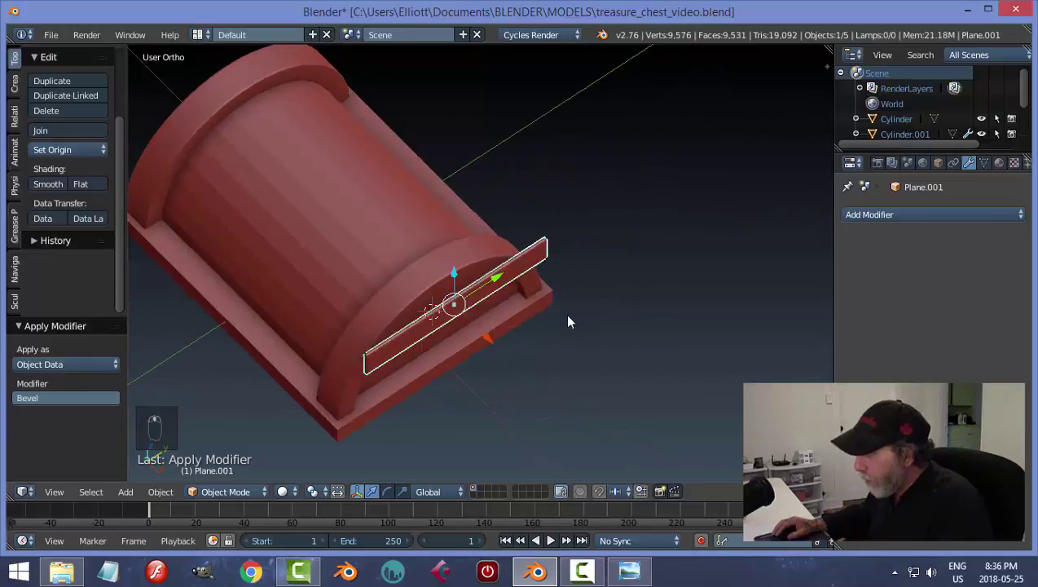
key("g")
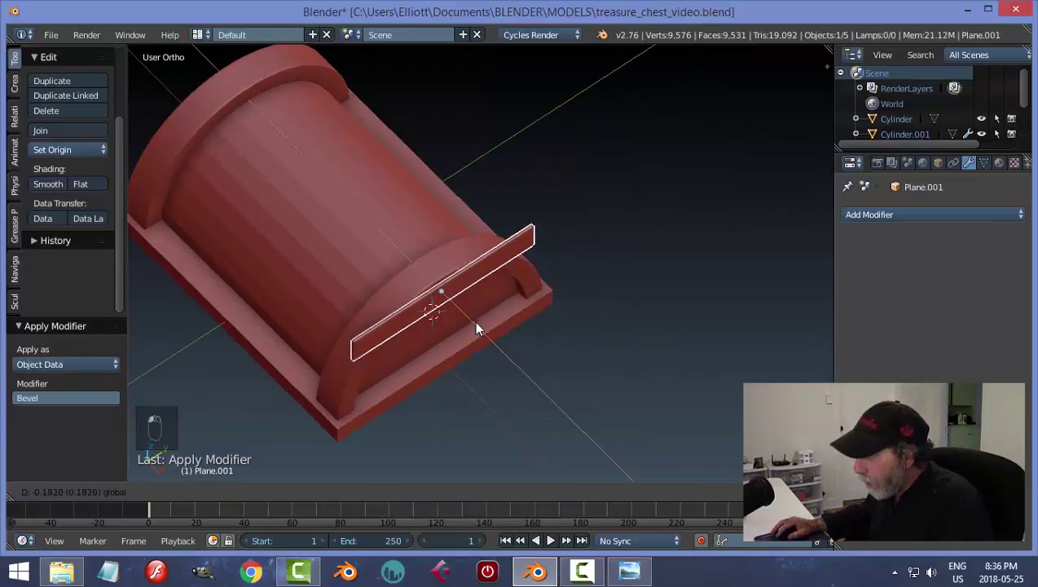
left_click(478, 302)
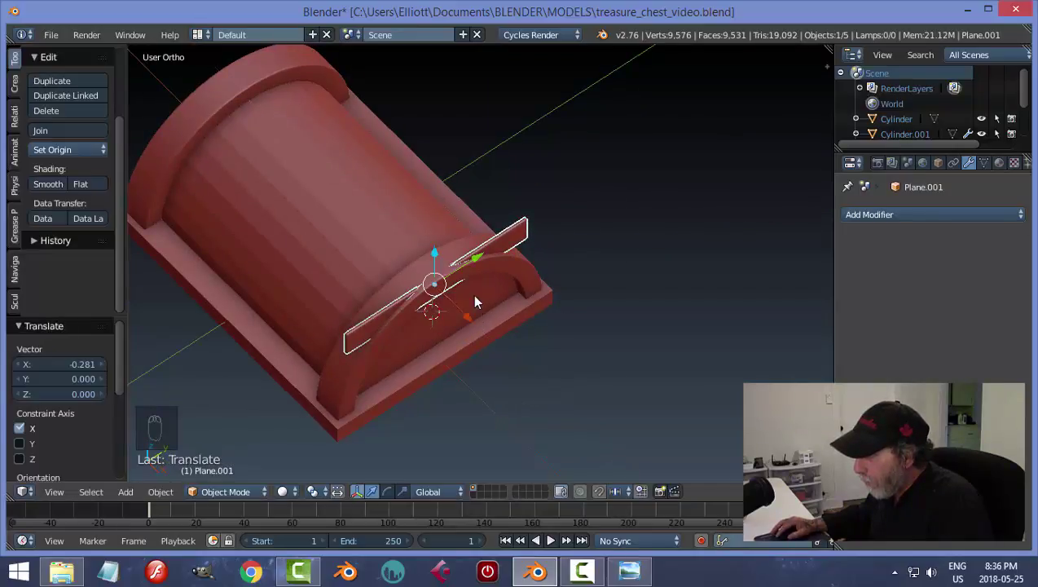
key("g")
key("z")
left_click(439, 264)
middle_click_drag(439, 264, 524, 261)
left_click_drag(433, 200, 432, 192)
middle_click_drag(432, 192, 566, 263)
Step: Add an Array modifier to the board with a count of 3 and relative offsets of 0 in X and -1 in Z
left_click(875, 216)
left_click(715, 253)
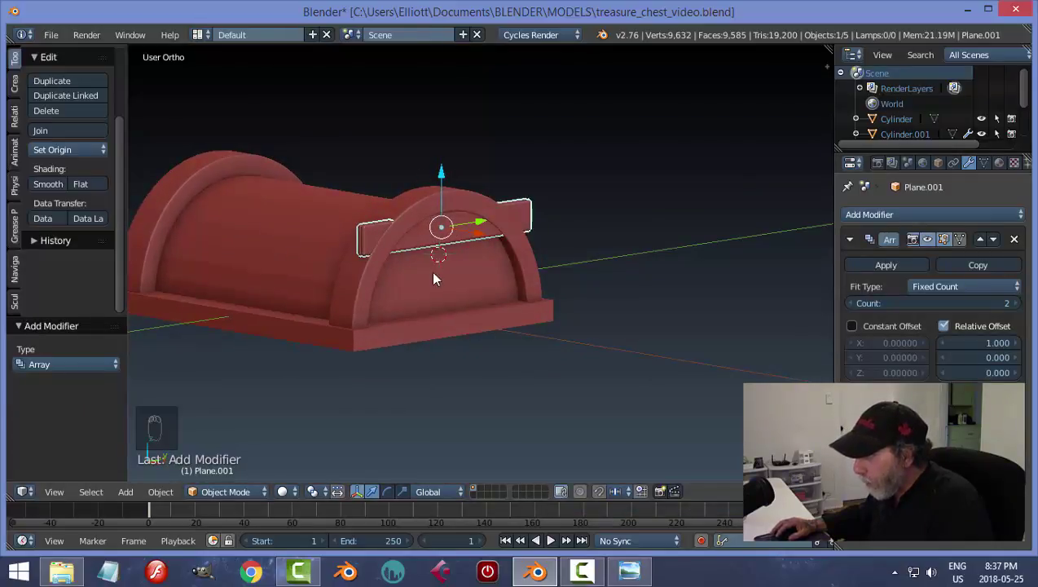
left_click(998, 343)
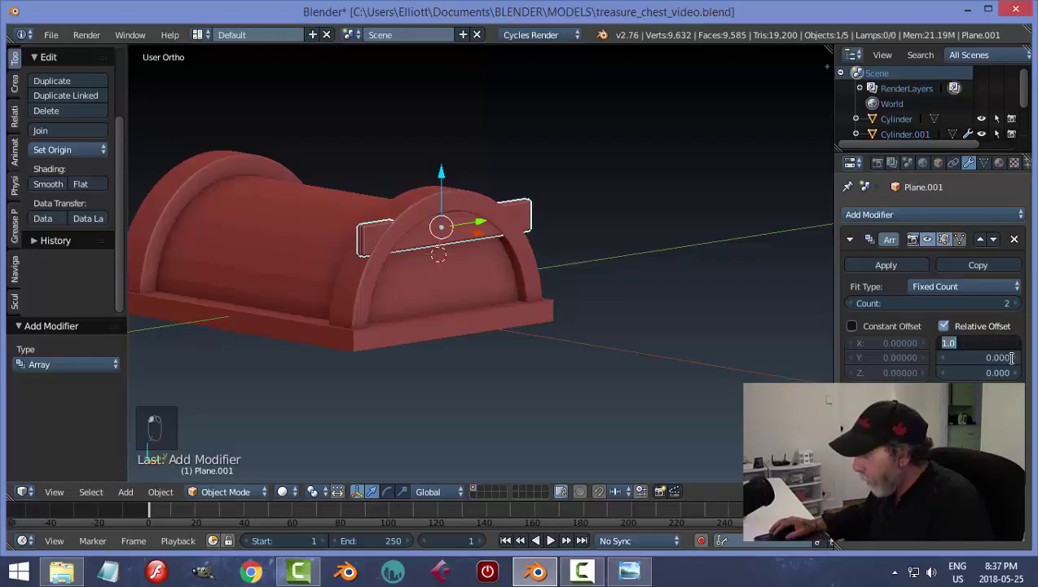
type("0")
key("Return")
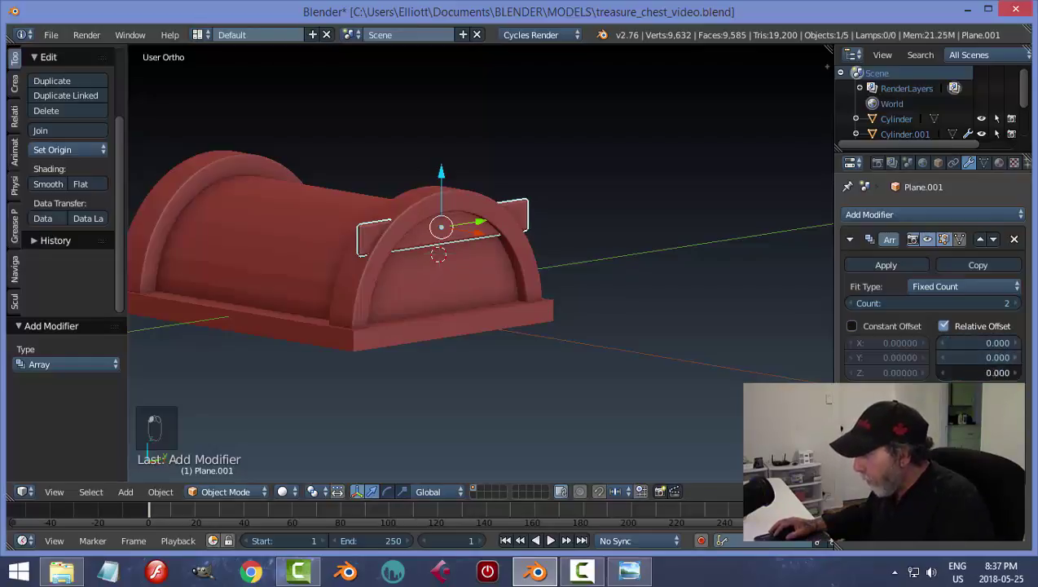
type("1")
key("Return")
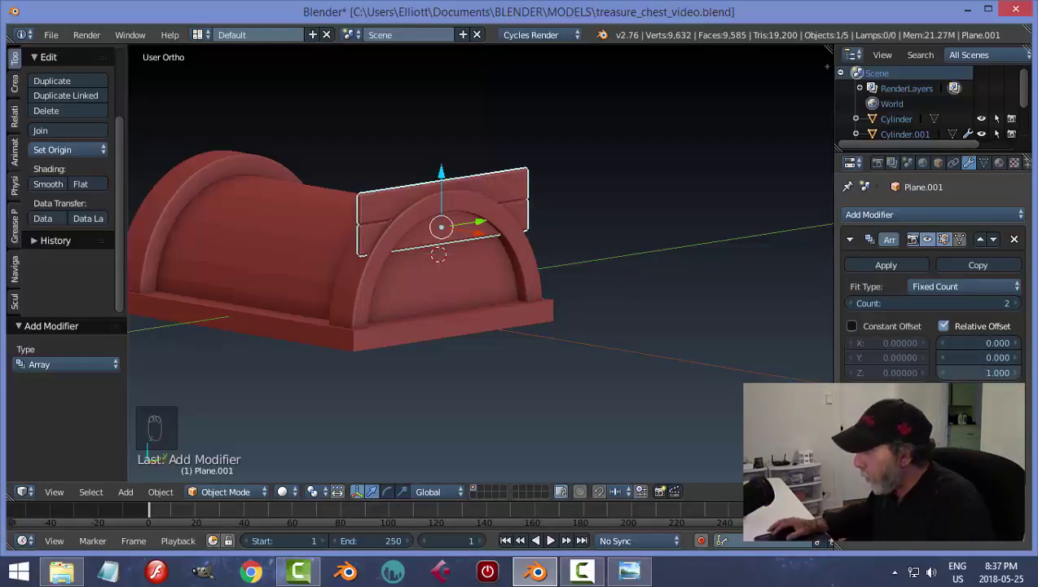
left_click(1006, 371)
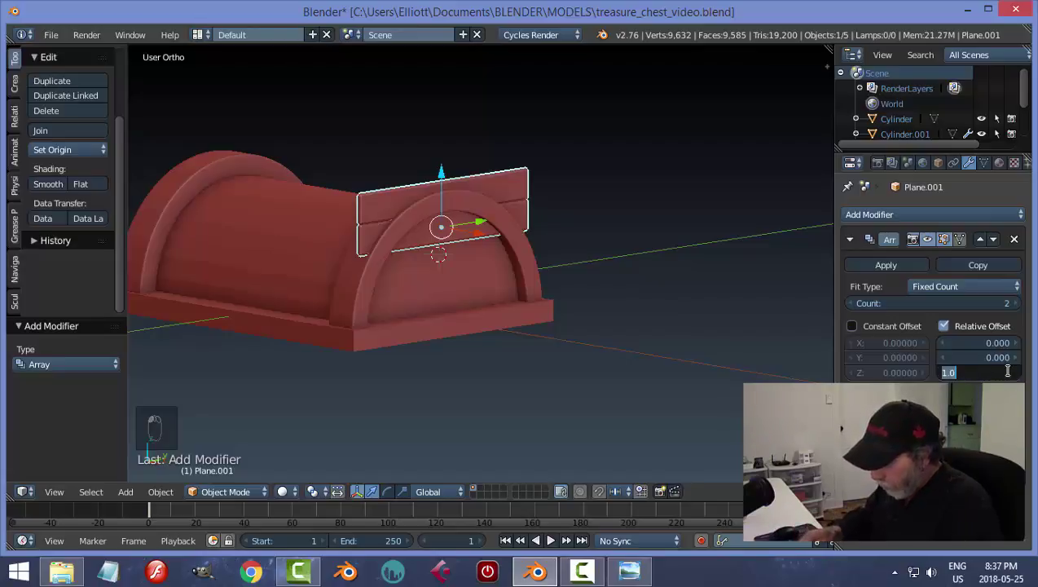
key("Return")
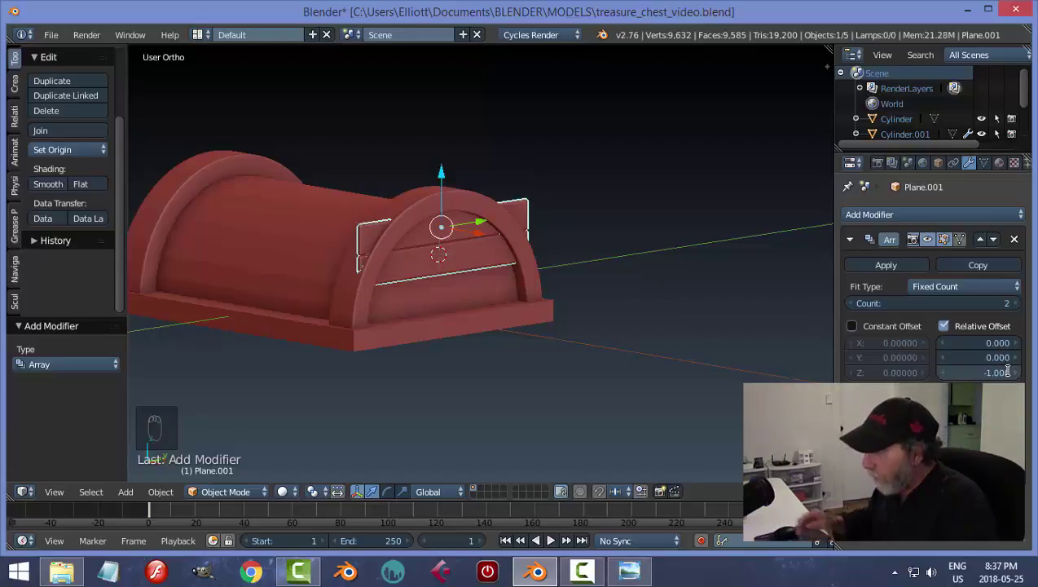
left_click(1014, 303)
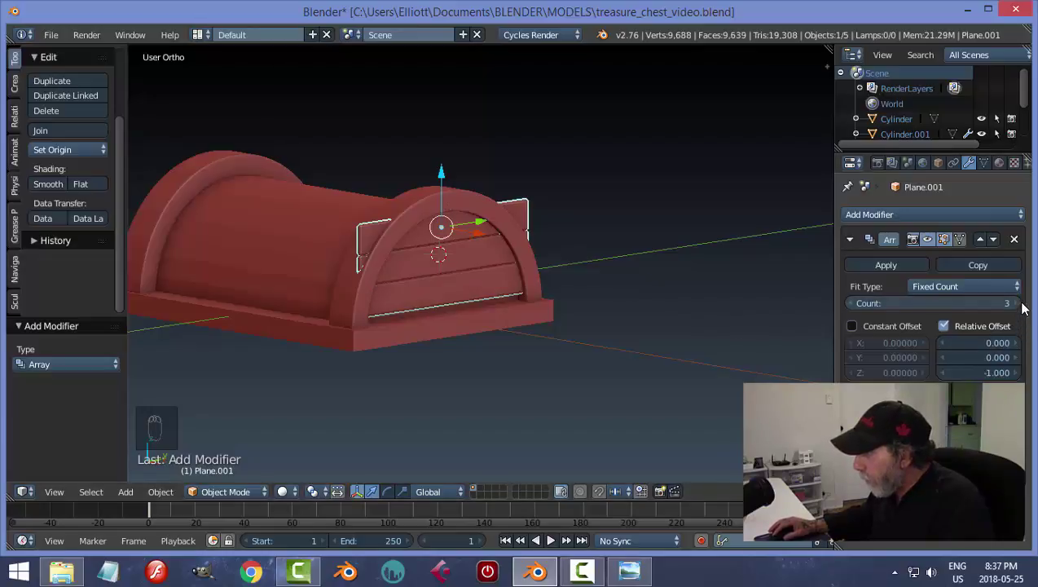
Step: Stretch the stacked boards along Z and adjust their height so they fill the arched opening down to the base
middle_click_drag(679, 352, 549, 394)
scroll(562, 370, "up", 2)
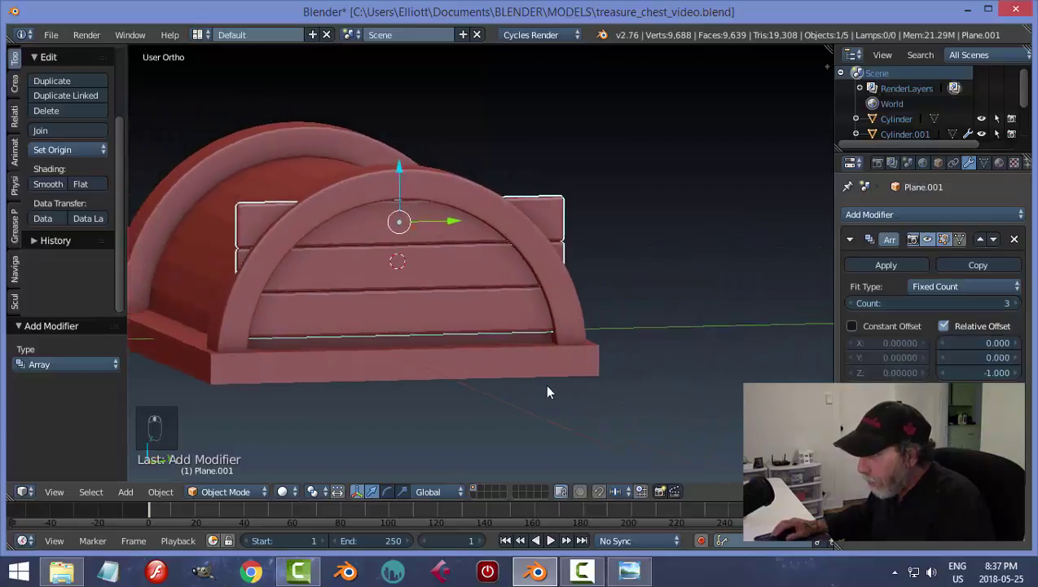
key("s")
key("z")
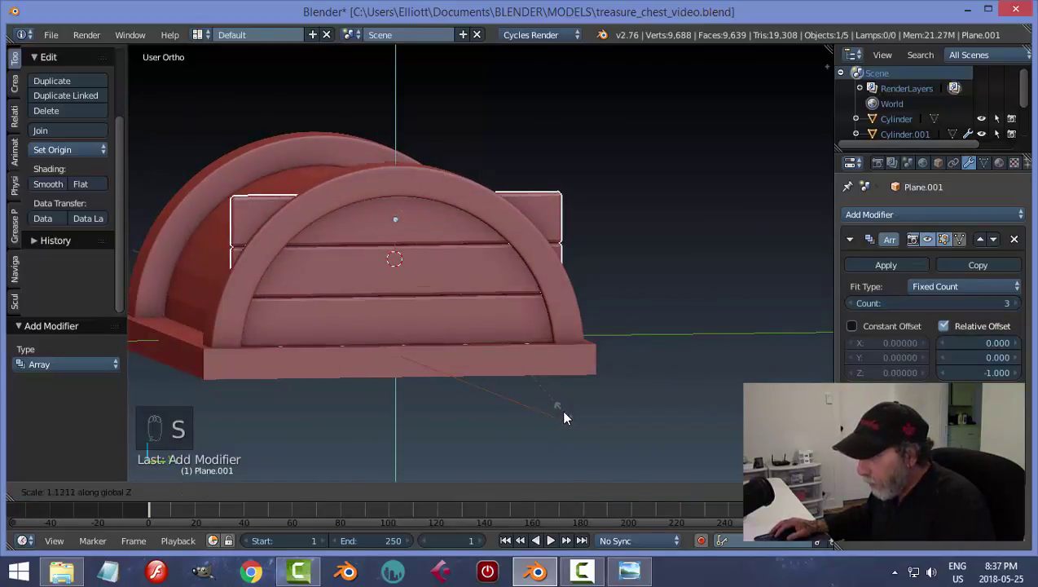
left_click(561, 410)
left_click_drag(396, 169, 397, 168)
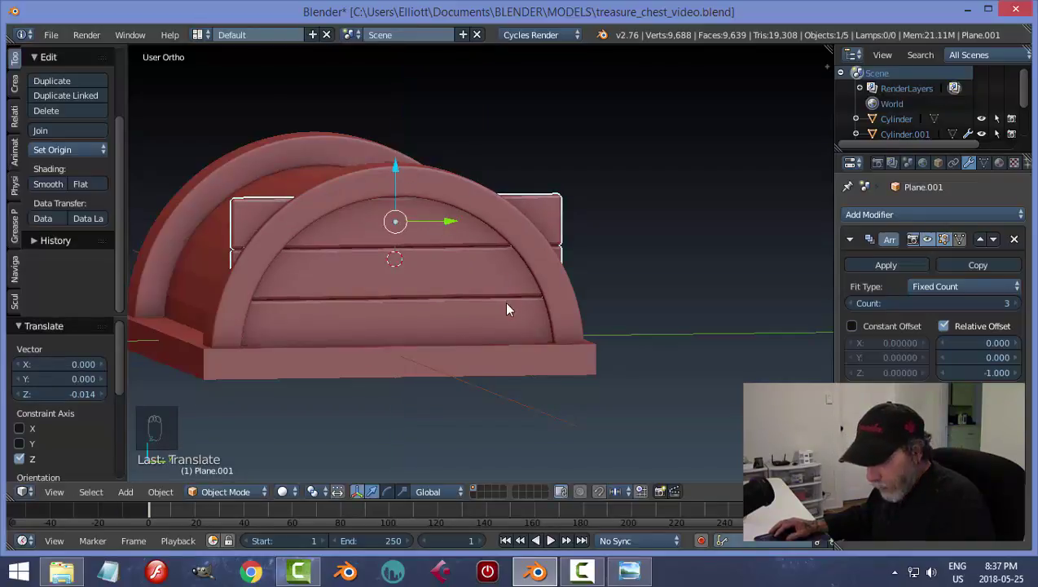
key("s")
key("z")
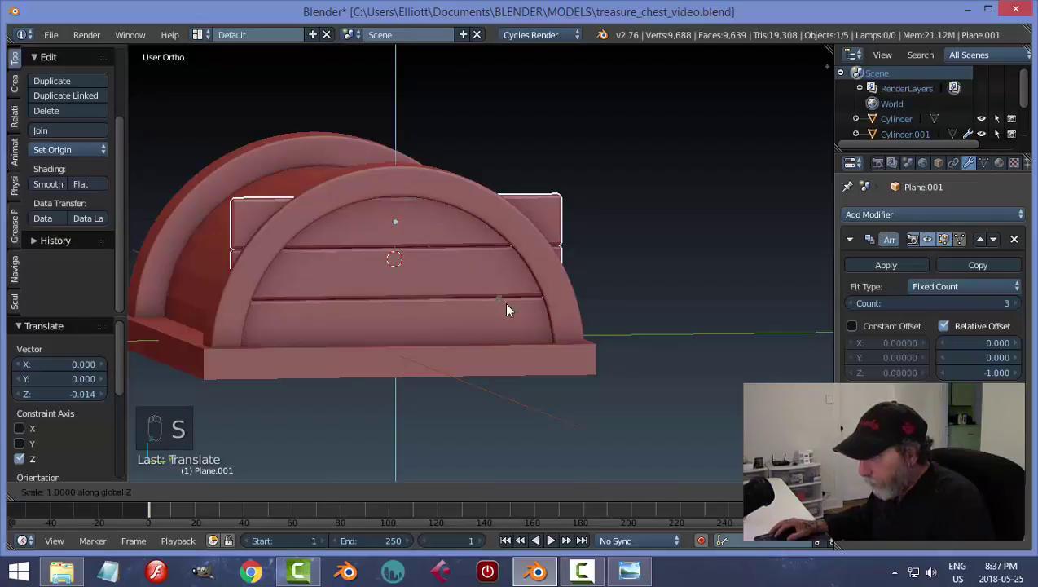
left_click(507, 316)
left_click_drag(395, 171, 394, 174)
Step: Unhide the hidden lid planks and clear the selection to view the whole lid
key("a")
middle_click_drag(552, 294, 454, 307)
key("alt+h")
key("a")
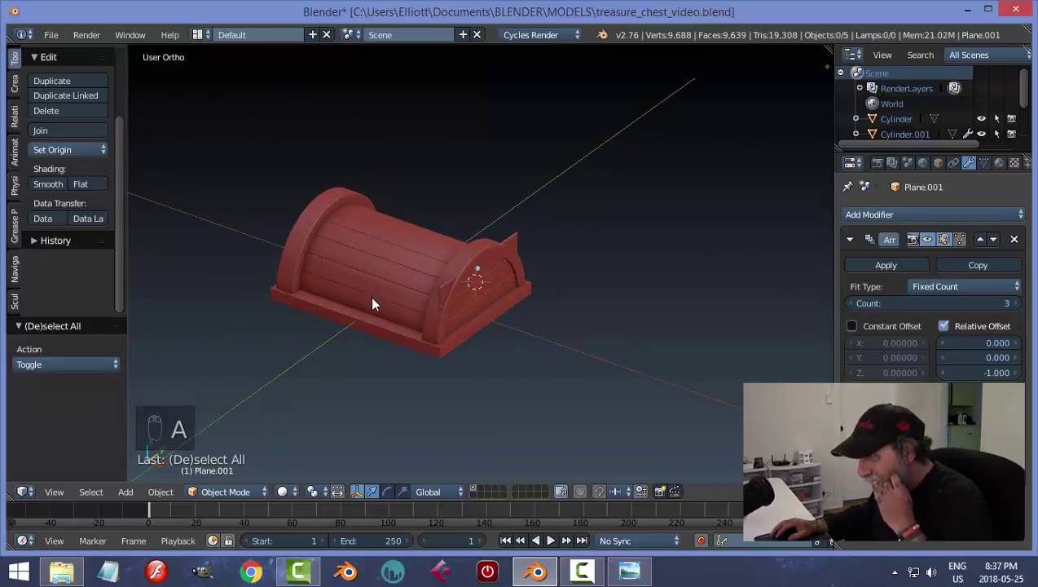
middle_click_drag(435, 255, 483, 338)
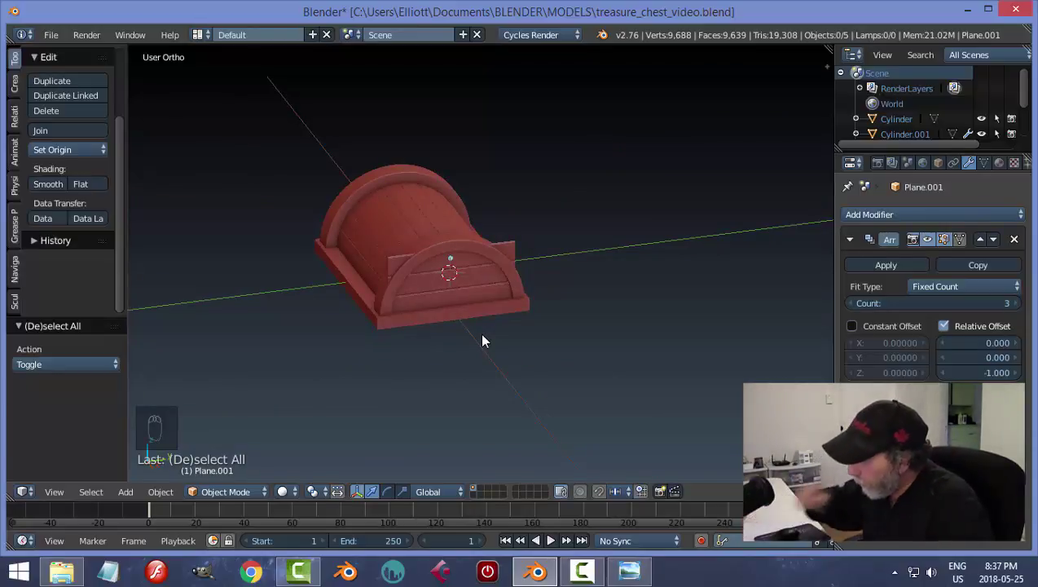
middle_click_drag(530, 350, 502, 359)
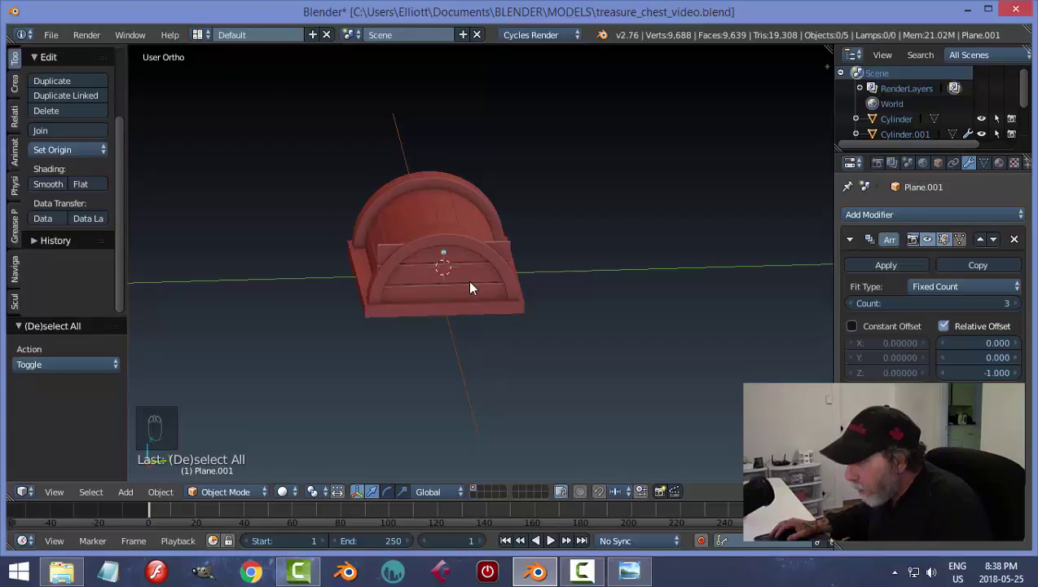
Step: Apply the Array modifier on the end boards and set their origin to geometry
left_click(887, 264)
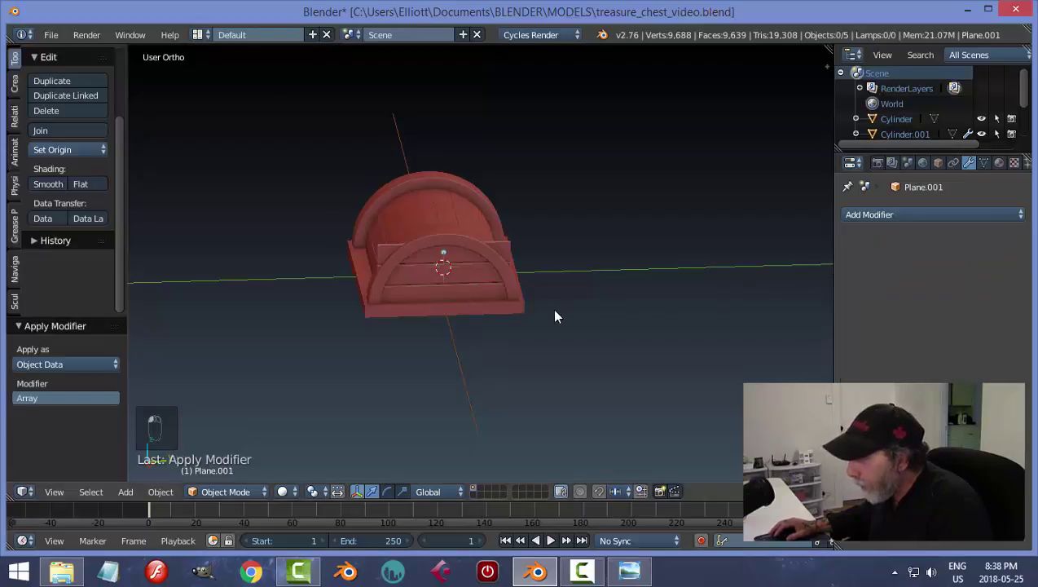
right_click(452, 286)
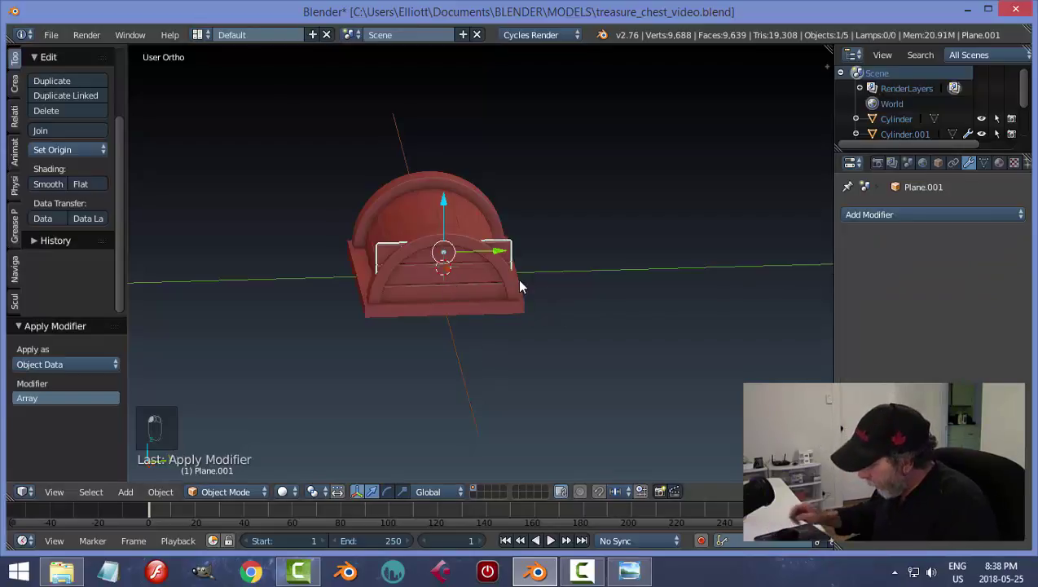
key("KP_3")
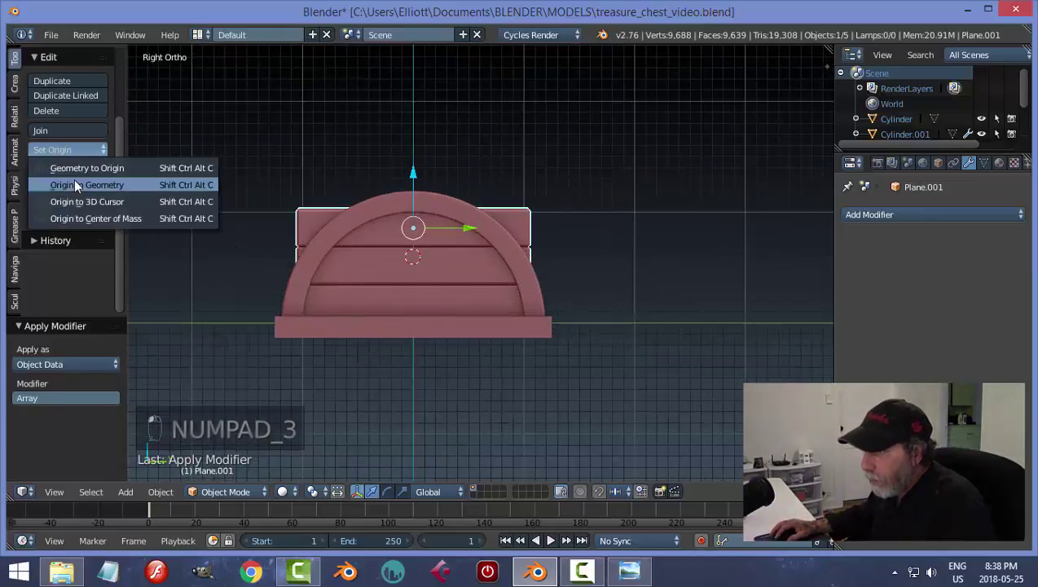
left_click(78, 185)
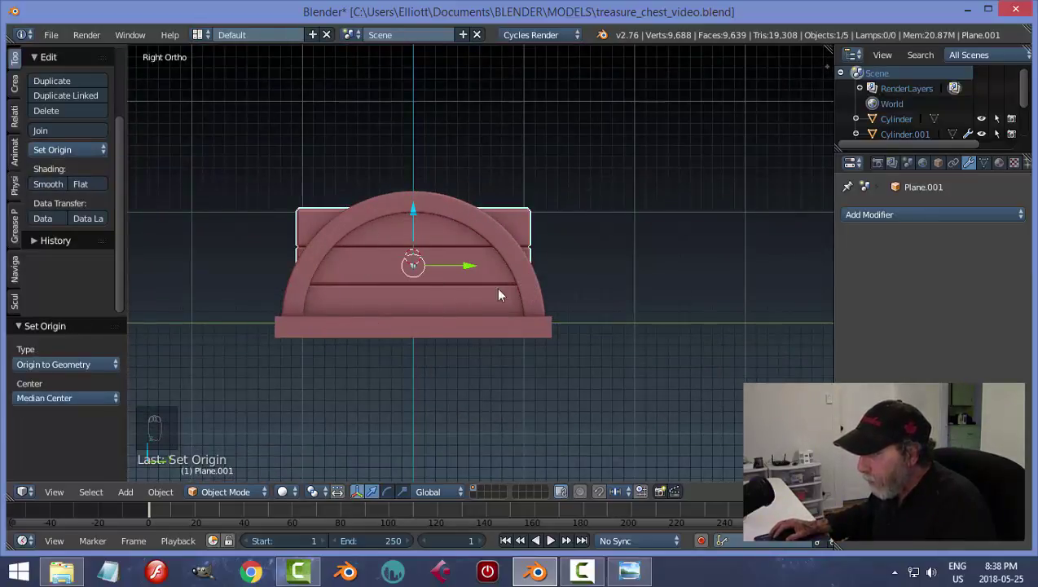
Step: Put the end boards in Edit Mode with wireframe display and vertex selection, with nothing selected
key("Tab")
left_click(681, 322)
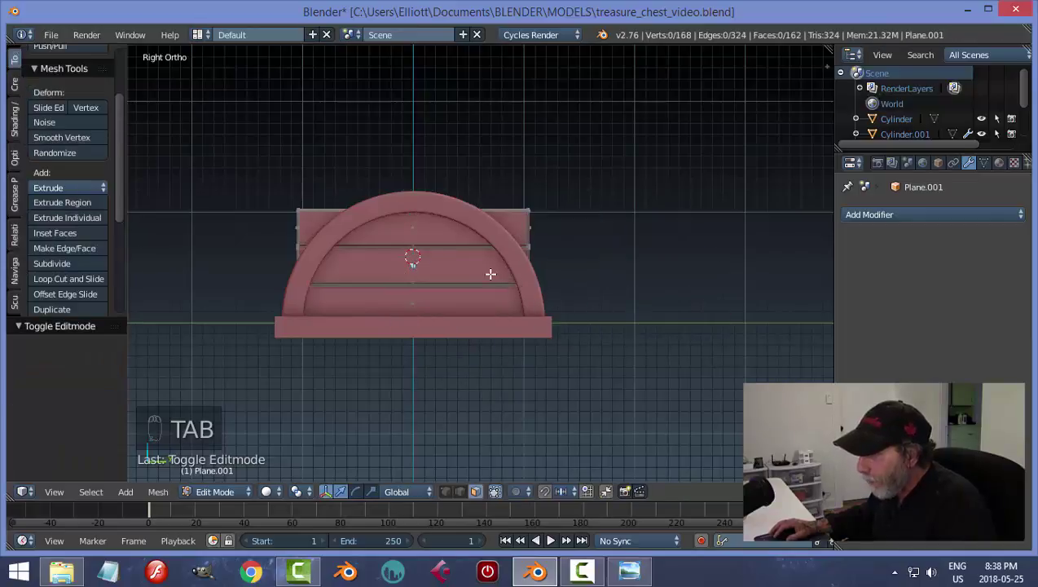
key("a")
key("a")
key("a")
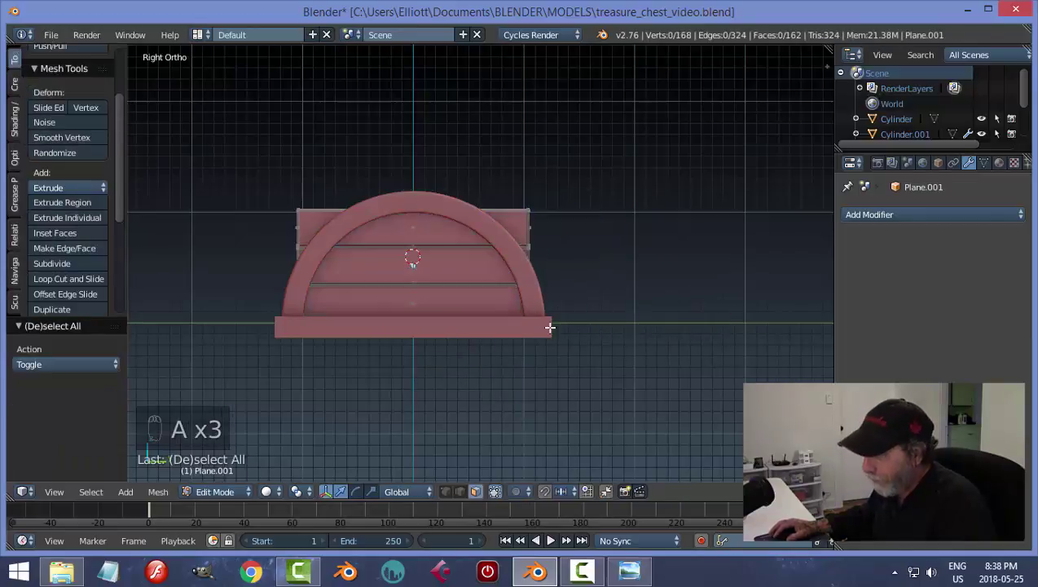
key("z")
left_click(681, 329)
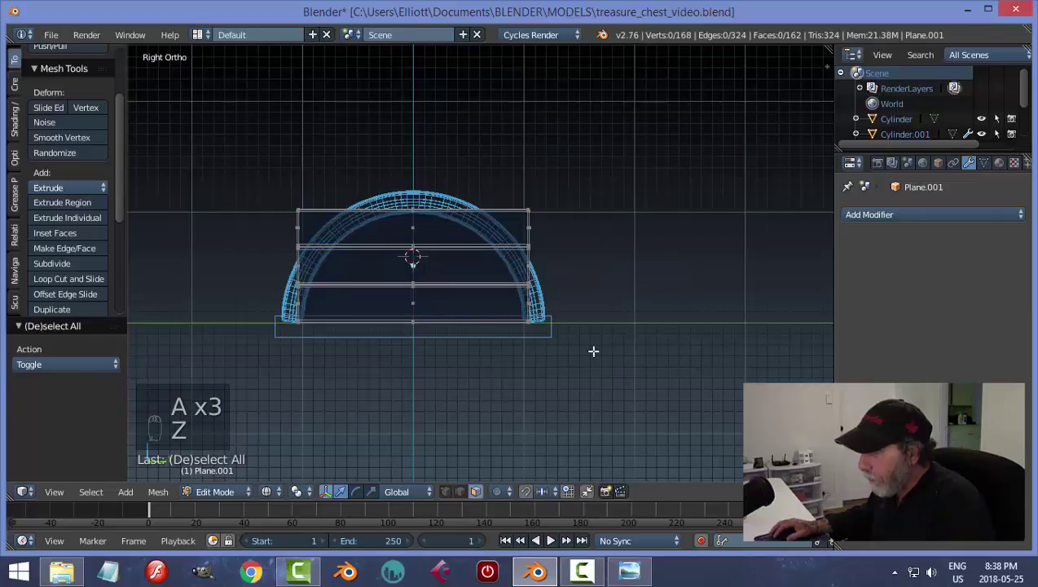
key("ctrl+Tab")
left_click(541, 322)
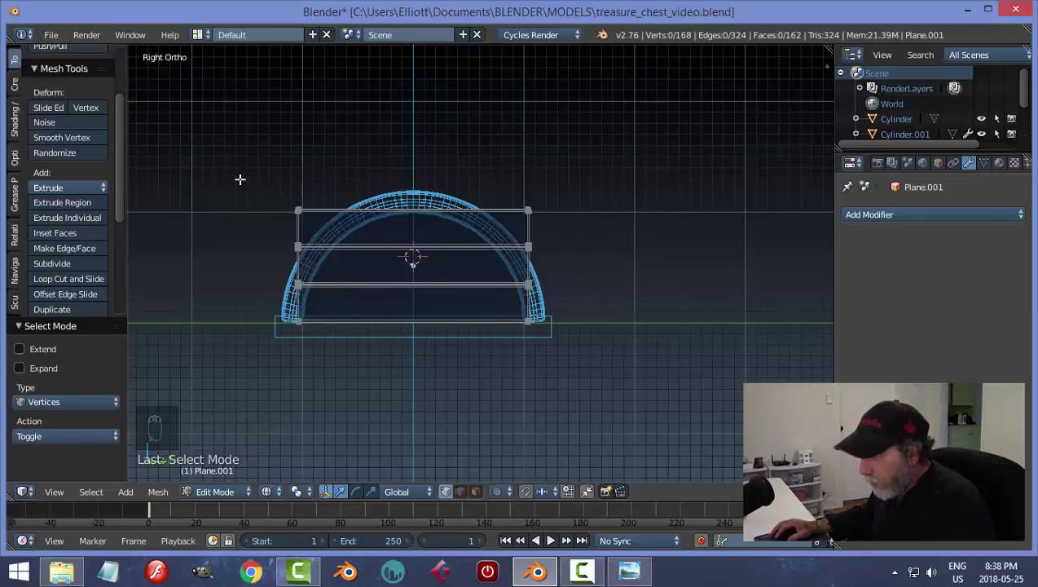
Step: Select the top board's upper vertices and scale them to about 0.54 along Y to fit within the arch
key("b")
left_click_drag(215, 170, 558, 233)
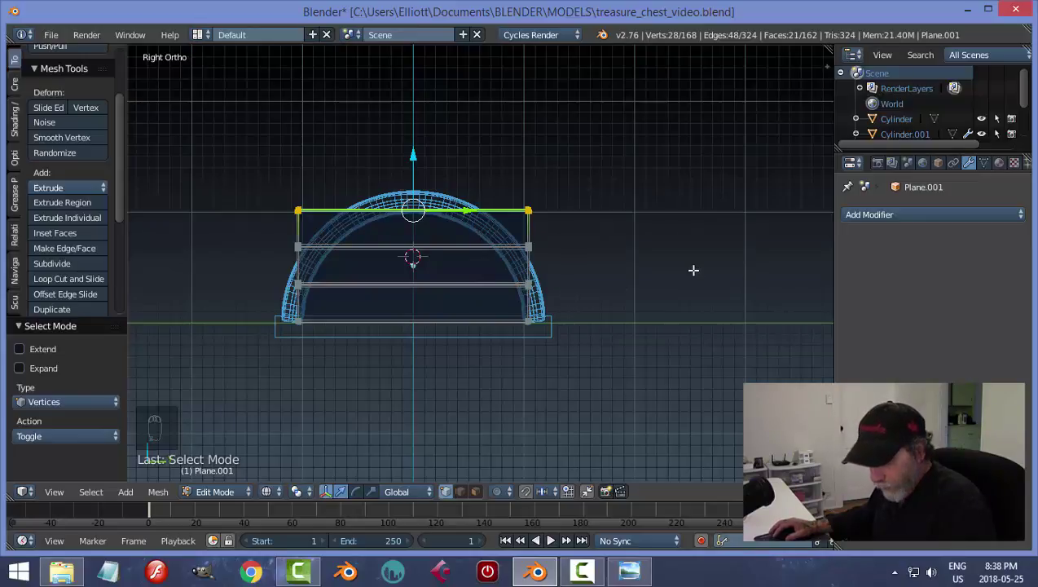
key("s")
key("y")
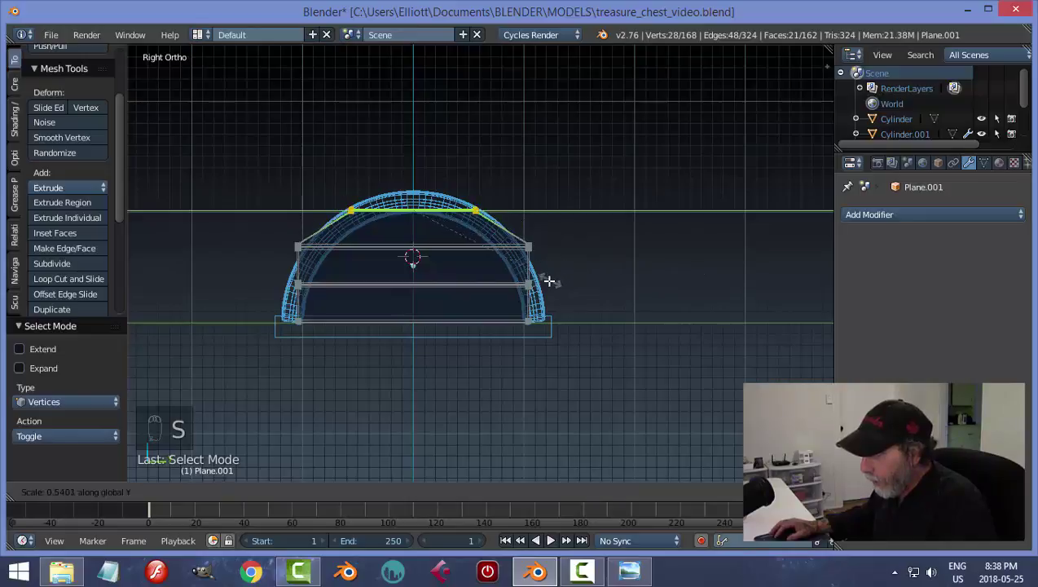
Step: Narrow the end planks' top two vertex rows along Y to fit inside the arch, scaling the second row by about 0.82
left_click(510, 294)
key("a")
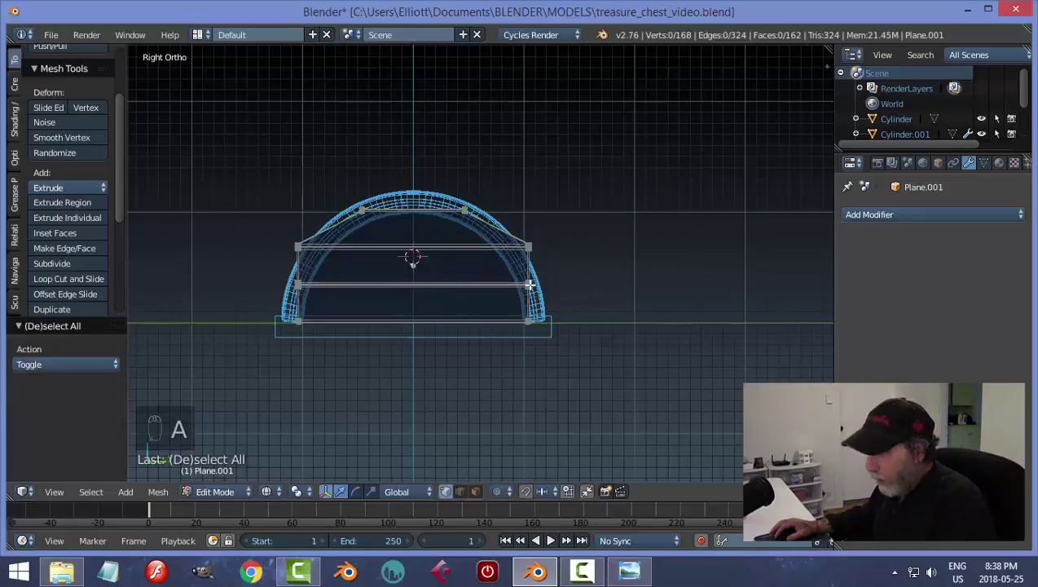
key("b")
left_click_drag(250, 233, 559, 271)
key("s")
key("y")
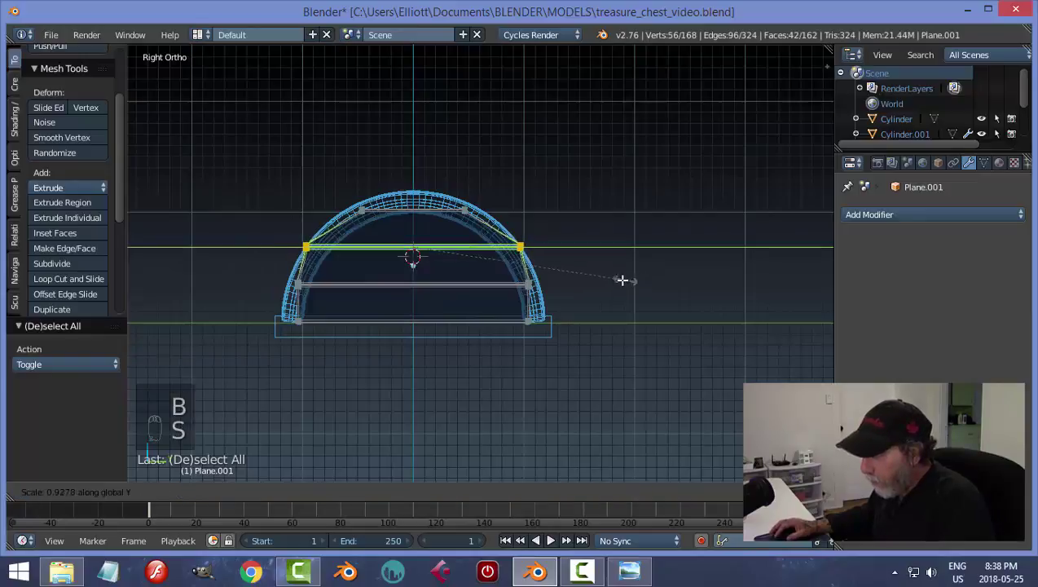
left_click(600, 284)
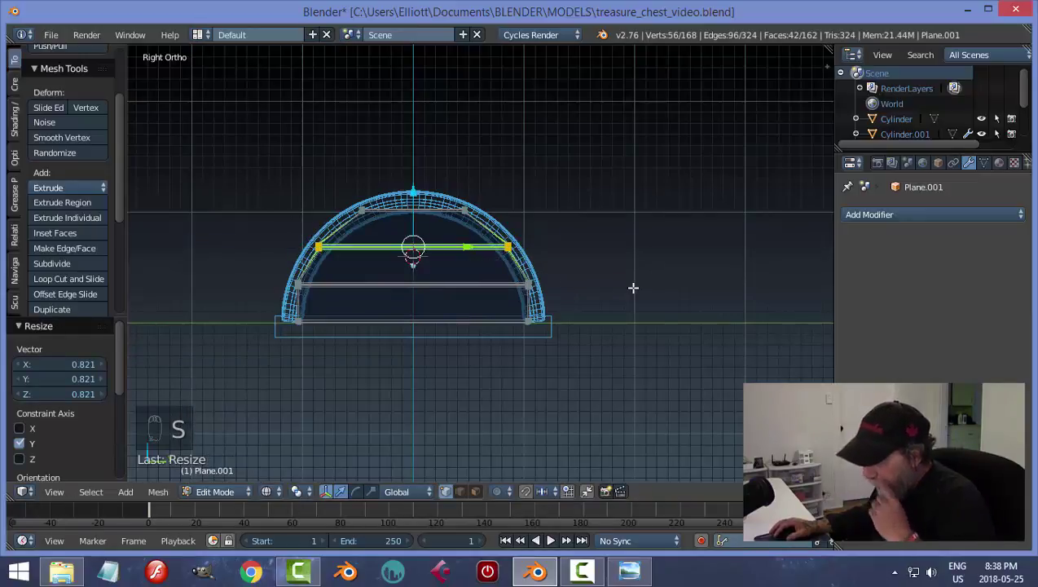
key("a")
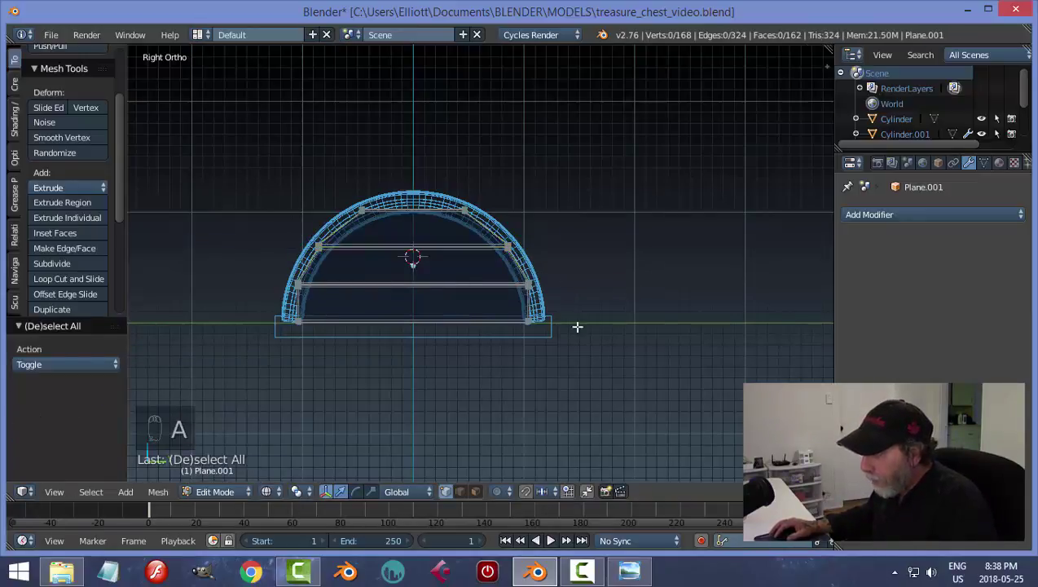
Step: Return the end planks to Object Mode, display the model in solid shading and deselect everything
key("Tab")
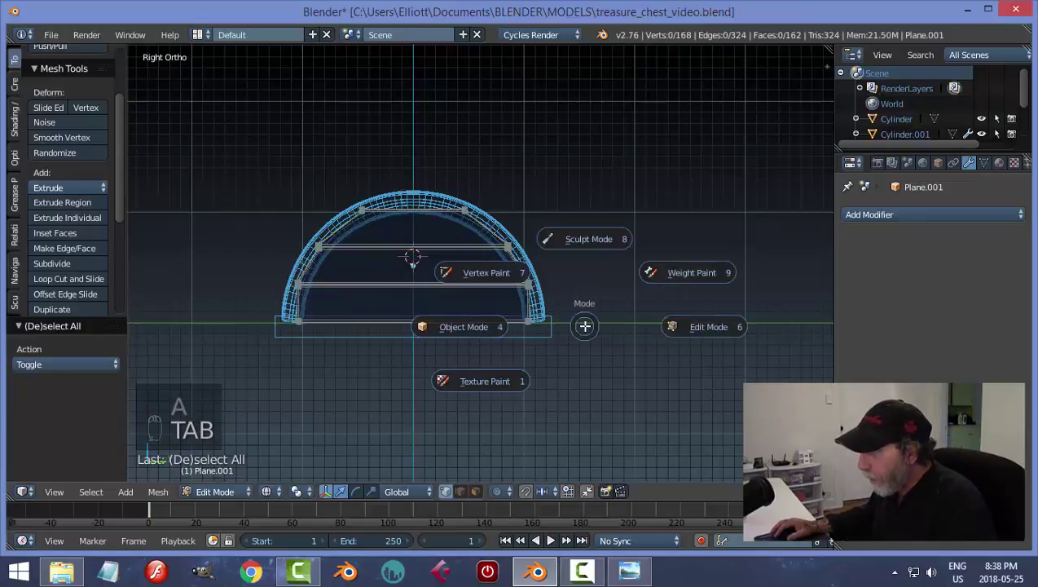
left_click(639, 321)
key("z")
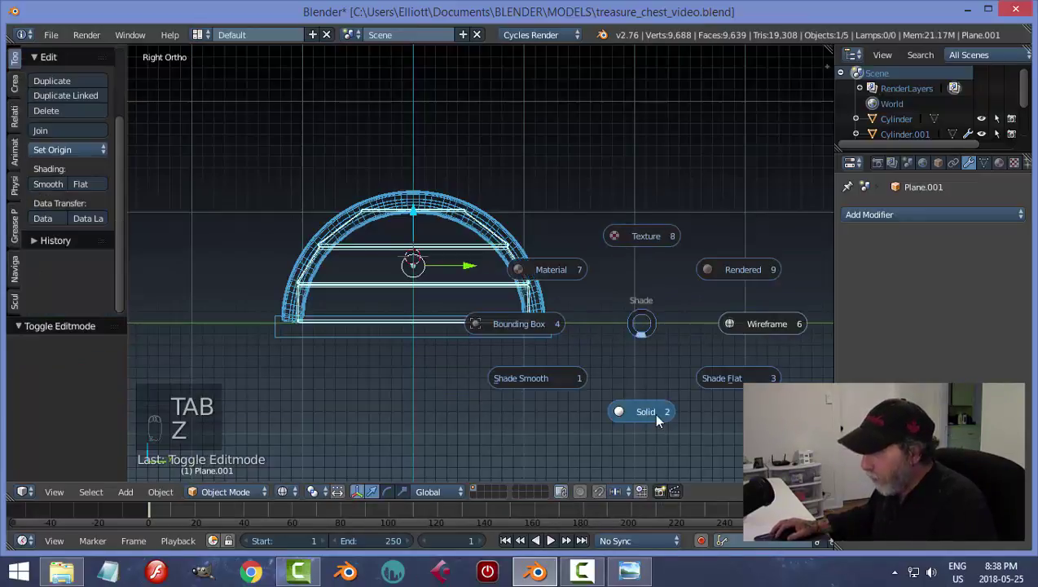
left_click(641, 406)
key("a")
Step: Examine how the end planks fit inside the arched band and check the curved lid planks from several sides
middle_click_drag(598, 269, 610, 307)
scroll(609, 307, "up", 2)
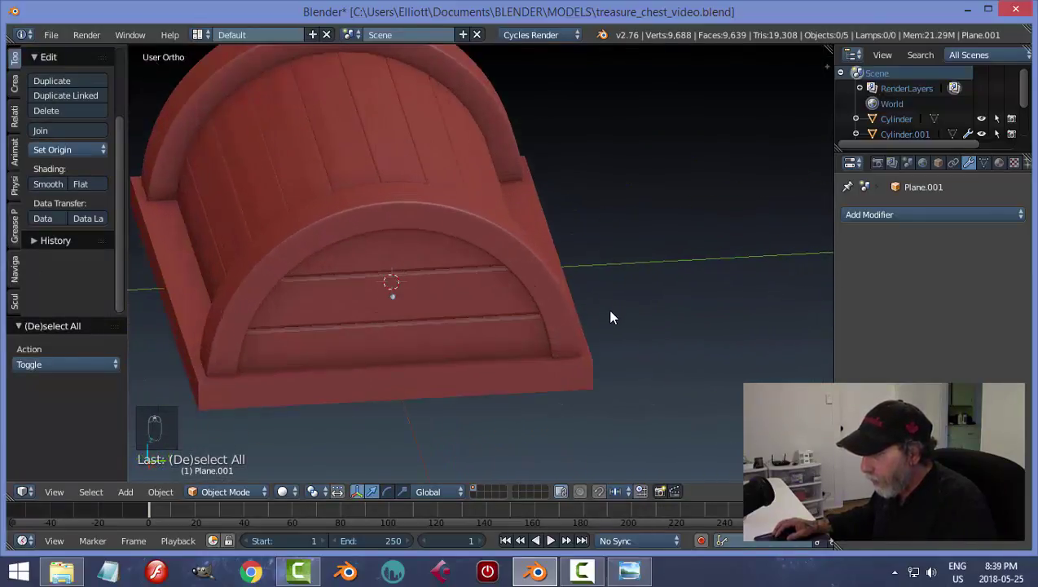
scroll(609, 307, "down", 3)
right_click(415, 293)
middle_click_drag(415, 294, 638, 308)
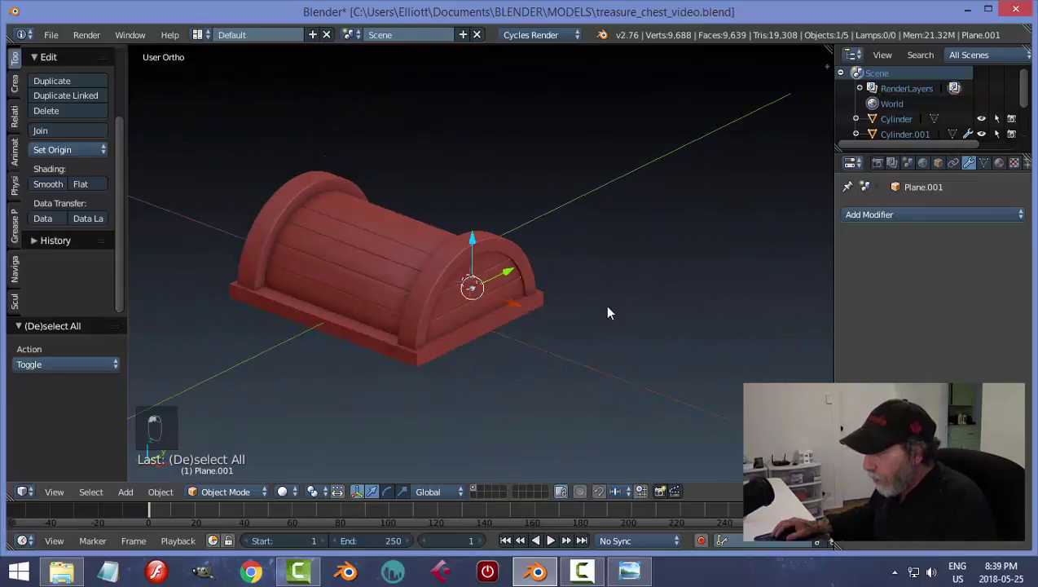
middle_click_drag(455, 323, 616, 357)
key("a")
scroll(623, 330, "up", 4)
scroll(622, 328, "down", 3)
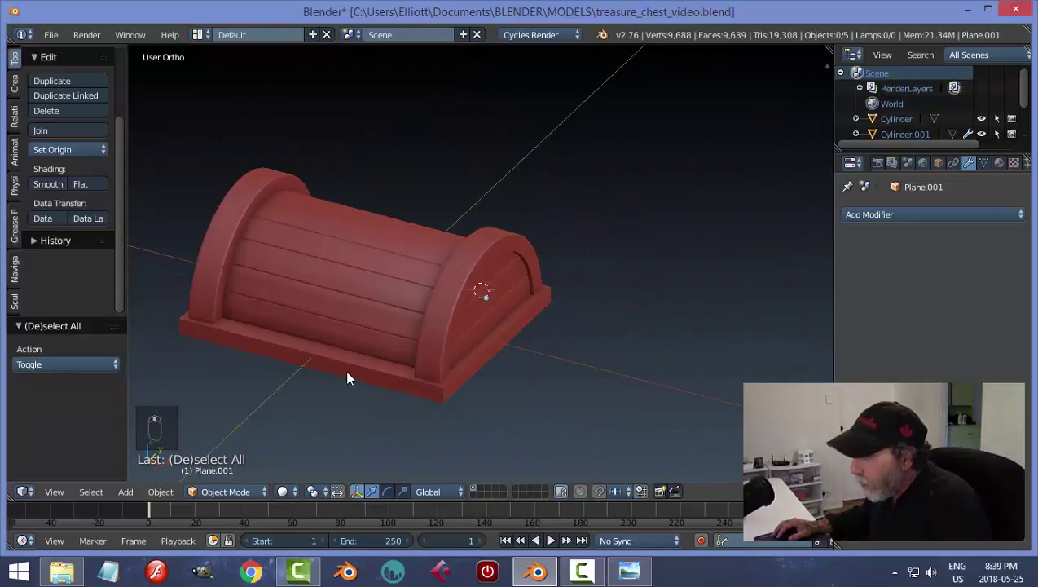
middle_click_drag(321, 364, 425, 333)
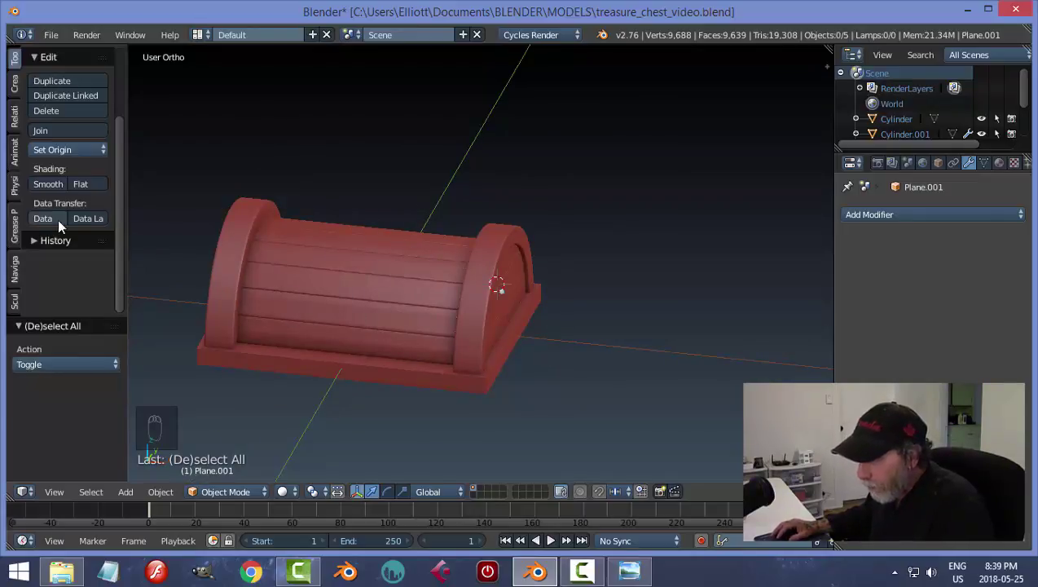
right_click(363, 270)
middle_click_drag(463, 324, 498, 323)
key("a")
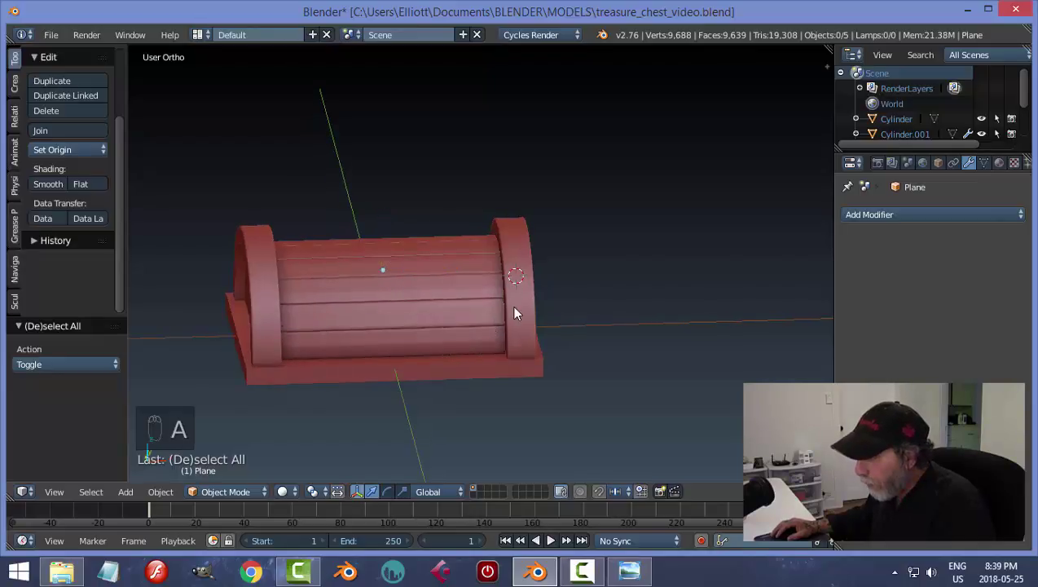
Step: Set the arched end bands' origin to their geometry and snap the 3D cursor to them
right_click(512, 330)
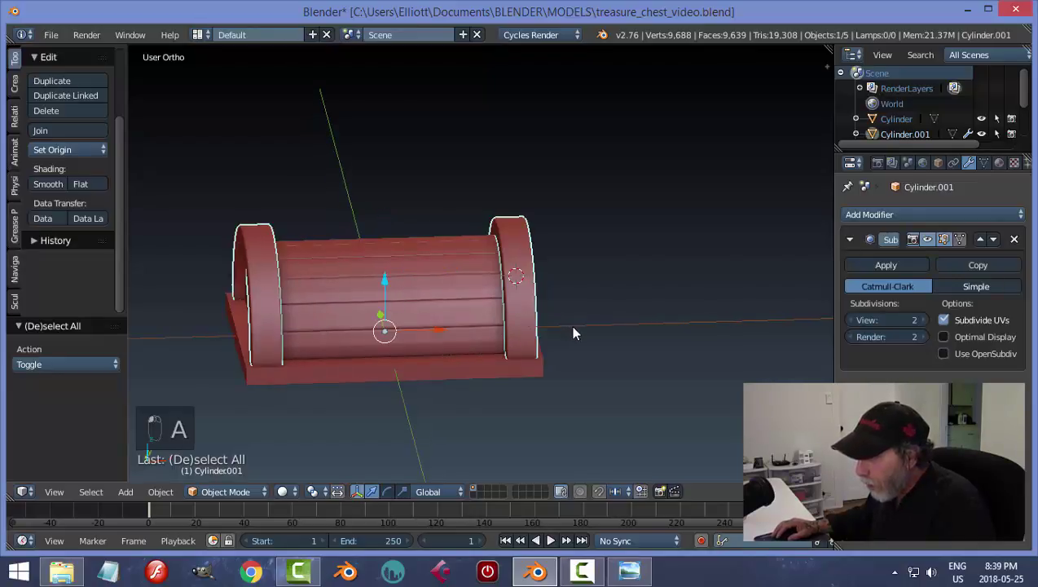
middle_click_drag(570, 325, 559, 332)
left_click(69, 150)
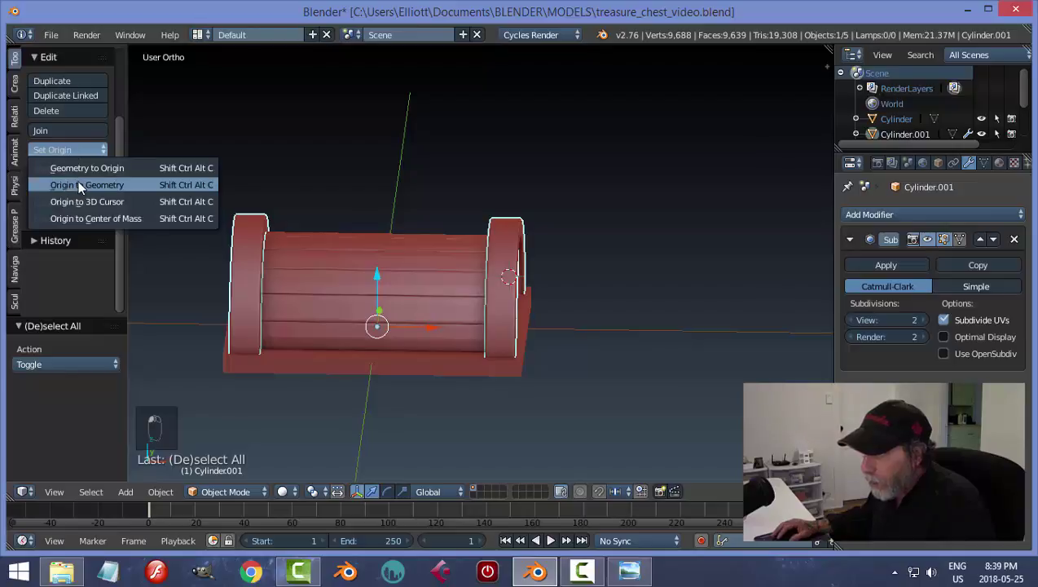
left_click(70, 186)
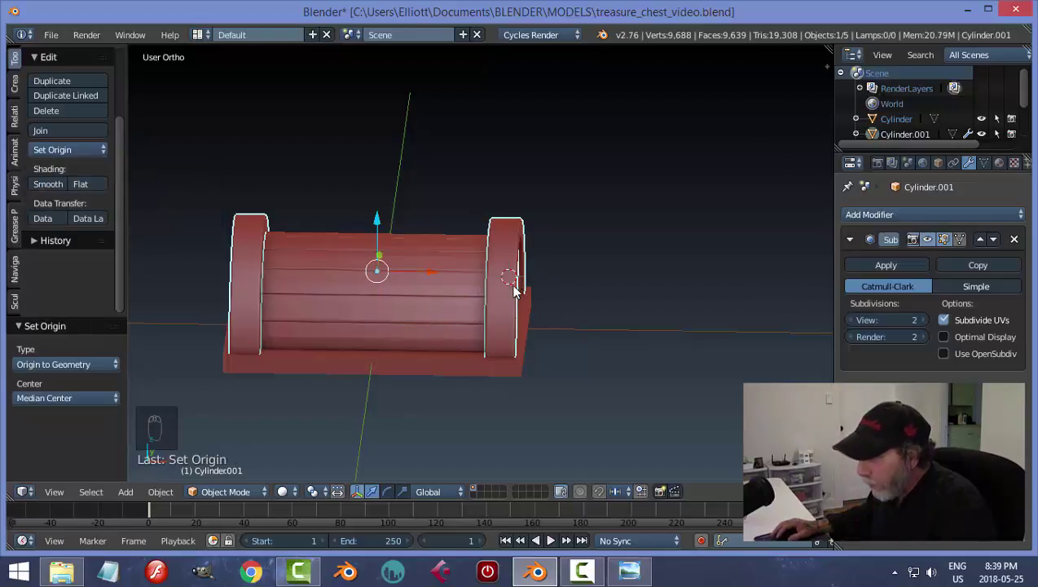
middle_click_drag(535, 320, 556, 324)
key("shift+s")
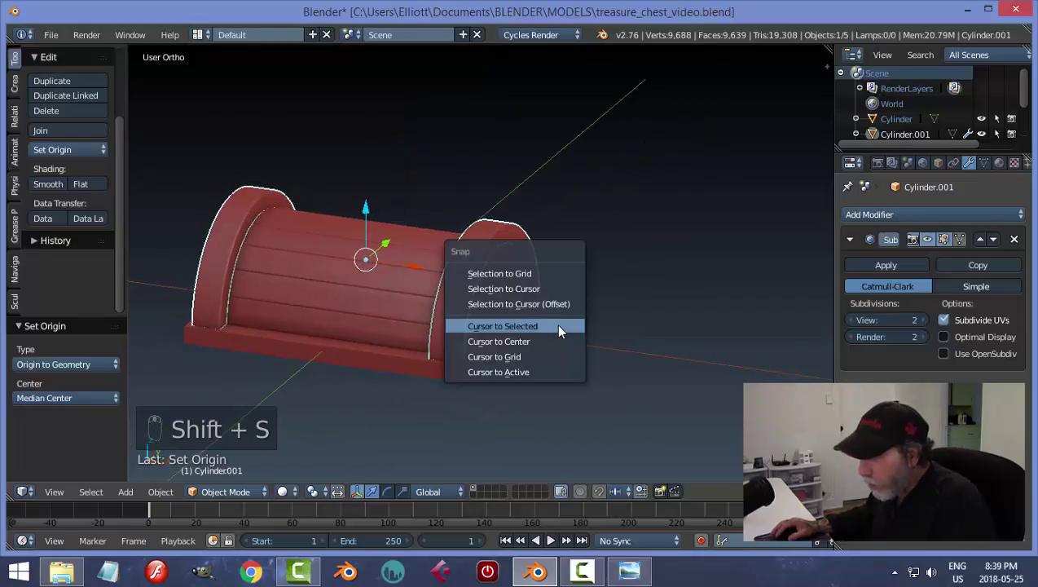
left_click(559, 327)
Step: Mirror the end planks along X onto the opposite end of the lid with a Mirror modifier and apply it
right_click(519, 302)
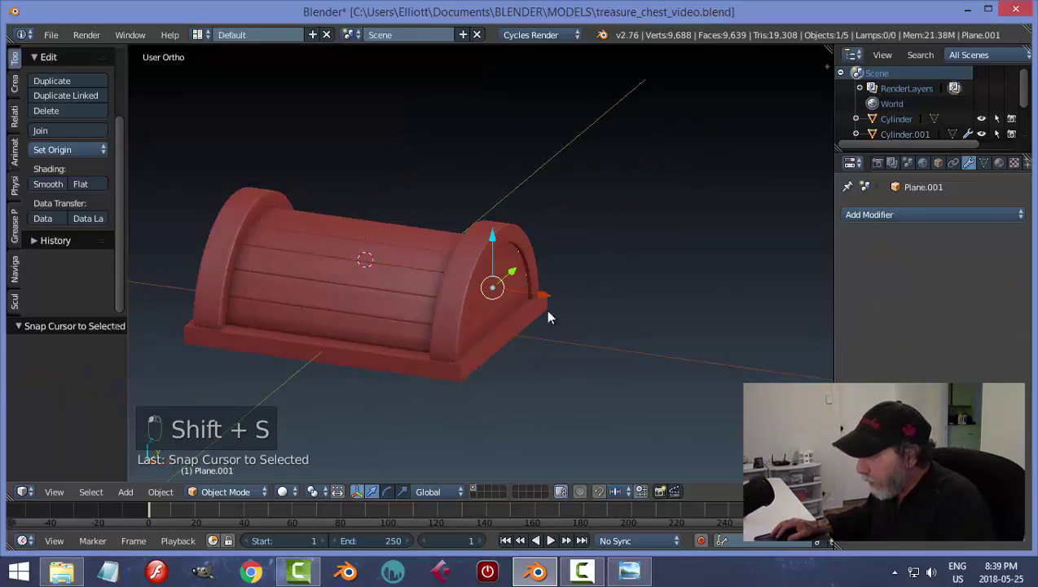
middle_click_drag(637, 340, 626, 332)
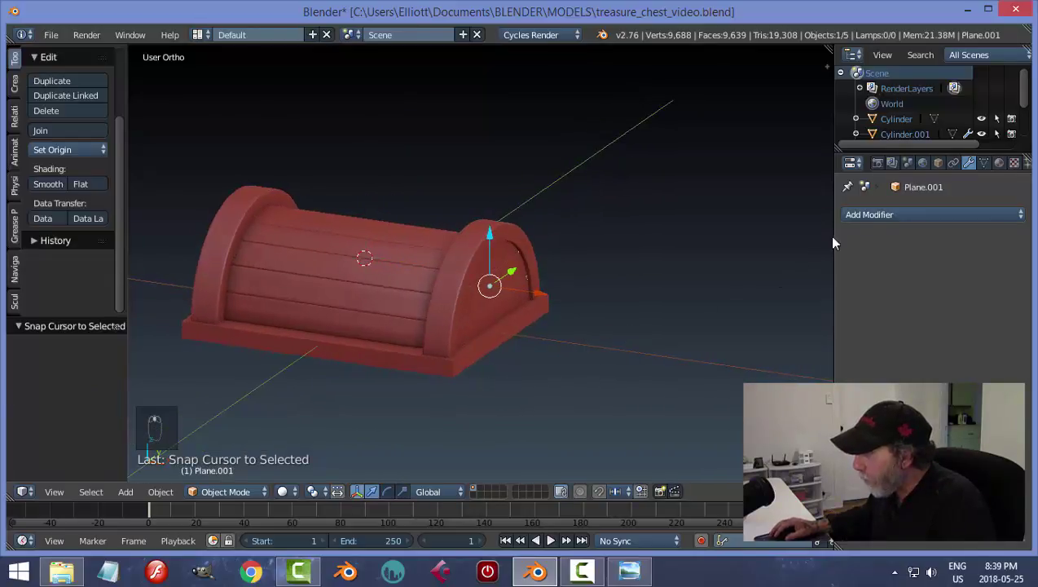
left_click(857, 215)
left_click(724, 366)
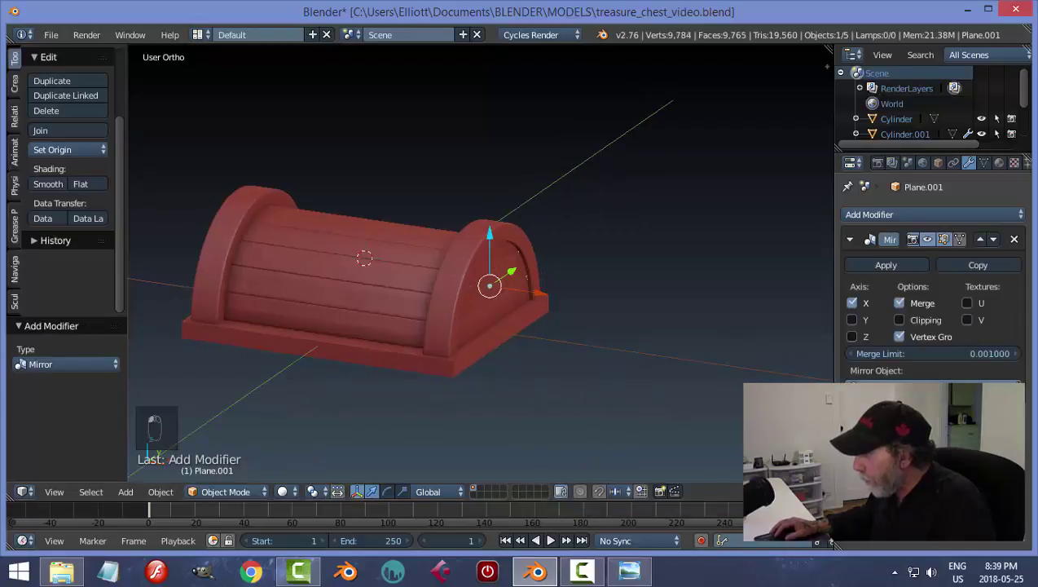
left_click(459, 262)
middle_click_drag(372, 316, 454, 325)
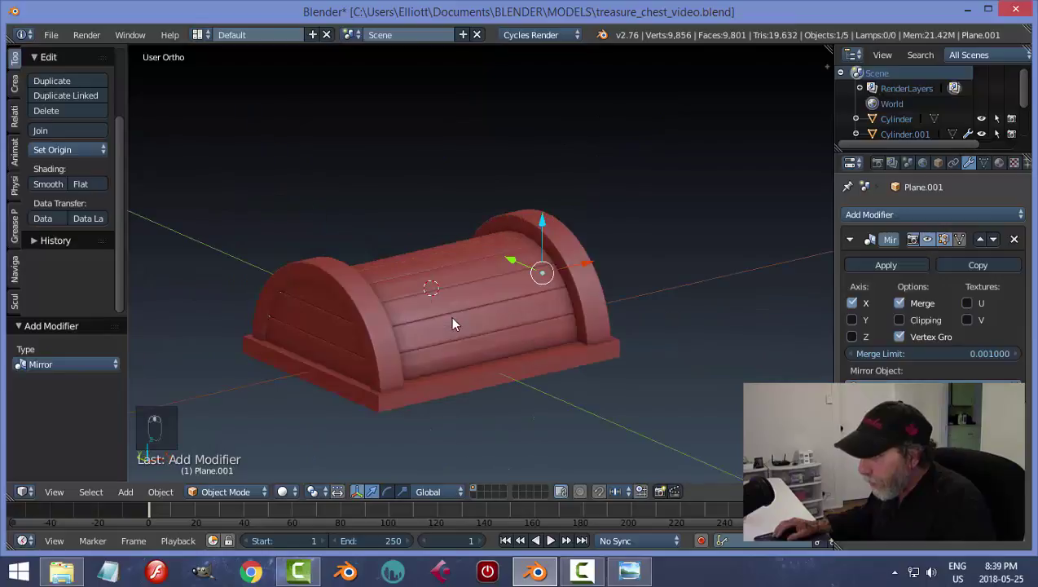
middle_click_drag(737, 318, 647, 316)
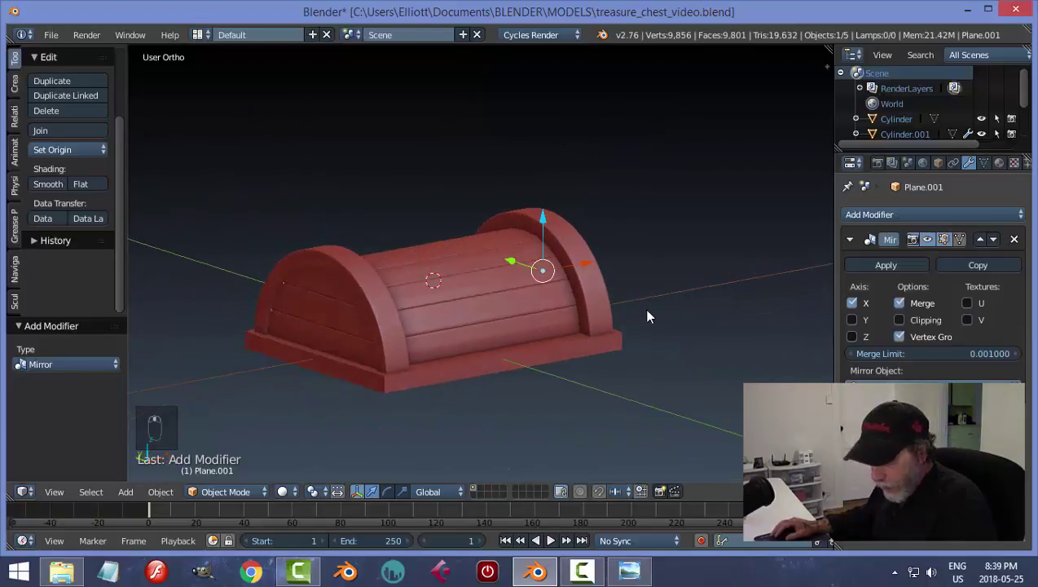
left_click(881, 265)
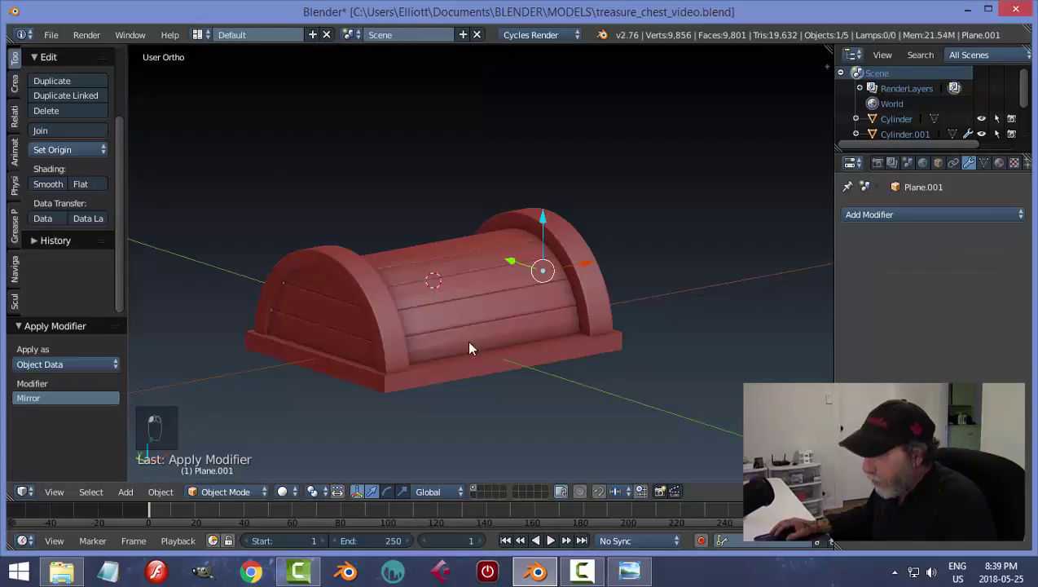
Step: Set the mirrored end planks' origin to their geometry, deselect them and save the file
left_click(70, 150)
left_click(83, 182)
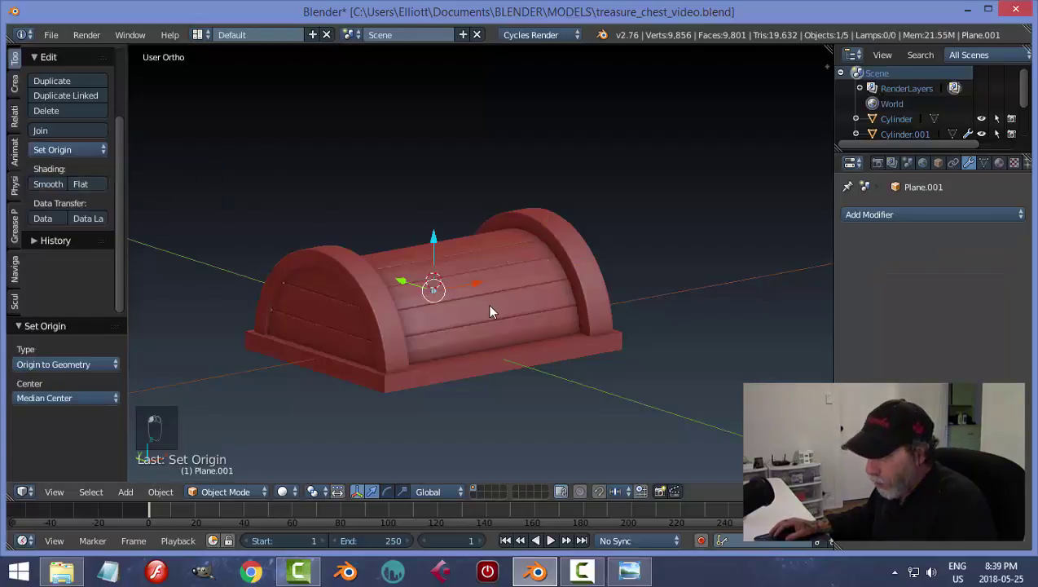
key("a")
middle_click_drag(475, 329, 566, 303)
key("ctrl+s")
Step: Compare the lid with the reference image treasure_chest8b.png in Windows Photo Viewer and return to Blender
middle_click_drag(492, 332, 510, 282)
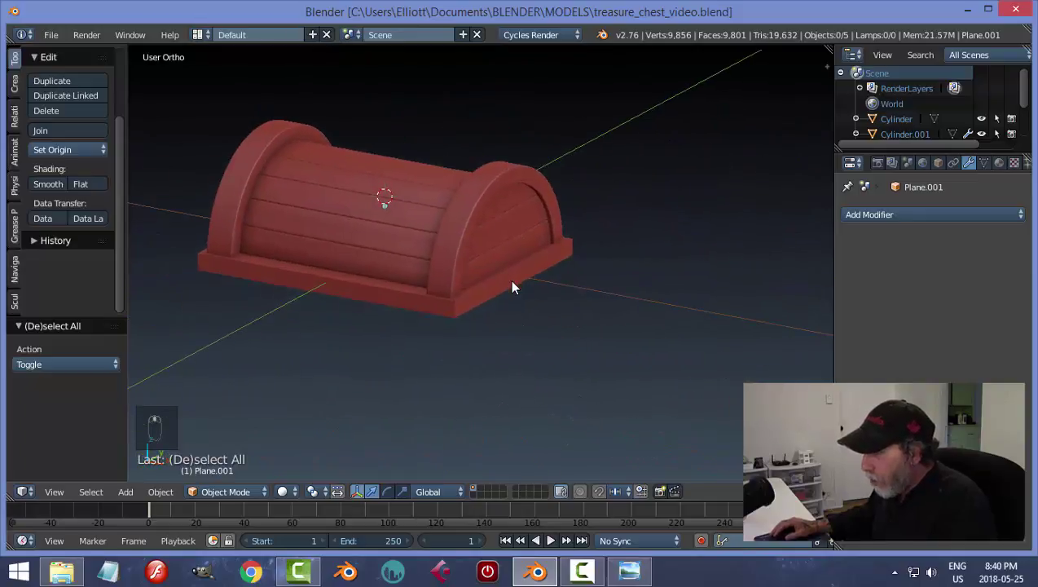
left_click(628, 572)
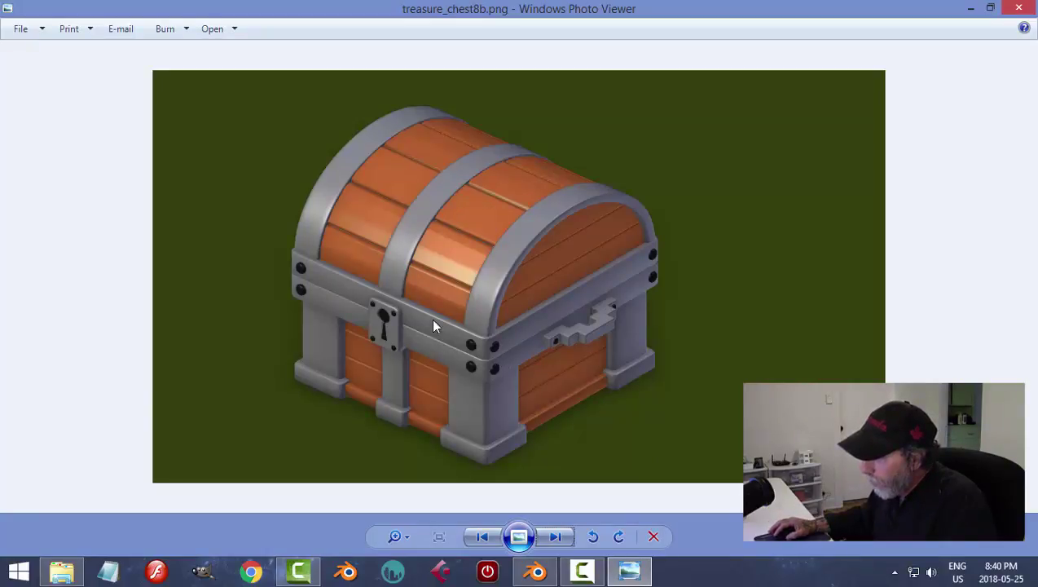
left_click(536, 571)
Step: Duplicate one arched end band within its mesh, move the copy along X to the lid's middle, and return to Object Mode
right_click(460, 228)
middle_click_drag(494, 271, 544, 289)
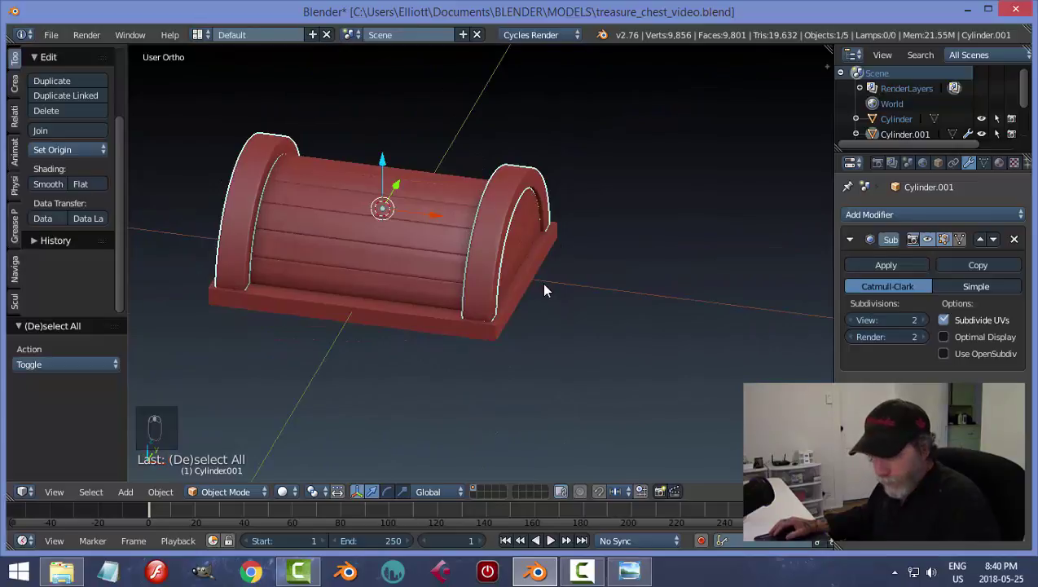
key("Tab")
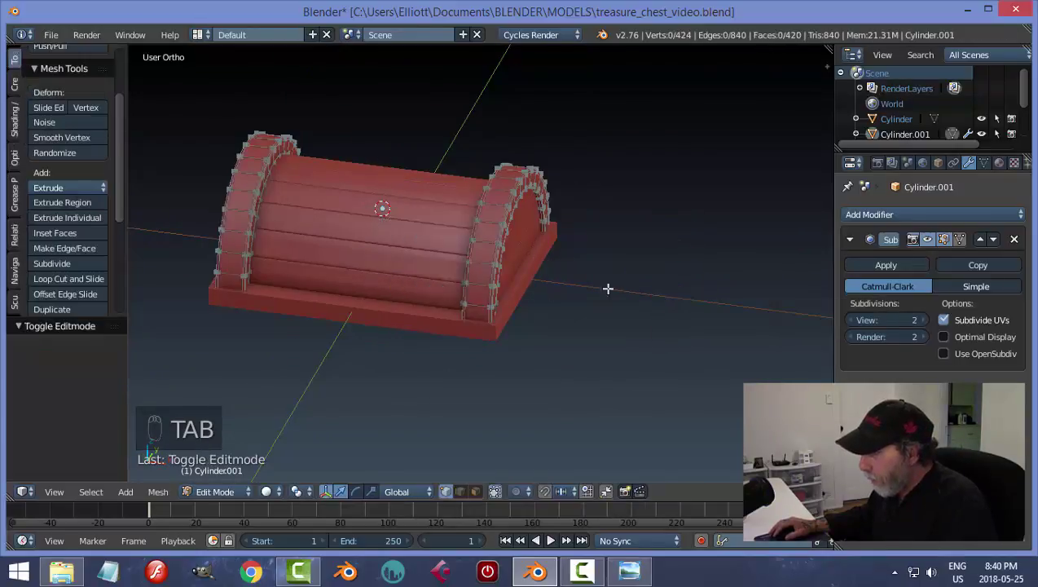
right_click(489, 241)
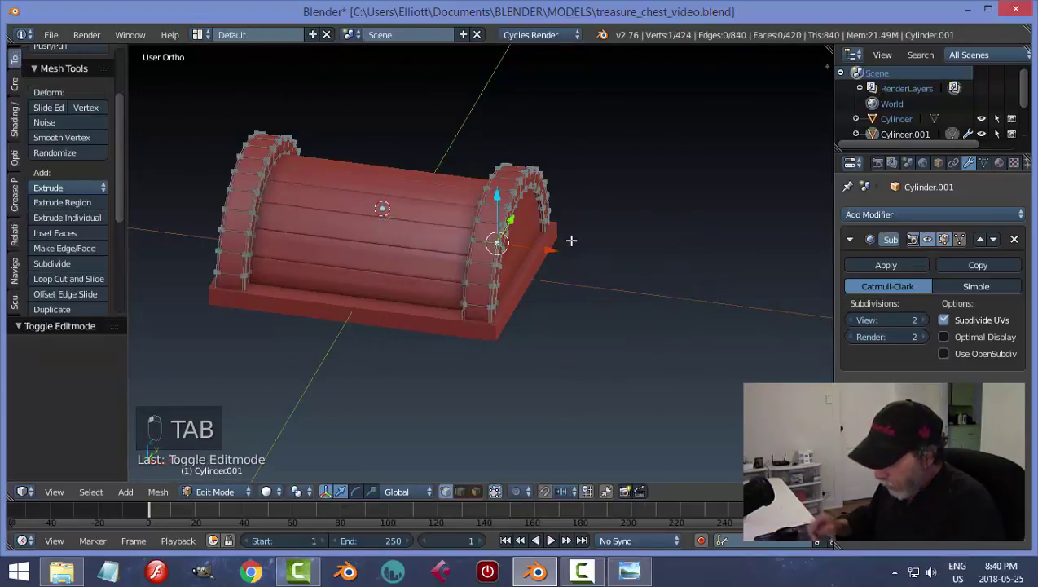
key("ctrl+l")
middle_click_drag(465, 215, 491, 249)
key("shift+d")
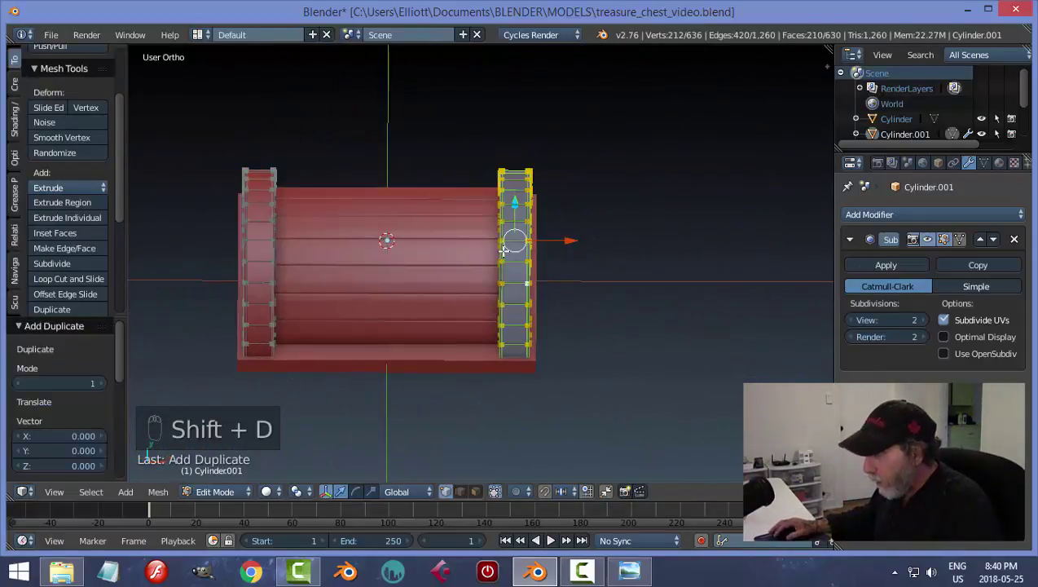
key("KP_1")
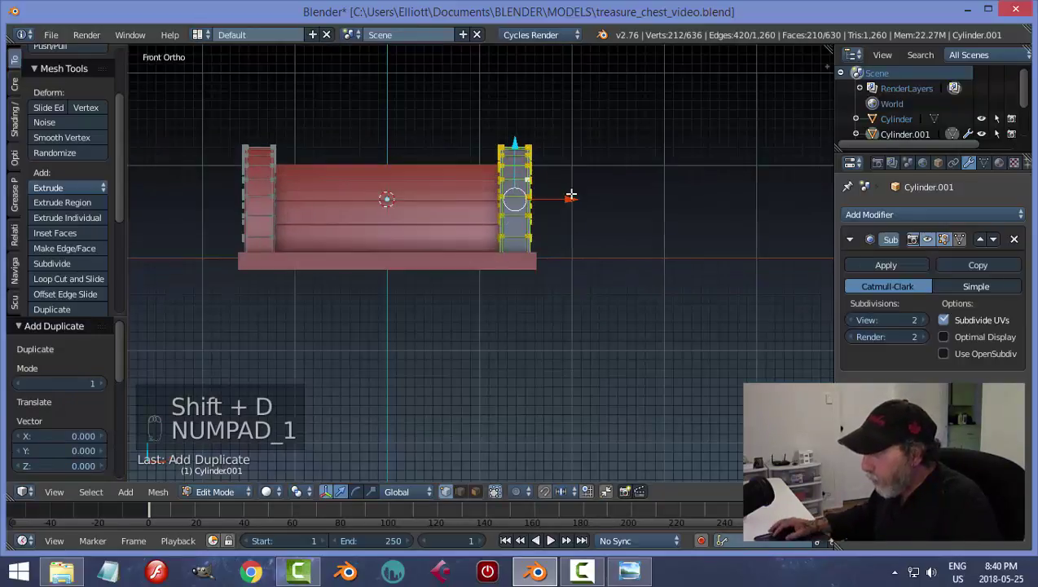
left_click_drag(569, 201, 442, 215)
key("a")
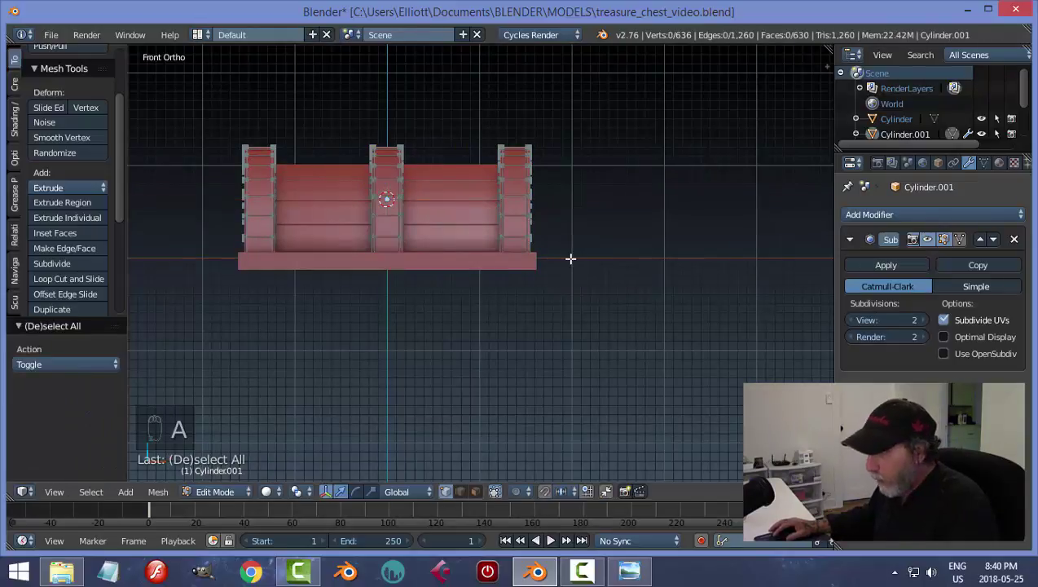
key("Tab")
left_click(515, 269)
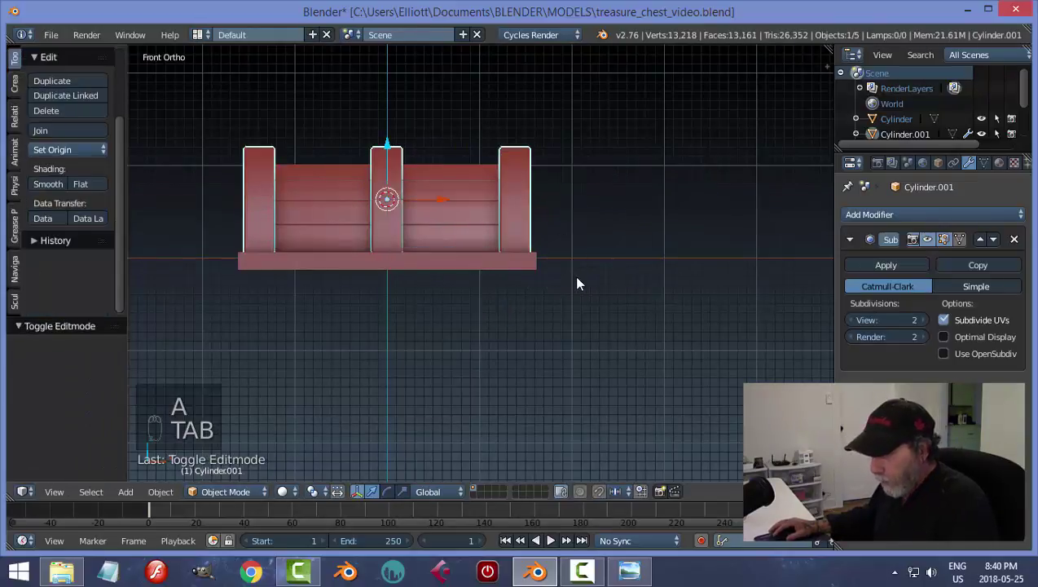
key("a")
key("a")
Step: Compare the three-banded lid with the chest reference image in Windows Photo Viewer, viewing the model from a similar angle
middle_click_drag(599, 289, 491, 356)
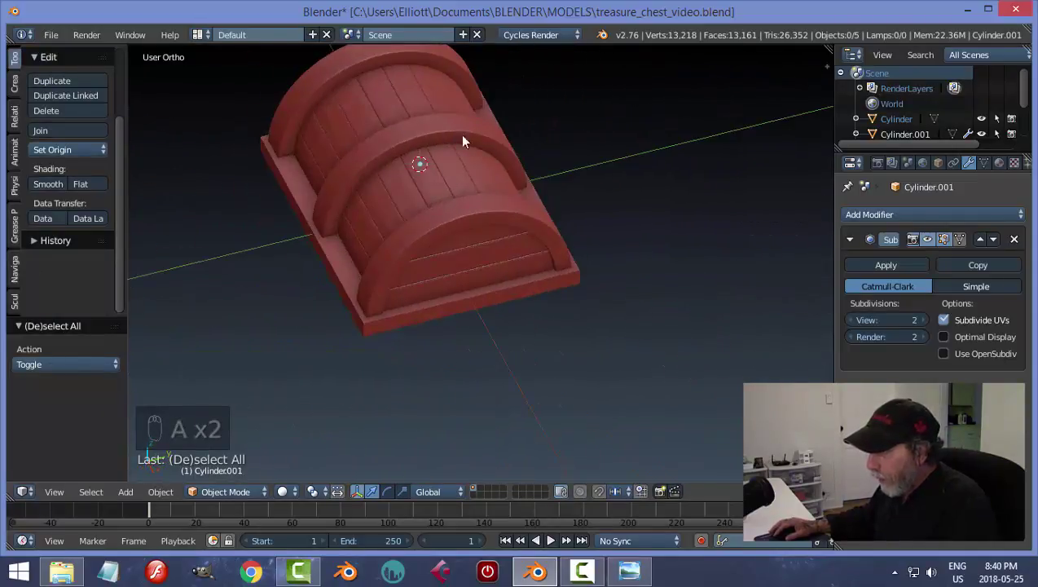
left_click(628, 571)
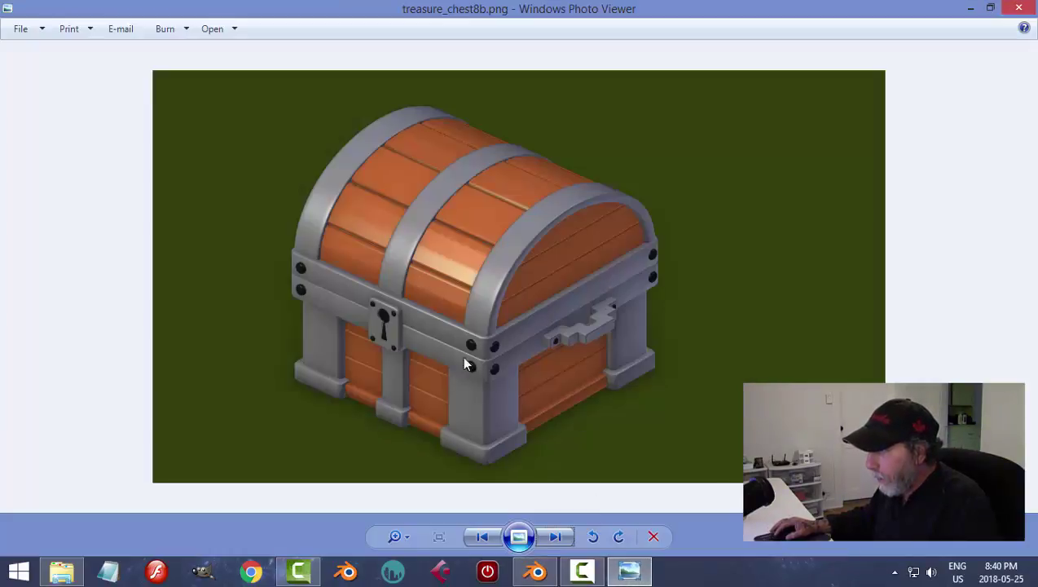
left_click(536, 571)
middle_click_drag(531, 493, 590, 388)
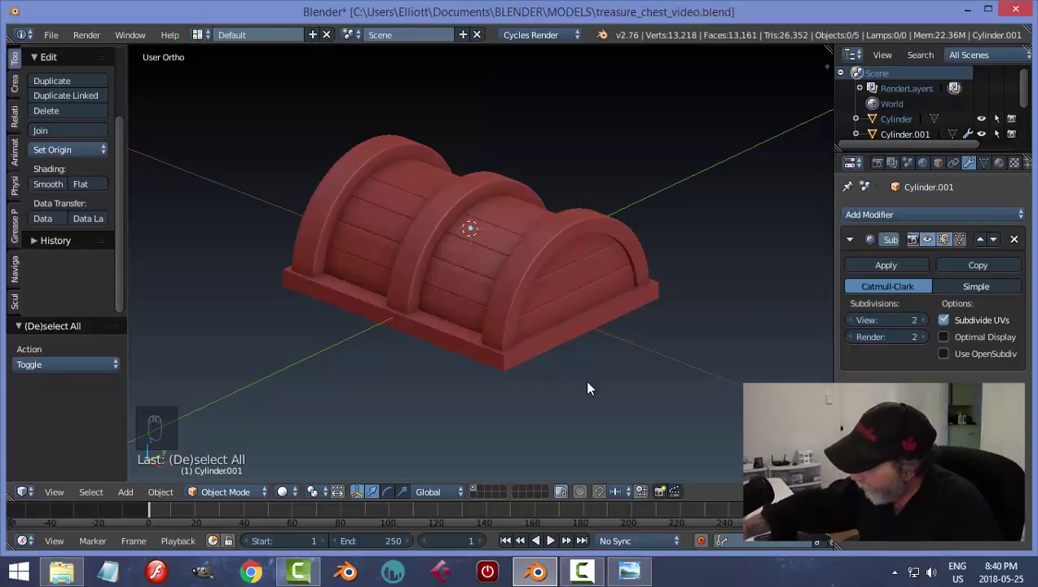
middle_click_drag(587, 387, 492, 412)
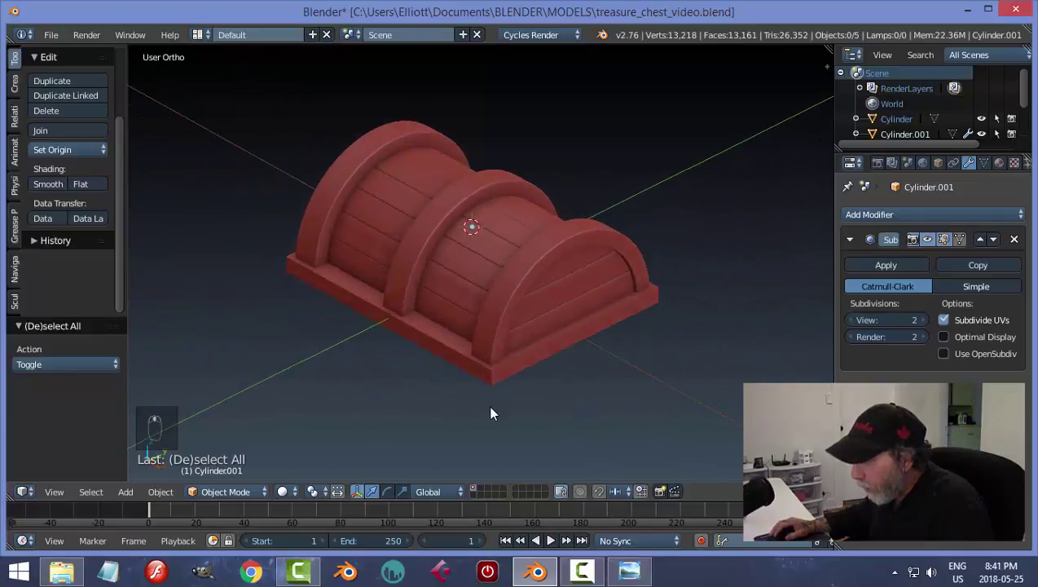
Step: Check the chest reference image in Windows Photo Viewer and, back in Blender, apply rotation and scale to the lid's base slab
left_click(630, 573)
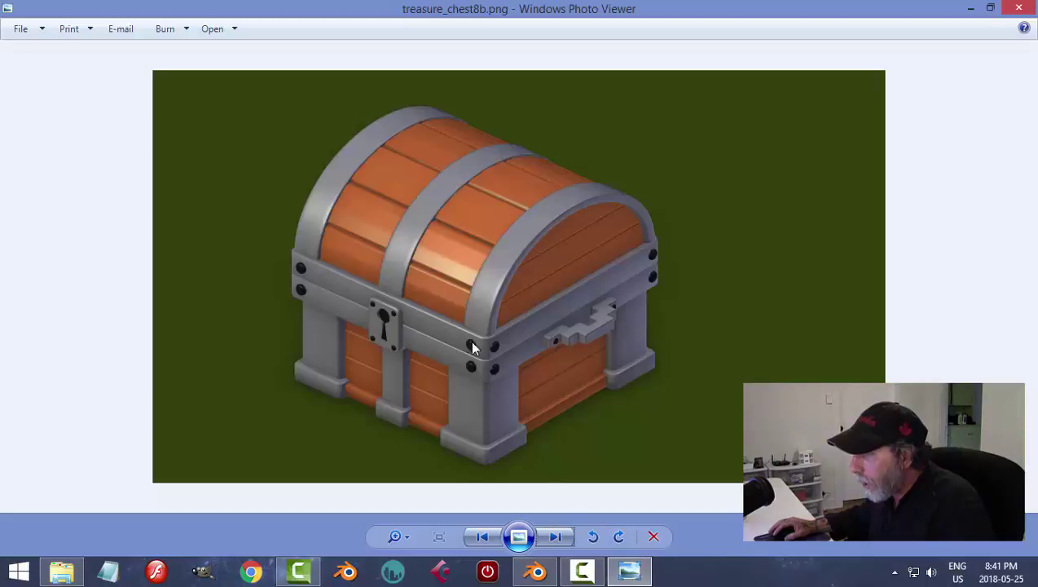
left_click(536, 572)
middle_click_drag(607, 321, 493, 348)
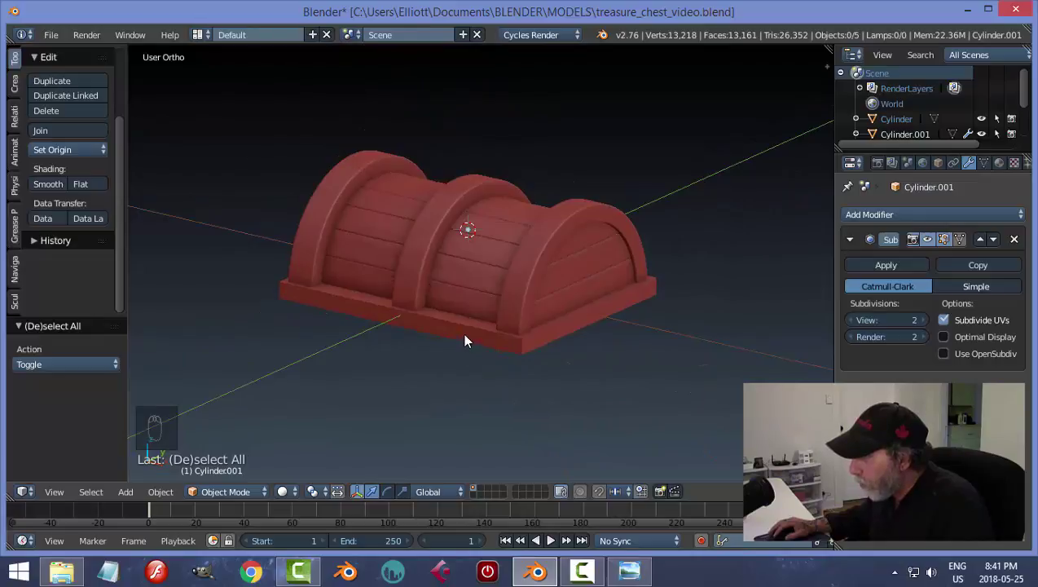
right_click(465, 341)
middle_click_drag(607, 361, 559, 408)
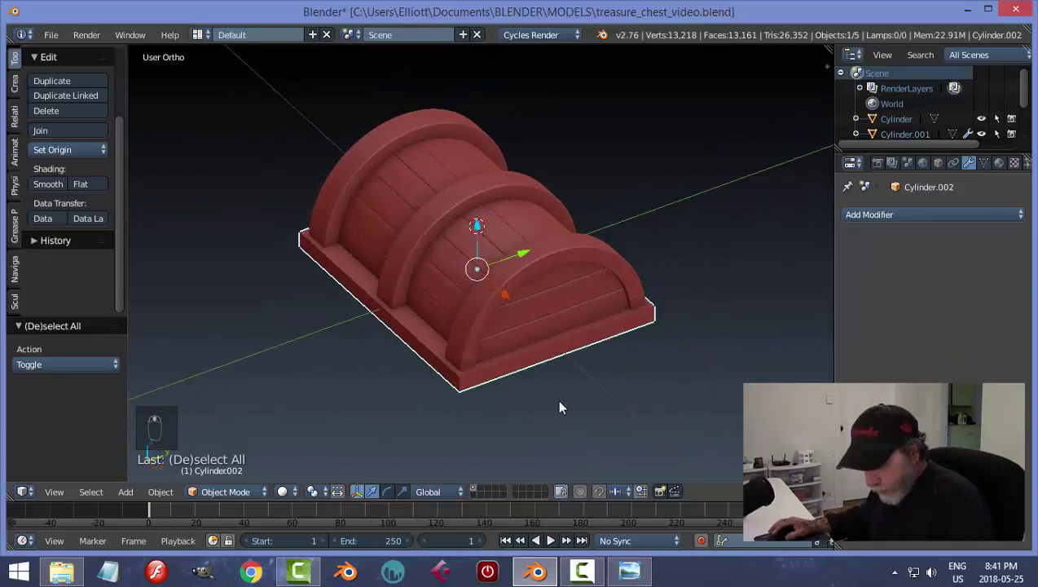
key("ctrl+a")
left_click(557, 399)
scroll(551, 416, "up", 1)
scroll(562, 414, "down", 1)
mouse_move(575, 410)
middle_mouse_down()
mouse_move(535, 364)
mouse_move(599, 399)
mouse_move(565, 400)
middle_mouse_up()
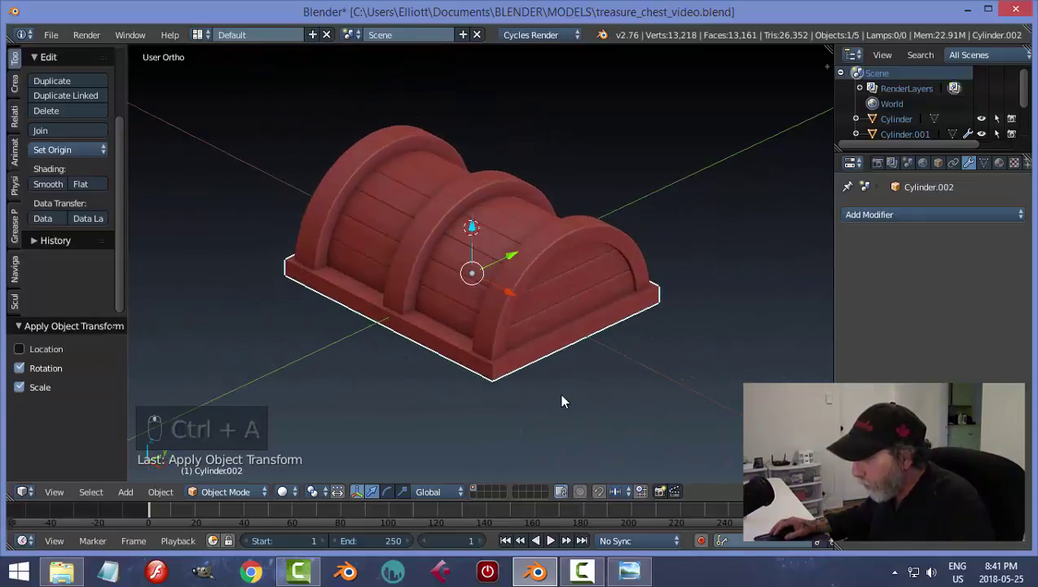
Step: Add a Bevel modifier with 2 segments and 0.0250 width to the base slab, shade it smooth and deselect it
left_click(853, 214)
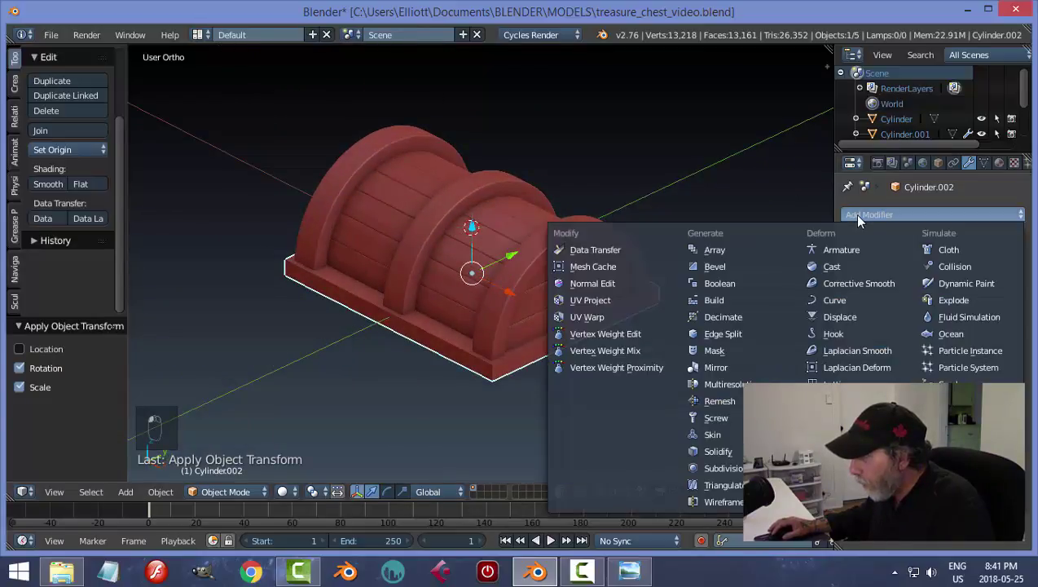
left_click(746, 265)
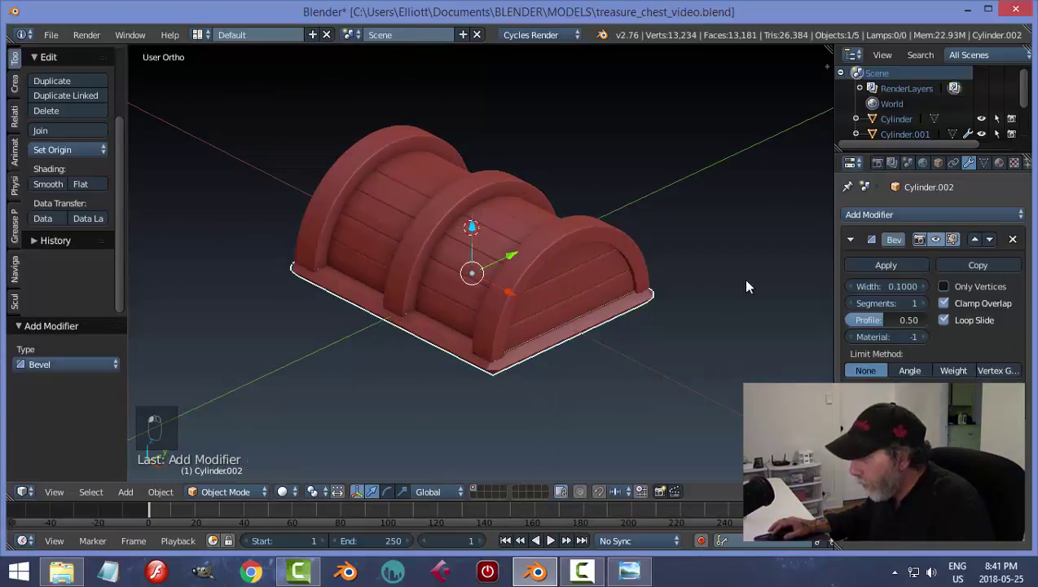
left_click(924, 305)
left_click_drag(897, 285, 849, 284)
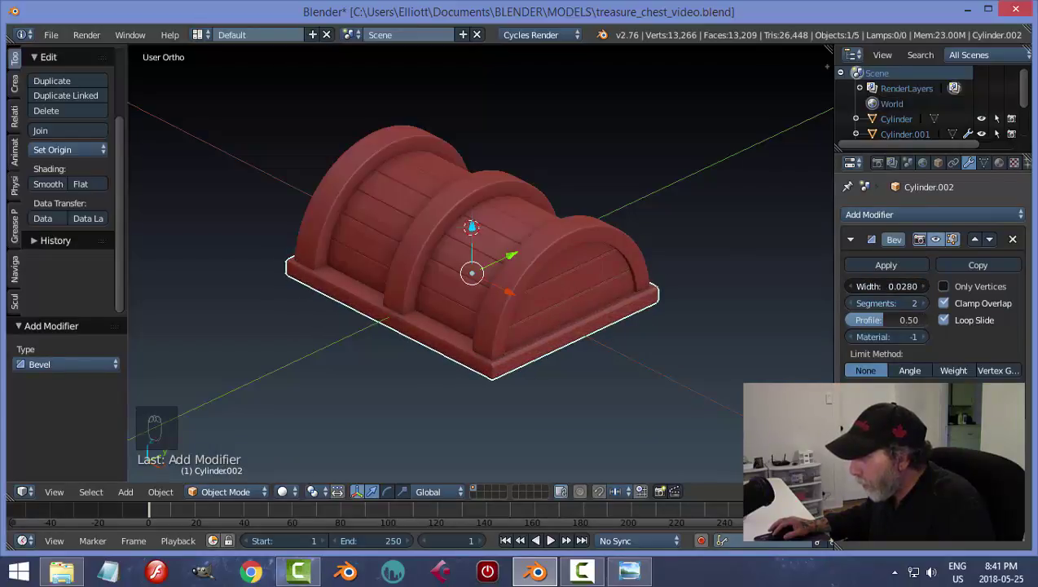
left_click_drag(849, 285, 848, 285)
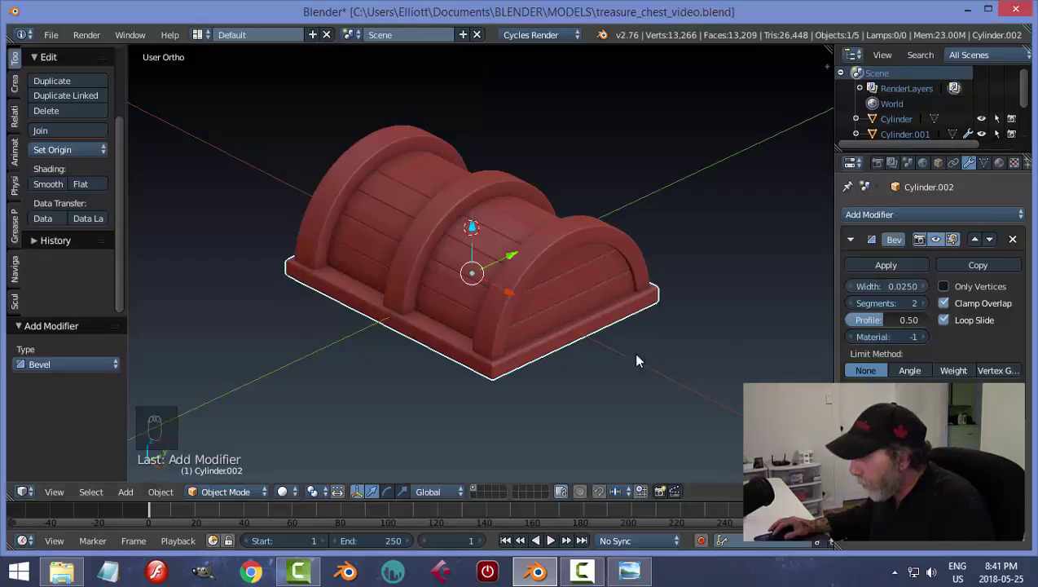
left_click(47, 184)
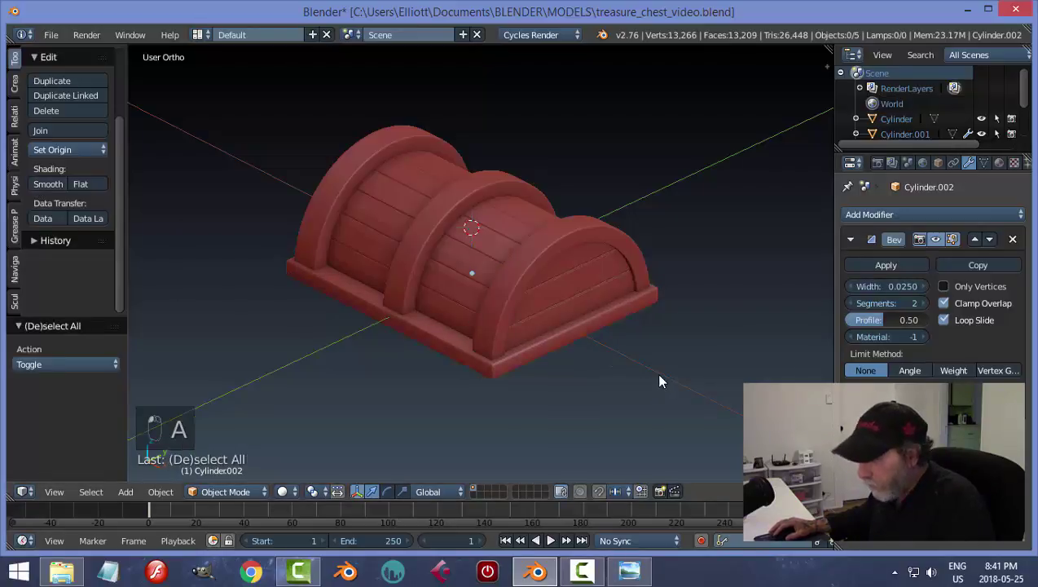
key("a")
Step: Scale the base slab by about 0.975 along Y and 0.980 along X, deselect it and save over the file
middle_click_drag(621, 378, 523, 409)
right_click(462, 374)
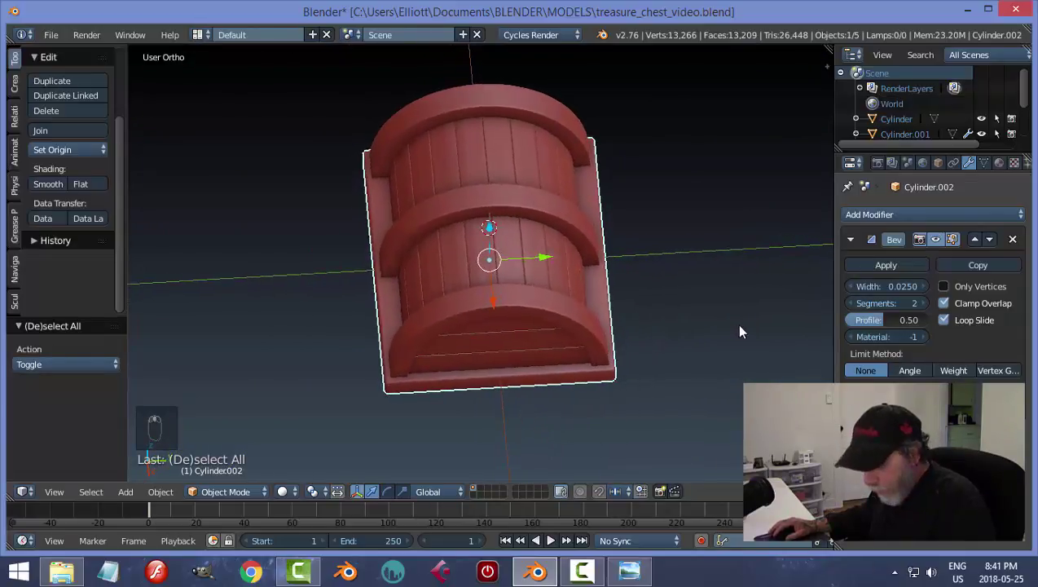
key("s")
key("y")
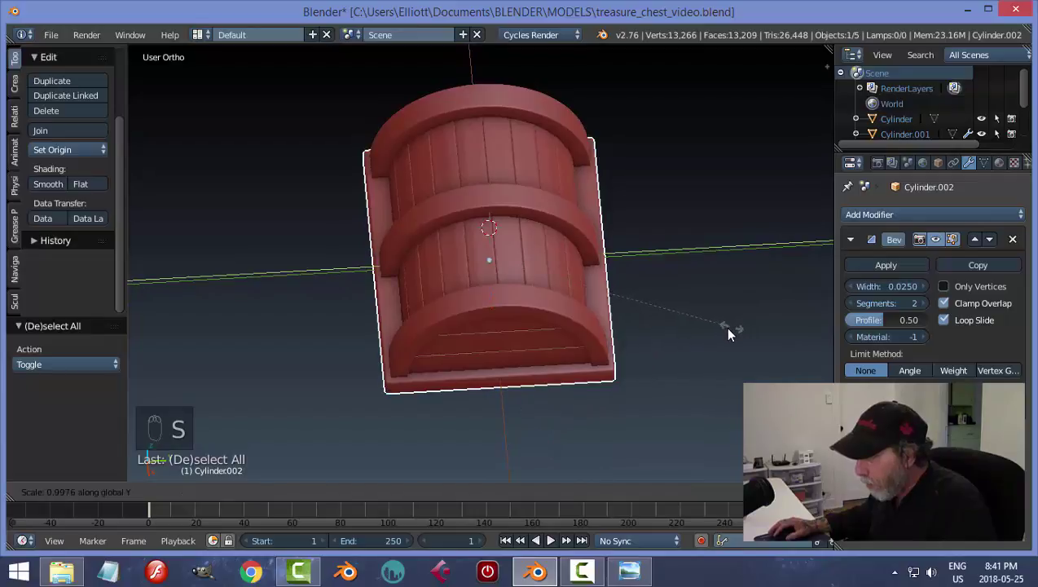
left_click(666, 329)
middle_click_drag(649, 352, 698, 384)
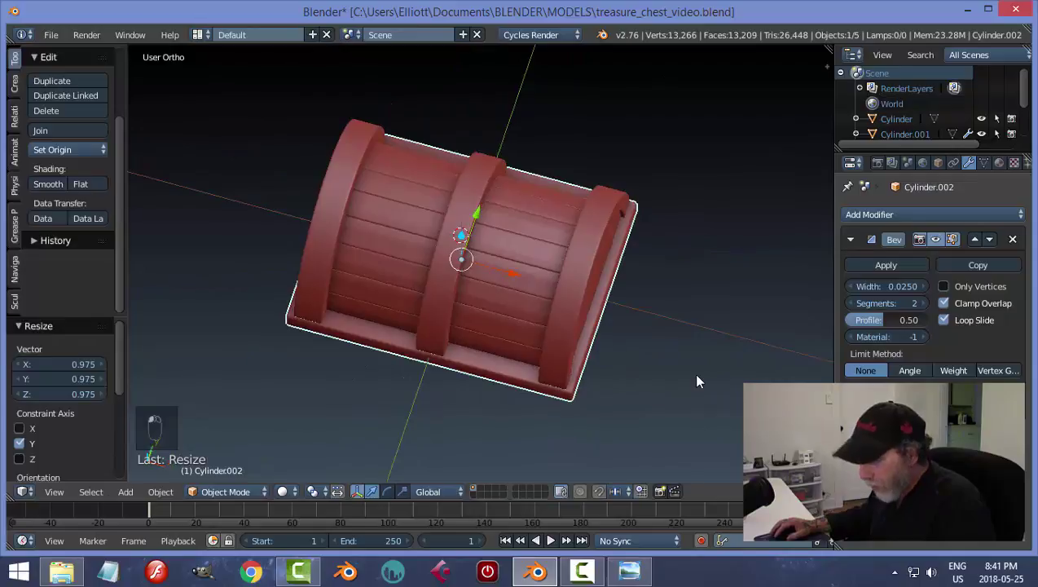
key("s")
key("x")
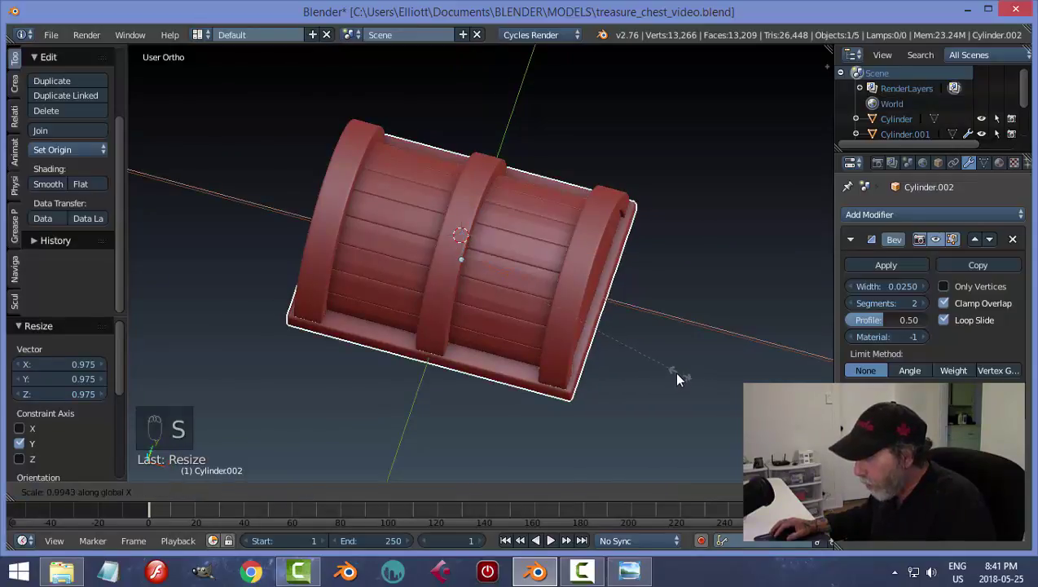
left_click(643, 368)
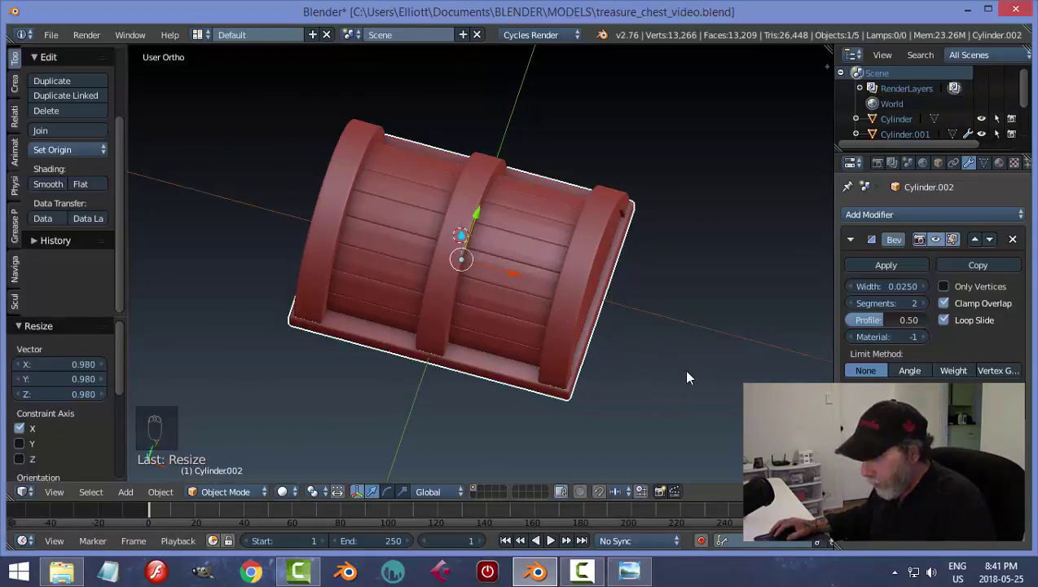
key("a")
middle_click_drag(685, 371, 560, 350)
key("ctrl+s")
left_click(514, 390)
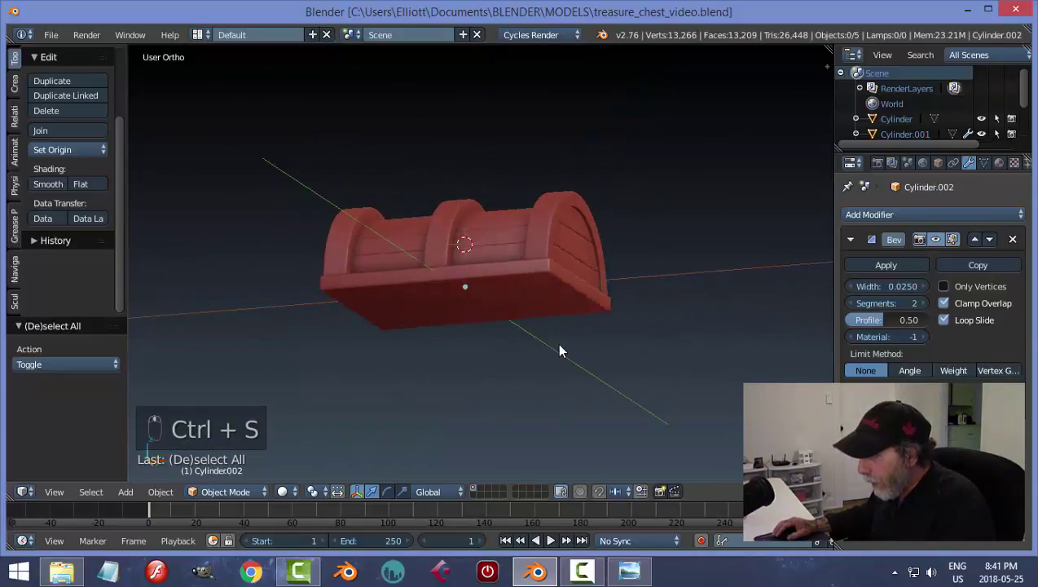
Step: Duplicate the base slab, move the copy down along Z to sit directly beneath the original, and deselect it
right_click(511, 274)
key("shift+d")
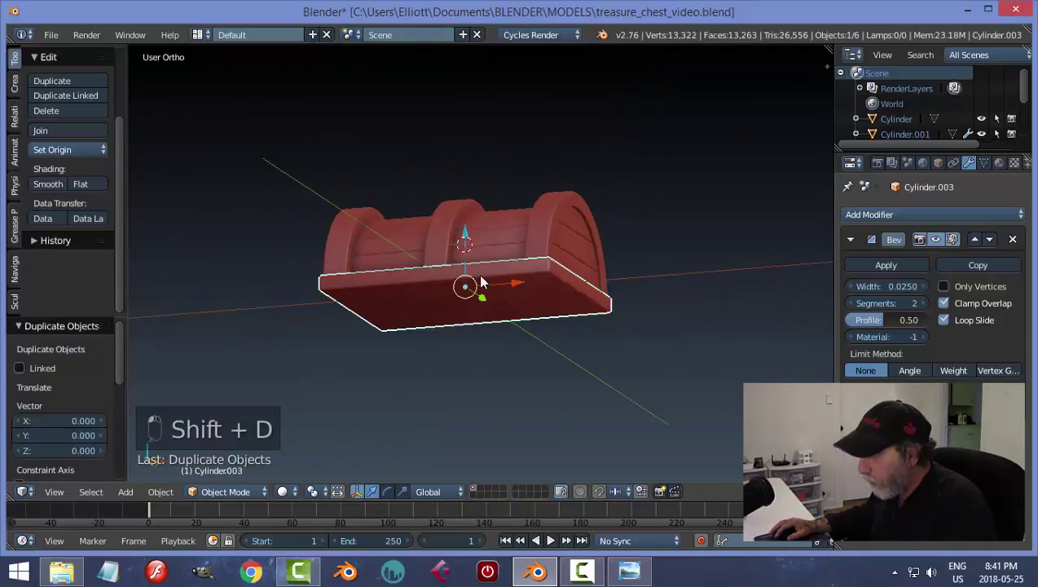
left_click_drag(464, 239, 464, 285)
middle_click_drag(464, 286, 506, 375)
key("a")
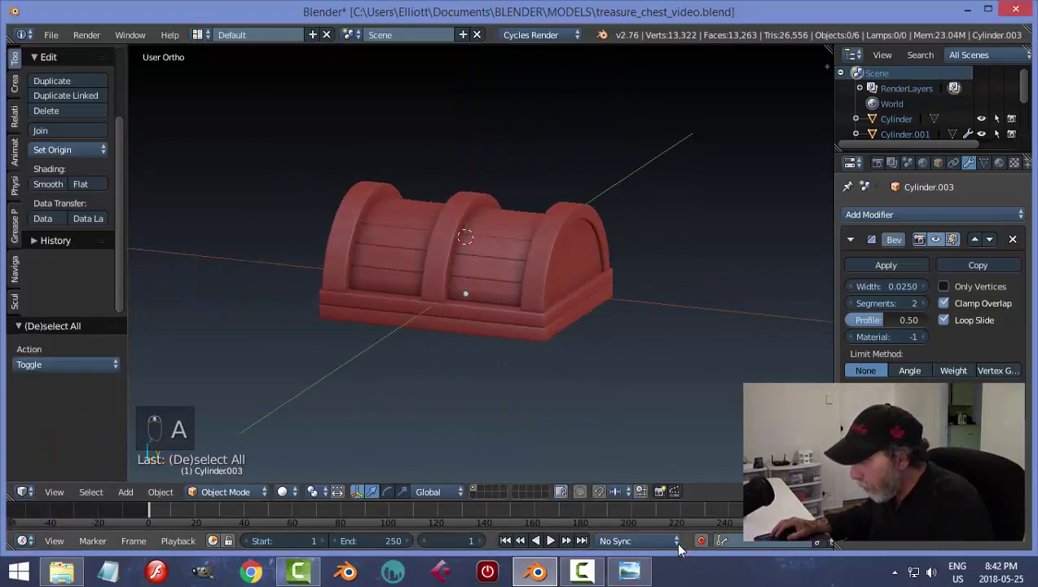
Step: Check the reference image in Windows Photo Viewer and, back in Blender, snap the 3D cursor to the lower slab
left_click(629, 570)
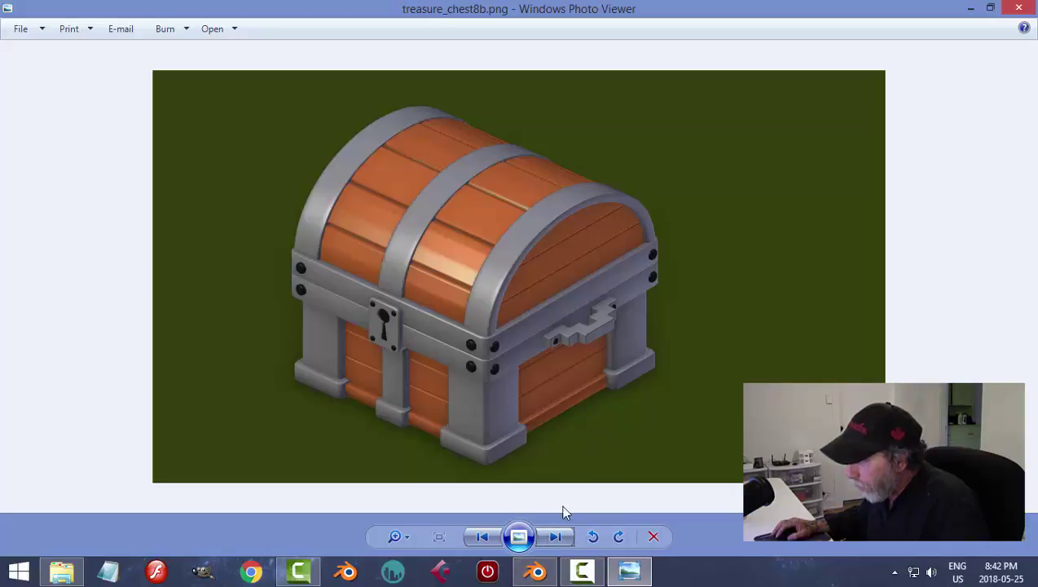
left_click(535, 570)
middle_click_drag(638, 378, 526, 300)
right_click(525, 300)
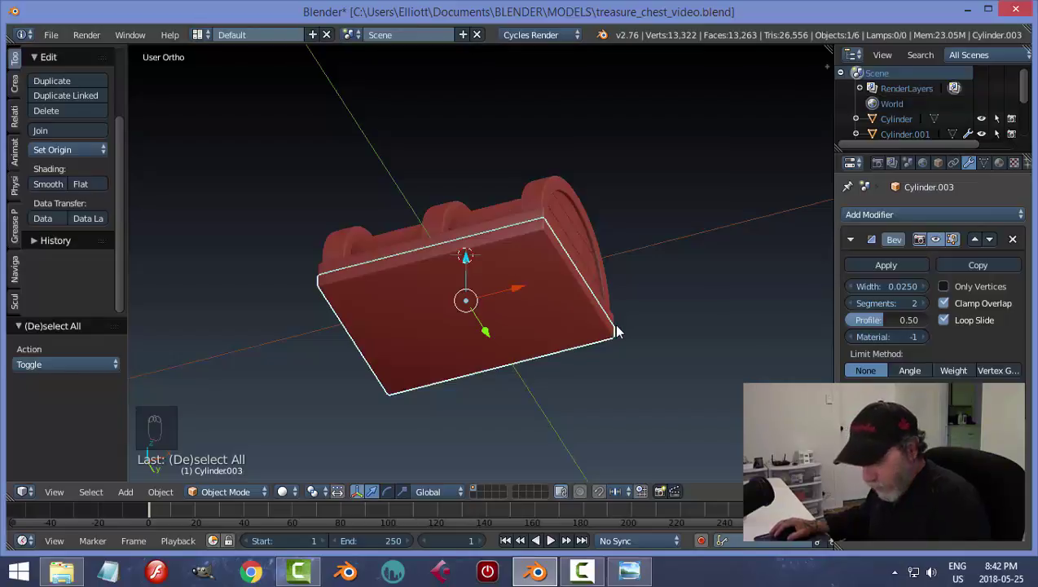
key("shift+s")
left_click(638, 371)
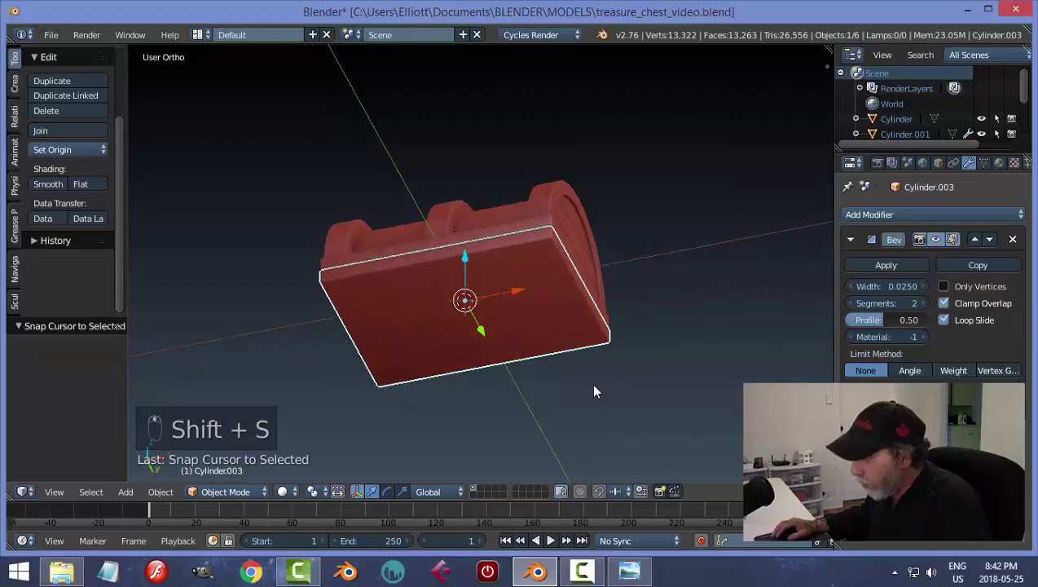
middle_click_drag(597, 382, 591, 409)
key("a")
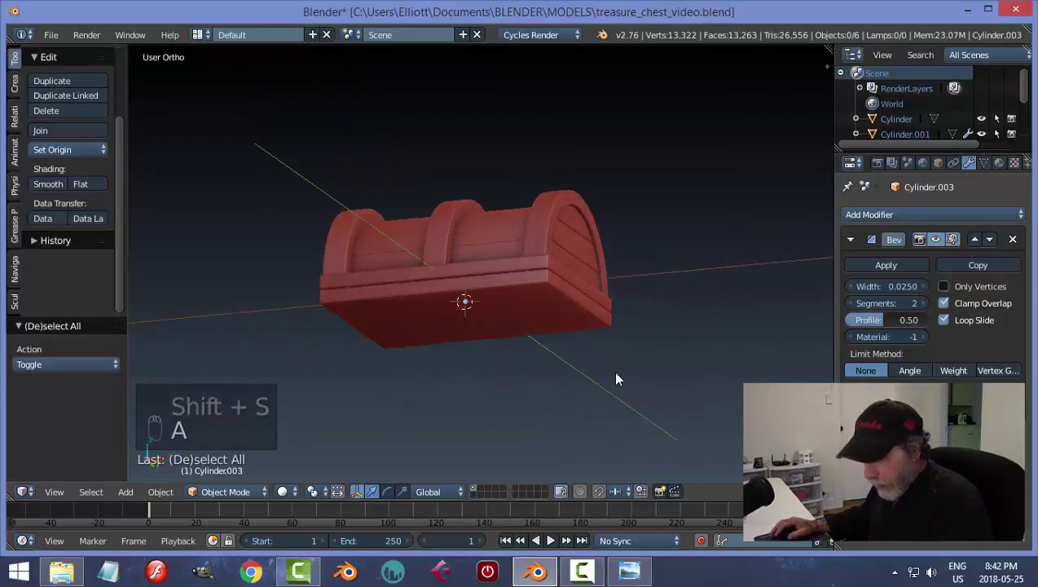
Step: Add a cube at the 3D cursor, scale it to about 0.253 and move it about -0.407 along Z below the slab
key("shift+a")
mouse_move(601, 313)
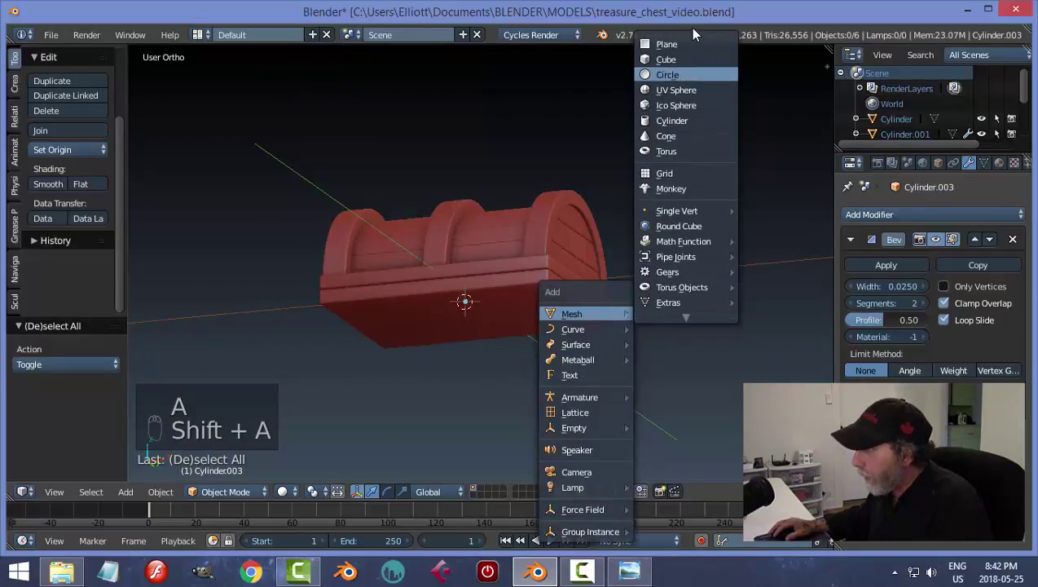
left_click(677, 59)
middle_click_drag(661, 245, 681, 273)
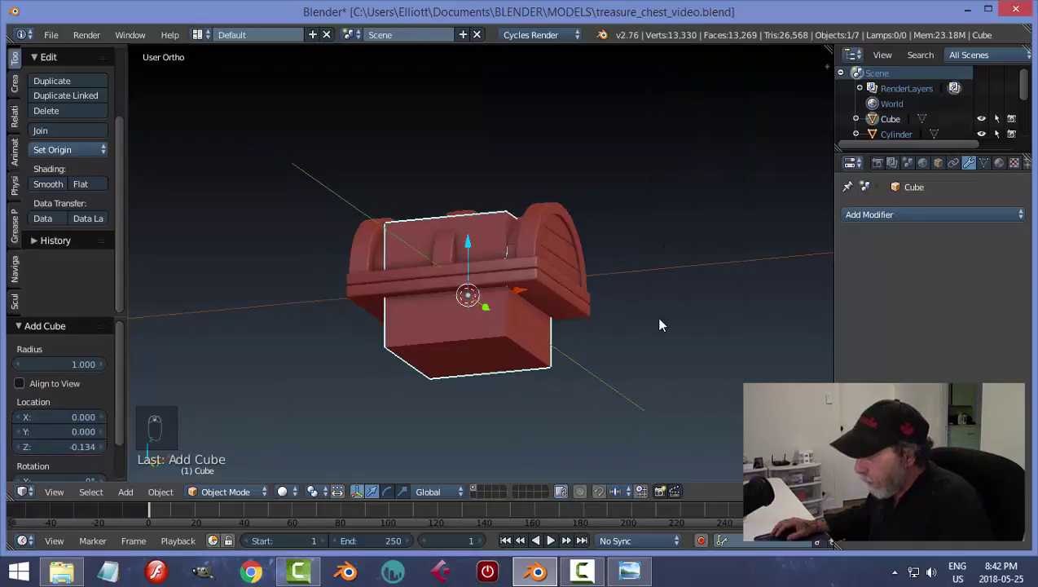
key("s")
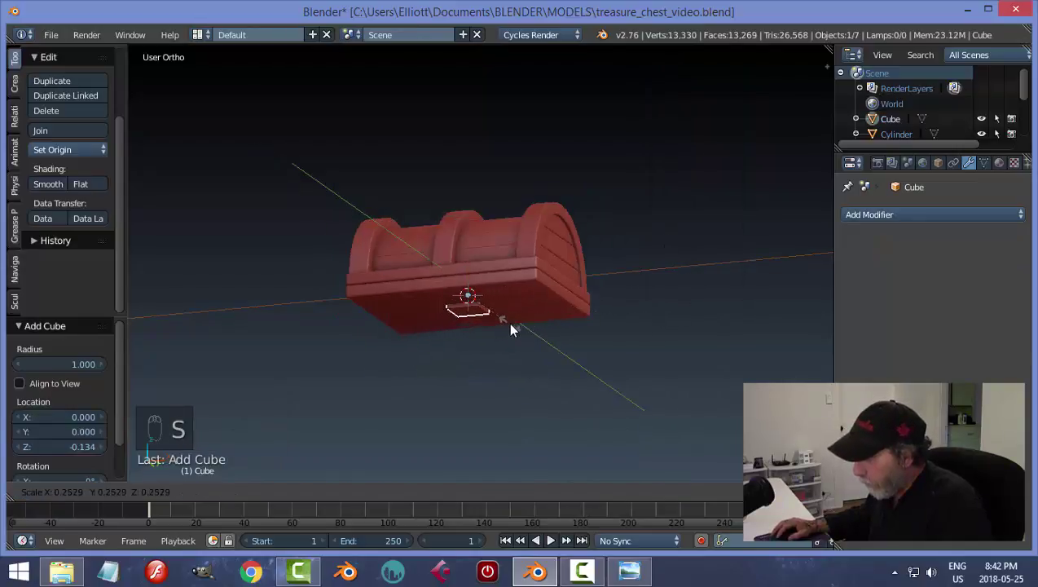
left_click(508, 322)
key("g")
key("z")
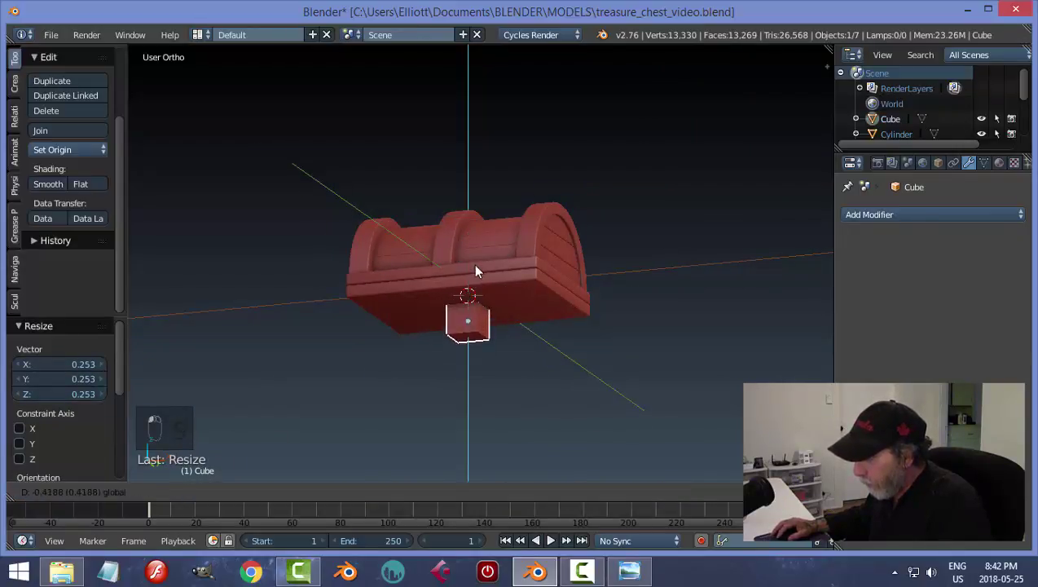
left_click(476, 271)
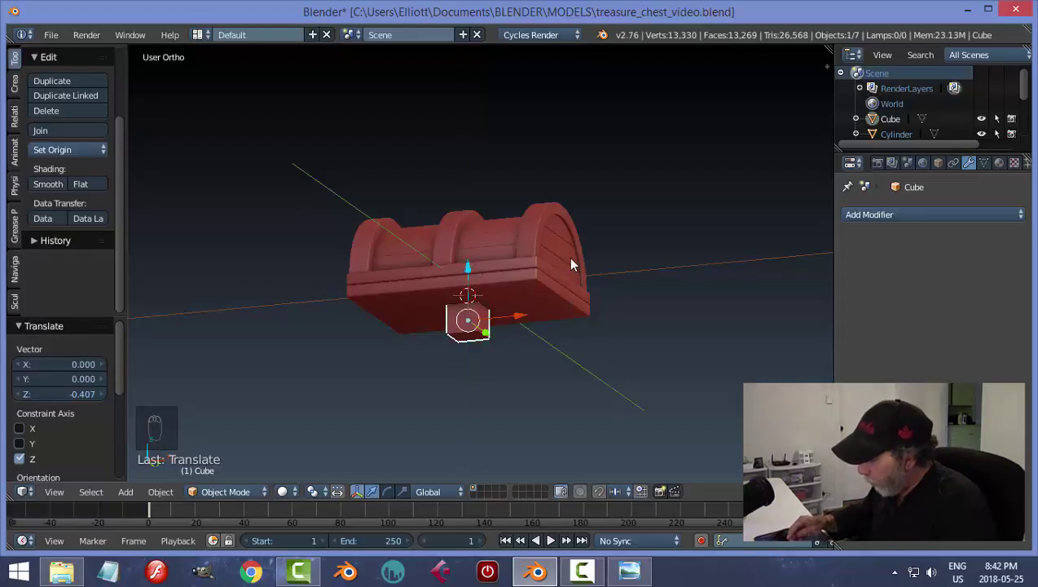
Step: Position the small cube along X and Y, starting in the bottom view, just inside the lower slab's front corner on the +X side
key("KP_7")
key("ctrl+KP_7")
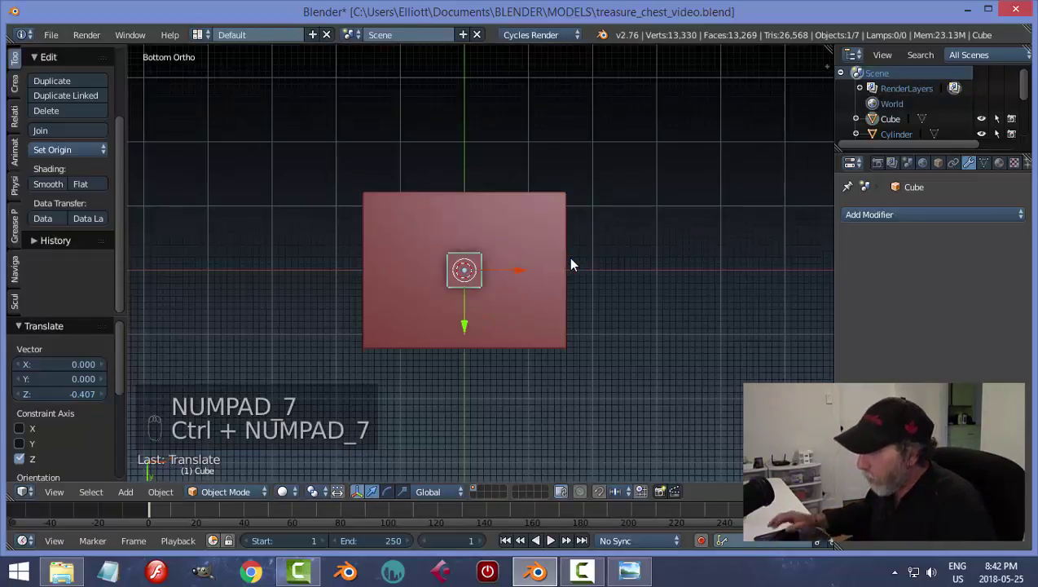
left_click_drag(514, 270, 545, 275)
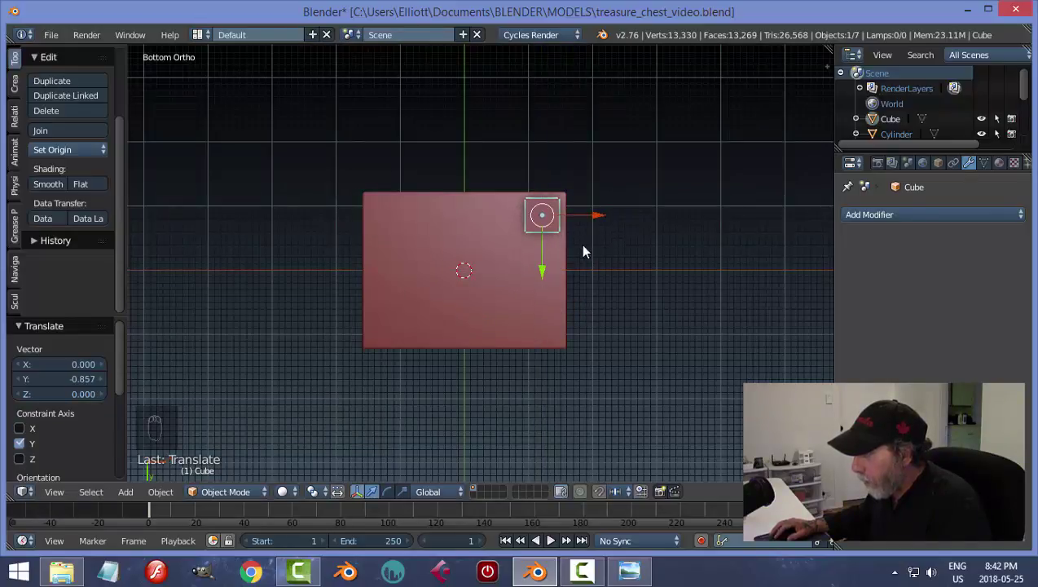
left_click_drag(596, 221, 596, 217)
middle_click_drag(596, 216, 554, 315)
scroll(586, 410, "up", 1)
scroll(568, 335, "up", 2)
scroll(571, 346, "up", 2)
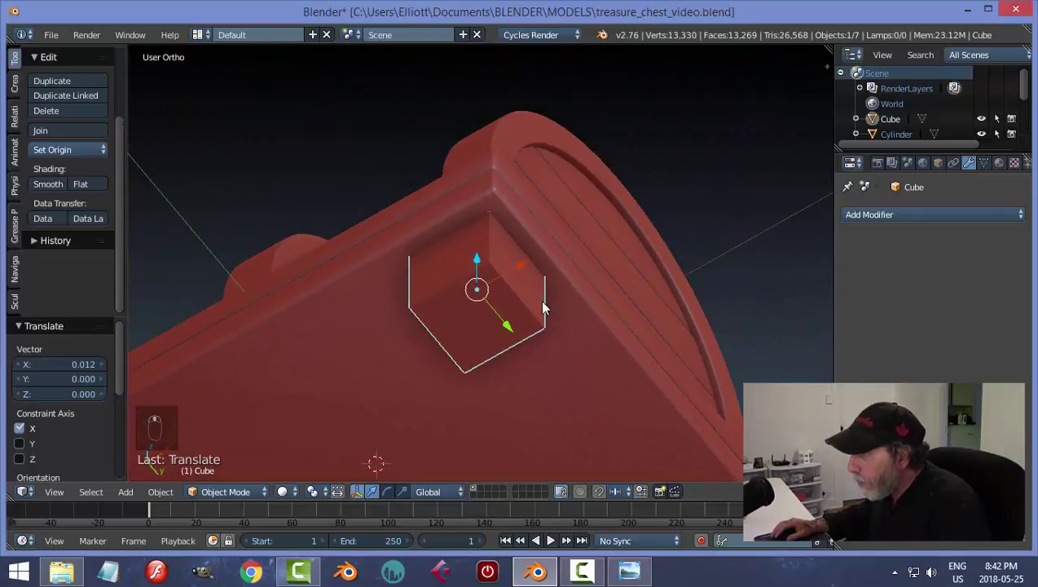
left_click_drag(520, 259, 535, 271)
left_click_drag(514, 324, 515, 327)
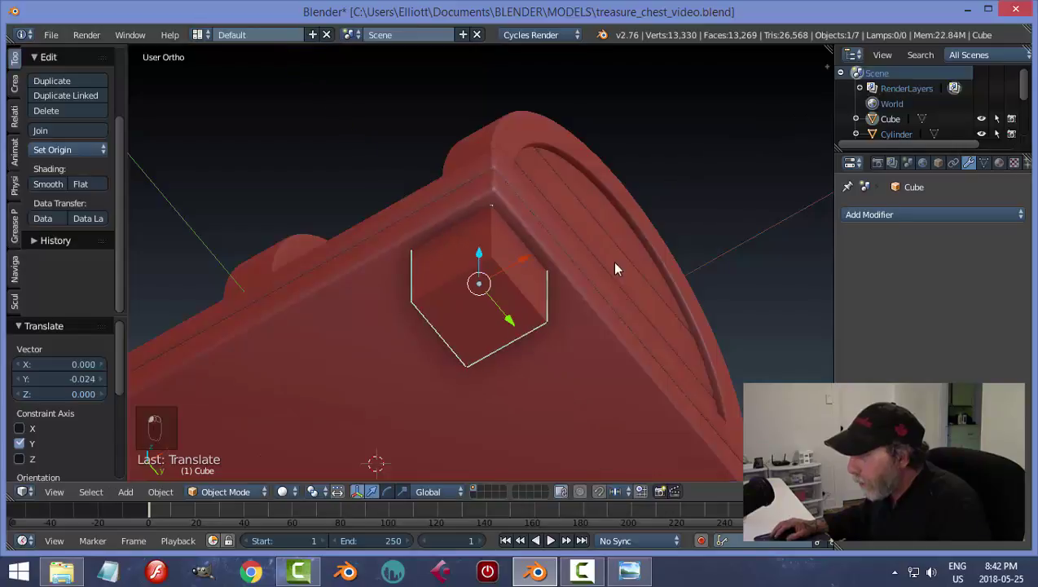
middle_click_drag(617, 269, 613, 291)
Step: In Edit Mode, move the cube's bottom face down along Z to form a tall corner leg, and deselect the face
key("Tab")
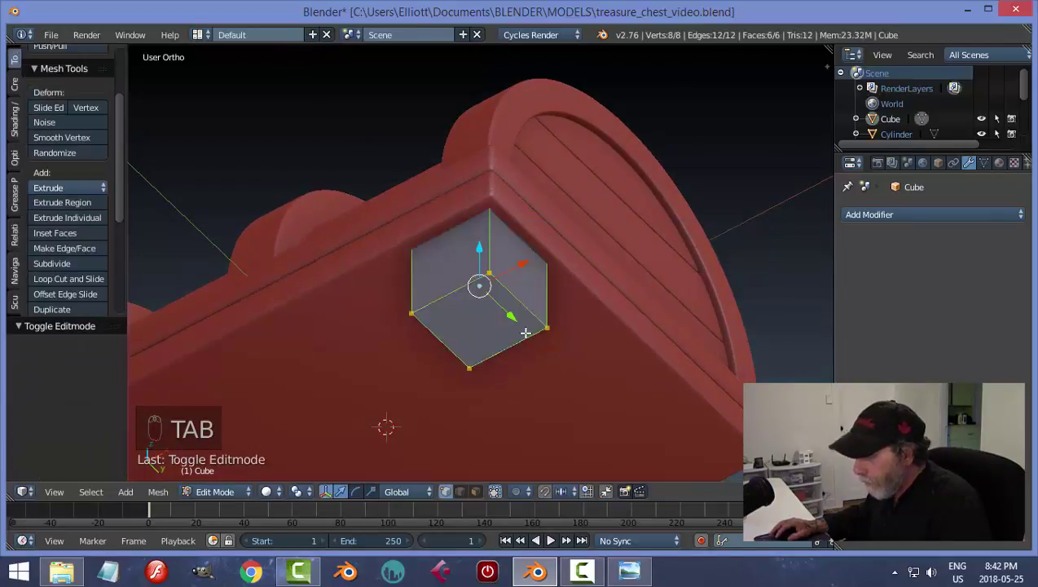
key("a")
key("a")
key("ctrl+Tab")
left_click(494, 364)
right_click(530, 326)
middle_click_drag(540, 313, 584, 364)
scroll(571, 228, "down", 2)
left_click_drag(486, 255, 494, 359)
scroll(573, 356, "down", 3)
middle_click_drag(573, 356, 574, 312)
left_click_drag(480, 282, 480, 270)
middle_click_drag(588, 295, 565, 296)
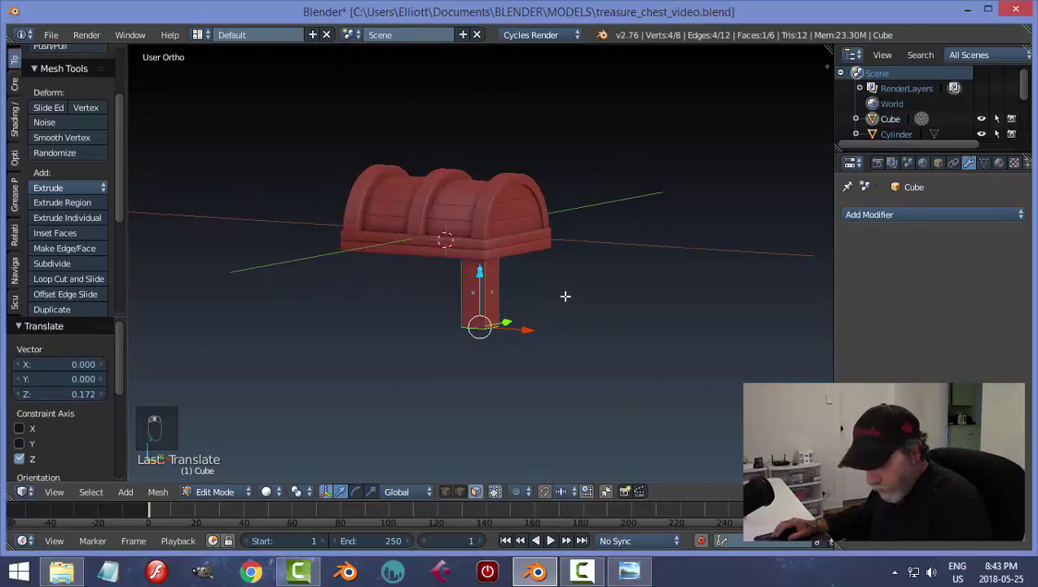
key("a")
mouse_move(623, 316)
middle_mouse_down()
mouse_move(566, 288)
mouse_move(638, 315)
mouse_move(620, 326)
middle_mouse_up()
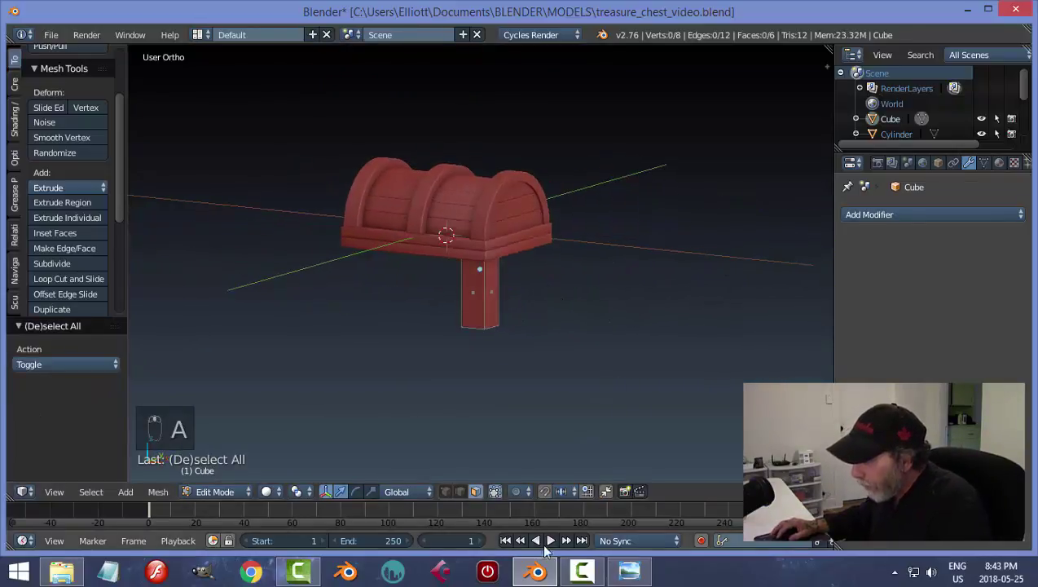
Step: Compare the corner leg with the chest reference image in Windows Photo Viewer and return to Blender for a closer view of the leg
left_click(628, 572)
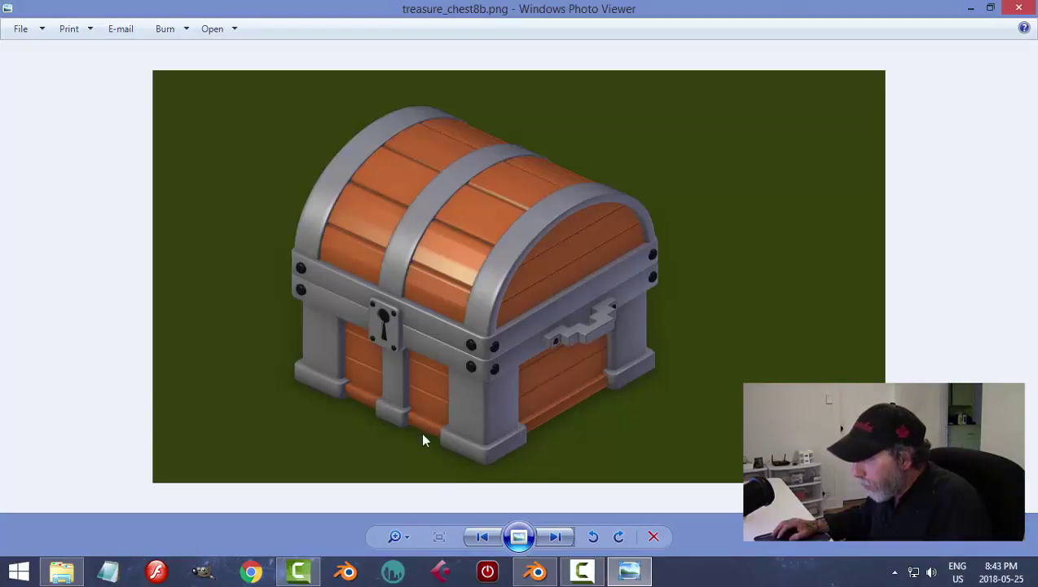
left_click(535, 572)
middle_click_drag(589, 334, 518, 357)
scroll(518, 357, "up", 2)
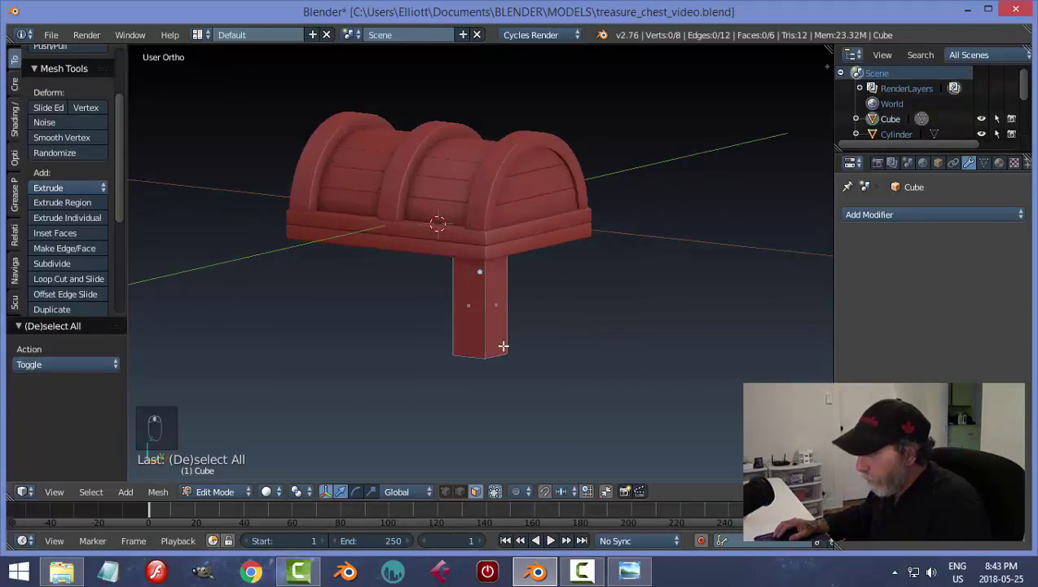
Step: Add a horizontal loop cut around the corner leg, slide it close to the leg's bottom, and deselect everything
key("ctrl+r")
left_click(501, 337)
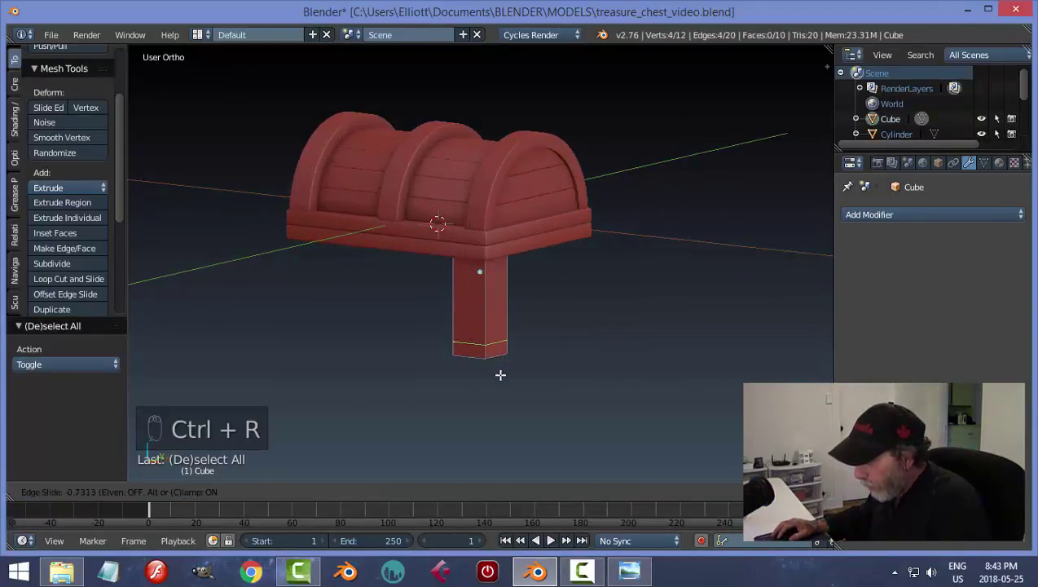
left_click(499, 374)
key("a")
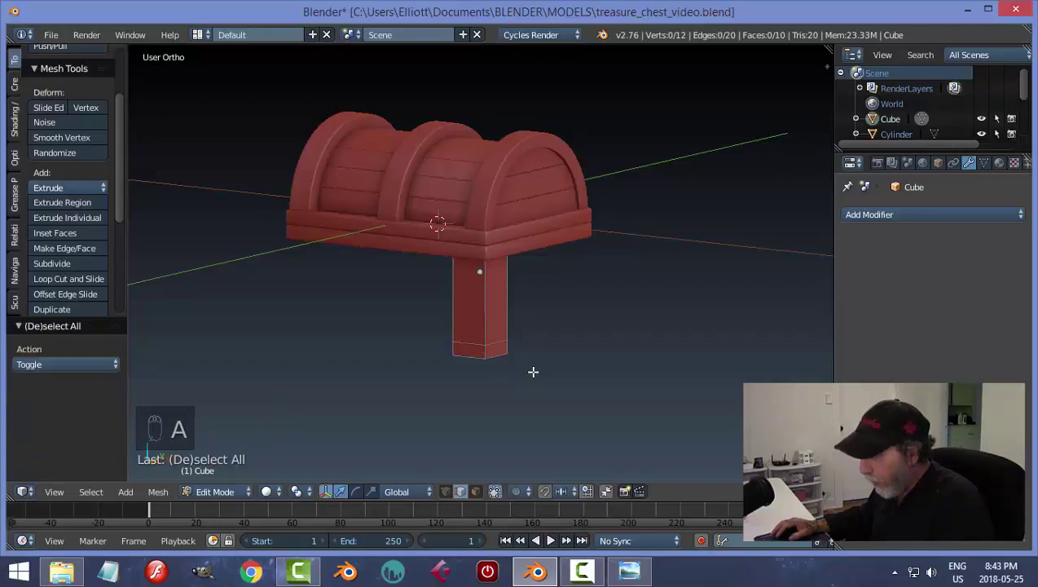
Step: In face select mode, select the ring of faces below the loop cut and extrude it in place
key("ctrl+Tab")
left_click(533, 372)
scroll(524, 376, "up", 6)
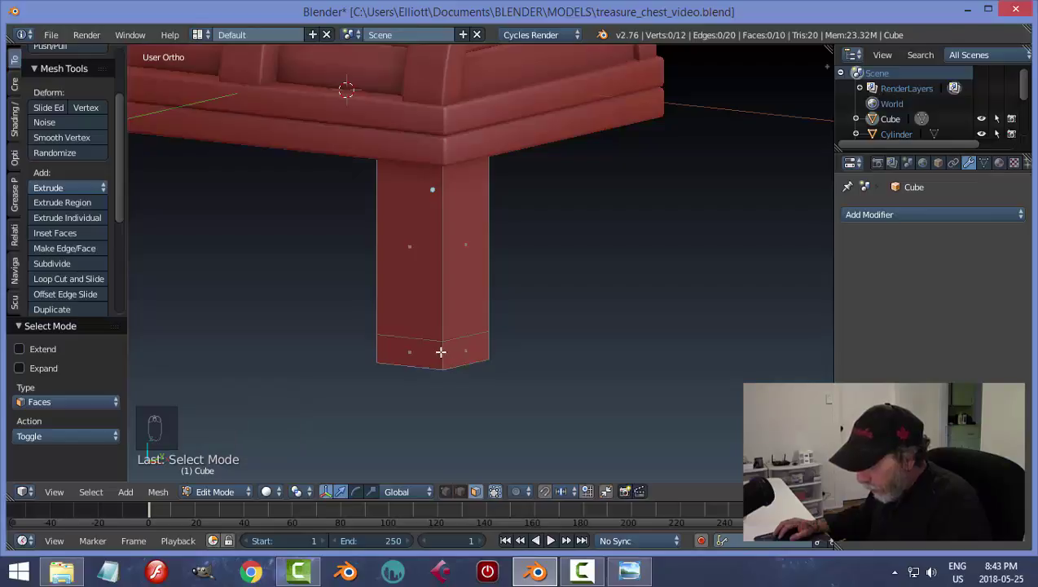
right_click(441, 351, "alt")
middle_click_drag(441, 351, 575, 375)
key("e")
right_click(574, 376)
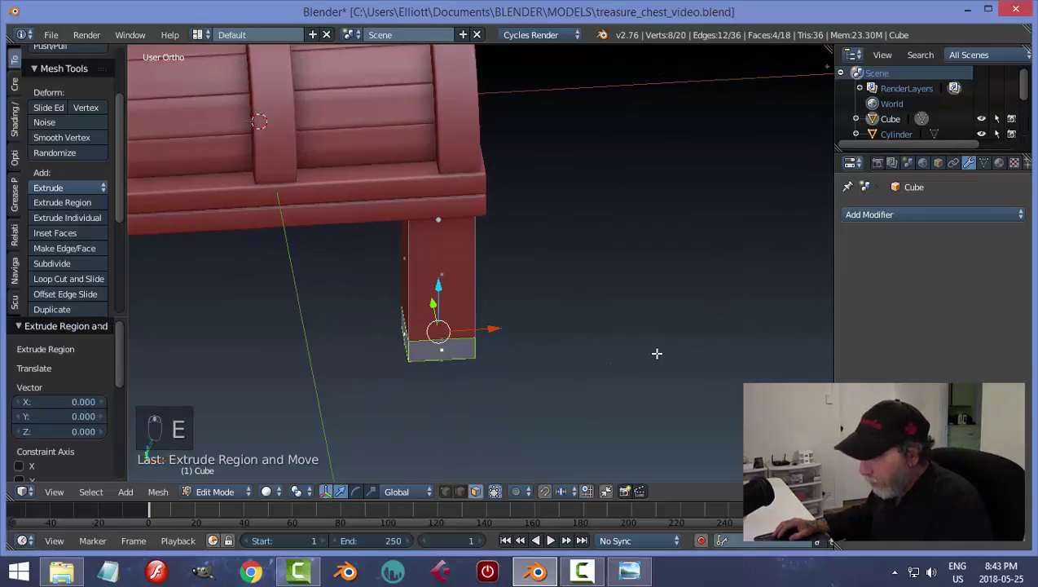
Step: Scale the extruded ring by 1.279 along X and Y only to form the leg's foot, and return to Object Mode
middle_click_drag(659, 352, 634, 355)
key("s")
key("shift+z")
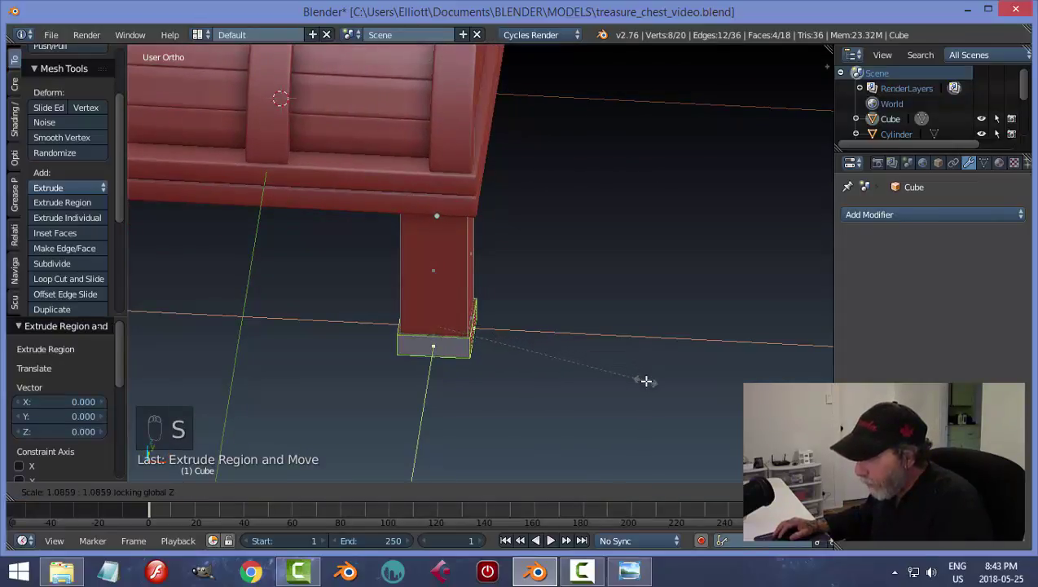
left_click(675, 416)
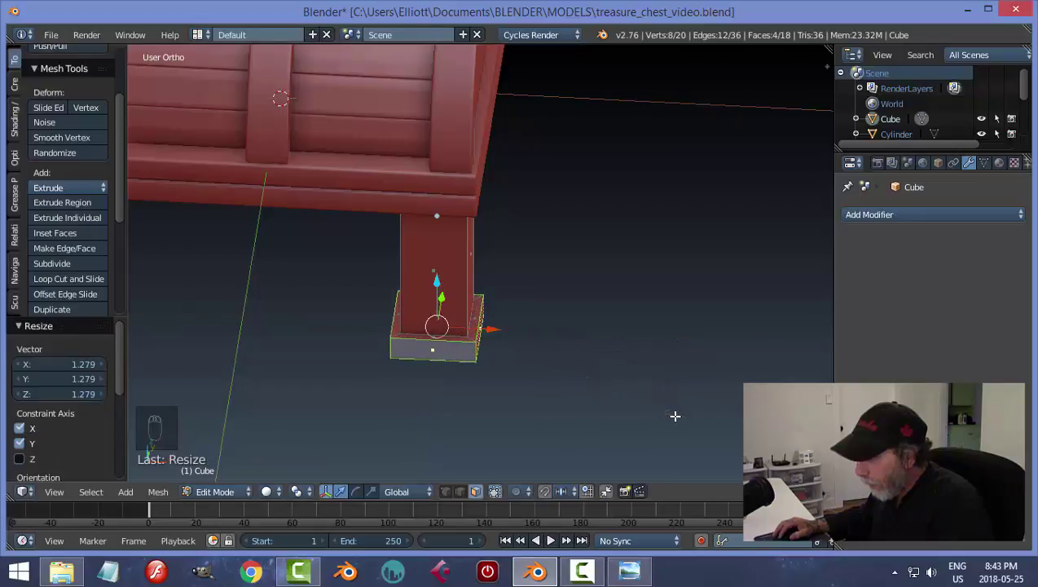
key("a")
middle_click_drag(640, 381, 647, 342)
key("Tab")
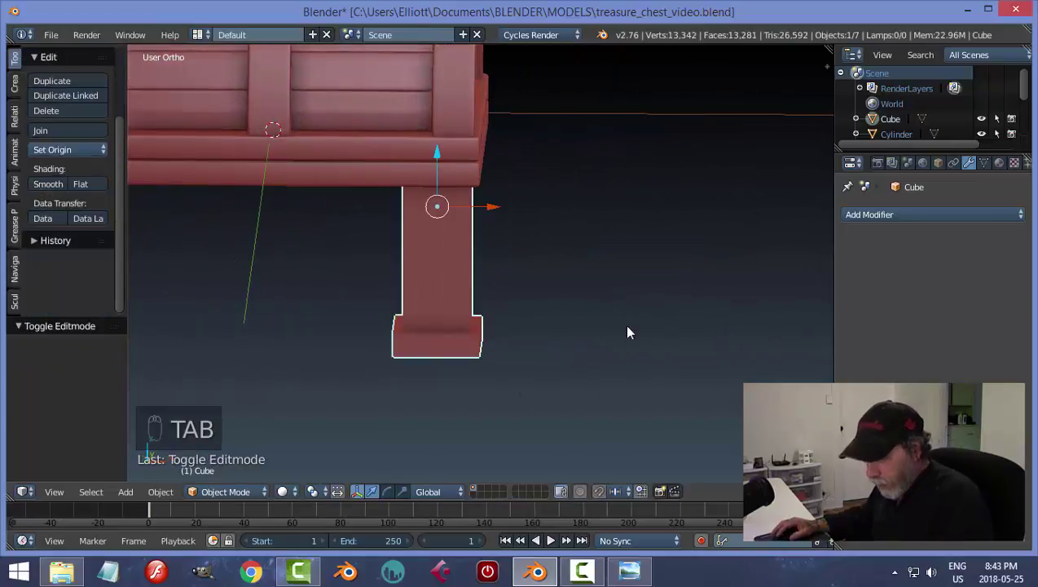
Step: Apply the corner leg's object scale
key("ctrl+a")
left_click(627, 331)
middle_click_drag(596, 341, 576, 374)
key("Tab")
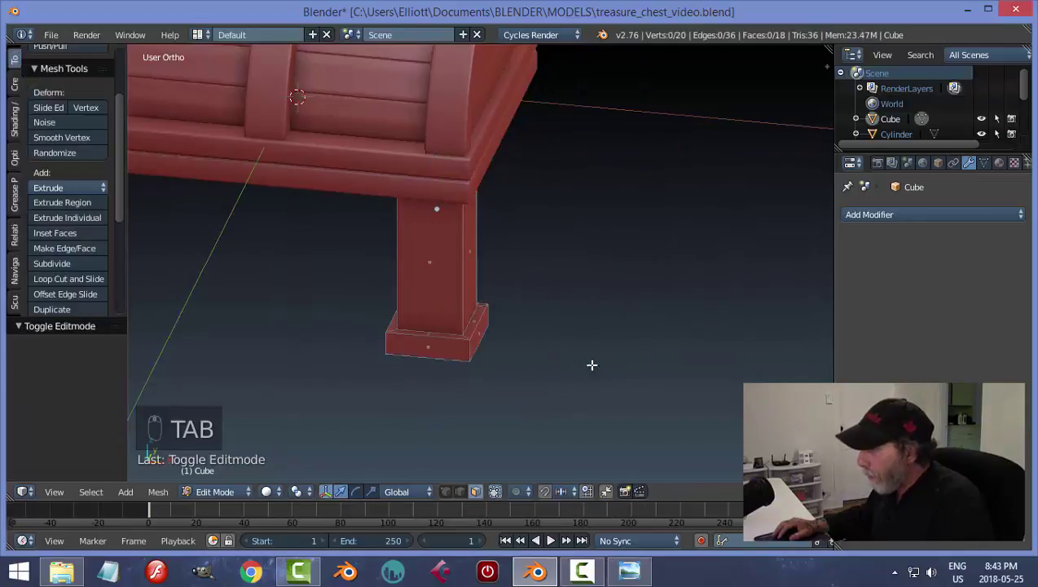
scroll(566, 364, "up", 2)
key("ctrl+Tab")
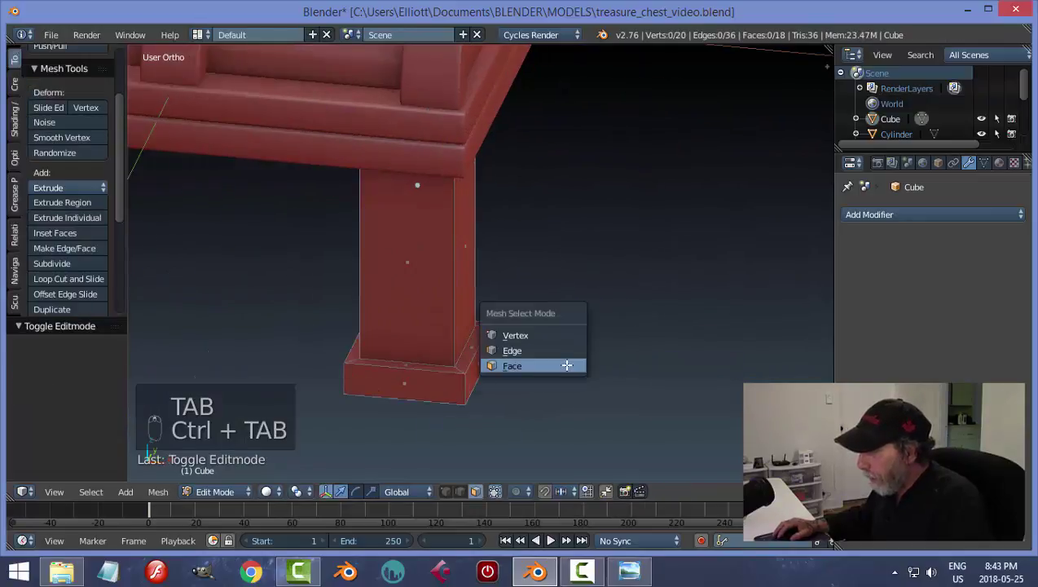
left_click(520, 352)
middle_click_drag(415, 382, 450, 417)
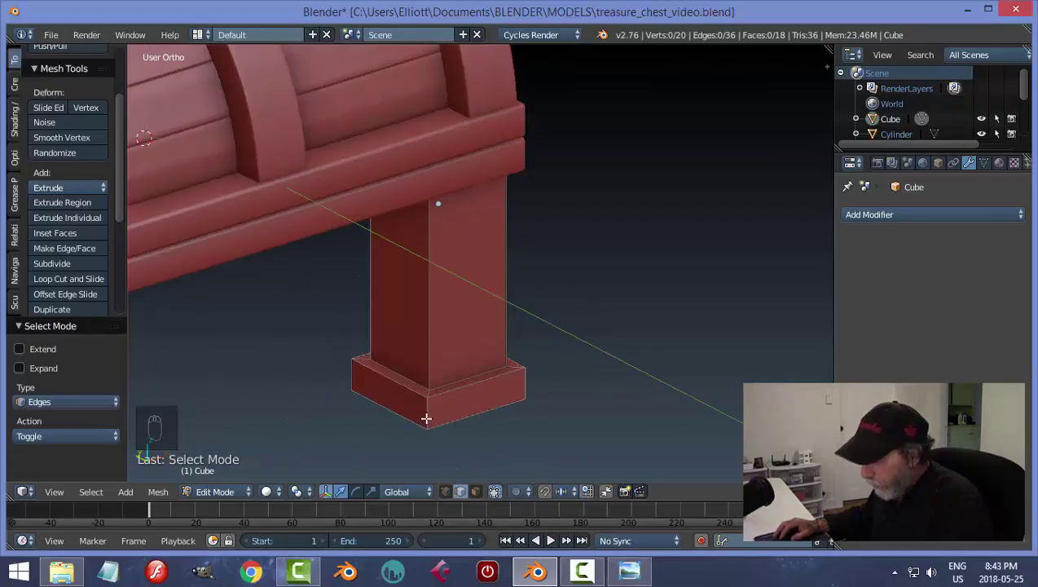
key("Tab")
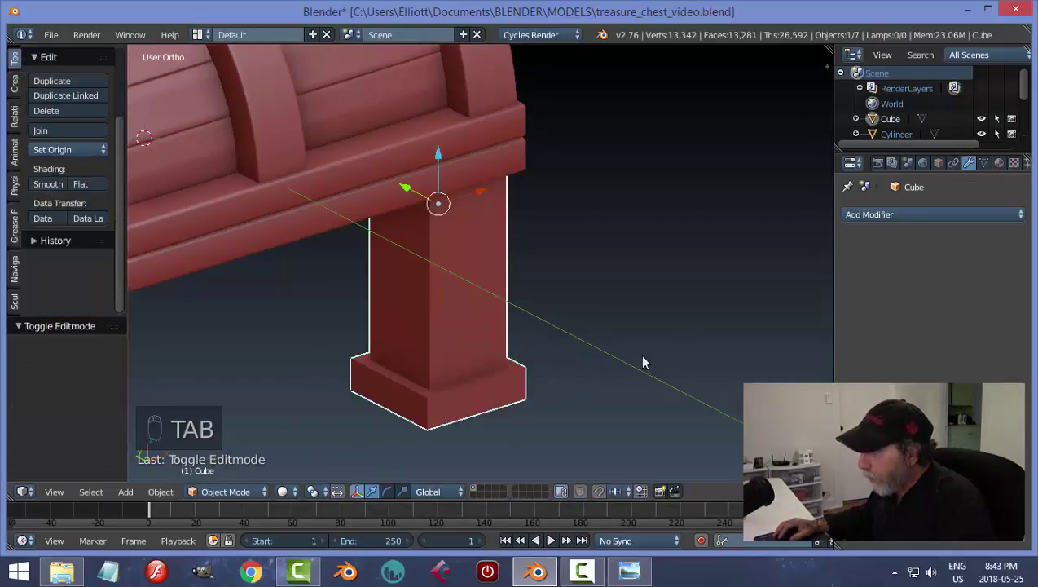
Step: Add a Bevel modifier to the leg with 2 segments and a width of 0.0140, and deselect the leg
left_click(863, 217)
left_click(715, 267)
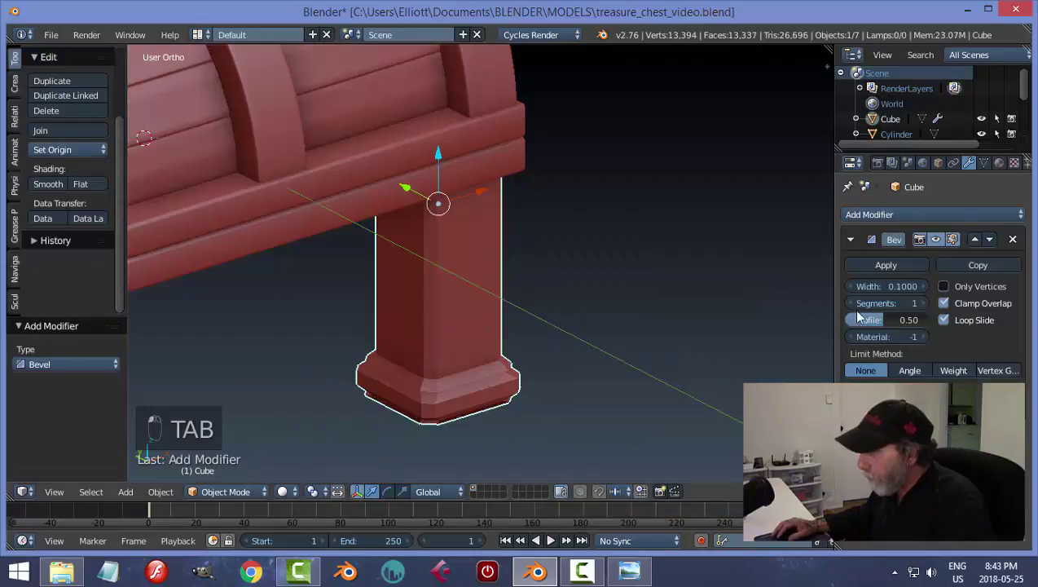
left_click(923, 303)
left_click_drag(901, 286, 852, 286)
middle_click_drag(447, 307, 623, 280)
key("a")
scroll(607, 295, "down", 3)
scroll(463, 260, "up", 4)
Step: Scale the whole leg by 0.855 along X and Y only, check it in the bottom view, and deselect it
right_click(462, 260)
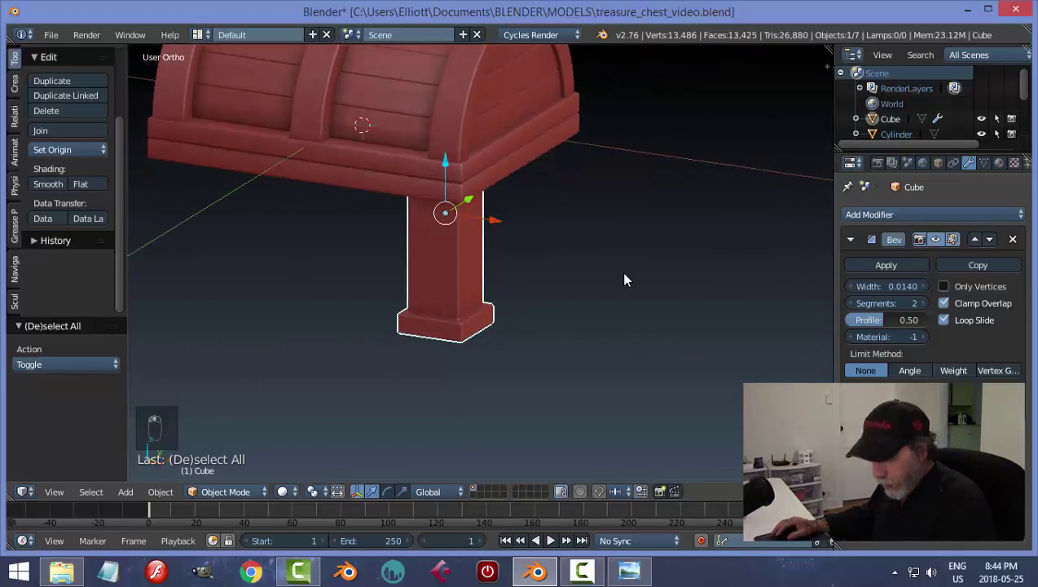
key("s")
left_click(596, 277)
middle_click_drag(595, 278, 594, 174)
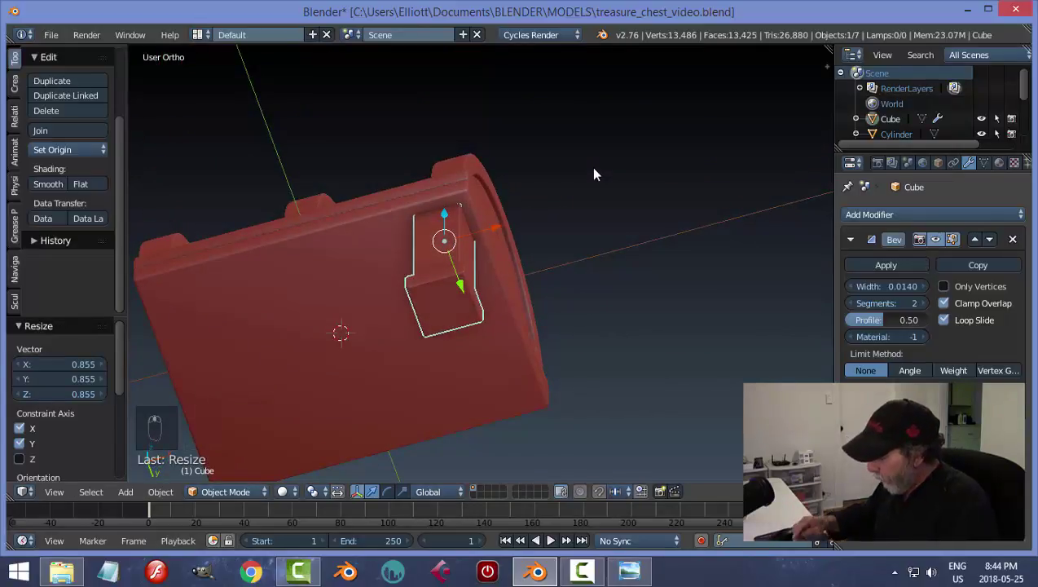
key("ctrl+KP_7")
scroll(594, 174, "up", 2)
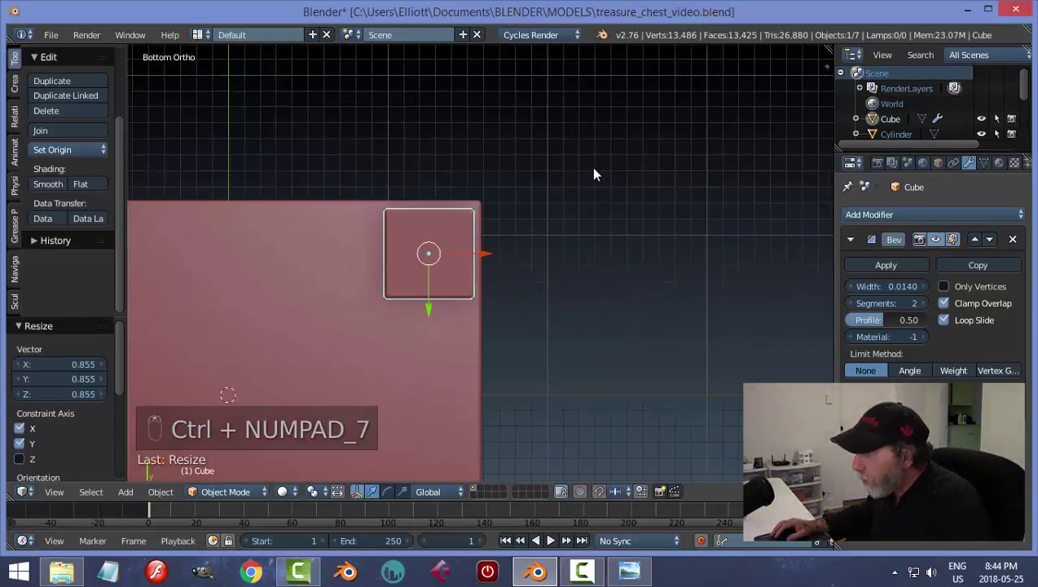
key("a")
Step: Move the leg -0.059 along Y and about 0.05 along X toward the slab's corner, deselect it, and save the file
scroll(591, 168, "down", 3)
middle_click_drag(584, 178, 526, 115)
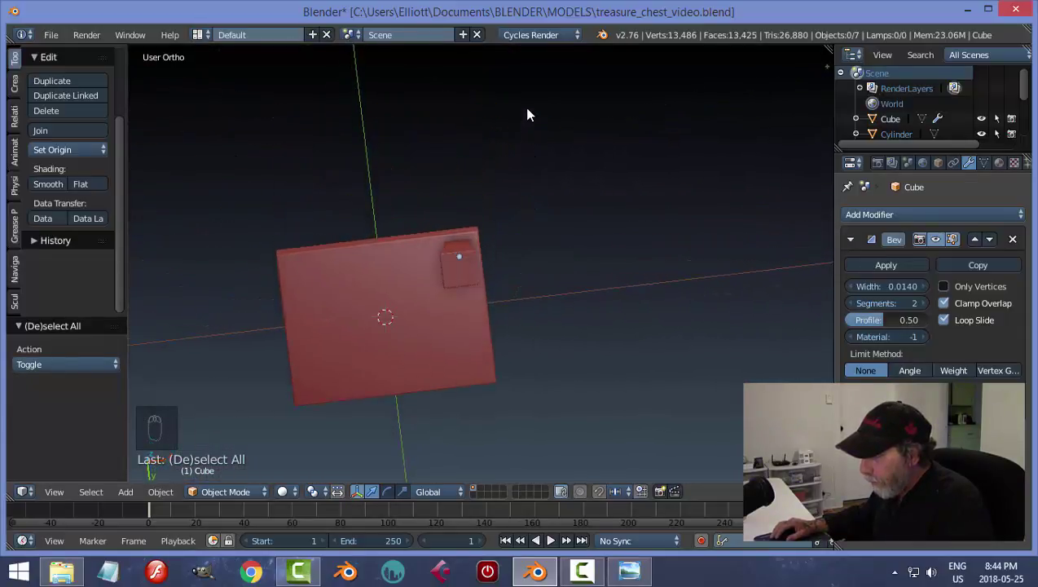
scroll(526, 219, "up", 4)
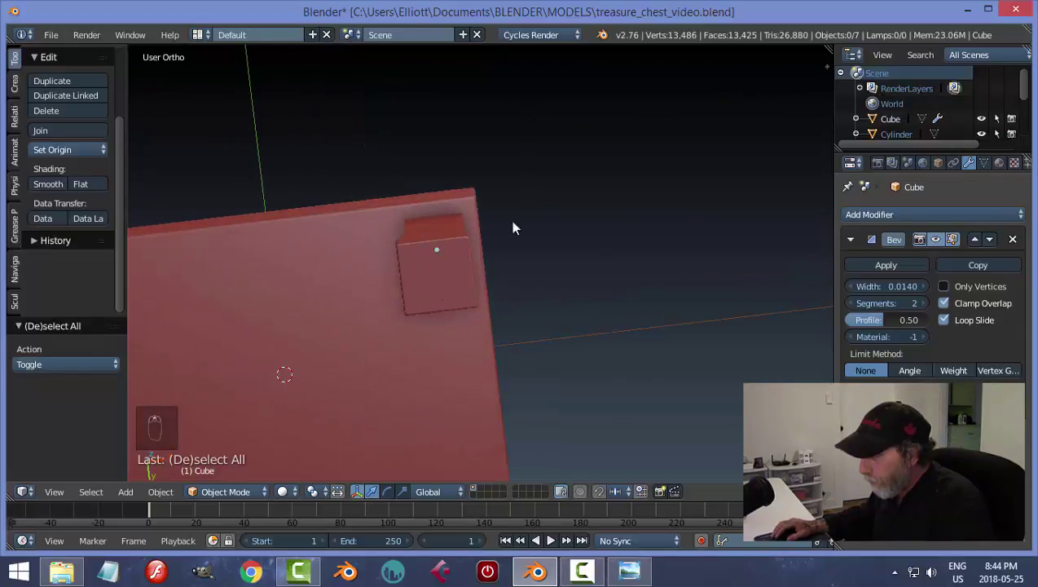
right_click(446, 260)
key("ctrl+KP_7")
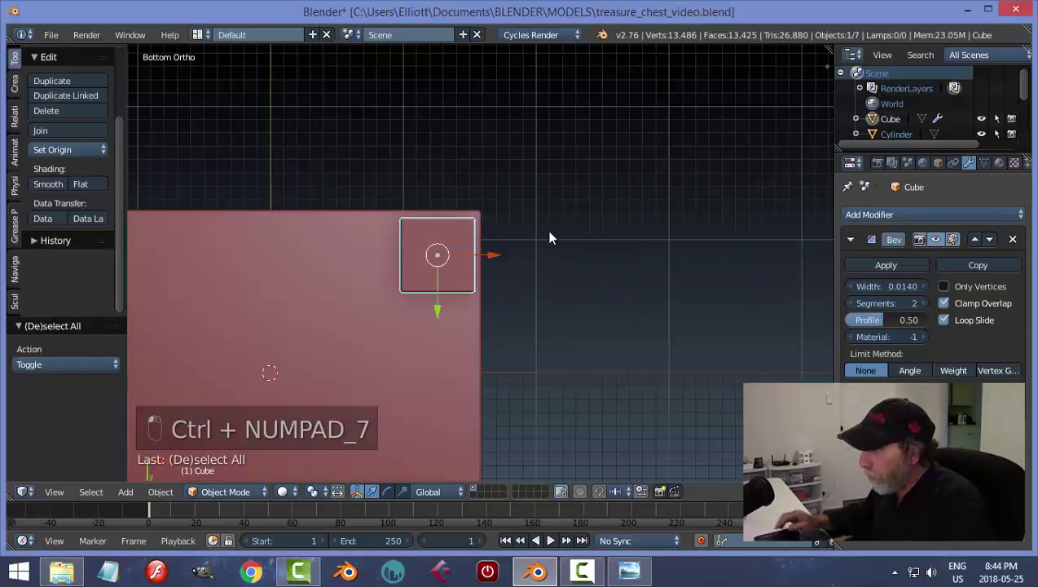
middle_click_drag(549, 238, 547, 259)
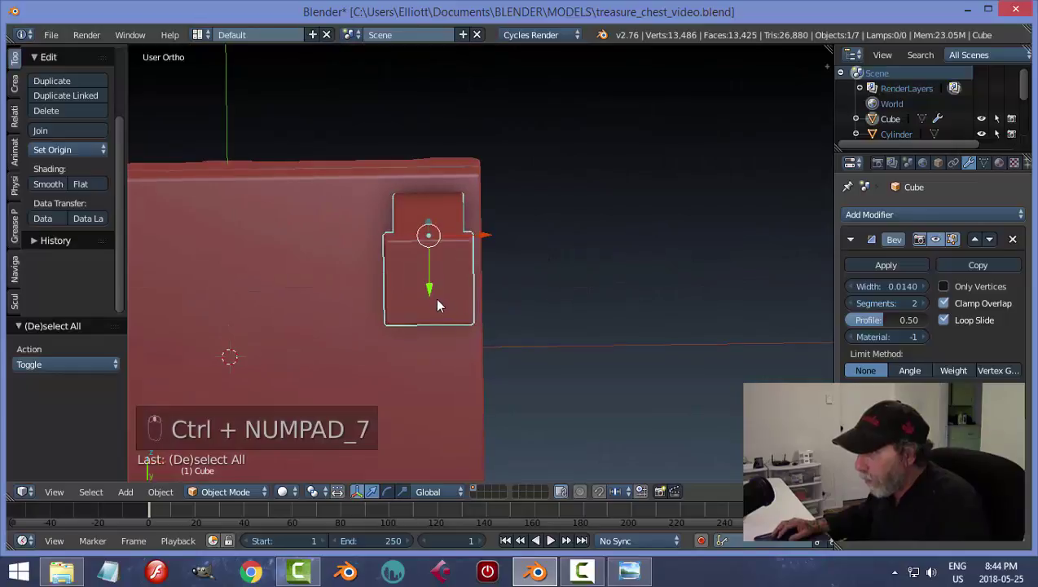
middle_click_drag(507, 322, 458, 345)
left_click_drag(429, 297, 434, 288)
key("g")
key("x")
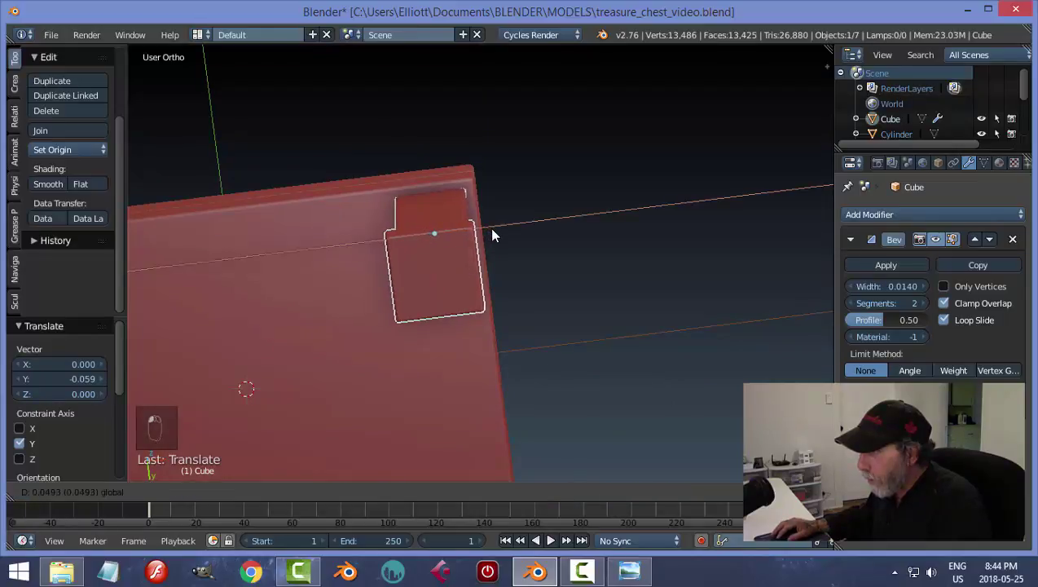
left_click(490, 231)
middle_click_drag(551, 241, 503, 316)
key("a")
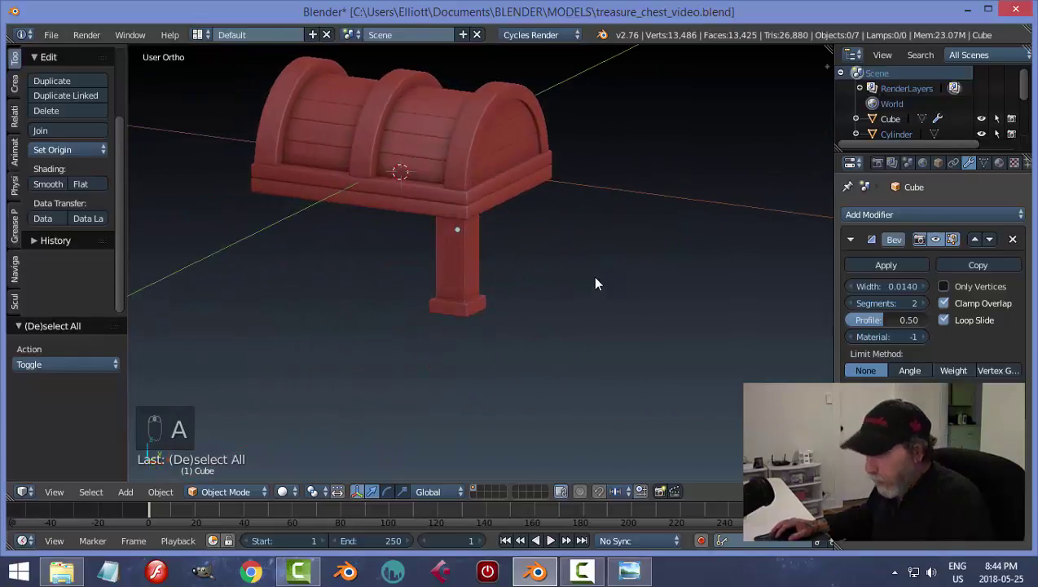
key("ctrl+s")
Step: Apply the leg's Bevel modifier and keep the leg selected
middle_click_drag(538, 334, 489, 250)
left_click(886, 264)
middle_click_drag(668, 302, 545, 272)
right_click(545, 271)
middle_click_drag(603, 288, 804, 273)
left_click(850, 241)
middle_click_drag(607, 260, 592, 286)
right_click(466, 256)
middle_click_drag(464, 255, 561, 231)
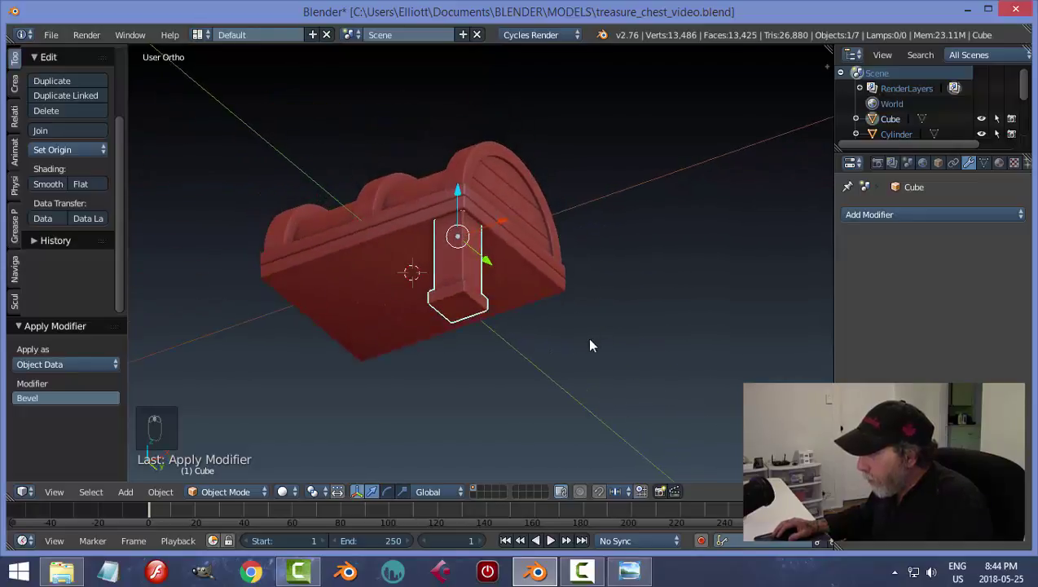
Step: Add a Mirror modifier to the leg on the X axis, using the lower slab as the mirror object
left_click(857, 215)
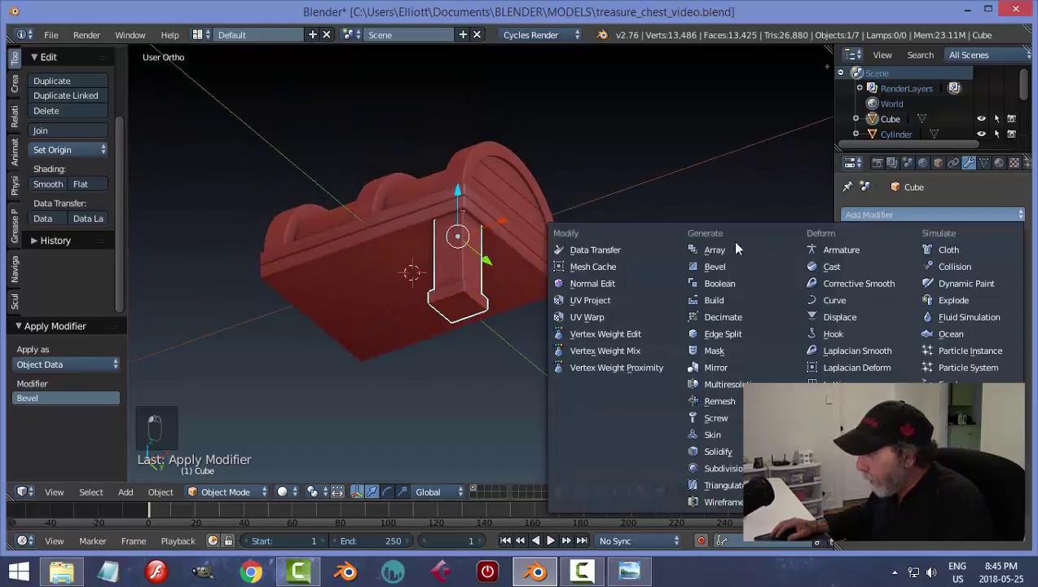
left_click(727, 371)
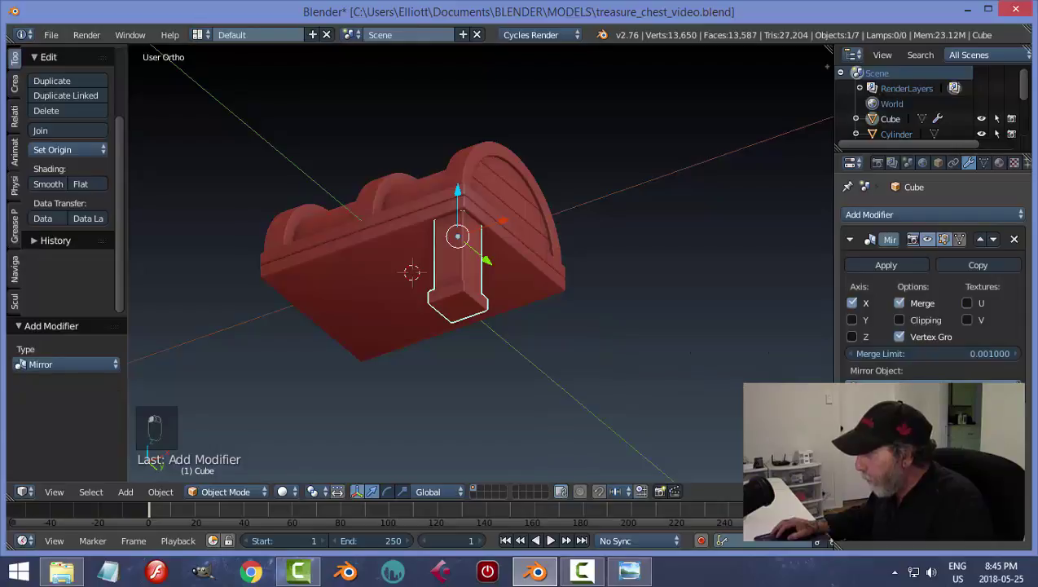
left_click(489, 260)
middle_click_drag(439, 323, 466, 283)
middle_click_drag(722, 283, 671, 294)
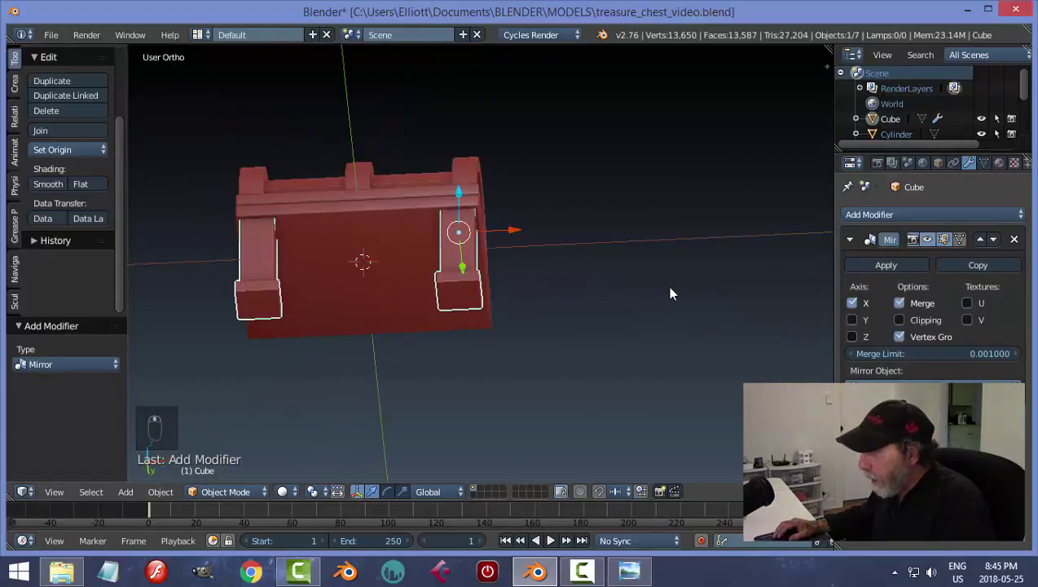
Step: Enable the Y axis in the Mirror modifier for legs at all four corners, and apply the modifier
middle_click_drag(743, 332, 660, 292)
left_click(852, 319)
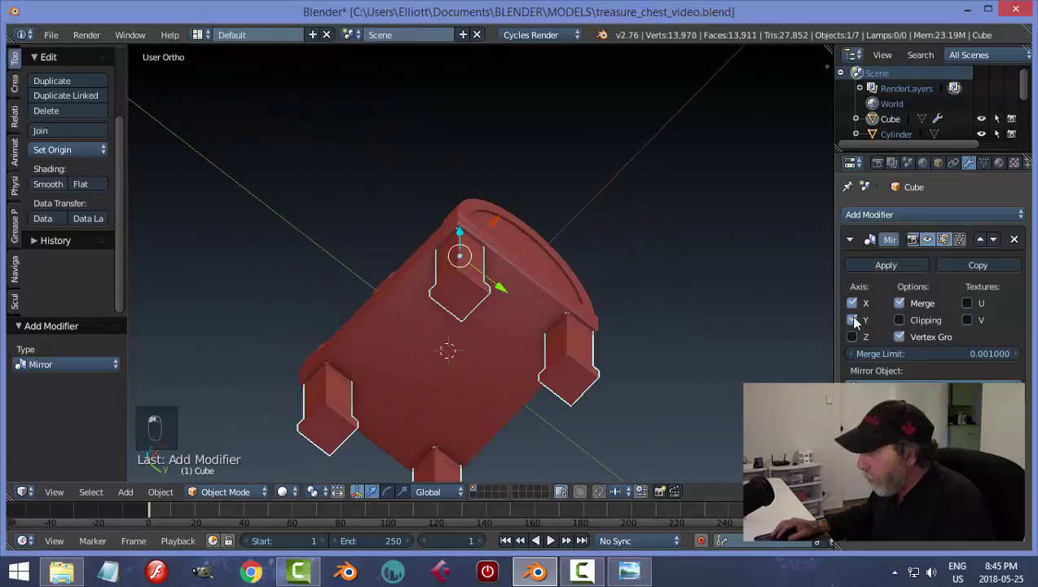
middle_click_drag(667, 339, 612, 346)
left_click(886, 266)
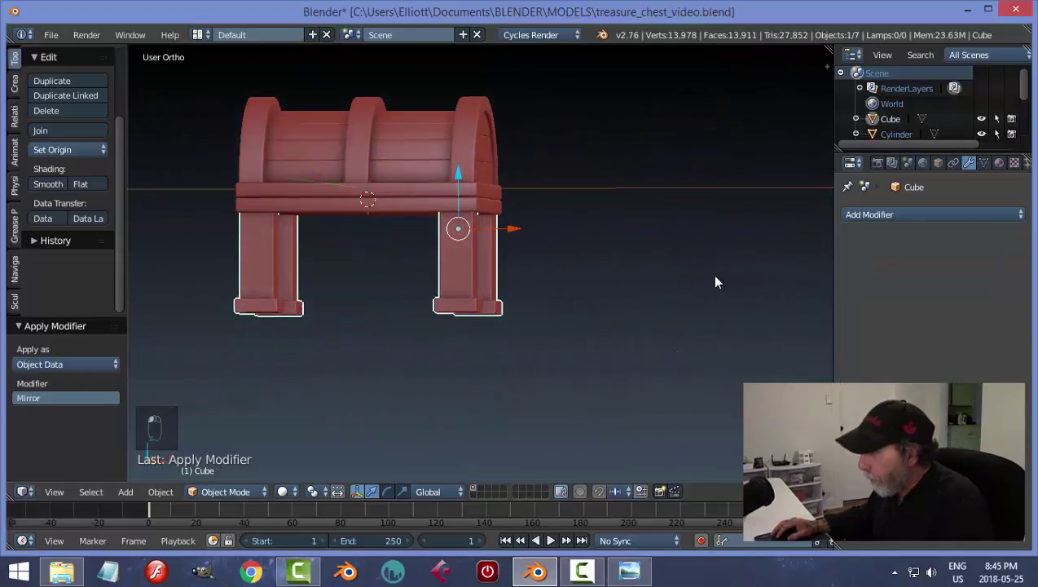
Step: In Edit Mode, select both legs on the +X side, duplicate them and move the copies -1.316 along X to the chest's middle
key("KP_1")
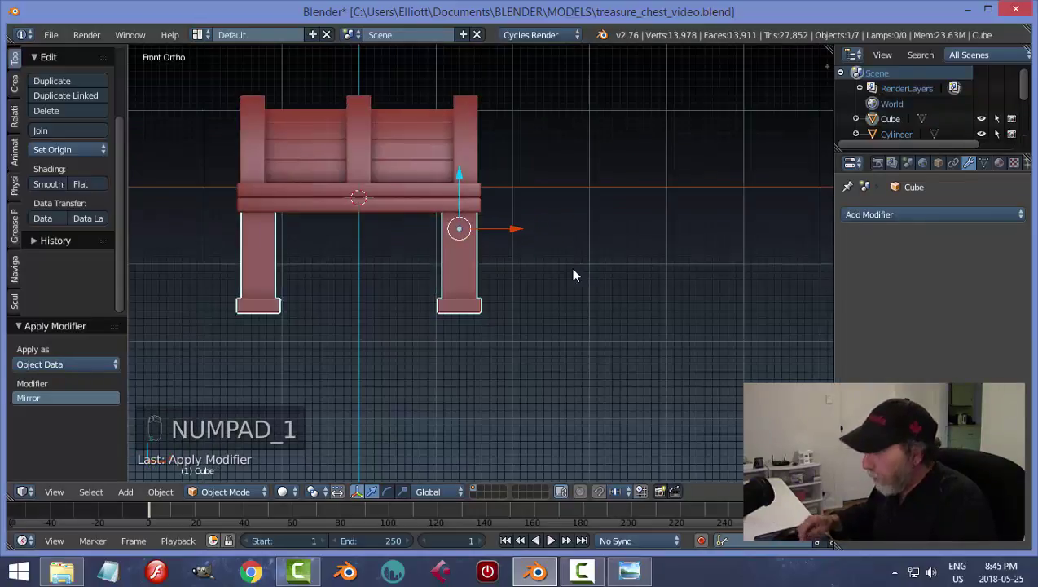
key("Tab")
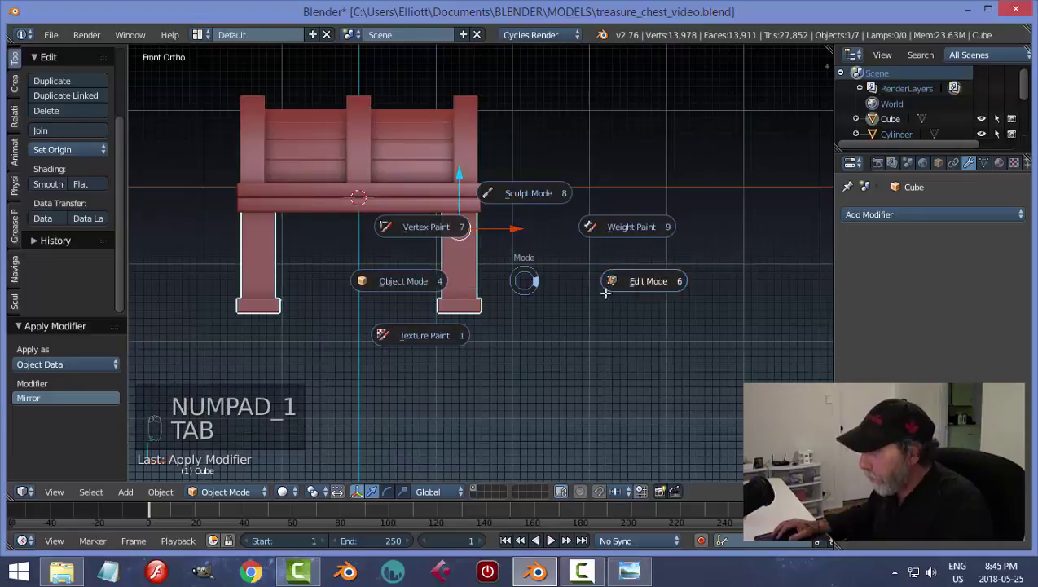
key("ctrl+l")
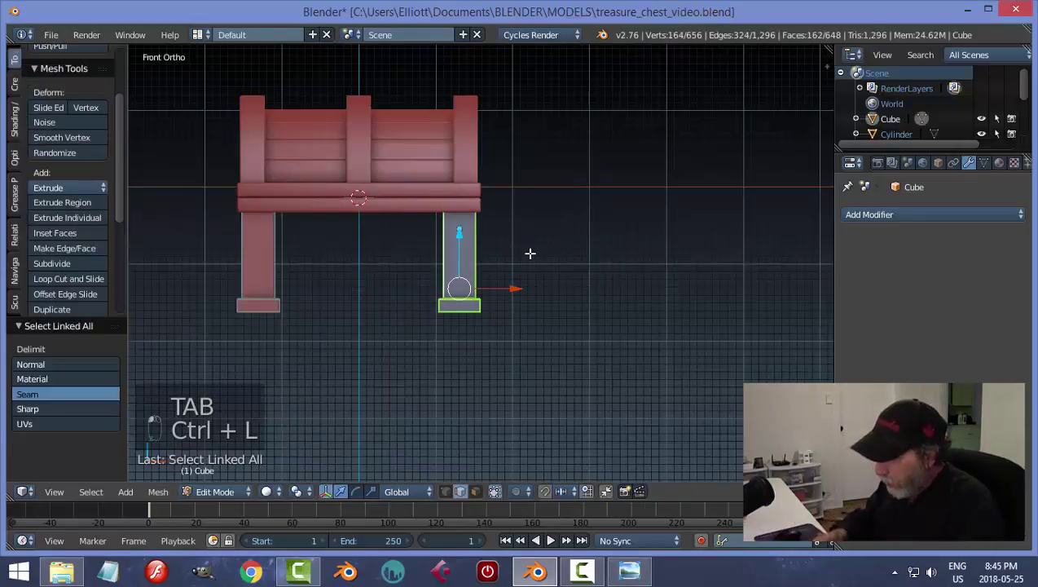
scroll(531, 258, "up", 2)
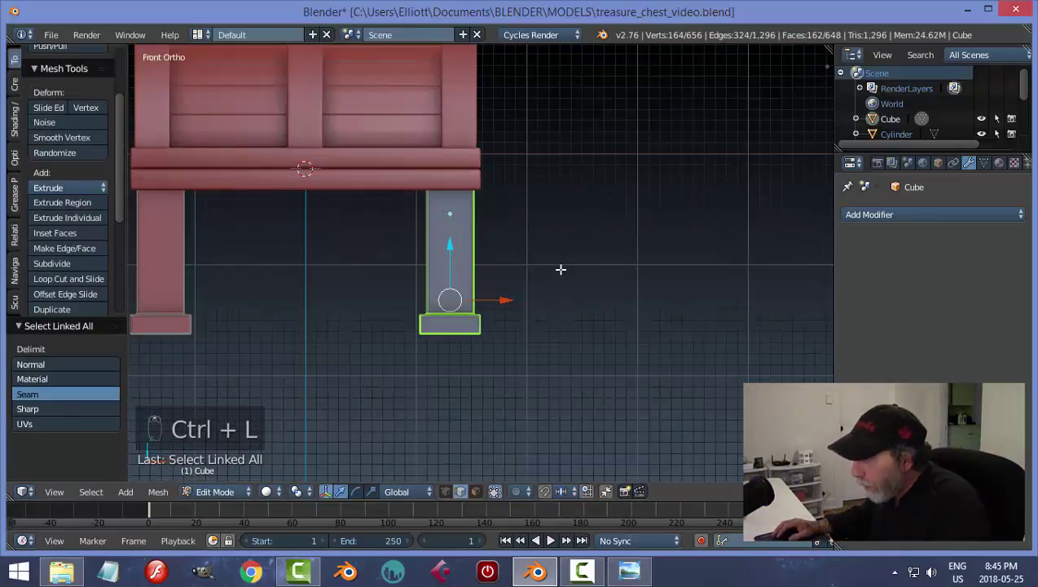
middle_click_drag(618, 276, 596, 245)
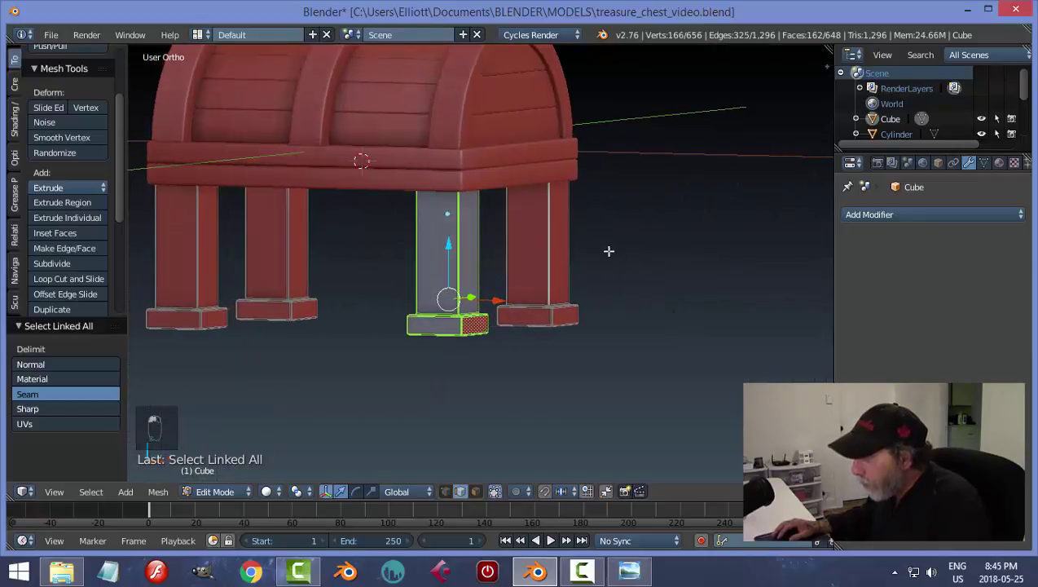
key("ctrl+l")
key("KP_1")
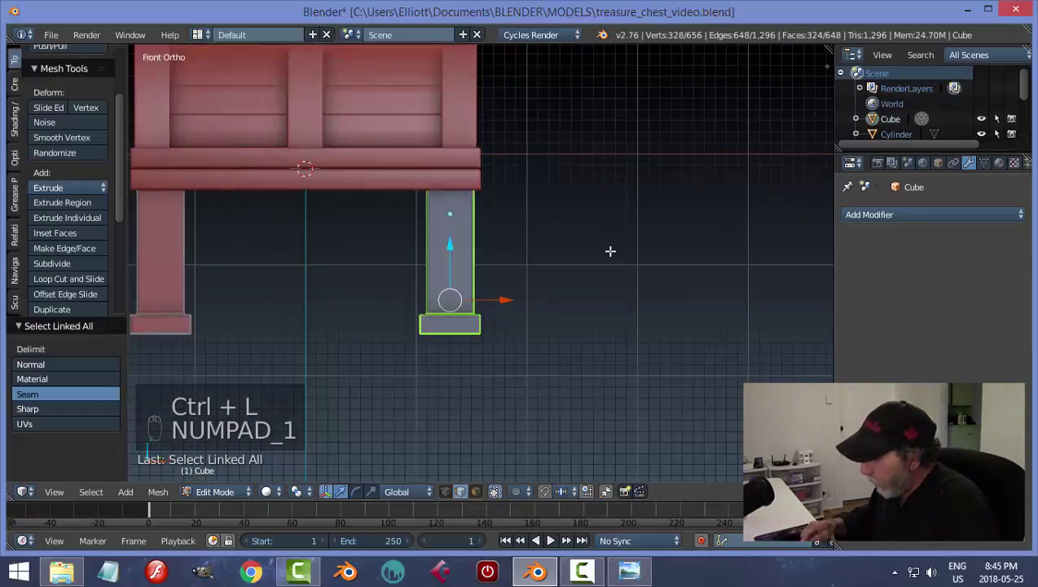
key("shift+d")
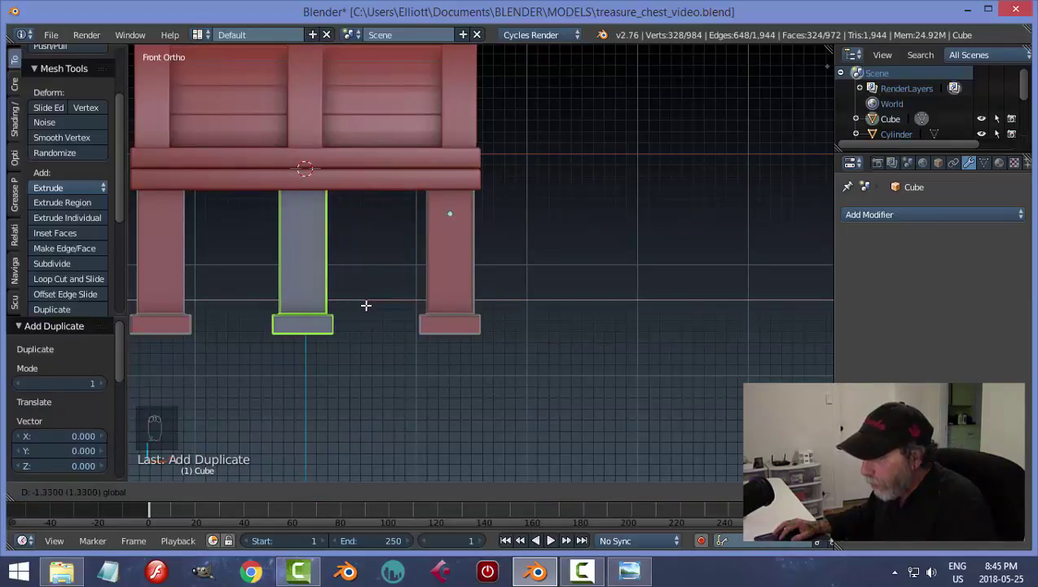
left_click(369, 304)
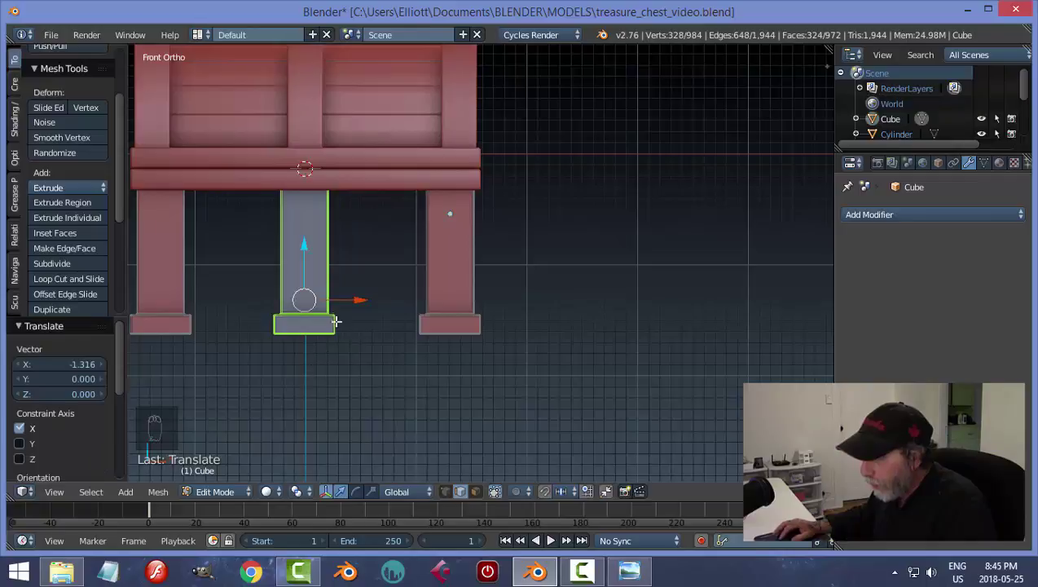
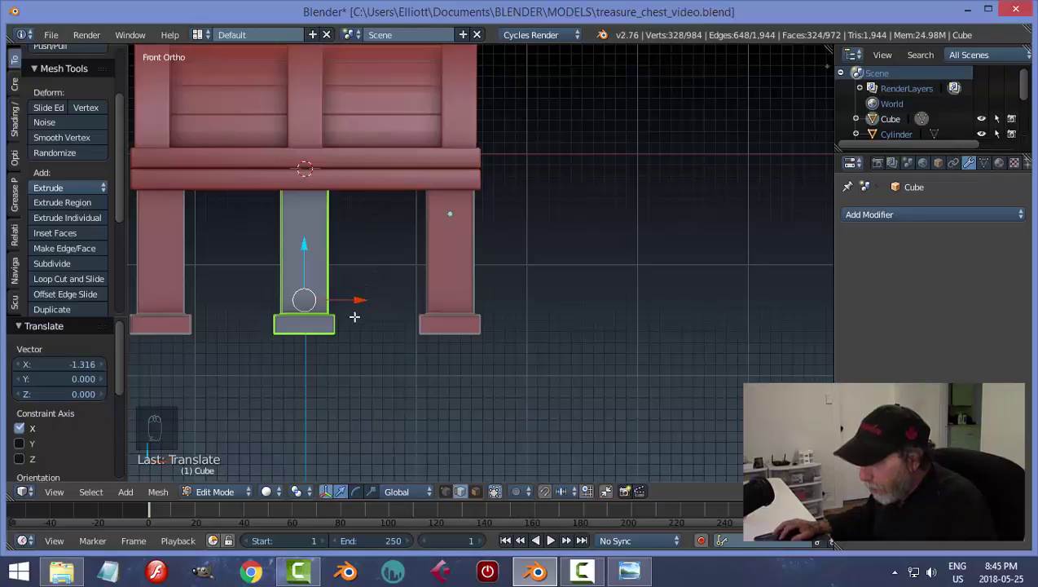
Step: Nudge the middle legs 0.014 along X to center them, deselect them and return to Object Mode
key("g")
key("x")
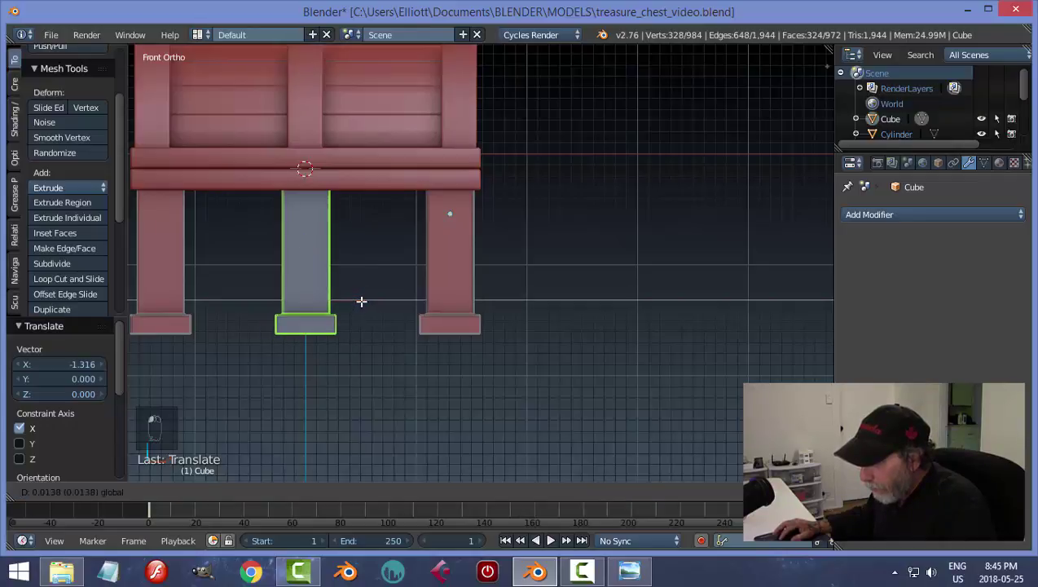
left_click(361, 302)
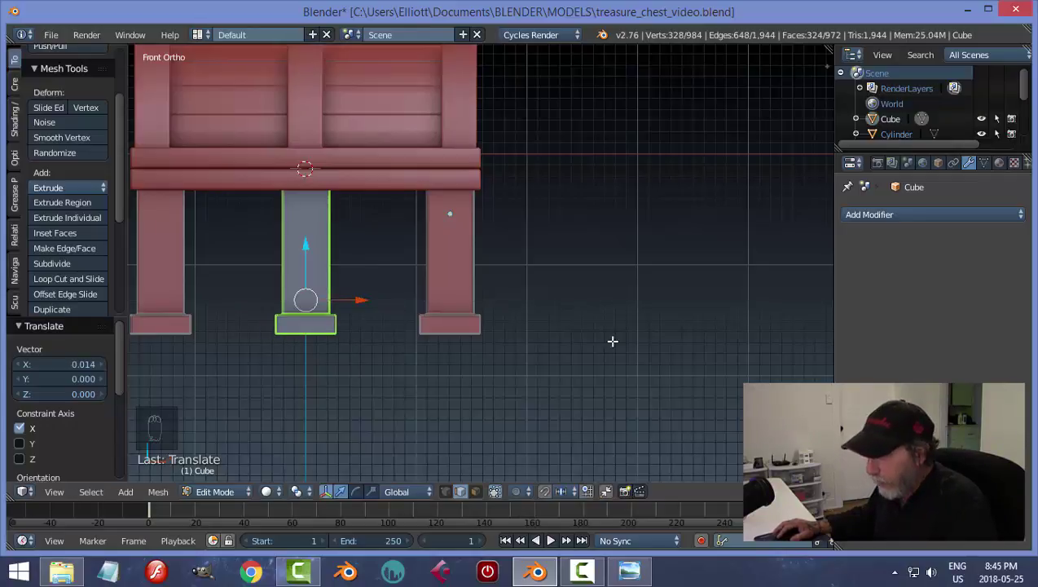
key("a")
key("z")
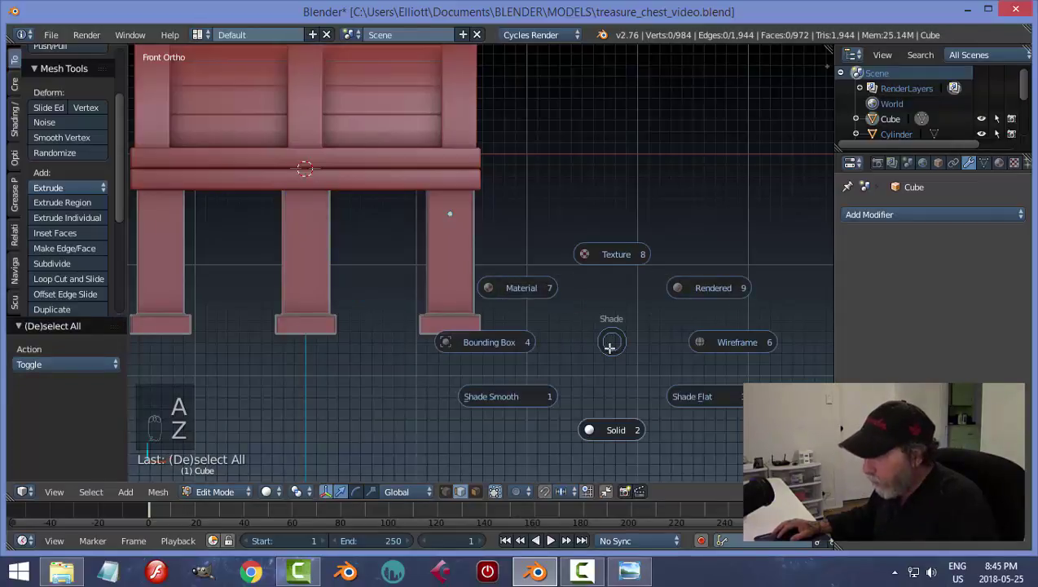
left_click(613, 346)
scroll(601, 325, "down", 2)
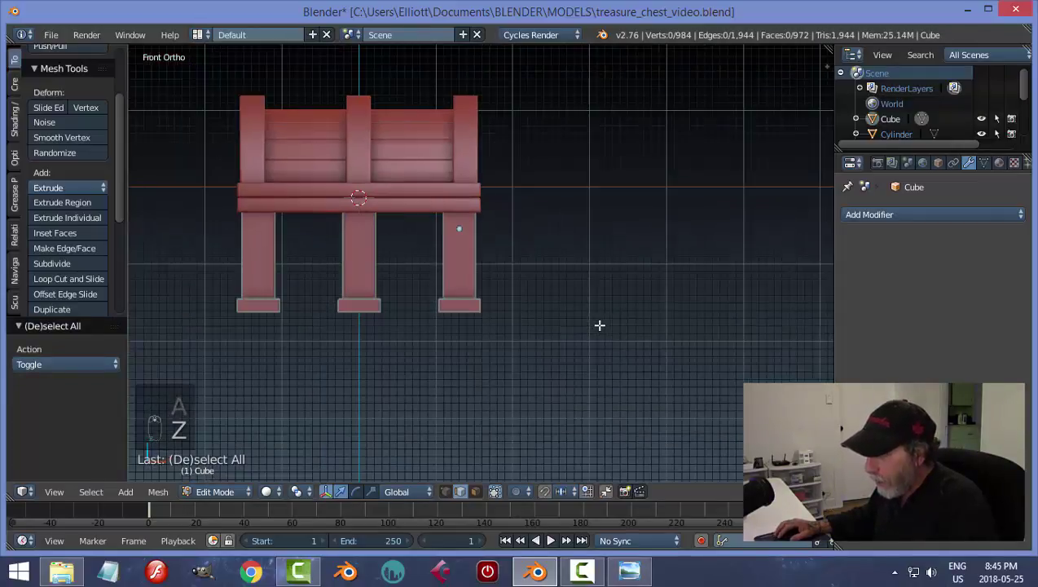
key("Tab")
middle_click_drag(588, 324, 560, 324)
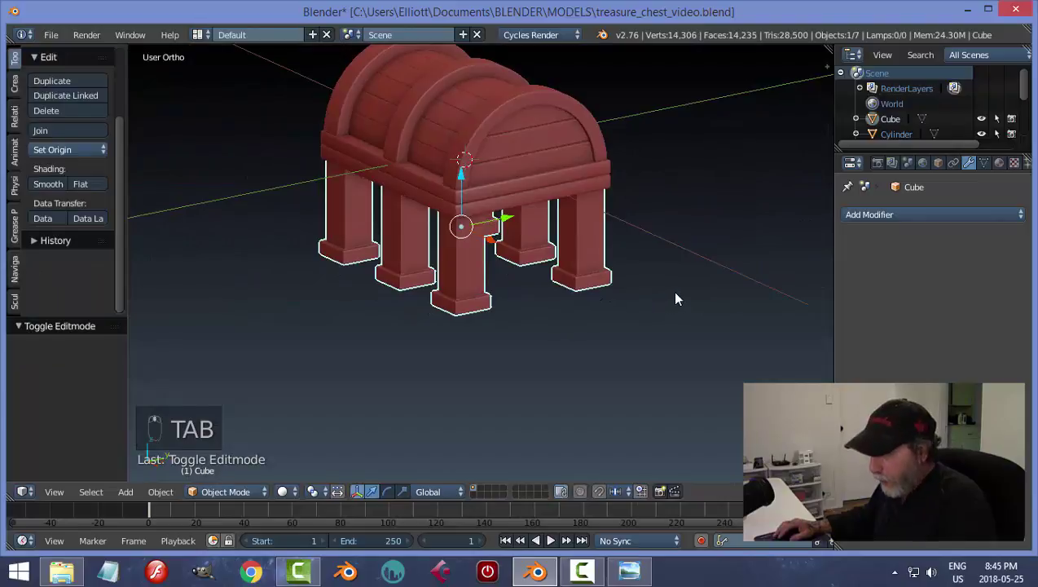
Step: Select the lower slab under the lid and snap the 3D cursor to it
key("a")
key("a")
scroll(675, 290, "down", 2)
middle_click_drag(674, 290, 551, 270)
scroll(644, 310, "up", 2)
right_click(557, 262)
key("shift+s")
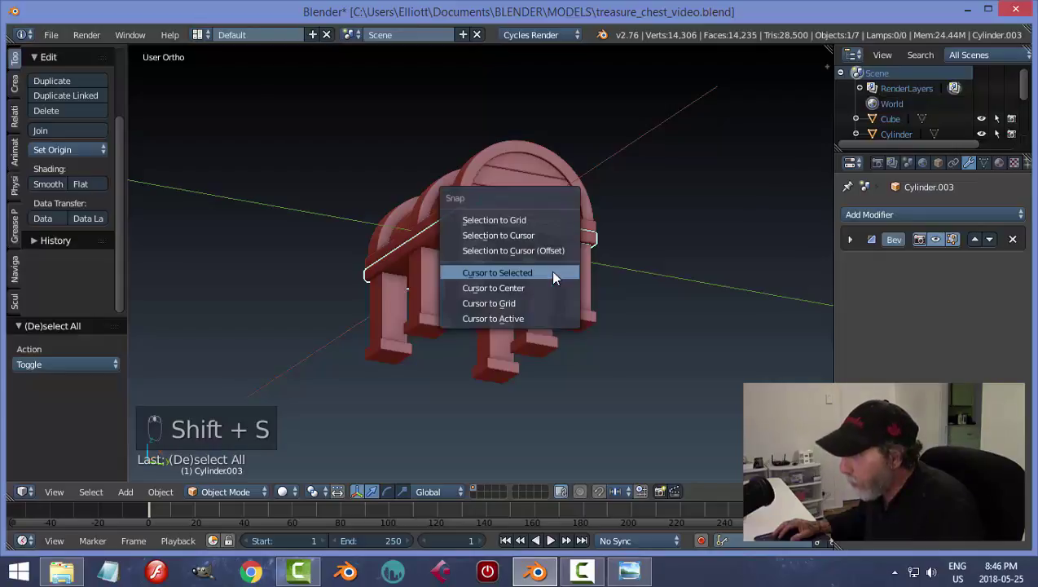
left_click(552, 270)
Step: Add a cube at the 3D cursor and move it -1.120 along Z between the legs
middle_click_drag(578, 323, 571, 311)
key("shift+a")
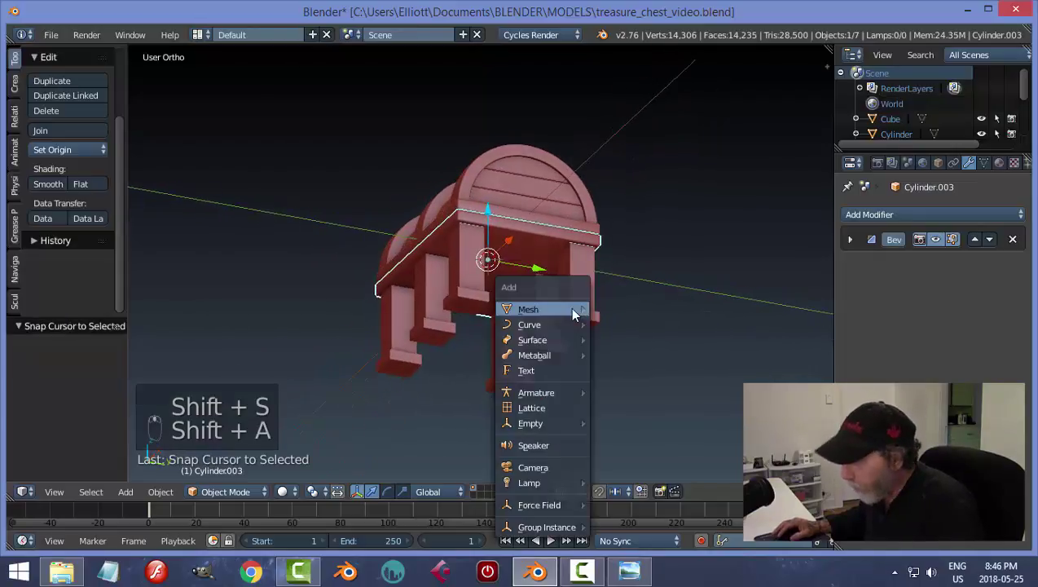
mouse_move(574, 315)
left_click(631, 55)
middle_click_drag(587, 211, 492, 171)
left_click_drag(468, 158, 468, 237)
left_click(468, 238)
Step: Scale the cube along X by 1.450, followed by about 0.945, so its ends sit just behind the corner legs' outer faces
middle_click_drag(558, 222, 612, 253)
key("s")
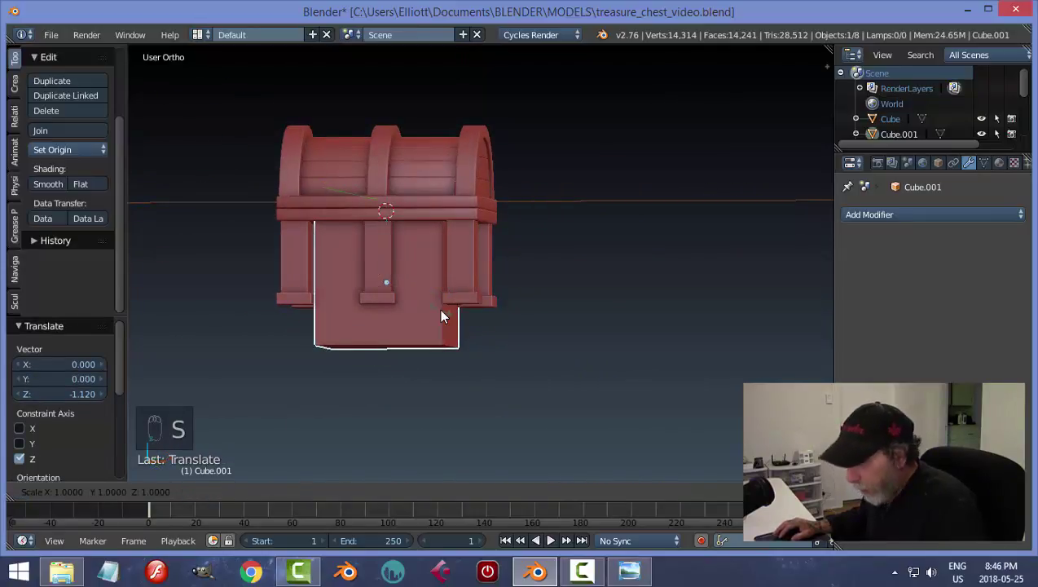
key("x")
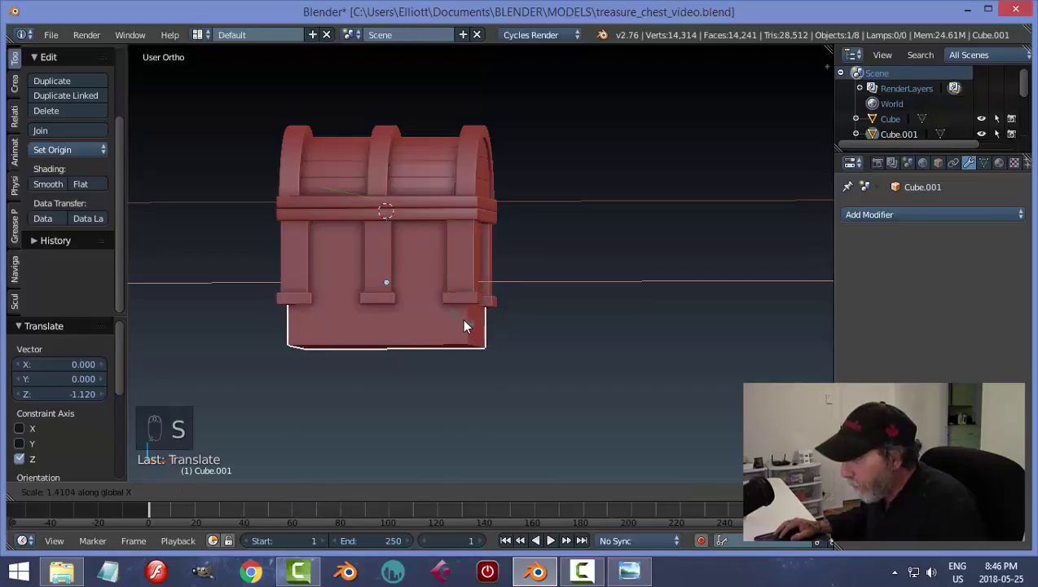
left_click(462, 321)
middle_click_drag(562, 289, 359, 314)
middle_click_drag(534, 314, 495, 298)
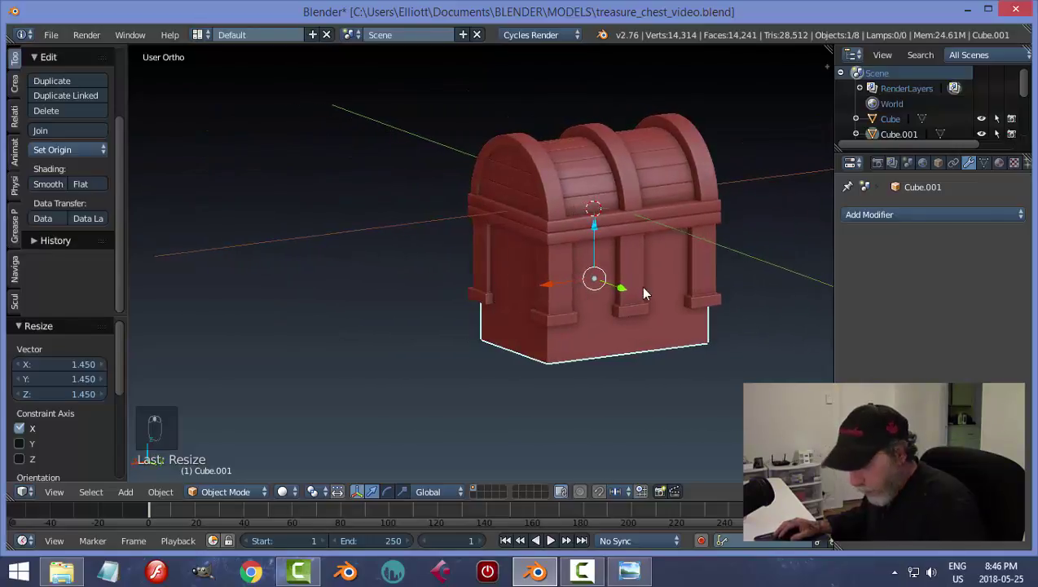
key("s")
key("x")
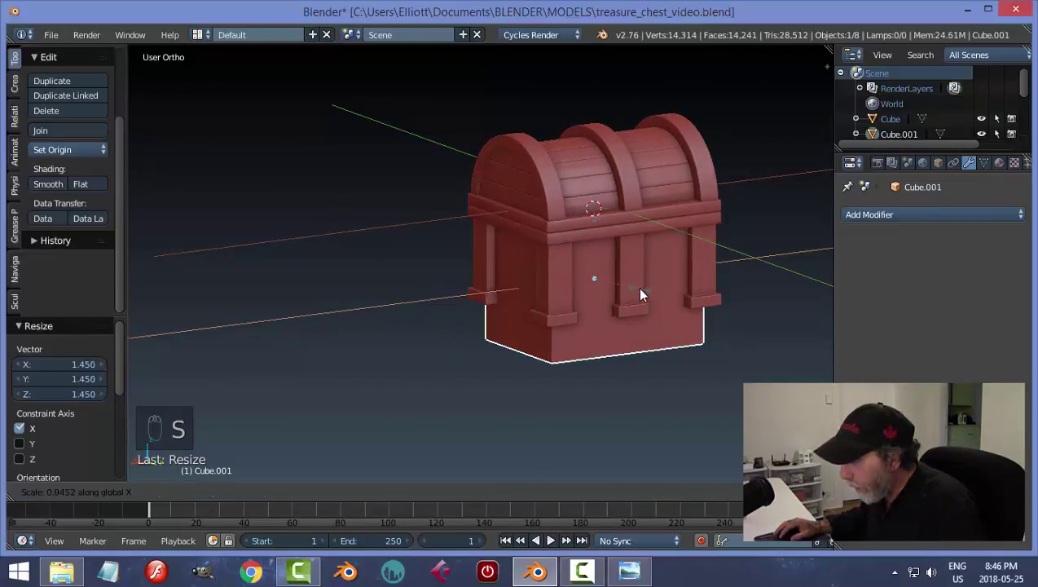
left_click(641, 293)
Step: In Edit Mode, select the cube's bottom face and move it up 0.754 along Z to the level of the feet
middle_click_drag(684, 287, 34, 305)
scroll(758, 317, "up", 2)
middle_click_drag(361, 327, 494, 419)
key("Tab")
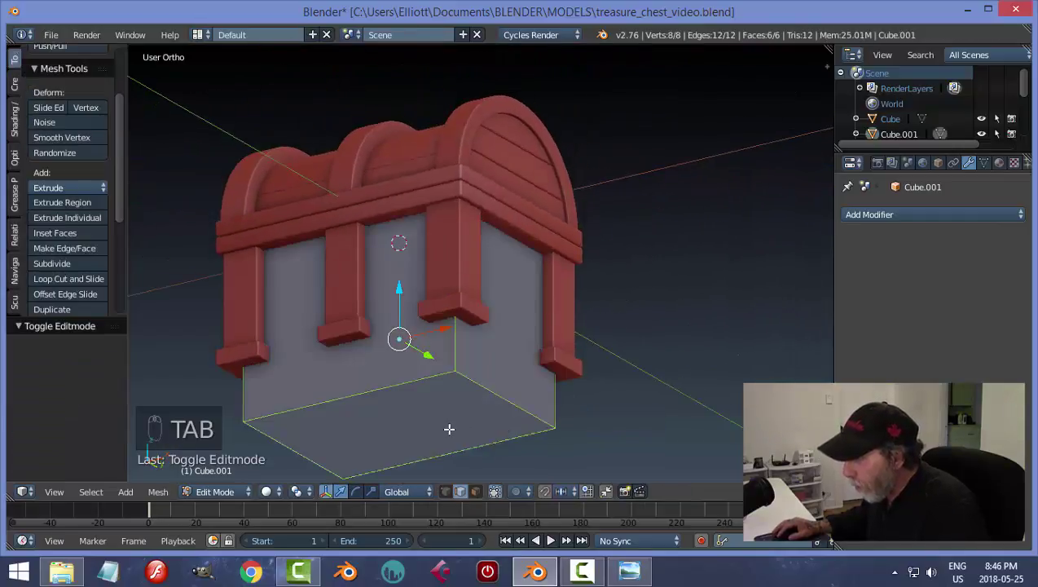
key("ctrl+Tab")
left_click(420, 444)
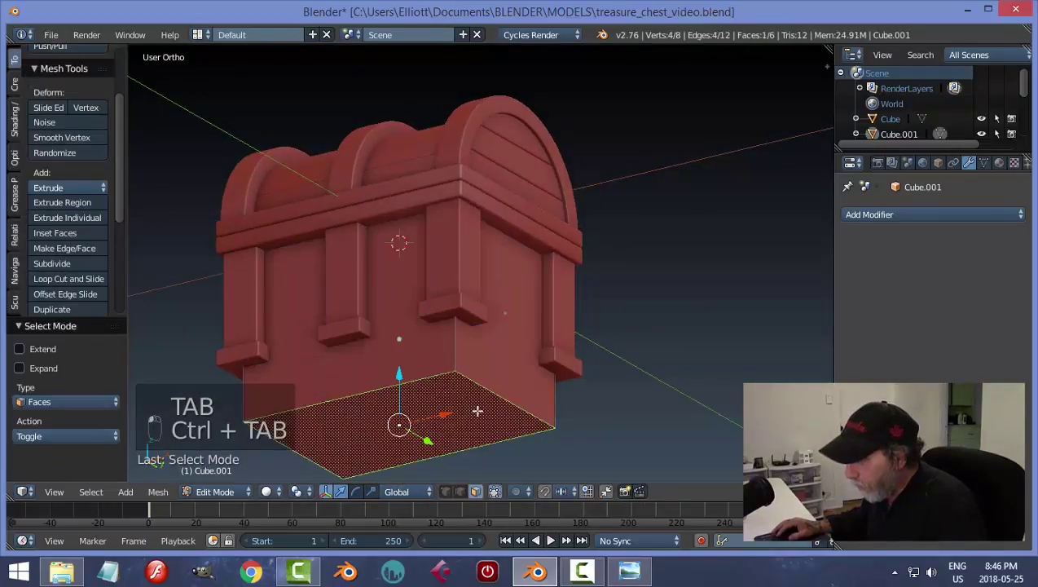
middle_click_drag(419, 443, 460, 430)
left_click_drag(404, 339, 409, 271)
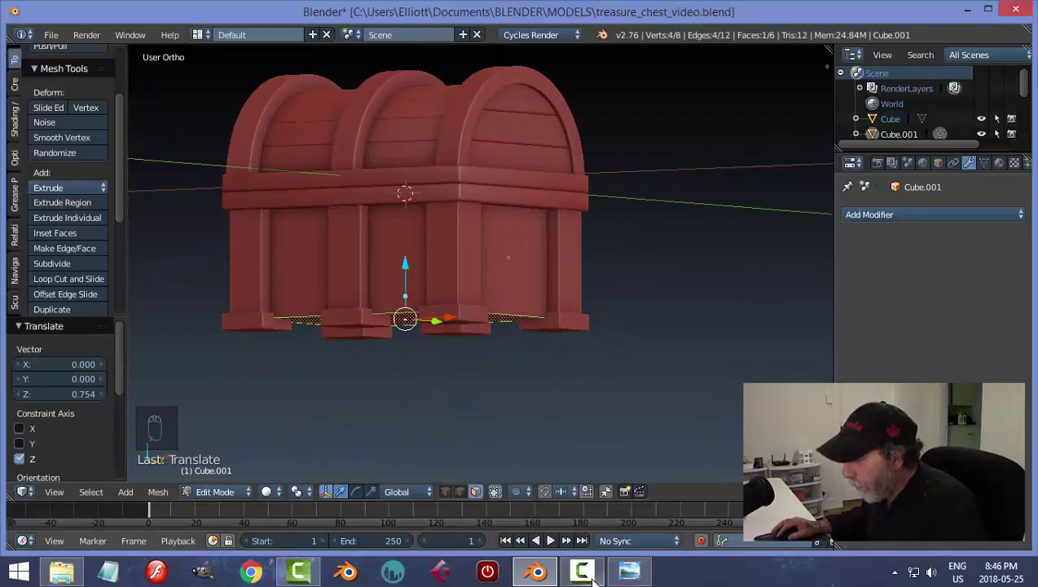
Step: Check the chest reference image, raise the cube's bottom face another 0.099 along Z, and return to Object Mode
left_click(629, 574)
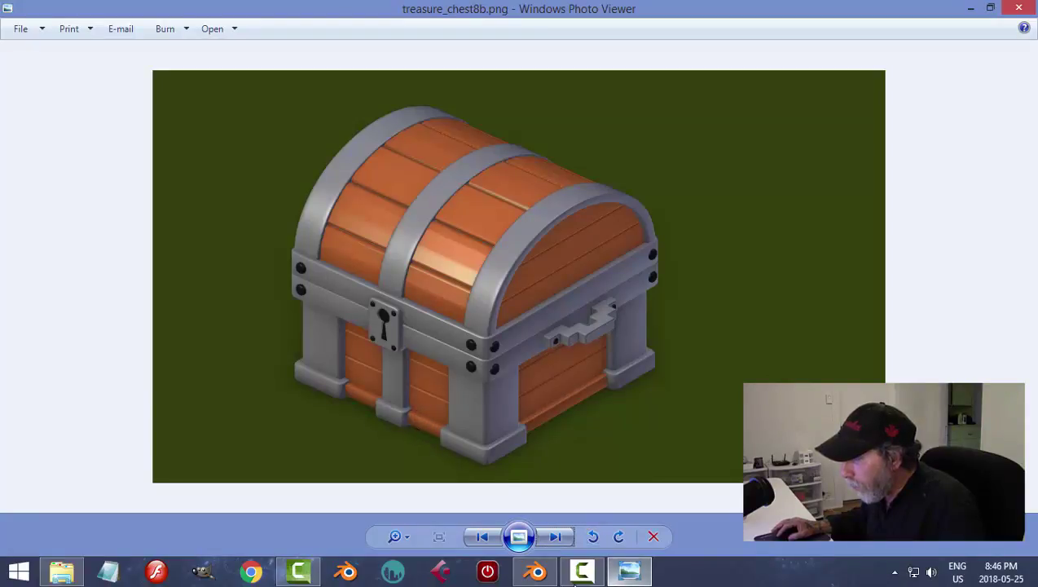
left_click(537, 571)
left_click_drag(408, 272, 406, 265)
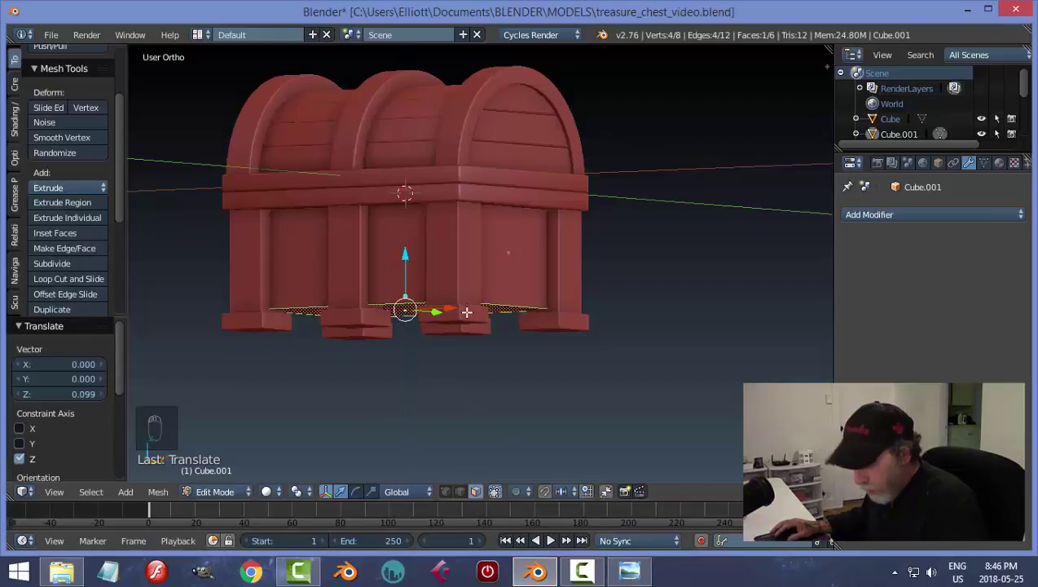
key("a")
key("Tab")
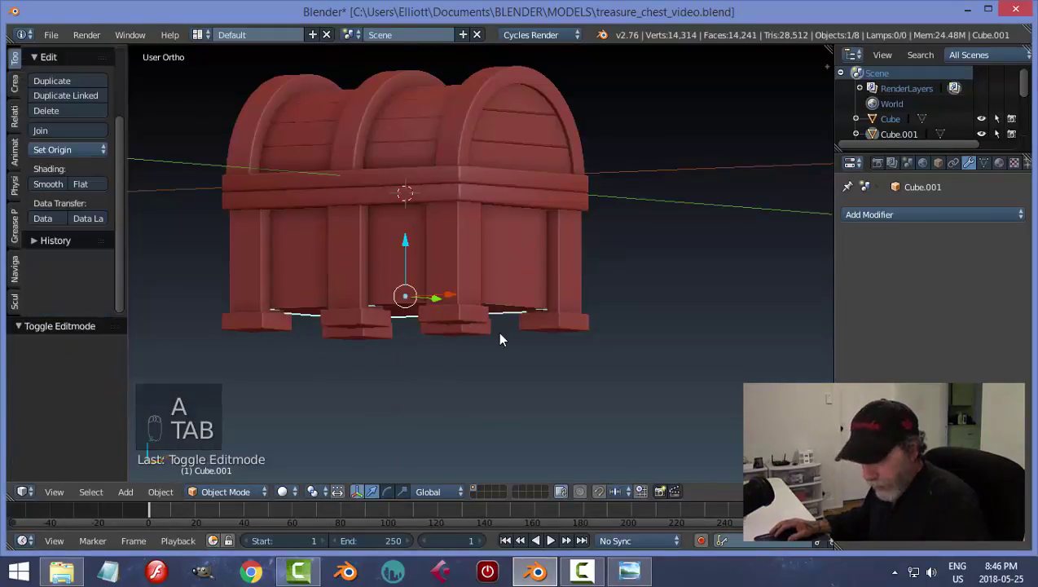
Step: Deselect everything and save the file
key("a")
scroll(444, 314, "down", 2)
middle_click_drag(424, 283, 500, 309)
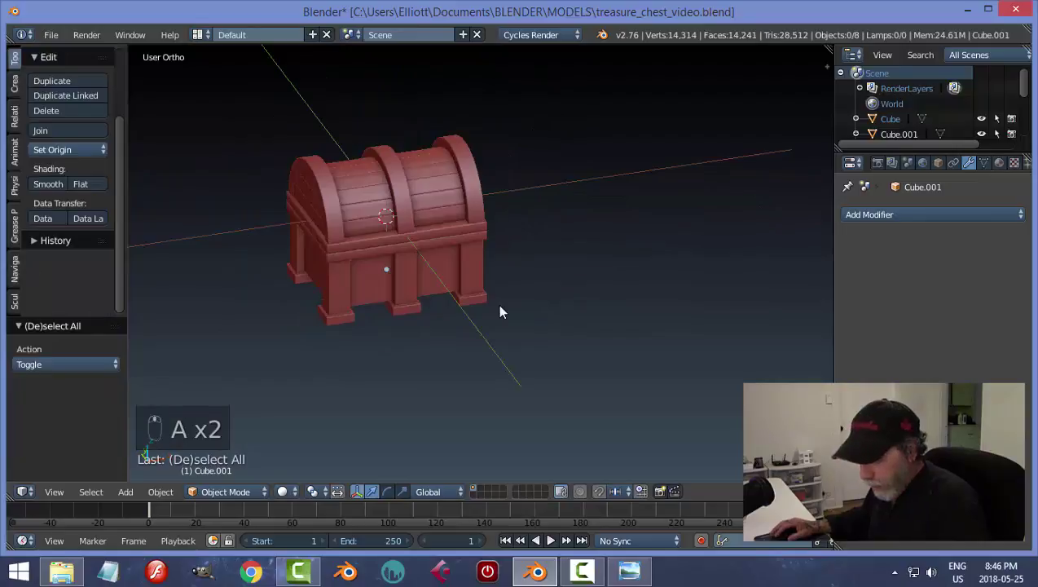
key("ctrl+s")
Step: Select the lower slab, enter Edit Mode and select all of its geometry
middle_click_drag(624, 297, 506, 306)
scroll(503, 294, "up", 2)
scroll(417, 262, "up", 3)
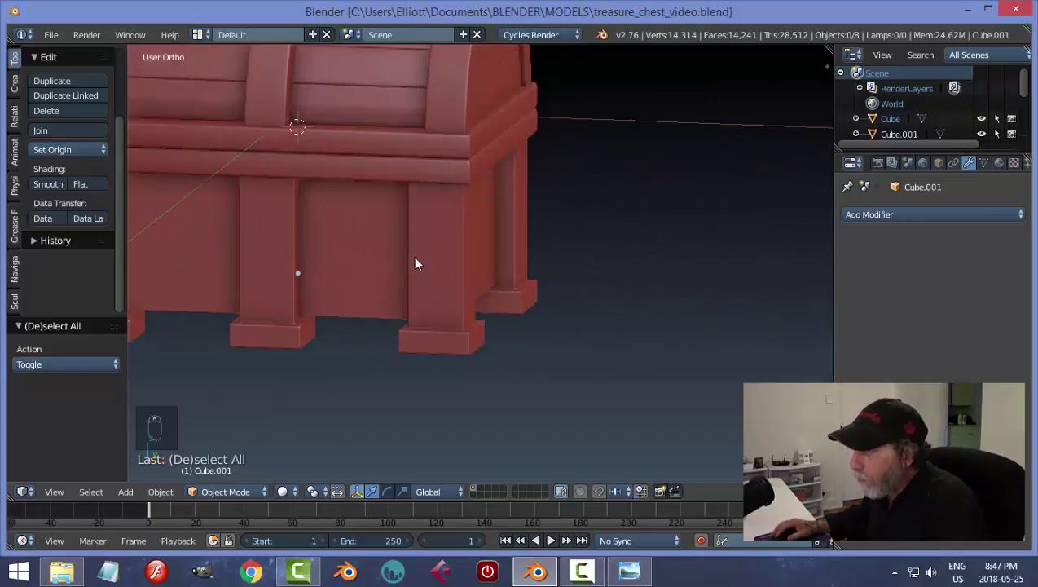
scroll(415, 263, "down", 3)
middle_click_drag(316, 257, 376, 255)
key("KP_1")
scroll(377, 256, "up", 1)
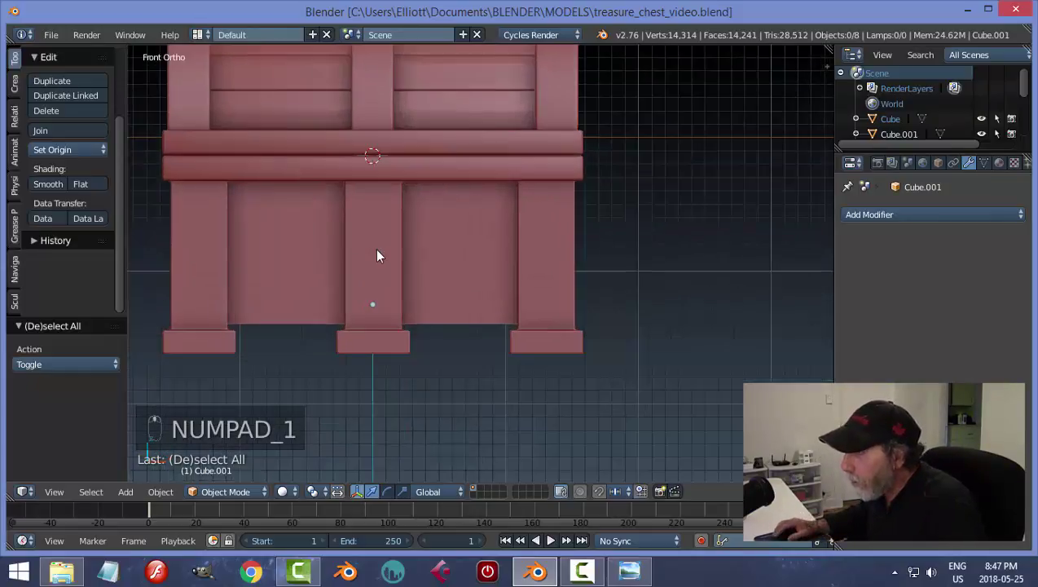
right_click(389, 172)
middle_click_drag(538, 230, 551, 246)
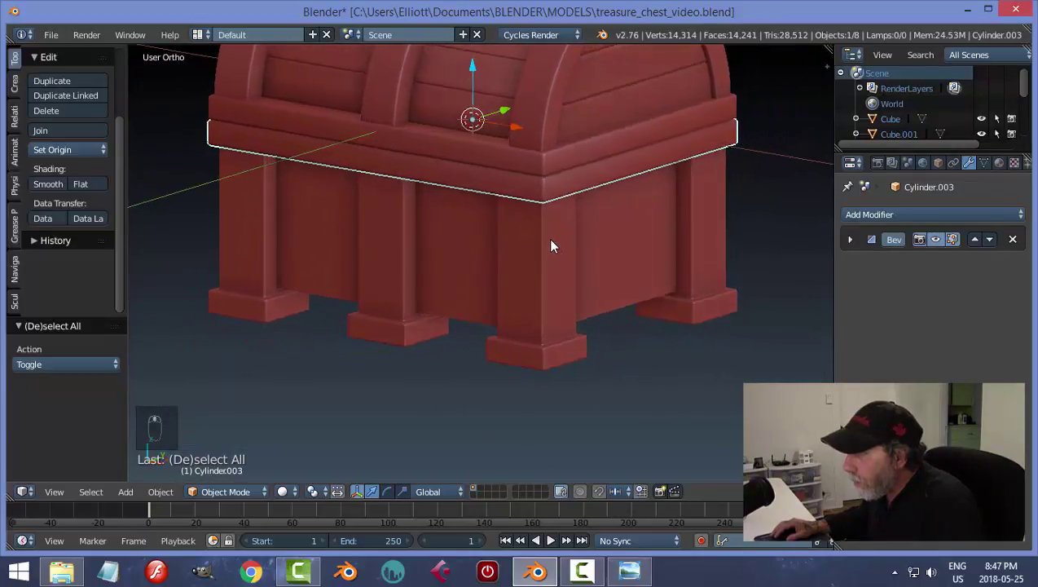
key("Tab")
left_click(672, 247)
key("a")
key("a")
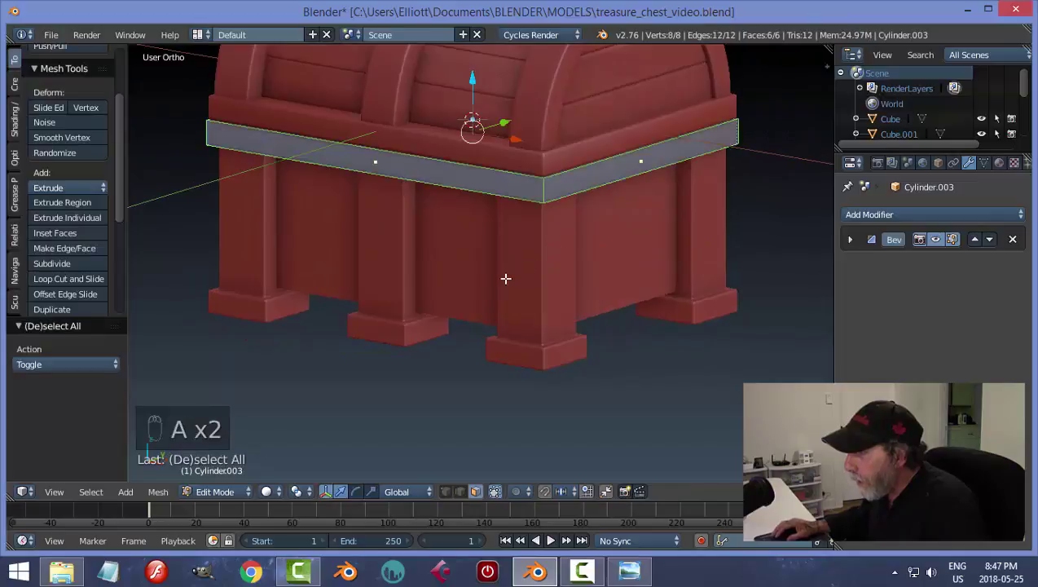
Step: Scale the slab by about 1.44 along Z, move it -0.065 along Z, and return to Object Mode
middle_click_drag(505, 280, 547, 281)
key("s")
key("z")
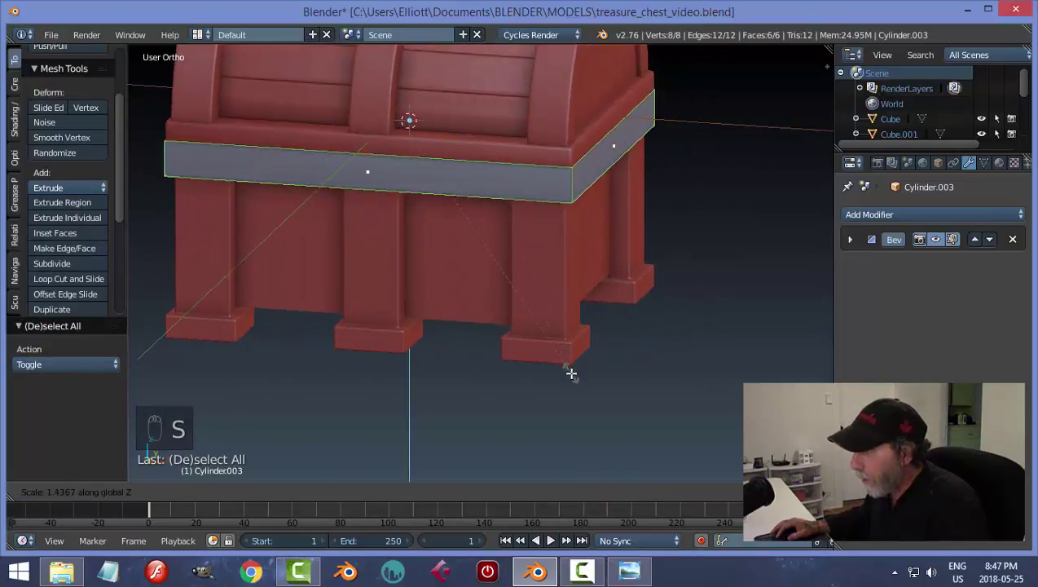
left_click(573, 377)
mouse_move(407, 82)
left_mouse_down()
mouse_move(409, 105)
mouse_move(410, 92)
left_mouse_up()
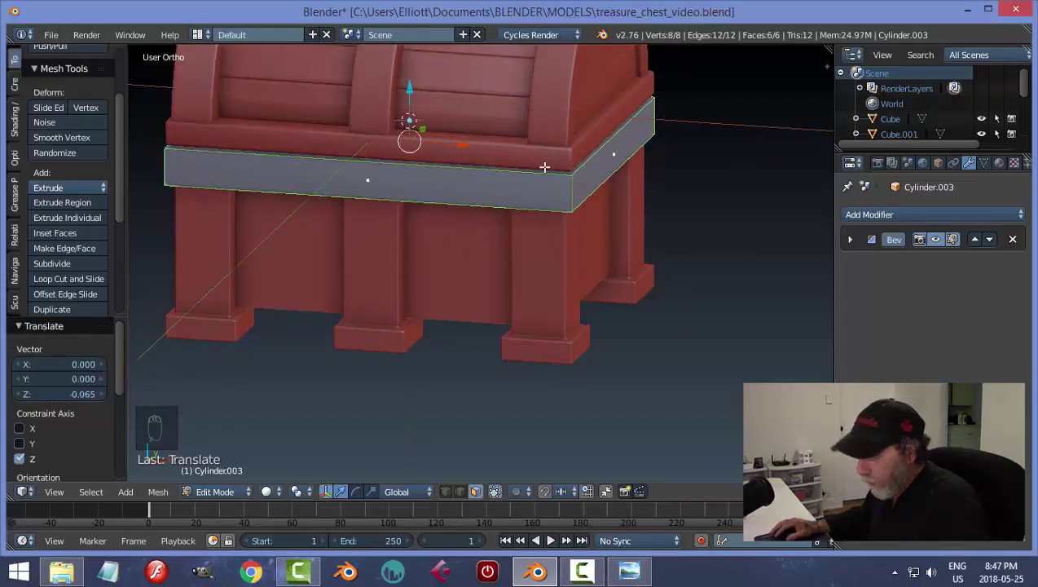
key("a")
key("Tab")
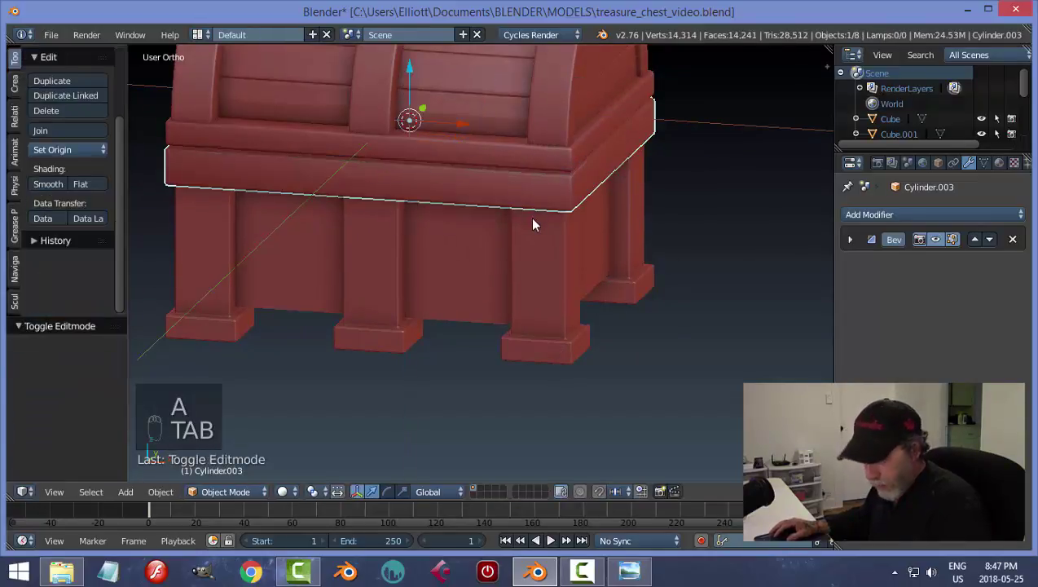
Step: Delete the thinner upper slab directly beneath the lid
key("a")
scroll(529, 220, "down", 4)
middle_click_drag(522, 226, 502, 190)
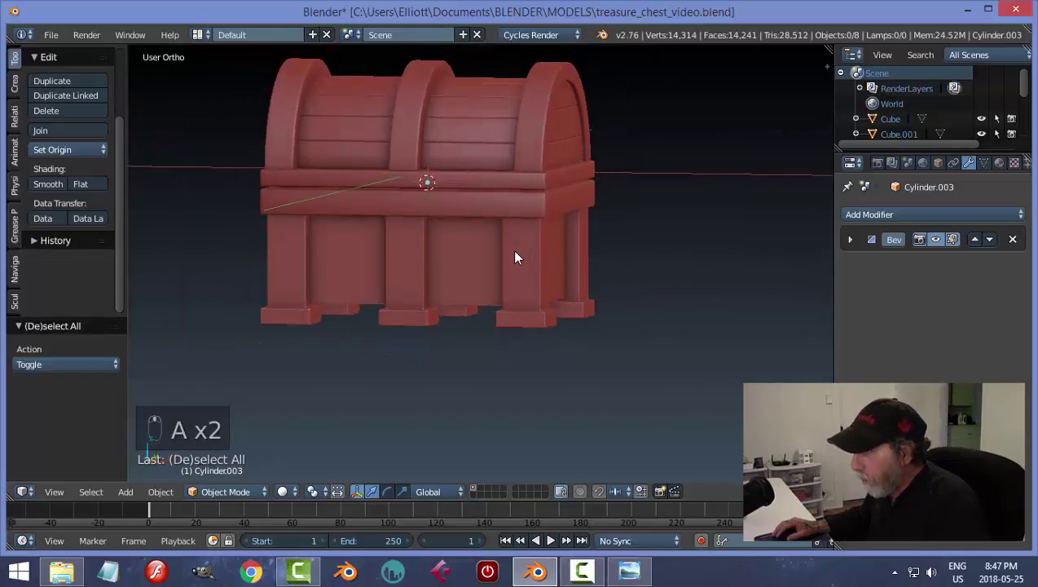
middle_click_drag(516, 257, 511, 253)
right_click(515, 179)
key("x")
left_click(515, 180)
Step: Lower the remaining slab slightly, duplicate it, and move the copy up about 0.29 along Z to sit beneath the lid
right_click(475, 209)
left_click_drag(438, 145, 436, 151)
key("shift+d")
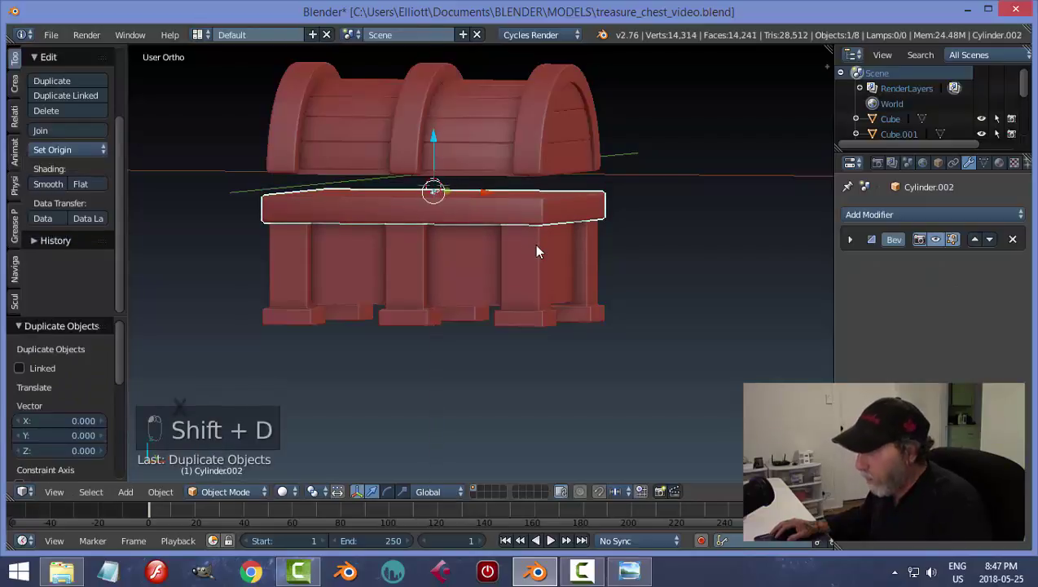
key("z")
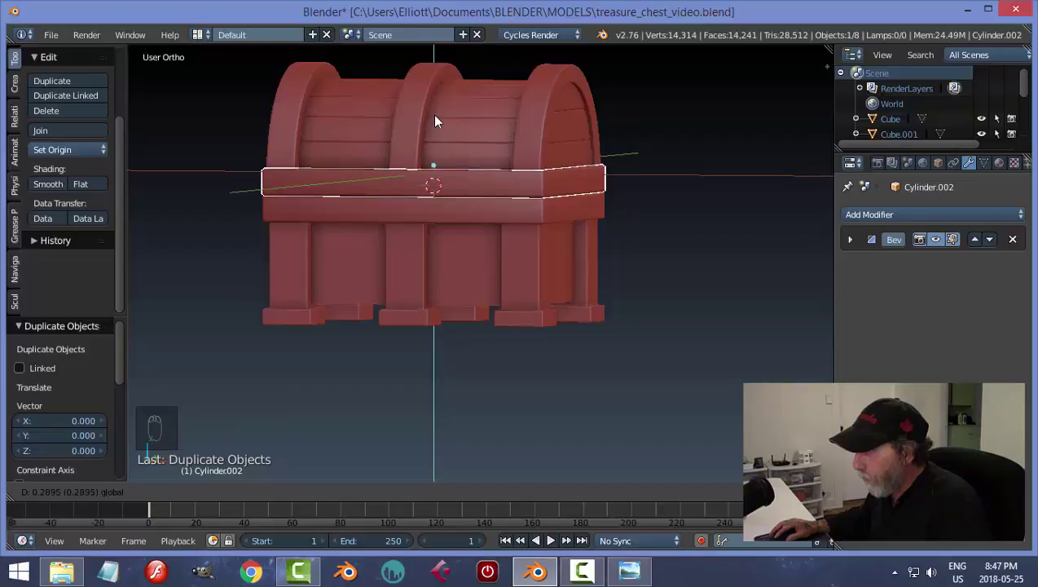
left_click(432, 115)
Step: Deselect everything, inspect the chest from the front and end, and save the file
key("a")
scroll(544, 214, "down", 2)
middle_click_drag(570, 209, 429, 256)
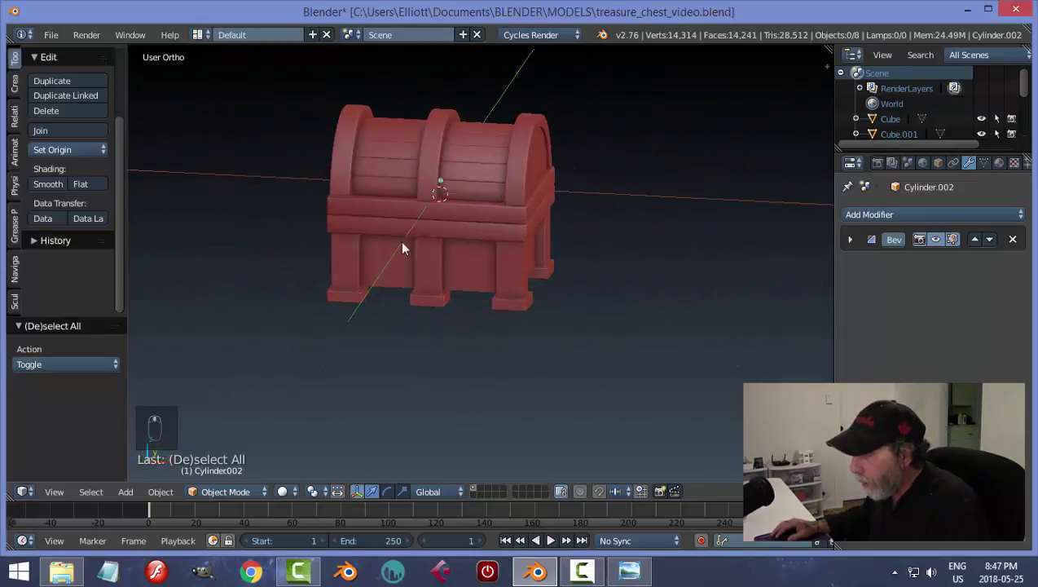
middle_click_drag(569, 280, 563, 122)
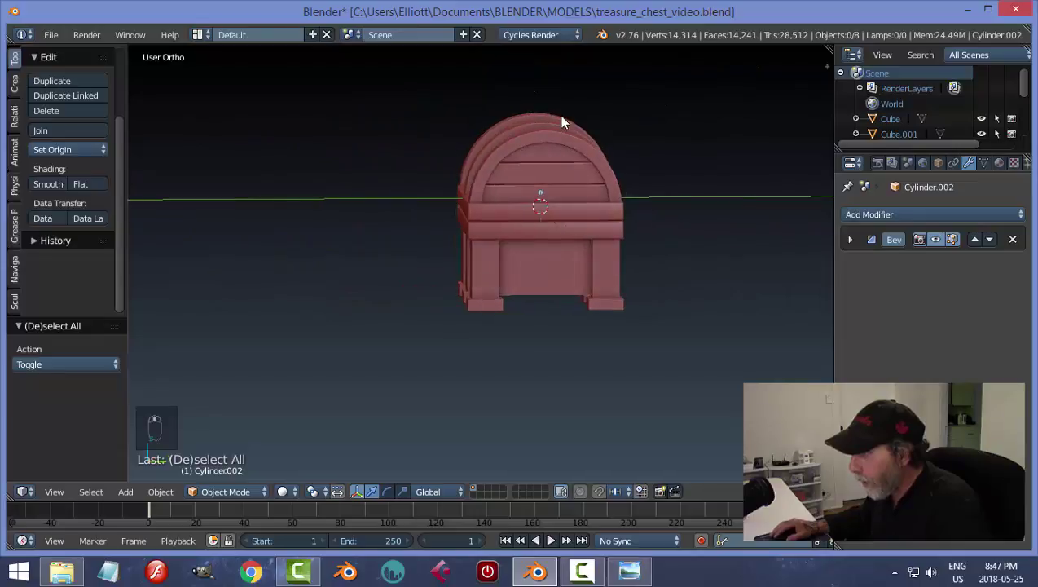
middle_click_drag(545, 237, 640, 253)
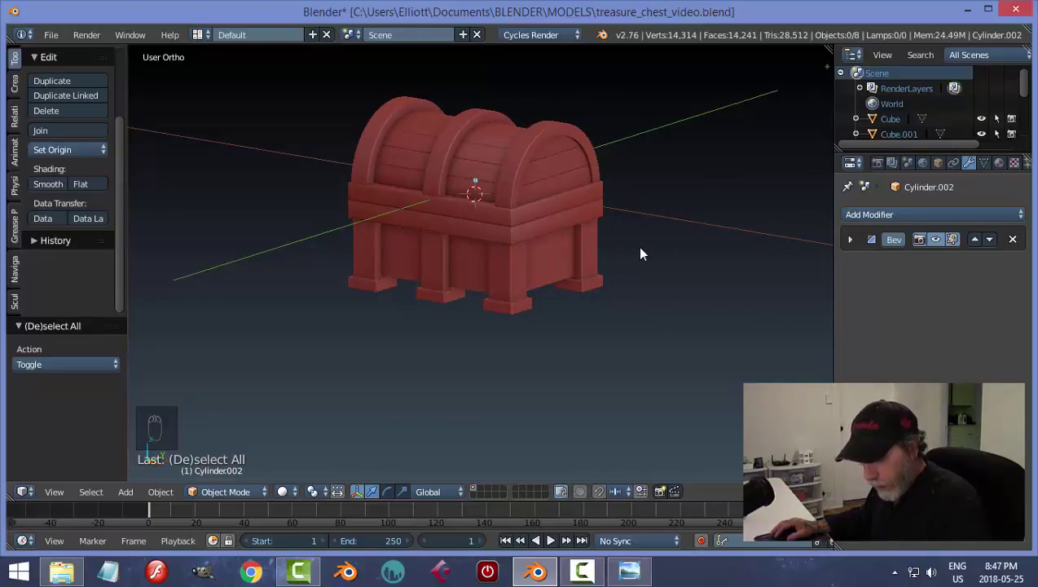
key("ctrl+s")
Step: Select the three planks of the lid's near end in Edit Mode, including all their linked geometry
middle_click_drag(639, 248, 568, 194)
right_click(568, 194)
key("Tab")
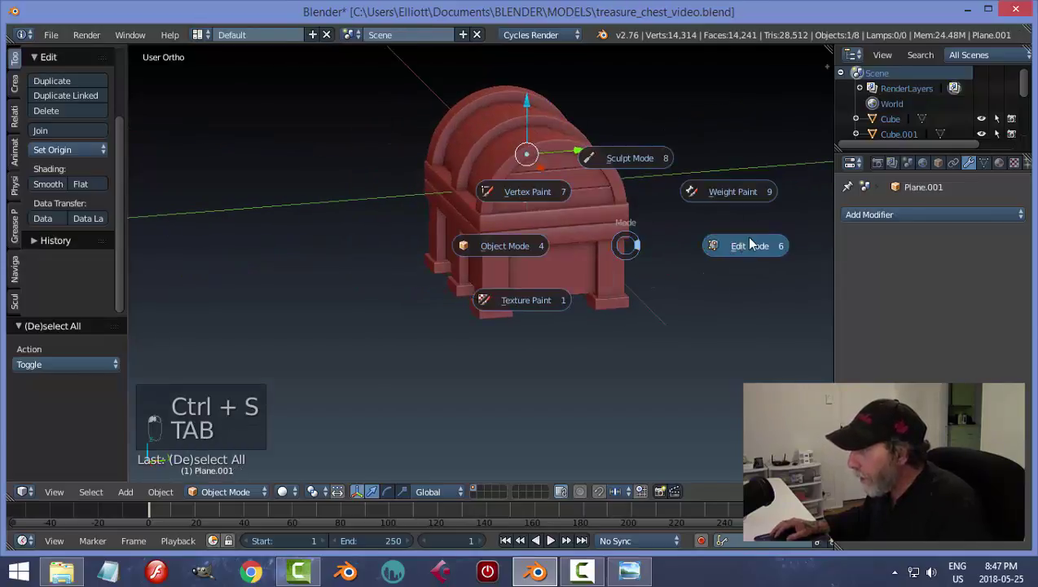
left_click(741, 243)
scroll(645, 244, "up", 1)
right_click(562, 163)
right_click(590, 136, "shift")
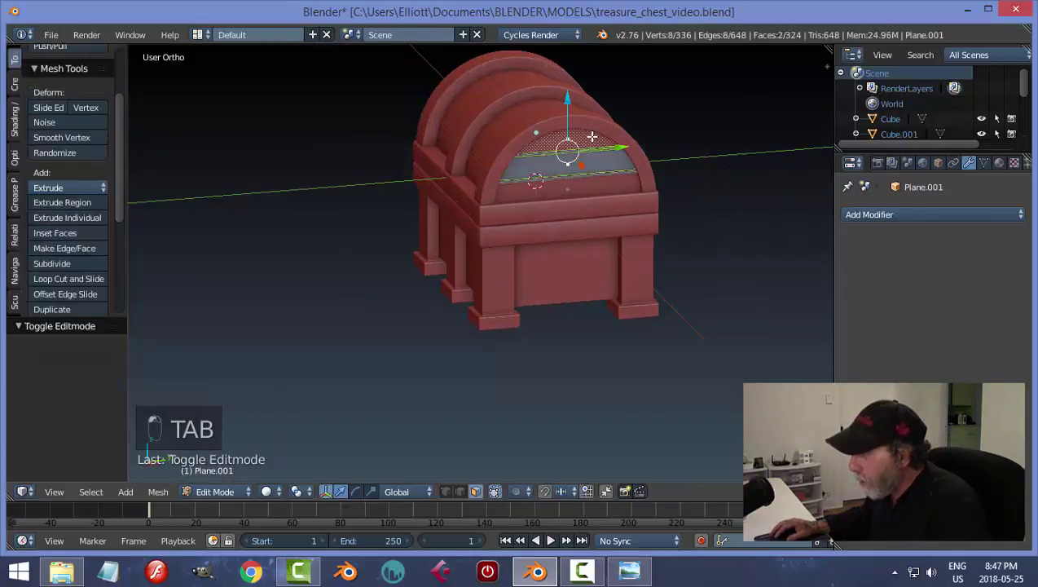
right_click(596, 188, "shift")
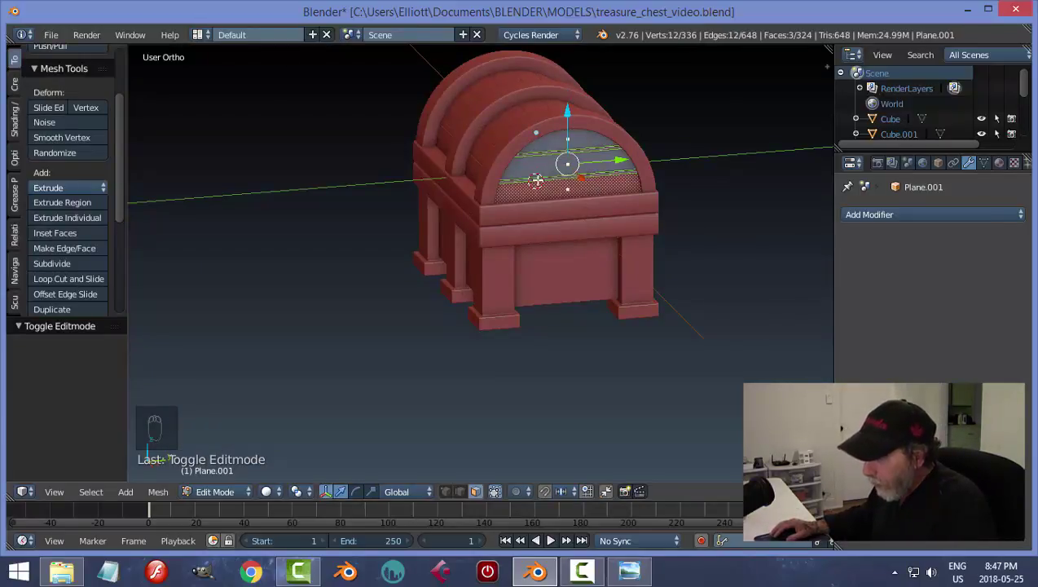
key("ctrl+l")
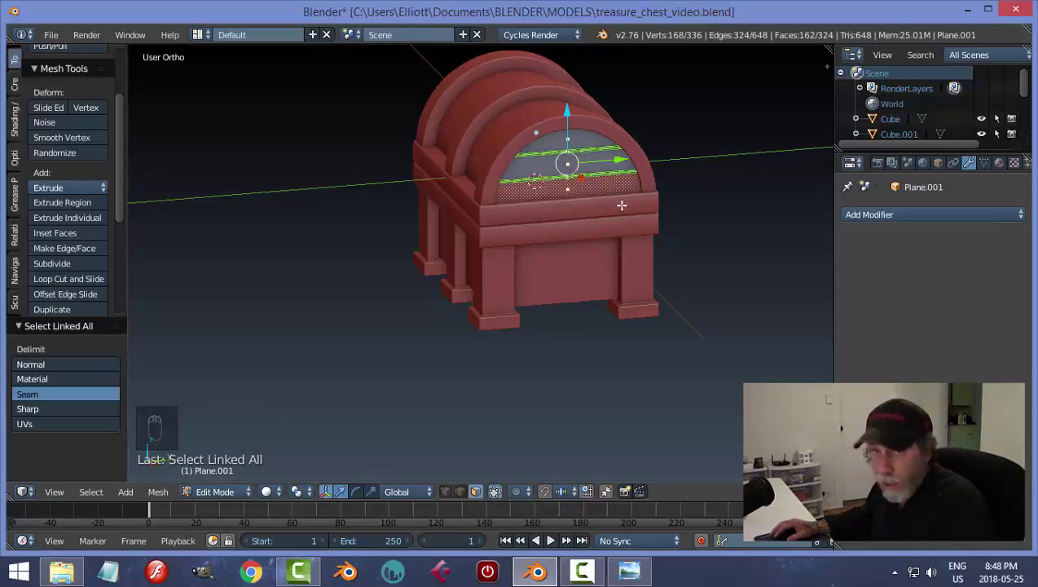
Step: Duplicate the selected end planks in place, separate the copy into its own object, and return to Object Mode
key("shift+d")
right_click(616, 261)
key("p")
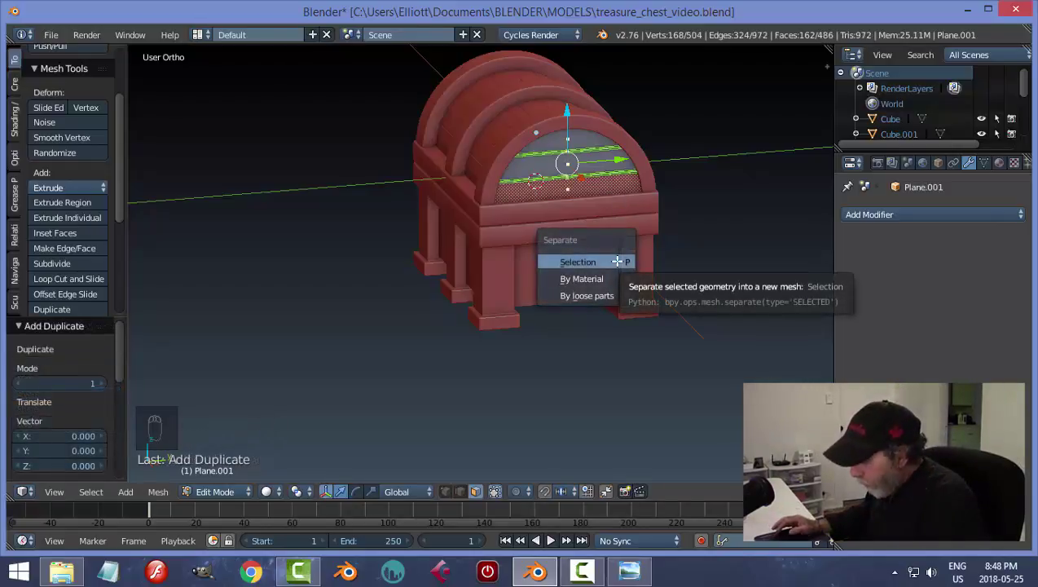
left_click(617, 261)
key("Tab")
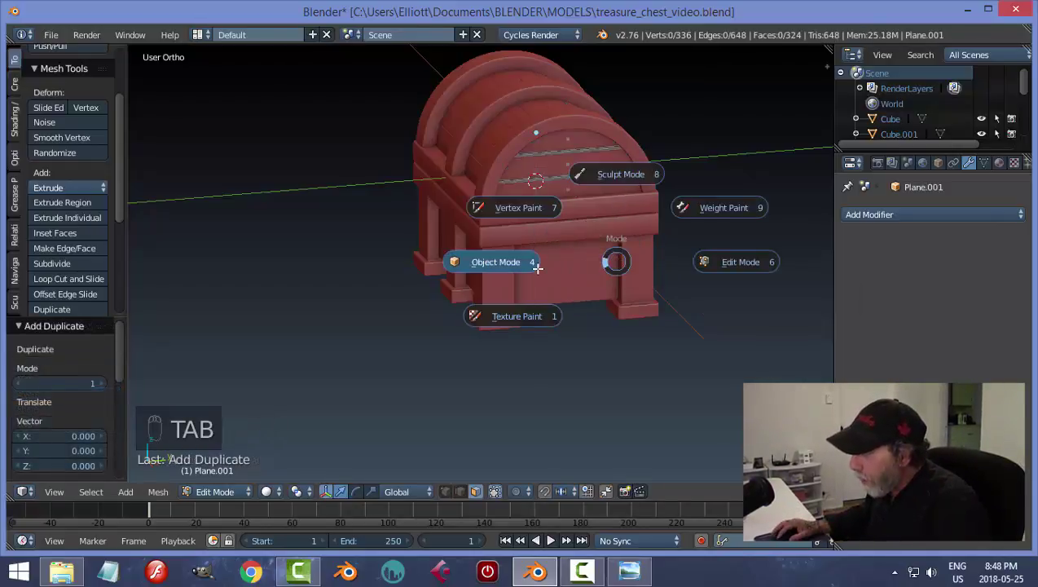
left_click(487, 259)
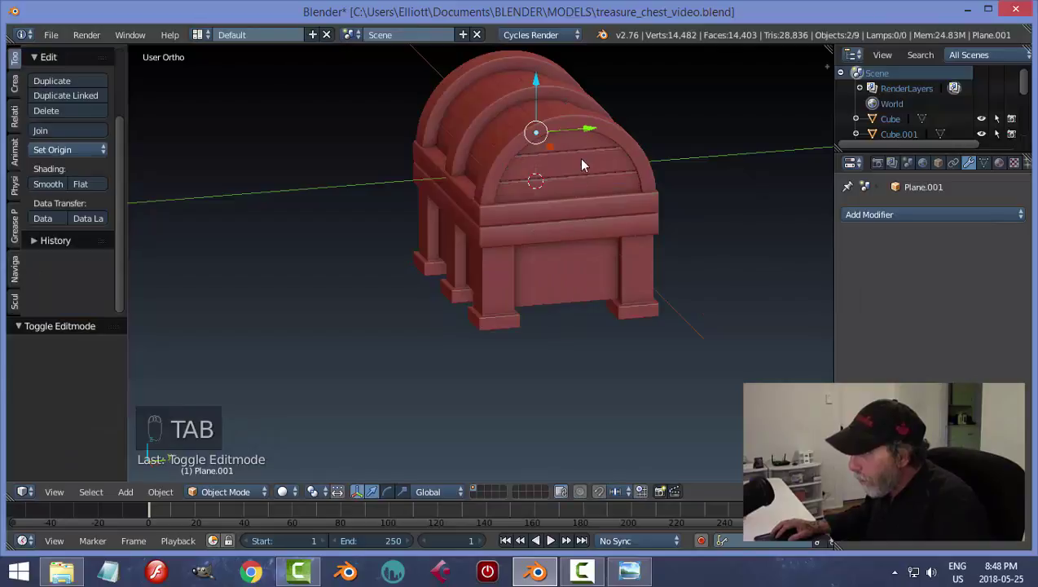
Step: Select the separated planks, move them 0.272 along X out of the lid, and set their origin to their geometry
middle_click_drag(569, 175, 531, 246)
key("a")
right_click(548, 183)
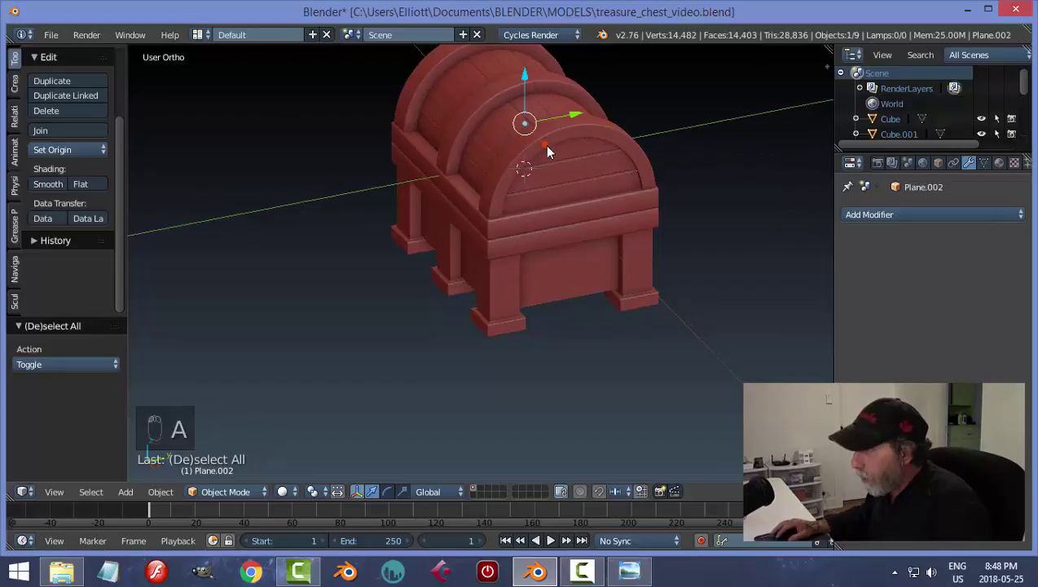
right_click(547, 148)
left_click_drag(555, 157, 397, 221)
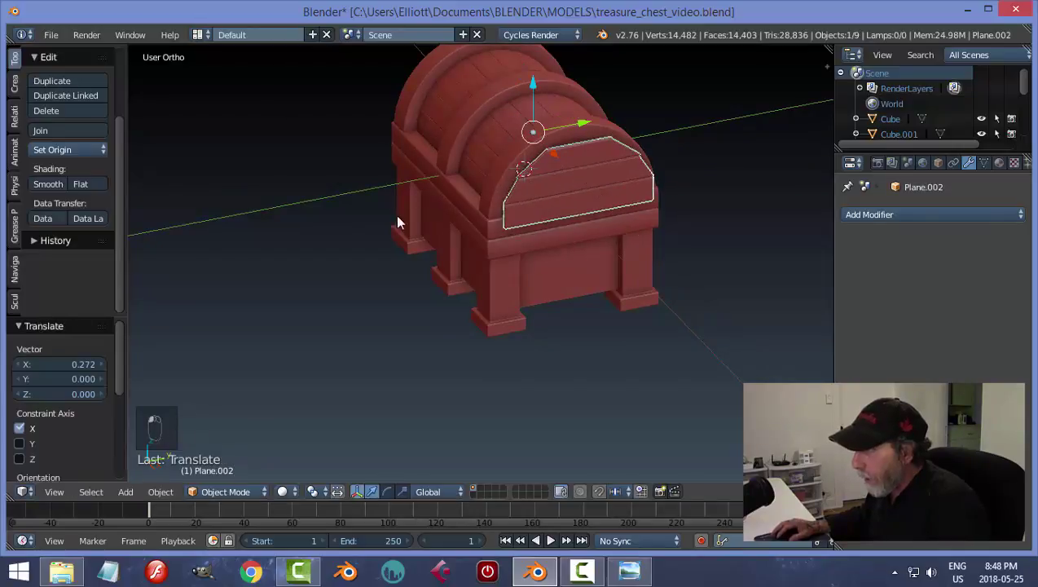
left_click(47, 150)
left_click(73, 184)
Step: Lower the planks 1.279 and a further 0.126 along Z, and move them -0.351 along X between the end legs
middle_click_drag(626, 260, 490, 200)
left_click_drag(579, 115, 590, 215)
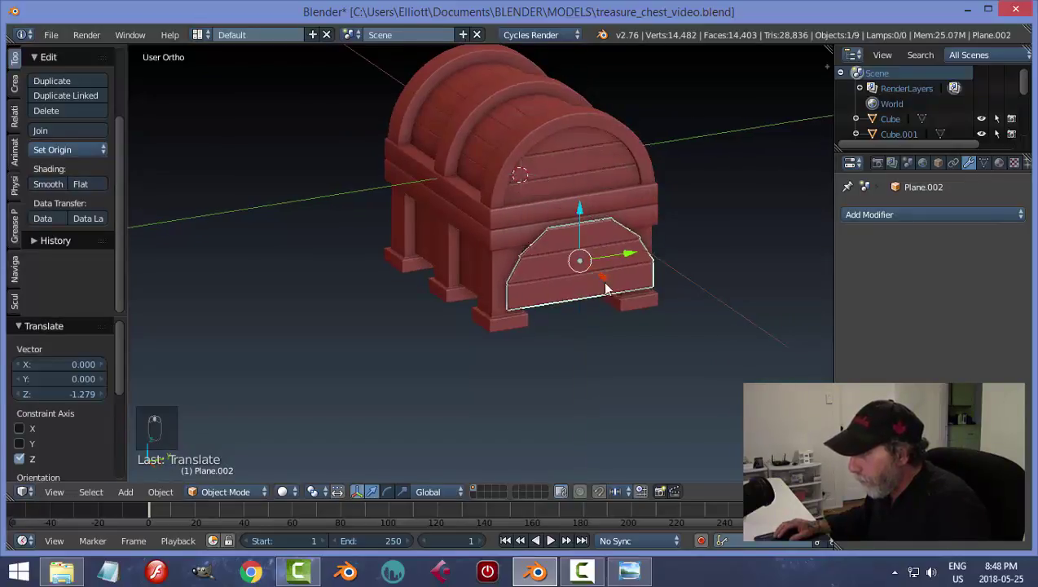
middle_click_drag(603, 285, 652, 265)
left_click_drag(581, 196, 617, 259)
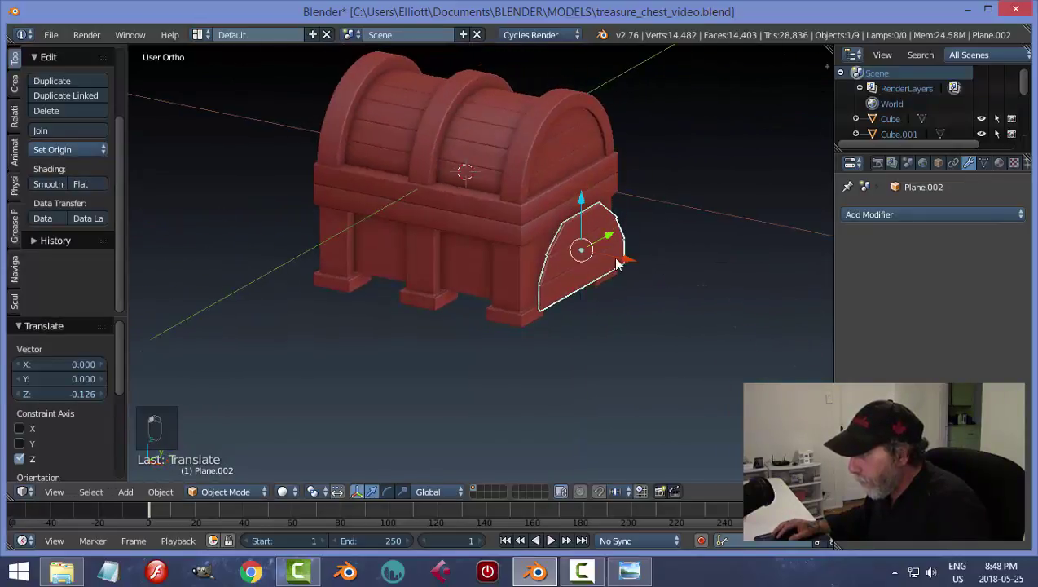
key("g")
key("x")
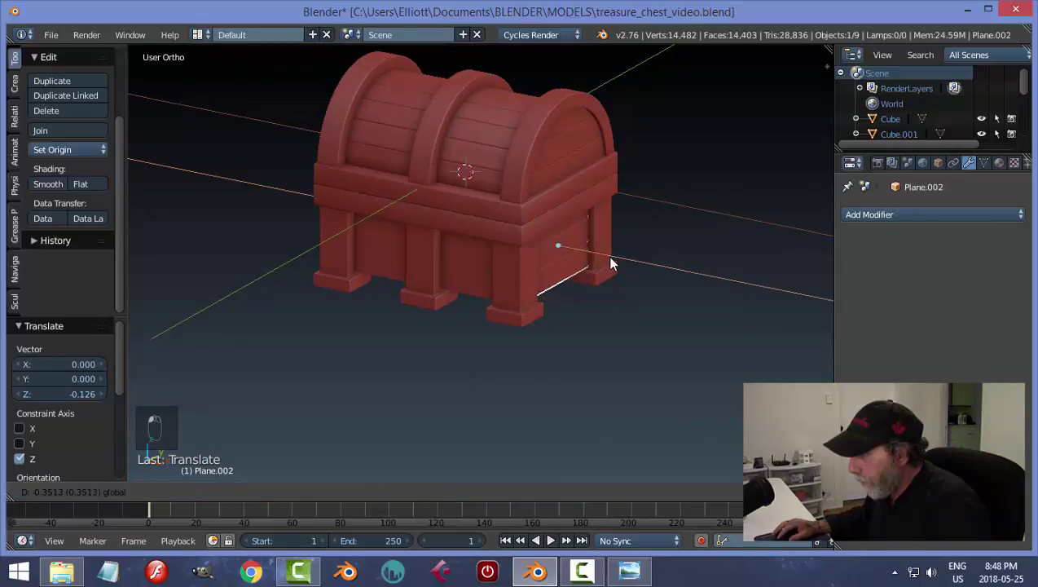
left_click(613, 263)
Step: Fine-tune the lower end planks by 0.001 along X and slightly along Z, comparing them with the reference image, and deselect them
mouse_move(648, 298)
middle_mouse_down()
mouse_move(570, 292)
mouse_move(656, 289)
middle_mouse_up()
scroll(652, 293, "up", 2)
key("g")
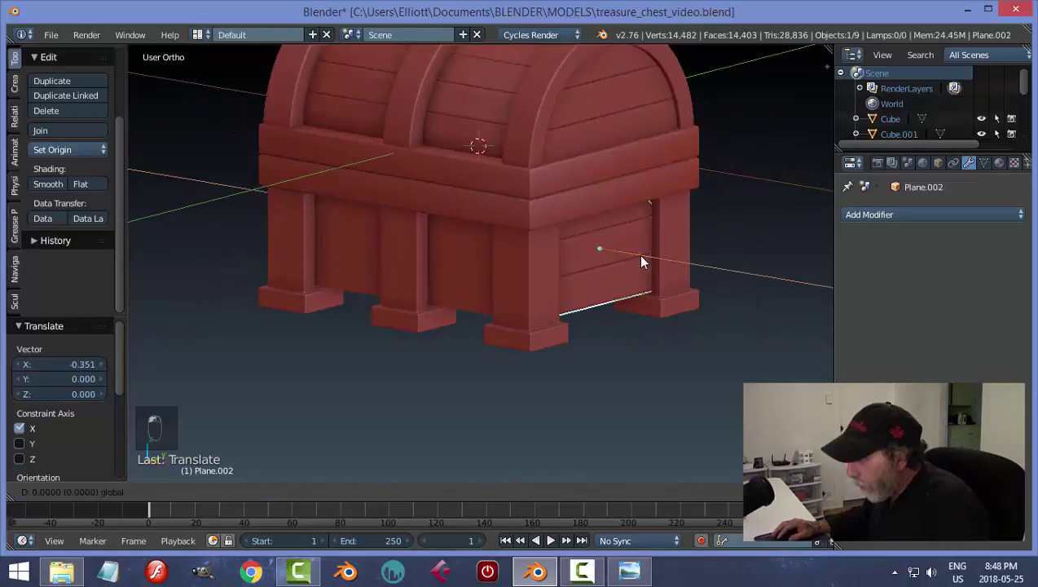
key("x")
left_click(640, 263)
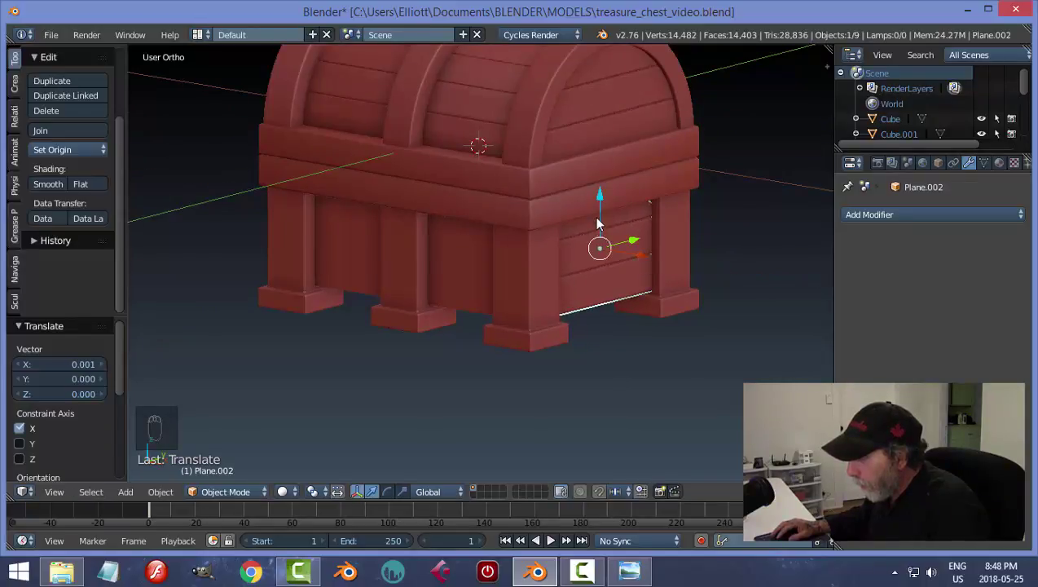
left_click_drag(600, 194, 603, 197)
key("alt+Tab")
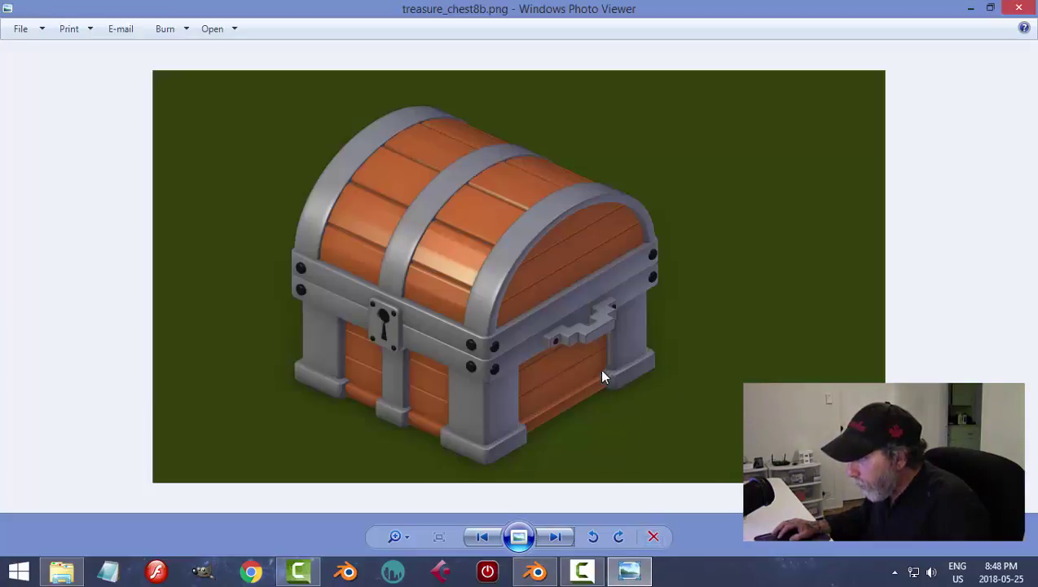
left_click(554, 571)
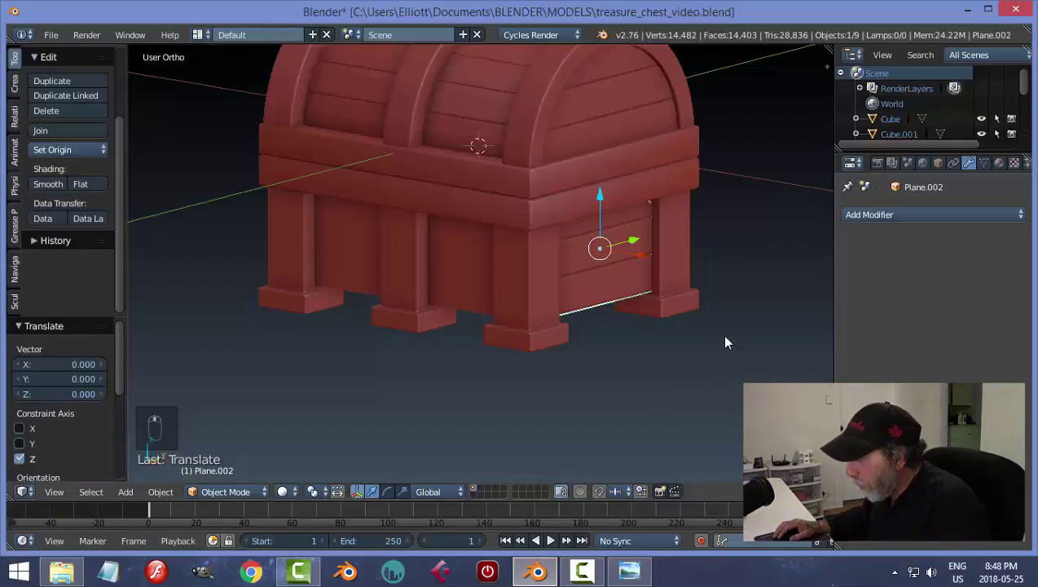
left_click_drag(603, 197, 604, 194)
key("a")
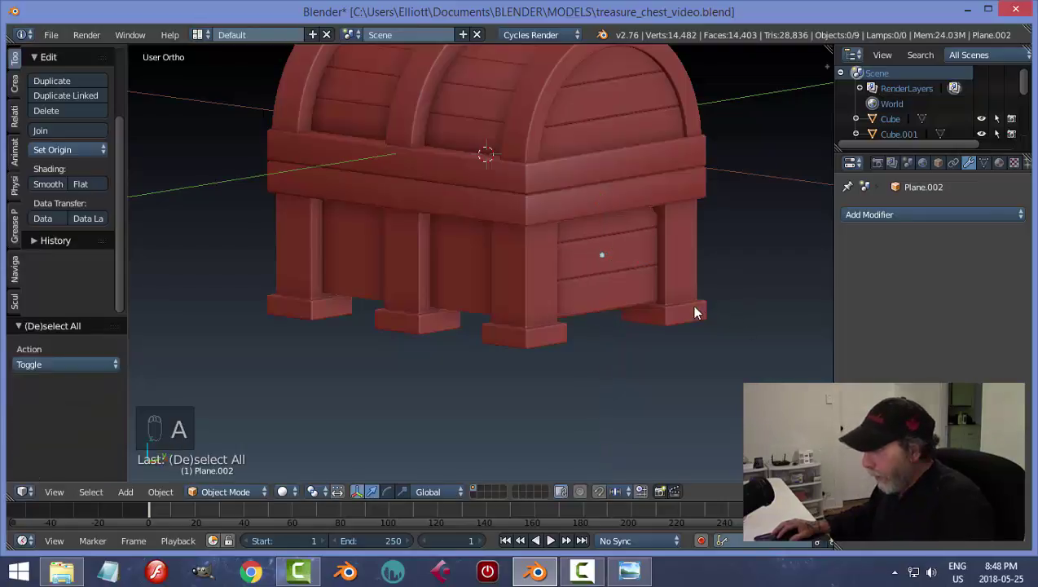
Step: Open the lower end planks in Edit Mode from the right-side view with wireframe shading
right_click(643, 294)
key("KP_3")
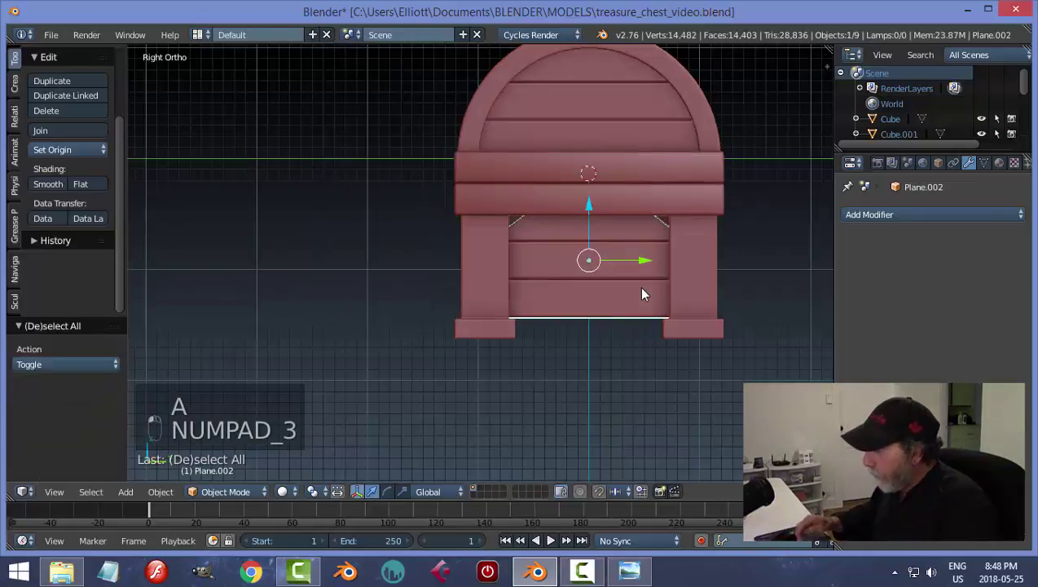
middle_click_drag(706, 303, 620, 297, "shift")
key("Tab")
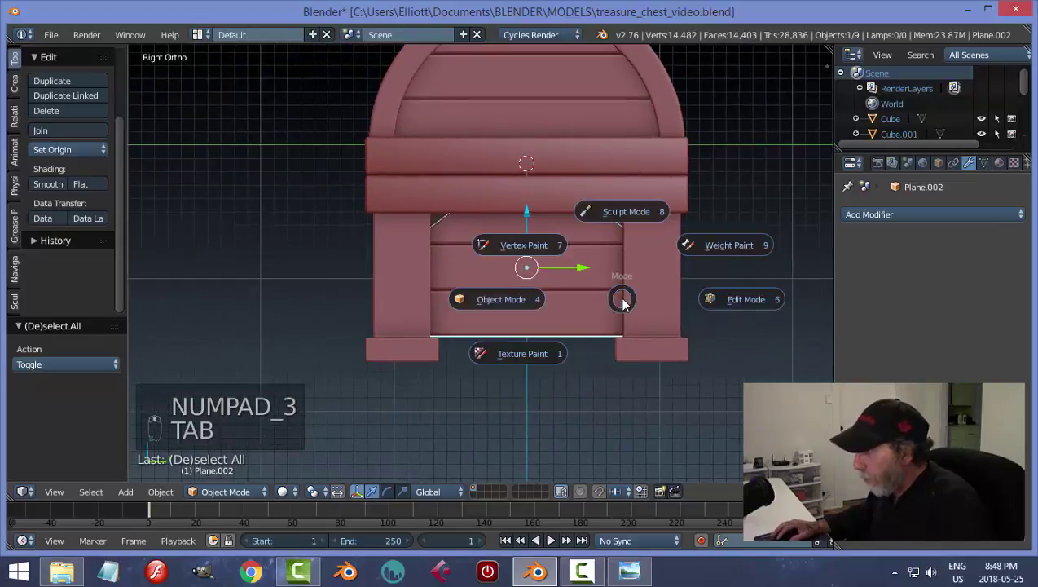
left_click(737, 301)
key("z")
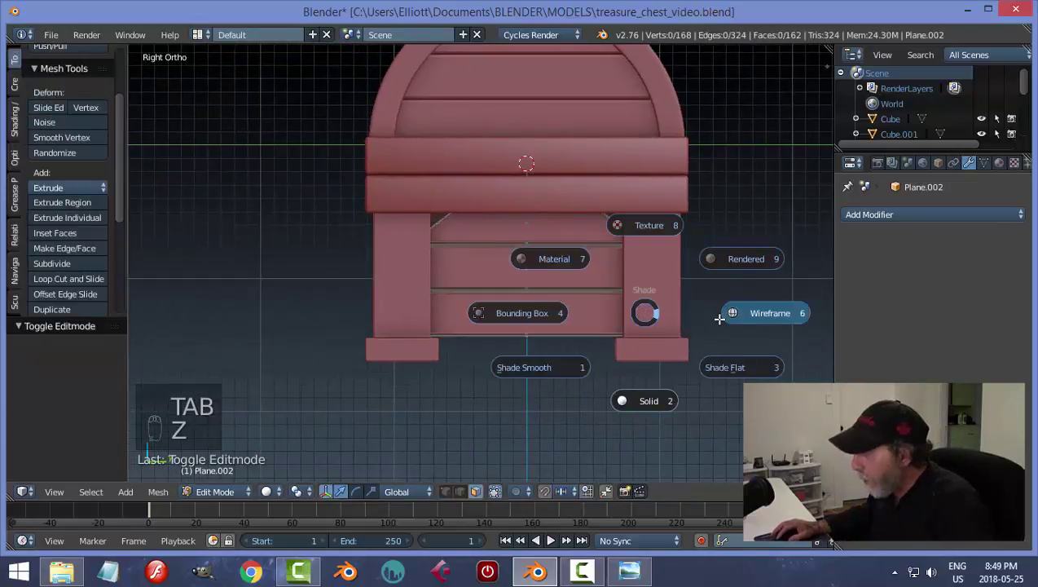
left_click(719, 313)
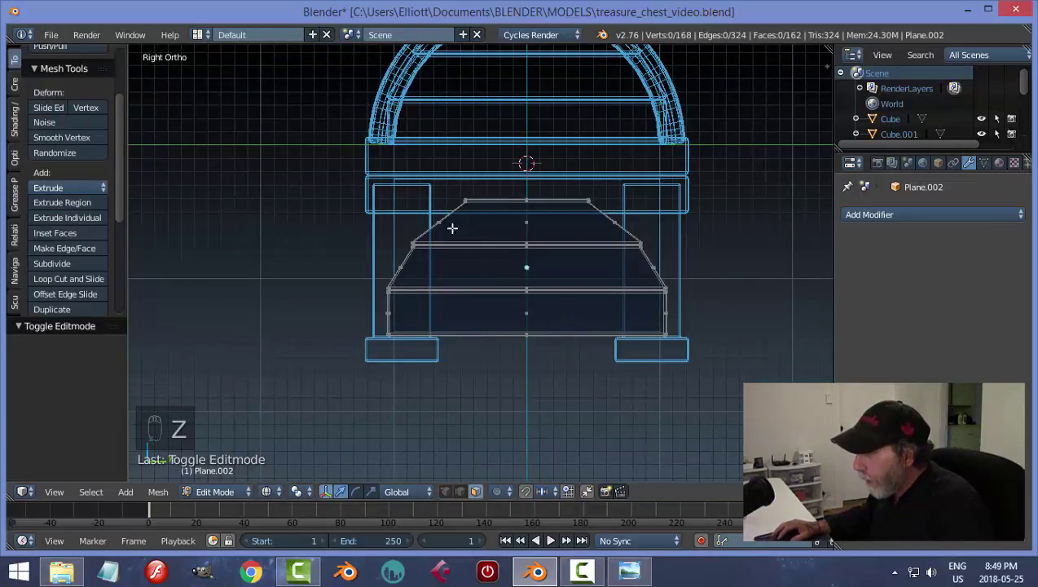
Step: Scale the top plank's upper vertices along Y until its sides are vertical, and deselect them
key("ctrl+Tab")
left_click(447, 196)
key("b")
left_click_drag(385, 166, 624, 231)
key("s")
key("y")
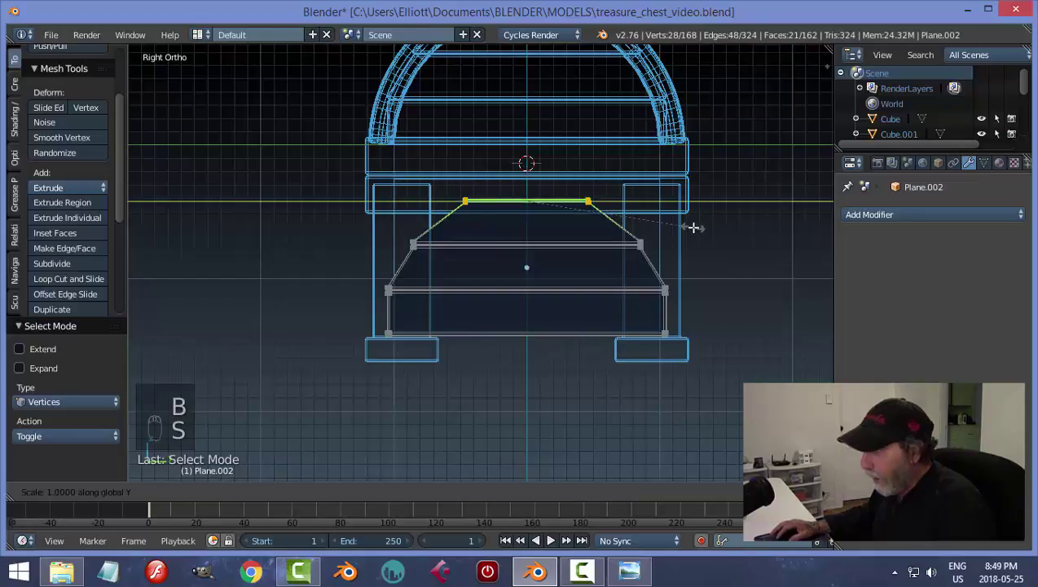
left_click(133, 245)
key("a")
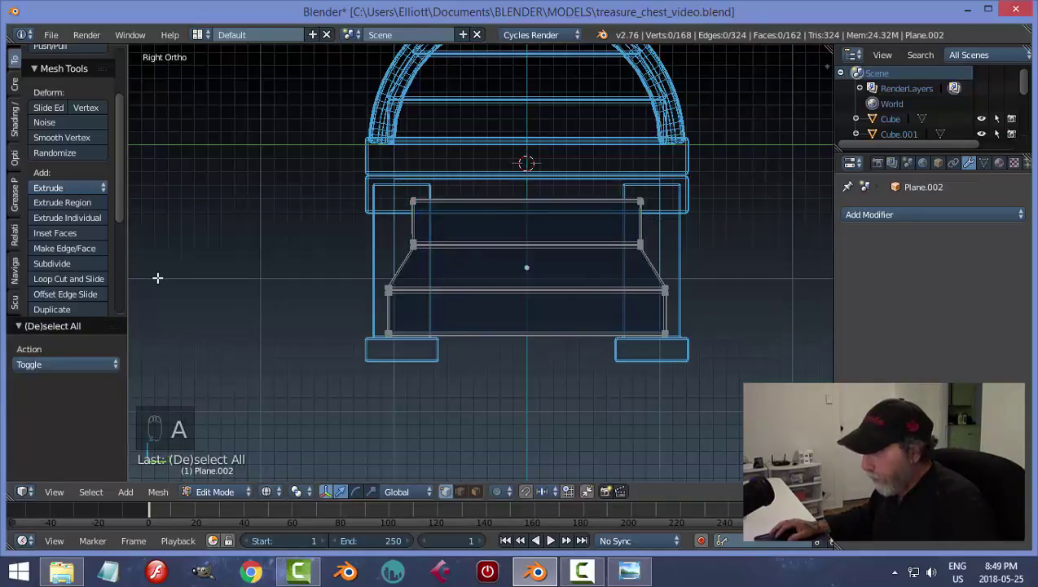
Step: Return to Object Mode with solid shading and deselect the planks
key("Tab")
left_click(59, 281)
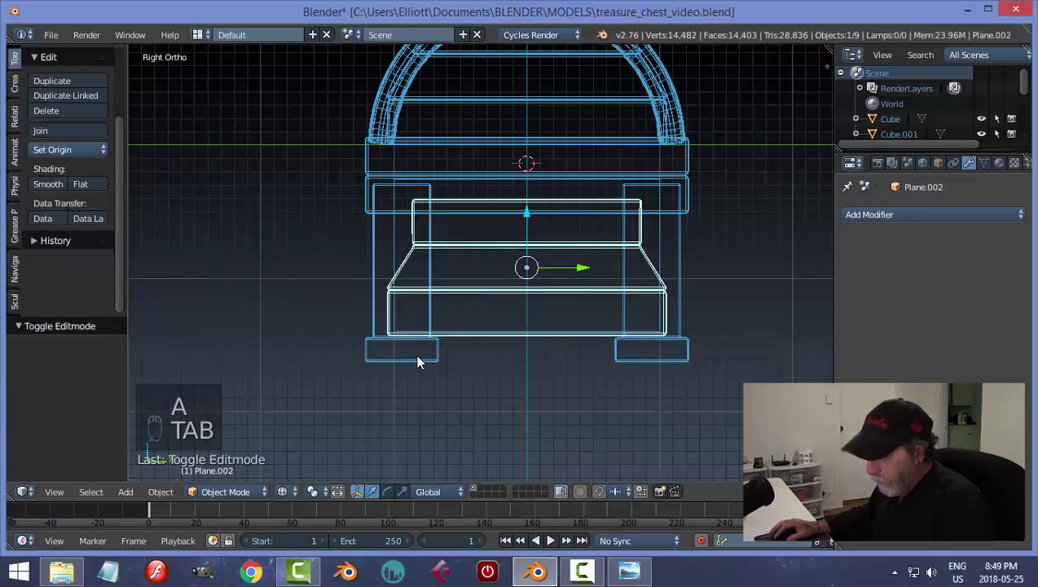
key("z")
left_click(405, 440)
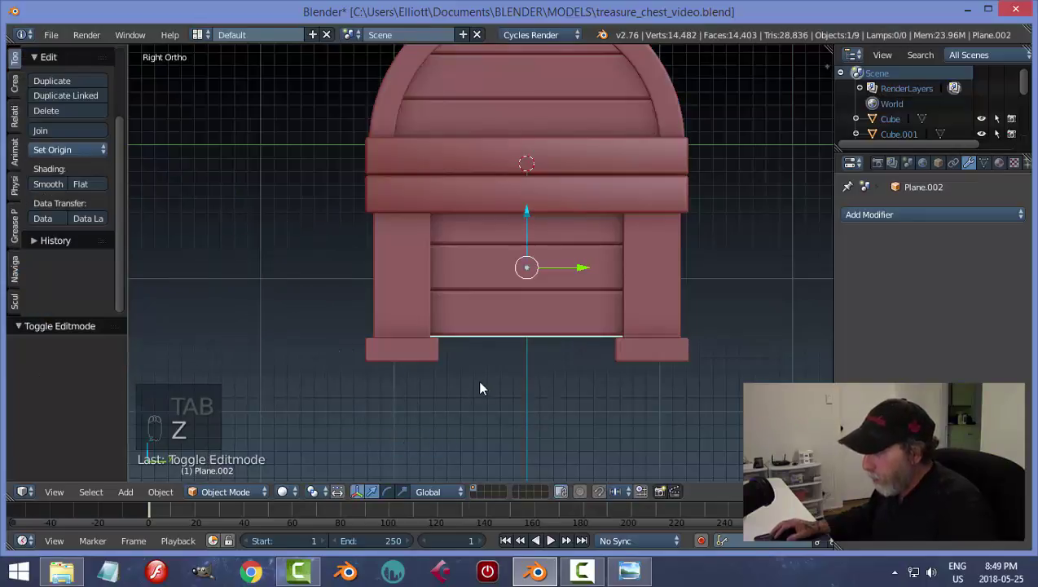
key("a")
mouse_move(580, 377)
middle_mouse_down()
mouse_move(512, 354)
mouse_move(404, 359)
mouse_move(689, 348)
mouse_move(740, 280)
mouse_move(668, 380)
mouse_move(531, 364)
mouse_move(593, 336)
mouse_move(592, 368)
middle_mouse_up()
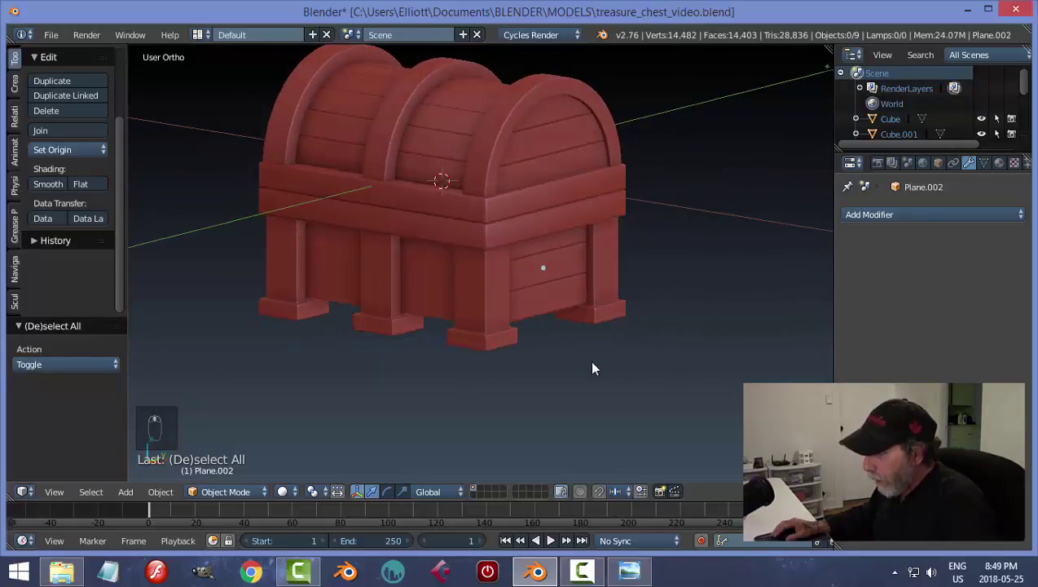
Step: Select the chest's inner lower body and snap the 3D cursor to it
middle_click_drag(255, 261, 394, 281)
right_click(454, 277)
middle_click_drag(506, 360, 555, 271)
key("shift+s")
left_click(473, 388)
Step: Add a Mirror modifier on X to the lower end planks with Cube.001 as mirror object, and apply it
right_click(554, 272)
left_click(870, 214)
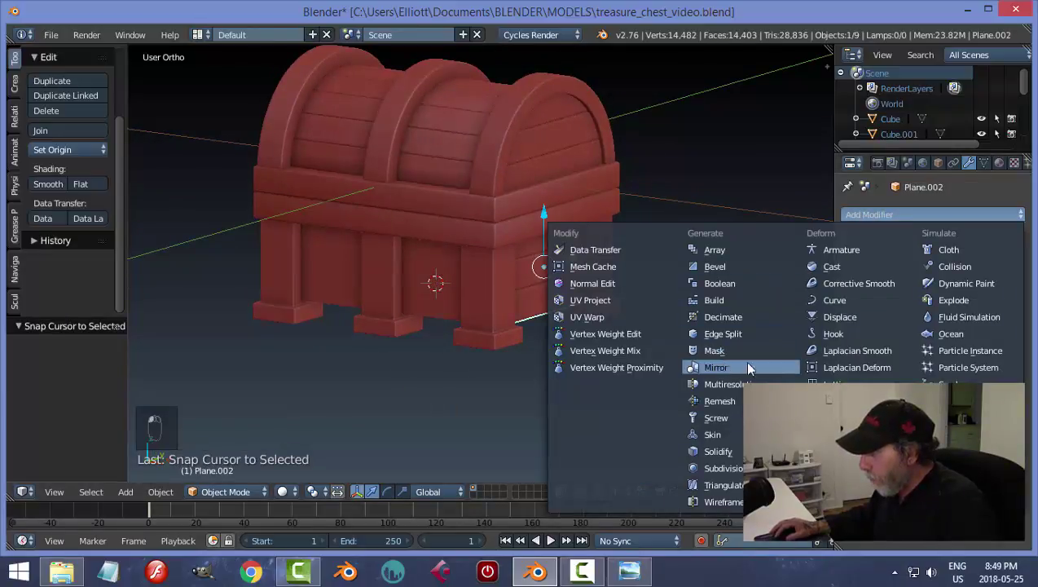
left_click(715, 367)
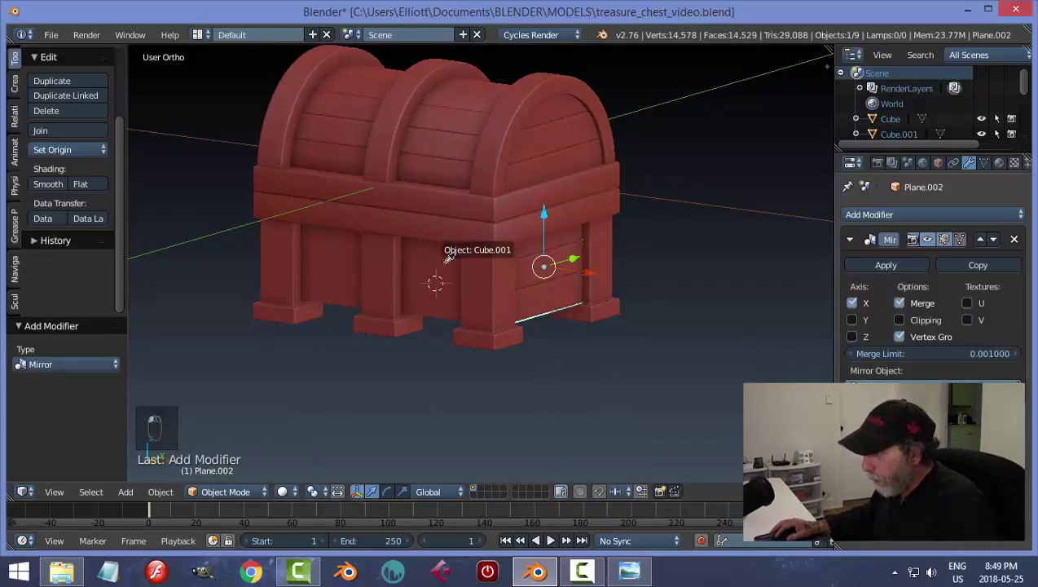
middle_click_drag(336, 324, 468, 320)
key("a")
middle_click_drag(533, 308, 328, 312)
left_click(889, 264)
middle_click_drag(734, 306, 416, 313)
left_click_drag(527, 214, 528, 219)
key("ctrl+z")
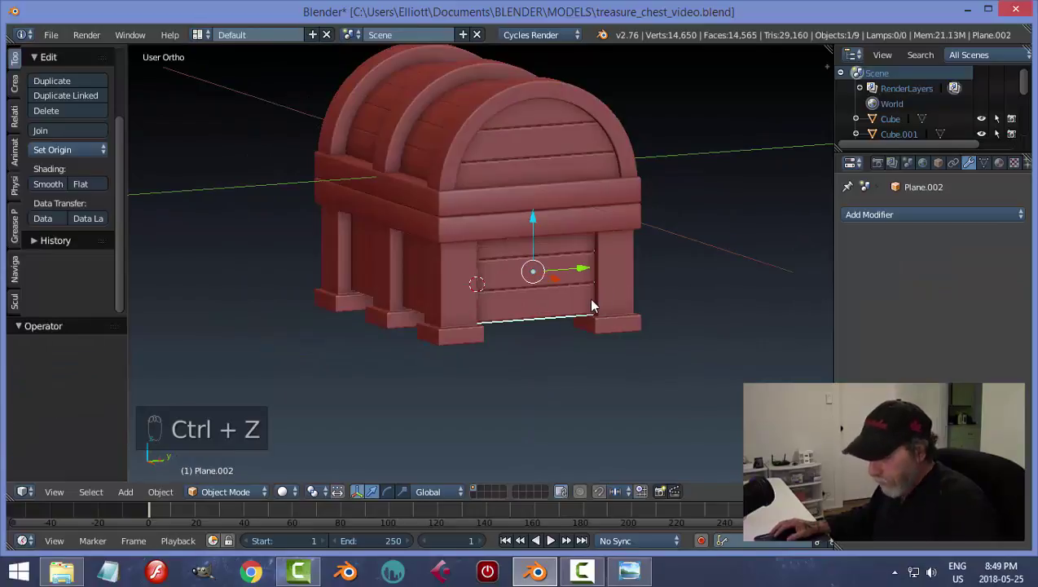
Step: Deselect everything and save the file over the existing version
key("a")
key("ctrl+s")
left_click(589, 296)
Step: Select the mirrored lower end planks and set their origin to their geometry
middle_click_drag(589, 296, 554, 340)
right_click(545, 278)
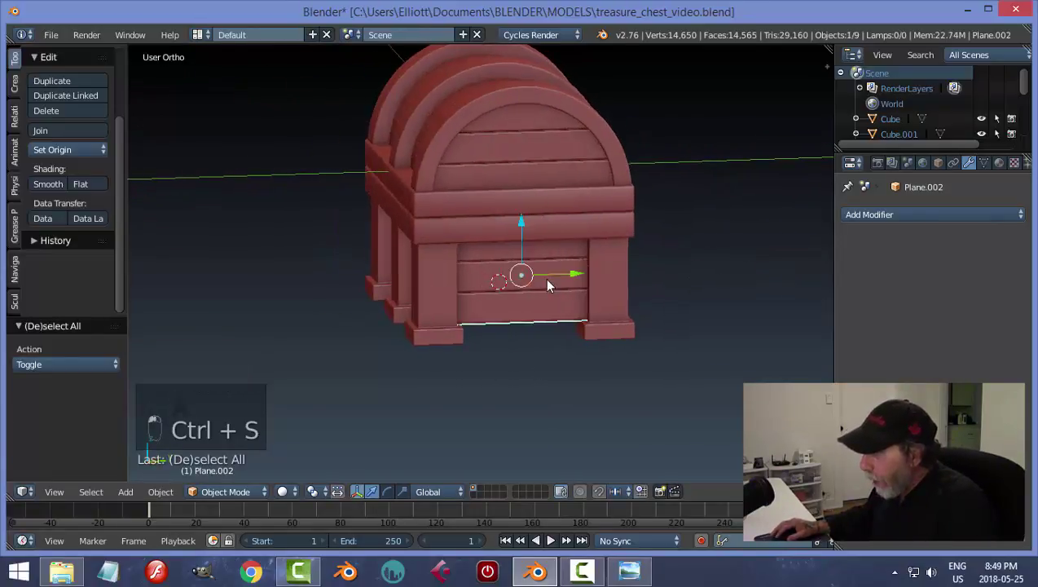
middle_click_drag(544, 278, 593, 334)
left_click(50, 150)
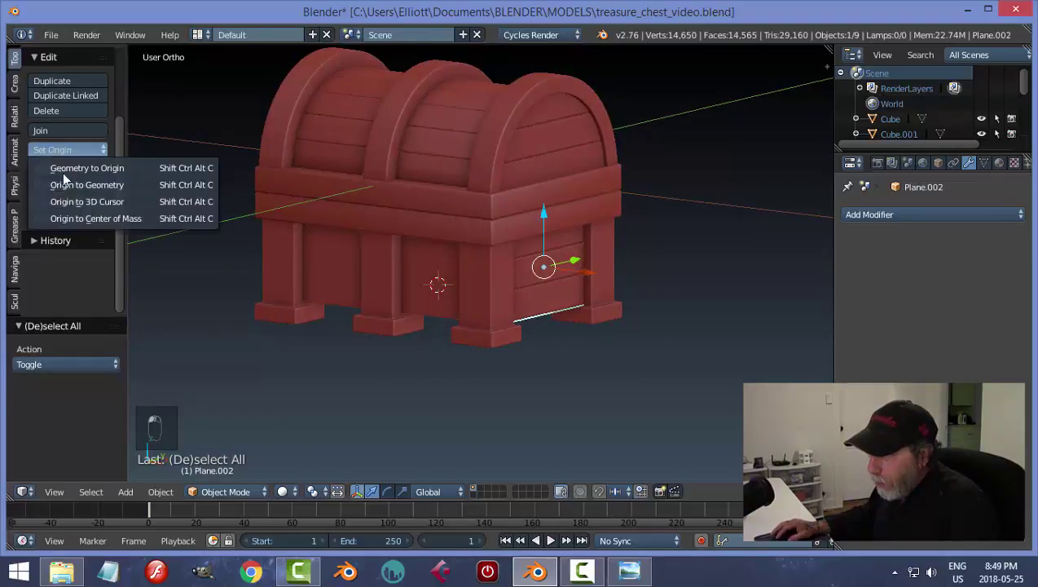
left_click(66, 185)
Step: Duplicate the lower end planks and rotate the copy 90° about Z to face the chest's front and back
middle_click_drag(273, 202, 511, 297)
key("shift+d")
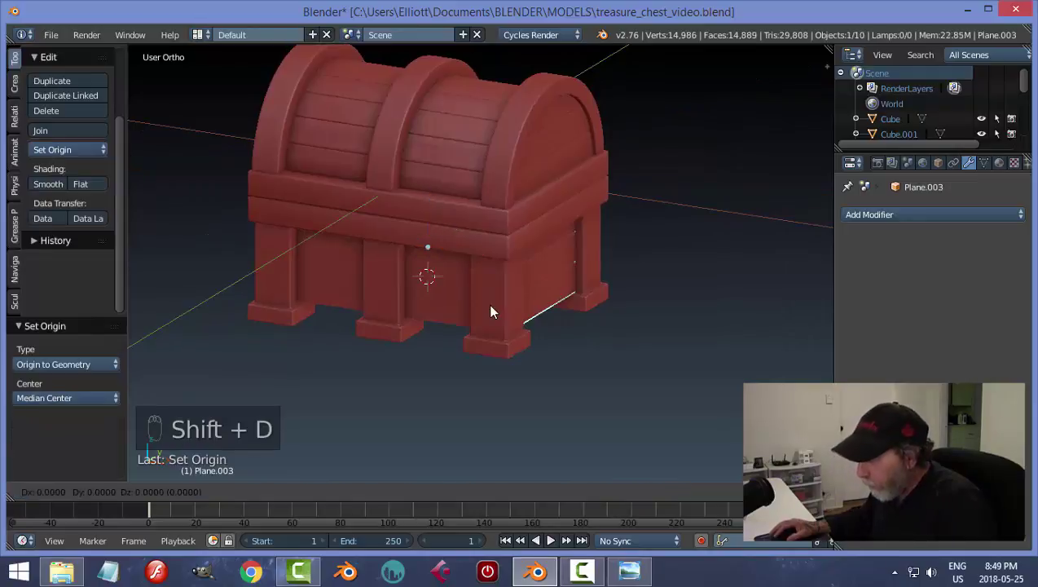
type("rz90")
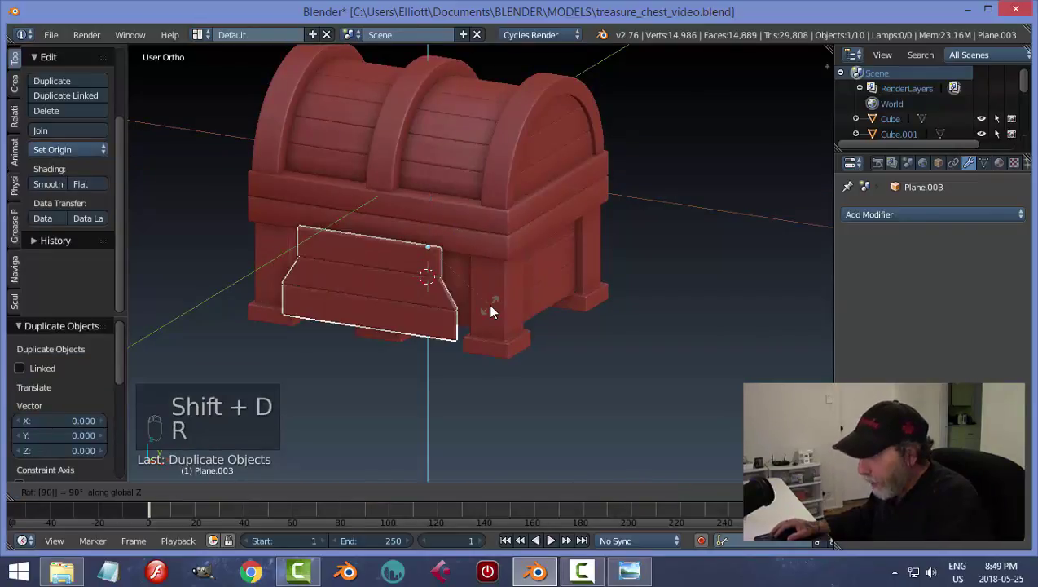
key("Return")
Step: Enter Edit Mode on the rotated planks, select all their geometry and scale it along Y to about 0.817
middle_click_drag(751, 301, 646, 304)
key("Tab")
left_click(753, 301)
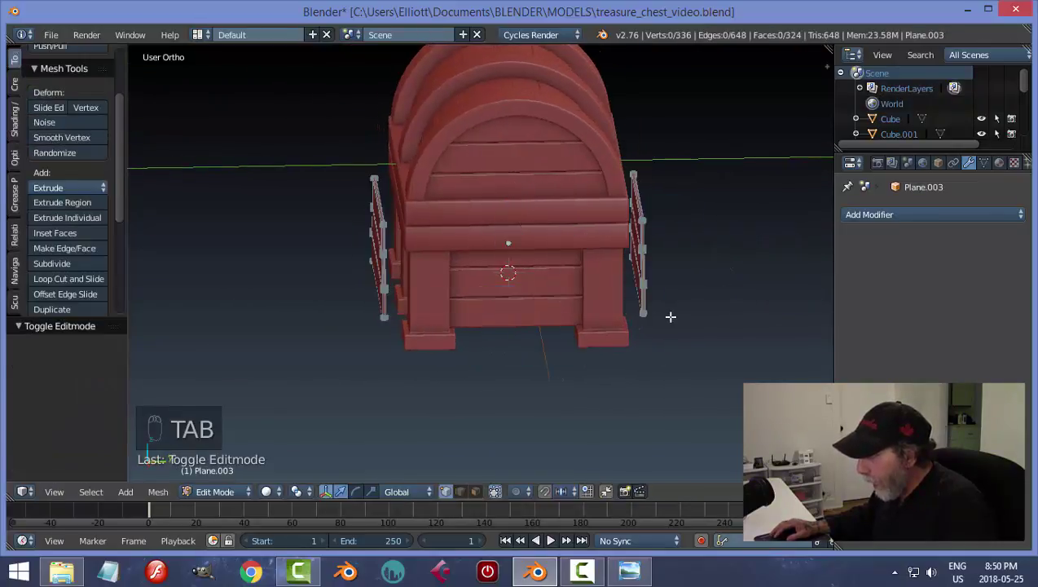
key("a")
key("a")
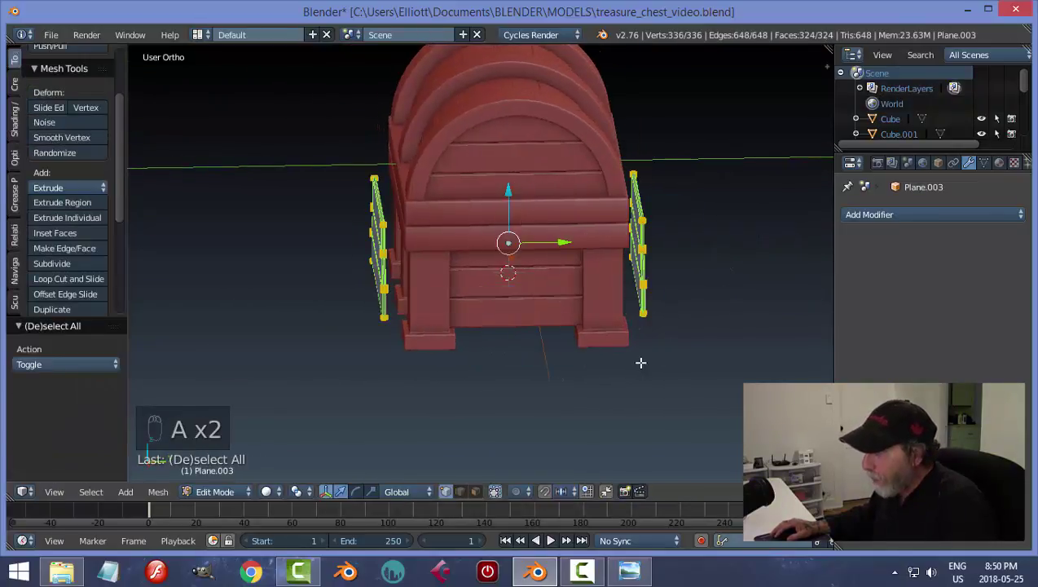
middle_click_drag(677, 359, 703, 364)
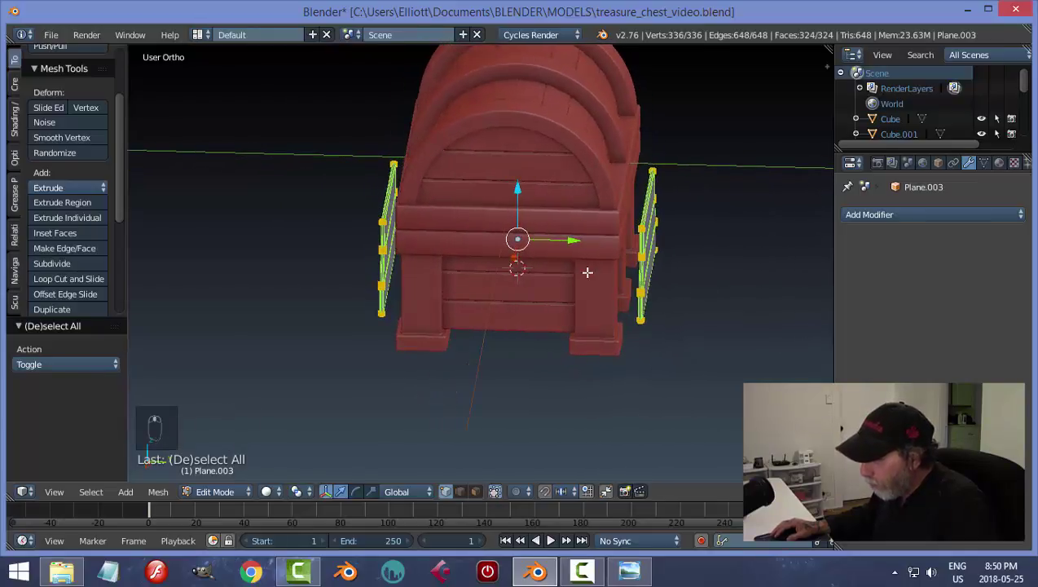
key("s")
key("y")
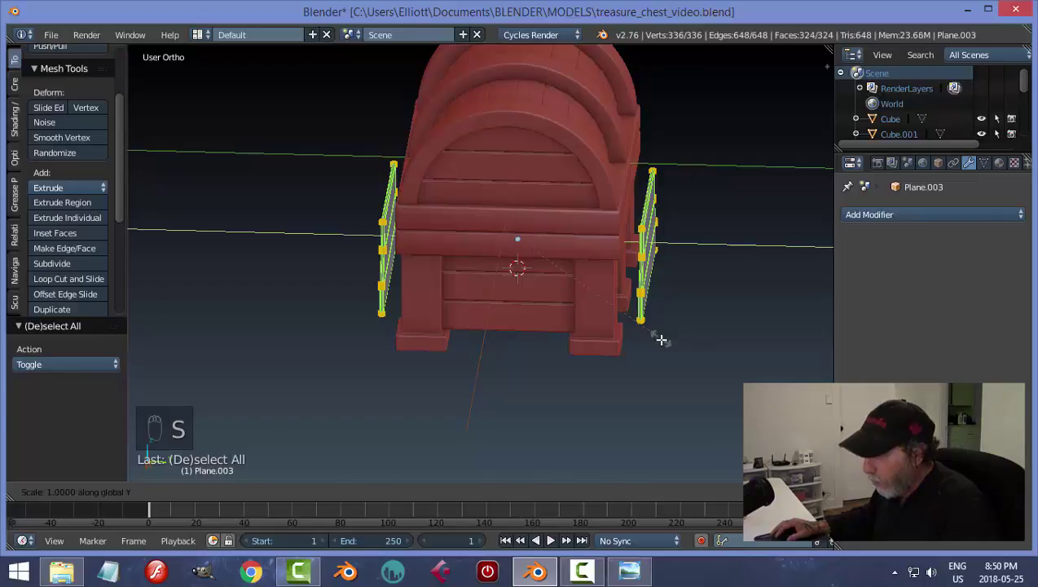
left_click(617, 342)
Step: Scale the front and back planks inward again along Y to about 0.919, so they sit recessed between the legs
mouse_move(714, 341)
middle_mouse_down()
mouse_move(643, 334)
mouse_move(646, 352)
mouse_move(718, 358)
middle_mouse_up()
key("s")
key("y")
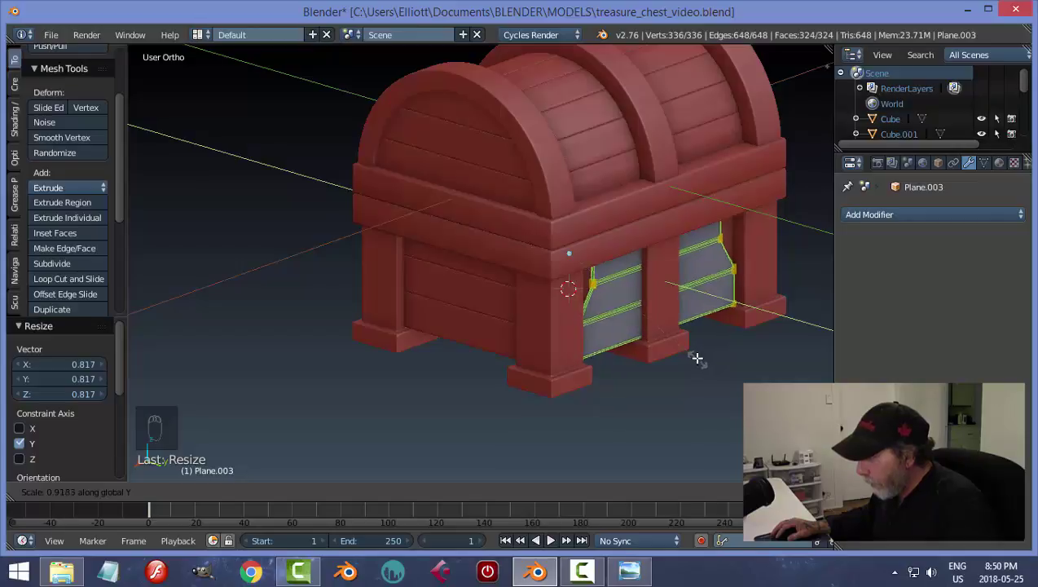
left_click(699, 358)
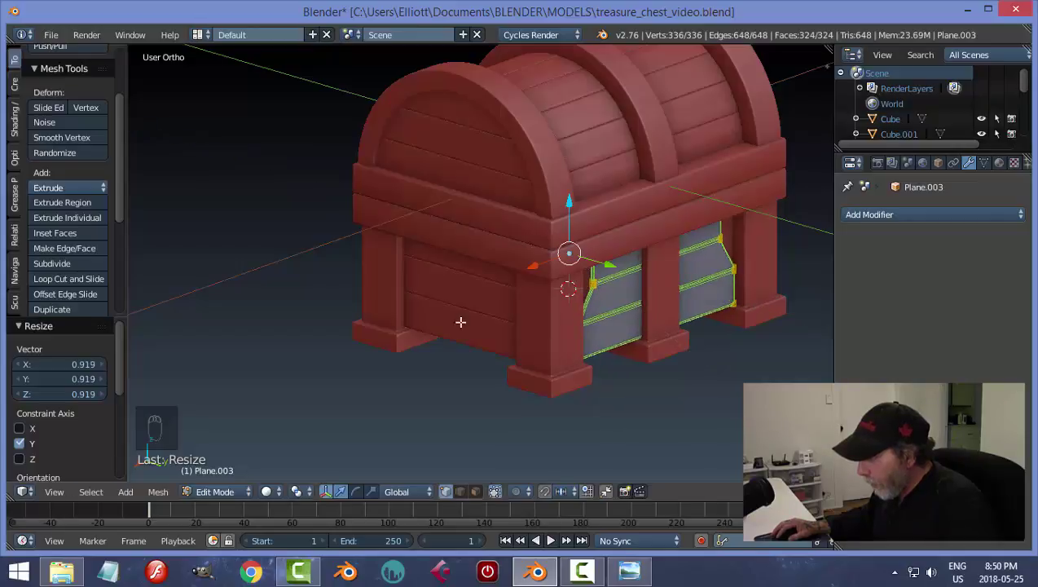
Step: Set up the front view in wireframe with vertex selection, and deselect all plank geometry
middle_click_drag(758, 321, 656, 338)
scroll(682, 340, "up", 3)
middle_click_drag(746, 352, 583, 320)
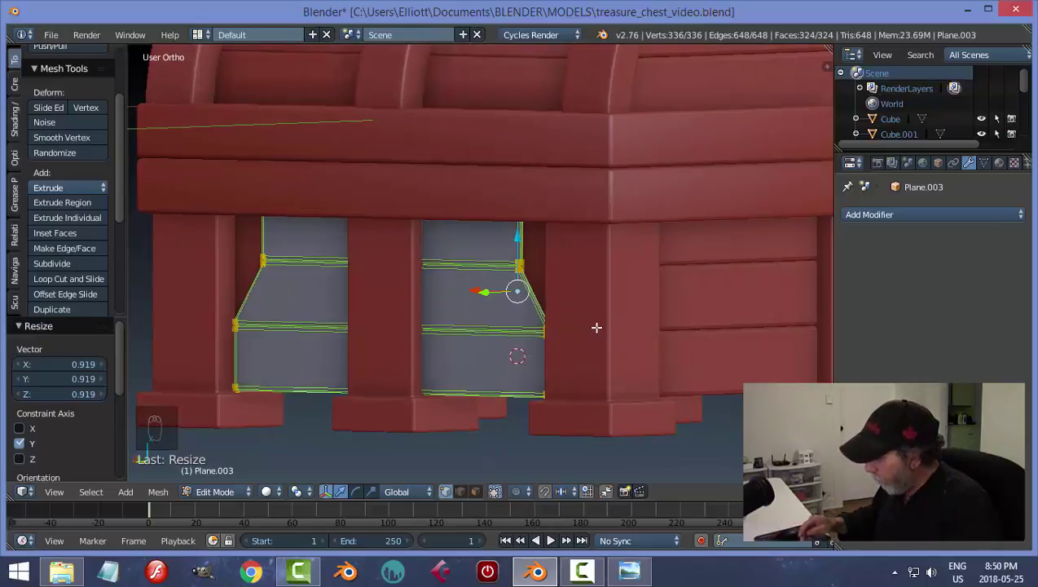
key("KP_1")
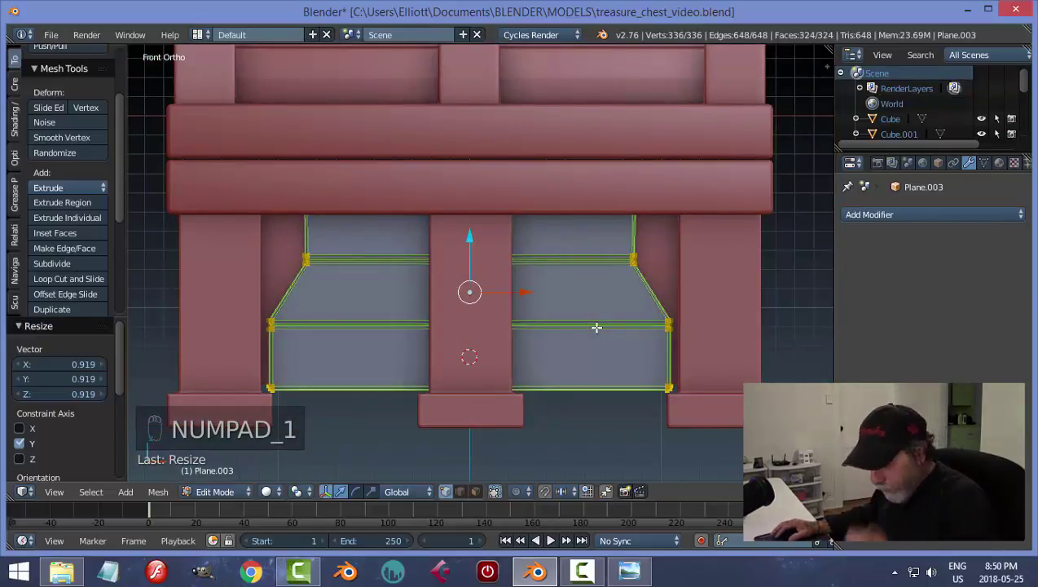
key("z")
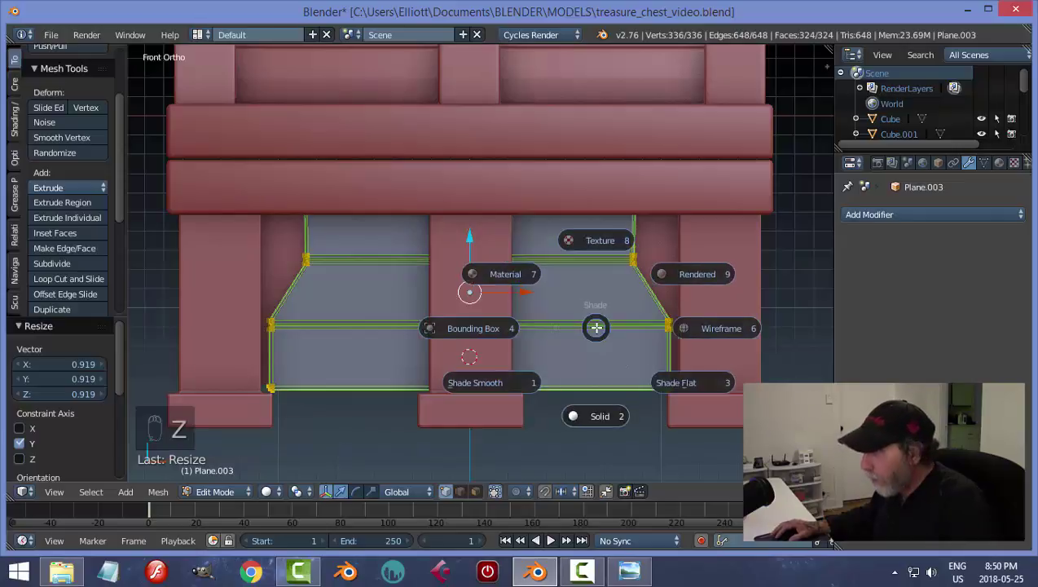
left_click(684, 326)
key("a")
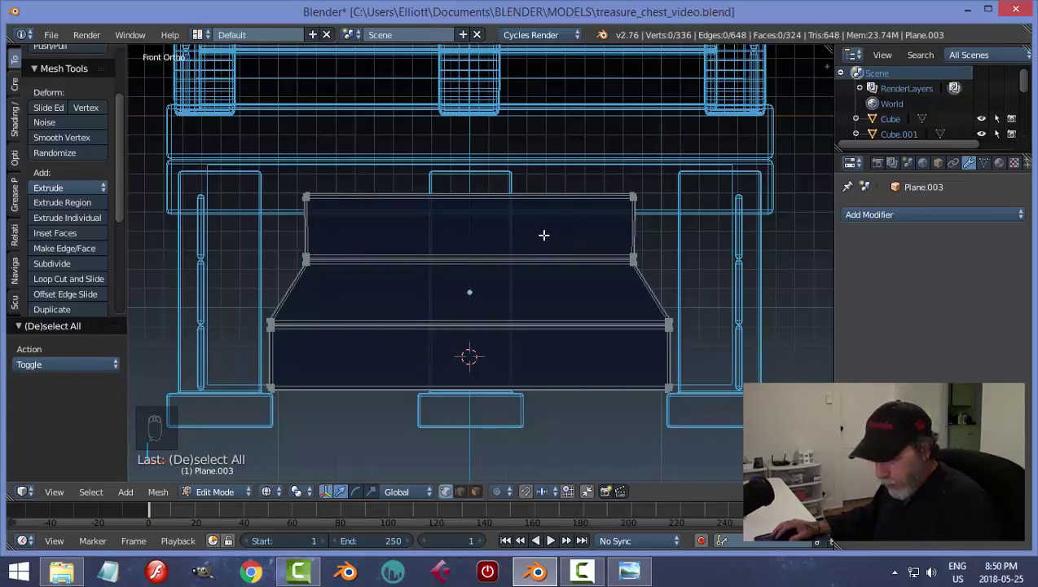
key("ctrl+Tab")
left_click(515, 236)
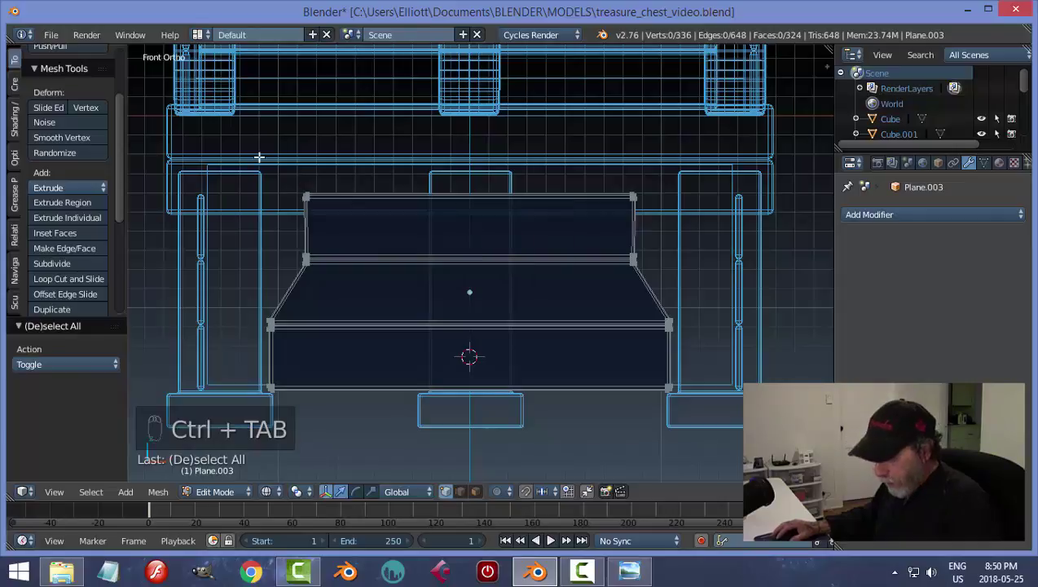
key("b")
left_click_drag(230, 152, 660, 282)
key("s")
key("x")
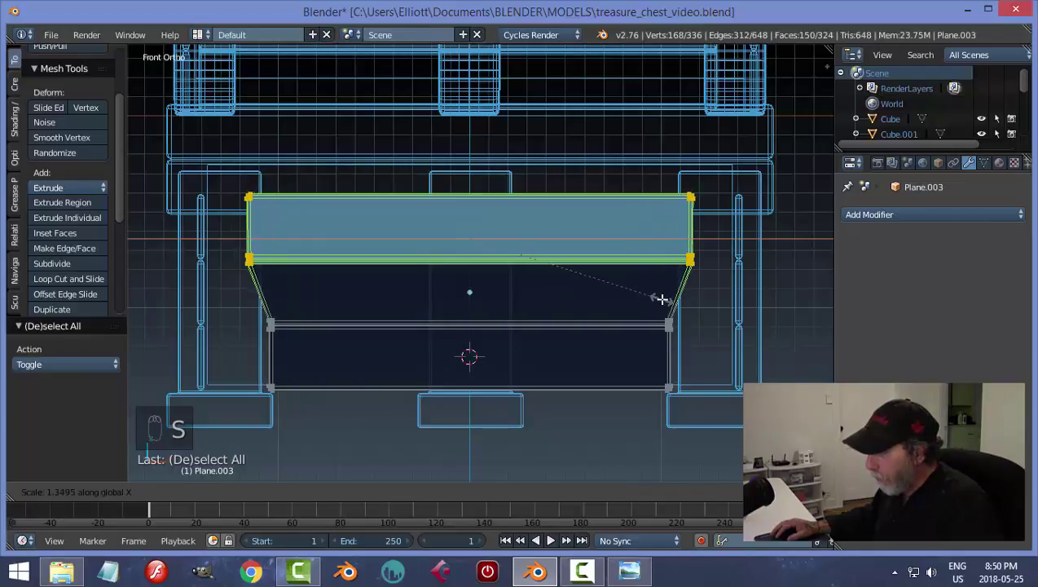
right_click(662, 299)
key("a")
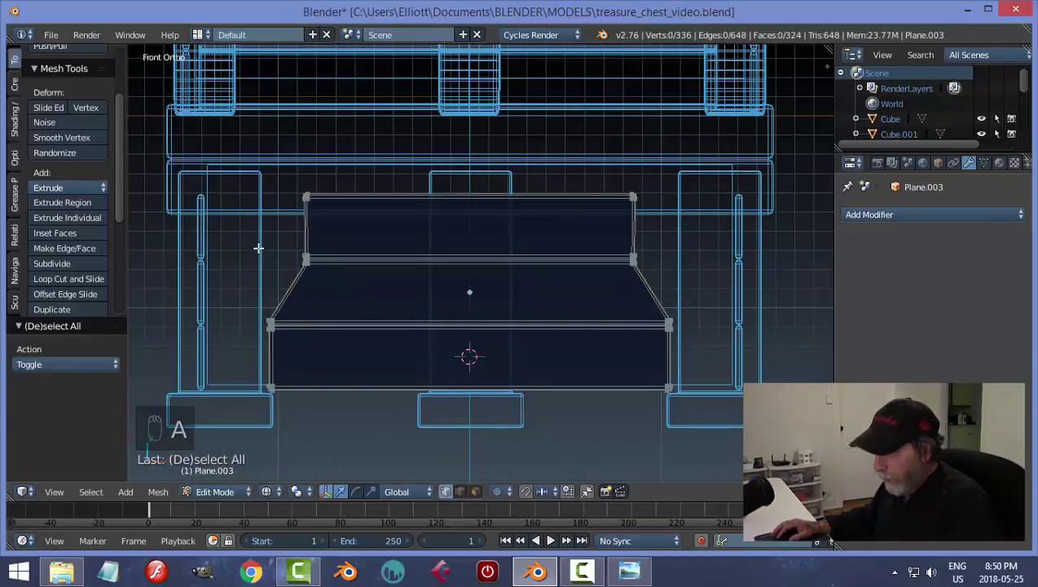
Step: Select the plank vertices above the lowest edge and widen them along X by a factor of about 1.13
key("b")
left_click_drag(206, 163, 690, 343)
key("s")
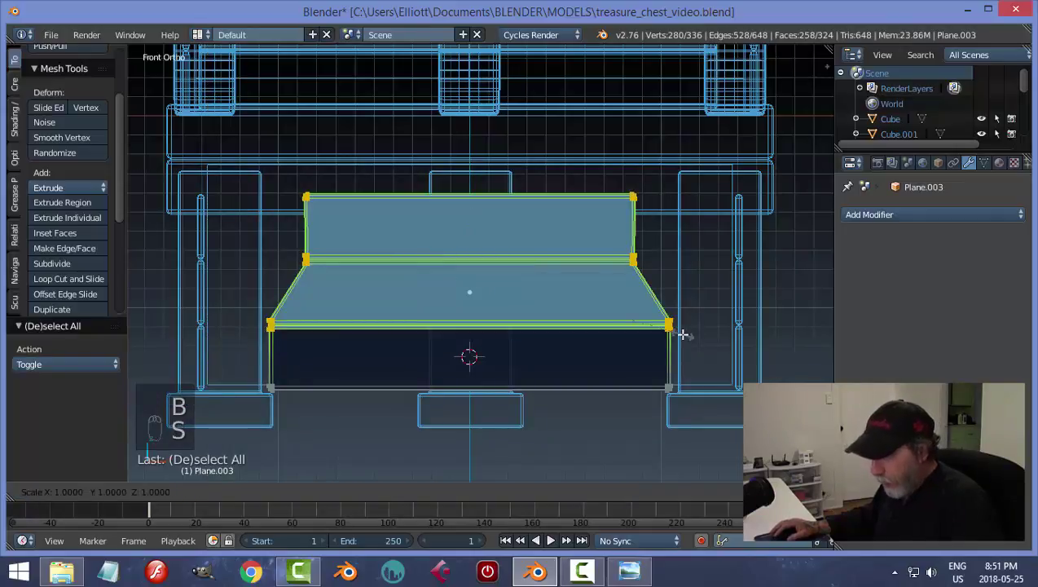
middle_click(707, 339)
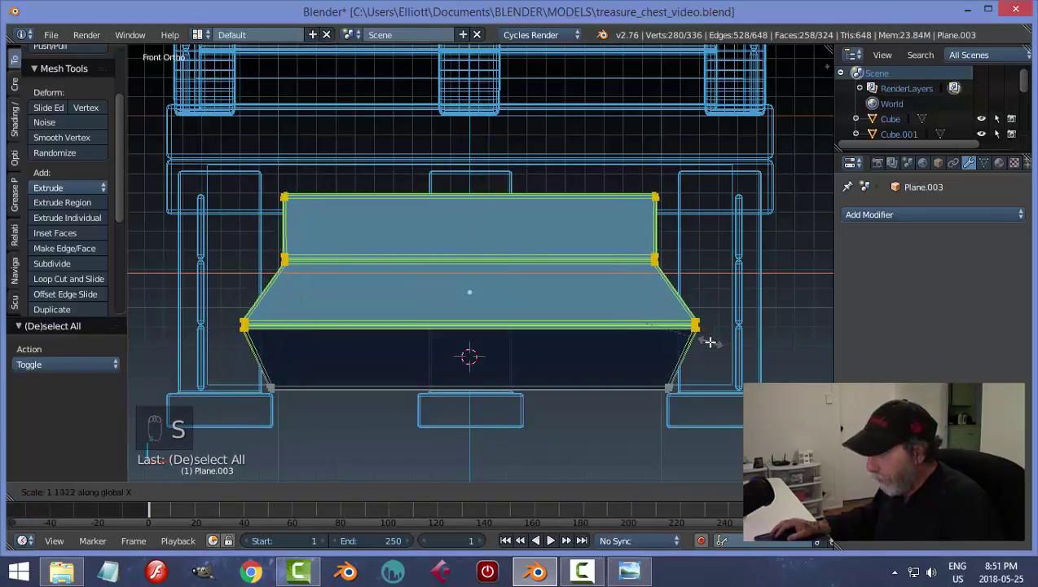
left_click(709, 342)
Step: Select only the top plank's vertices and widen them along X by about 1.27 to reach behind the corner legs
key("a")
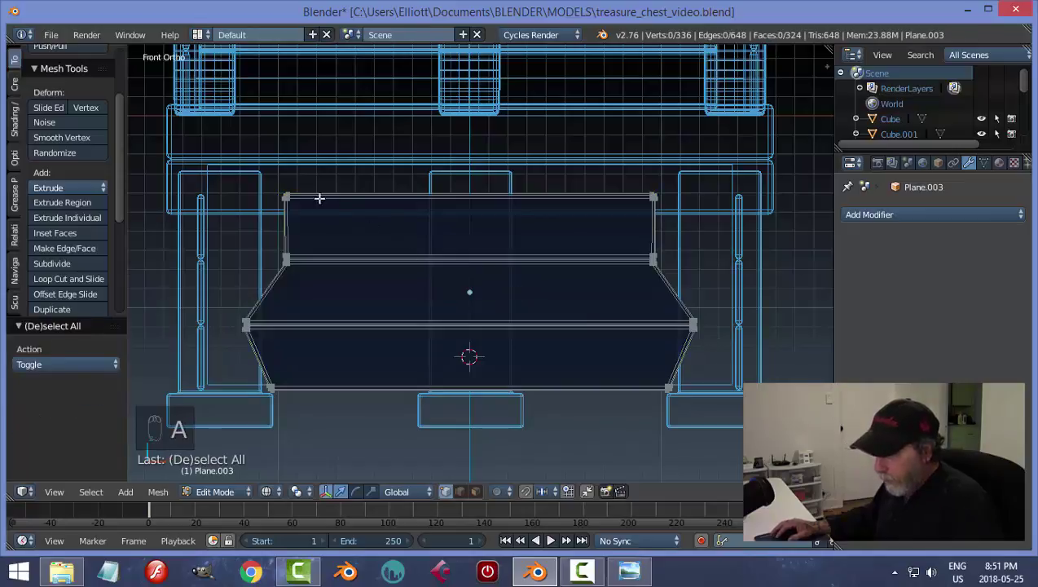
key("b")
left_click_drag(220, 169, 691, 290)
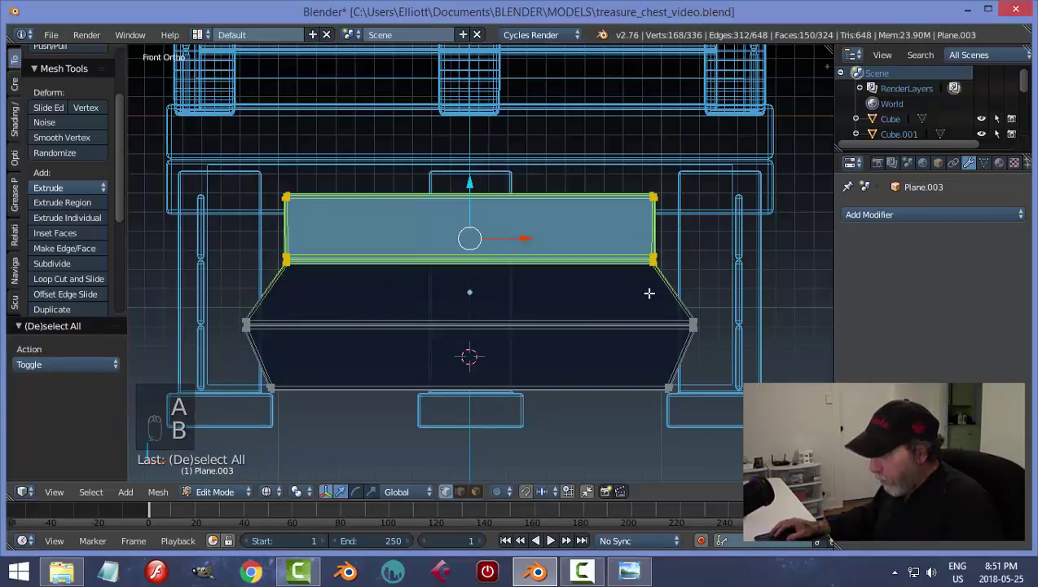
key("s")
middle_click(668, 294)
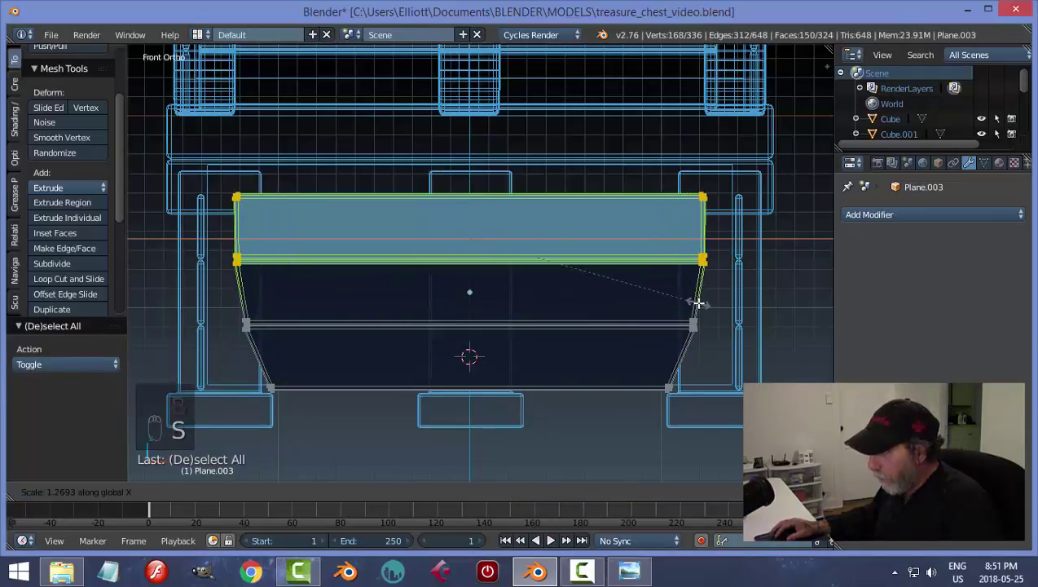
left_click(698, 303)
Step: Select the lowest plank edge's vertices and widen them along X by a factor of 1.149
key("a")
key("b")
left_click_drag(206, 336, 713, 411)
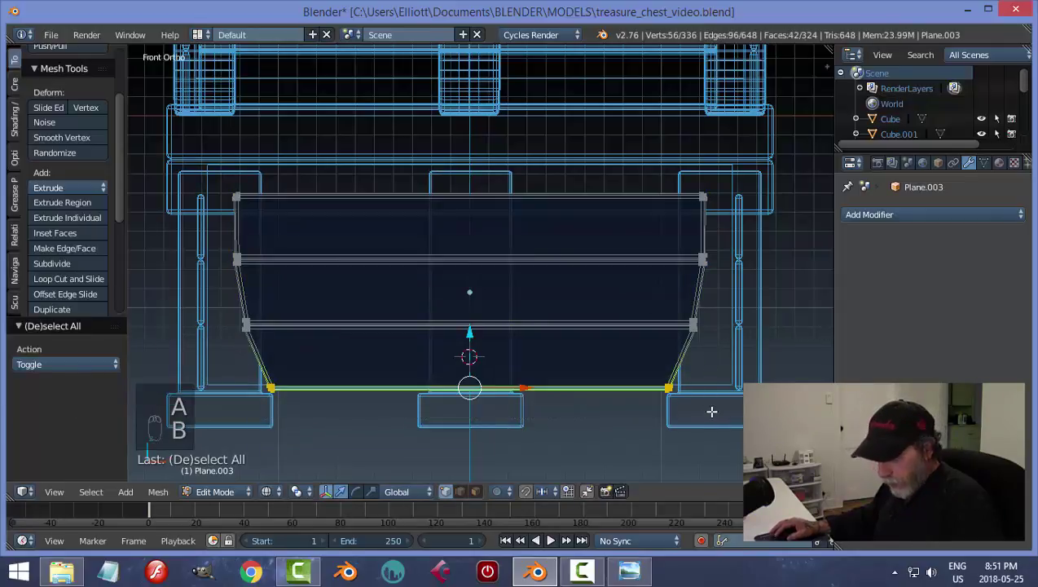
key("s")
middle_click(731, 413)
left_click(722, 411)
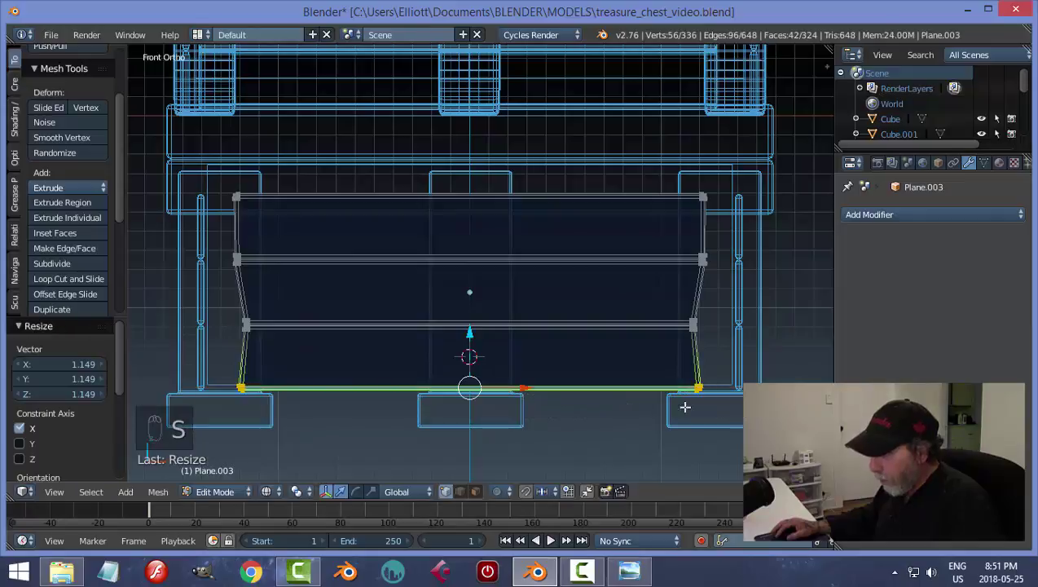
Step: Select all vertices at the planks' left end and flatten them into a vertical line by scaling to 0 along X
key("a")
key("b")
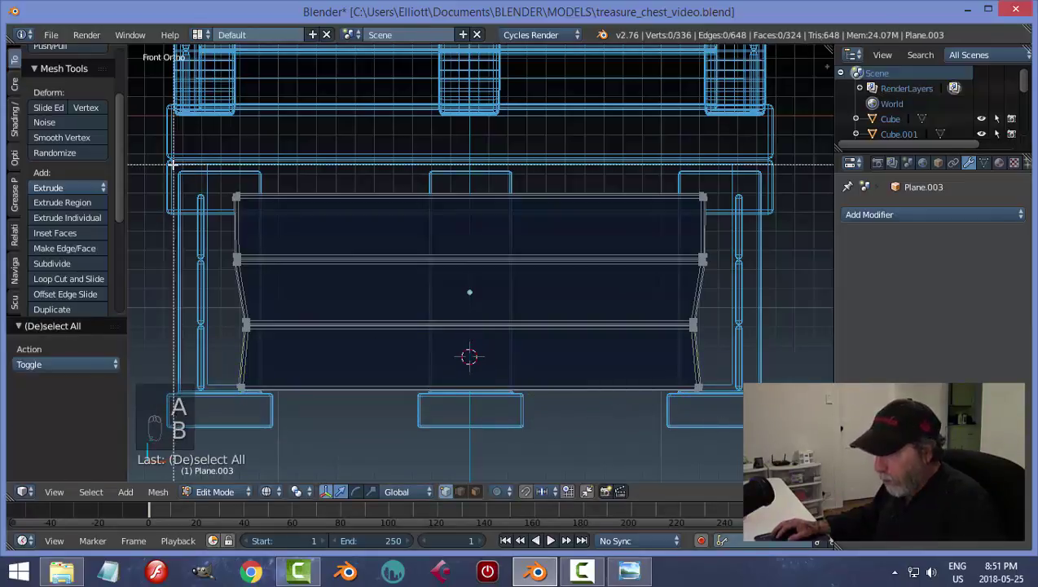
left_click_drag(171, 163, 279, 408)
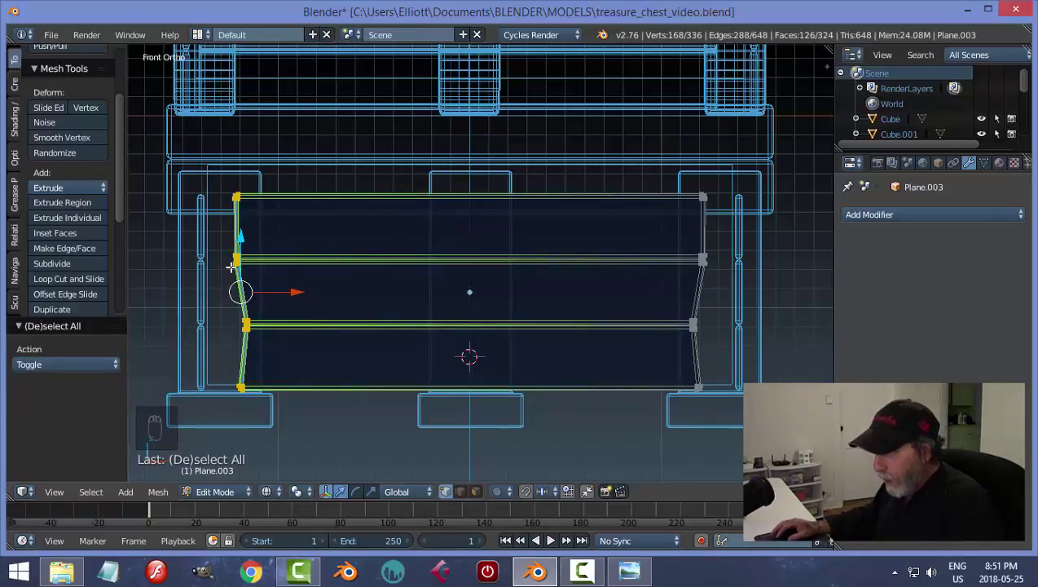
key("s")
key("x")
key("0")
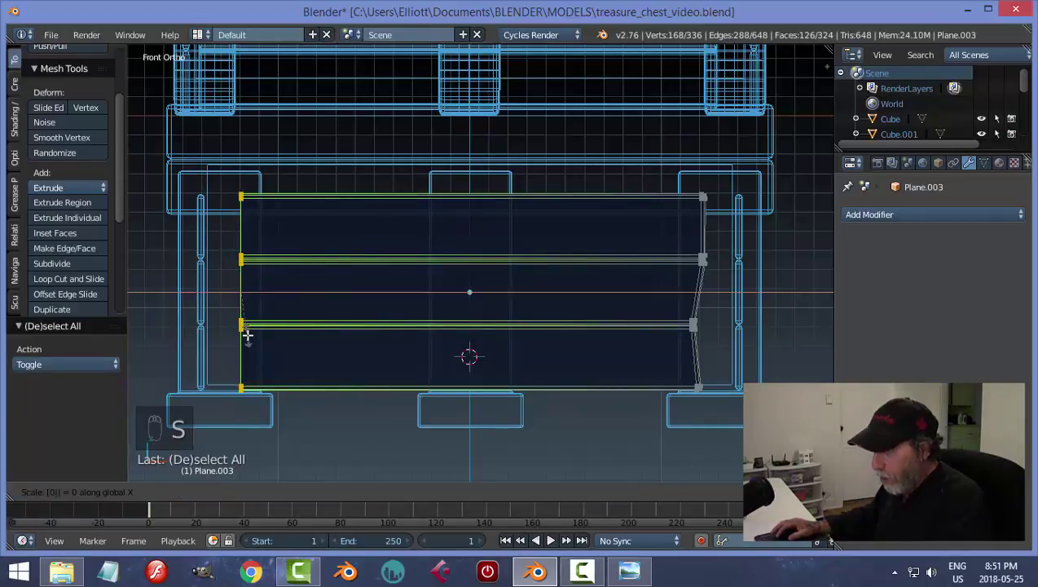
key("Return")
Step: Select all vertices at the planks' right end and flatten them into a vertical line by scaling to 0 along X
key("a")
key("b")
left_click_drag(664, 160, 778, 354)
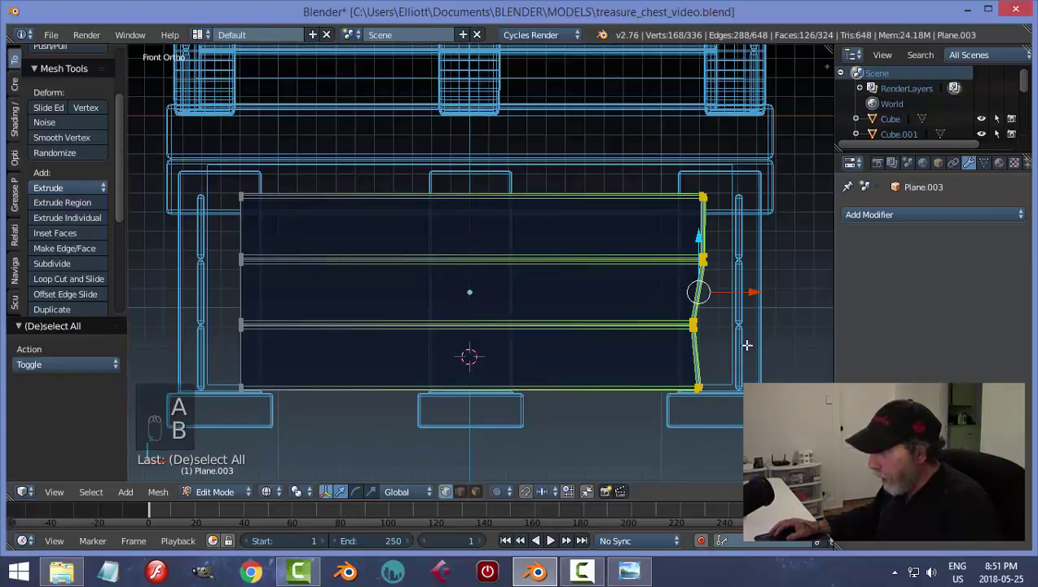
key("s")
key("x")
key("0")
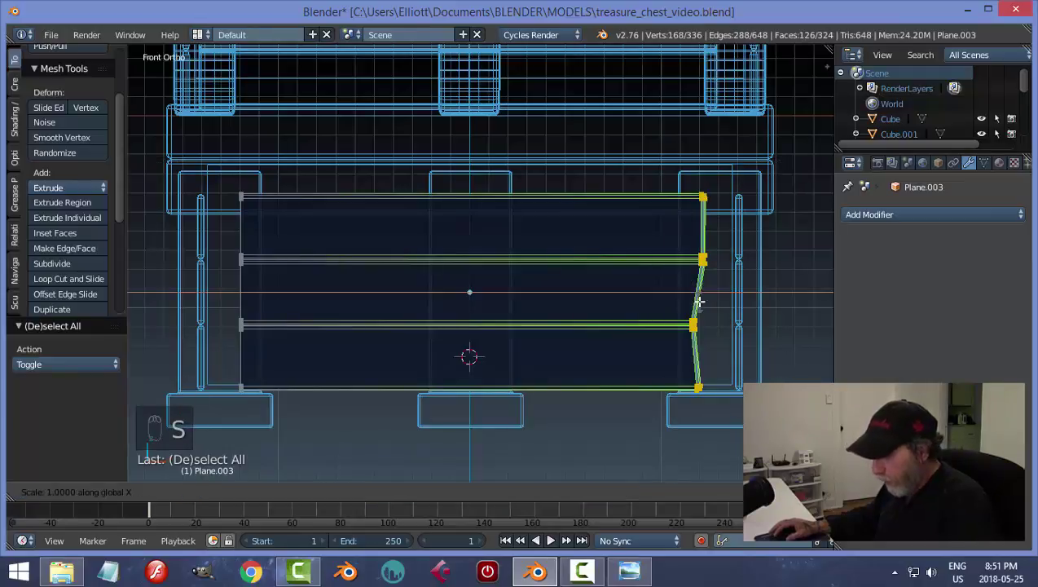
key("Return")
Step: Deselect the plank geometry, return to Object Mode with solid shading and leave no object selected
key("a")
key("grave")
key("Tab")
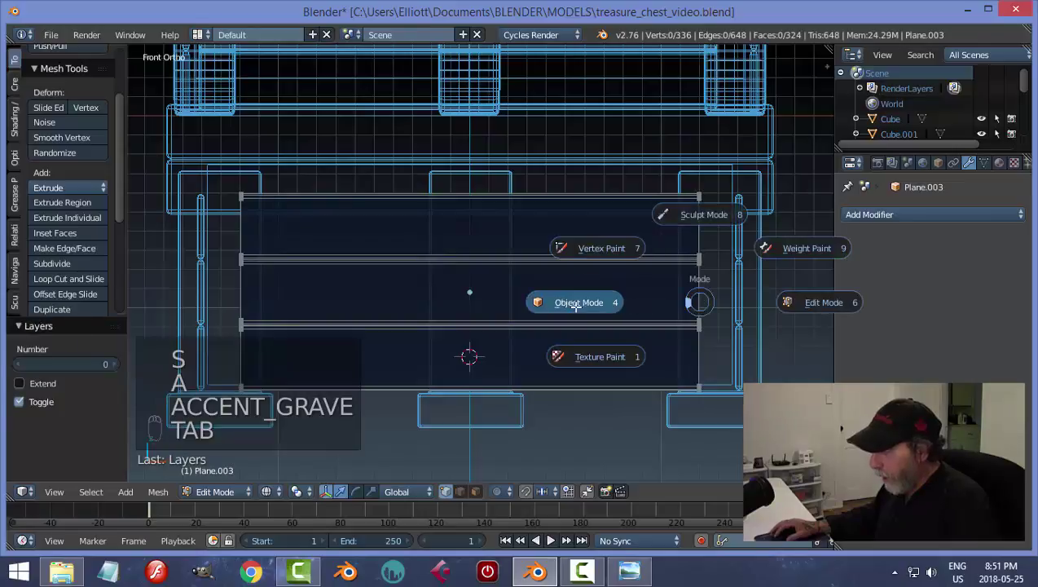
mouse_move(689, 308)
middle_mouse_down()
mouse_move(709, 309)
mouse_move(621, 324)
mouse_move(558, 312)
middle_mouse_up()
key("z")
left_click(557, 402)
mouse_move(611, 381)
middle_mouse_down()
mouse_move(599, 360)
mouse_move(634, 359)
mouse_move(568, 397)
mouse_move(735, 353)
mouse_move(163, 327)
middle_mouse_up()
key("a")
Step: Duplicate the chest body's lower rim band and move the copy down along Z by about 0.99 to the leg bases
middle_click_drag(660, 379, 546, 332)
scroll(509, 361, "up", 3)
right_click(533, 281)
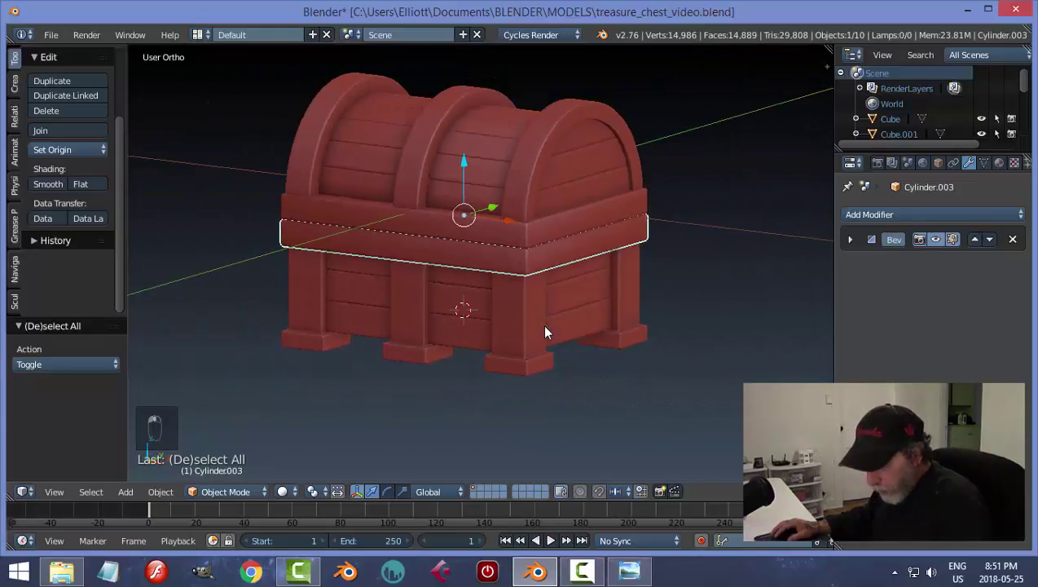
key("shift+d")
key("z")
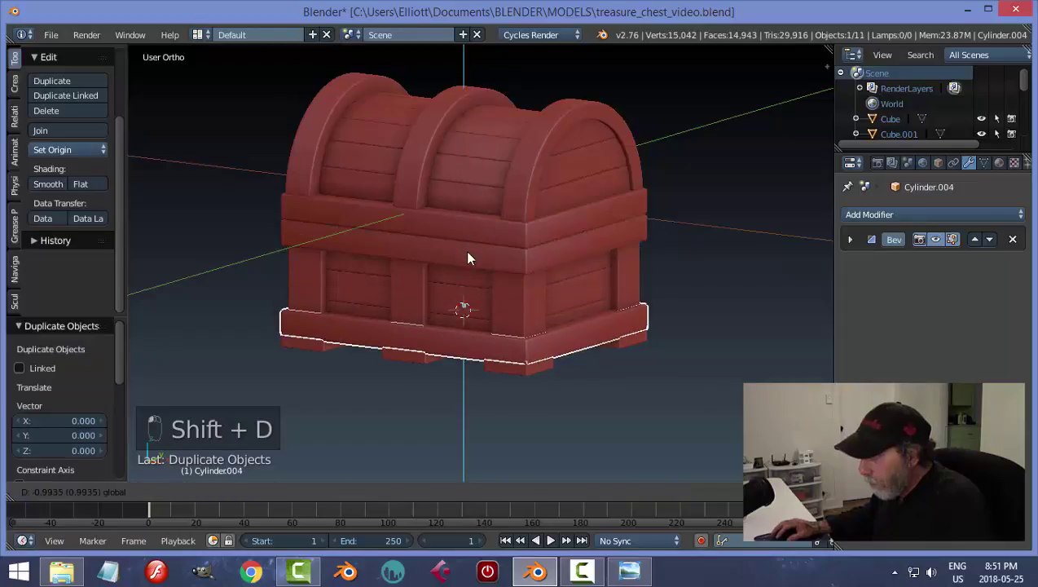
left_click(470, 260)
Step: Select all geometry of the duplicated band in Edit Mode and scale it along X to 0.928
middle_click_drag(673, 369, 669, 384)
key("Tab")
scroll(676, 392, "up", 1)
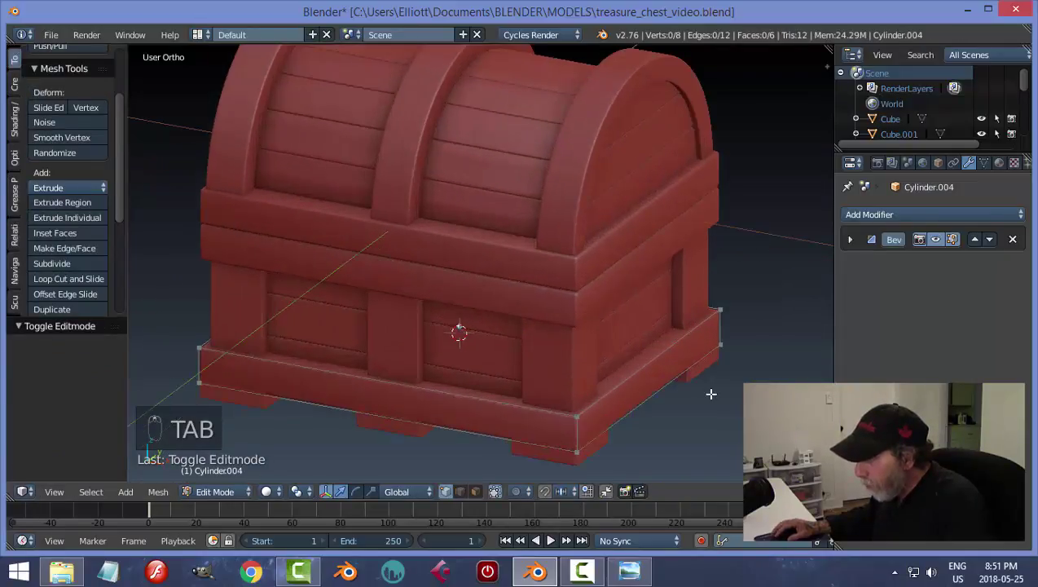
key("a")
key("a")
scroll(700, 401, "down", 1)
middle_click_drag(701, 414, 709, 419)
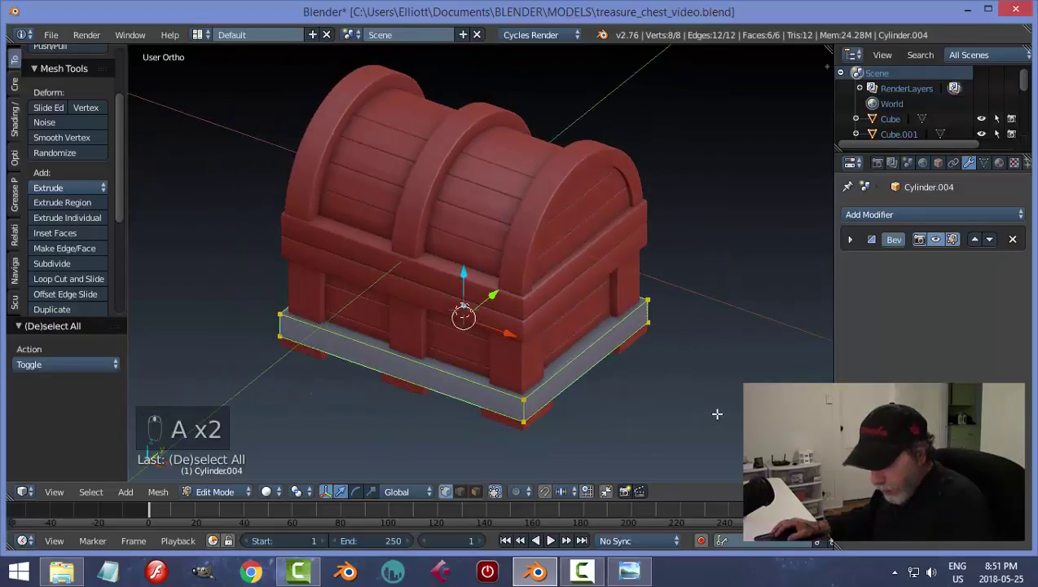
key("s")
key("x")
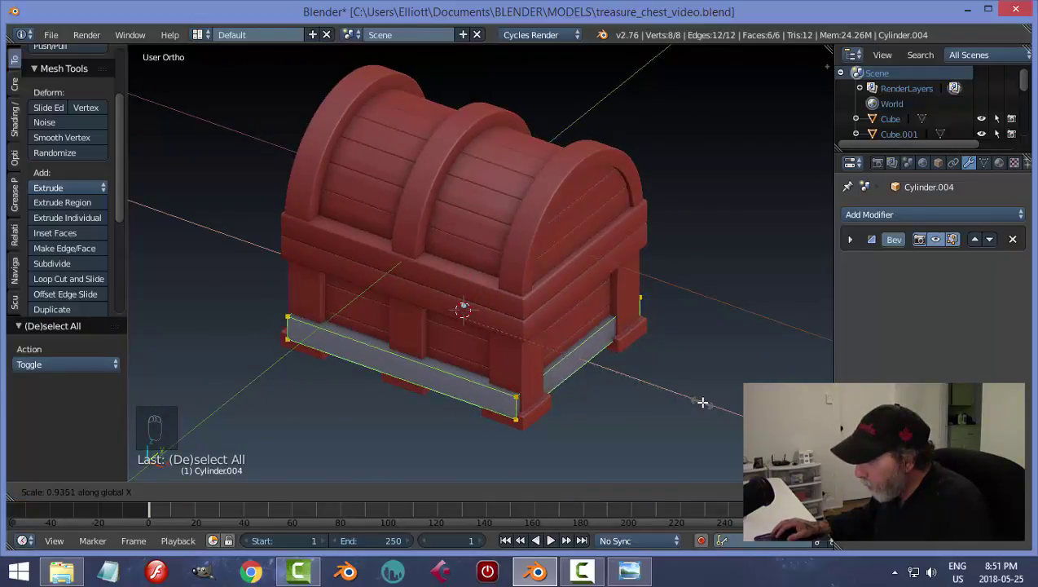
left_click(700, 401)
Step: Scale the duplicated bottom band along Y to 0.914 so it sits recessed between the legs
middle_click_drag(695, 405, 678, 410)
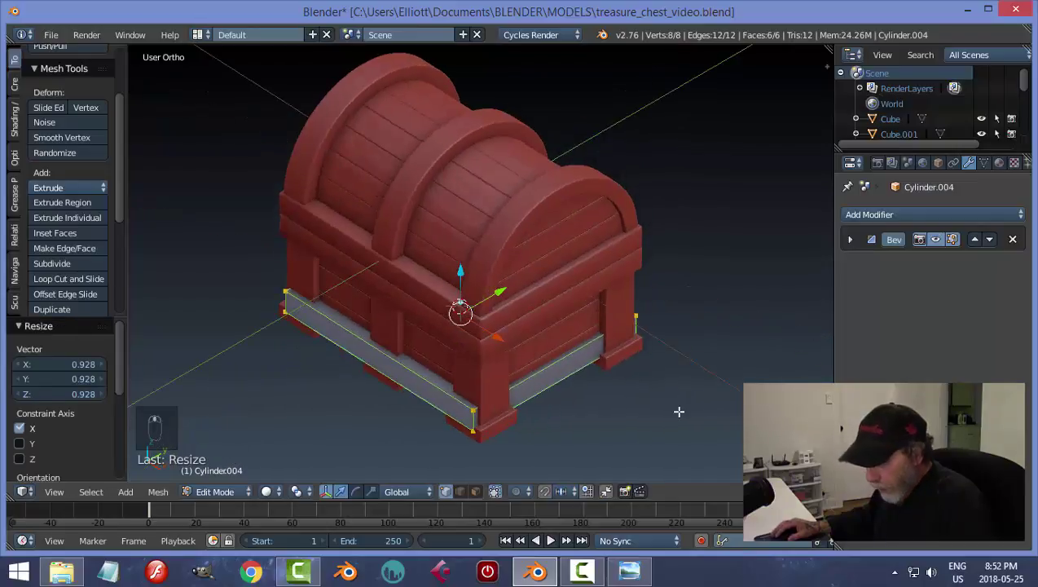
key("s")
key("y")
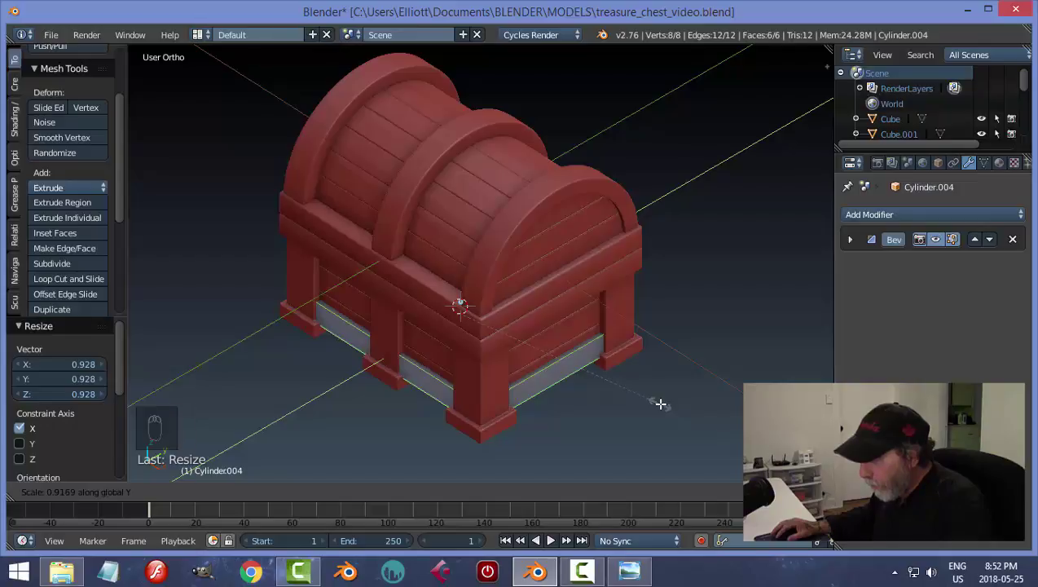
left_click(661, 403)
Step: Scale the bottom band along Z to 0.491, deselect its geometry and return to Object Mode
middle_click_drag(649, 436, 717, 390)
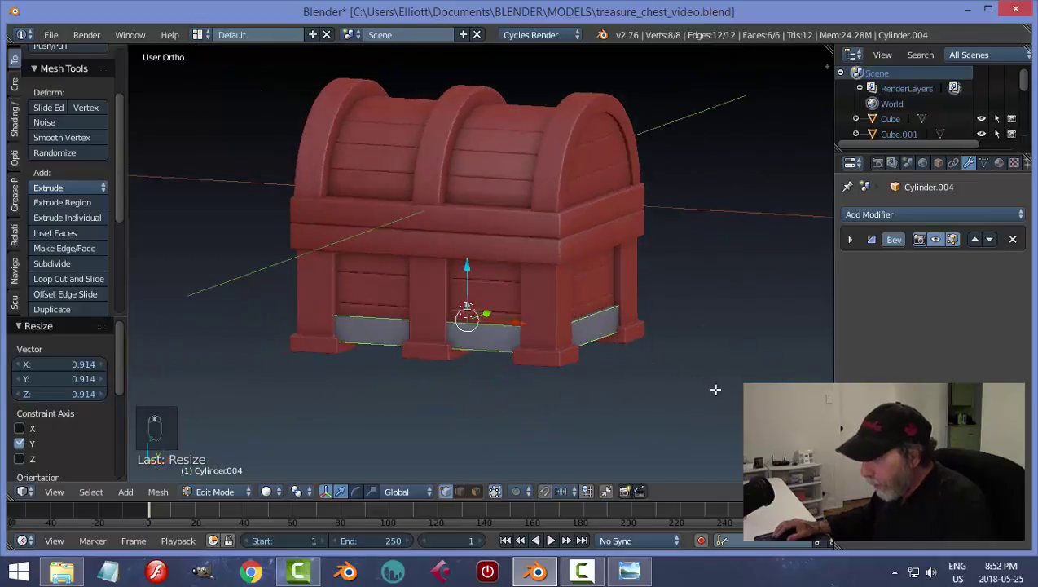
key("s")
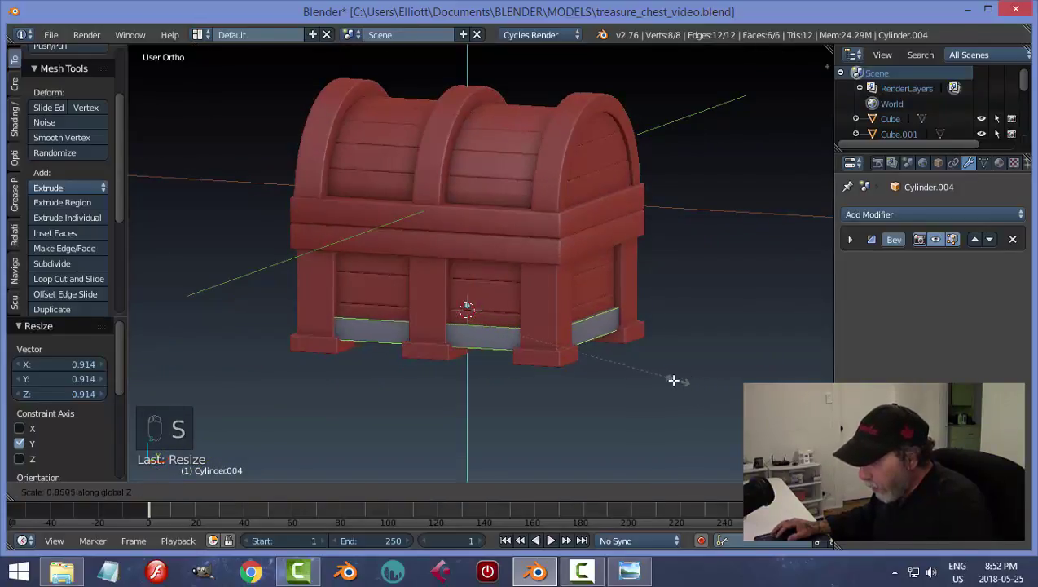
left_click(590, 352)
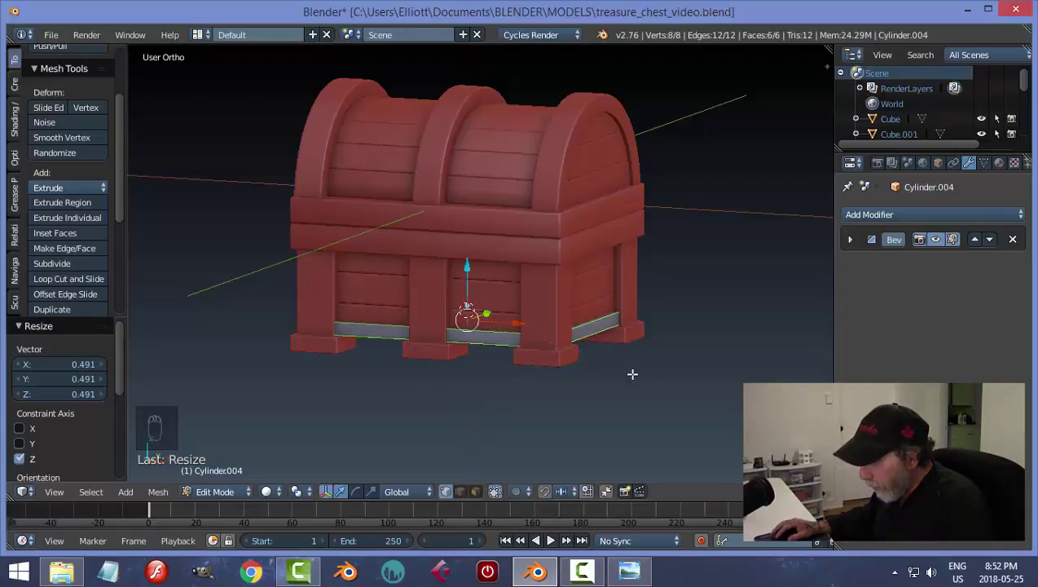
key("a")
key("Tab")
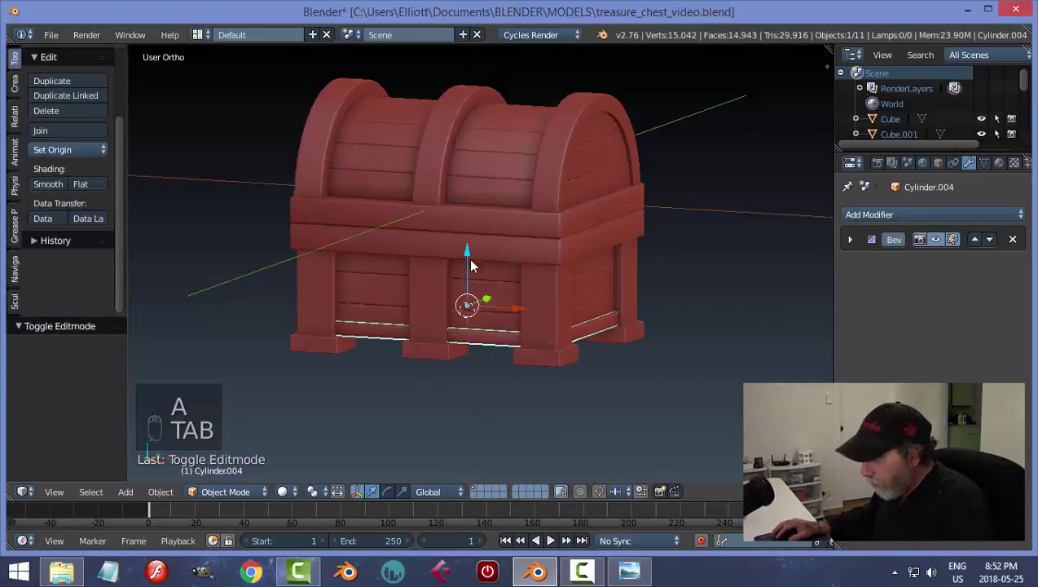
Step: Lower the bottom band by 0.084 along Z, deselect it and save the file
left_click_drag(474, 262, 471, 265)
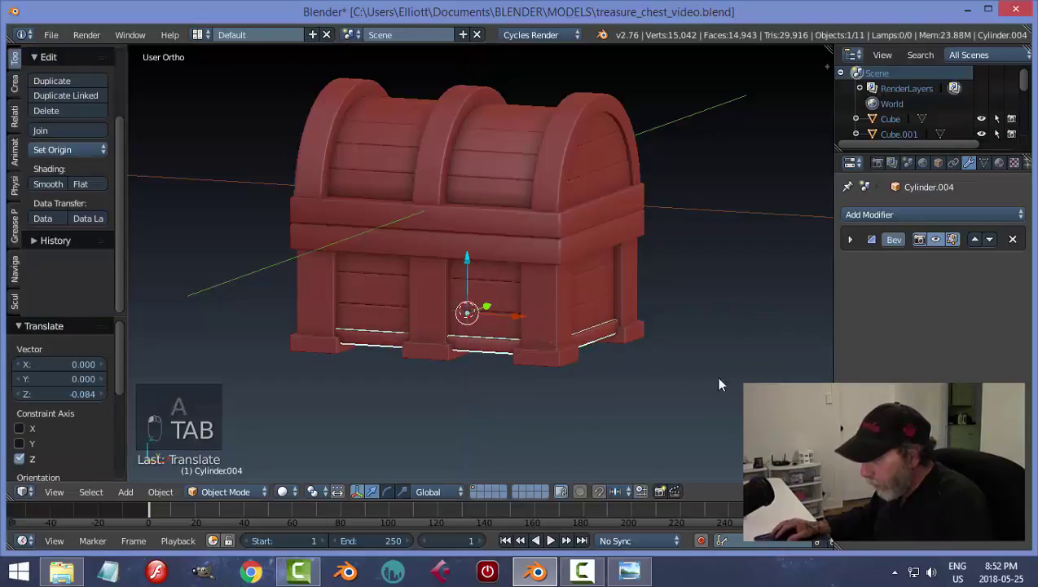
key("a")
middle_click_drag(686, 405, 659, 367)
key("ctrl+s")
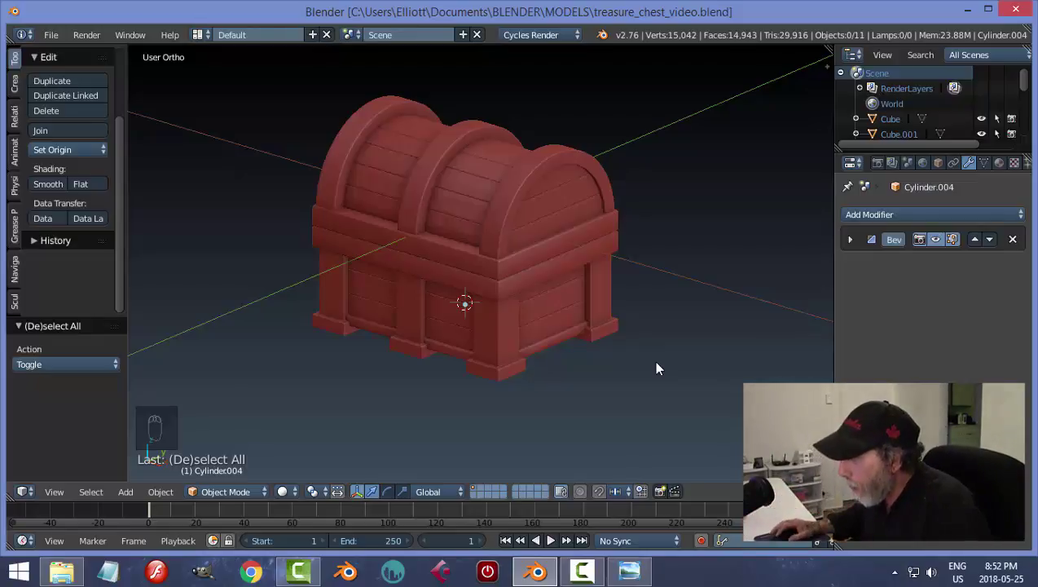
Step: Select every chest object, squash the whole chest slightly along Z and deselect everything
middle_click_drag(574, 383, 604, 409)
key("a")
scroll(511, 403, "down", 3)
key("s")
key("z")
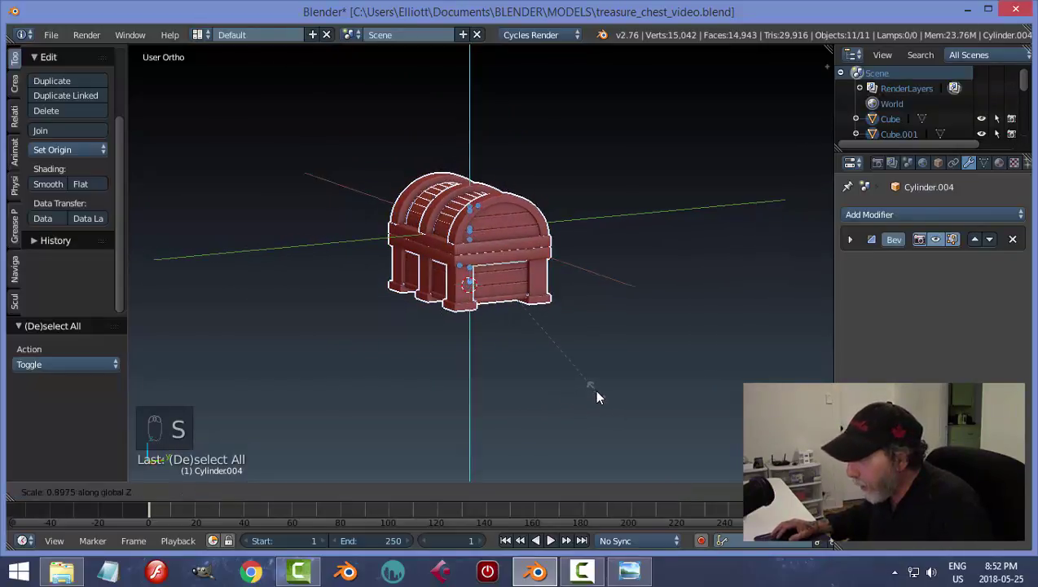
left_click(593, 374)
middle_click_drag(600, 370, 695, 375)
key("a")
key("Tab")
left_click(570, 377)
scroll(548, 343, "up", 3)
middle_click_drag(548, 343, 673, 308)
scroll(512, 269, "down", 2)
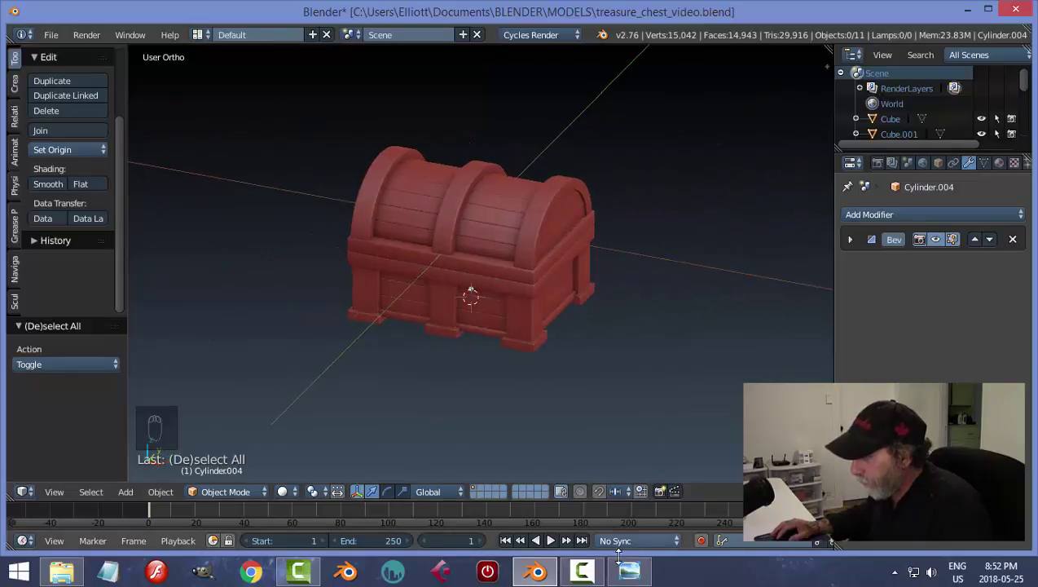
Step: Check the chest's bolts in the reference image and open the lid's rim band in Edit Mode with face selection
left_click(628, 570)
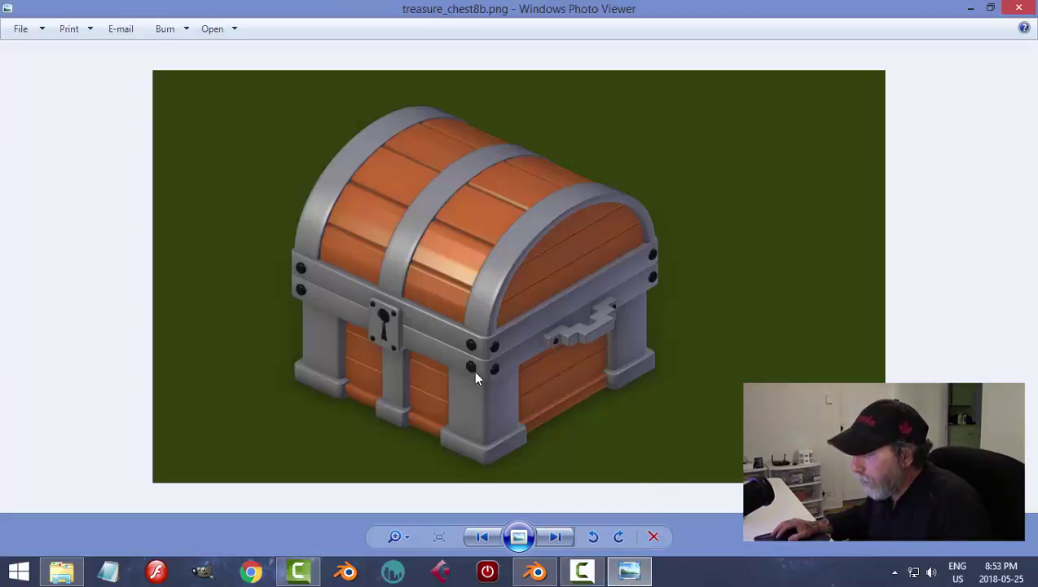
left_click(535, 570)
middle_click_drag(554, 354, 560, 331)
right_click(523, 259)
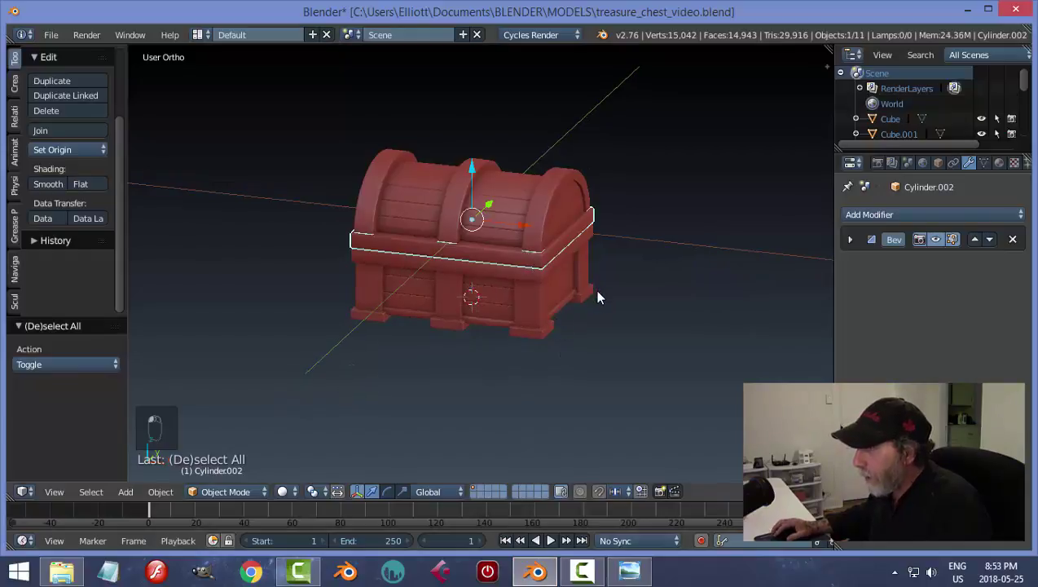
scroll(597, 296, "up", 2)
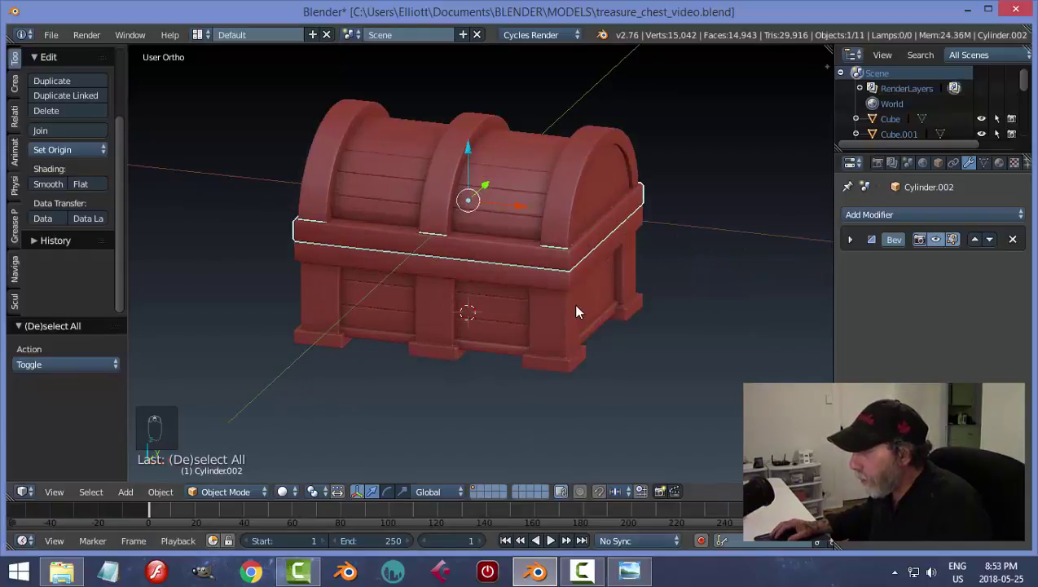
key("Tab")
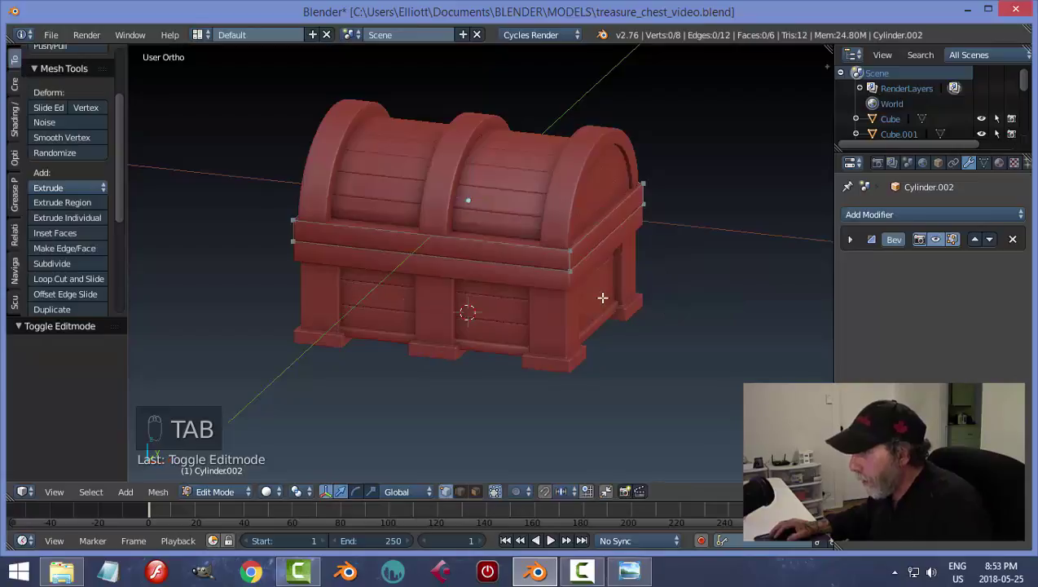
key("ctrl+Tab")
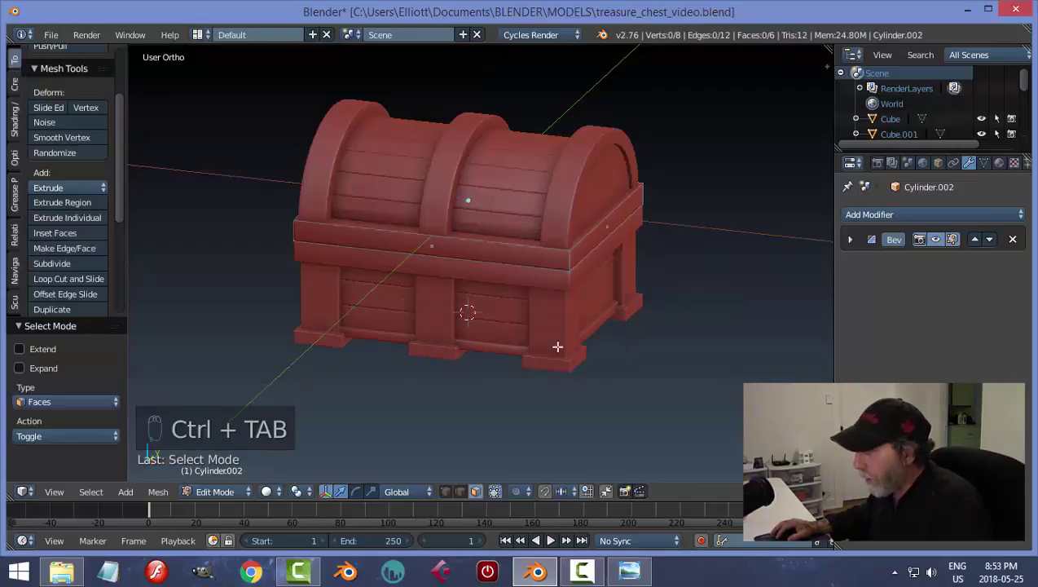
Step: Snap the 3D cursor to the front face of the lid's rim band and return to Object Mode
right_click(524, 262)
key("shift+s")
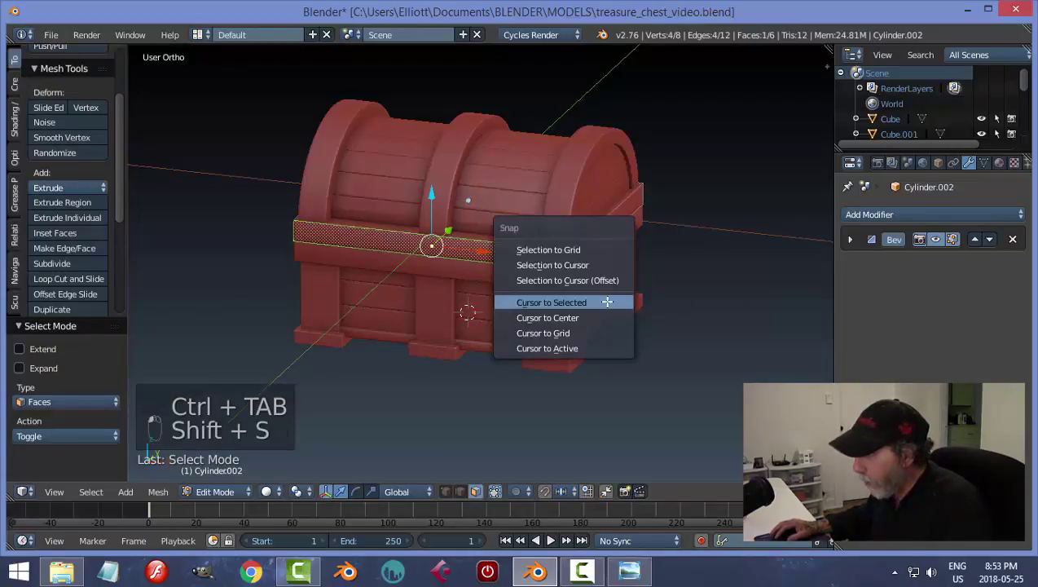
left_click(607, 302)
key("KP_1")
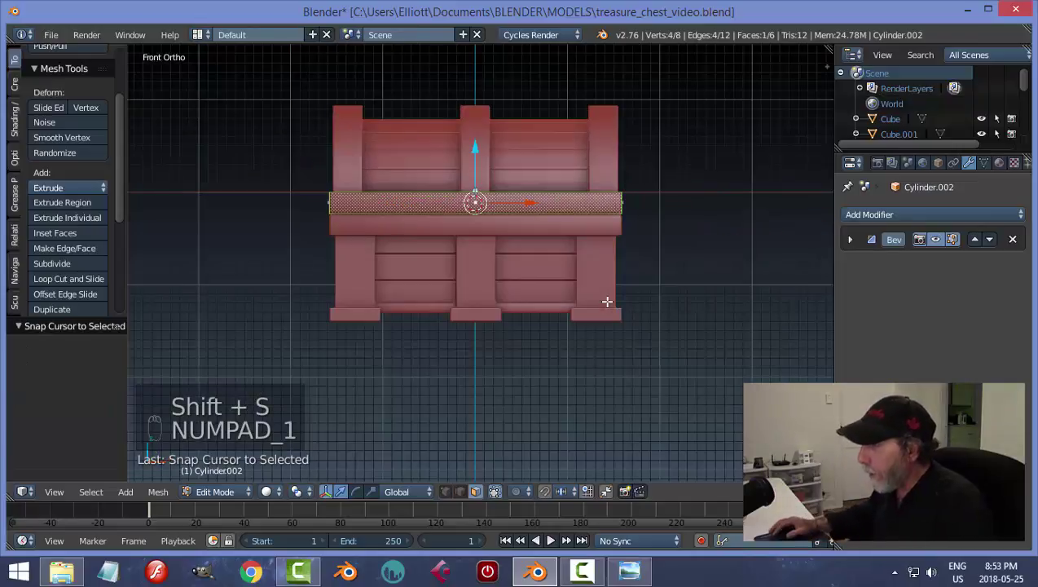
key("Tab")
key("Tab")
middle_click_drag(511, 271, 462, 246)
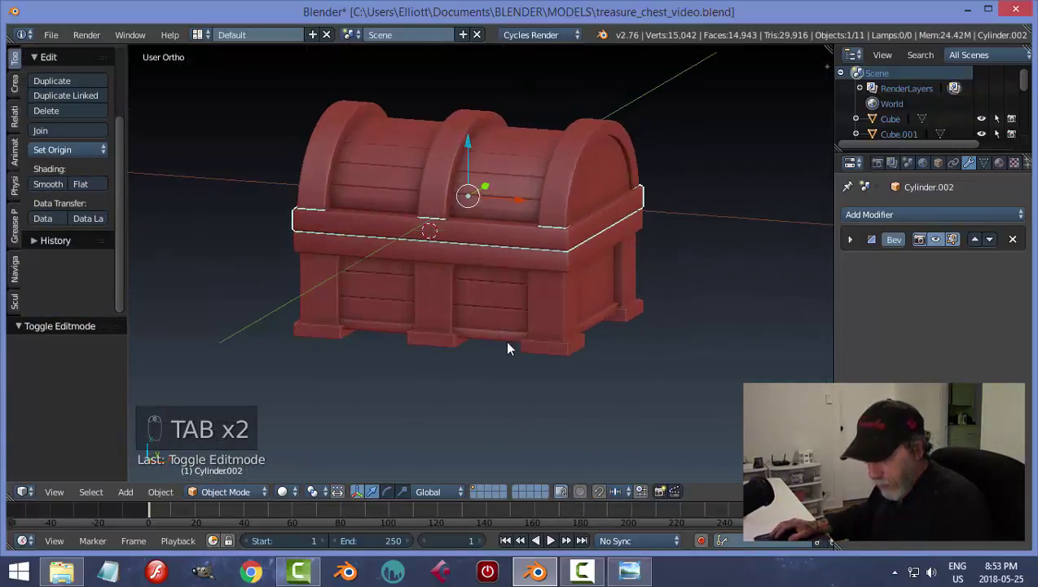
Step: Add a mesh circle at the 3D cursor, rotate it 90° about X and scale it to 0.081
key("shift+a")
mouse_move(481, 314)
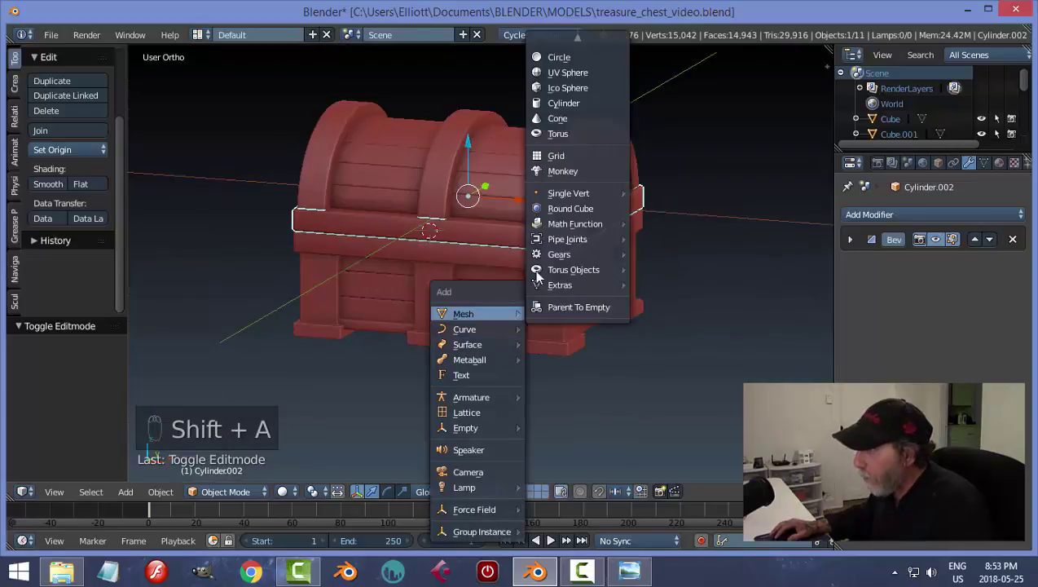
left_click(575, 57)
type("rx90")
key("Return")
key("s")
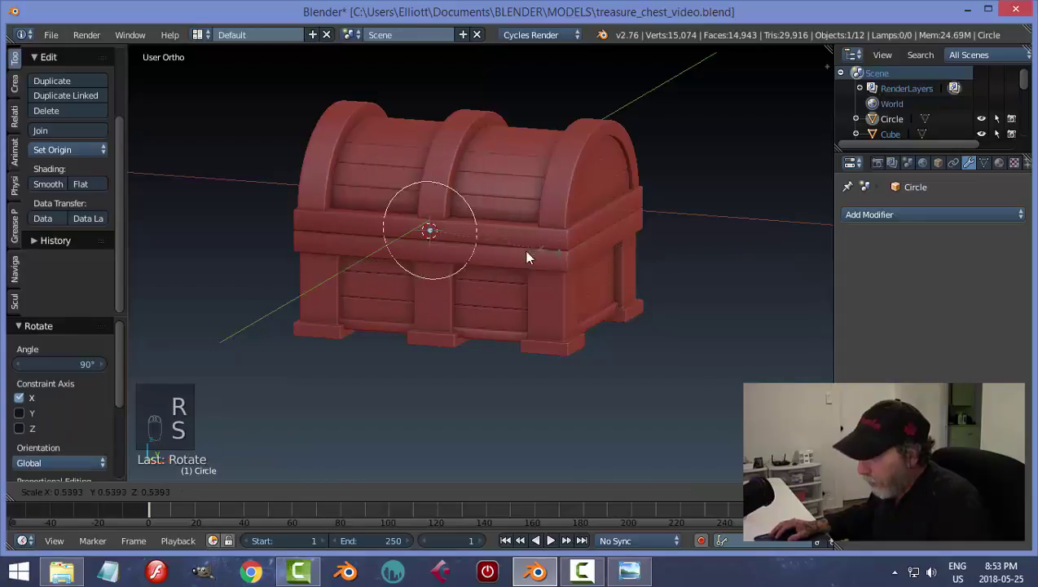
left_click(439, 243)
Step: Move the circle along X by 1.350 and a further 0.053 to the rim band's right end, and scale it to 0.741
left_click_drag(462, 240, 491, 241)
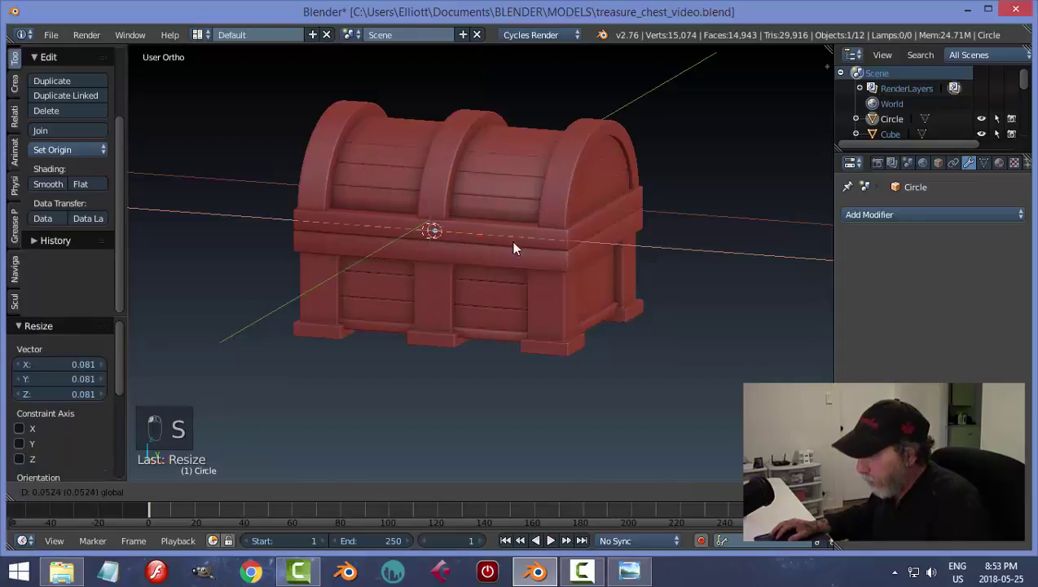
left_click_drag(575, 262, 590, 262)
key("KP_1")
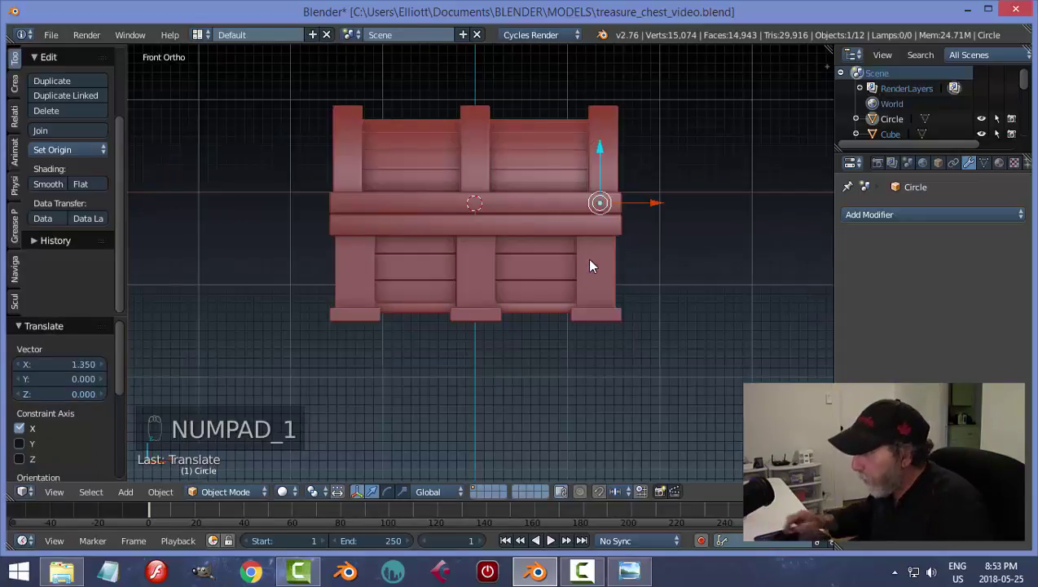
scroll(592, 265, "up", 4)
scroll(592, 265, "up", 1)
middle_click_drag(608, 284, 359, 347, "shift")
scroll(456, 341, "up", 3)
scroll(587, 193, "up", 1)
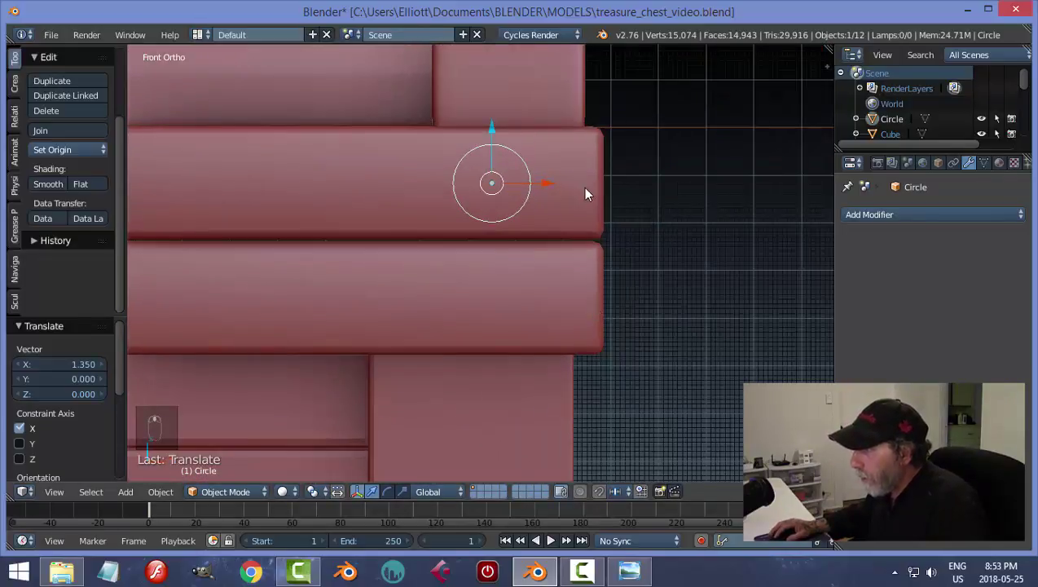
left_click_drag(550, 190, 580, 198)
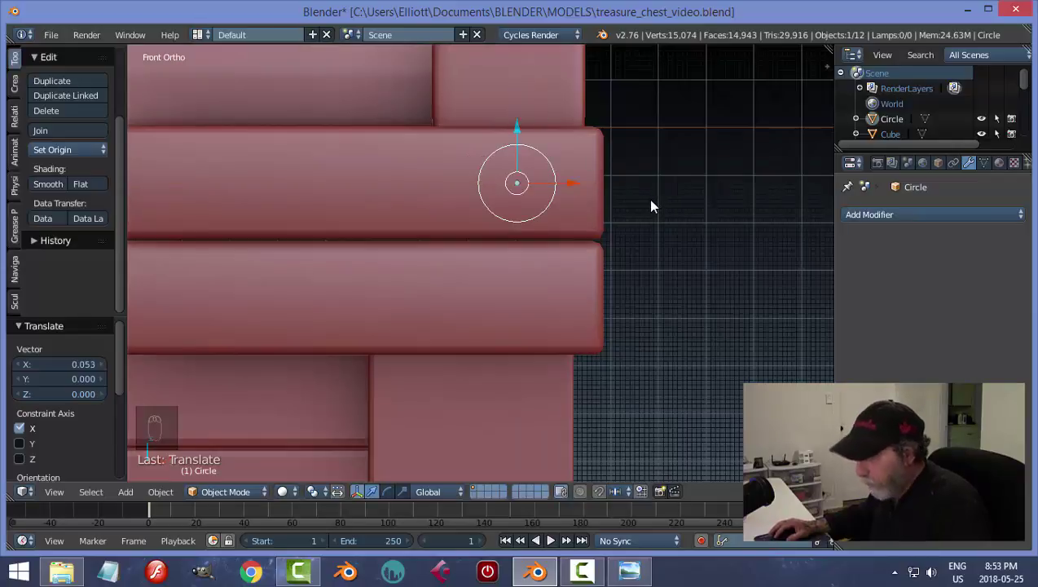
key("s")
left_click(611, 203)
Step: Select all vertices of the circle in Edit Mode and fill it with a face
middle_click_drag(611, 225, 627, 288)
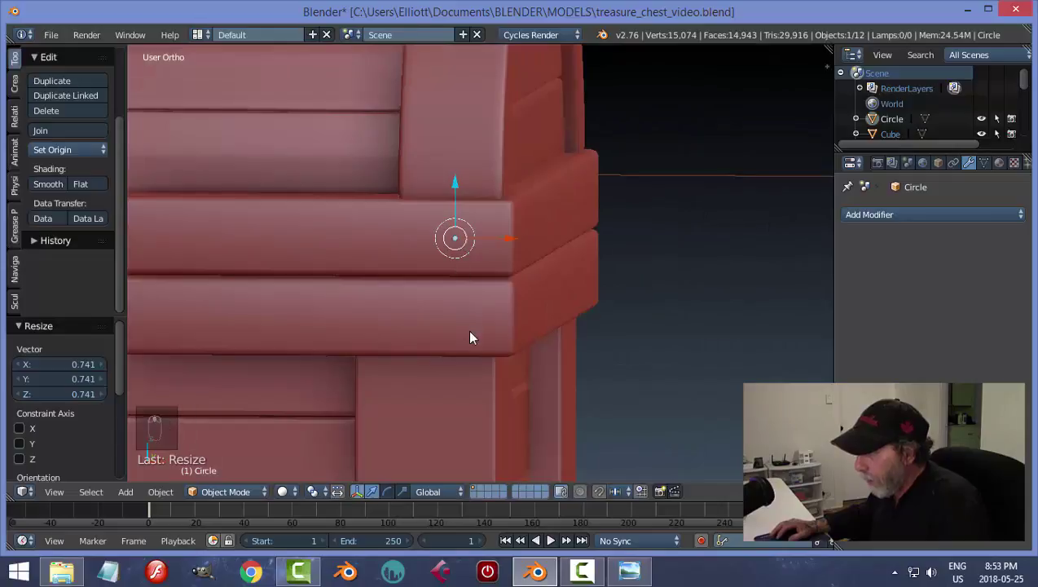
middle_click_drag(579, 299, 649, 310)
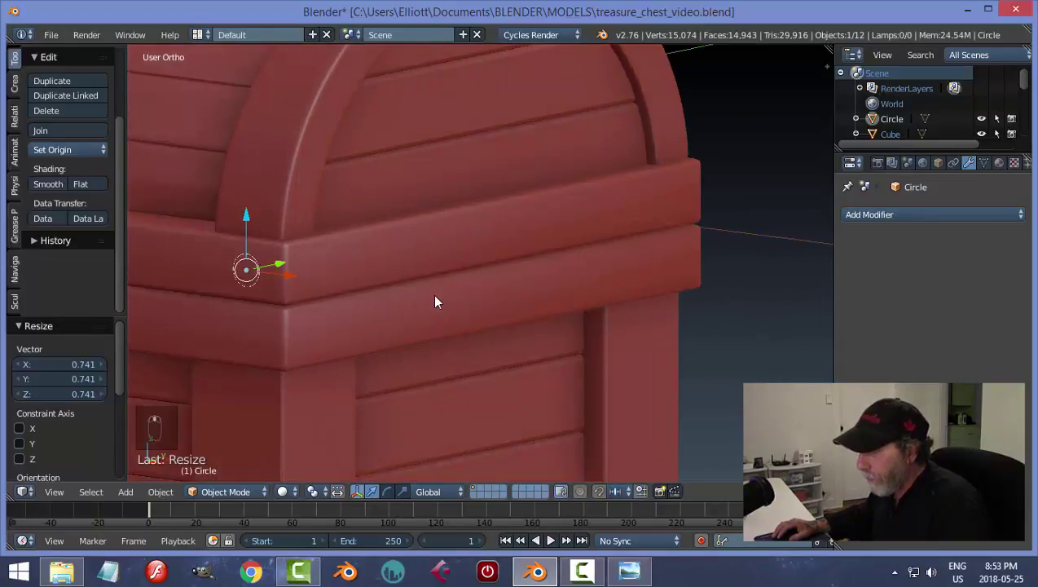
key("KP_Decimal")
scroll(434, 301, "down", 4)
middle_click_drag(431, 295, 552, 296)
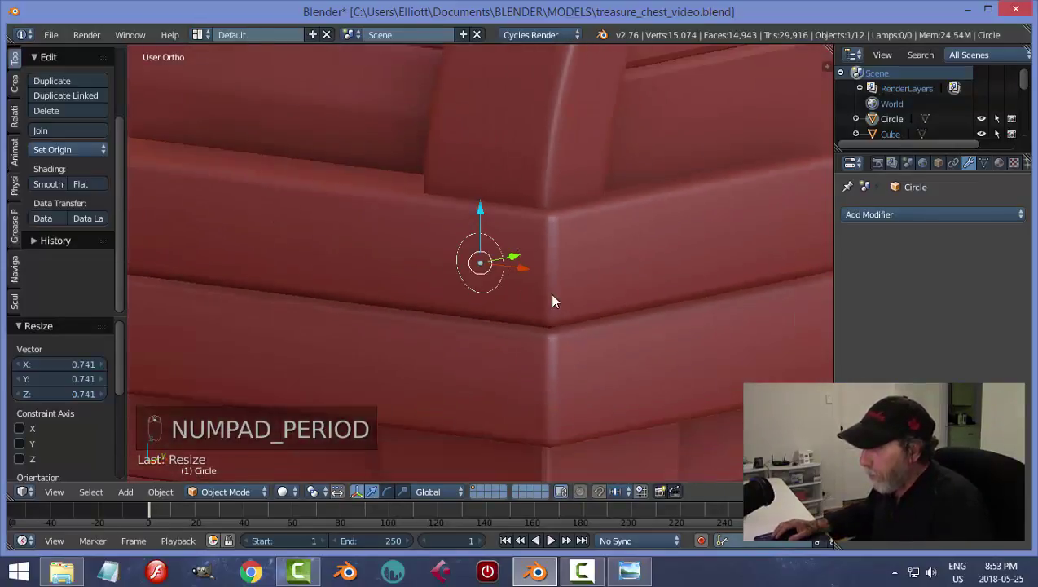
key("Tab")
left_click(685, 304)
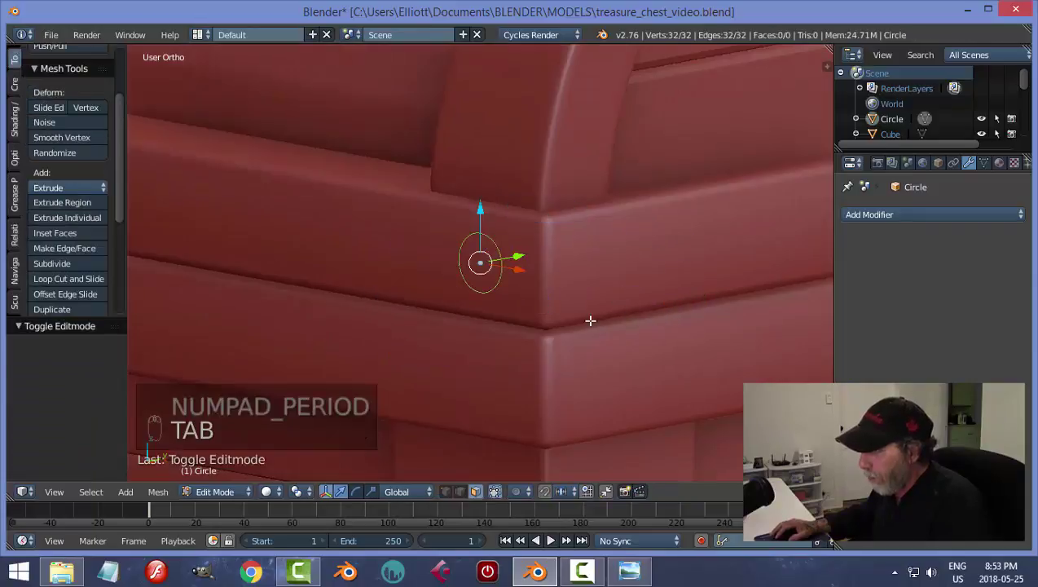
key("a")
key("a")
key("a")
key("a")
key("f")
Step: Extrude the circle's face by -0.049 along Y, bevel it into a rounded bolt head and return to Object Mode
middle_click_drag(591, 320, 556, 313)
key("e")
left_click_drag(532, 261, 517, 262)
key("ctrl+b")
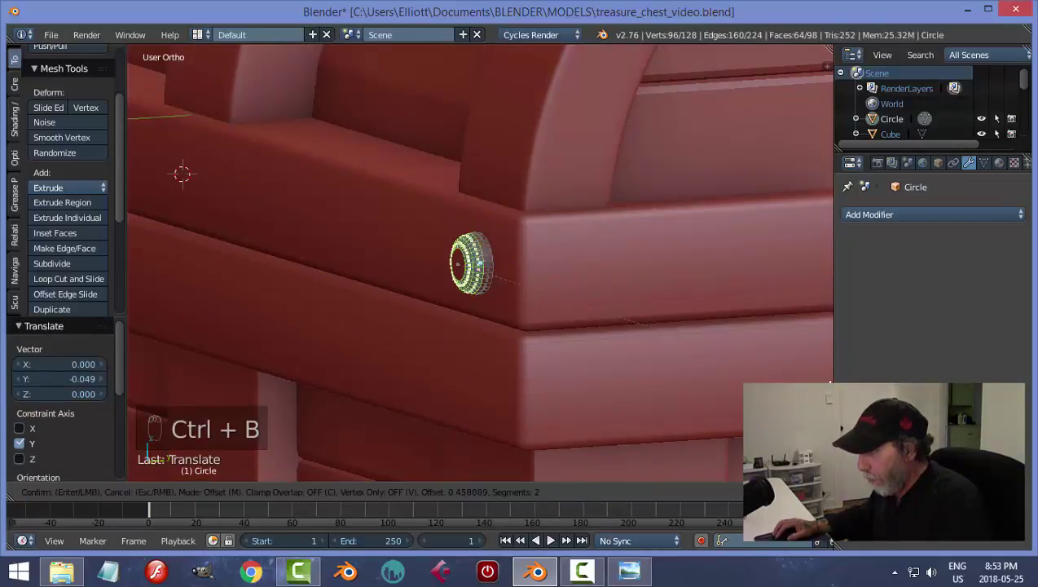
left_click(639, 323)
key("a")
key("Tab")
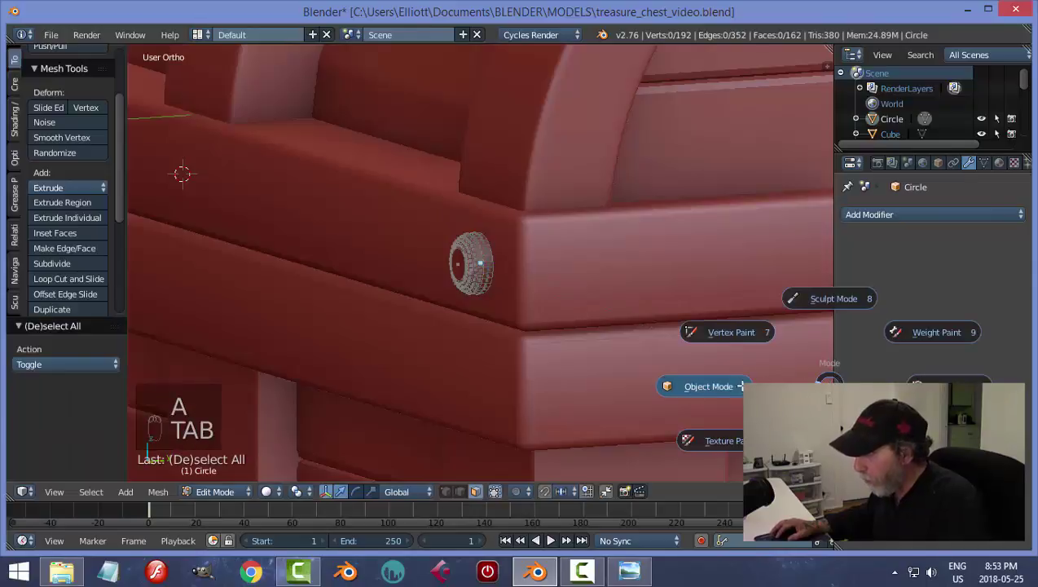
left_click(706, 379)
Step: Move the bolt 0.002 along Y and flatten it by scaling along Y to 0.5
key("g")
key("y")
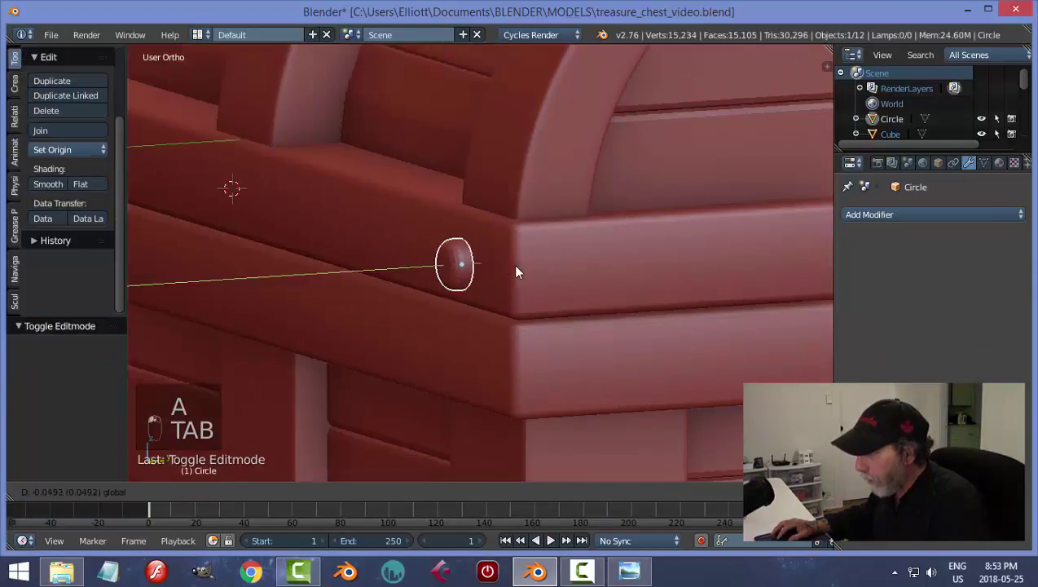
left_click(528, 275)
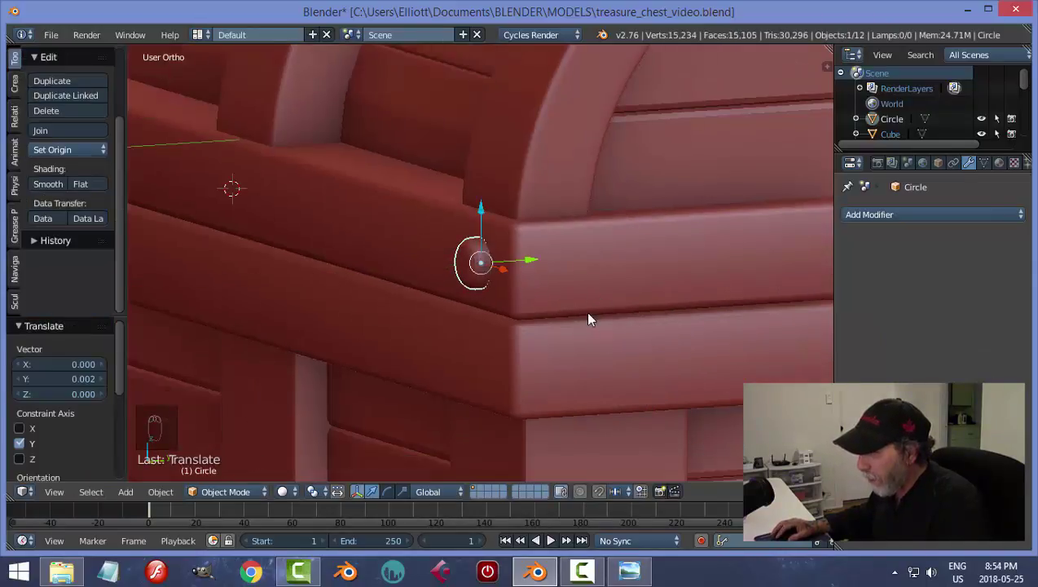
key("s")
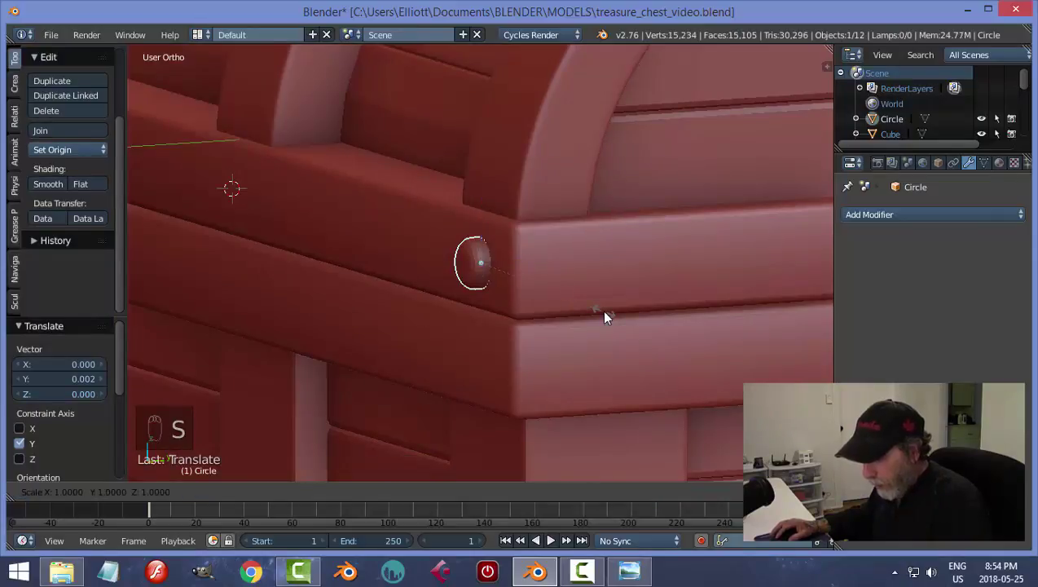
key("y")
left_click(538, 289)
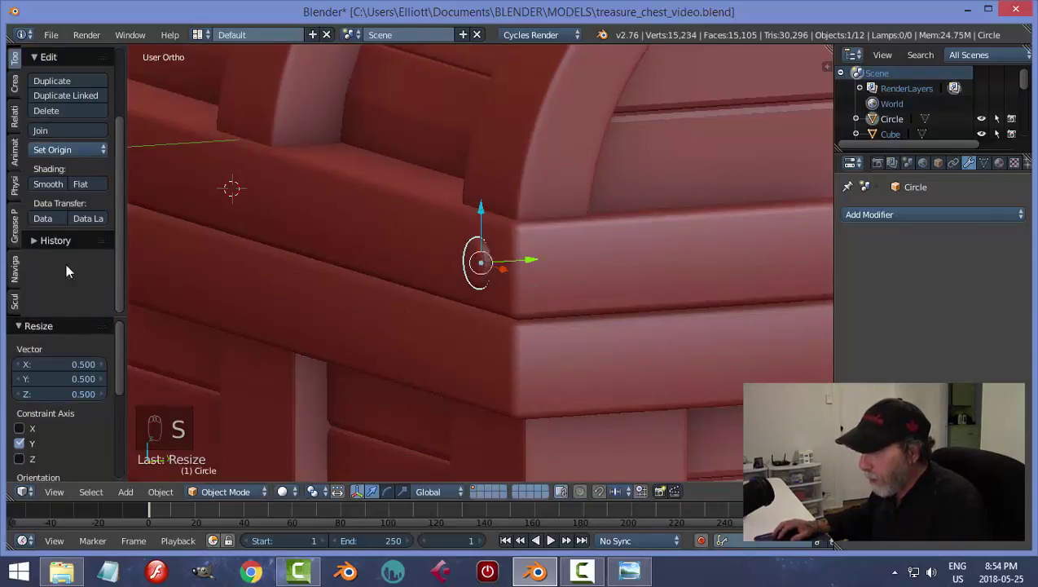
Step: Apply smooth shading to the bolt and reselect it in the front view
left_click(48, 184)
key("a")
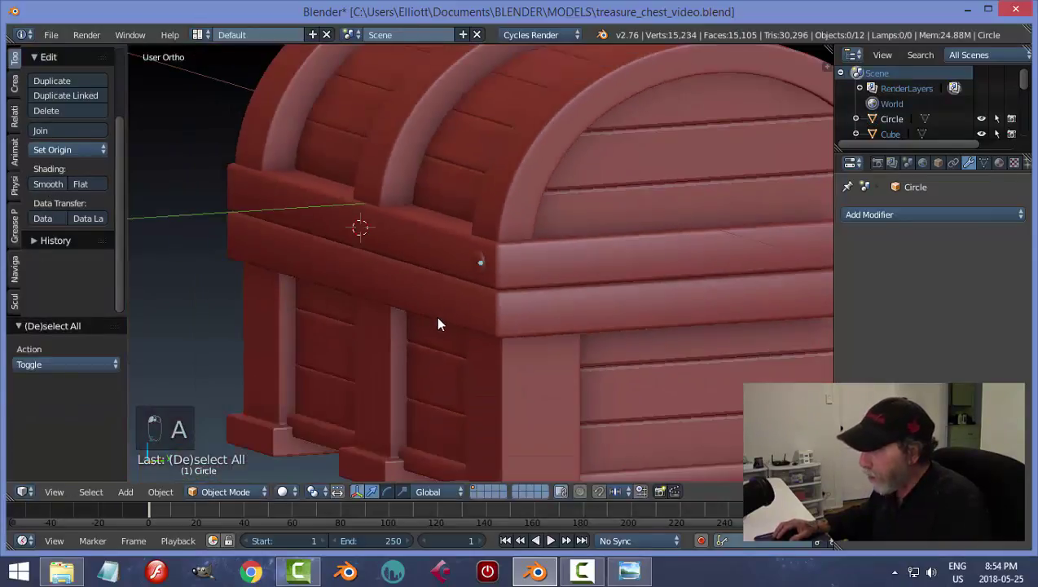
scroll(547, 300, "up", 3)
scroll(550, 309, "down", 2)
middle_click_drag(565, 343, 501, 286)
scroll(501, 286, "up", 3)
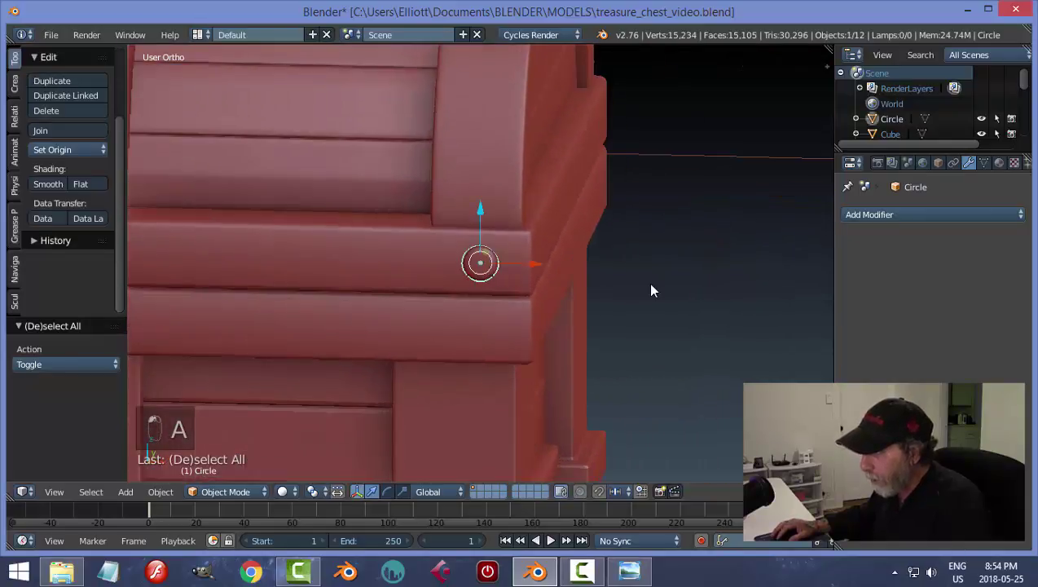
key("KP_1")
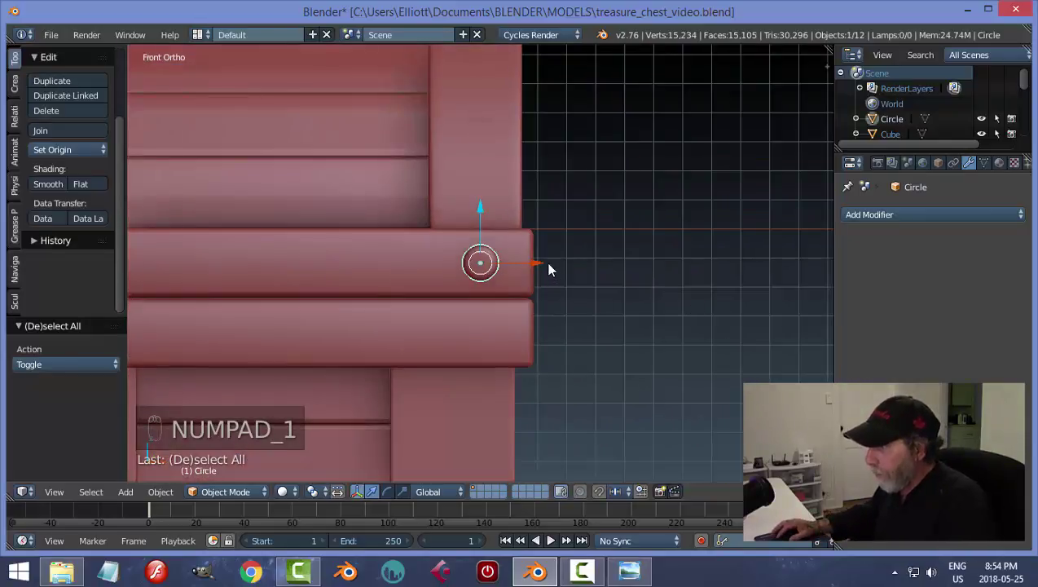
Step: Deselect the finished bolt, check it against the whole chest and save the file
middle_click_drag(585, 276, 675, 258)
key("a")
scroll(530, 309, "down", 3)
scroll(624, 291, "up", 2)
middle_click_drag(624, 291, 562, 293)
scroll(571, 285, "down", 3)
scroll(538, 309, "down", 3)
key("ctrl+s")
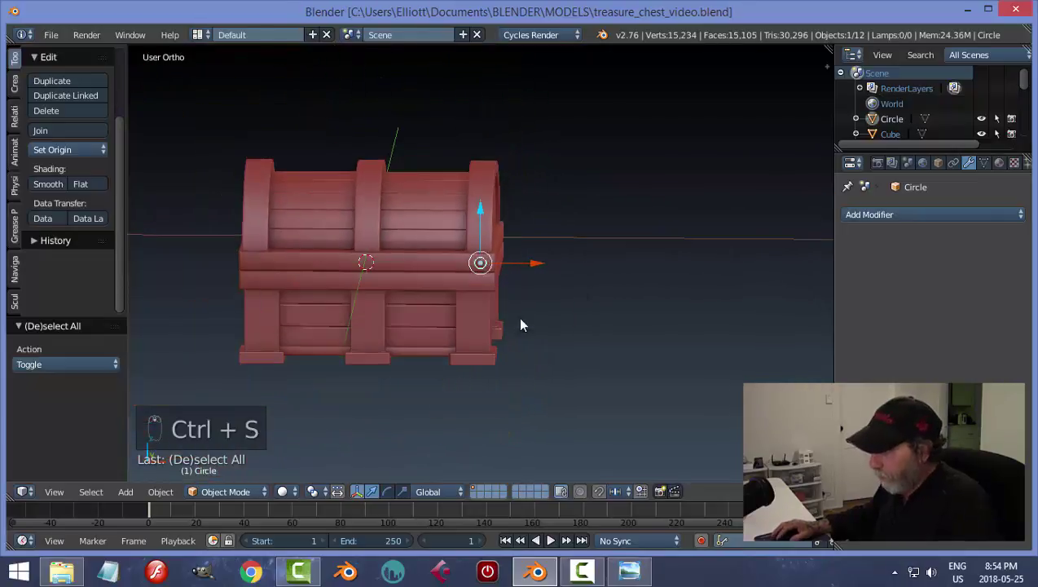
Step: Select the upper rim band and snap the 3D cursor to it
right_click(418, 265)
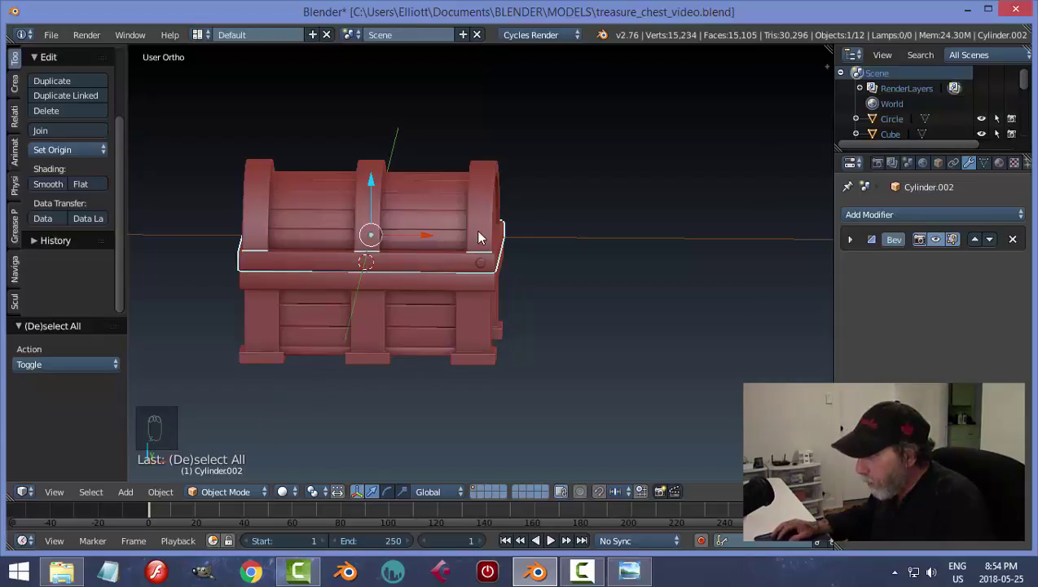
key("shift+s")
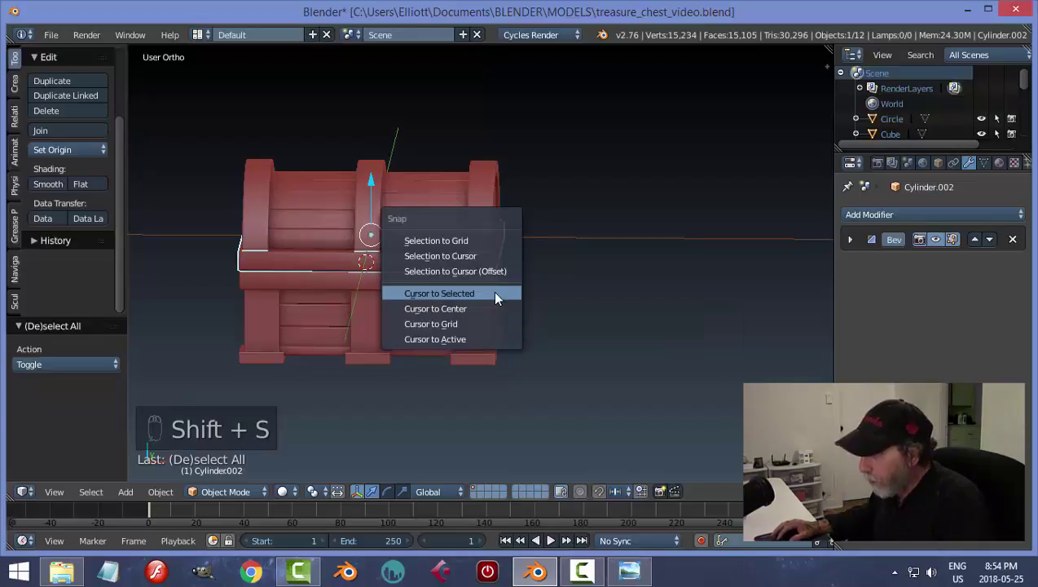
left_click(494, 294)
Step: Mirror the front bolt on X and Y with the upper rim band as mirror object, and apply the Mirror modifier
right_click(482, 265)
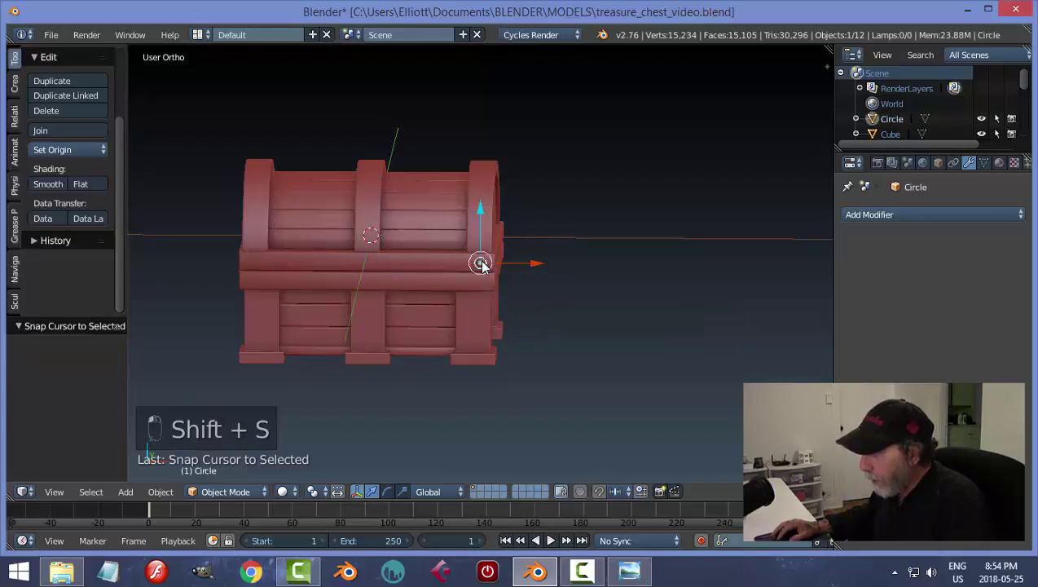
left_click(848, 215)
left_click(716, 365)
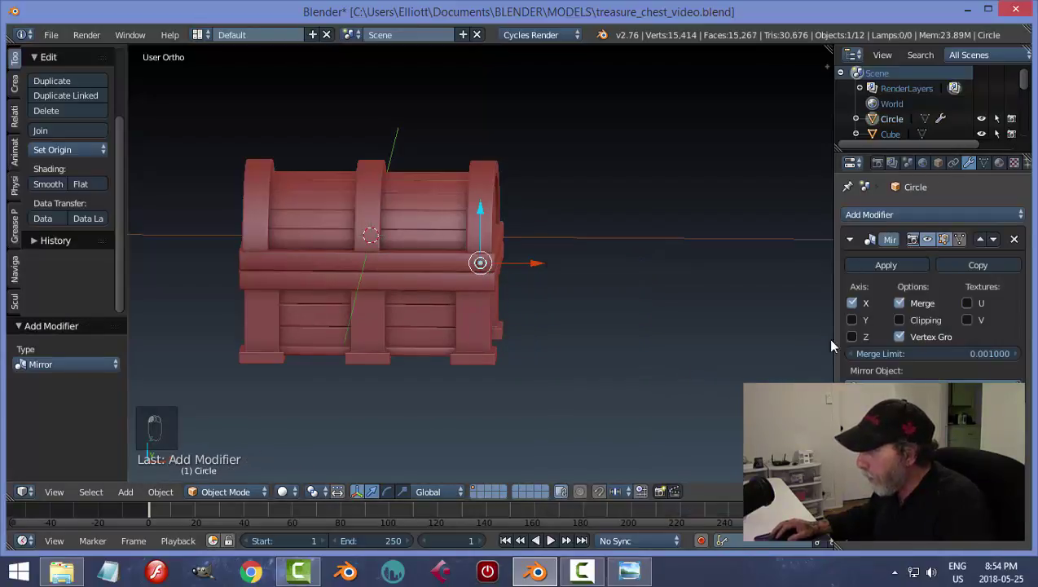
left_click(432, 262)
middle_click_drag(648, 323, 440, 326)
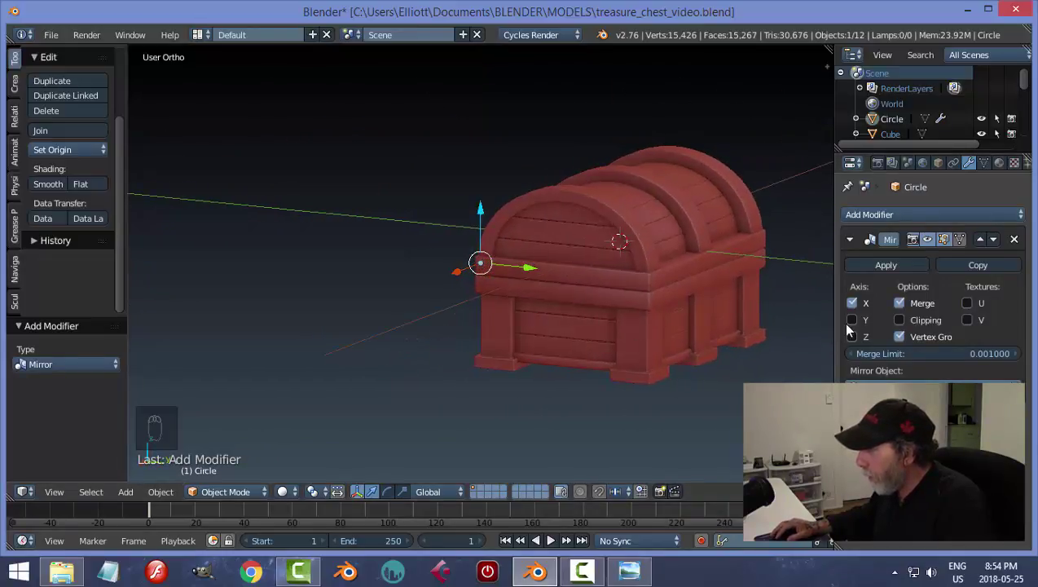
middle_click_drag(744, 341, 231, 295)
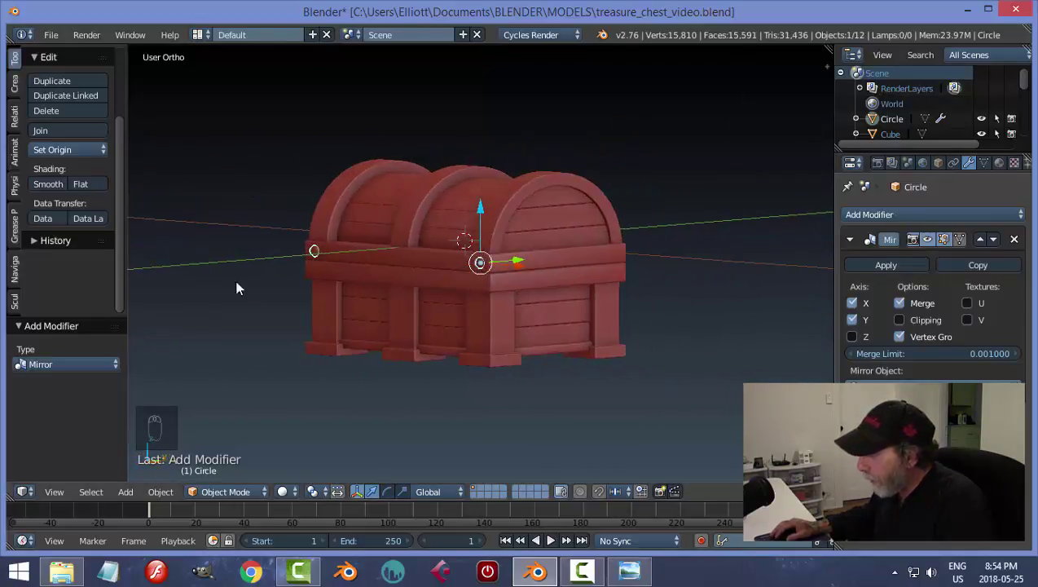
left_click(870, 266)
Step: Set the mirrored bolts' origin to their geometry and duplicate them -0.240 along Z onto the lower rim band
left_click(69, 150)
left_click(78, 184)
middle_click_drag(309, 288, 417, 330)
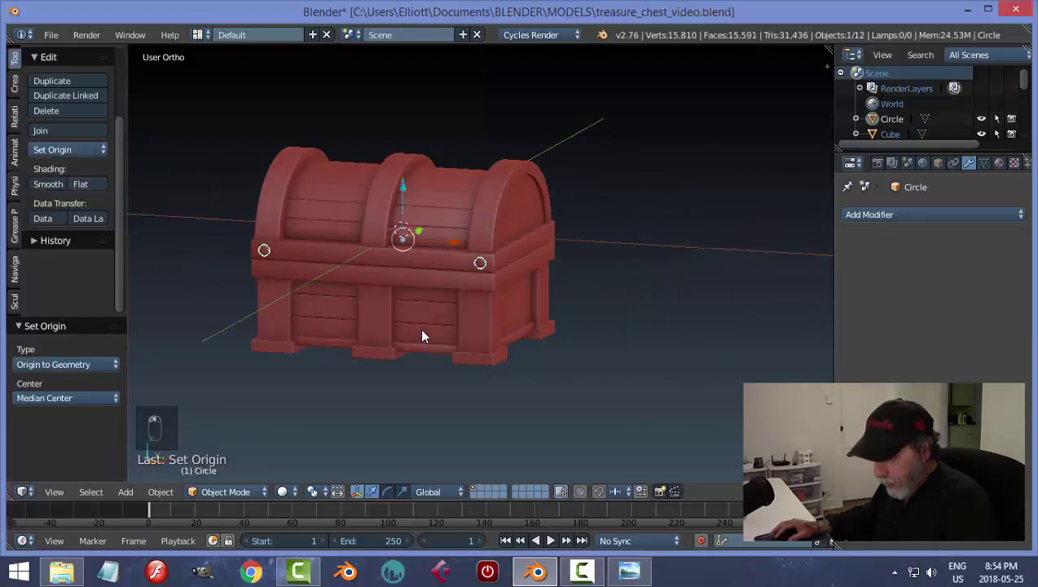
key("shift+d")
key("z")
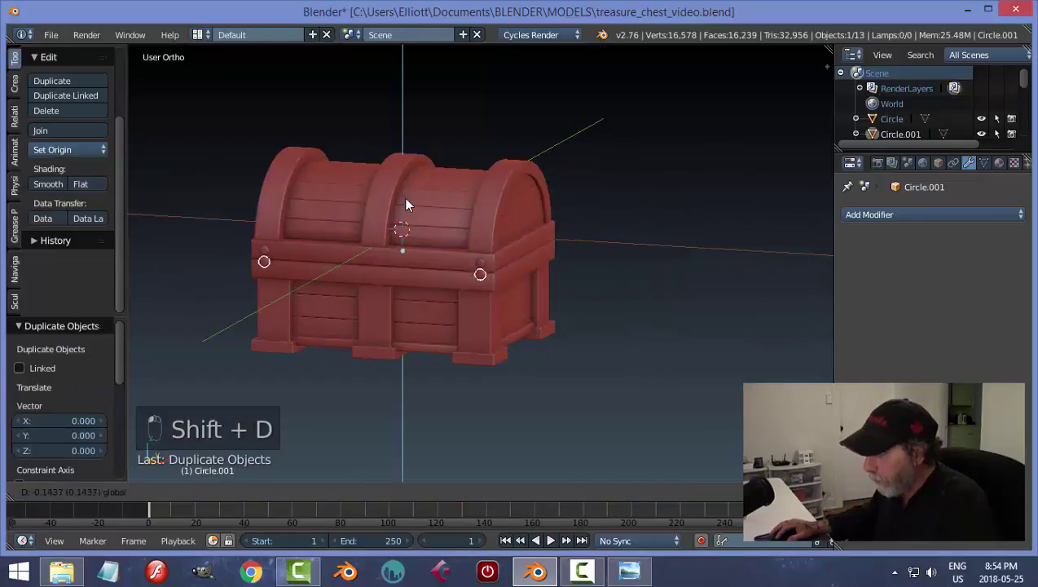
left_click(408, 210)
scroll(583, 326, "up", 5)
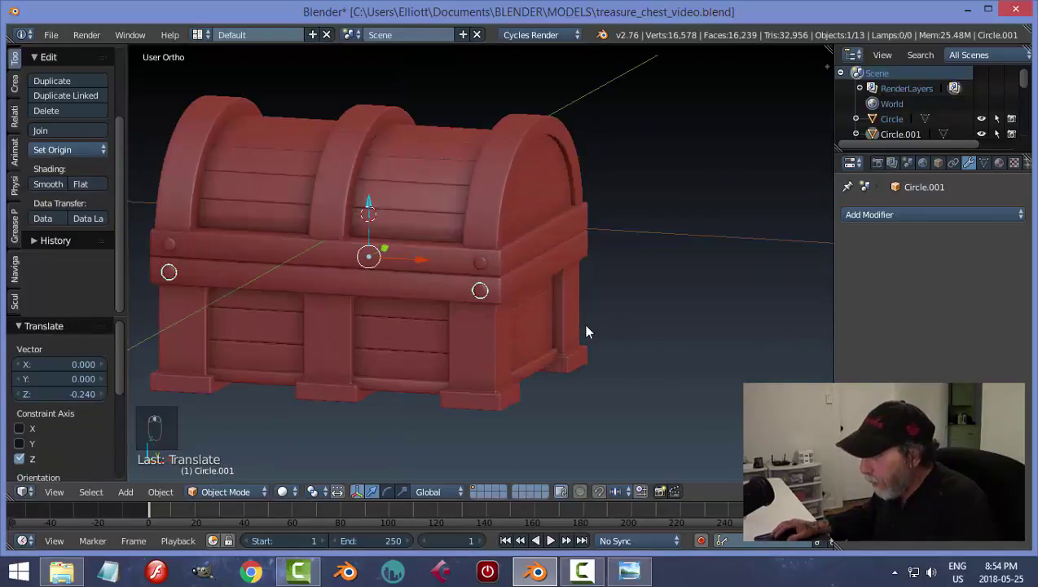
scroll(547, 317, "down", 3)
key("a")
Step: Open the upper band's bolts in Edit Mode and select all linked geometry of the front bolt nearest the chest's right end
middle_click_drag(675, 322, 717, 303)
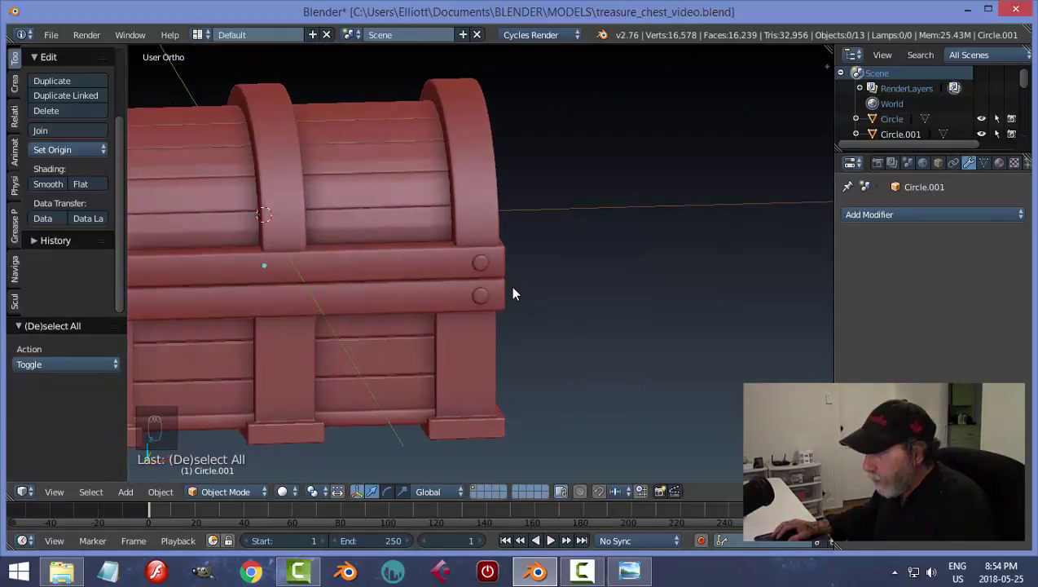
scroll(515, 290, "down", 3)
middle_click_drag(623, 303, 424, 319)
middle_click_drag(484, 312, 626, 320)
right_click(486, 269)
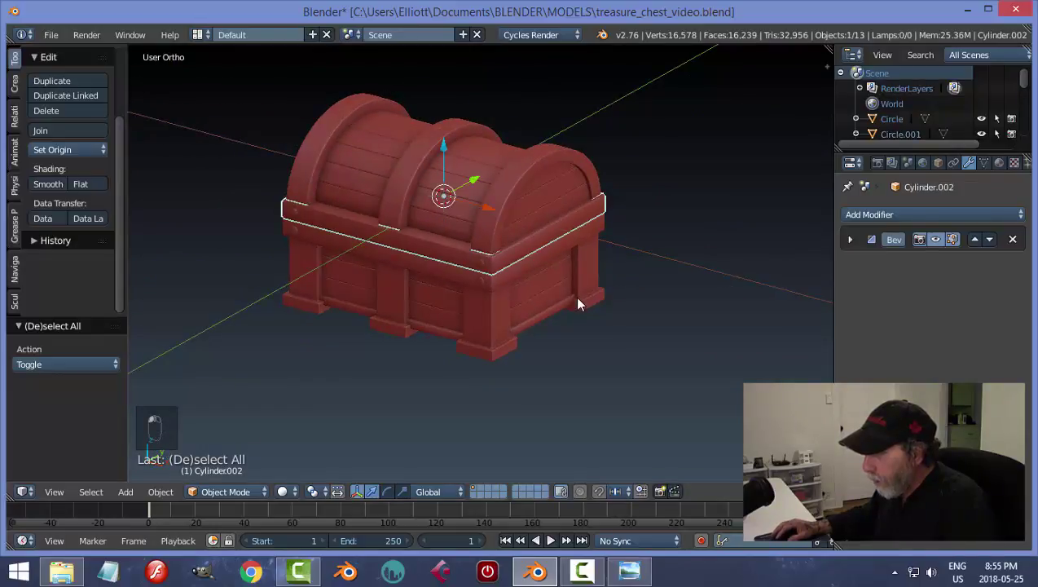
right_click(485, 265)
middle_click_drag(498, 268, 513, 304)
scroll(526, 304, "up", 2)
key("Tab")
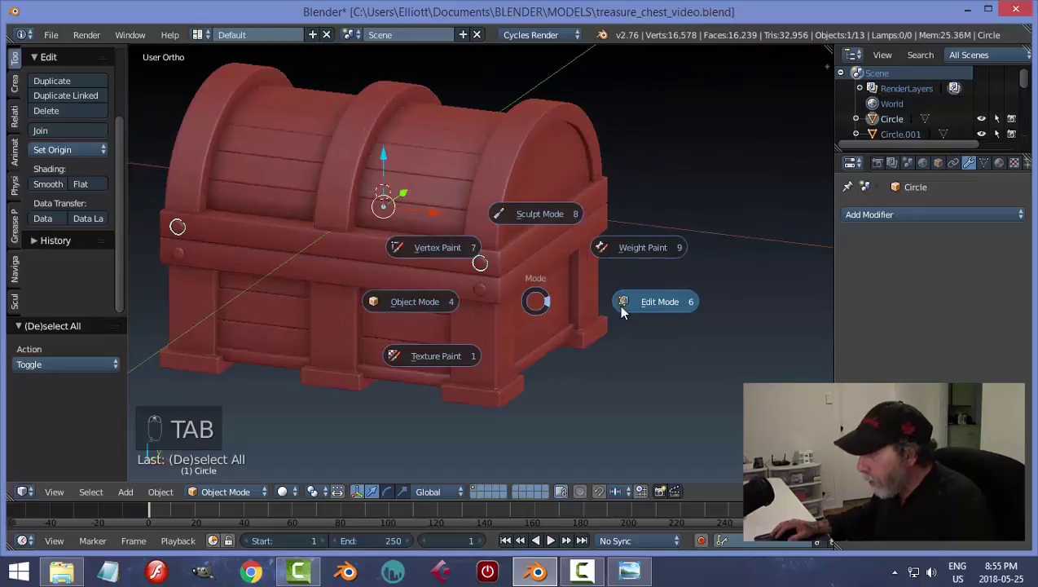
scroll(564, 309, "up", 3)
right_click(478, 262)
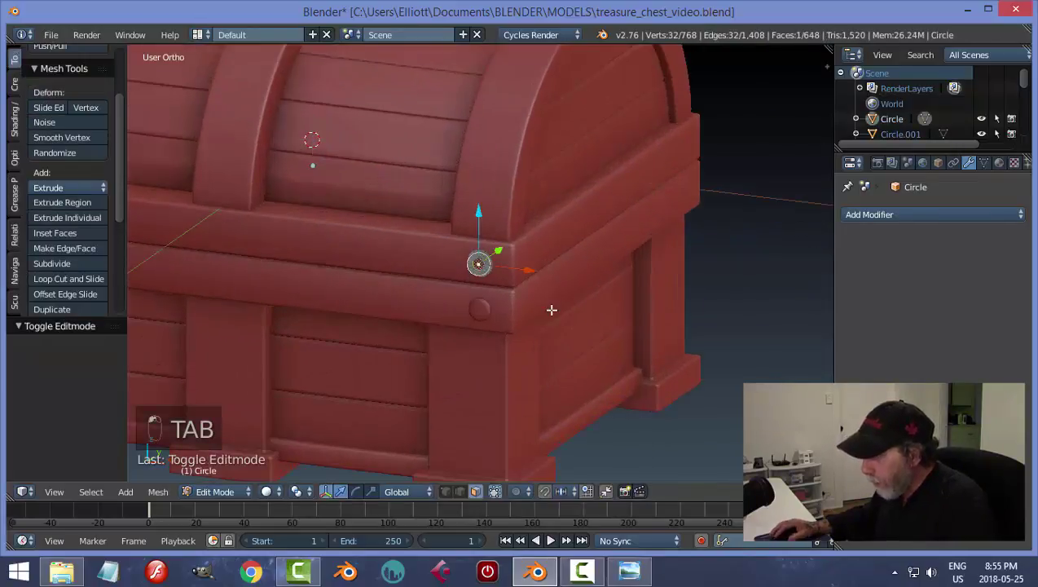
key("ctrl+l")
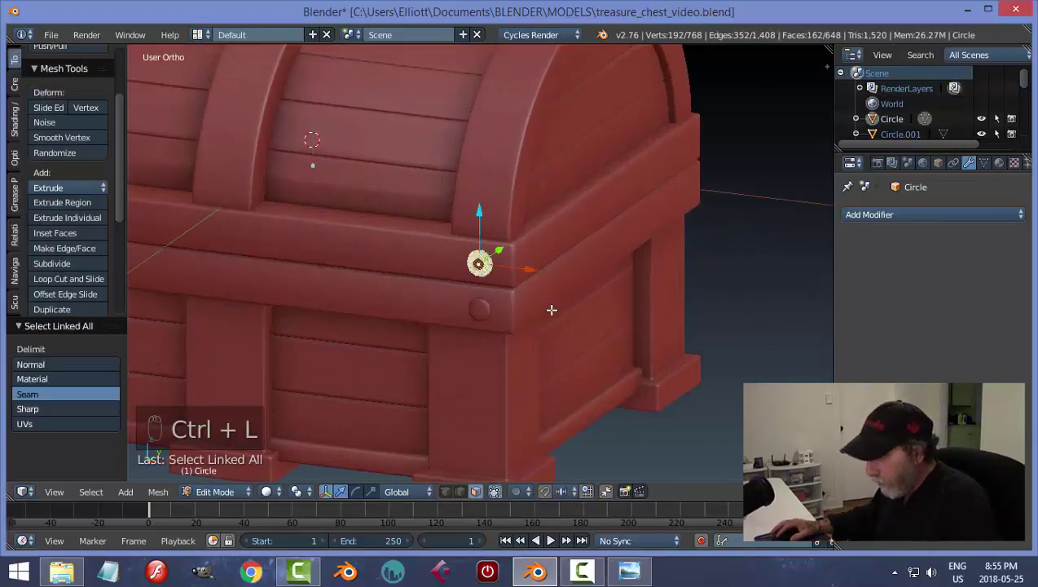
Step: Duplicate the selected bolt in place, separate it into its own object and select that object in Object Mode
key("shift+d")
key("p")
left_click(552, 310)
key("Tab")
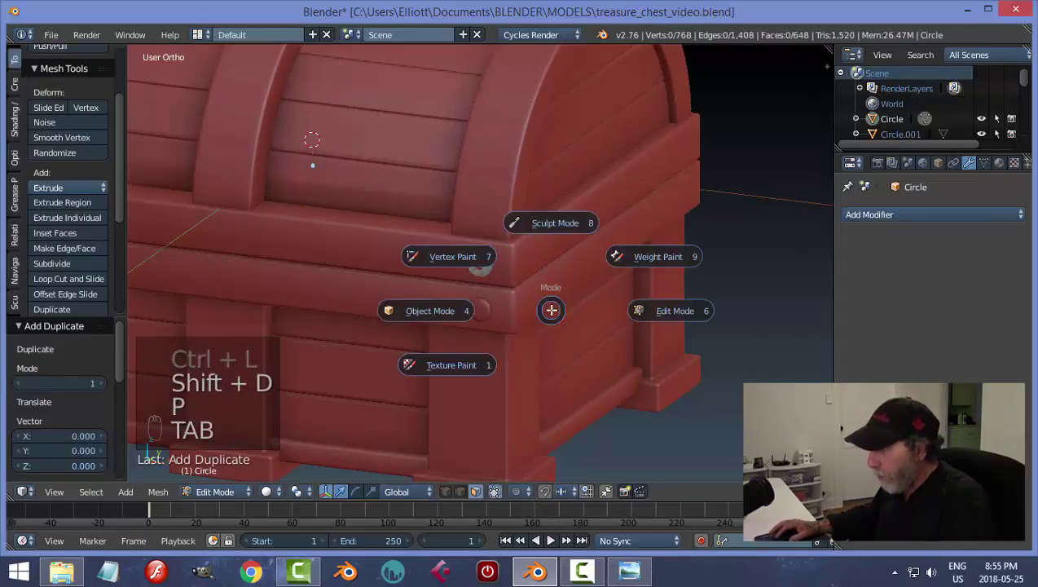
left_click(430, 311)
scroll(480, 265, "down", 3)
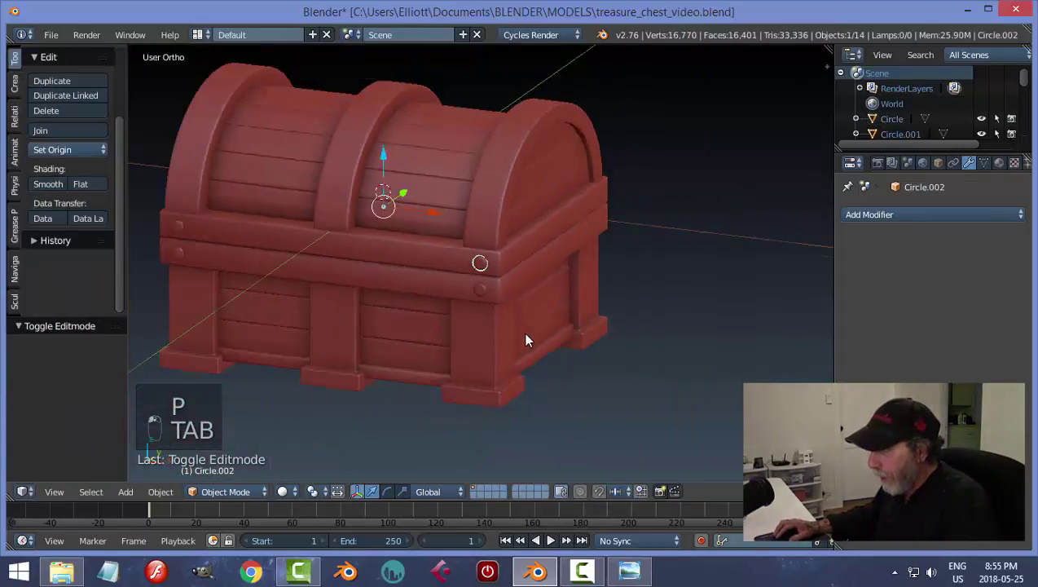
Step: Set the separated bolt's origin to its geometry and move it 0.202 along X past the chest's end
scroll(496, 288, "down", 1)
left_click(86, 149)
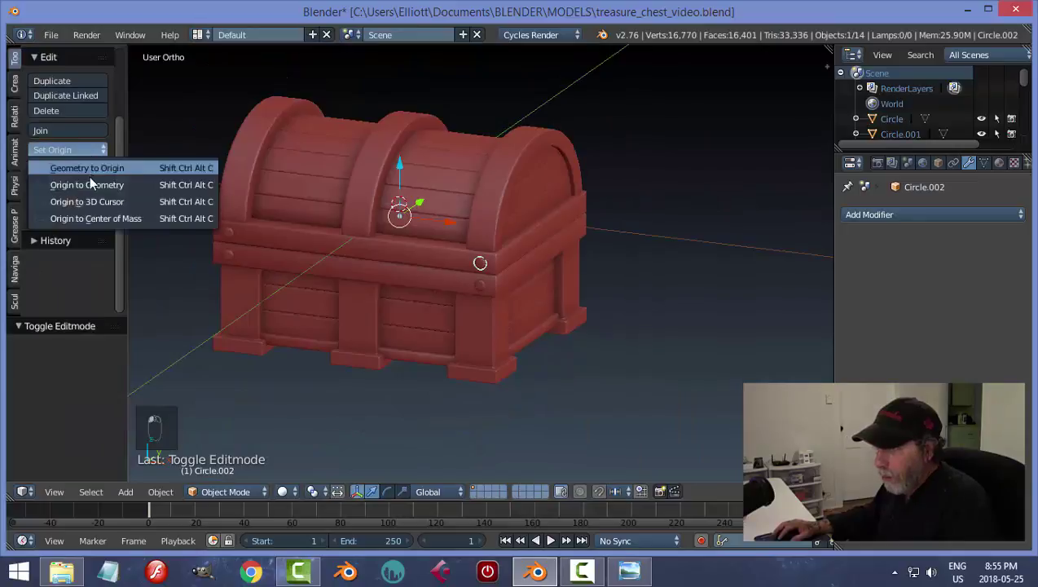
left_click(90, 183)
middle_click_drag(563, 295, 519, 281)
left_click_drag(524, 252, 535, 291)
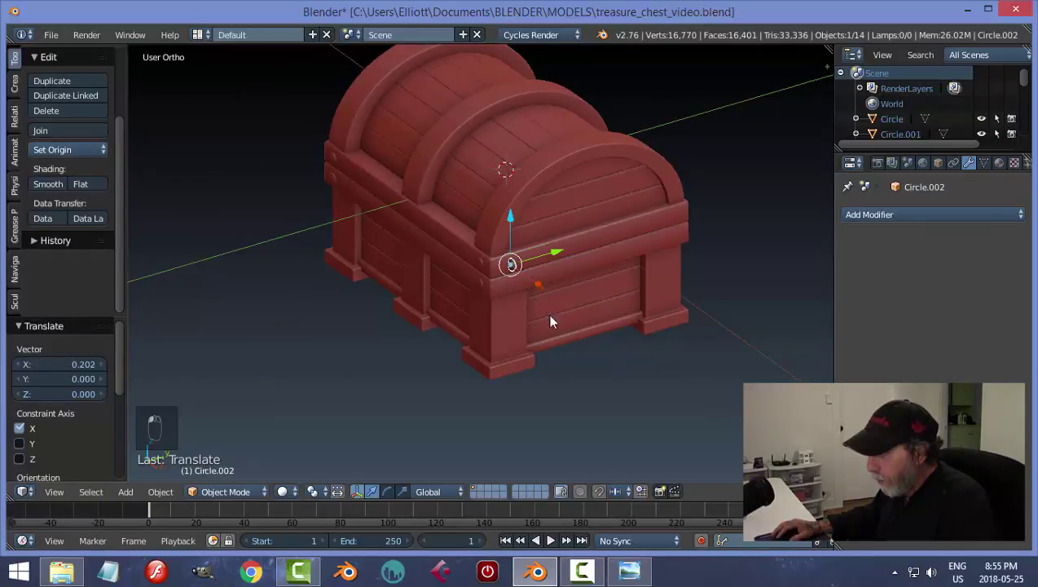
Step: Rotate the bolt 90° about Z and seat it against the chest's end by moving it -0.013 along X
type("rz90")
key("Return")
scroll(566, 324, "up", 6)
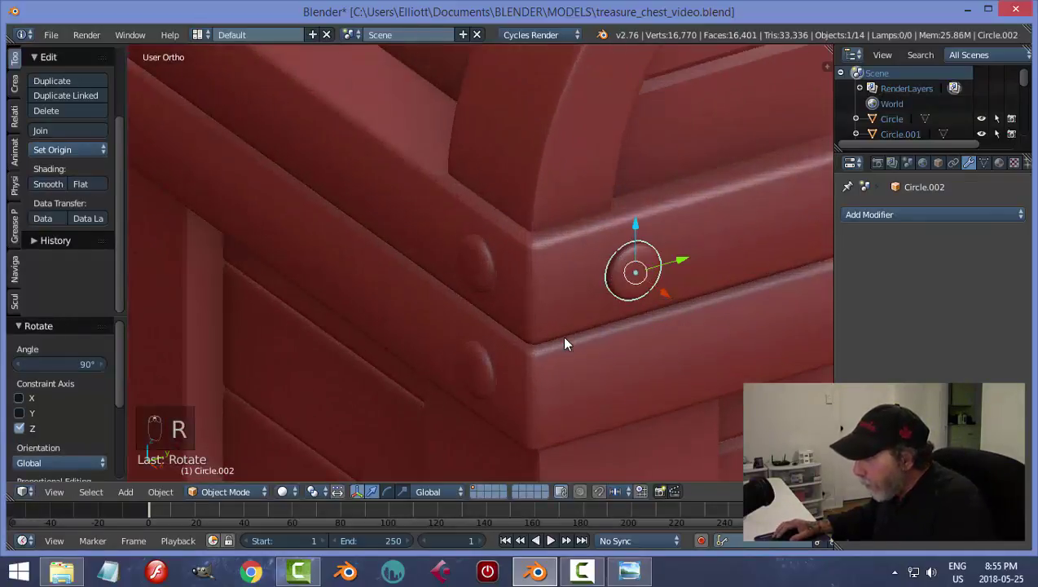
mouse_move(669, 291)
left_mouse_down()
mouse_move(673, 314)
mouse_move(662, 304)
left_mouse_up()
key("KP_3")
scroll(656, 318, "up", 2)
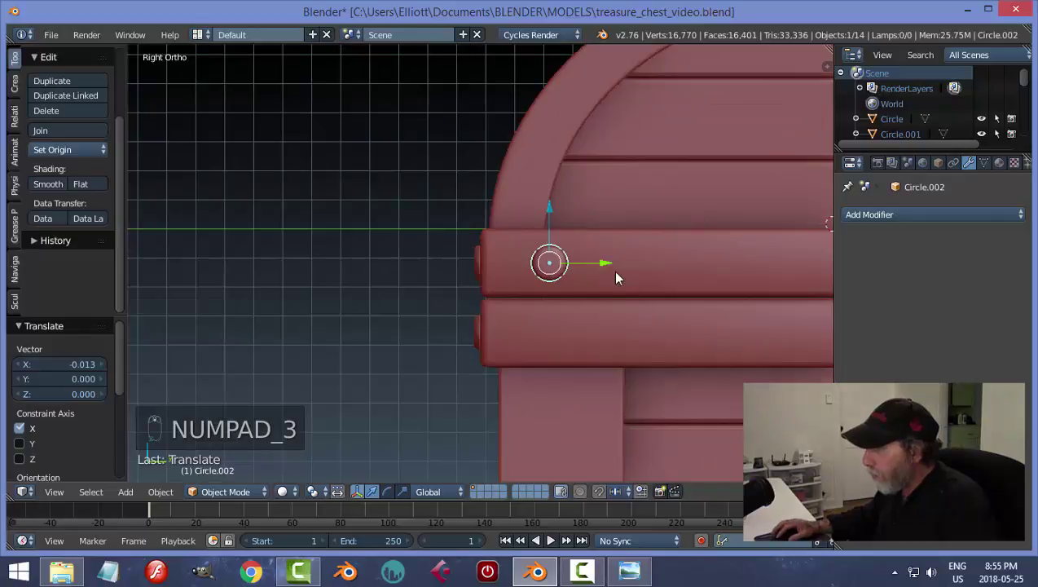
Step: Align the end bolt near the band's front corner by moving it -0.108 and then 0.014 along Y
left_click_drag(608, 264, 575, 262)
scroll(582, 366, "down", 4)
middle_click_drag(599, 360, 577, 376)
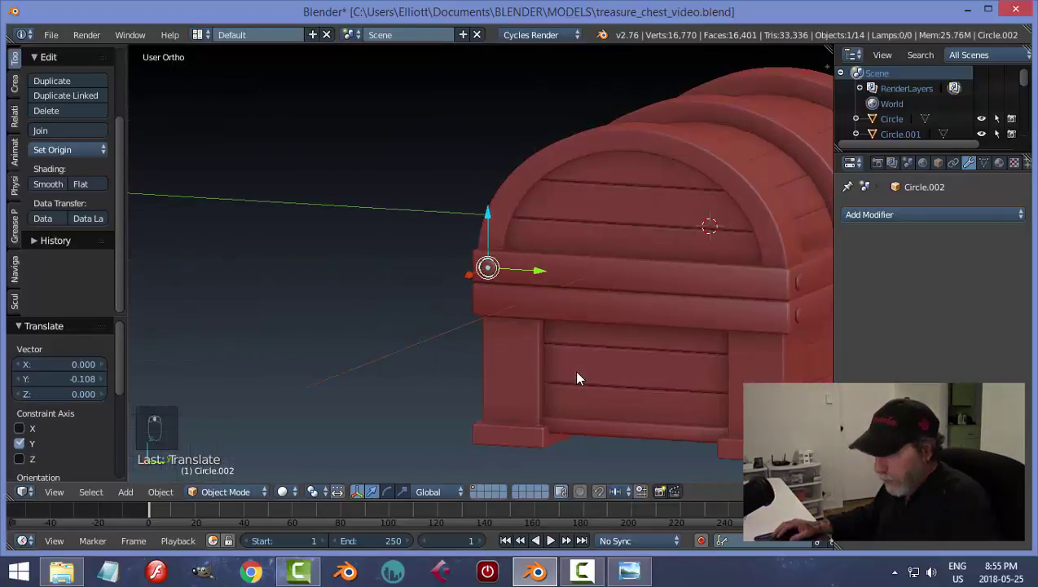
key("a")
scroll(555, 362, "down", 2)
mouse_move(529, 351)
middle_mouse_down()
mouse_move(663, 337)
mouse_move(707, 348)
mouse_move(565, 364)
mouse_move(548, 356)
middle_mouse_up()
middle_click_drag(498, 319, 577, 315)
scroll(484, 269, "up", 4)
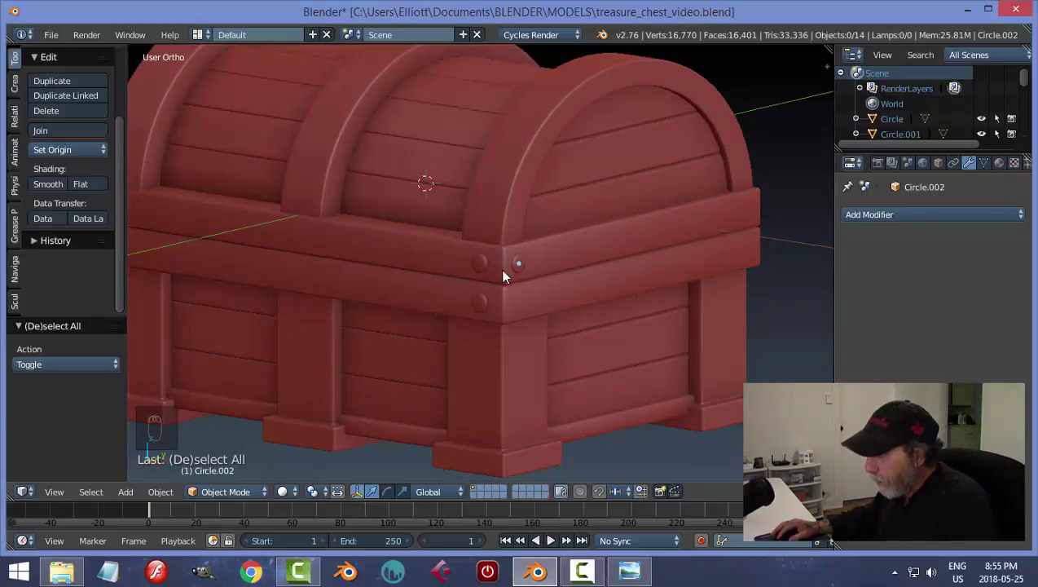
mouse_move(507, 265)
middle_mouse_down()
mouse_move(557, 302)
mouse_move(508, 284)
middle_mouse_up()
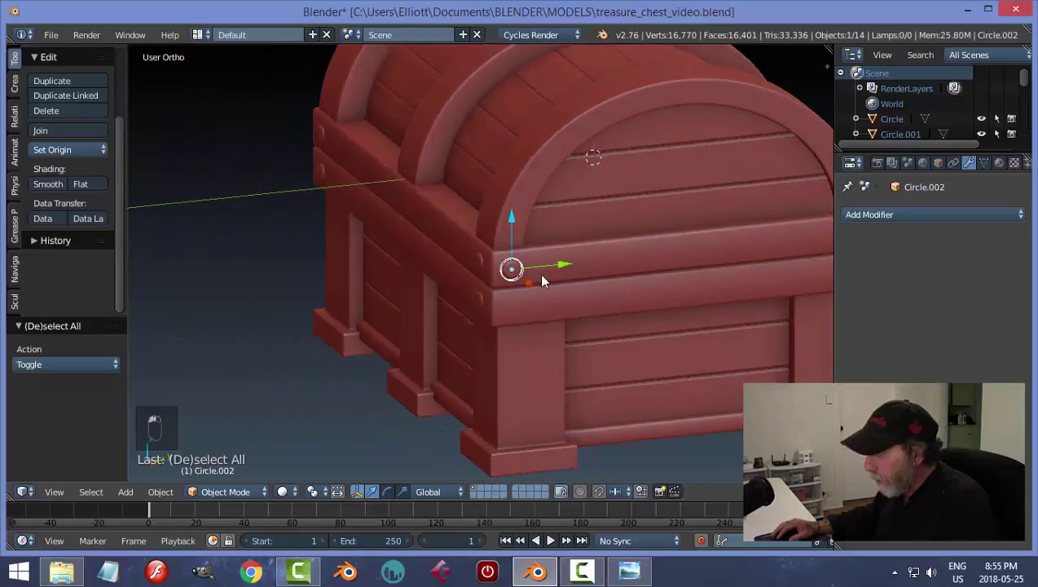
scroll(565, 267, "down", 2)
left_click(563, 267)
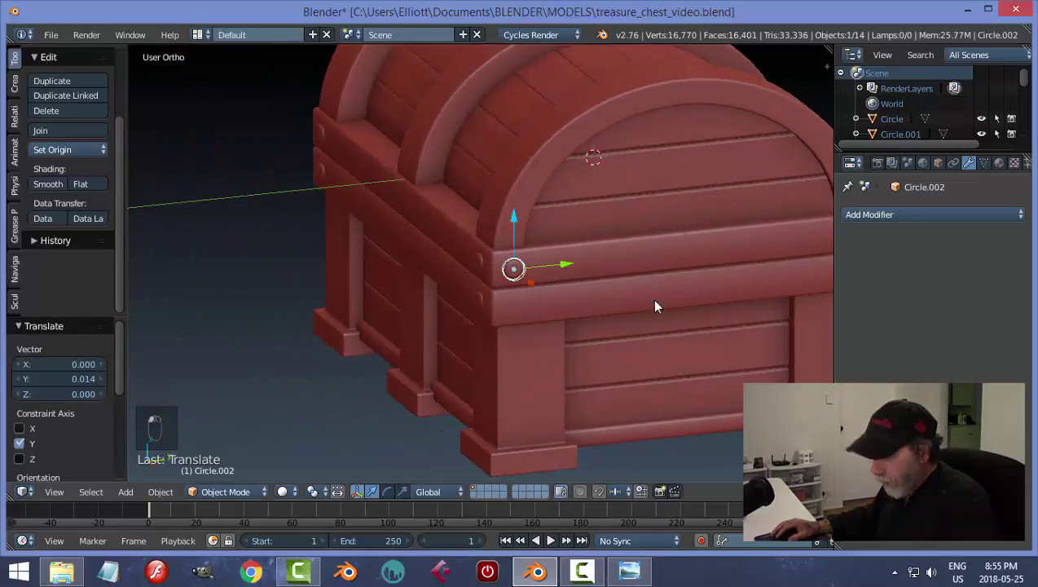
Step: Deselect the end bolt and save the file over the existing version
key("a")
scroll(652, 326, "down", 2)
middle_click_drag(652, 329, 552, 286)
key("ctrl+s")
left_click(626, 339)
Step: Snap the 3D cursor to the upper rim band again
scroll(511, 284, "up", 3)
right_click(554, 282)
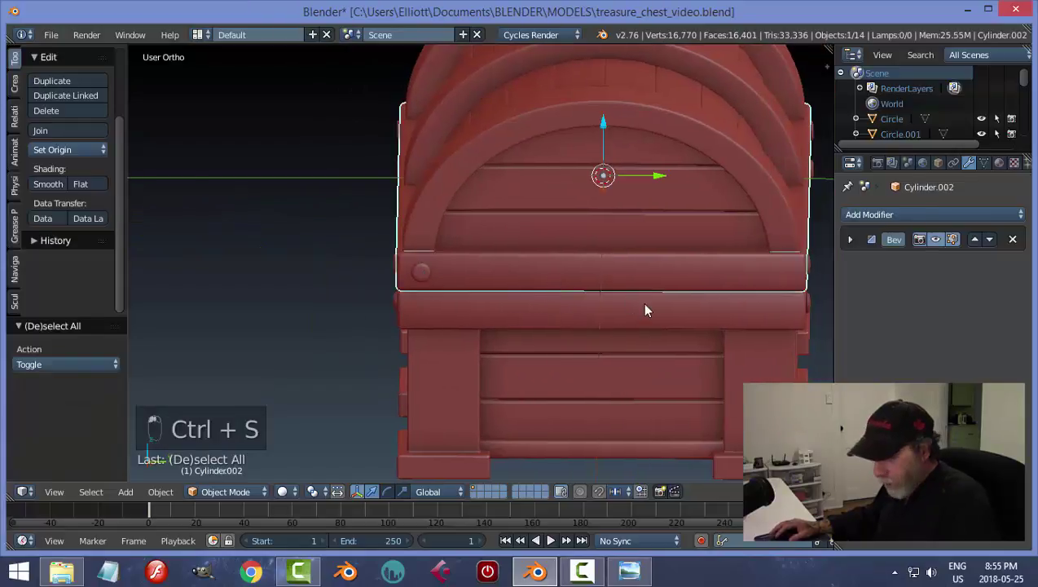
key("shift+s")
left_click(642, 301)
Step: Mirror the end bolt on X and Y with the upper rim band as mirror object, and apply the Mirror modifier
right_click(421, 271)
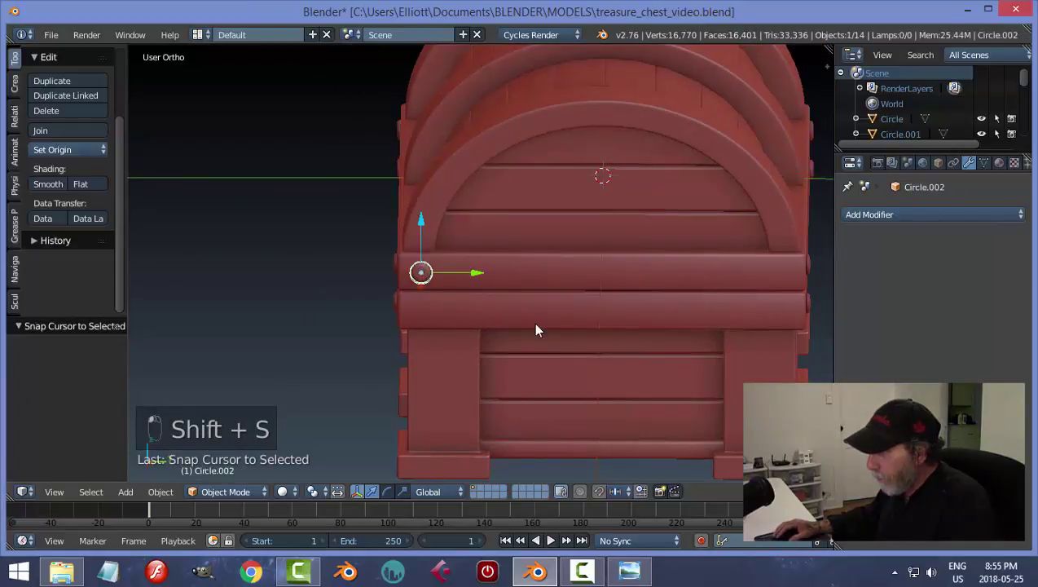
scroll(534, 316, "down", 3)
left_click(869, 214)
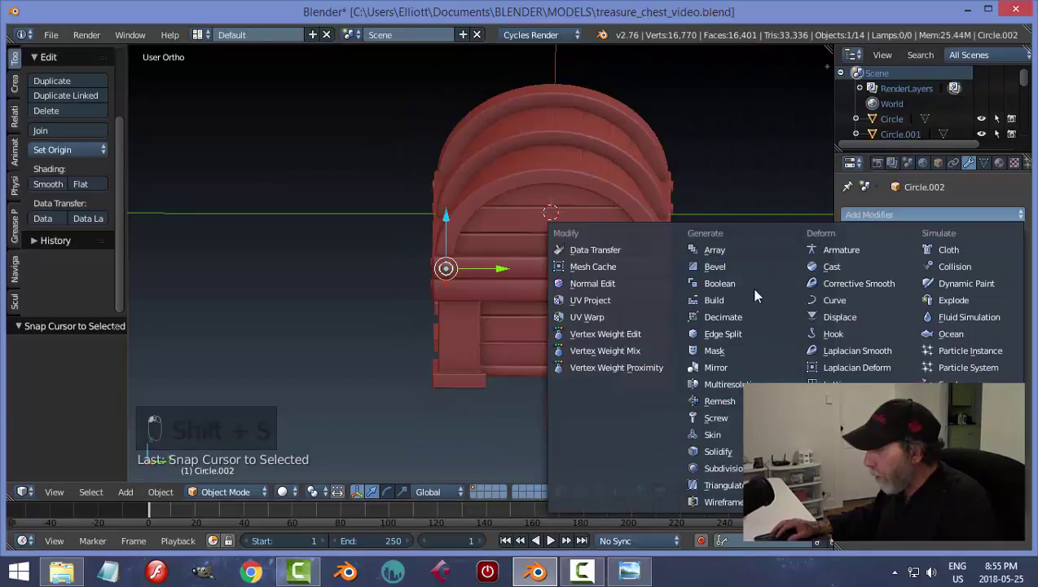
left_click(721, 368)
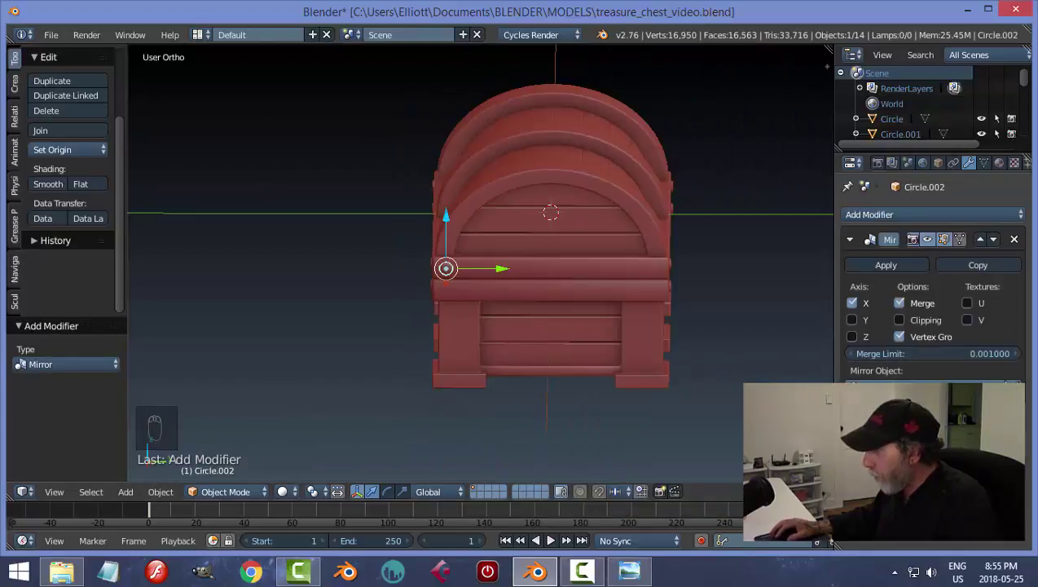
key("e")
left_click(597, 262)
left_click(852, 320)
left_click(852, 303)
middle_click_drag(772, 329, 596, 343)
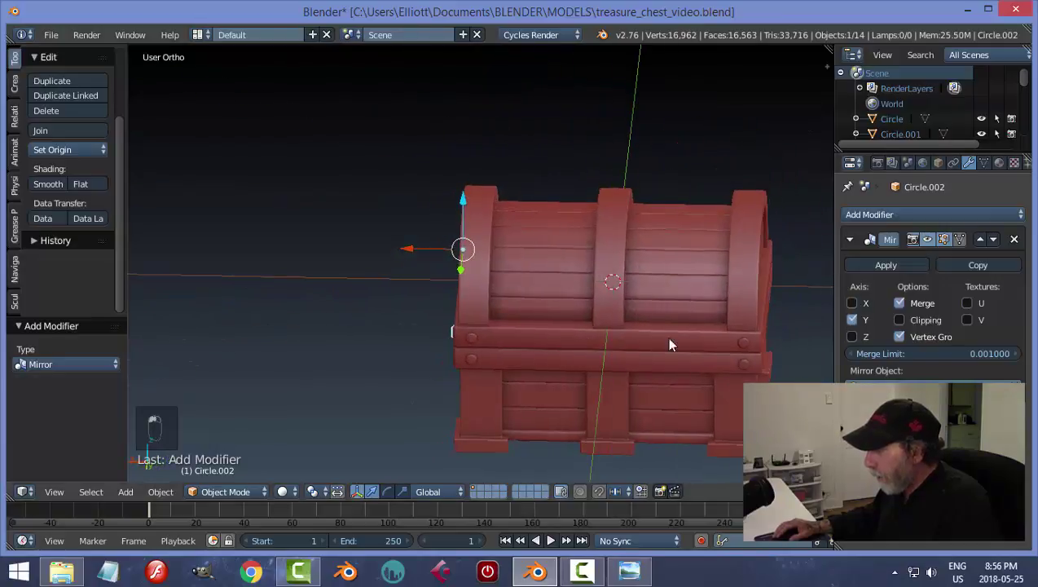
left_click(852, 303)
middle_click_drag(815, 302, 683, 292)
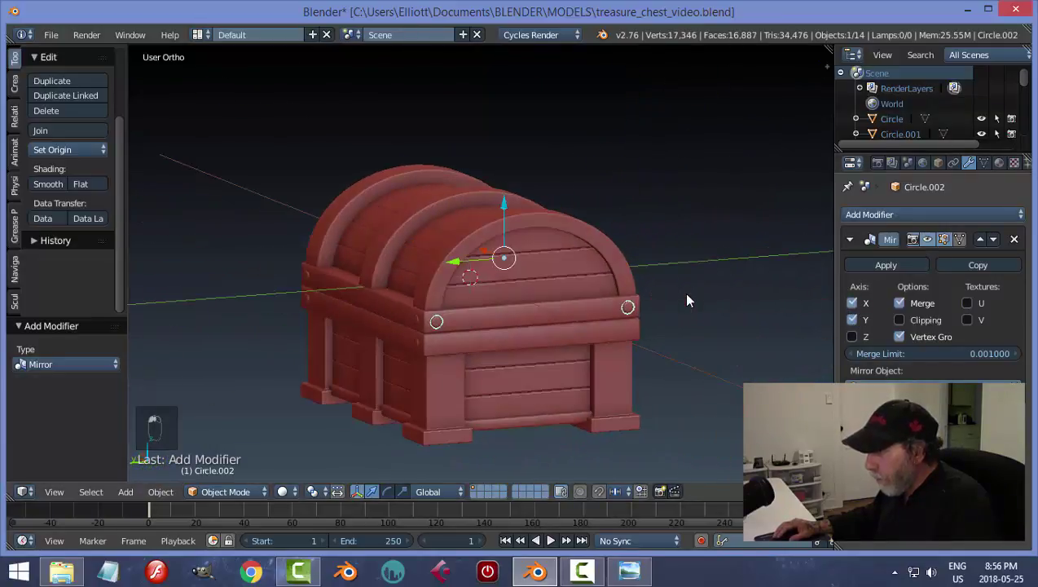
left_click(885, 265)
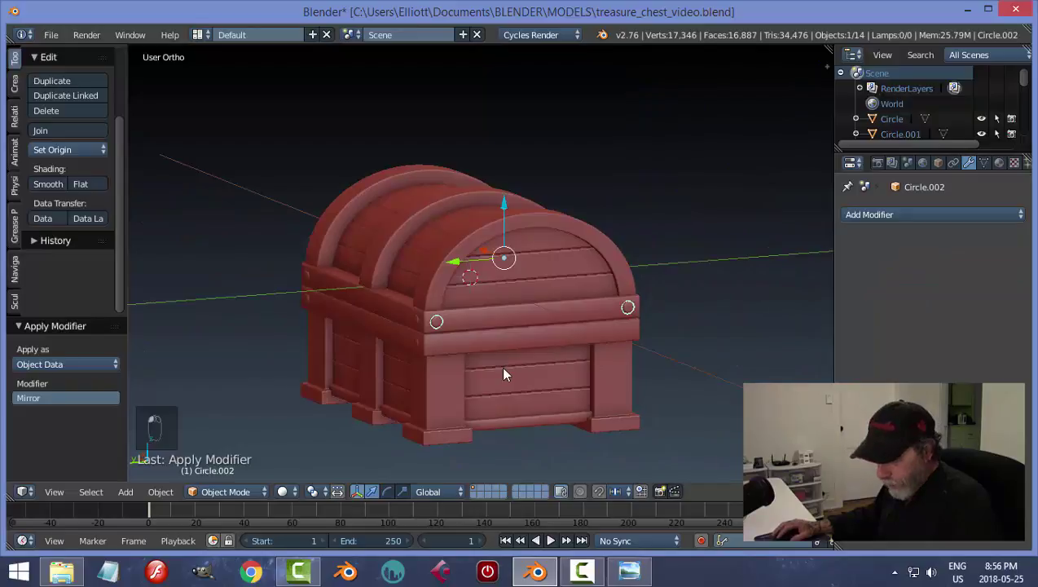
Step: Set the end bolts' origin to their geometry and duplicate them down along Z onto the lower rim band
left_click(55, 150)
left_click(73, 183)
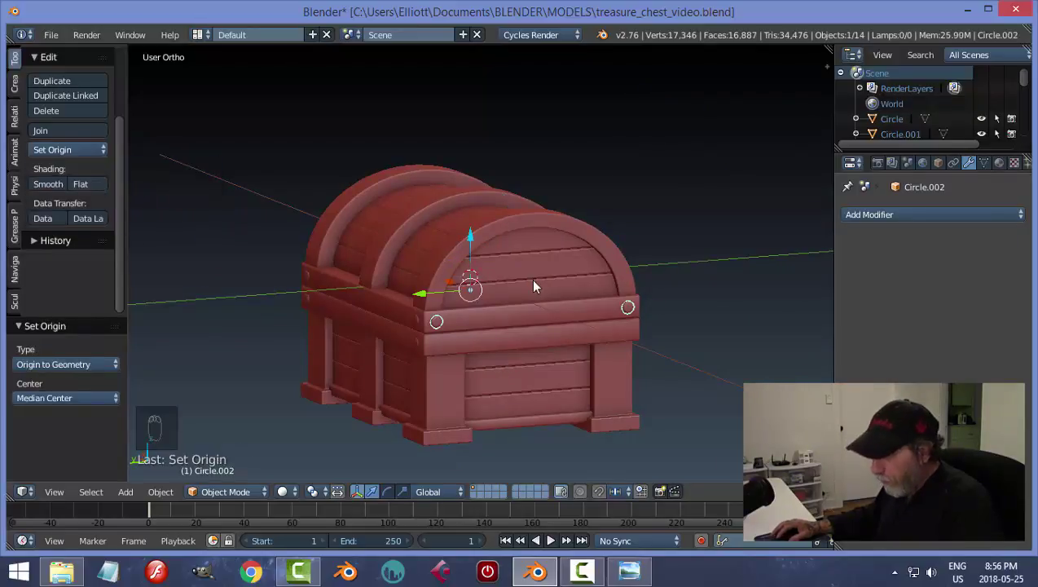
key("shift+d")
key("z")
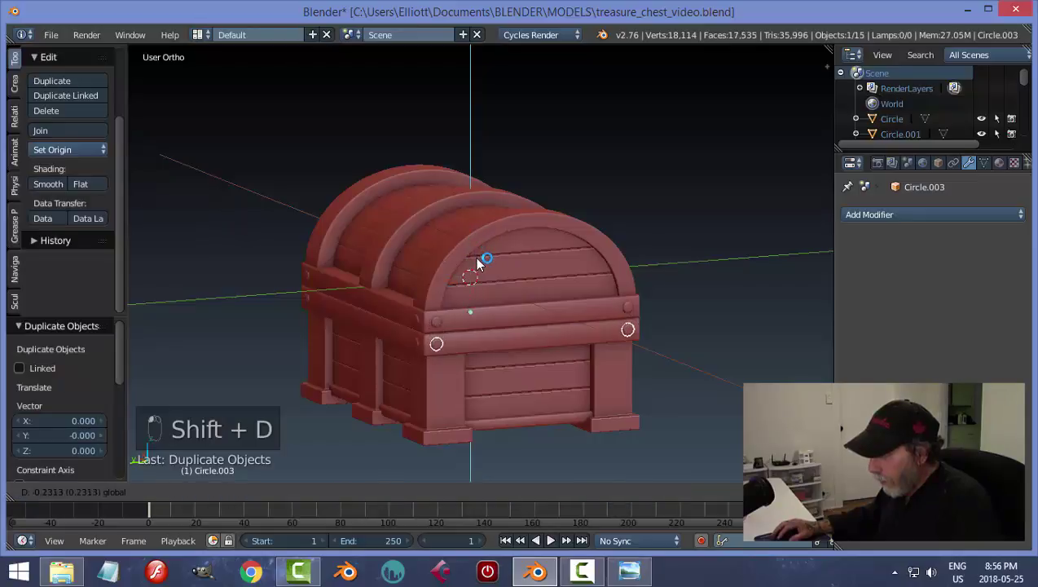
left_click(549, 362)
scroll(580, 388, "up", 3)
key("a")
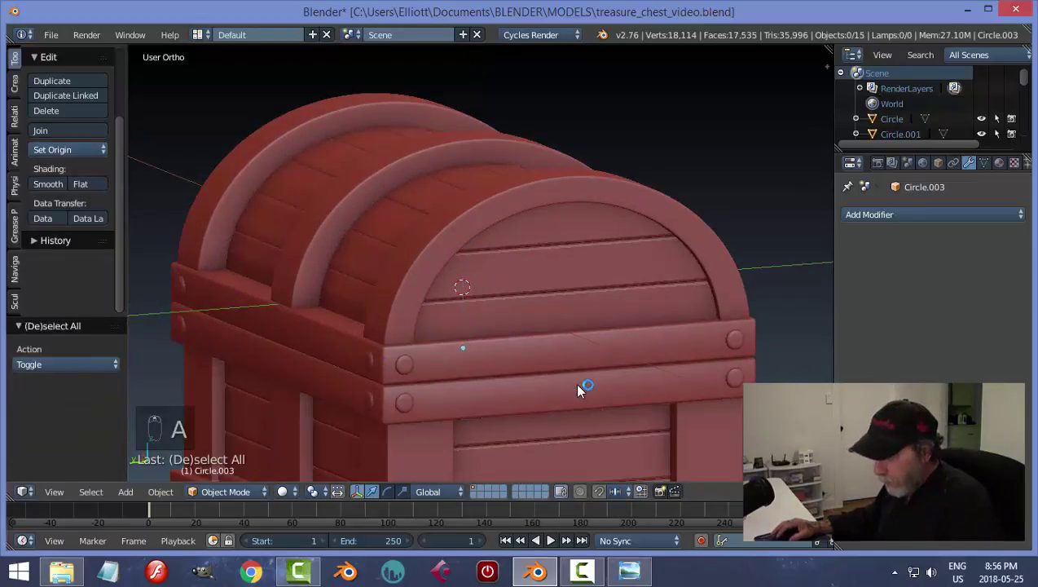
Step: Save the chest file over the existing version
key("ctrl+s")
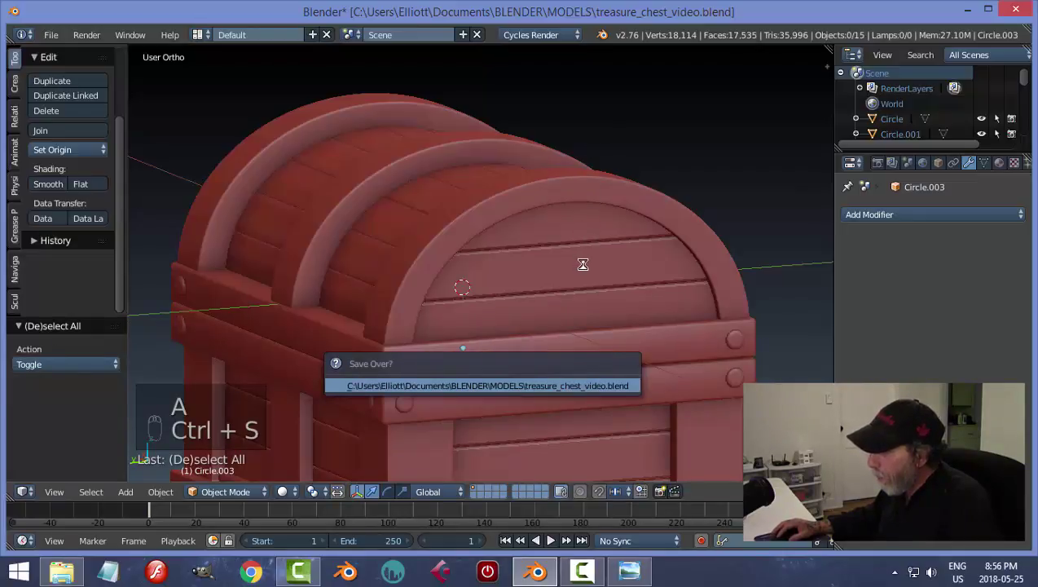
scroll(583, 267, "down", 2)
middle_click_drag(709, 285, 480, 314)
key("ctrl+s")
left_click(665, 283)
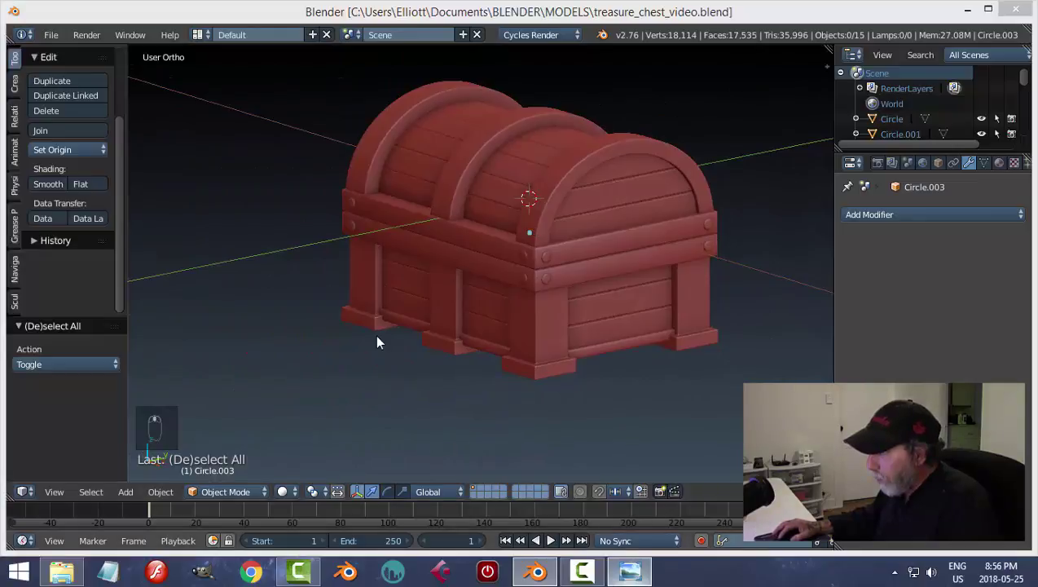
Step: Compare the chest model from angled and front views with the reference image in Windows Photo Viewer
key("alt+Tab")
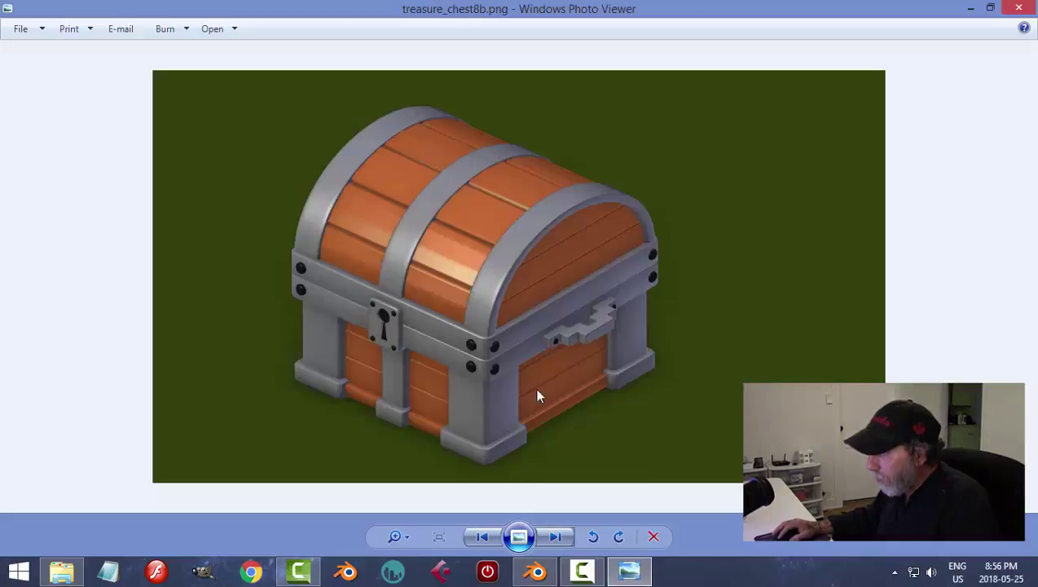
left_click(536, 570)
middle_click_drag(576, 427, 584, 288)
key("ctrl+s")
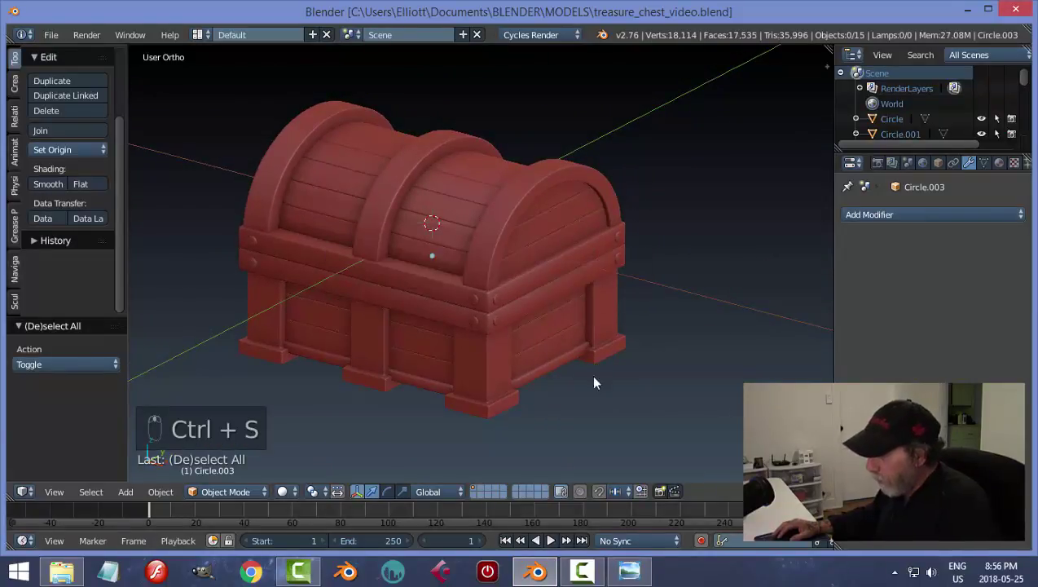
left_click(582, 571)
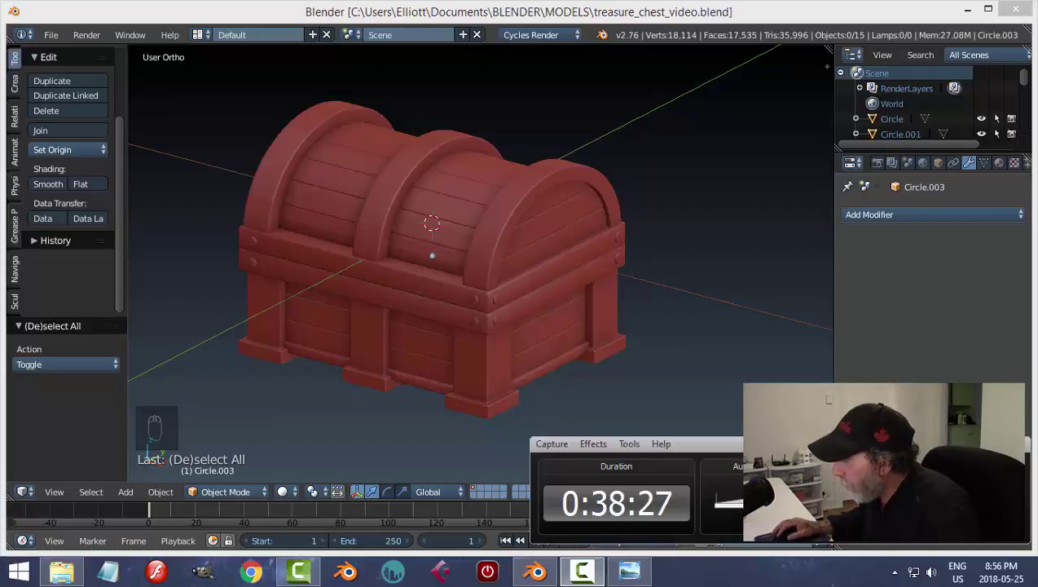
left_click(684, 374)
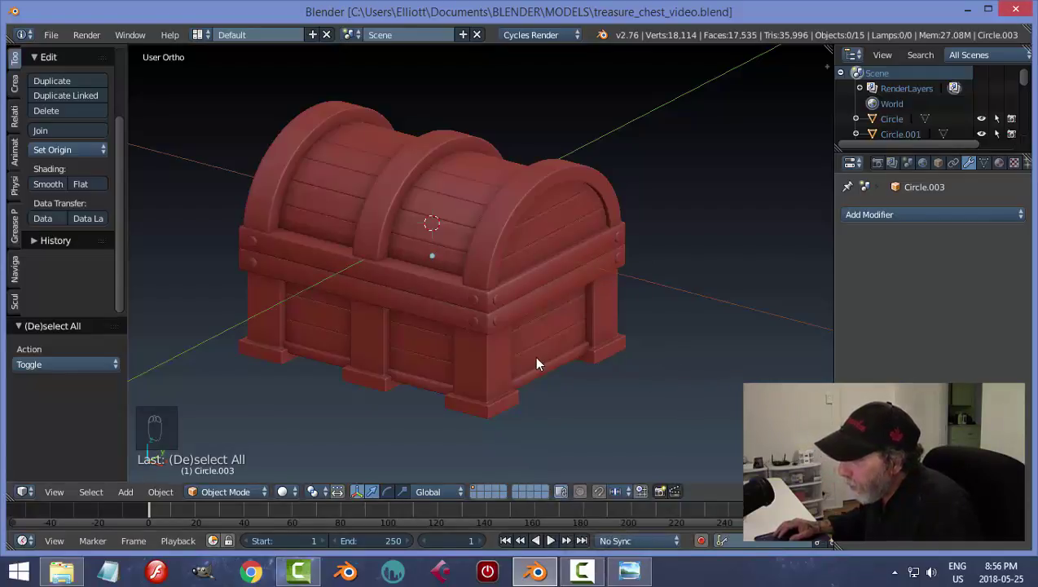
key("KP_1")
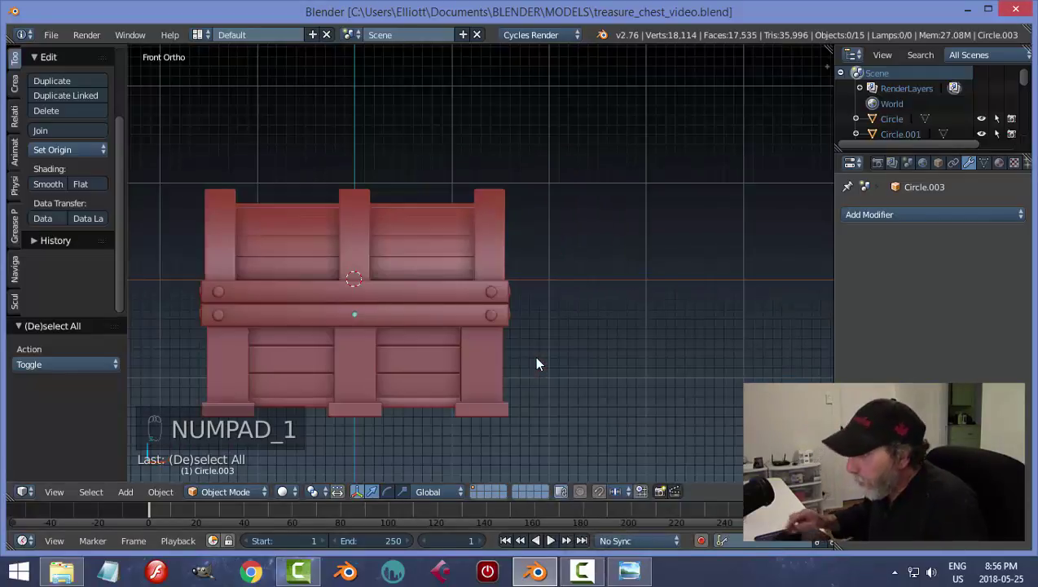
left_click(629, 571)
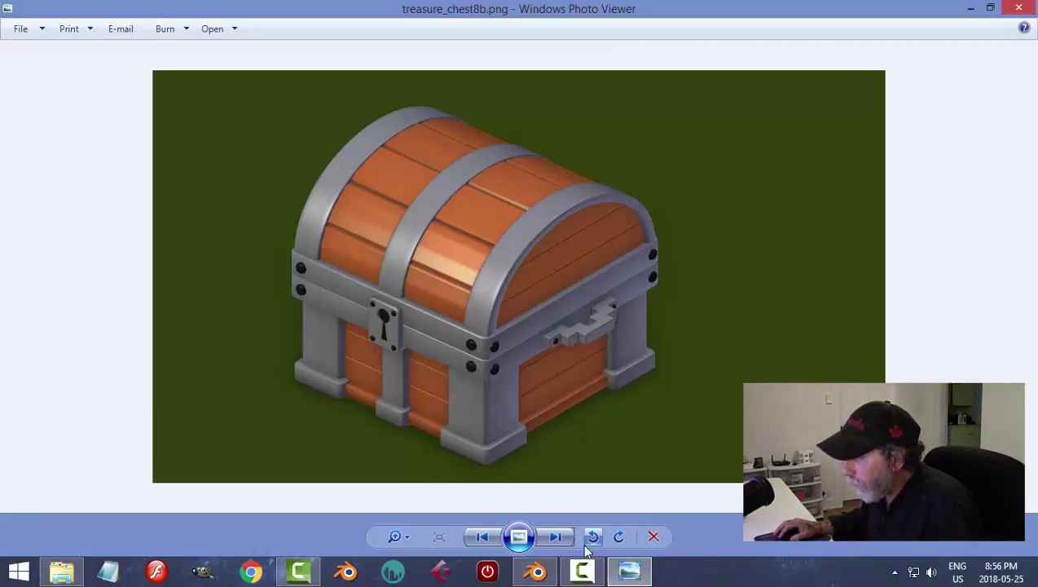
left_click(538, 572)
Step: Snap the 3D cursor to the front face of the upper rim band
scroll(412, 333, "up", 2)
middle_click_drag(414, 301, 445, 346, "shift")
right_click(470, 330)
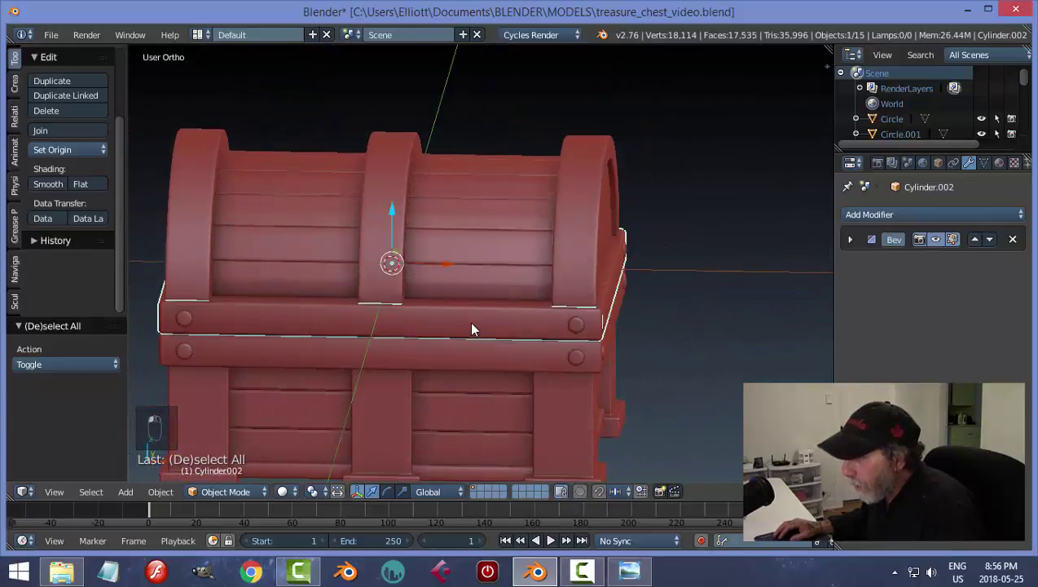
key("Tab")
left_click(564, 323)
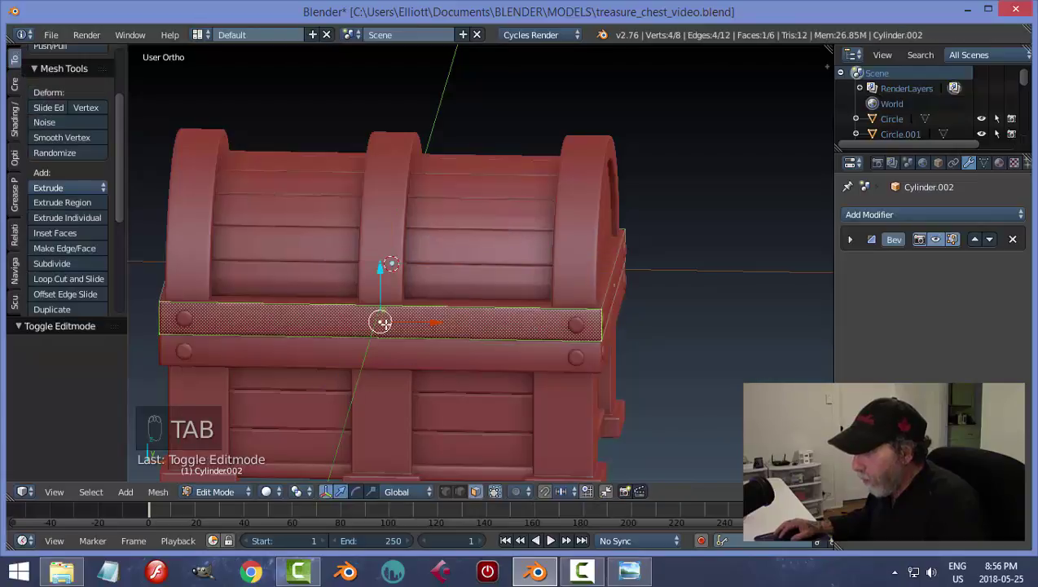
key("shift+s")
left_click(445, 333)
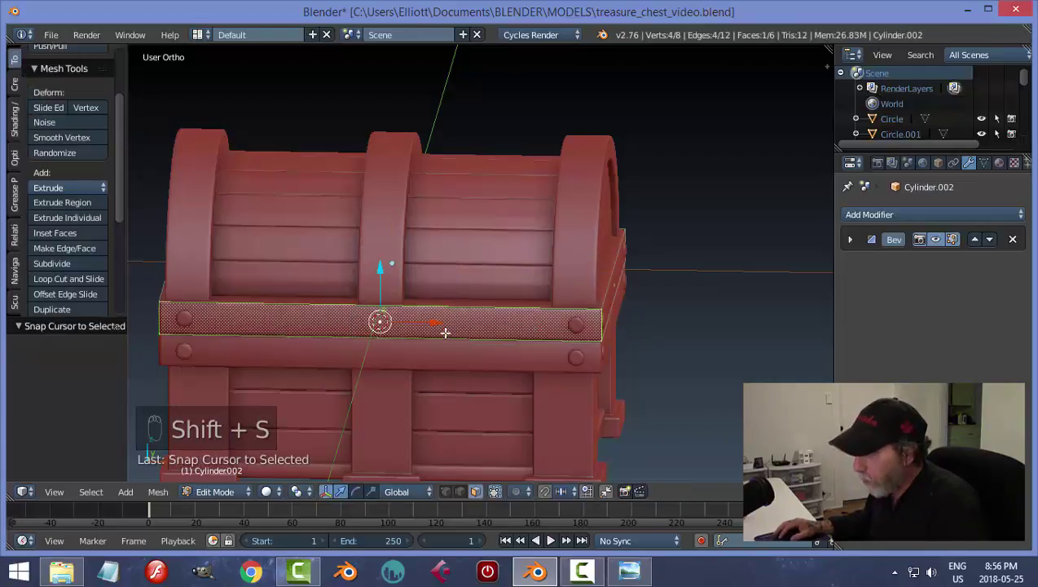
key("a")
key("Tab")
left_click(381, 351)
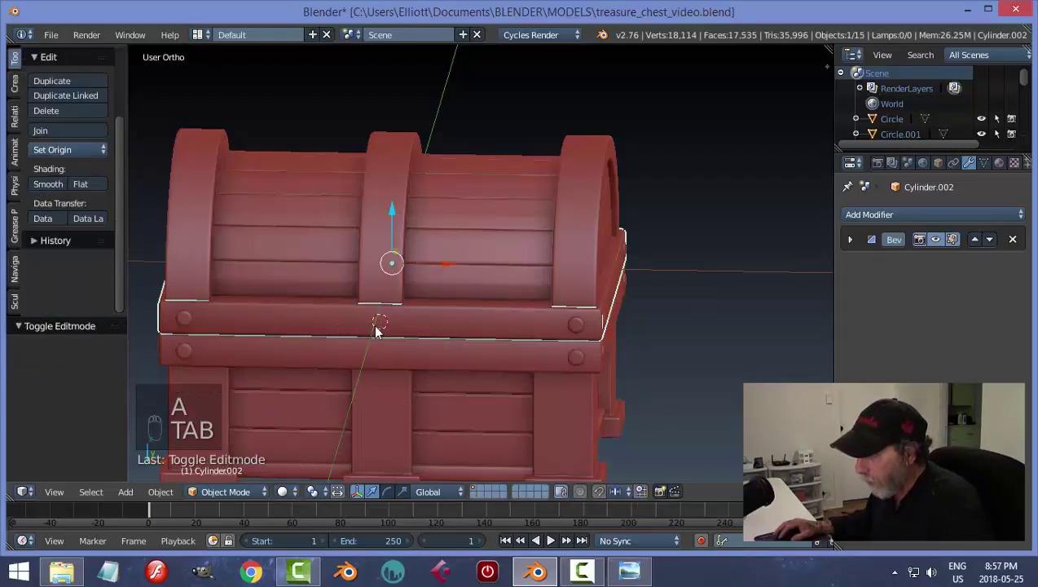
Step: Add a cube at the 3D cursor for the lock plate and scale it to about 0.283
scroll(434, 415, "down", 2)
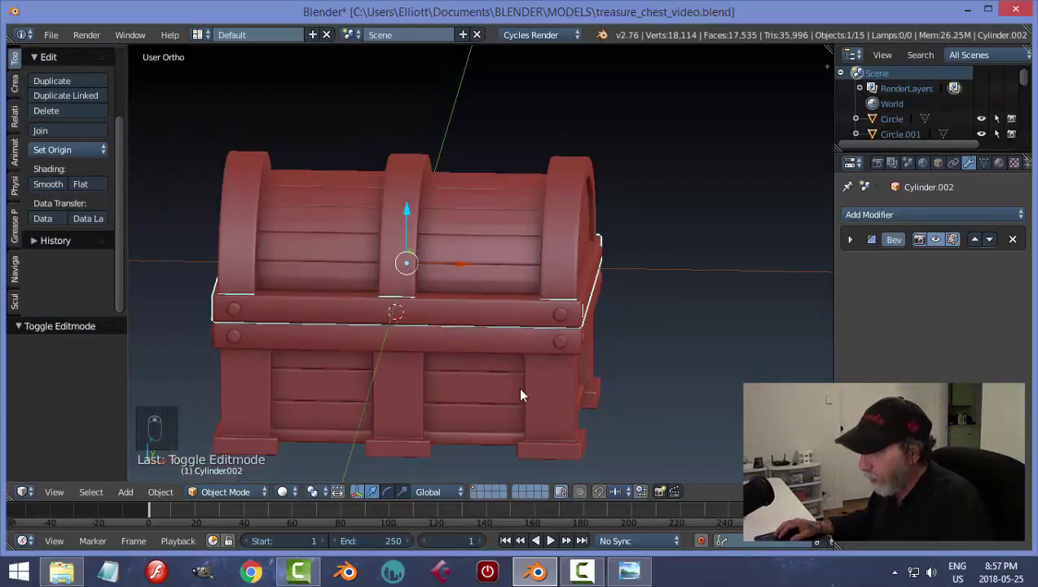
key("shift+a")
mouse_move(510, 316)
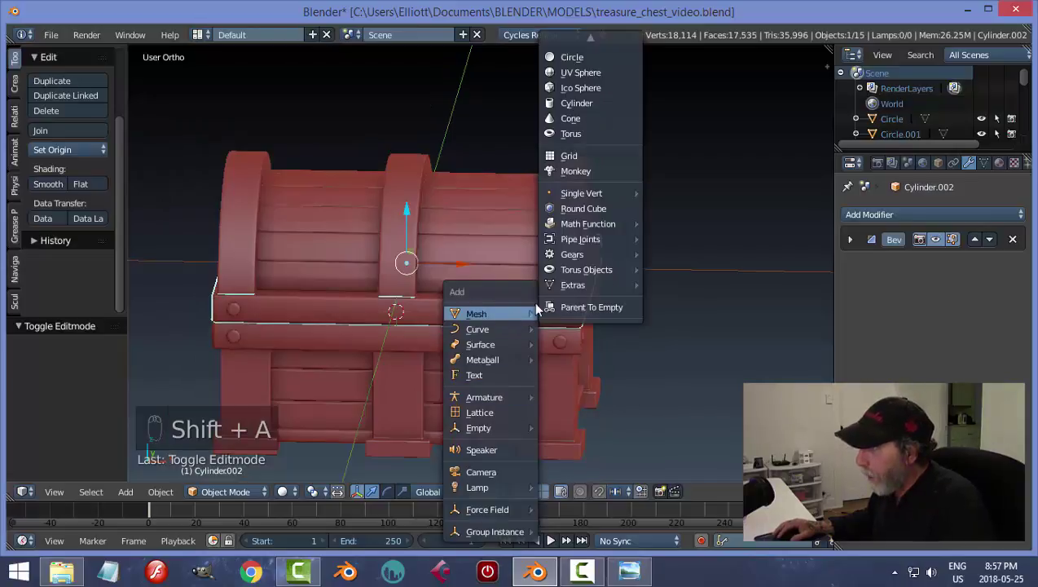
left_click(580, 60)
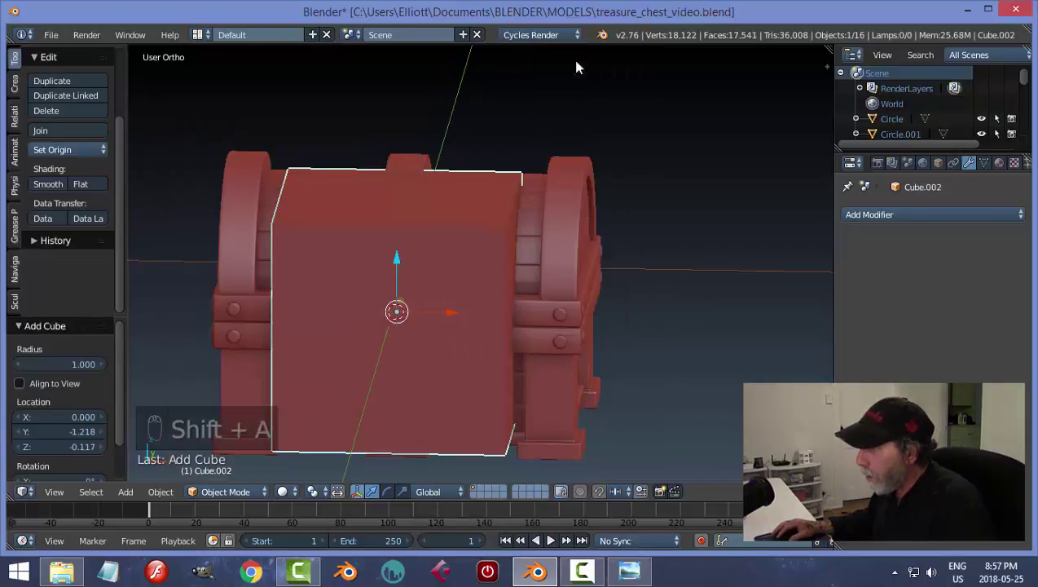
key("s")
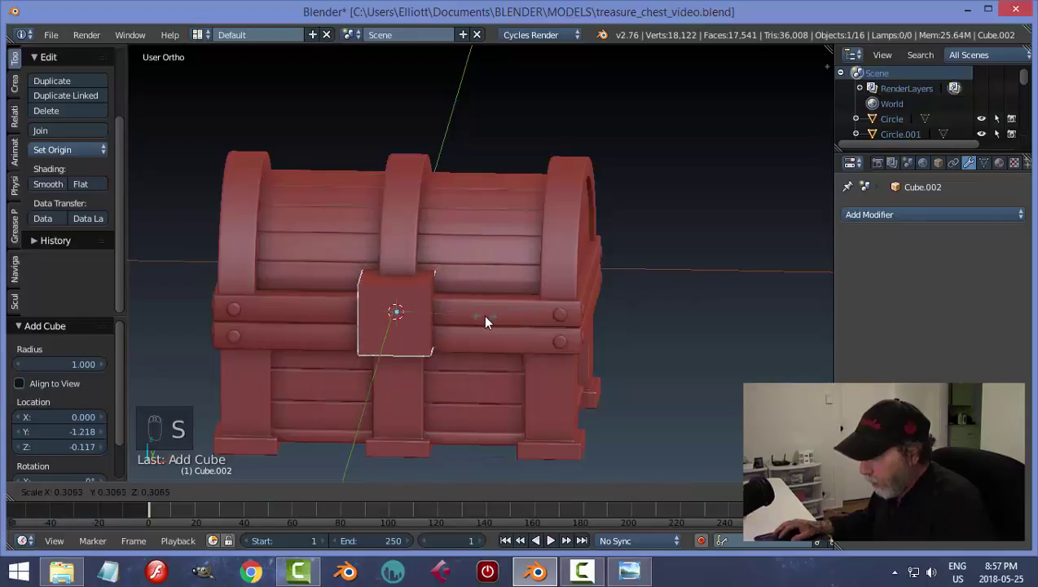
left_click(478, 324)
Step: Flatten the lock plate cube to about 0.465 along Y and lower it about 0.264 along Z
middle_click_drag(514, 316, 475, 310)
key("s")
key("y")
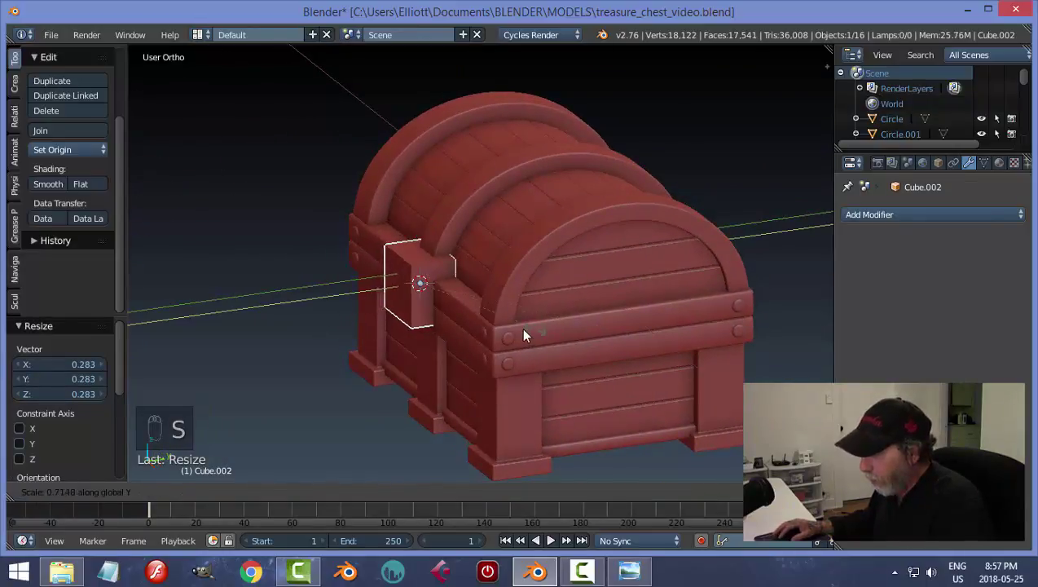
left_click(464, 289)
key("g")
key("z")
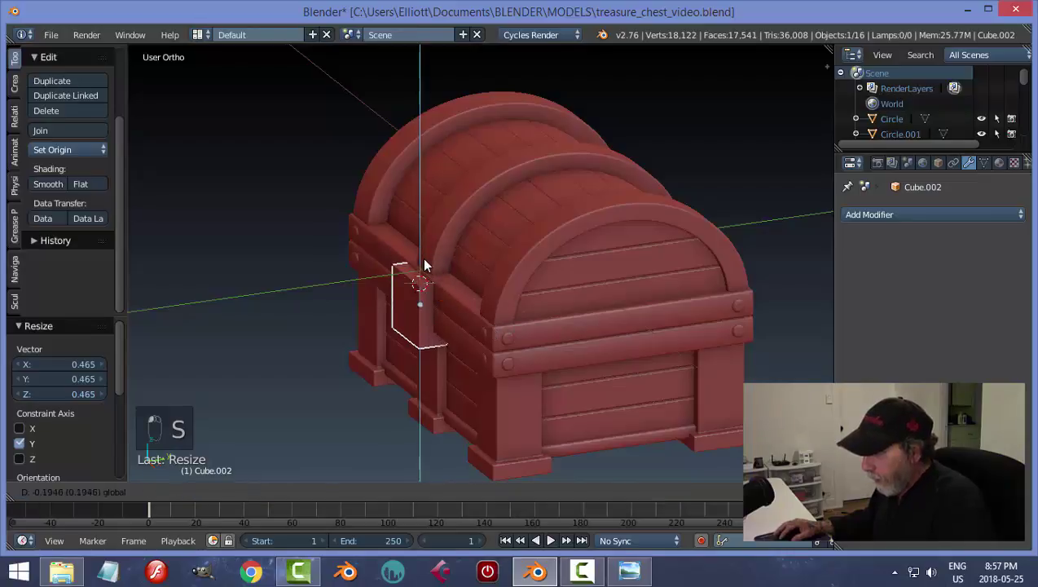
left_click(425, 262)
Step: Narrow the lock plate to about 0.853 along X
middle_click_drag(425, 263, 438, 374)
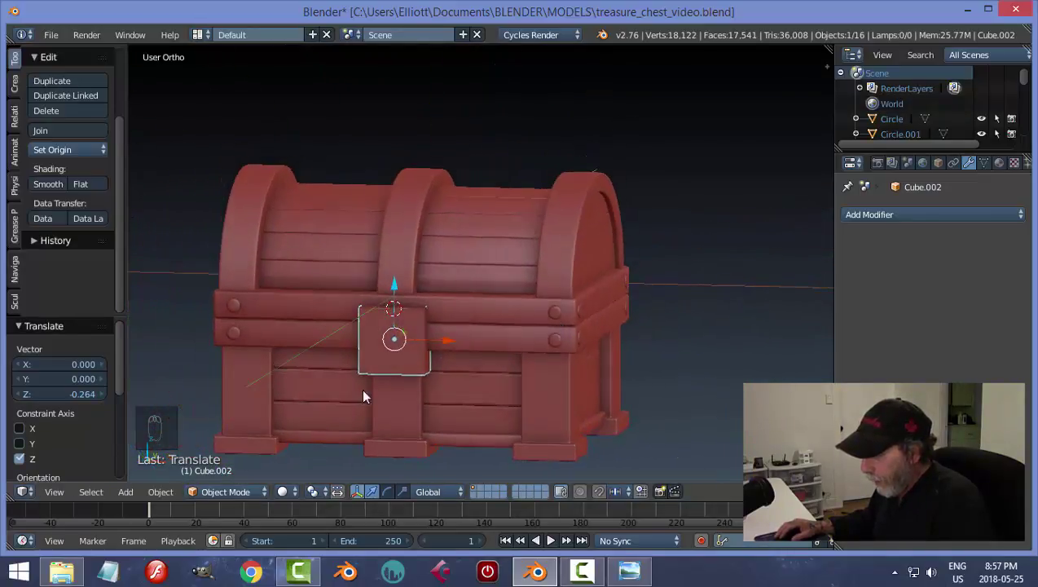
key("s")
key("x")
left_click(522, 398)
Step: Move the lock plate outward about 0.046 along Y, fine-tune its size and Y position, and deselect it
middle_click_drag(514, 398, 575, 346)
mouse_move(520, 374)
middle_mouse_down()
mouse_move(526, 361)
mouse_move(528, 374)
middle_mouse_up()
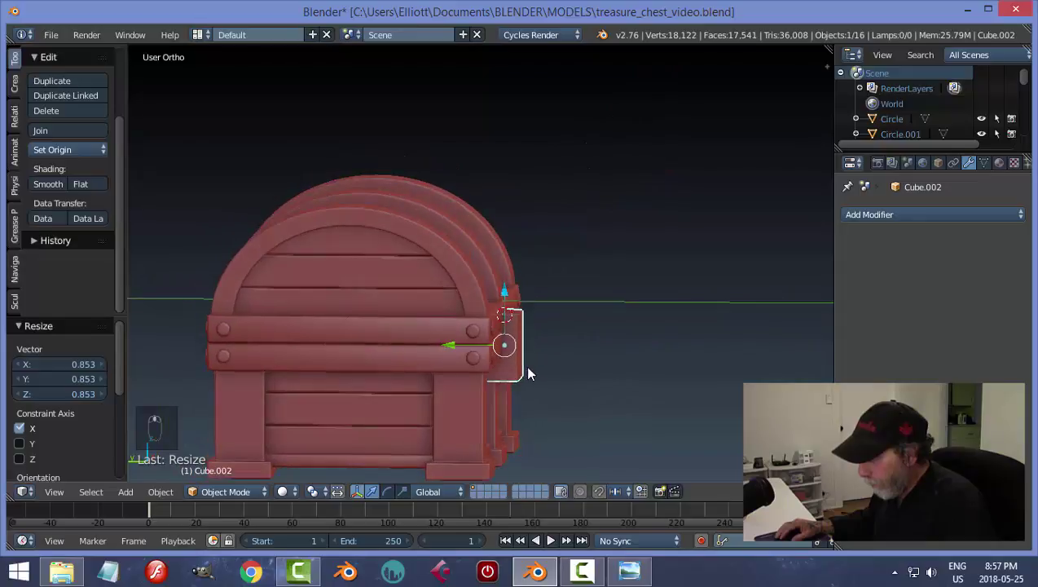
left_click_drag(450, 344, 458, 346)
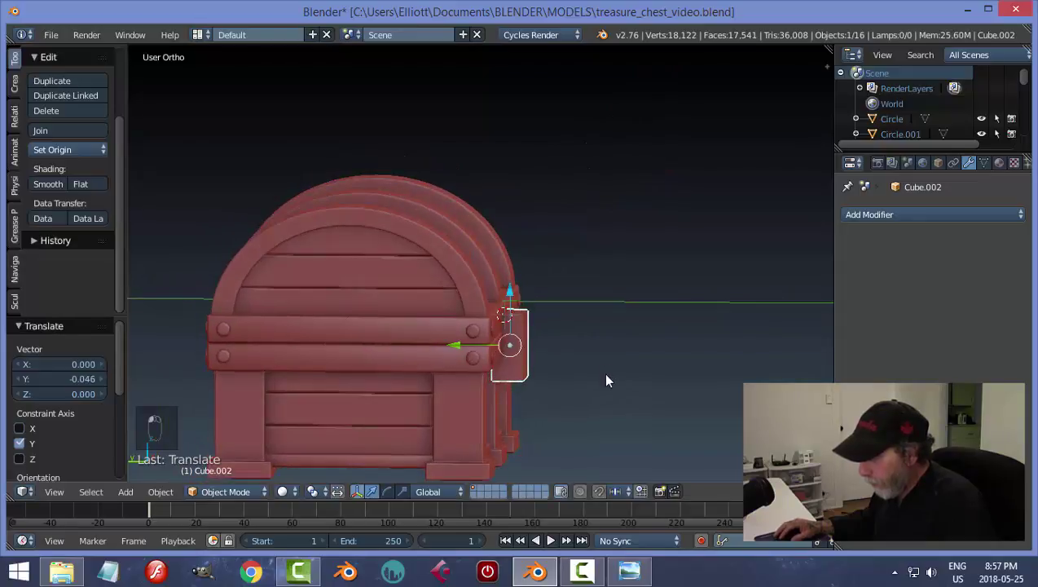
key("s")
left_click(471, 352)
left_click_drag(454, 343, 448, 341)
key("a")
Step: Widen the lock plate slightly along X and reselect it
middle_click_drag(616, 367, 412, 352)
scroll(422, 376, "up", 5)
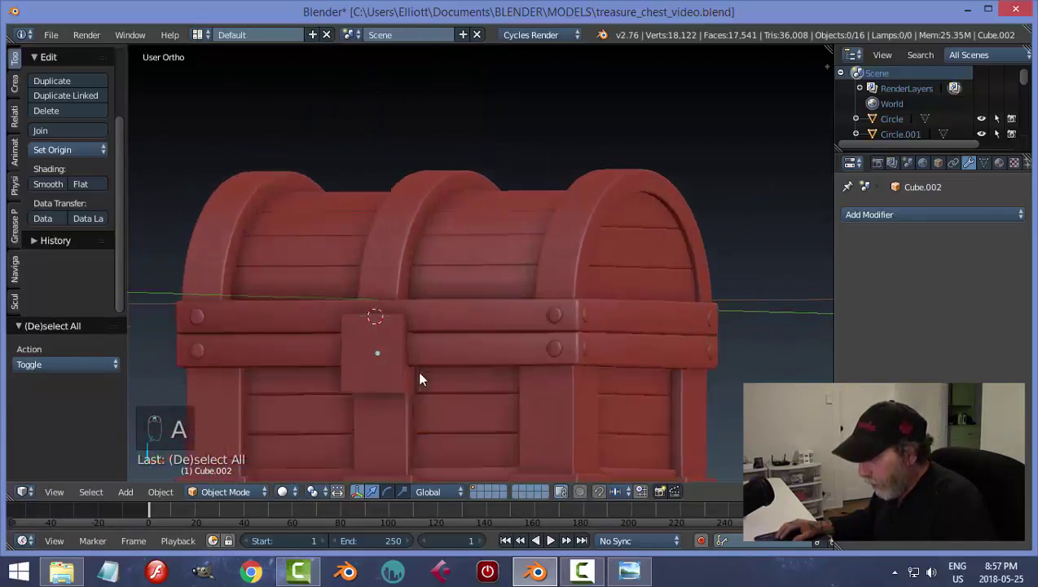
scroll(389, 398, "down", 5)
middle_click_drag(401, 405, 436, 329)
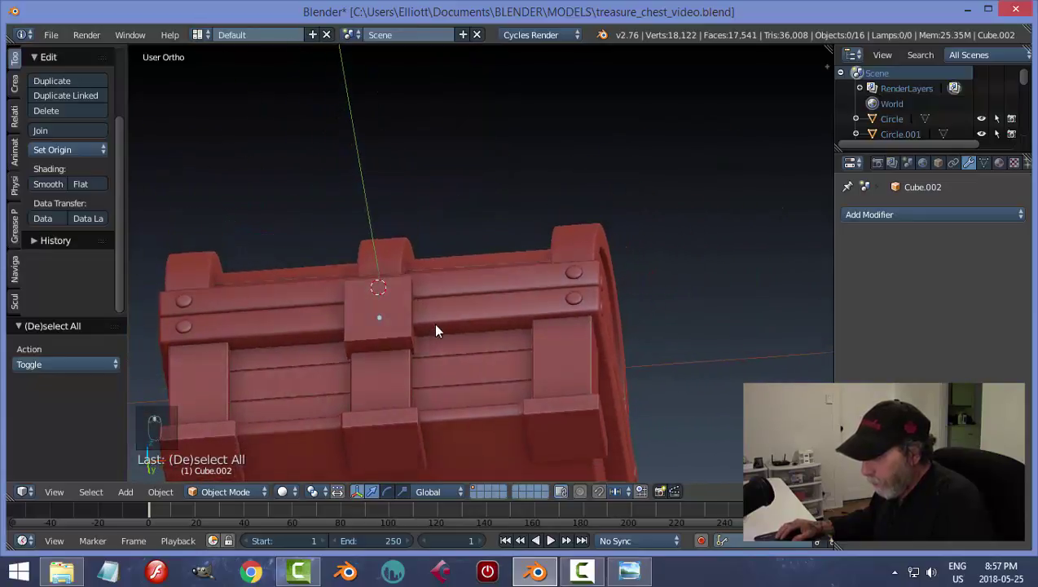
right_click(408, 338)
key("s")
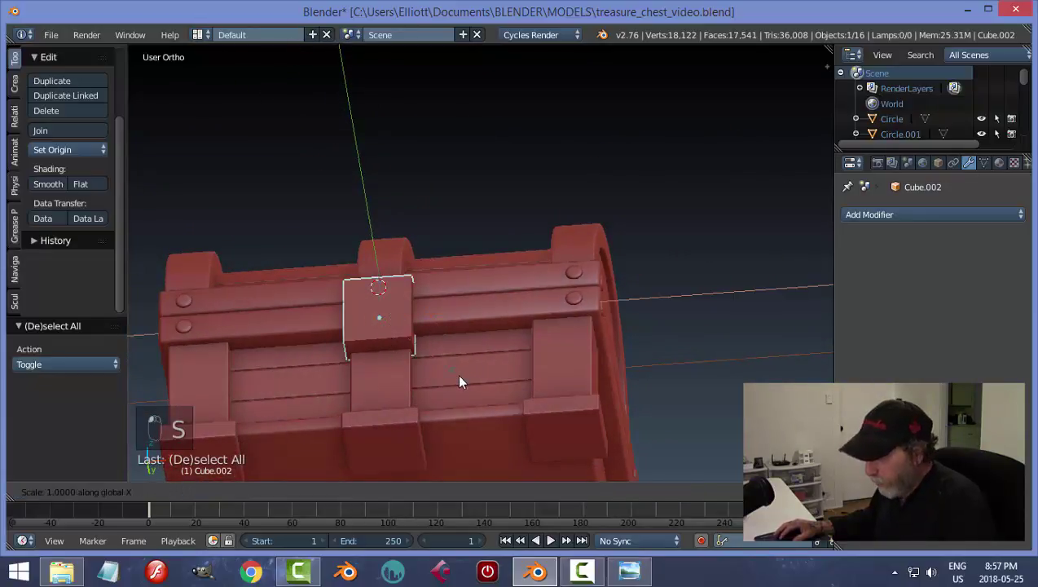
left_click(465, 378)
key("a")
middle_click_drag(501, 372, 424, 398)
scroll(463, 382, "up", 2)
right_click(391, 375)
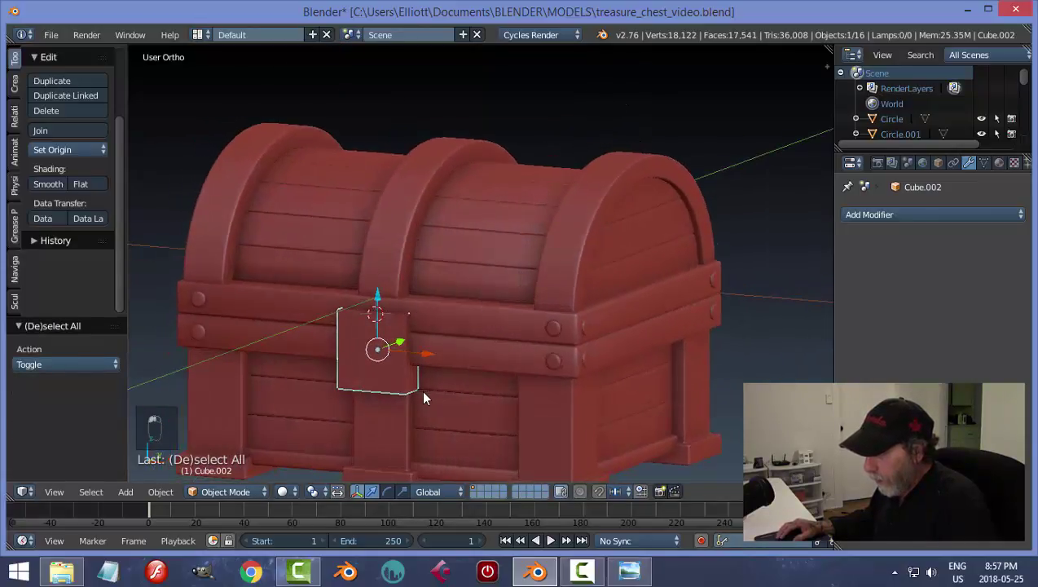
key("s")
key("y")
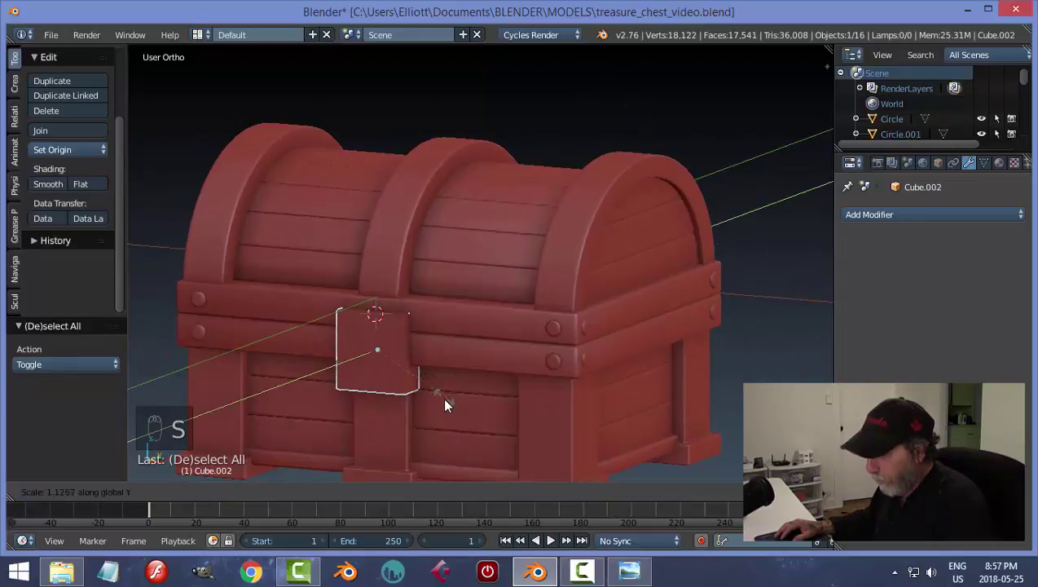
left_click(448, 415)
middle_click_drag(448, 415, 456, 419)
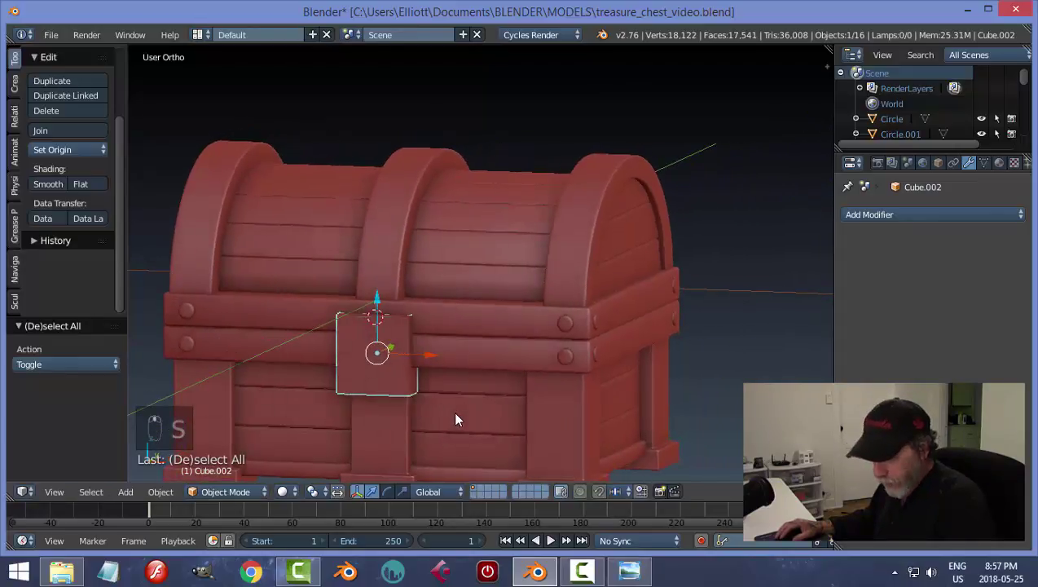
Step: Scale the lock plate by about 1.146 along Z, deselect it and save the file over the existing version
key("s")
key("z")
left_click(454, 431)
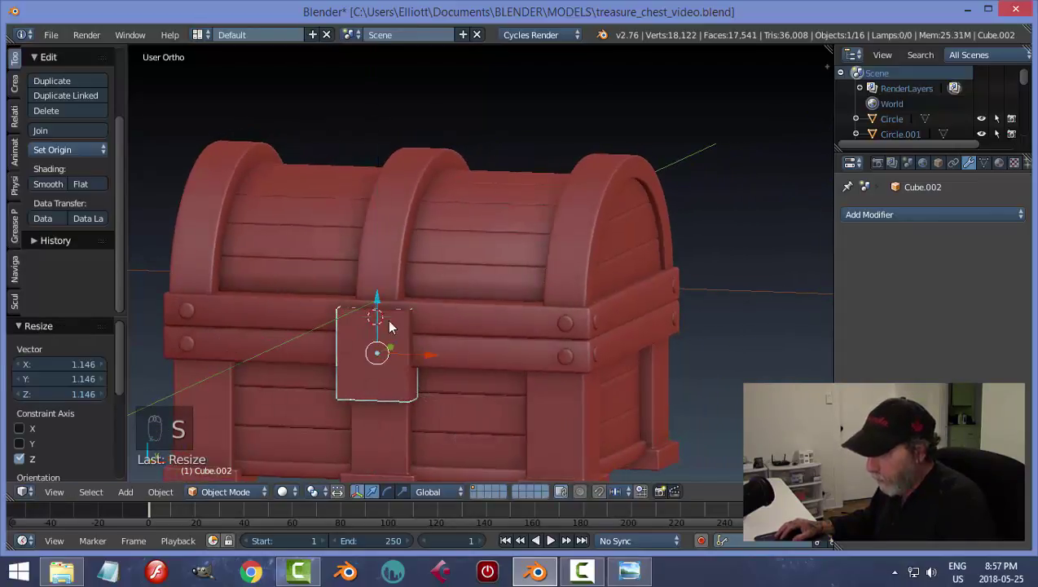
left_click(382, 306)
key("a")
scroll(480, 375, "down", 3)
middle_click_drag(475, 380, 564, 388)
key("ctrl+s")
left_click(469, 379)
Step: Apply the lock plate's rotation and scale
right_click(438, 336)
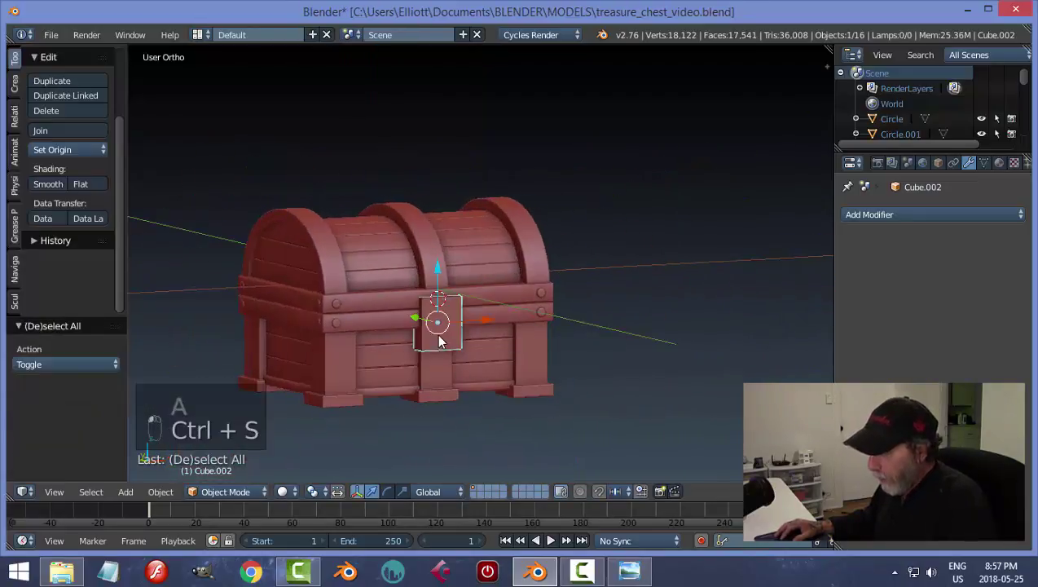
key("ctrl+a")
left_click(539, 358)
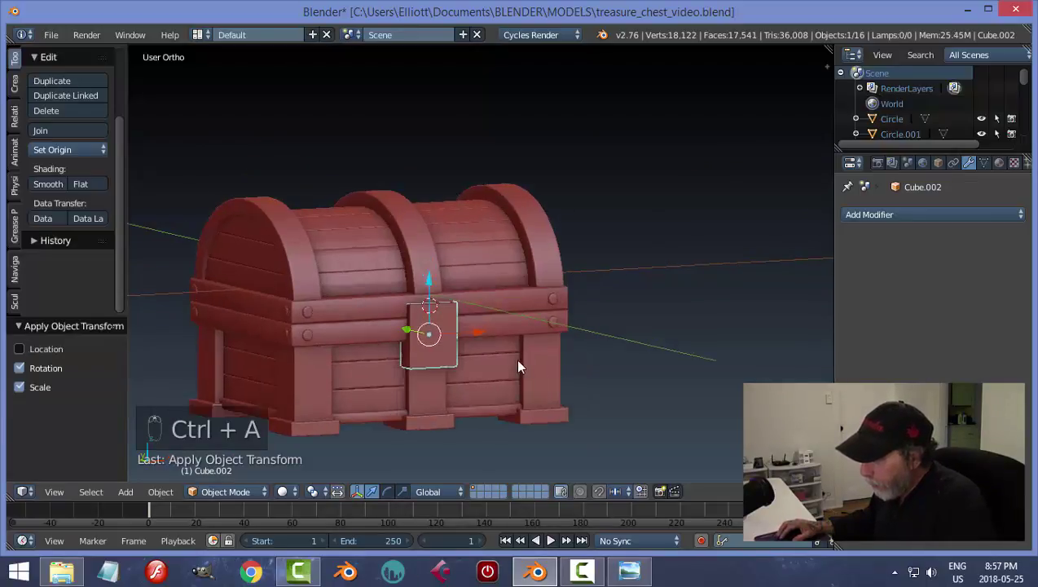
scroll(530, 365, "up", 3)
middle_click_drag(548, 368, 573, 354)
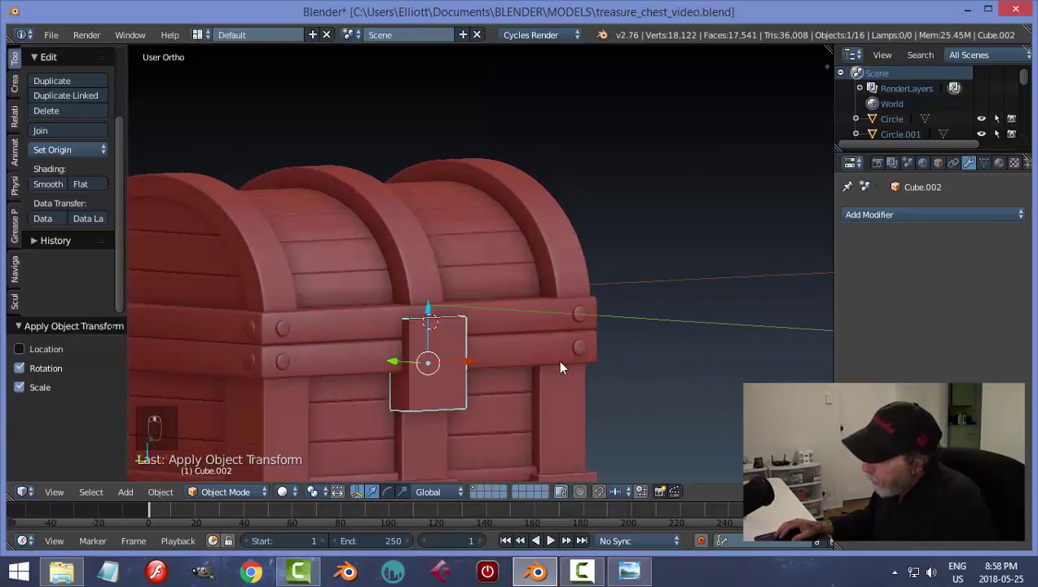
Step: Try a Bevel modifier with width 0.0350 and 2 segments on the lock plate, and remove it
left_click(871, 214)
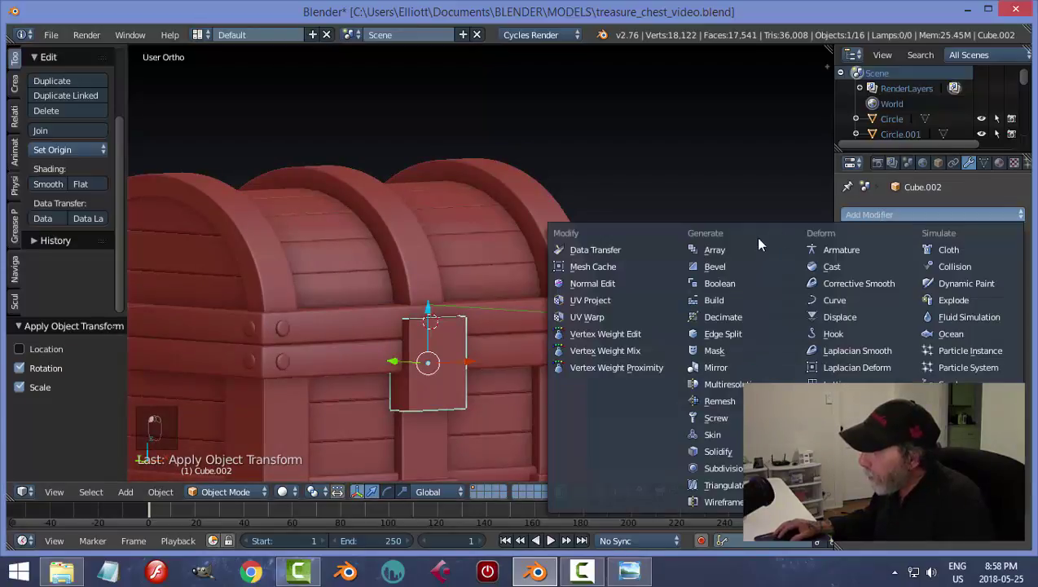
left_click(736, 266)
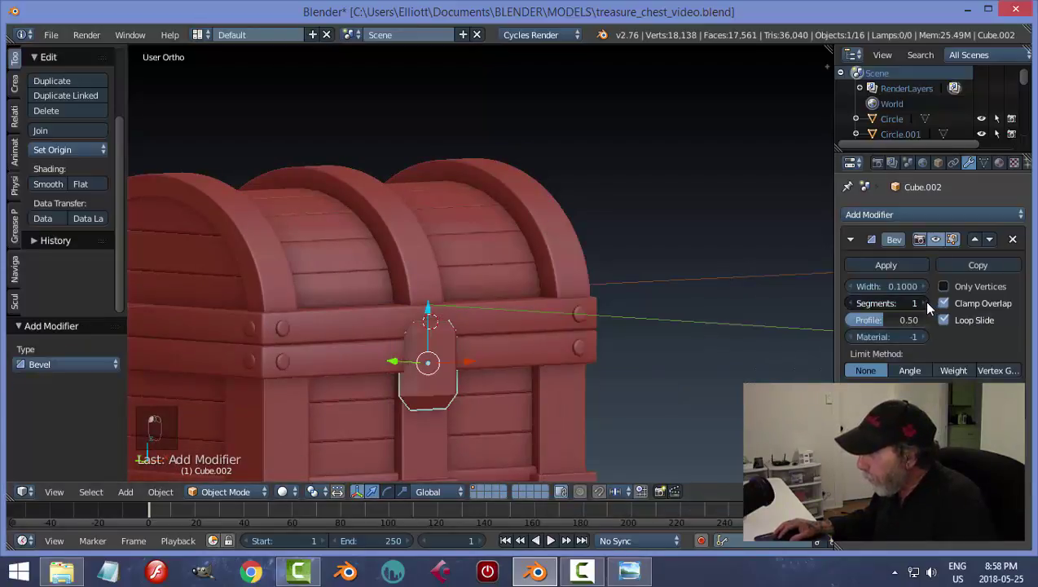
left_click_drag(910, 291, 867, 291)
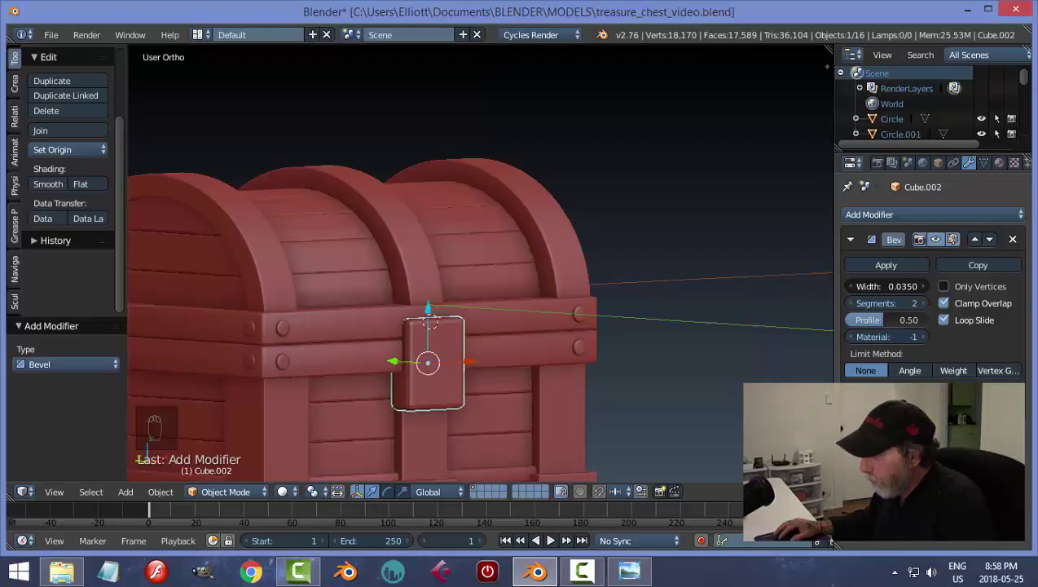
left_click(1013, 239)
Step: Open the lock plate's mesh for editing and view it from below
scroll(534, 400, "up", 2)
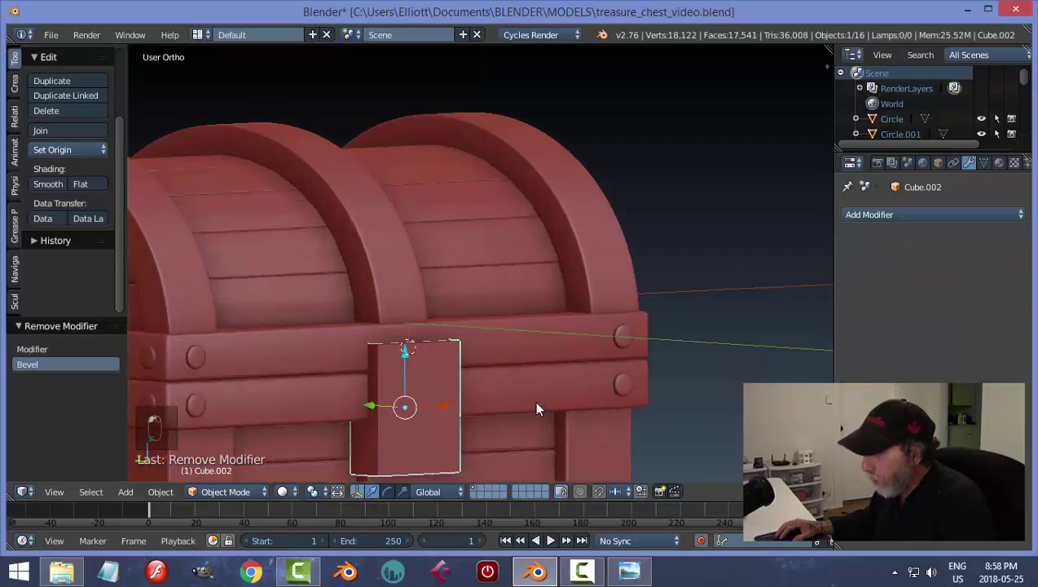
key("Tab")
left_click(673, 410)
middle_click_drag(514, 375, 559, 351)
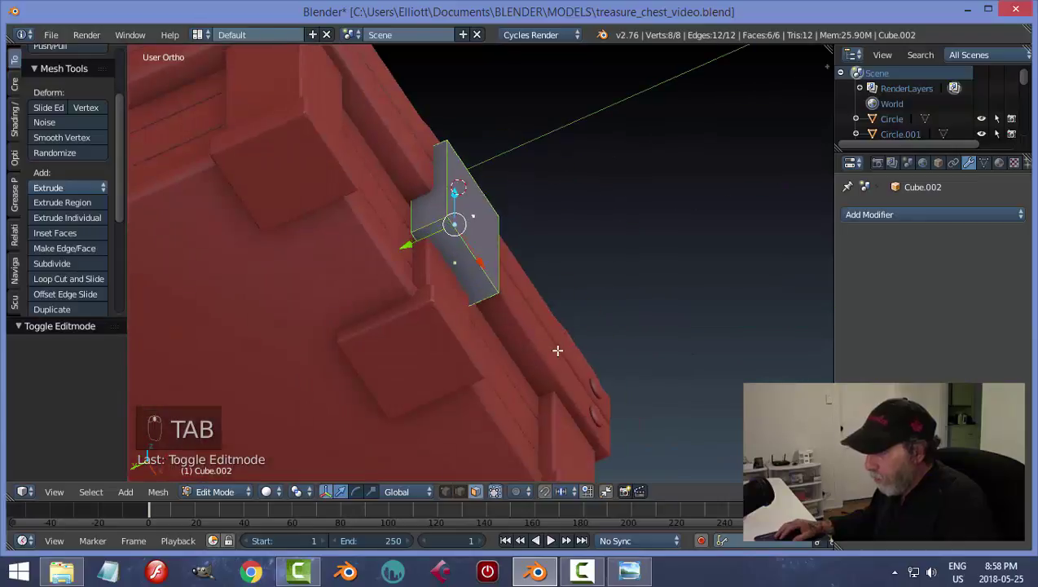
Step: Select the lock plate's four corner edges and round them with a multi-segment bevel
key("a")
key("a")
key("ctrl+Tab")
left_click(502, 337)
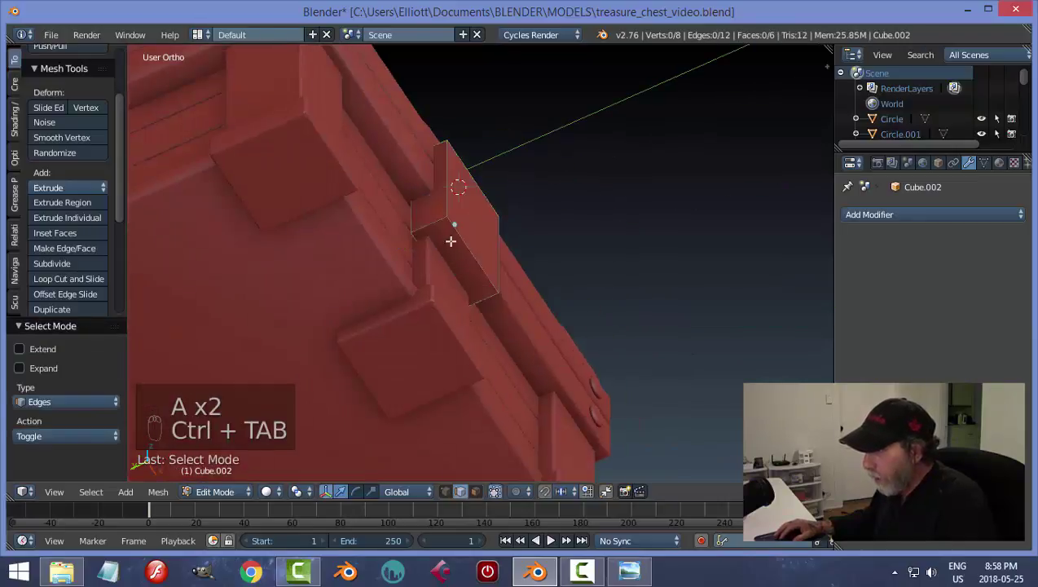
left_click(439, 222)
left_click(487, 295, "shift")
middle_click_drag(577, 287, 395, 400)
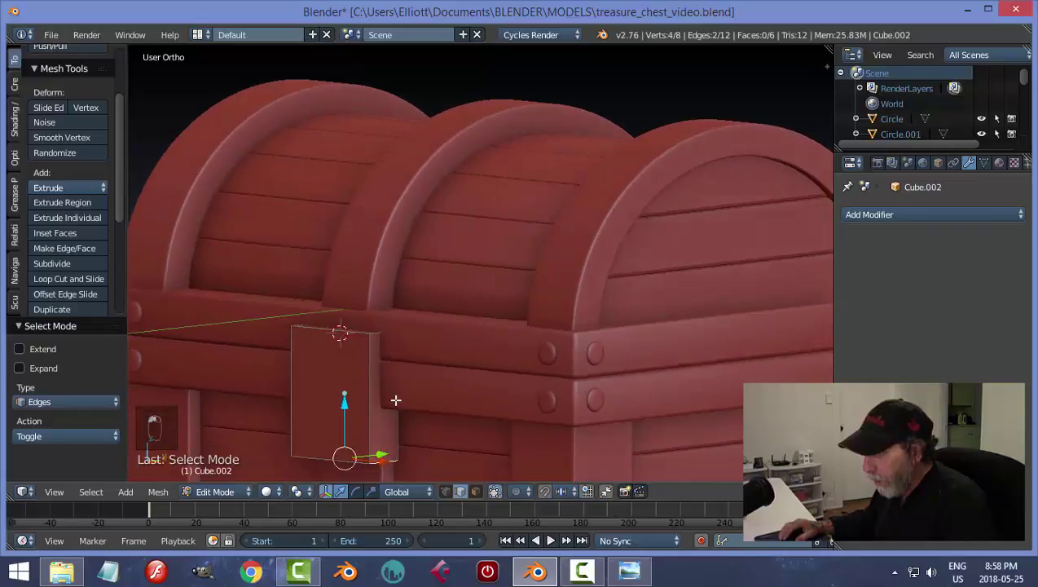
left_click(379, 333, "shift")
middle_click_drag(380, 334, 400, 336)
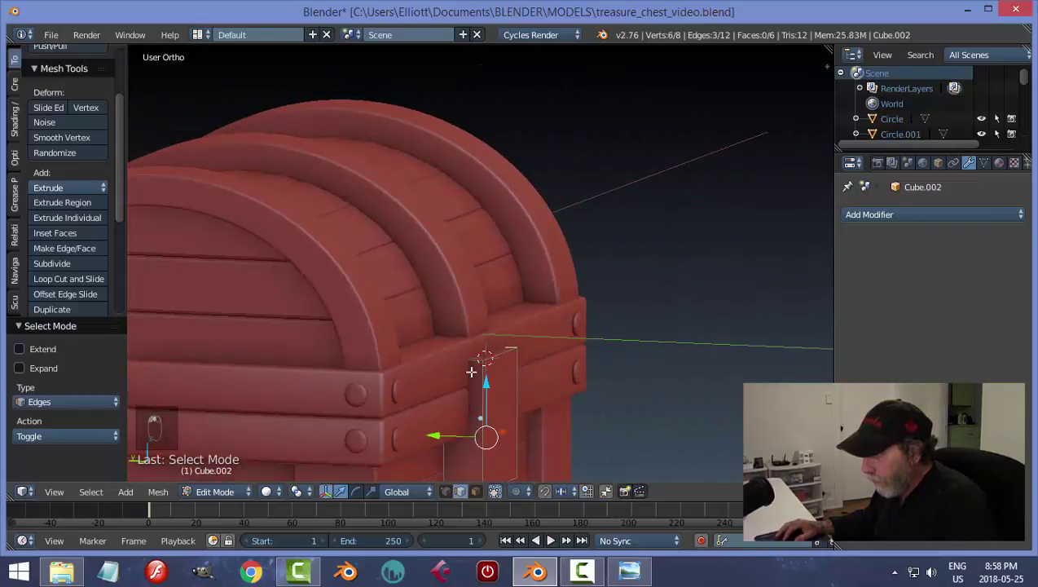
right_click(474, 359, "shift")
middle_click_drag(590, 379, 557, 305)
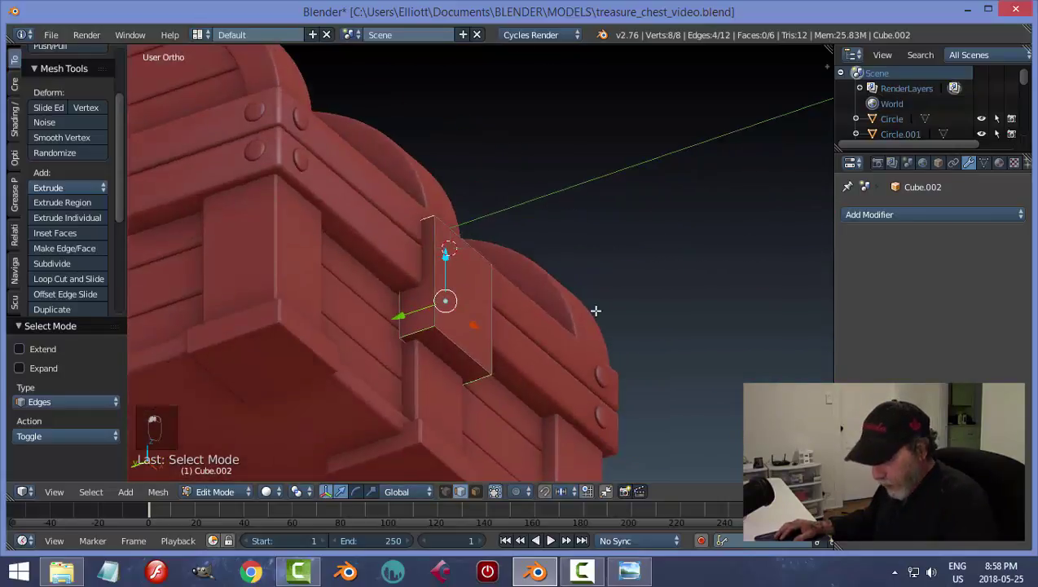
key("ctrl+b")
scroll(642, 330, "up", 3)
left_click(643, 330)
Step: Bevel the edge loop around the lock plate's front face by about 0.023 with 3 segments, and return to Object Mode
key("a")
middle_click_drag(656, 334, 542, 299)
right_click(374, 363)
key("ctrl+b")
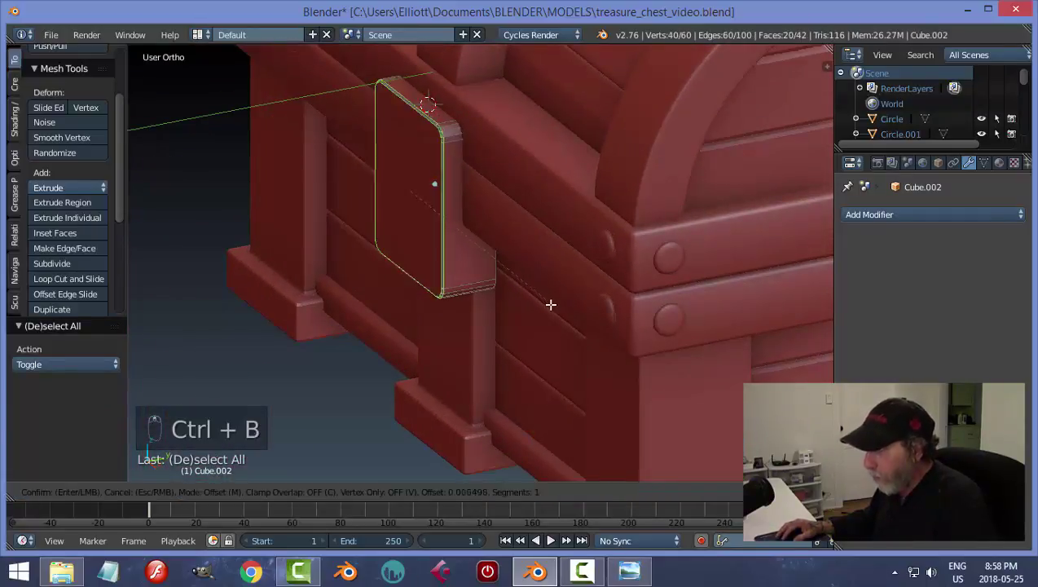
left_click(551, 304)
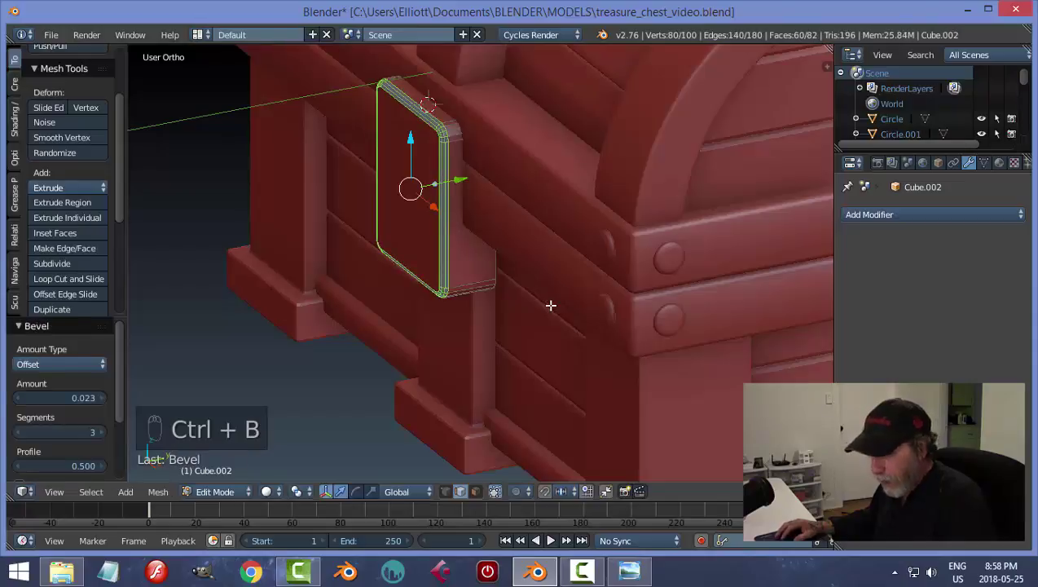
key("a")
key("Tab")
key("a")
middle_click_drag(504, 297, 620, 306)
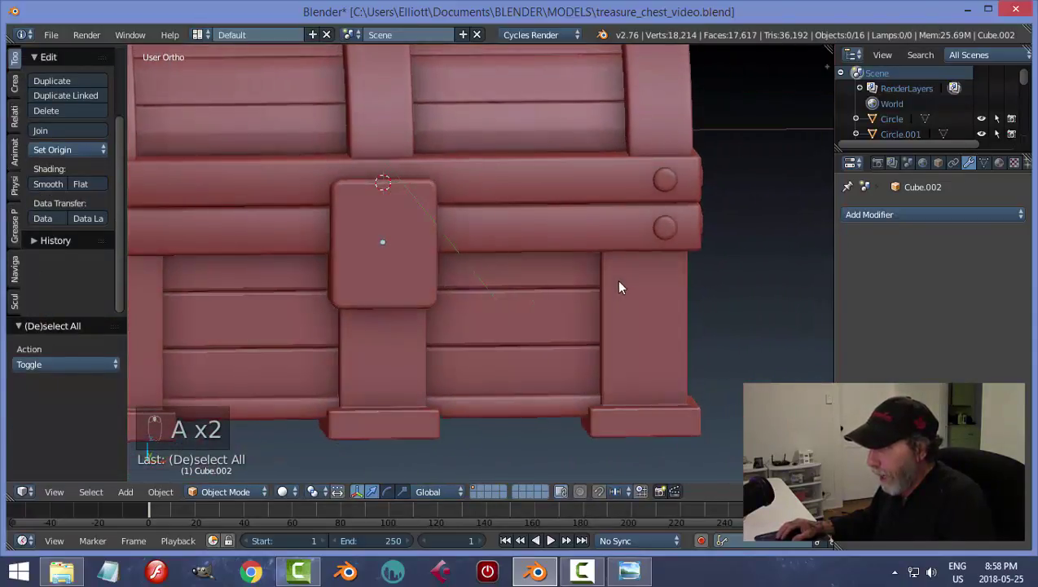
Step: Save the treasure chest file over the existing version
scroll(577, 308, "down", 4)
middle_click_drag(517, 292, 488, 291)
key("ctrl+s")
left_click(487, 291)
Step: Snap the 3D cursor to the lock plate
scroll(469, 293, "up", 2)
right_click(422, 272)
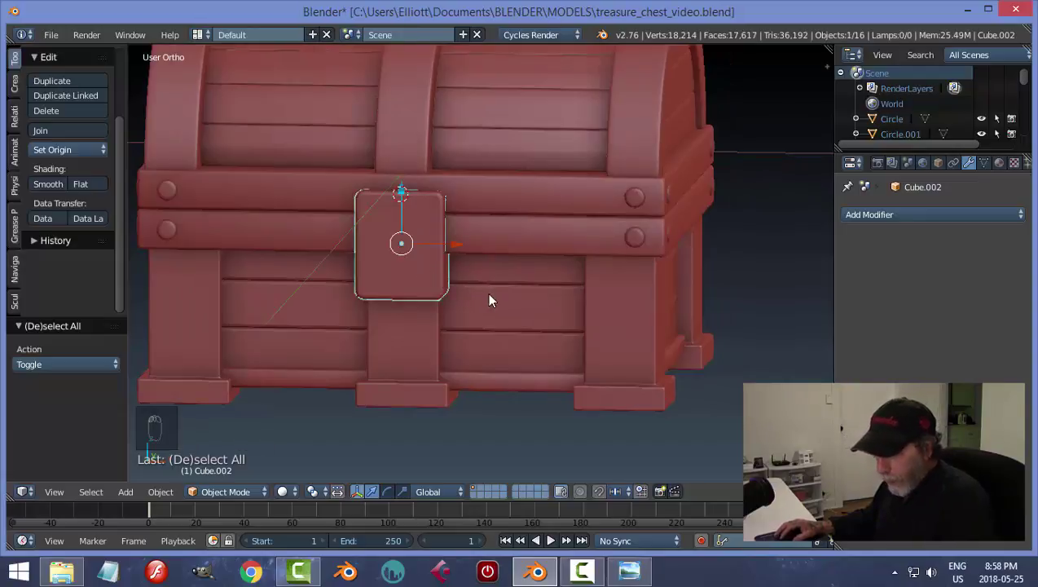
key("shift+s")
left_click(489, 298)
scroll(520, 295, "down", 1)
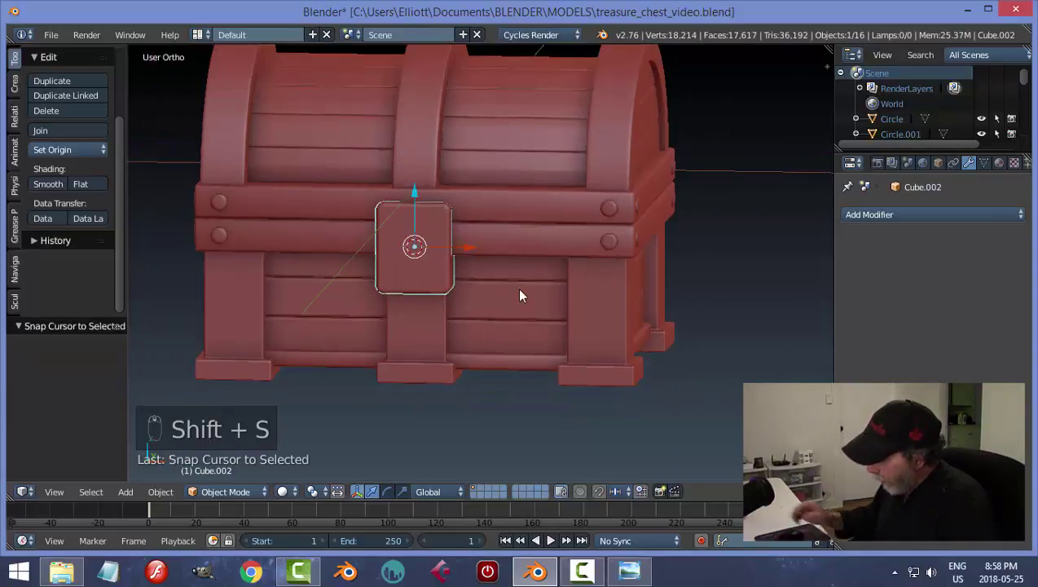
Step: In front view, add a mesh circle at the 3D cursor, rotated 90° about X and scaled to about 0.127
key("KP_1")
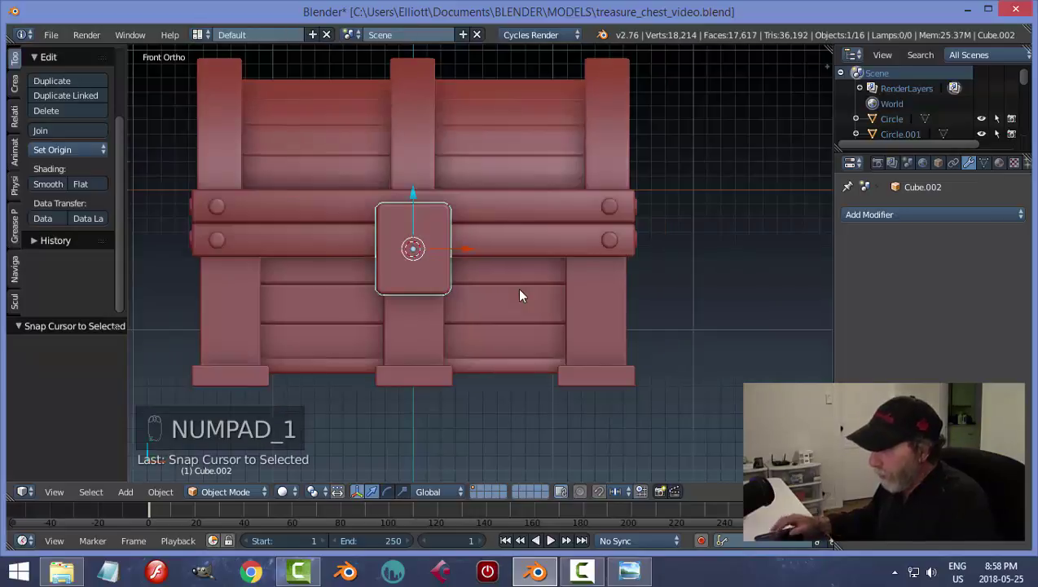
middle_click_drag(538, 270, 549, 274, "shift")
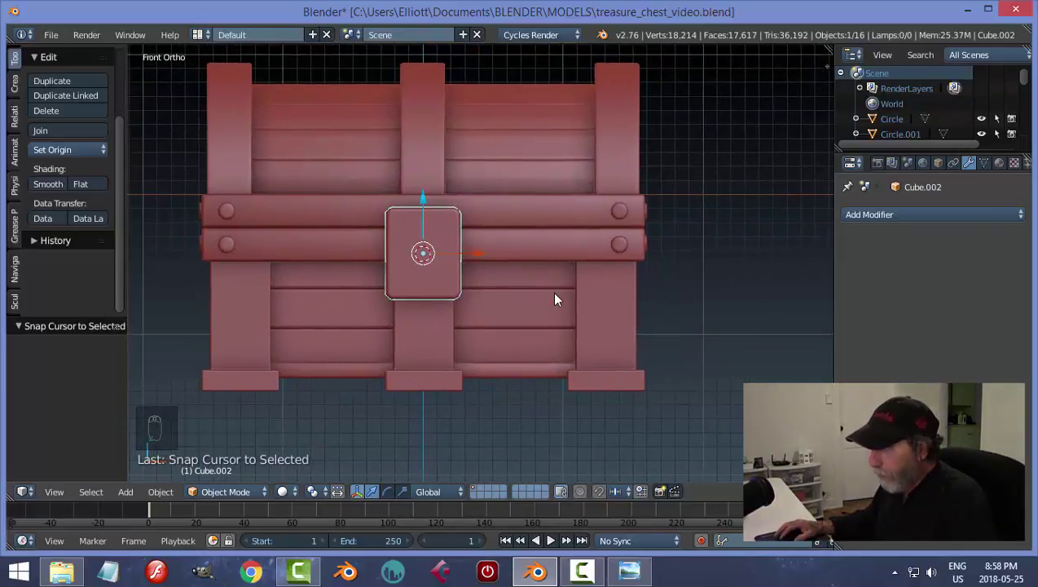
key("a")
mouse_move(558, 271)
middle_mouse_down()
mouse_move(415, 324)
mouse_move(498, 300)
mouse_move(490, 320)
mouse_move(505, 302)
mouse_move(455, 247)
mouse_move(521, 236)
mouse_move(558, 259)
middle_mouse_up()
key("KP_1")
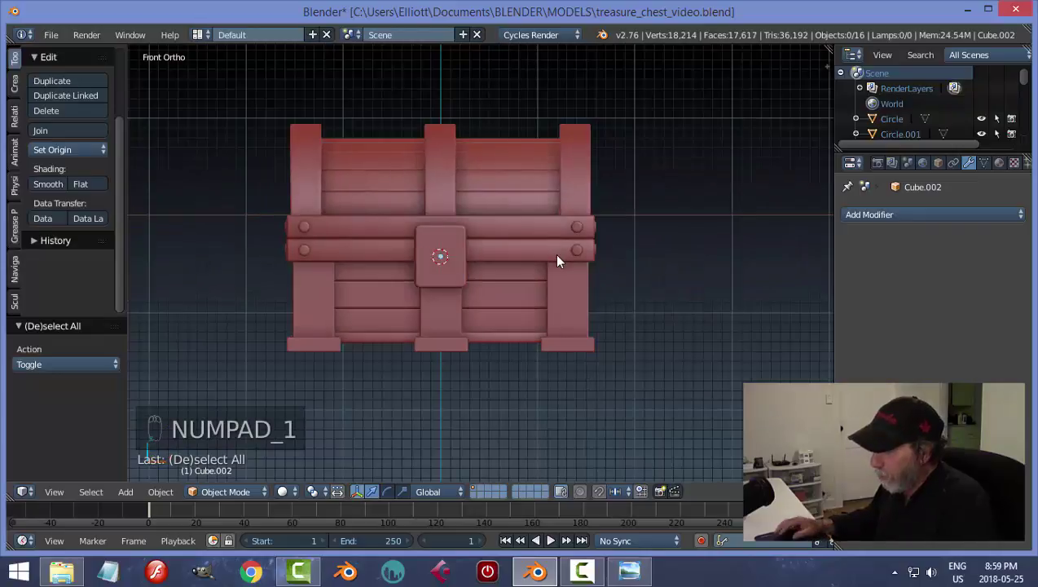
key("shift+a")
mouse_move(521, 316)
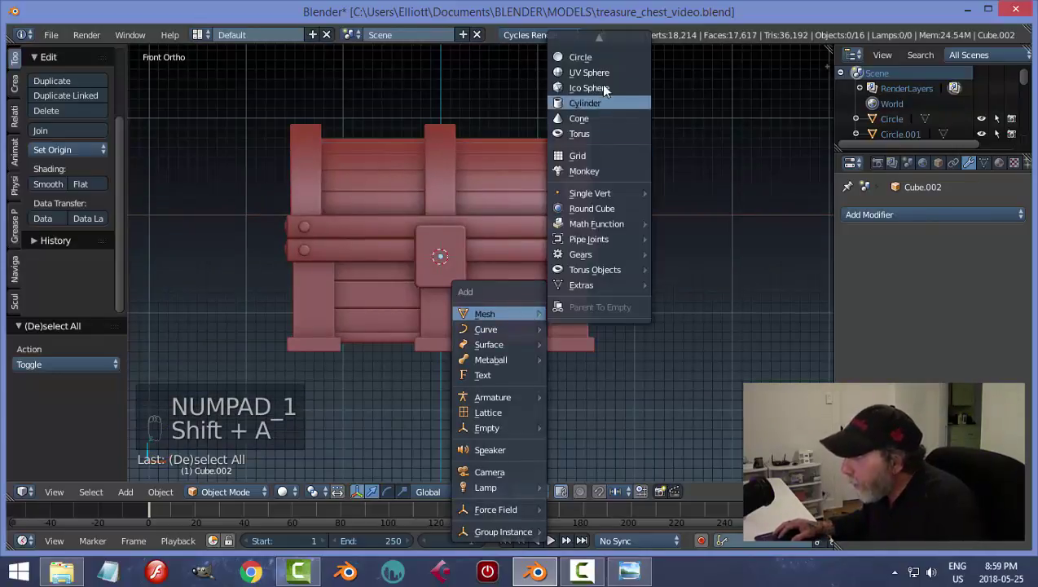
left_click(606, 57)
type("rx90")
key("Return")
key("s")
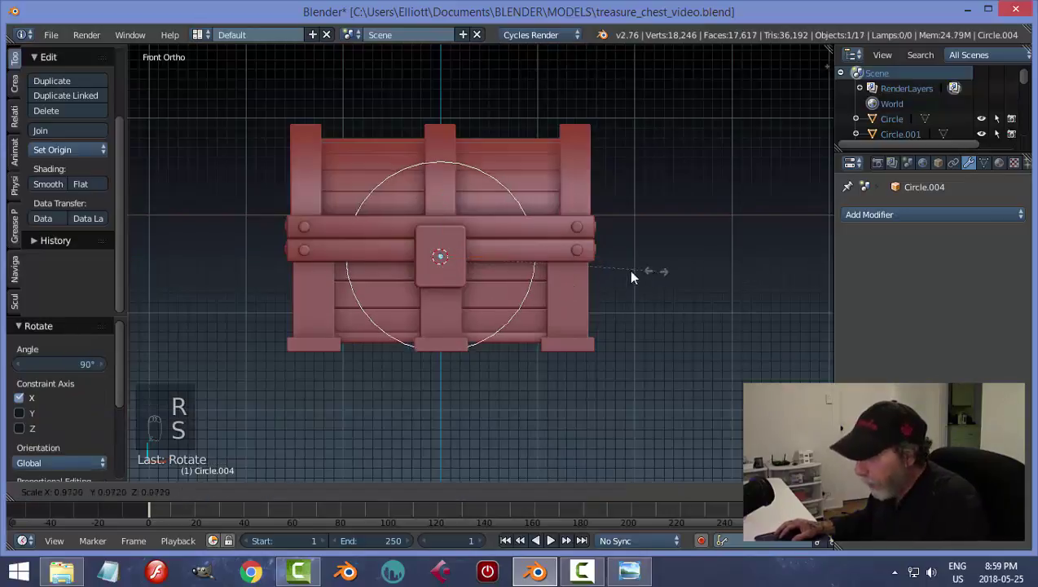
left_click(466, 277)
Step: Move the circle out in front of the lock plate by about -0.245 along Y and raise it about 0.132 along Z
middle_click_drag(468, 278, 498, 253)
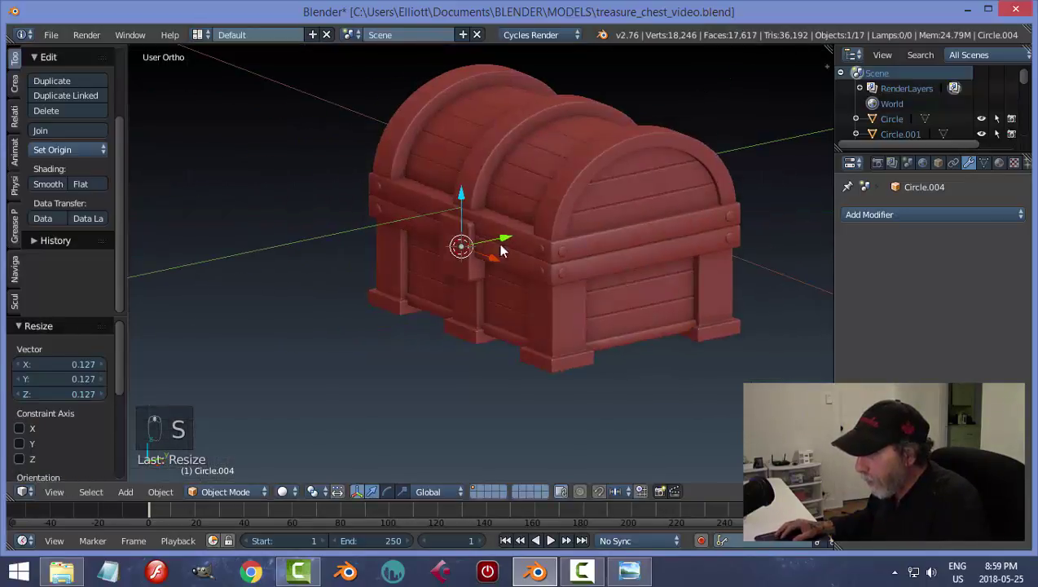
left_click_drag(506, 238, 488, 244)
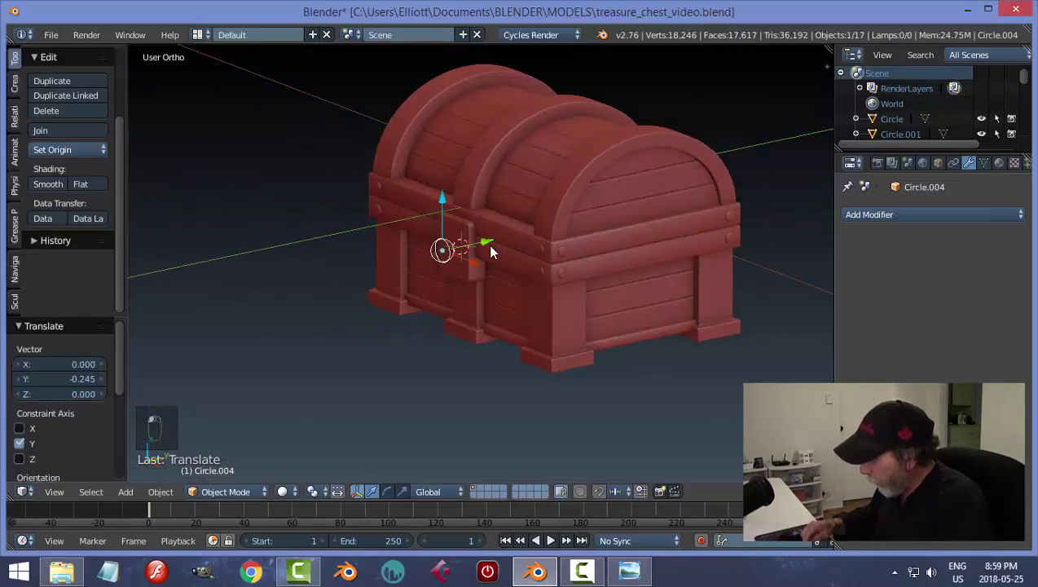
key("KP_1")
scroll(487, 246, "up", 3)
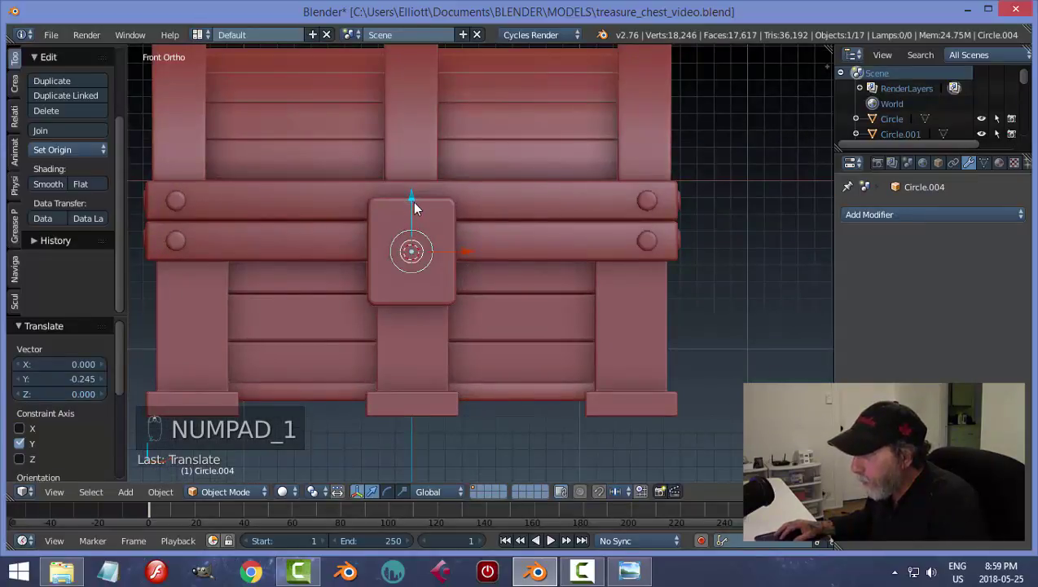
left_click_drag(414, 200, 411, 178)
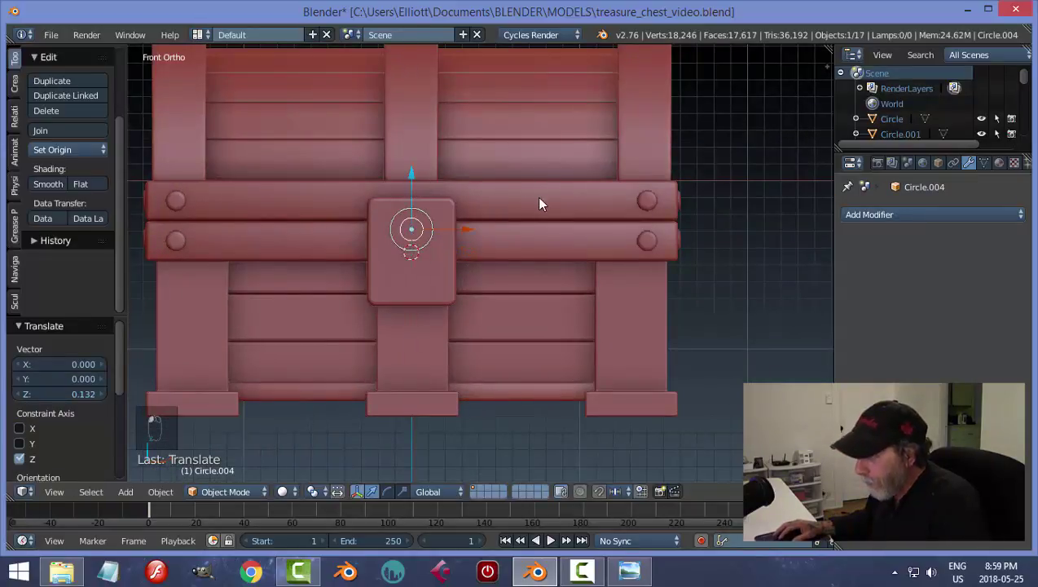
Step: Scale the circle by about 0.83 and move it back towards the lock plate by about 0.123 along Y
key("s")
left_click(520, 206)
middle_click_drag(568, 212, 499, 255)
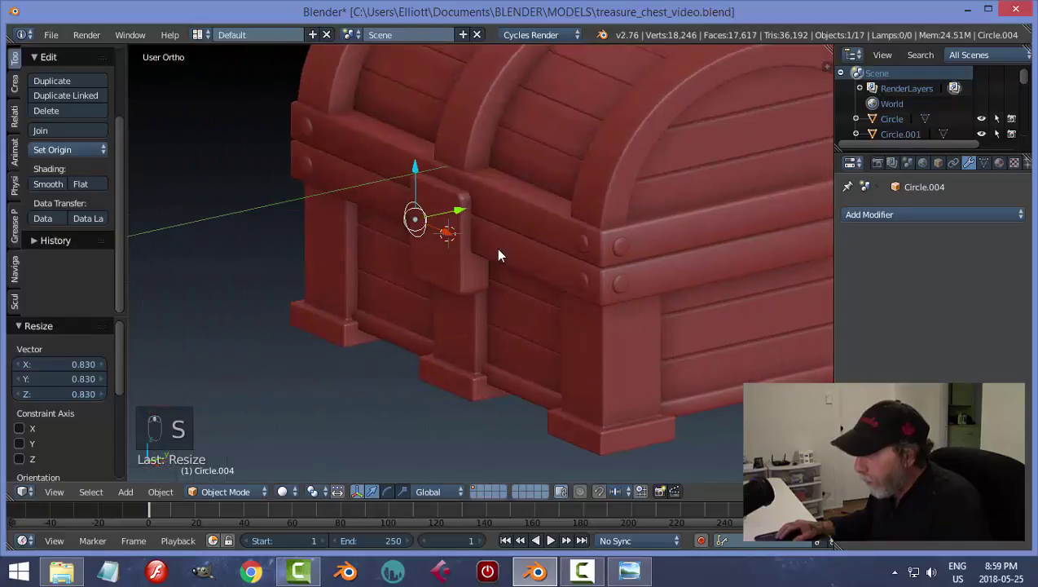
left_click_drag(461, 211, 485, 229)
middle_click_drag(486, 229, 573, 263)
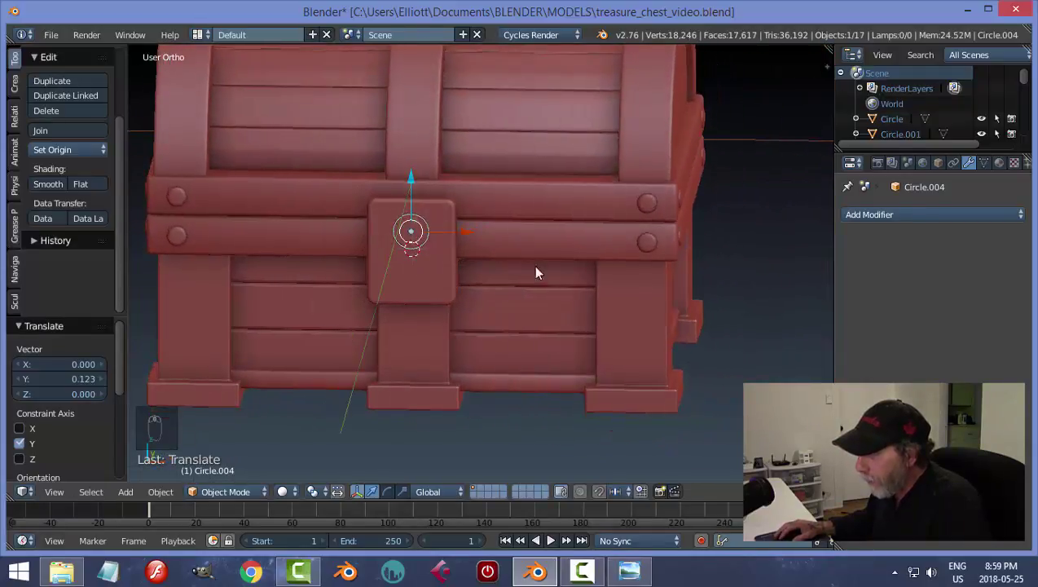
Step: Open the circle in Edit Mode with vertex selection and clear the selection
key("KP_1")
scroll(518, 269, "up", 4)
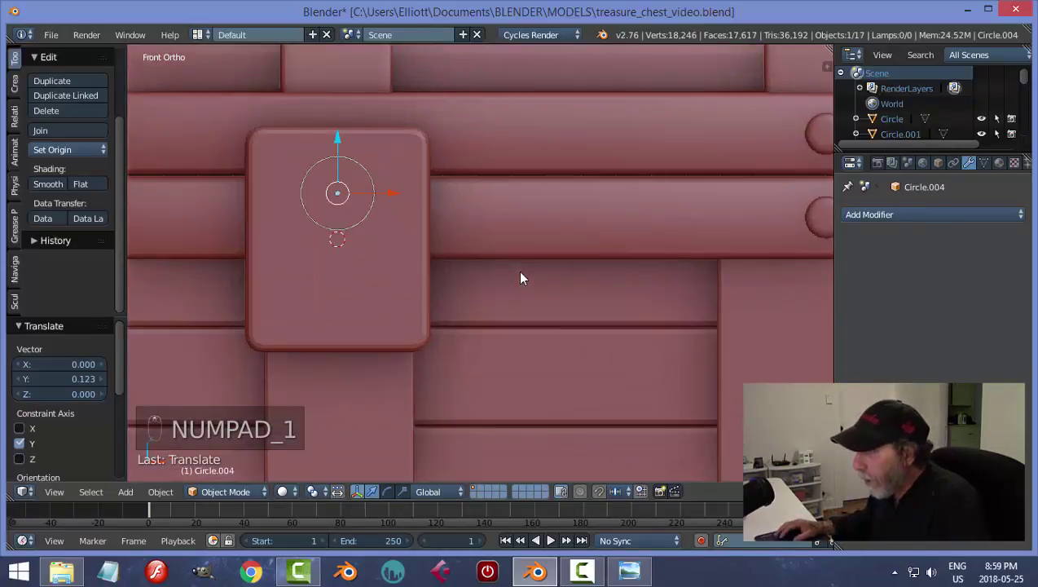
middle_click_drag(473, 275, 526, 314, "shift")
key("Tab")
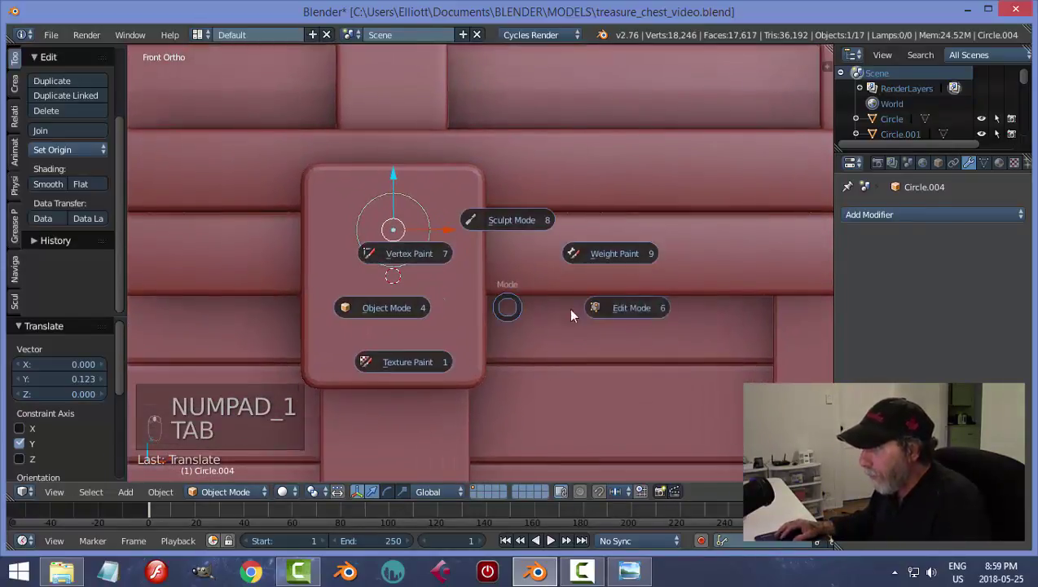
key("ctrl+Tab")
left_click(432, 294)
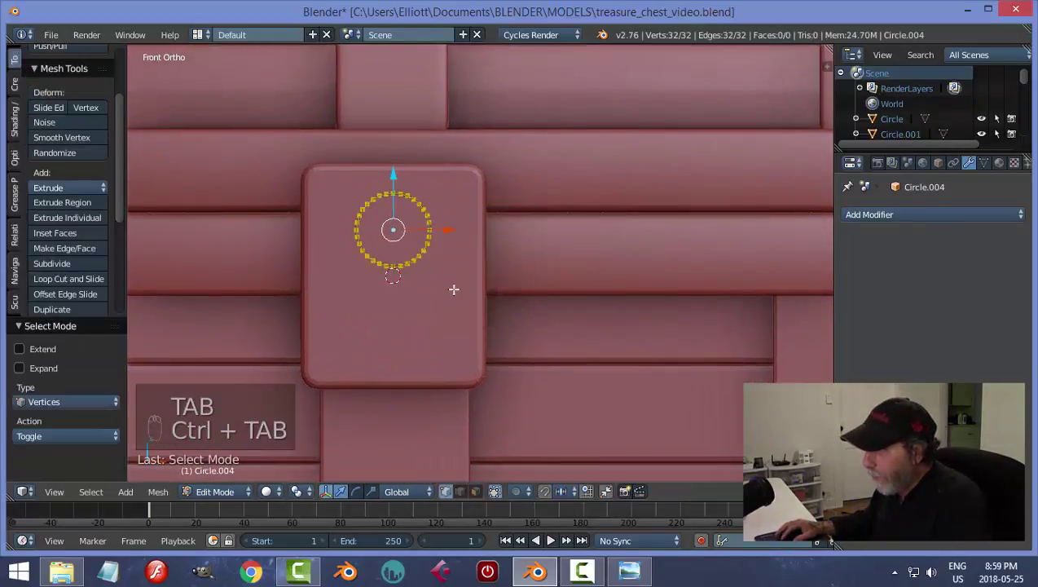
key("a")
Step: Select the three lowest vertices of the circle
scroll(454, 308, "up", 4)
middle_click_drag(326, 302, 486, 318, "shift")
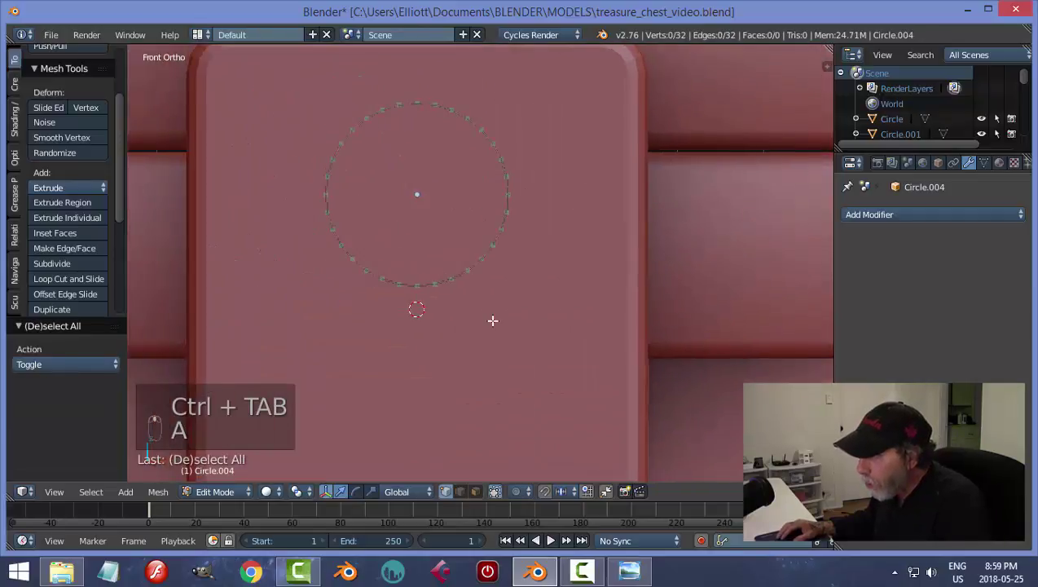
scroll(481, 319, "up", 1)
right_click(405, 291)
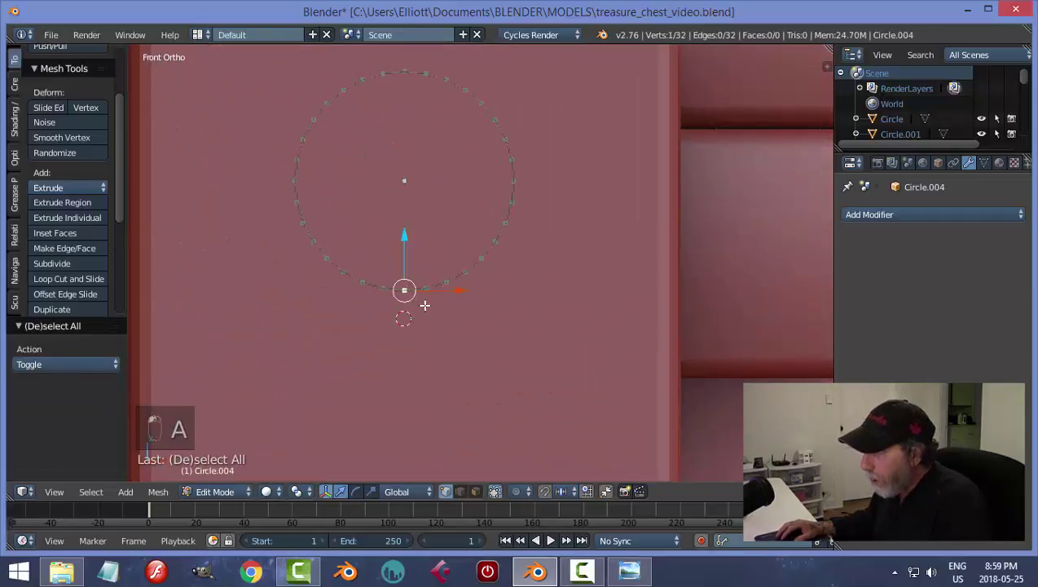
right_click(383, 287, "shift")
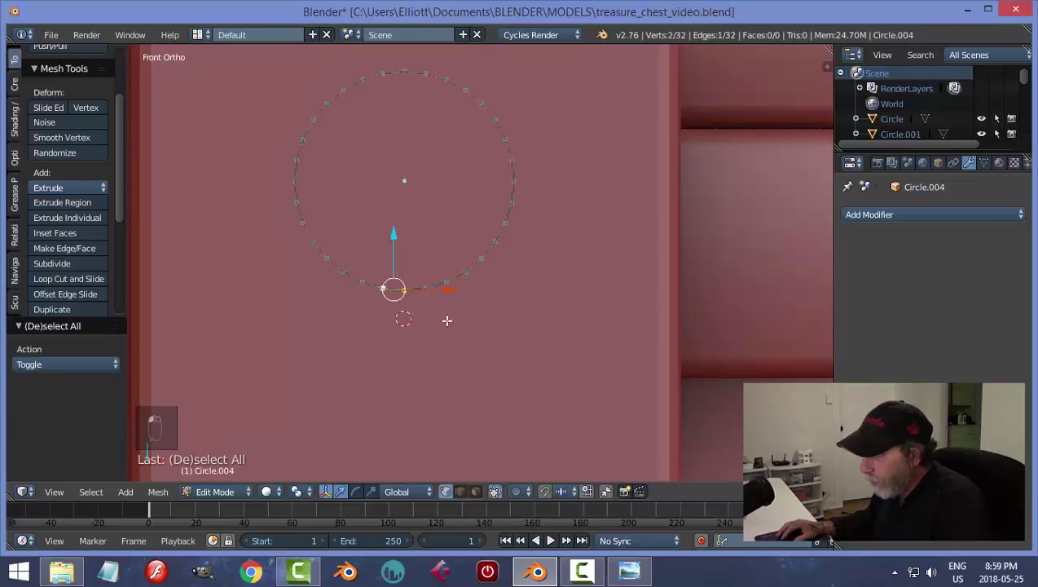
key("a")
right_click(425, 288)
right_click(404, 290, "shift")
right_click(383, 287, "shift")
scroll(456, 372, "down", 3)
Step: Try moving the circle's three lowest vertices straight down along Z, and undo the move
left_click_drag(436, 222, 432, 316)
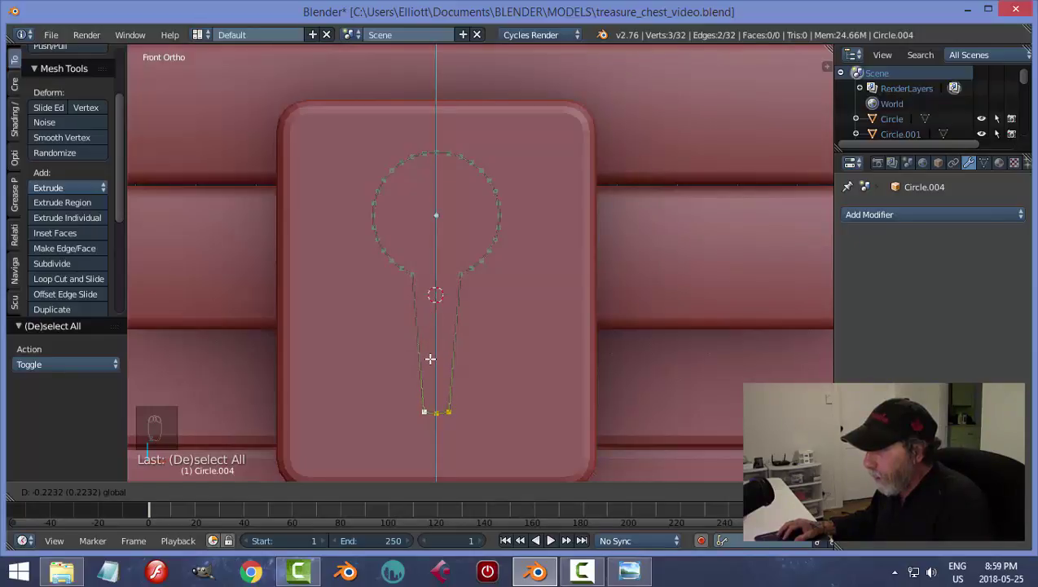
left_click_drag(431, 359, 447, 358)
key("ctrl+z")
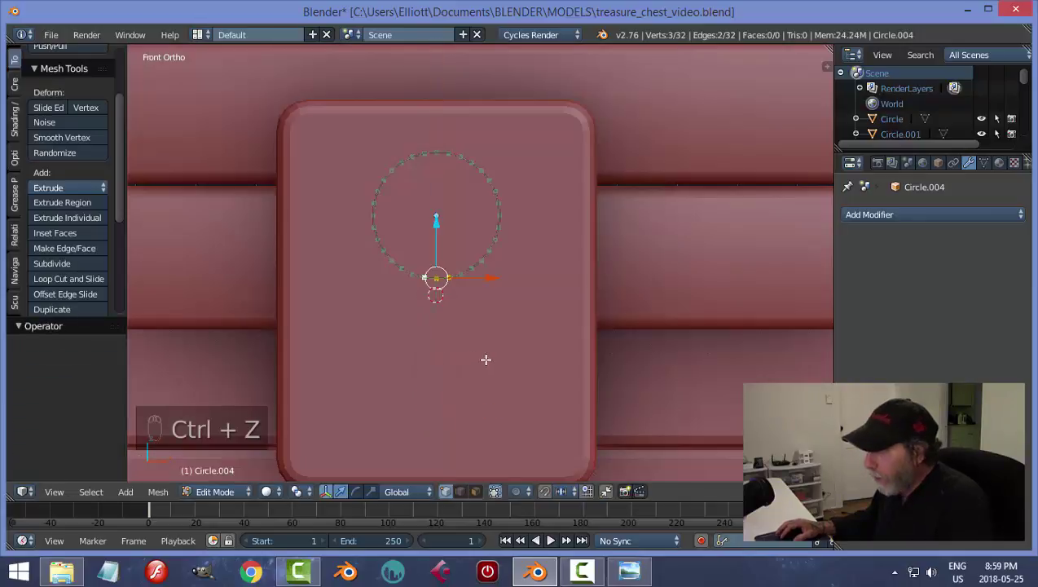
Step: Extrude the three lowest vertices about 0.275 straight down and scale the new bottom edge about 3.1 along X for a keyhole shape
key("e")
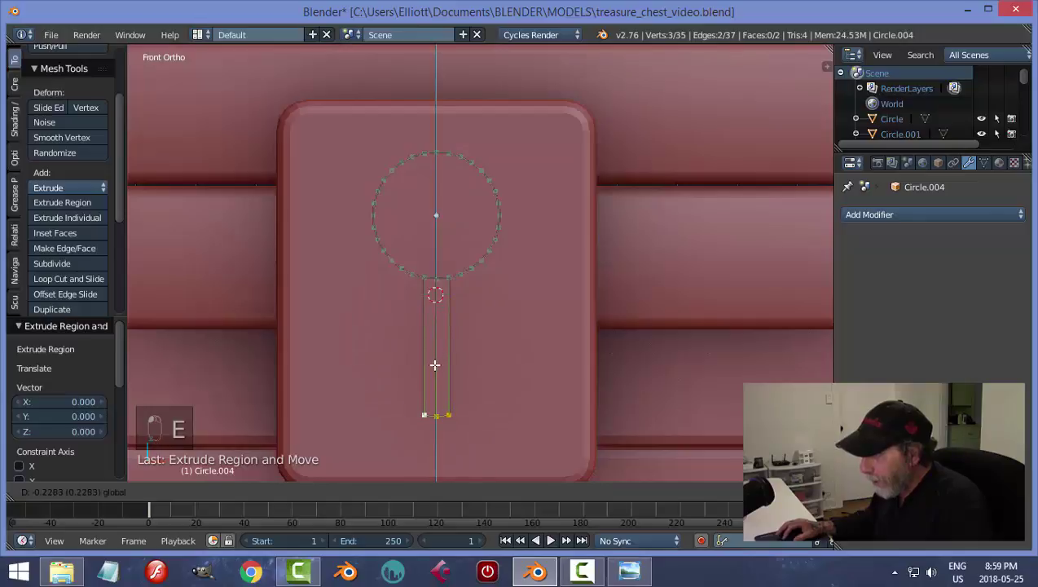
left_click(435, 393)
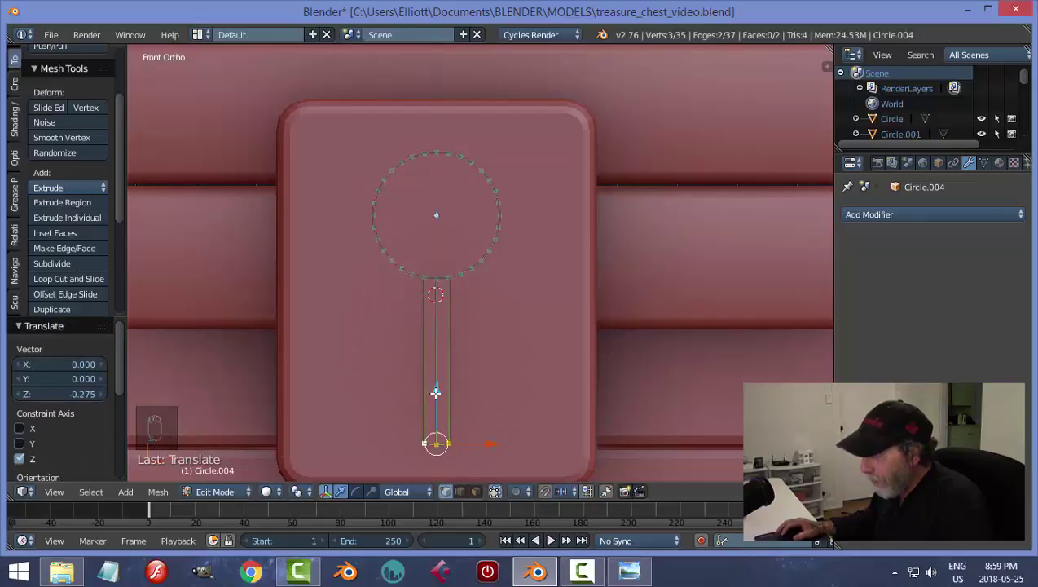
key("s")
key("x")
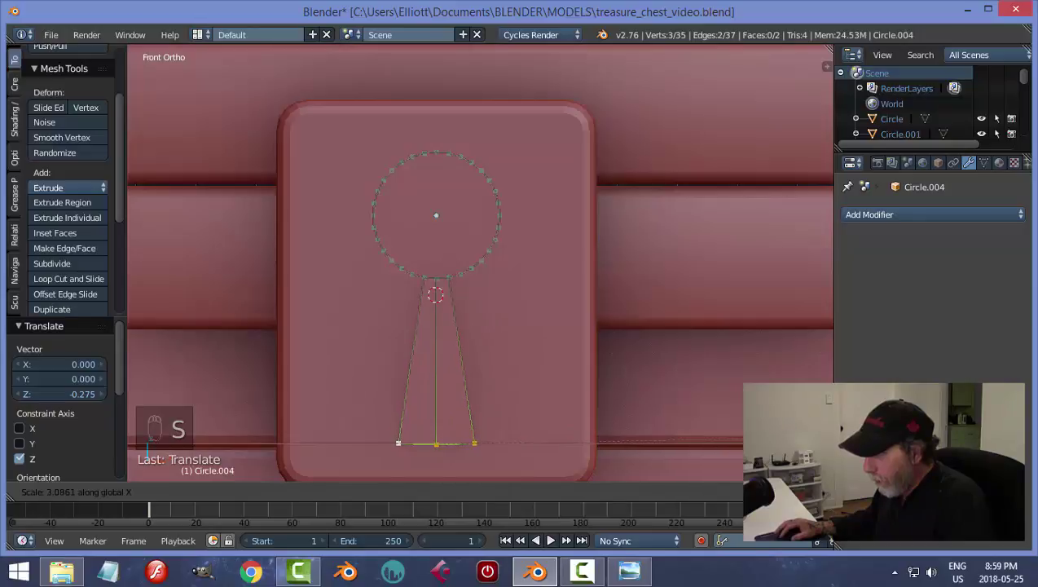
key("Return")
key("a")
Step: Dissolve the vertical centre edge of the keyhole's lower part and the two short circle edges at its top
key("ctrl+Tab")
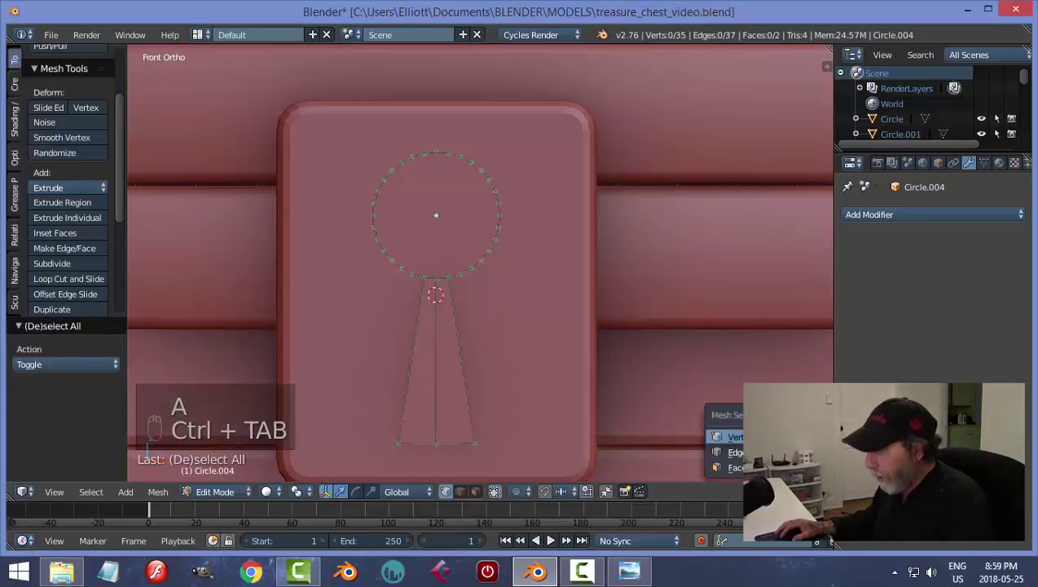
left_click(725, 444)
scroll(412, 377, "up", 3)
right_click(411, 377)
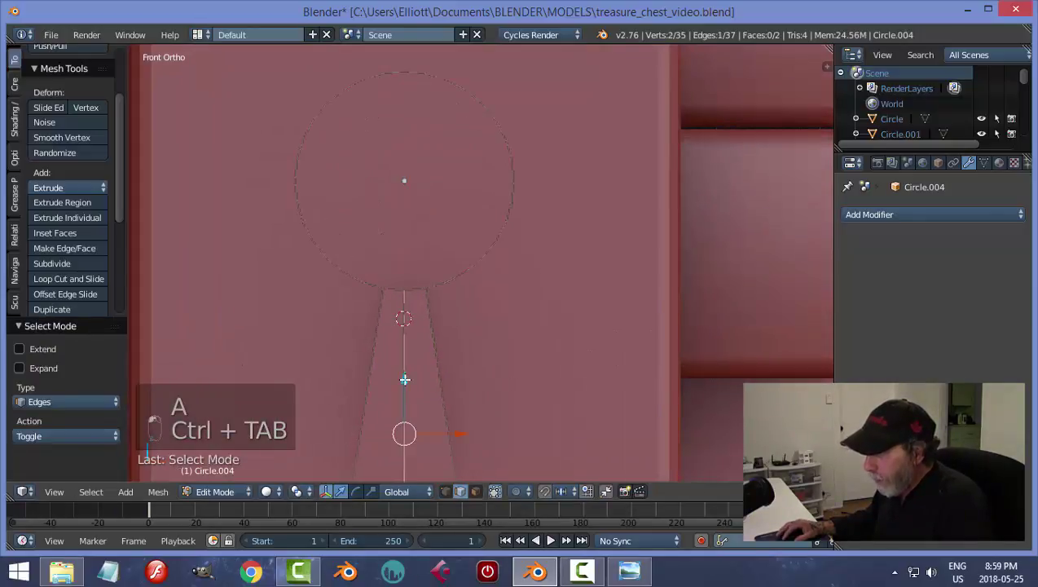
right_click(395, 289, "shift")
right_click(417, 287, "shift")
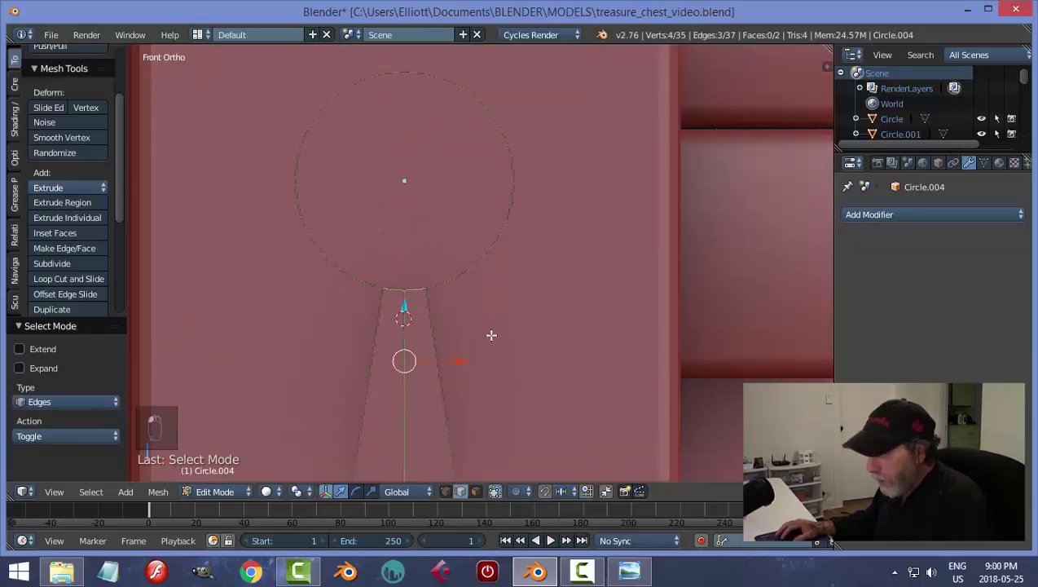
key("x")
left_click(506, 338)
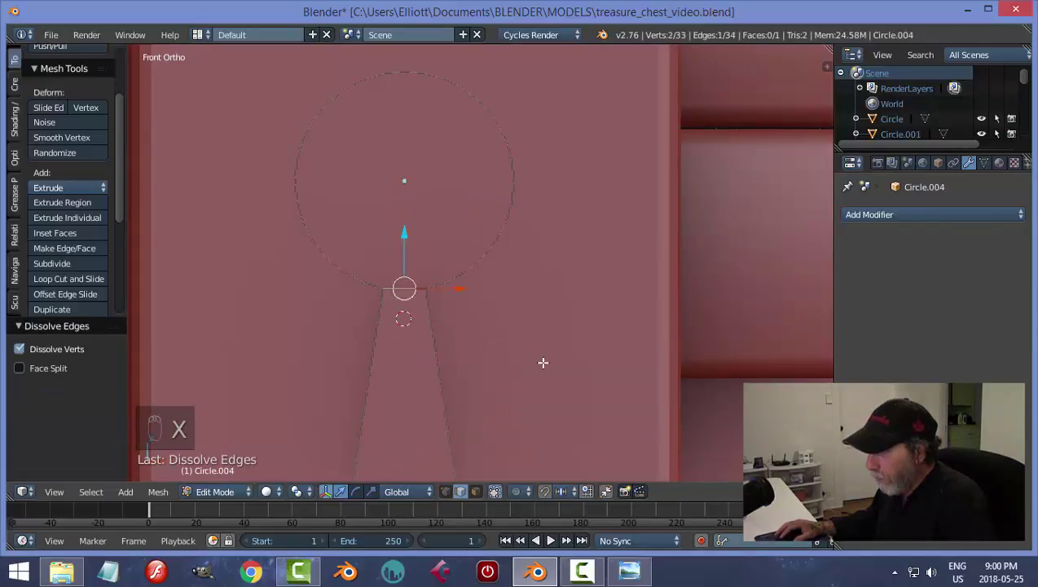
Step: Undo the last dissolve and delete the keyhole's vertical centre edge and the two short circle edges as edges instead
key("ctrl+z")
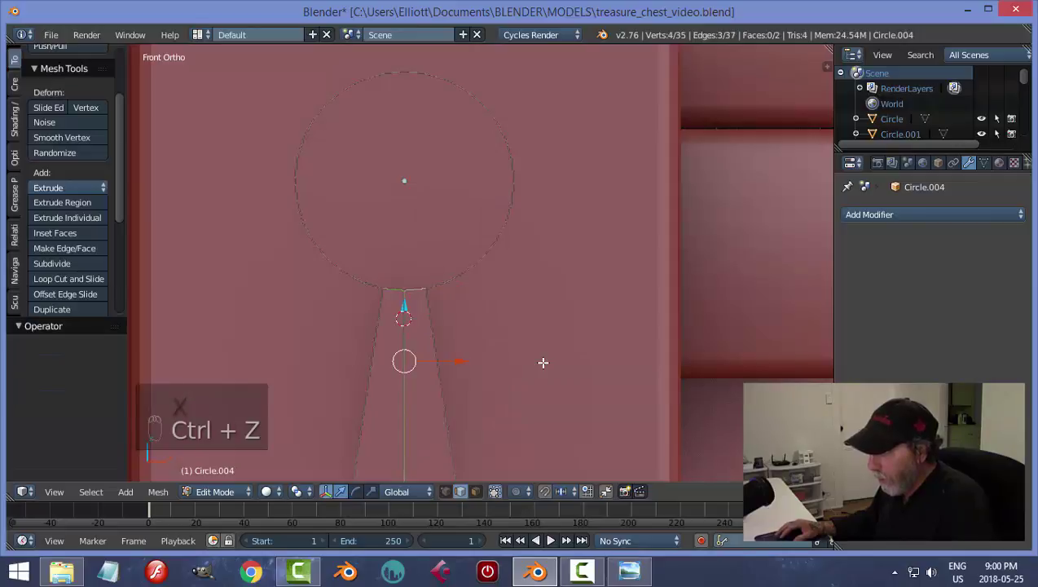
key("x")
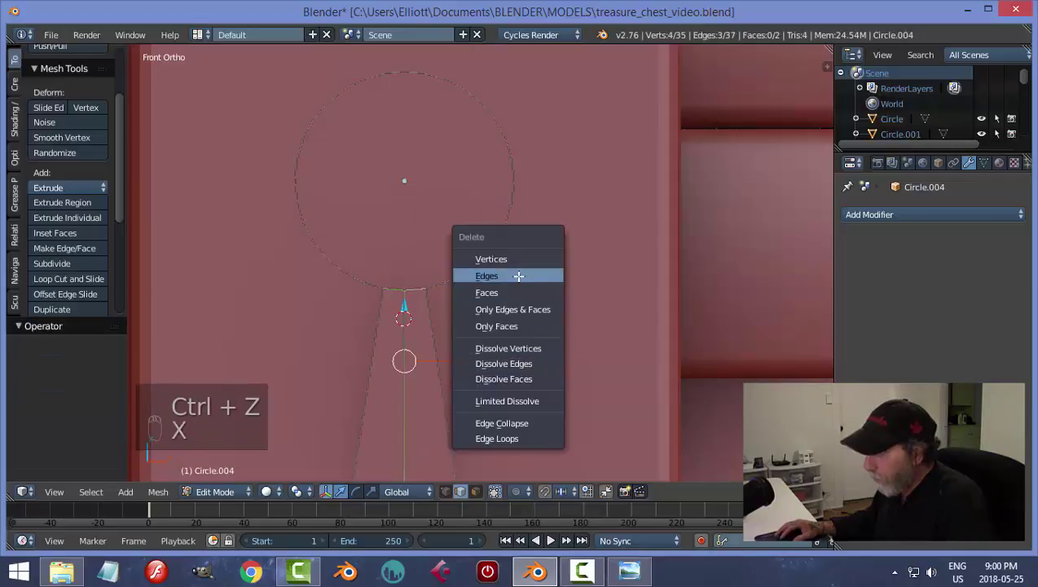
left_click(487, 276)
Step: Fill the whole keyhole outline with a face and extrude it forward along Y, away from the lock plate, into a solid
scroll(542, 363, "down", 3)
middle_click_drag(542, 364, 499, 378)
key("a")
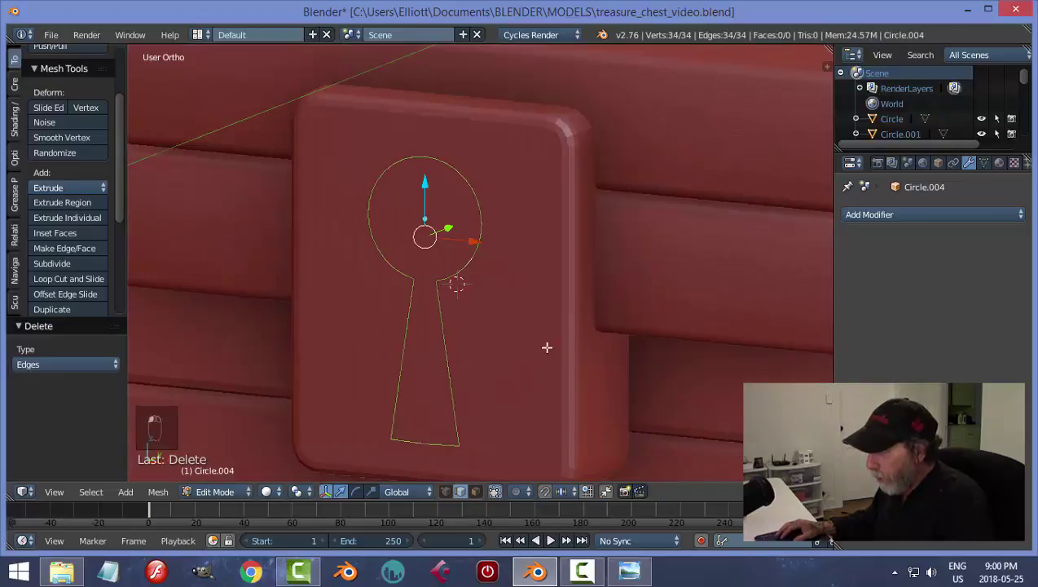
middle_click_drag(538, 332, 509, 372)
key("f")
middle_click_drag(561, 392, 494, 397)
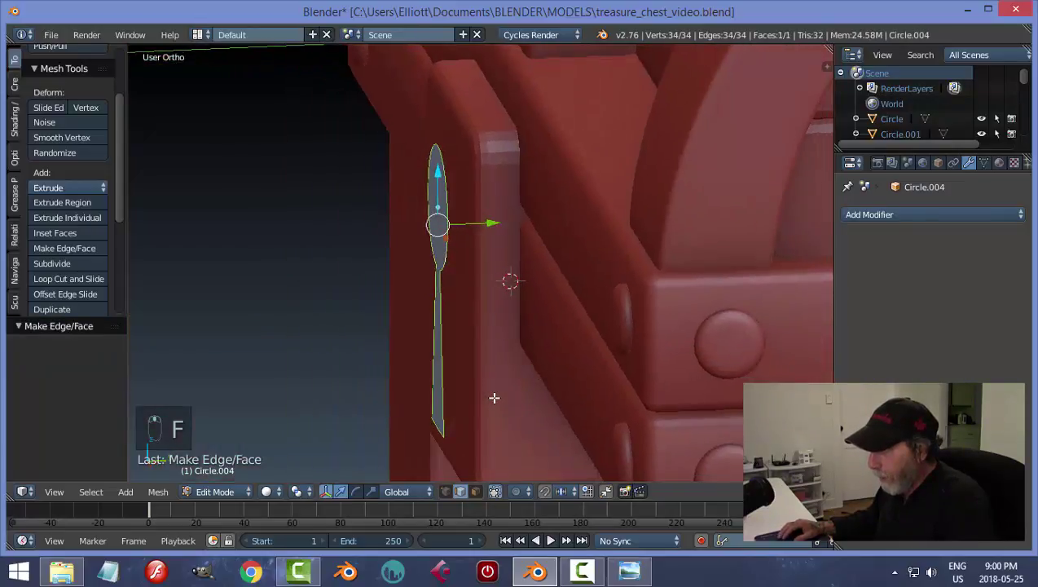
key("e")
left_click_drag(502, 233, 461, 232)
Step: Recalculate the normals of the entire keyhole solid to face outward and return to Object Mode
key("a")
key("a")
key("a")
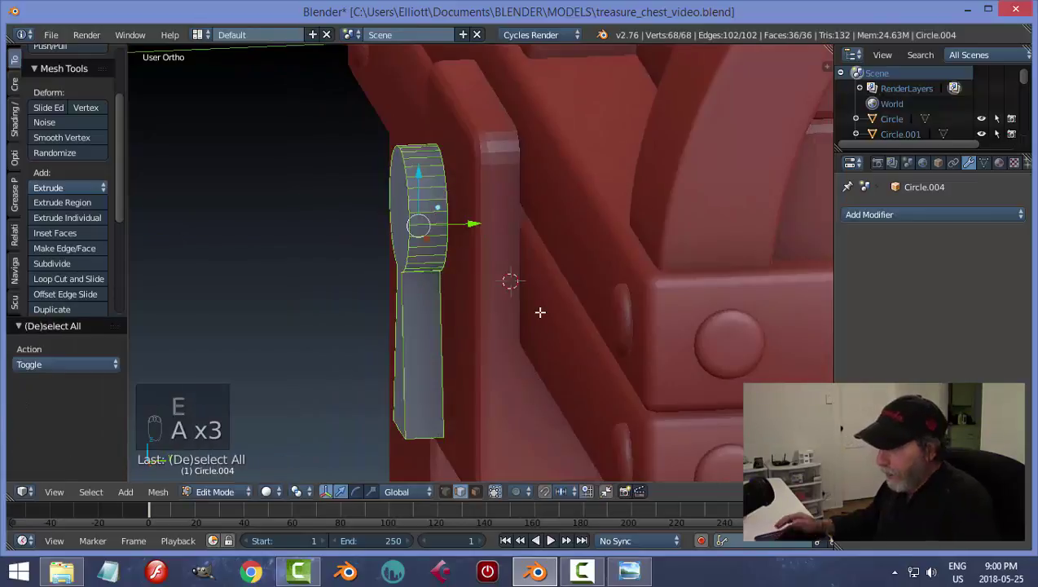
key("ctrl+h")
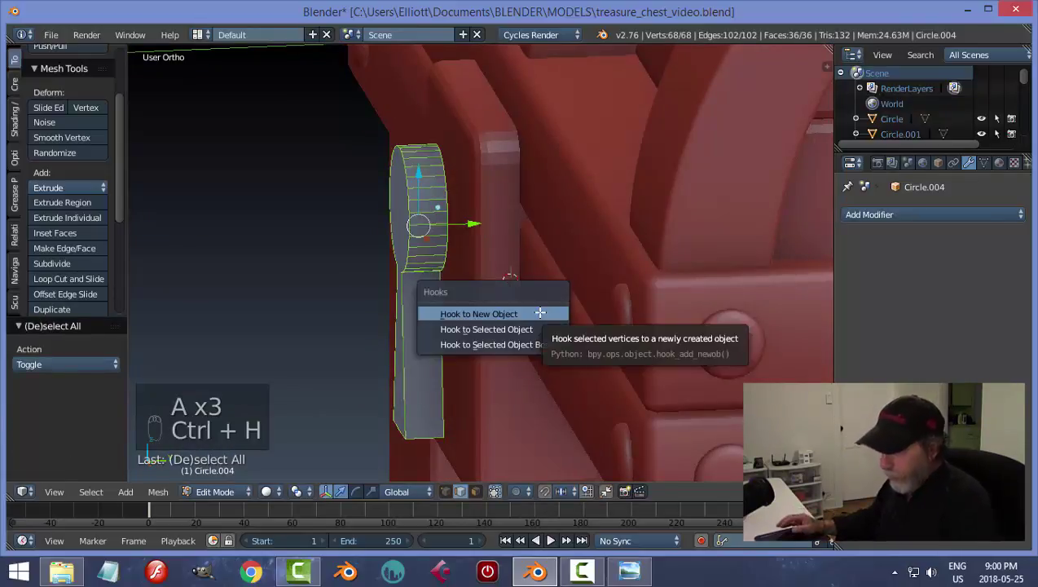
key("Escape")
key("ctrl+n")
key("a")
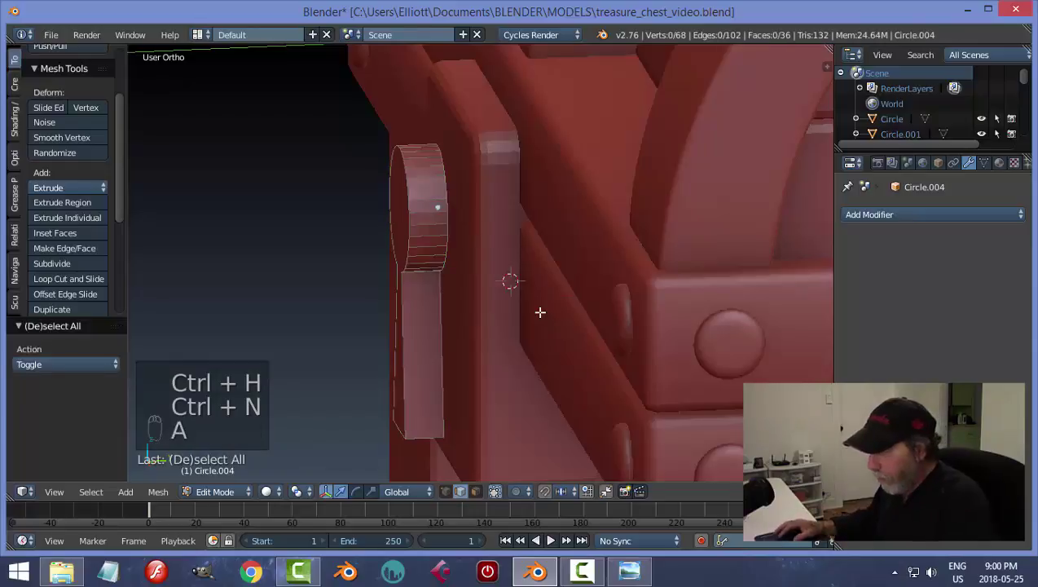
key("Tab")
left_click(499, 335)
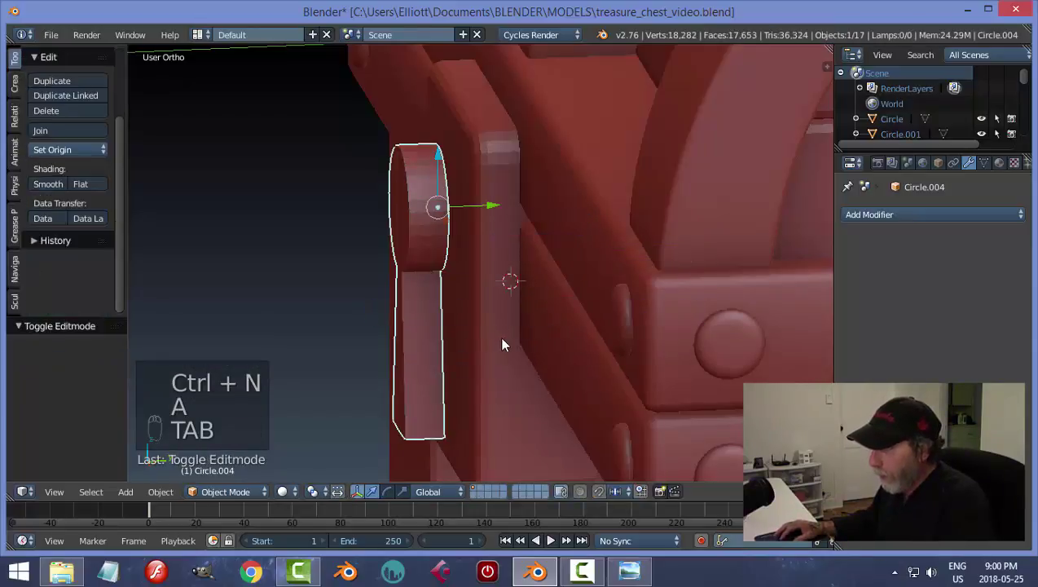
Step: Remove doubled vertices from the entire keyhole solid and leave Edit Mode
key("Tab")
left_click(621, 343)
key("a")
key("a")
key("a")
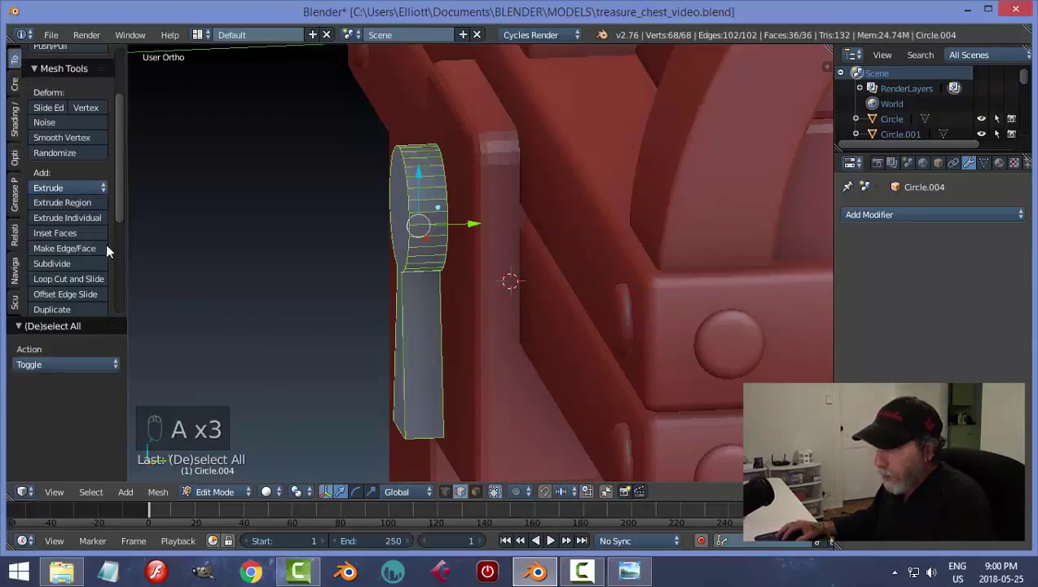
left_click_drag(121, 166, 121, 255)
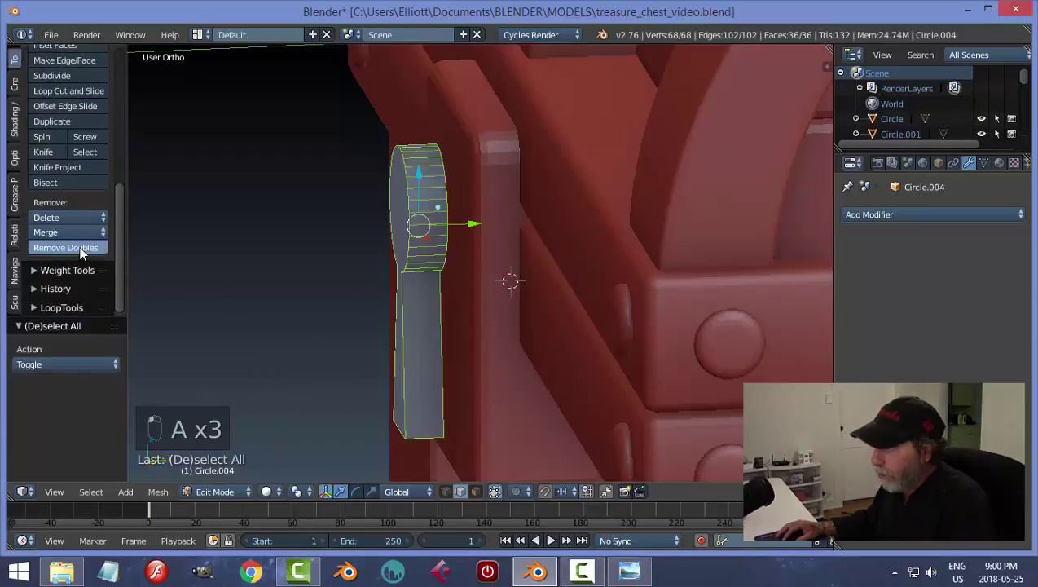
left_click(81, 247)
key("a")
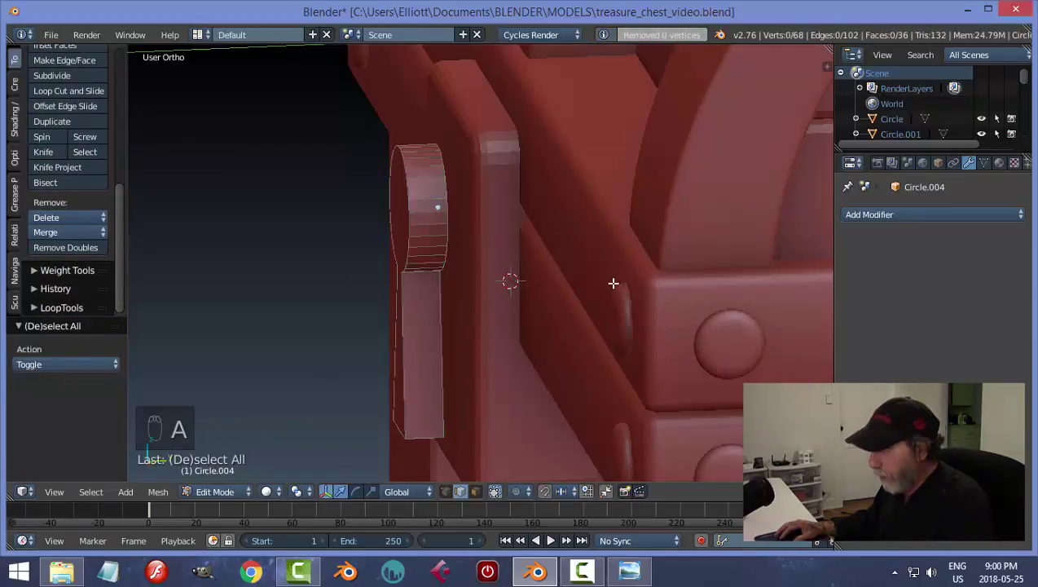
key("Tab")
Step: Apply rotation and scale to the keyhole solid and to the lock plate
key("ctrl+a")
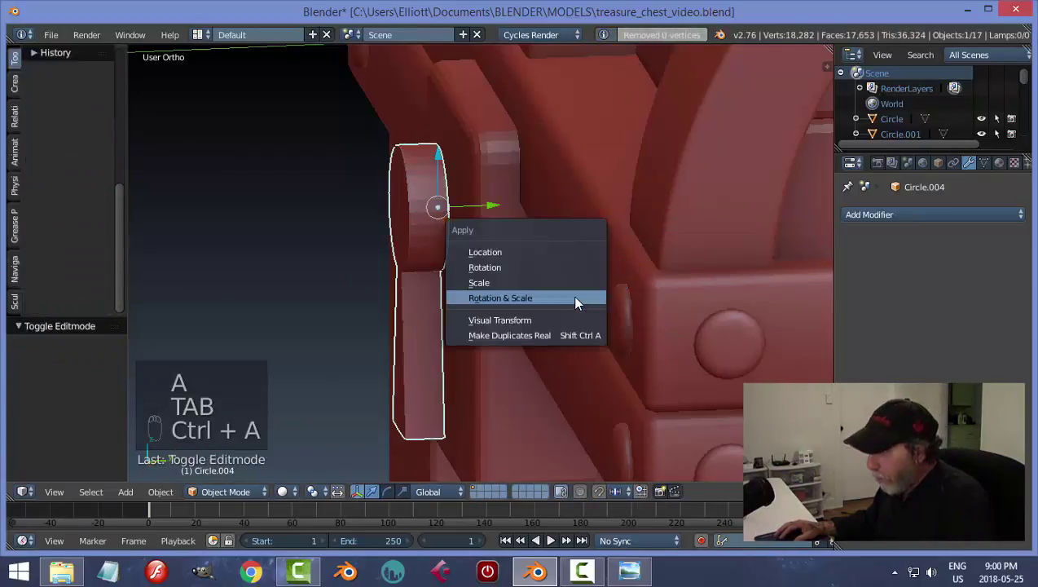
left_click(575, 301)
right_click(485, 268)
middle_click_drag(484, 268, 510, 328)
key("ctrl+a")
left_click(514, 325)
Step: Remove doubled vertices from the whole lock plate mesh and return to Object Mode
key("Tab")
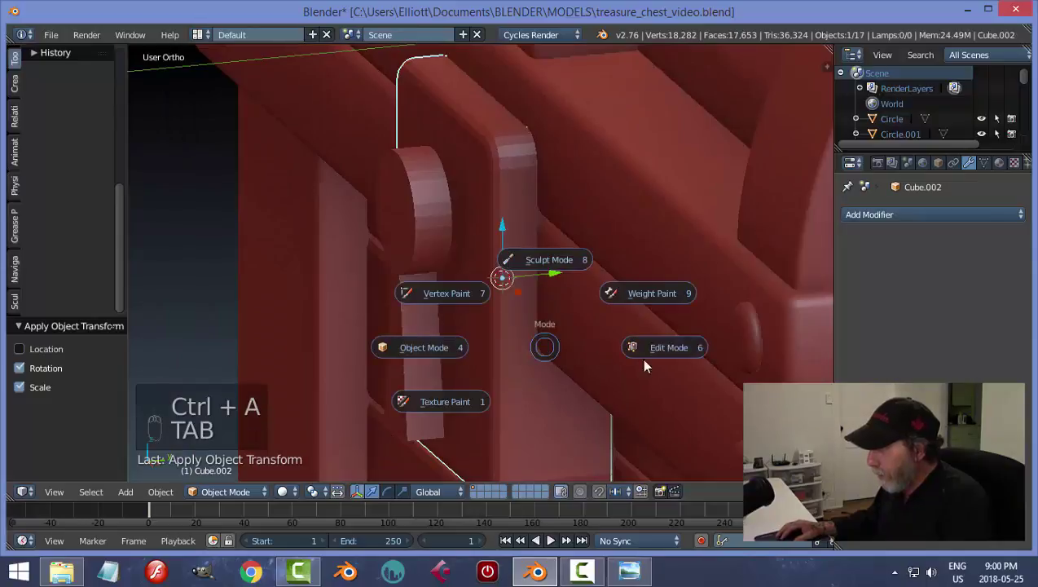
key("a")
key("a")
left_click(65, 247)
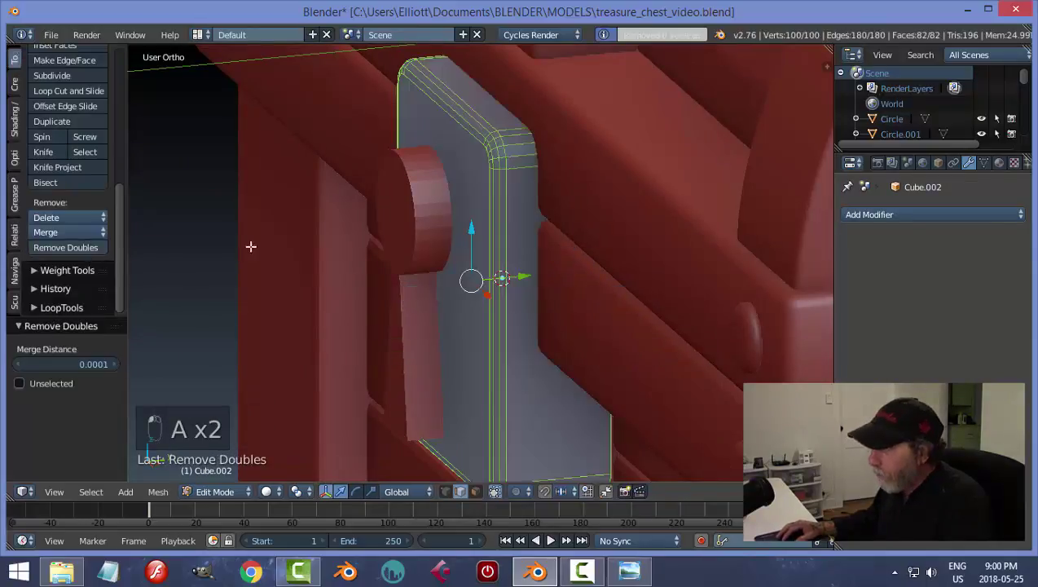
key("a")
key("Tab")
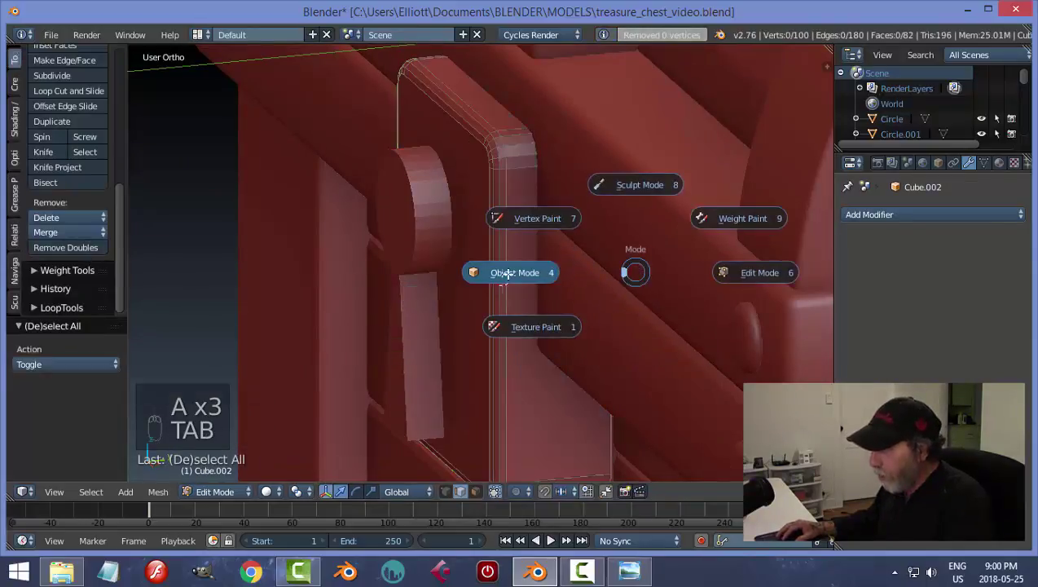
Step: Move the keyhole solid 0.065 along Y so that it sinks into the lock plate
middle_click_drag(581, 308, 602, 340)
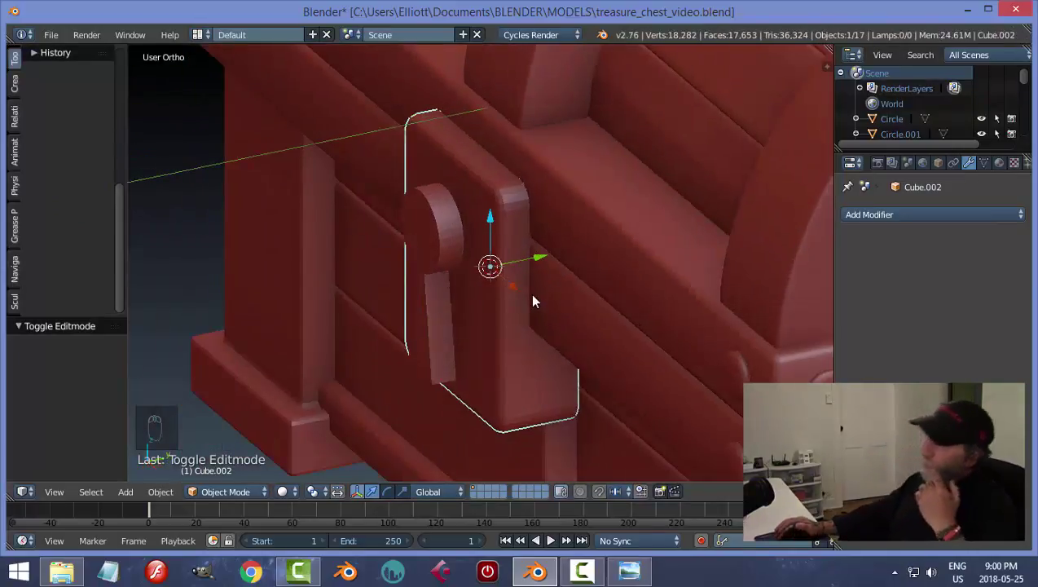
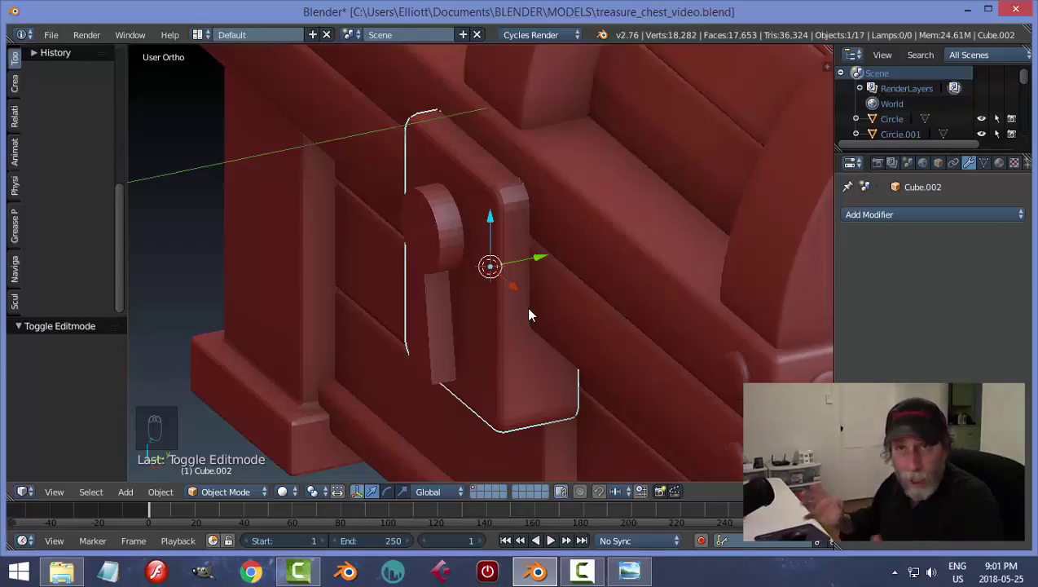
right_click(501, 248)
middle_click_drag(502, 249, 501, 226)
left_click_drag(499, 222, 522, 227)
middle_click_drag(517, 256, 563, 282)
Step: Add a Boolean modifier to the lock plate with operation Difference and object Circle.004, and apply it
right_click(497, 300)
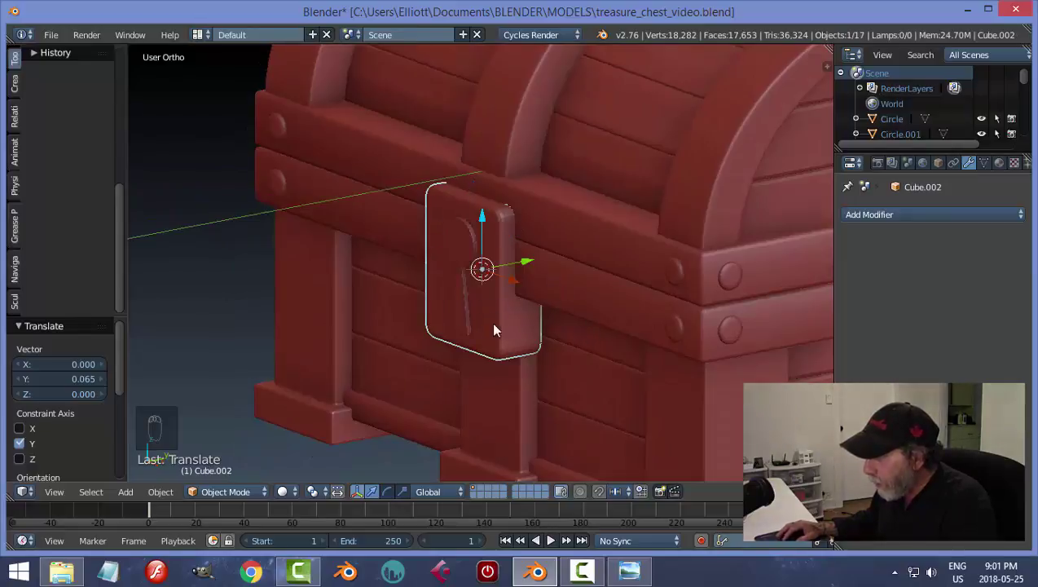
left_click(880, 215)
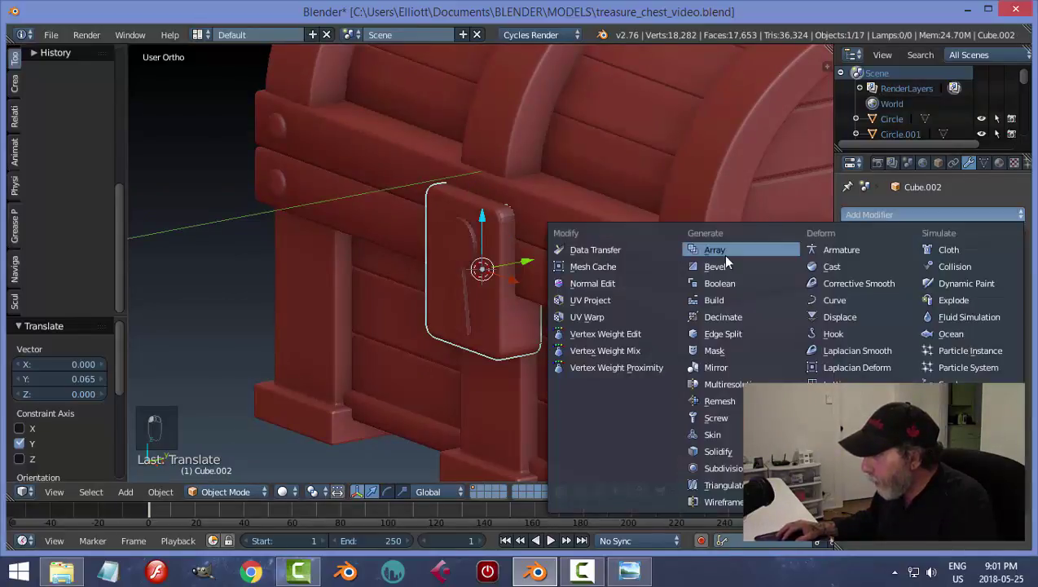
left_click(721, 283)
left_click(884, 303)
left_click(873, 249)
left_click(1014, 303)
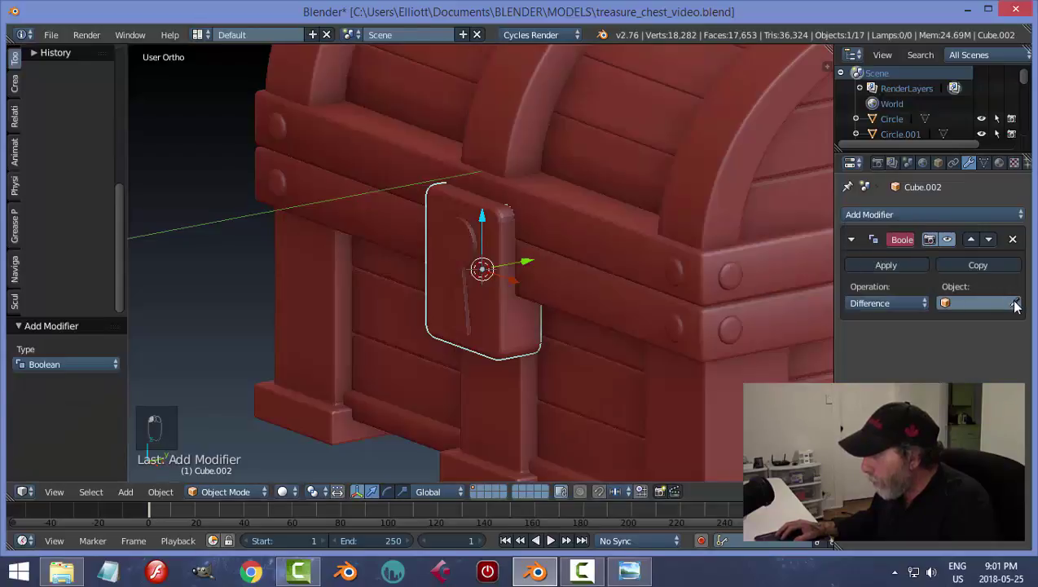
left_click(466, 235)
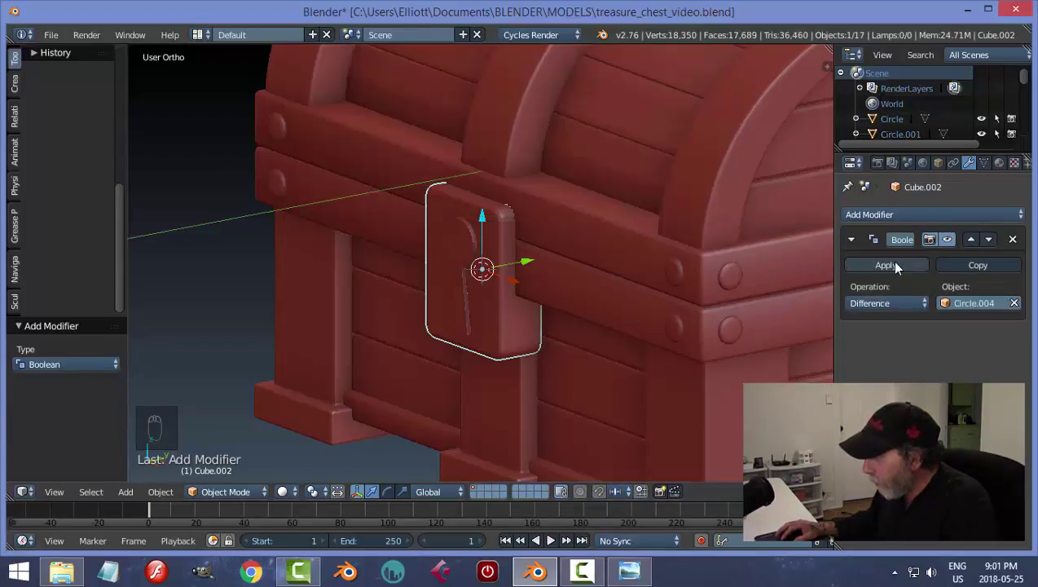
left_click(888, 265)
Step: Delete the keyhole solid that served as the Boolean cutter
right_click(465, 242)
key("x")
left_click(617, 295)
Step: Select the complete front rim edge loop of the keyhole cutout in the lock plate's mesh
middle_click_drag(576, 278, 554, 250)
scroll(565, 311, "up", 4)
right_click(552, 249)
key("Tab")
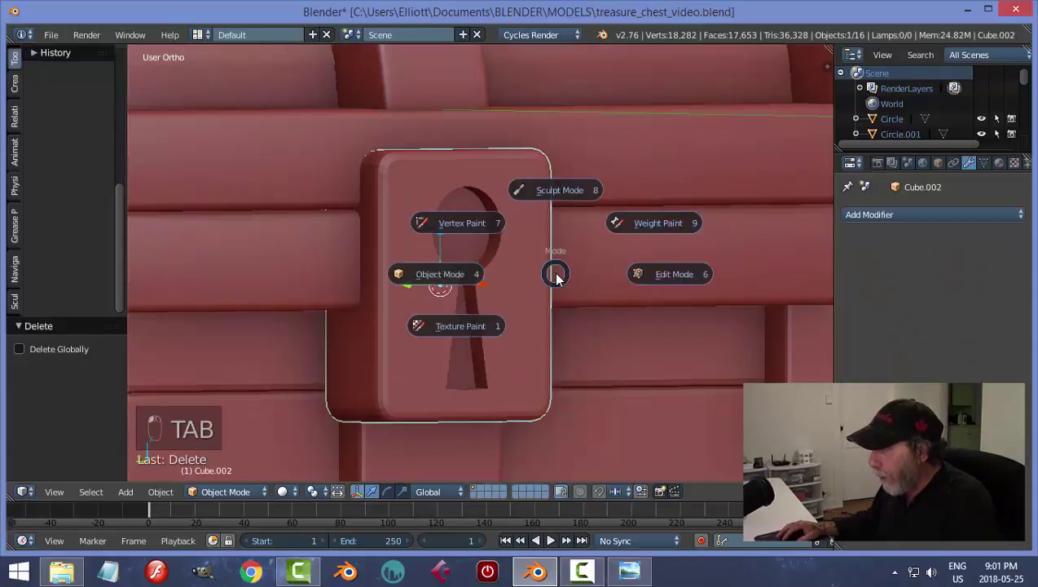
key("Tab")
key("ctrl+Tab")
left_click(517, 267)
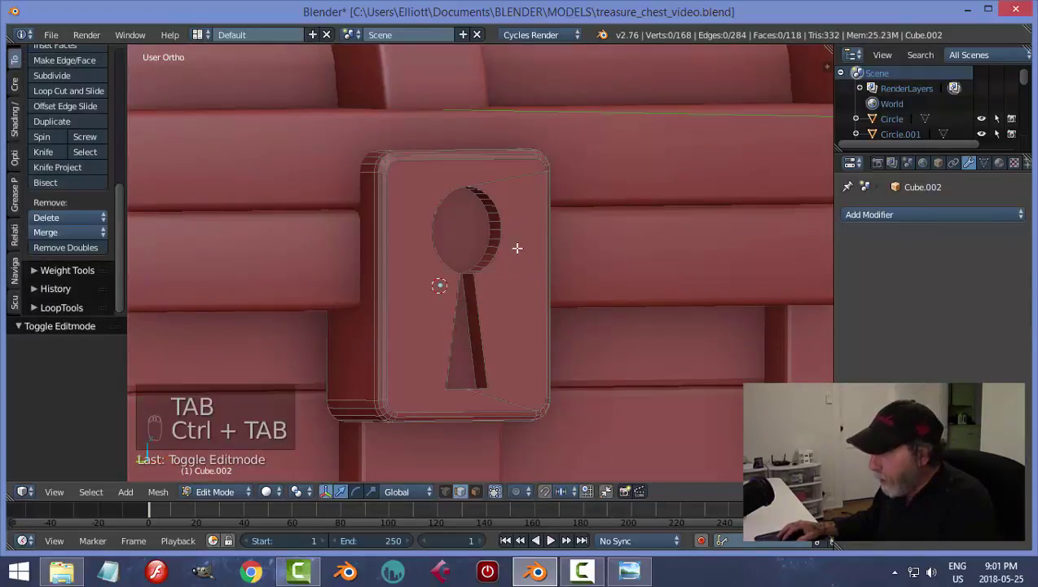
right_click(500, 209, "alt")
right_click(438, 190, "alt+shift")
Step: Bevel the keyhole's front rim with an offset of about 0.0076 and four segments, then leave Edit Mode
middle_click_drag(596, 274, 440, 281)
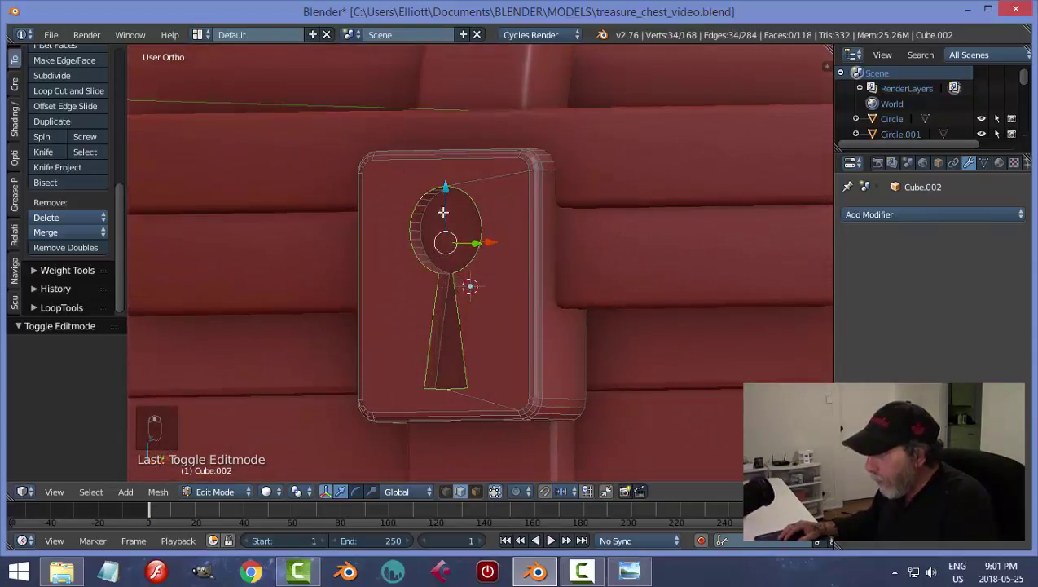
middle_click_drag(529, 346, 515, 347)
scroll(515, 343, "down", 3, "shift")
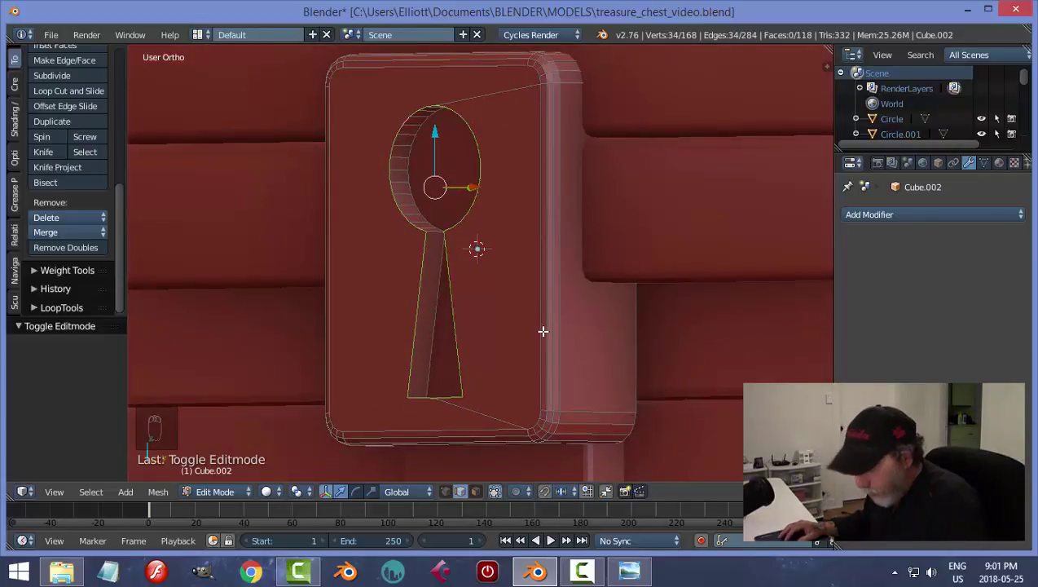
key("ctrl+b")
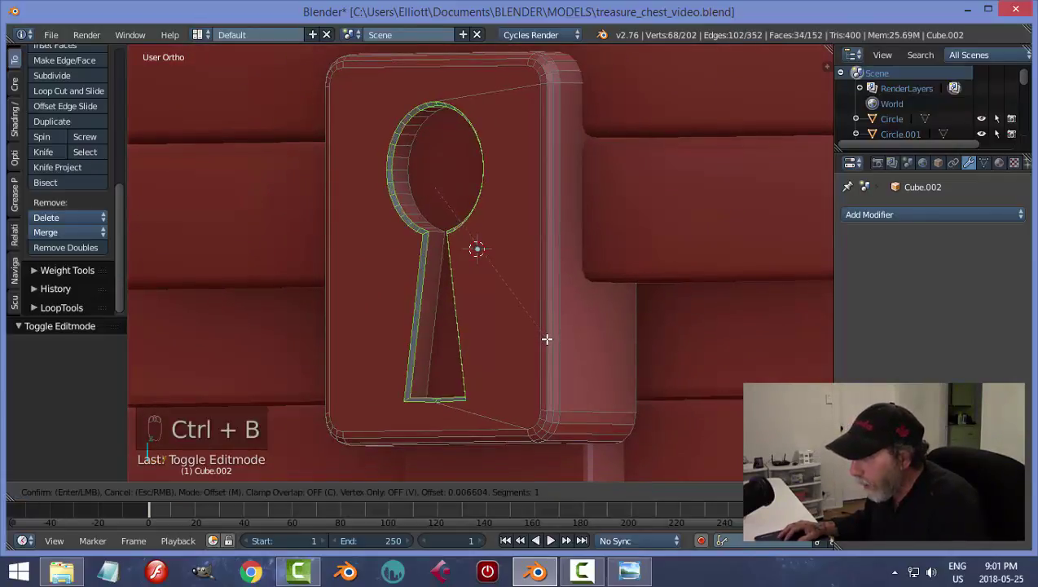
scroll(547, 339, "up", 3)
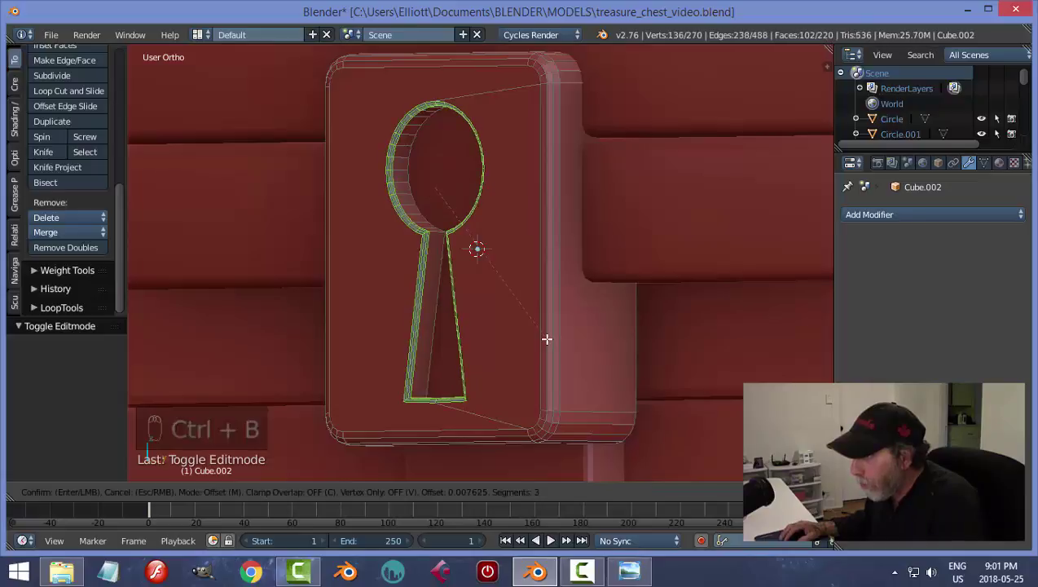
left_click(547, 339)
key("a")
key("Tab")
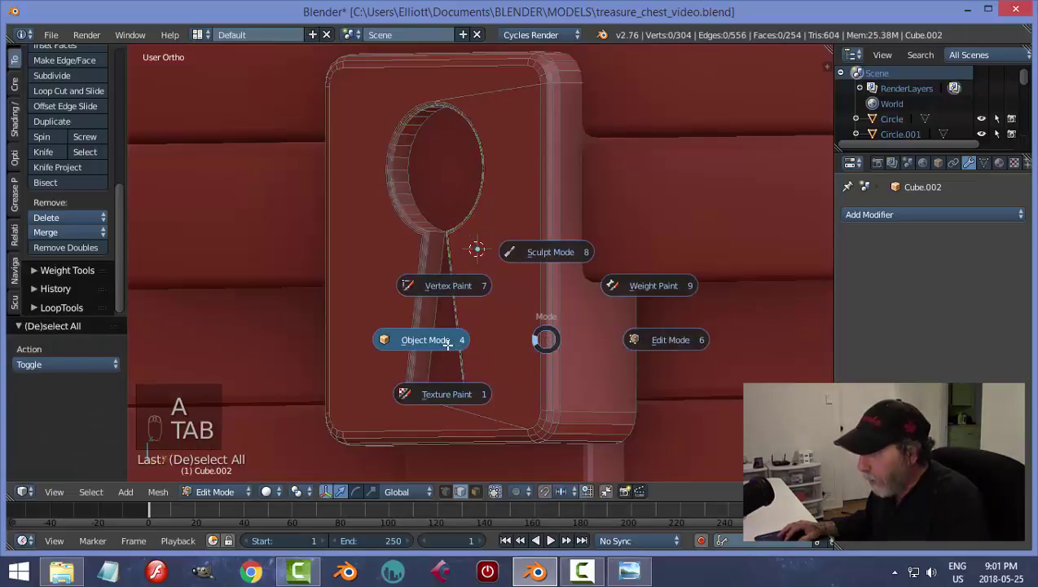
Step: Check the lock on the whole chest and set the lock plate to smooth shading
scroll(523, 348, "down", 3)
middle_click_drag(523, 348, 673, 349)
scroll(636, 337, "down", 3)
key("a")
scroll(570, 326, "down", 3)
middle_click_drag(528, 324, 575, 341)
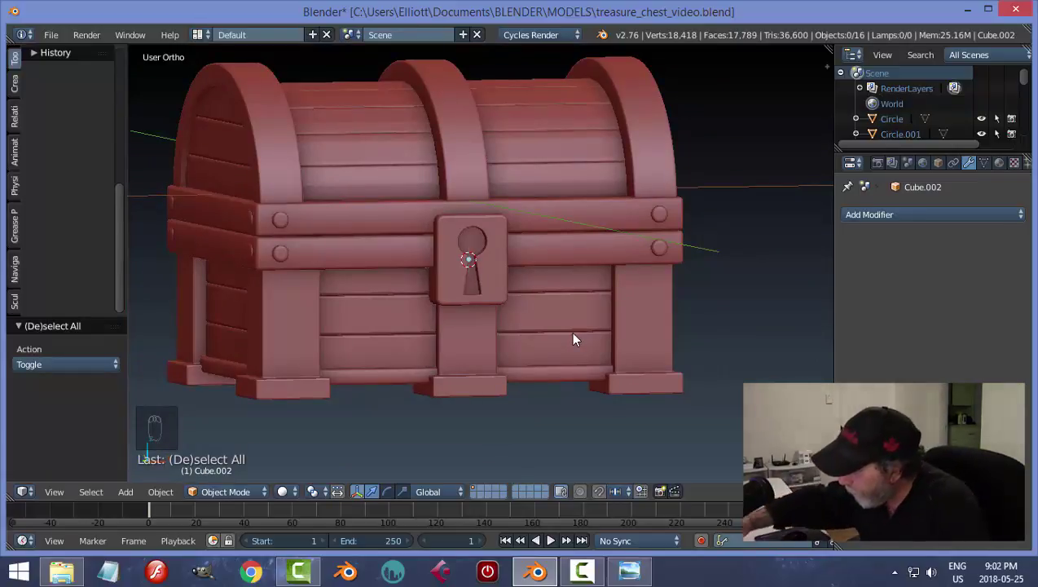
scroll(571, 331, "up", 5)
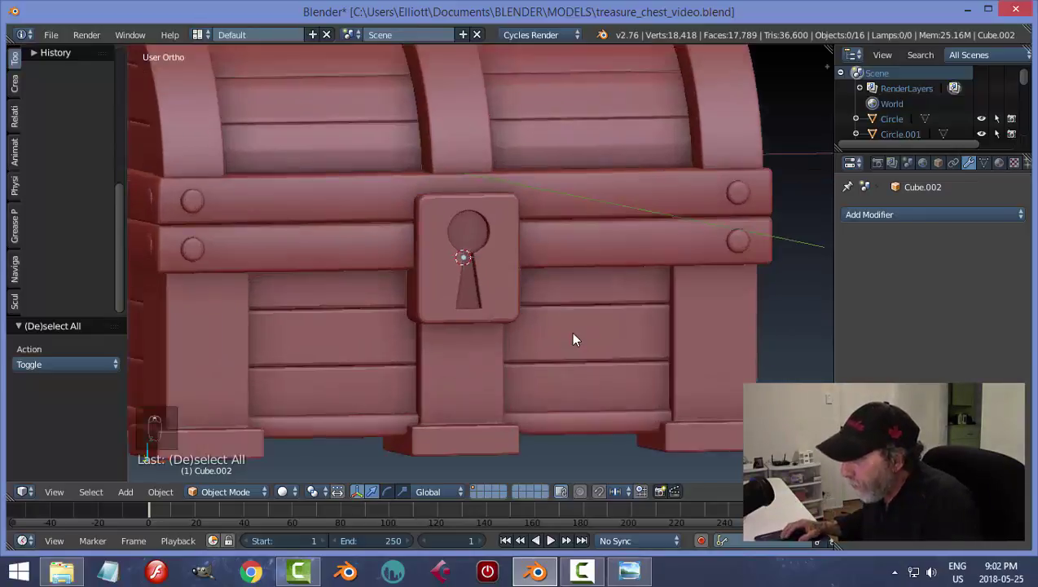
right_click(522, 259)
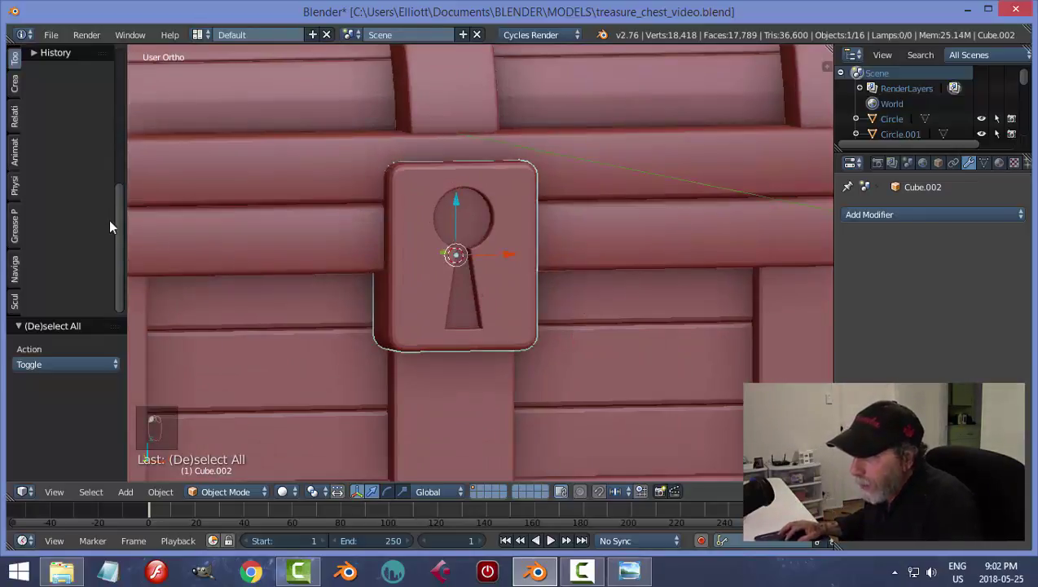
left_click_drag(116, 227, 130, 124)
left_click(48, 207)
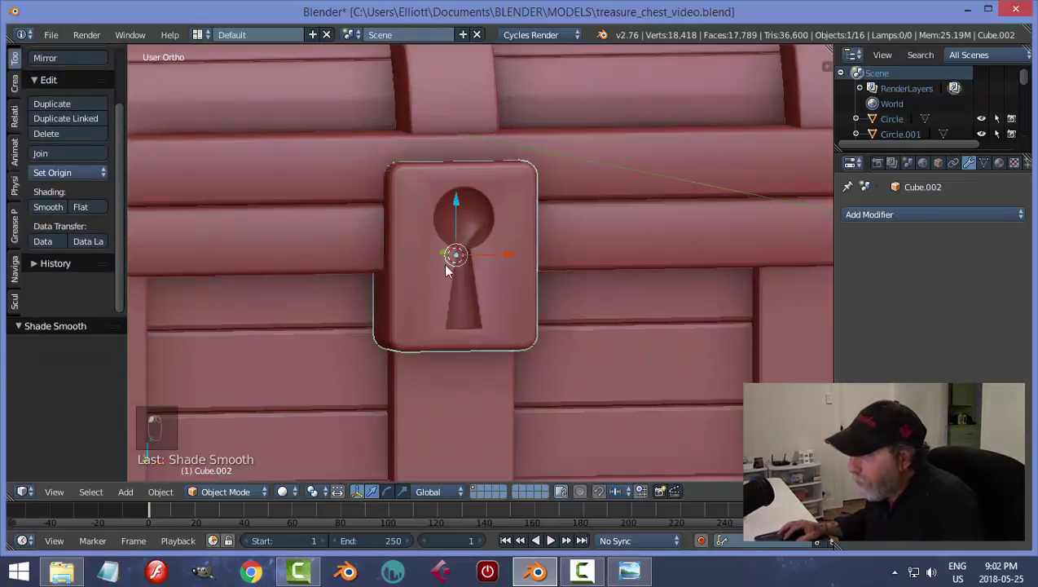
Step: Extrude the recessed back face of the keyhole in place without moving it
middle_click_drag(487, 287, 536, 291)
scroll(497, 301, "up", 3)
key("Tab")
left_click(604, 280)
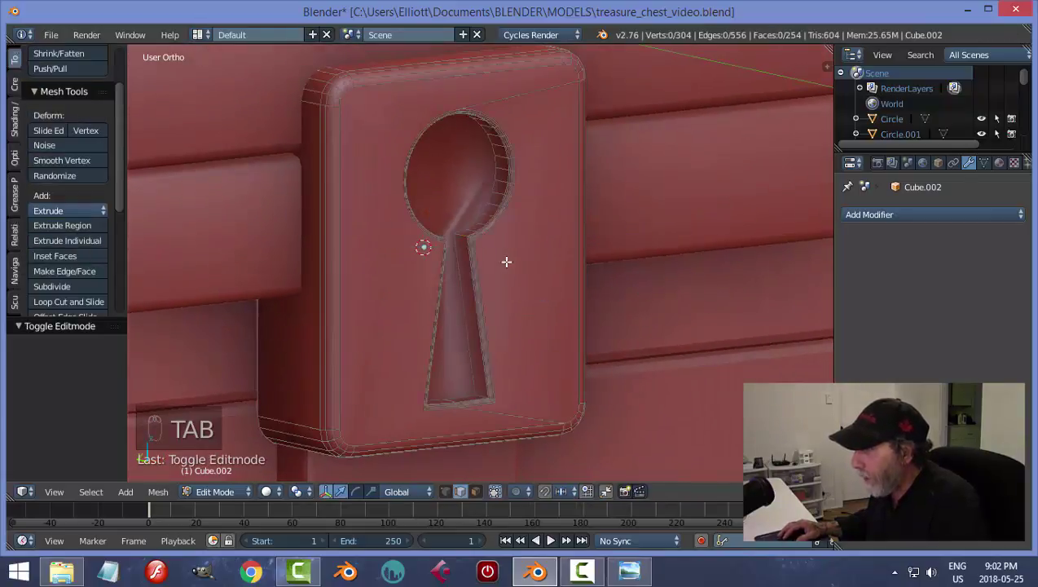
key("ctrl+Tab")
left_click(481, 278)
right_click(471, 190)
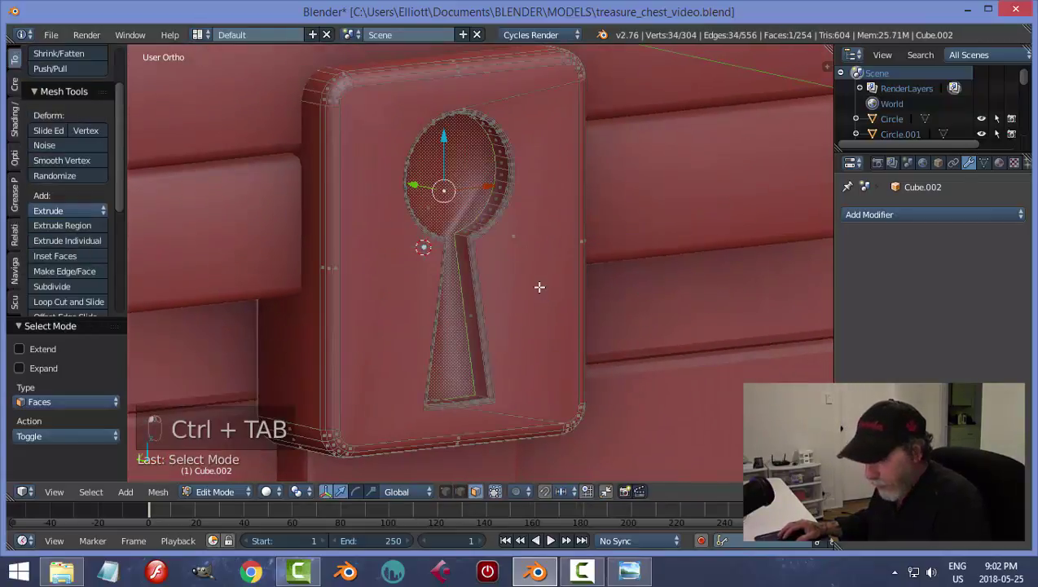
key("e")
right_click(538, 287)
Step: Extrude the two front faces around the keyhole in place without moving them, deselect everything and leave Edit Mode
right_click(542, 294)
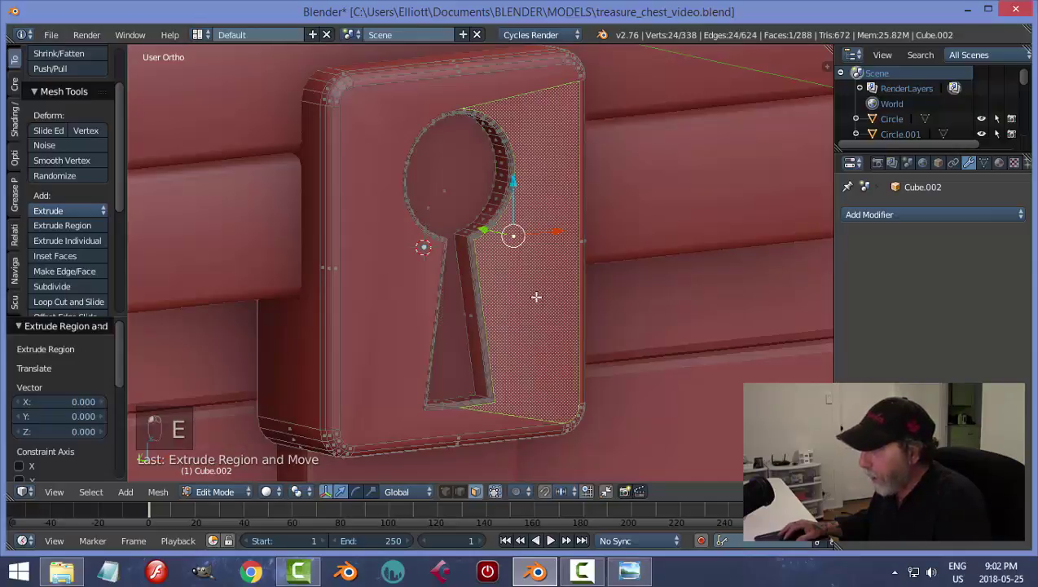
right_click(374, 176, "shift")
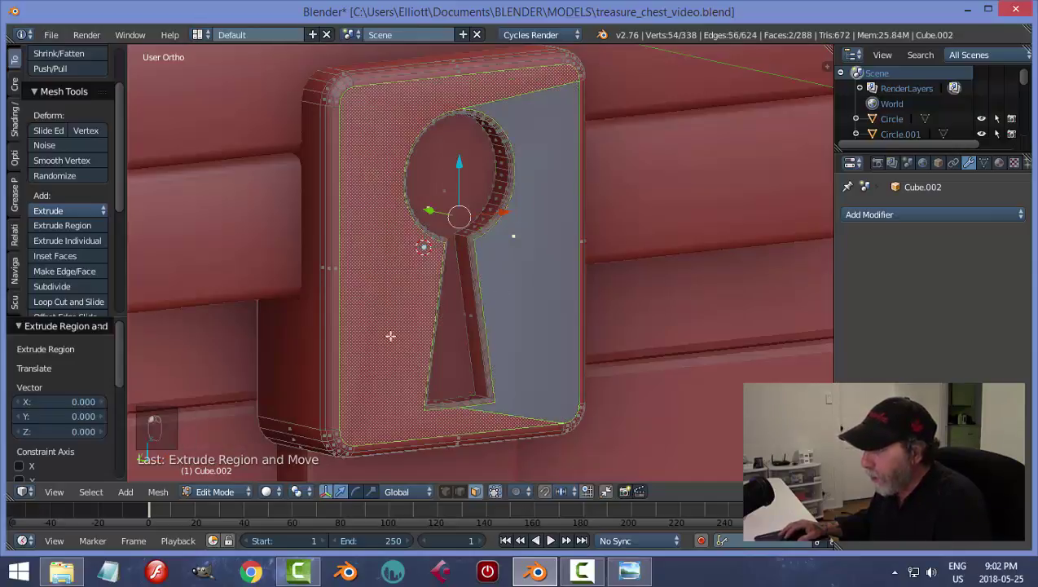
key("e")
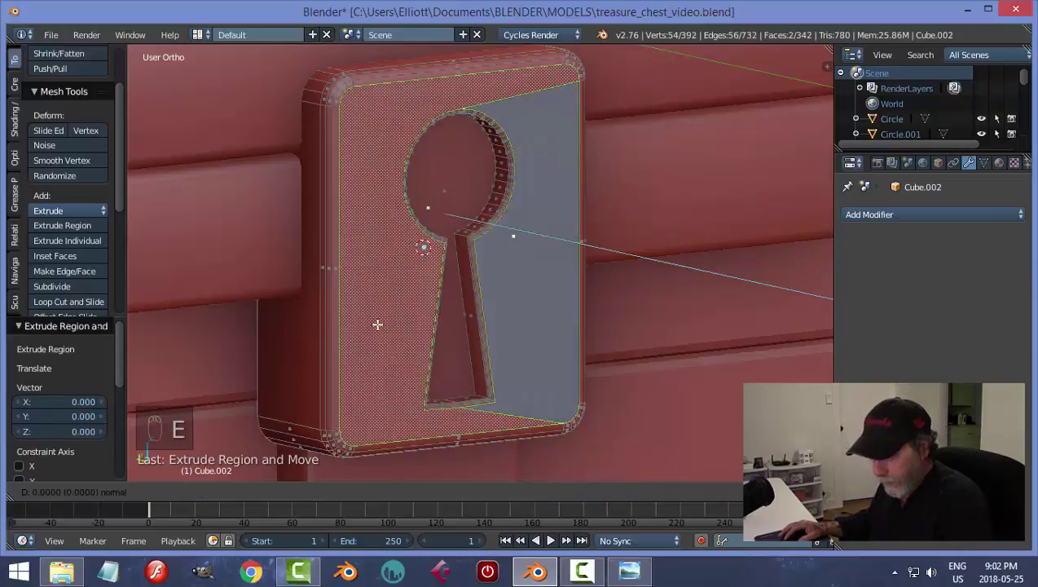
right_click(377, 324)
key("a")
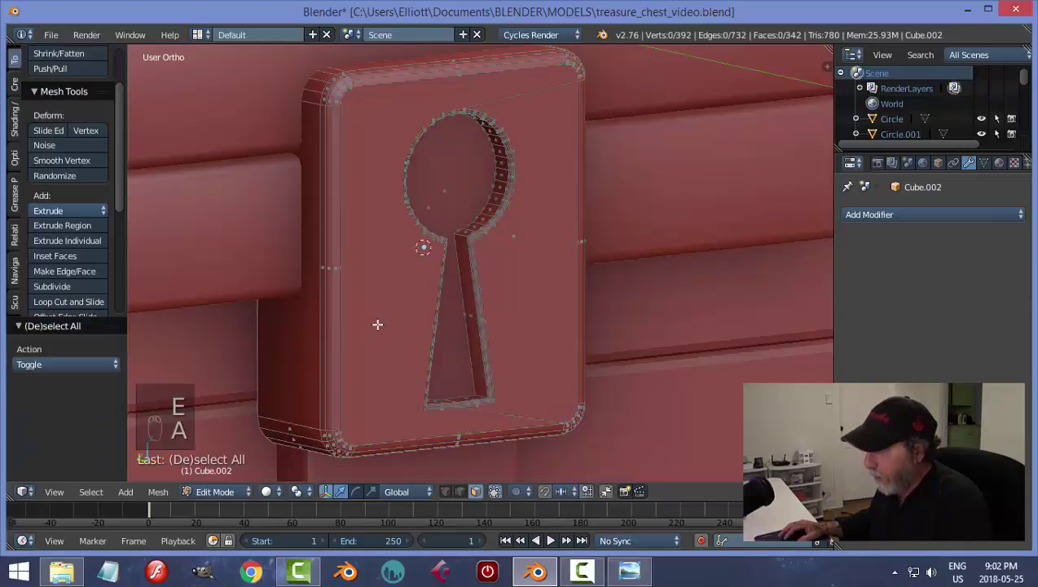
key("Tab")
Step: Examine the lock plate's shading around the keyhole from several angles, close up and on the whole chest
scroll(588, 329, "down", 4)
key("a")
key("a")
key("a")
middle_click_drag(607, 308, 613, 329)
scroll(473, 256, "up", 3)
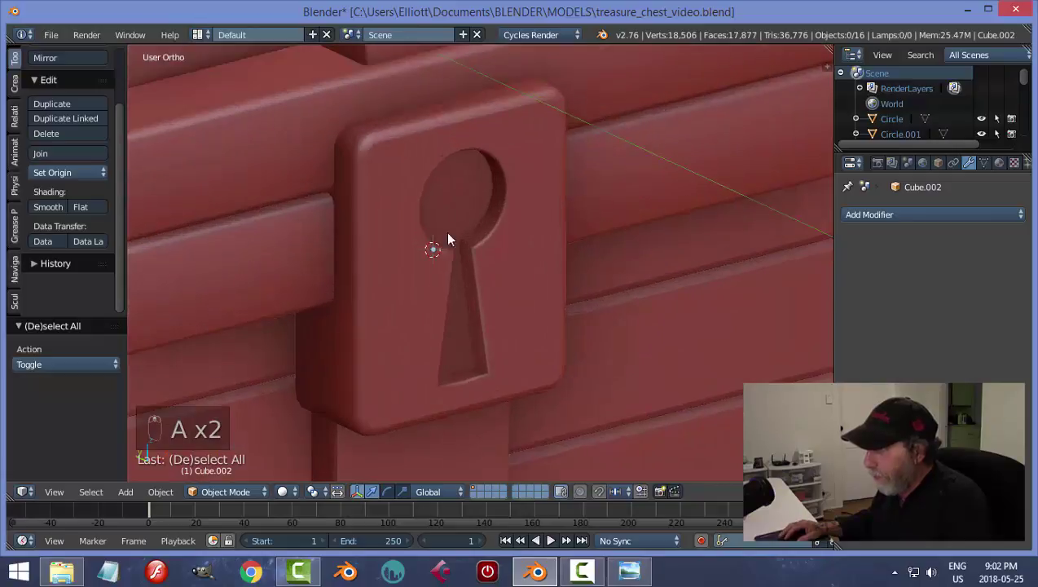
scroll(512, 268, "down", 3)
middle_click_drag(501, 301, 554, 247)
scroll(554, 248, "up", 2)
scroll(554, 308, "down", 3)
middle_click_drag(554, 308, 626, 297)
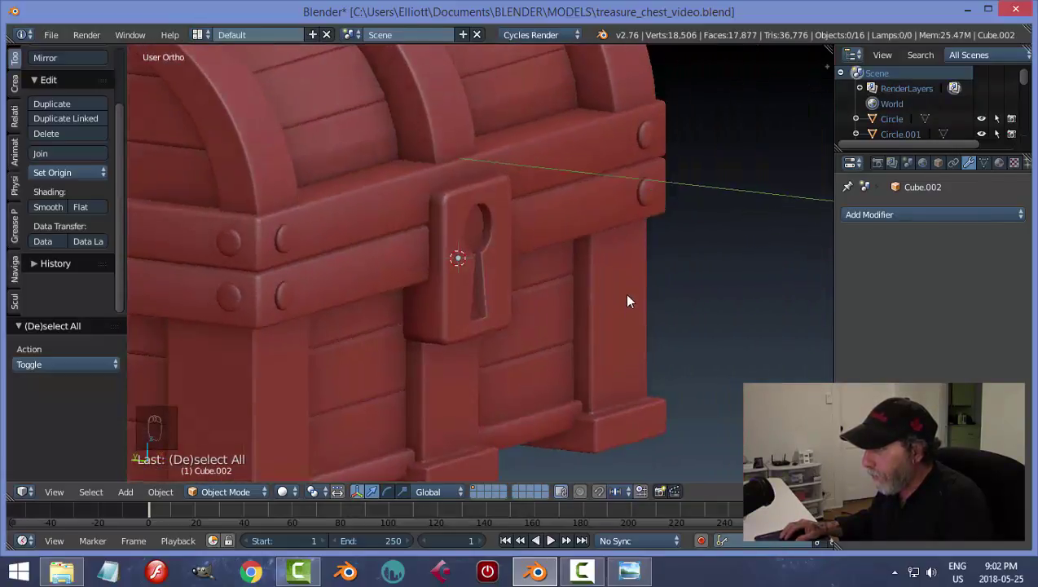
Step: Undo the in-place face extrusions on the lock plate
scroll(571, 328, "up", 3)
key("ctrl+z")
key("ctrl+z")
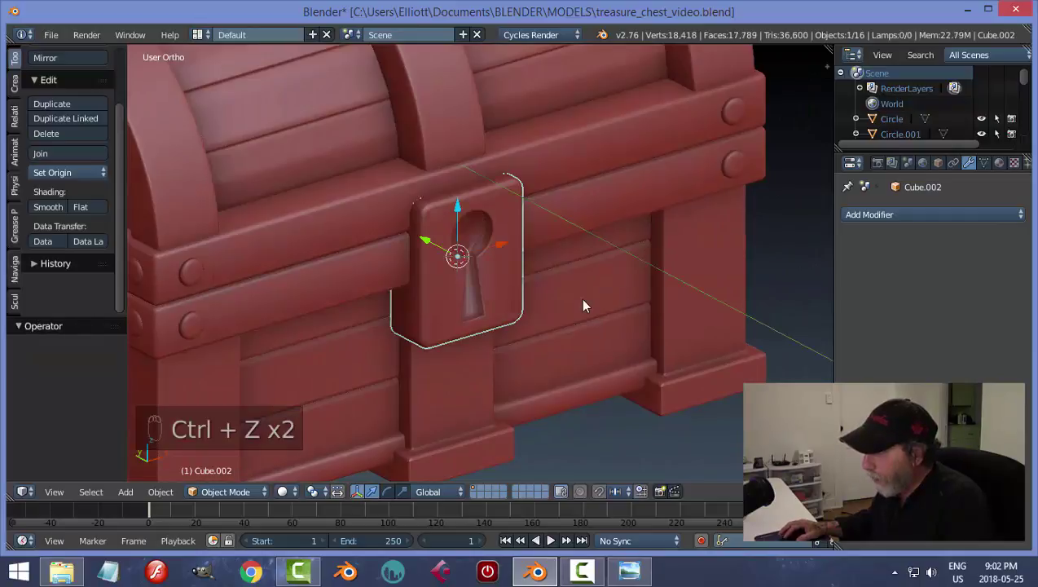
Step: Set the whole lock plate object to flat shading
scroll(581, 302, "up", 3)
mouse_move(562, 297)
middle_mouse_down()
mouse_move(527, 316)
mouse_move(542, 301)
middle_mouse_up()
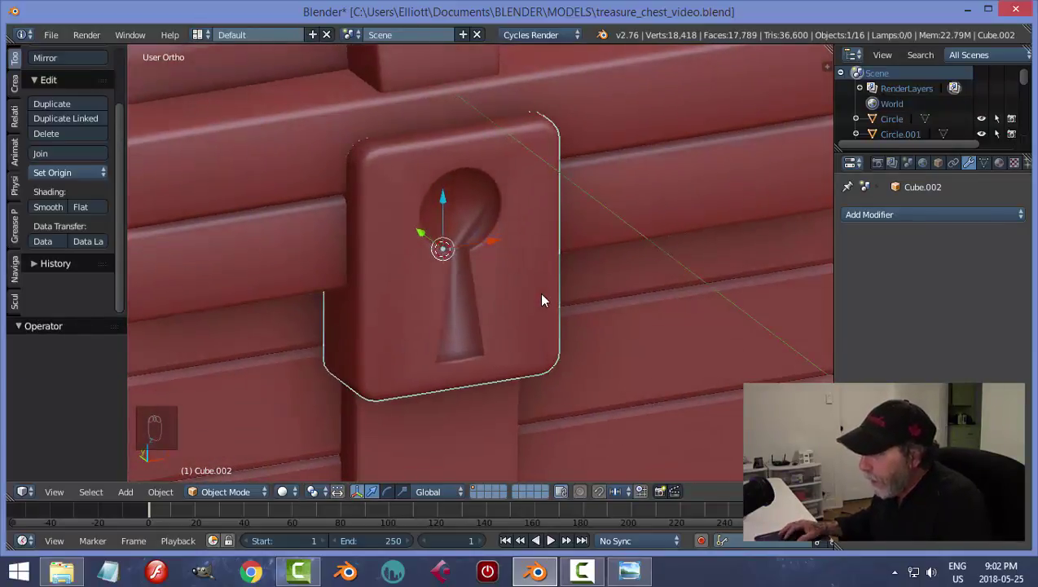
left_click(81, 207)
Step: Select the face loop around the lock plate's outer sides in Edit Mode and grow the selection three times across the rounded front border
key("Tab")
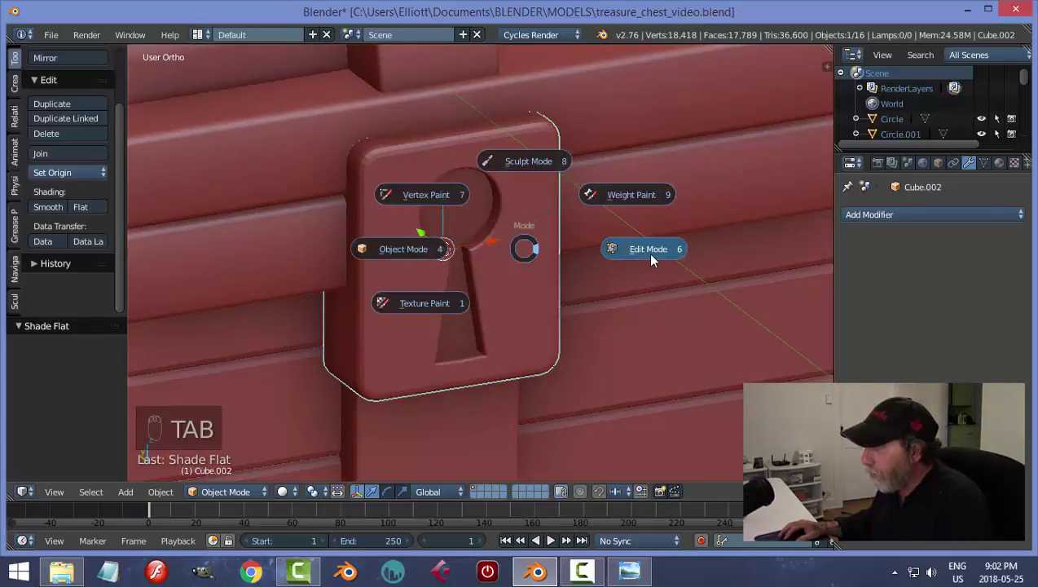
left_click(648, 253)
scroll(415, 242, "up", 3)
scroll(415, 243, "down", 2)
key("ctrl+Tab")
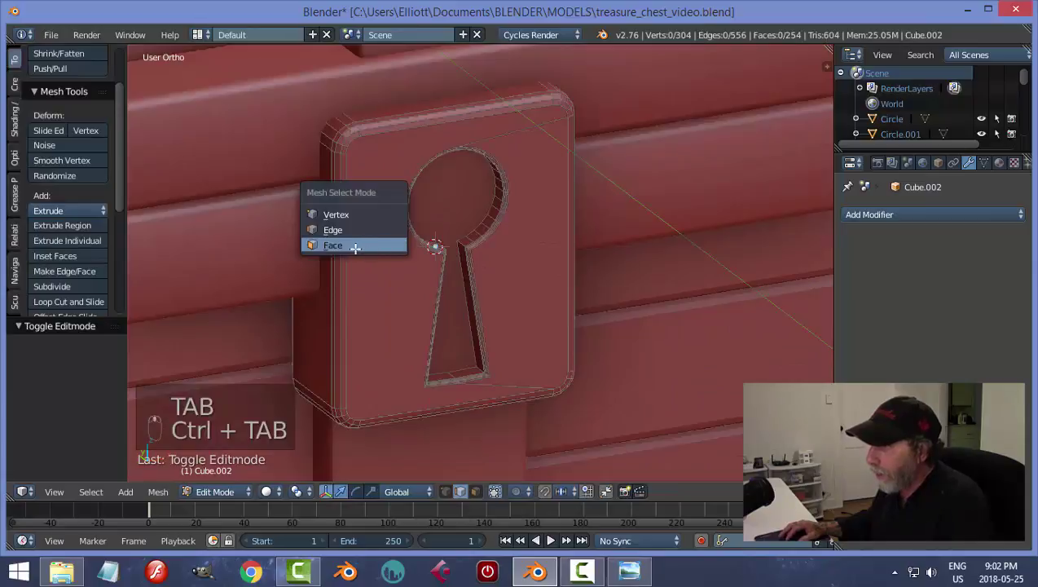
left_click(357, 246)
right_click(324, 142, "alt")
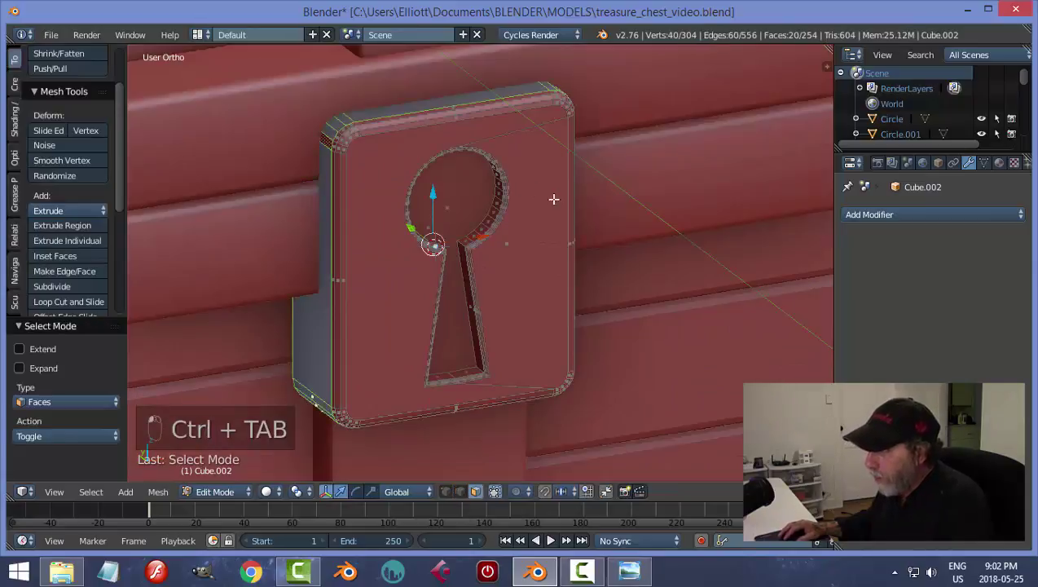
key("ctrl+KP_Add")
key("ctrl+KP_Add")
key("ctrl+KP_Add")
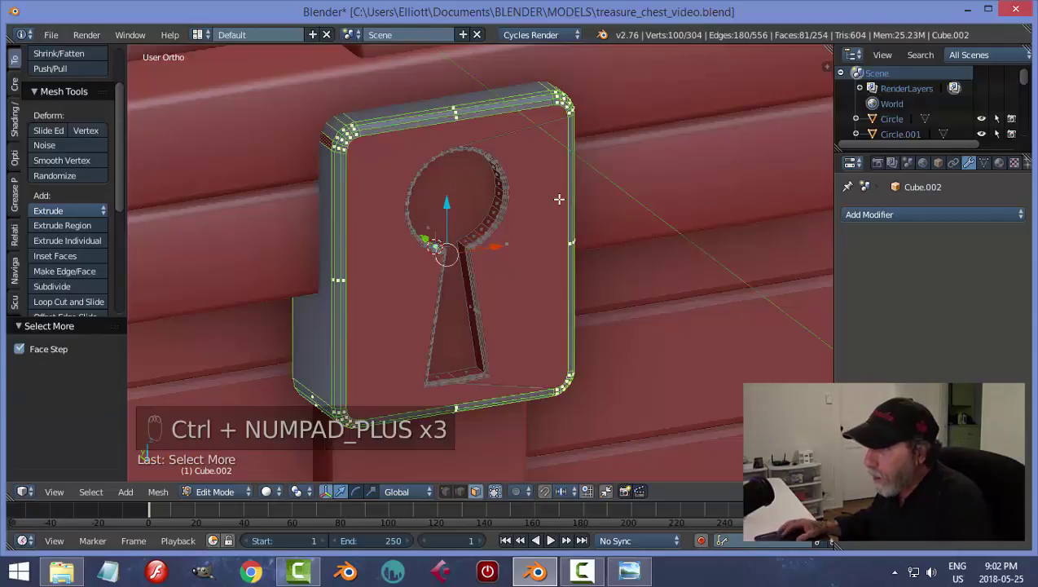
Step: Shade the selected side and border faces smooth, then leave Edit Mode and deselect everything
left_click(15, 118)
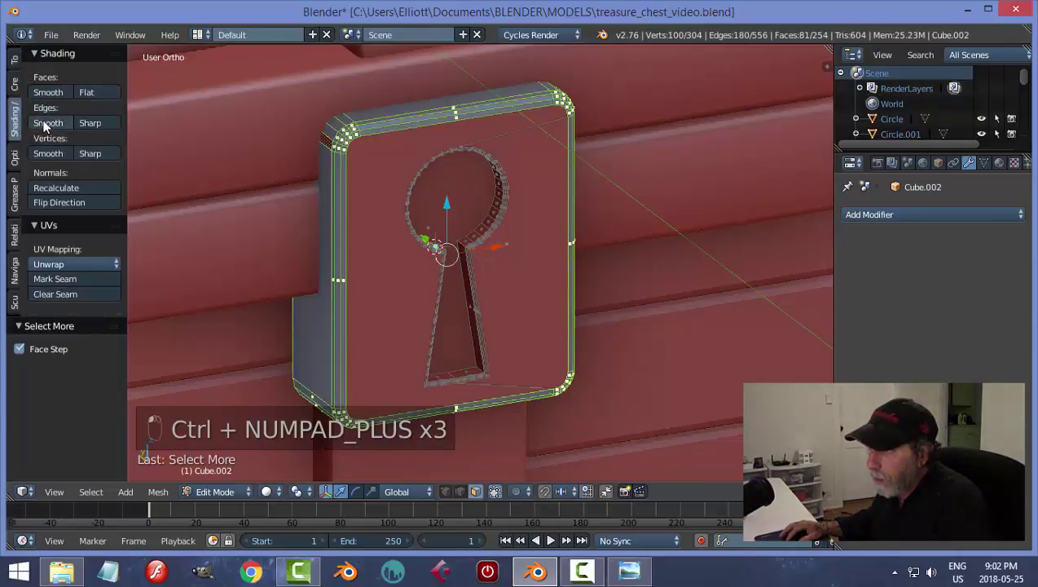
left_click(47, 92)
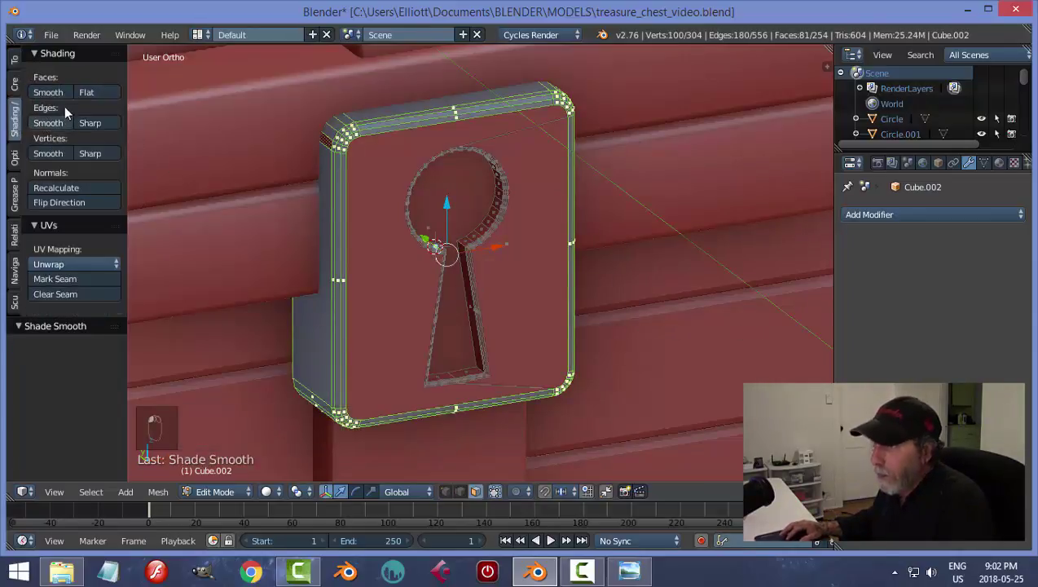
key("a")
key("Tab")
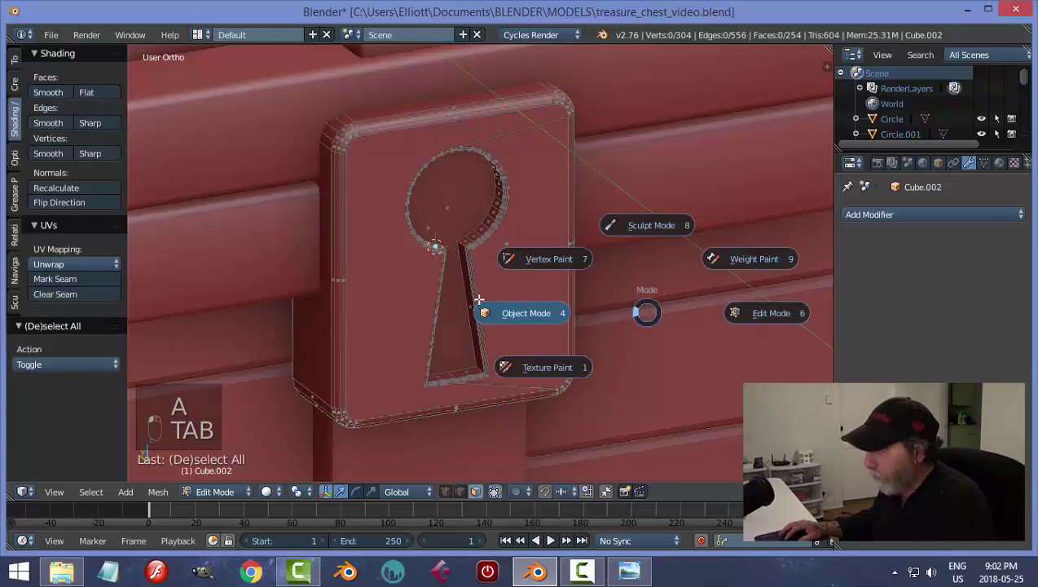
key("a")
Step: Reopen the lock plate's mesh for editing and select the face loop along the keyhole's inner walls
scroll(606, 260, "down", 2)
middle_click_drag(607, 260, 488, 252)
scroll(379, 220, "up", 2)
scroll(377, 228, "down", 3)
scroll(512, 283, "up", 2)
right_click(489, 249)
key("Tab")
scroll(514, 278, "up", 3)
scroll(515, 277, "up", 1)
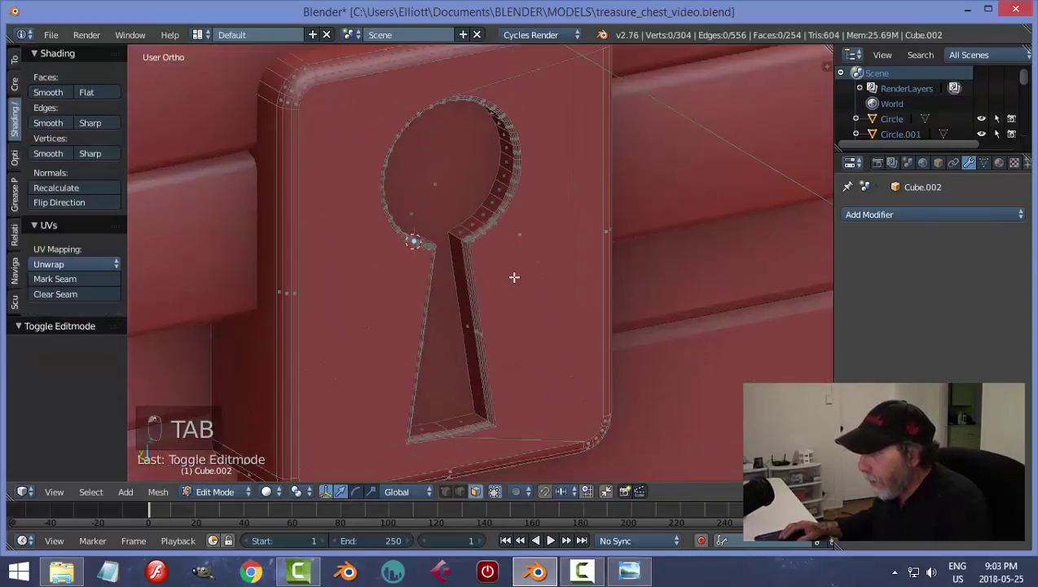
right_click(488, 207, "alt")
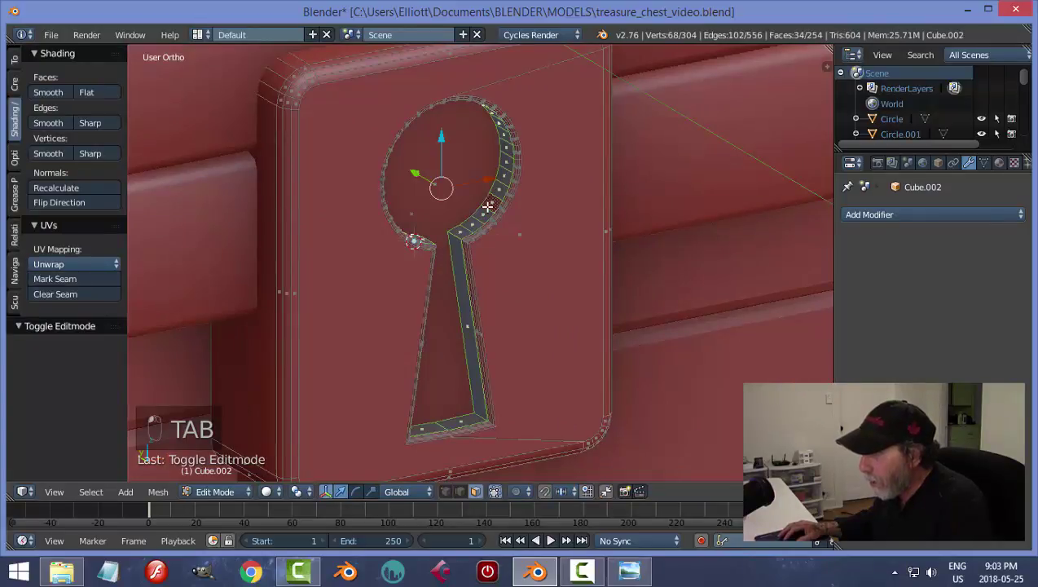
Step: Grow the selection four times across the keyhole's bevelled rim and exclude the recessed back face
key("ctrl+KP_Add")
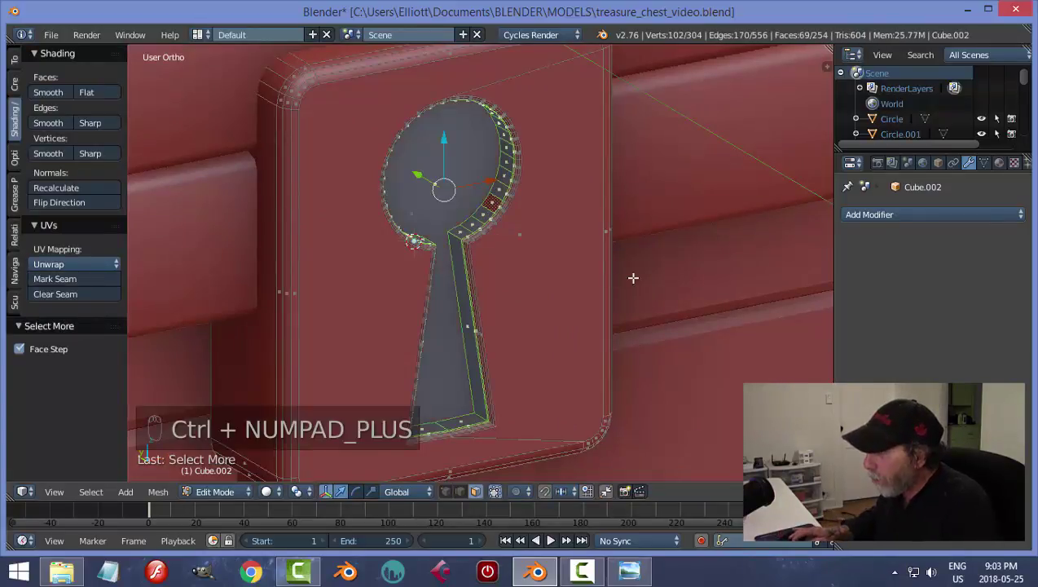
key("ctrl+KP_Add")
key("ctrl+KP_Add")
key("ctrl+KP_Add")
right_click(508, 166, "shift")
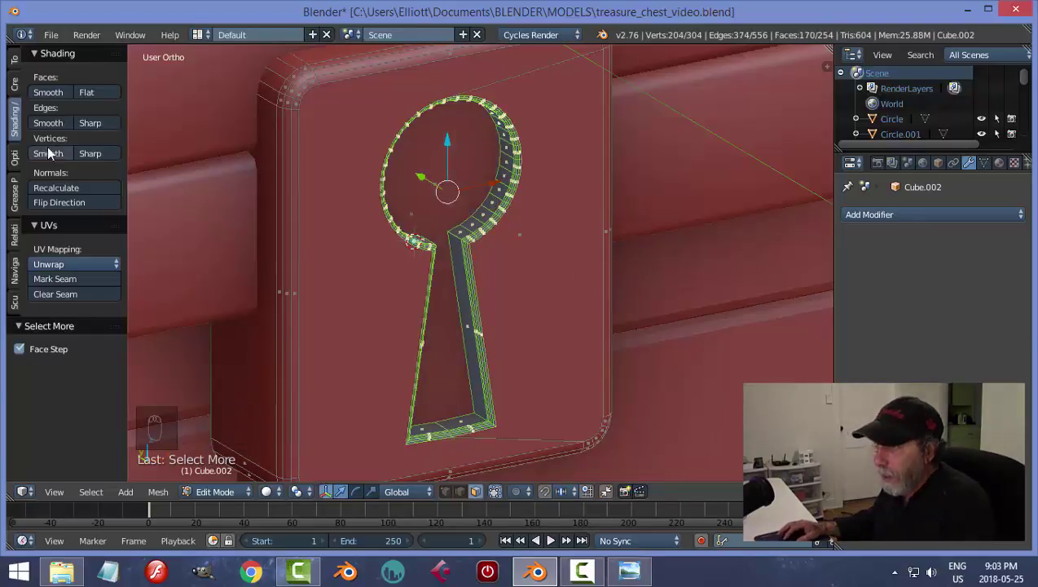
Step: Shade the selected keyhole wall and bevel faces smooth, then leave Edit Mode and deselect everything
left_click(49, 93)
key("a")
key("Tab")
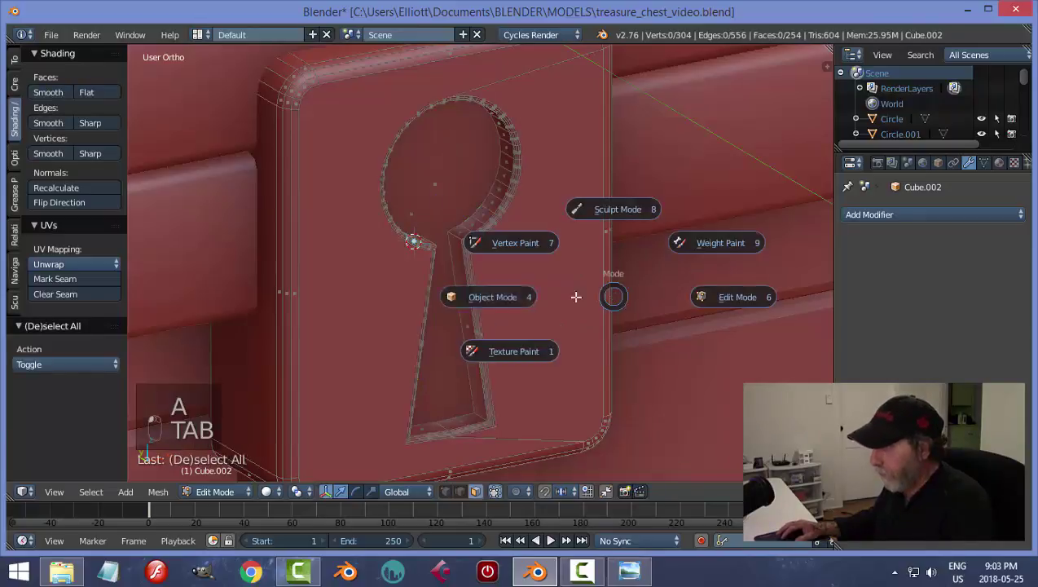
scroll(613, 294, "down", 3)
key("a")
Step: Check the finished lock on the chest and save treasure_chest_video.blend, overwriting the existing file
scroll(571, 304, "down", 4)
middle_click_drag(559, 303, 563, 244)
scroll(493, 294, "up", 3)
middle_click_drag(494, 294, 440, 300)
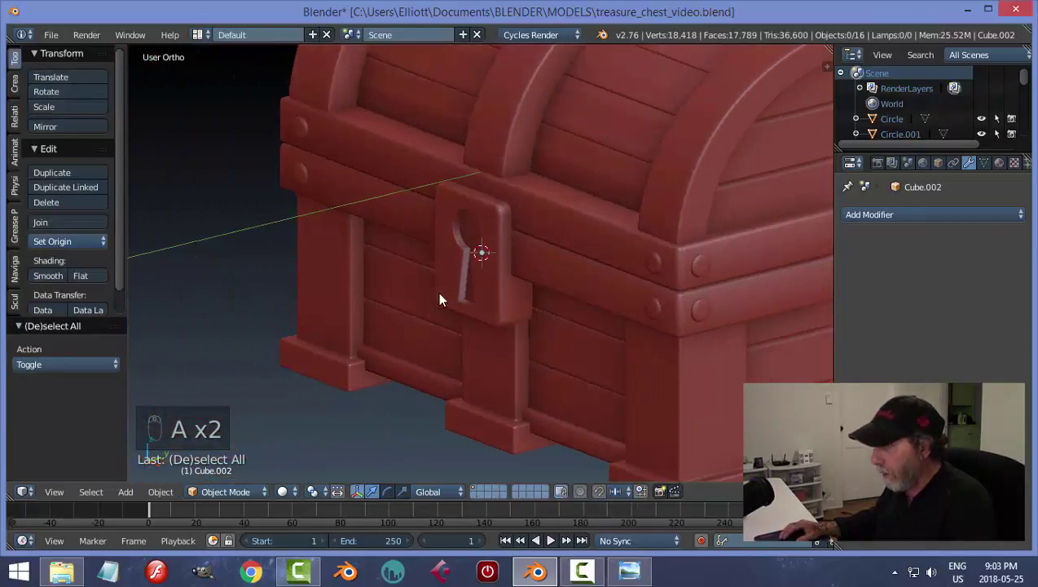
key("ctrl+s")
middle_click_drag(553, 296, 685, 294)
scroll(595, 330, "down", 4)
key("ctrl+s")
left_click(642, 347)
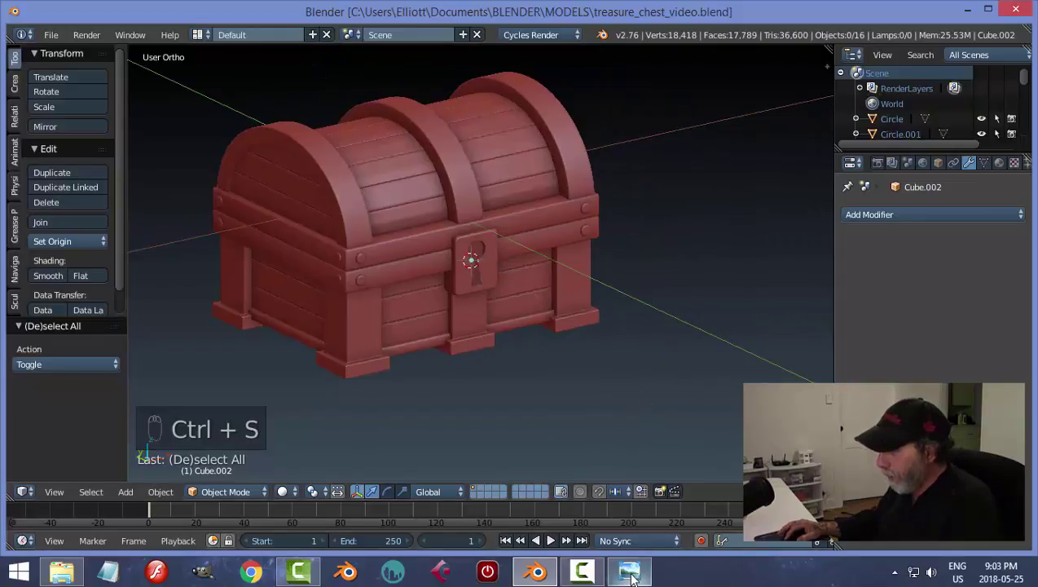
Step: Switch to Windows Photo Viewer to check the lock in the treasure_chest8b.png reference, then return to Blender
left_click(704, 453)
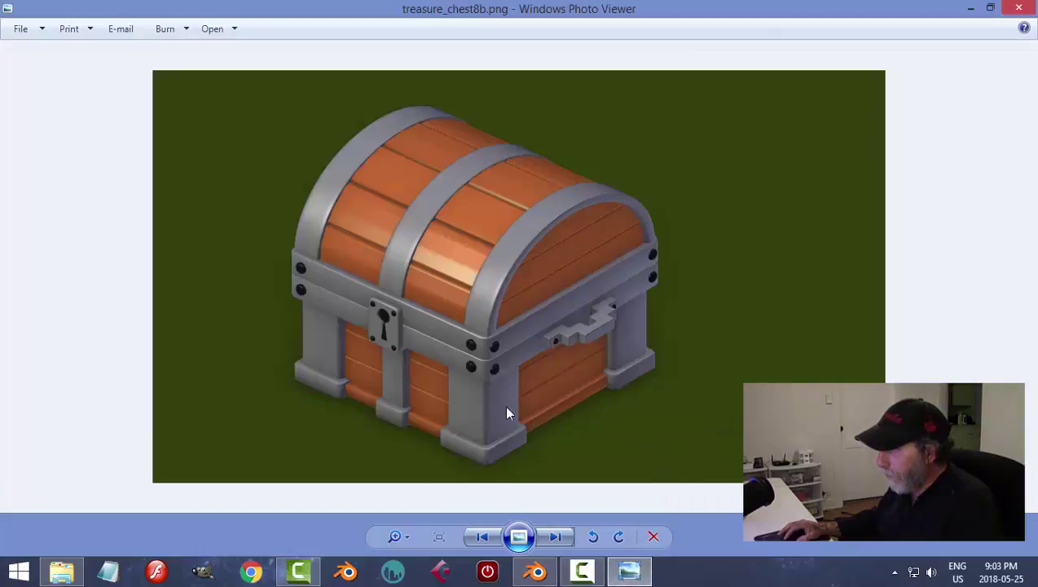
left_click(535, 571)
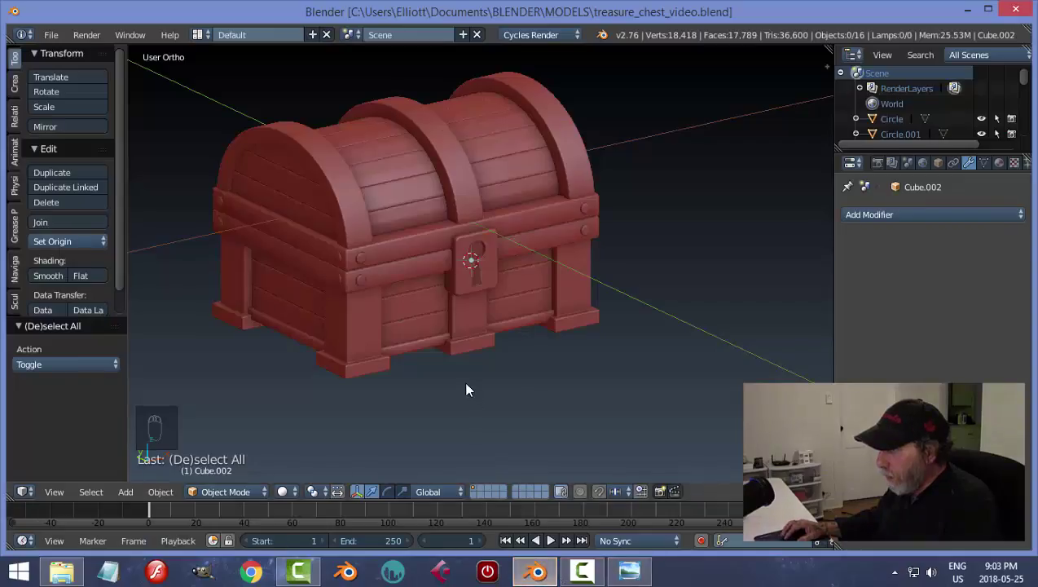
Step: Select all linked geometry of the upper band's rivet at the chest's front left corner in Edit Mode
scroll(546, 291, "up", 5)
right_click(251, 257)
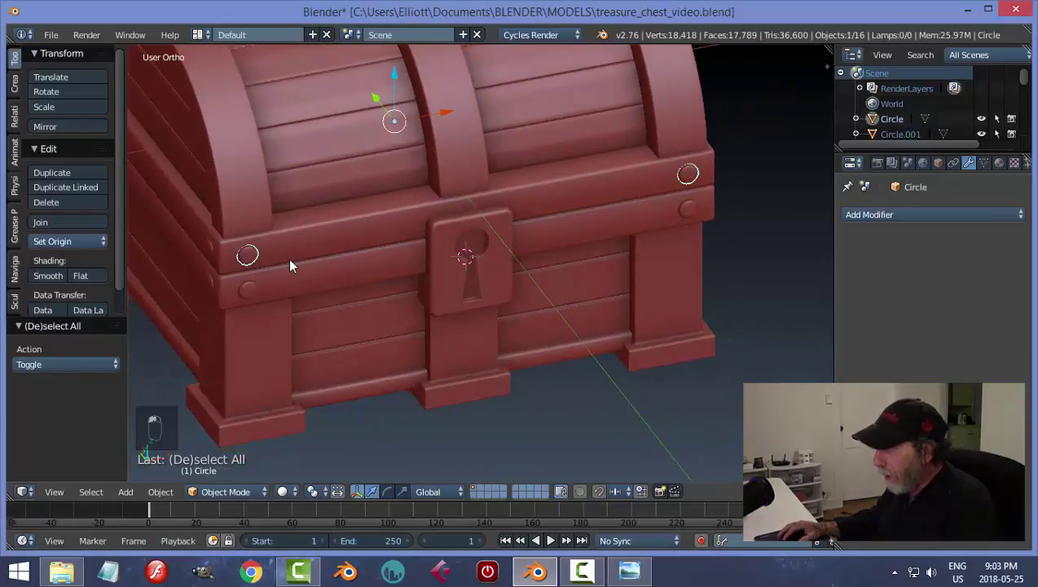
key("Tab")
right_click(248, 257)
key("ctrl+l")
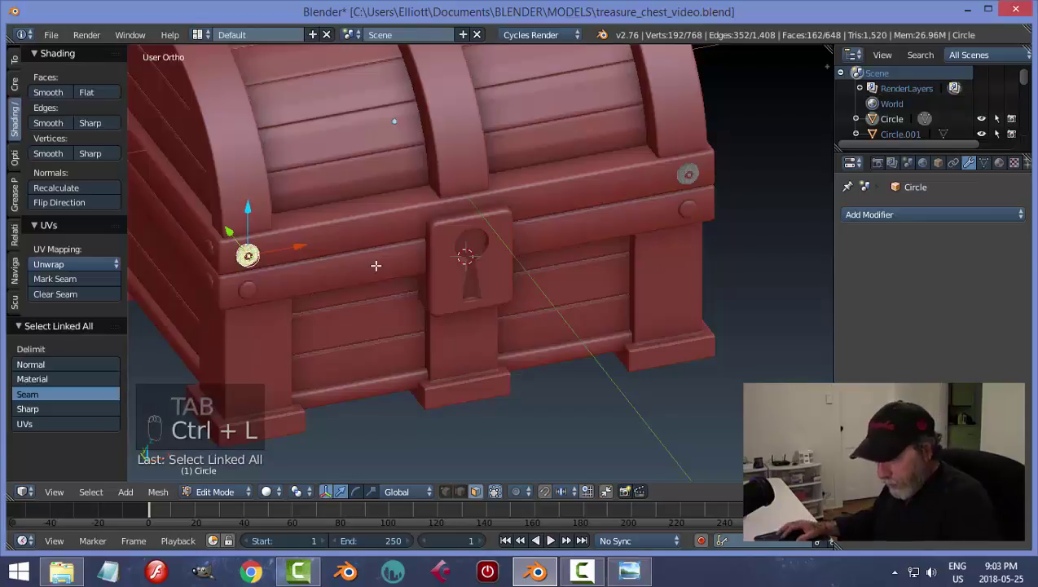
Step: Duplicate the rivet in place, separate the copy into its own object and select it in Object Mode
key("shift+d")
key("p")
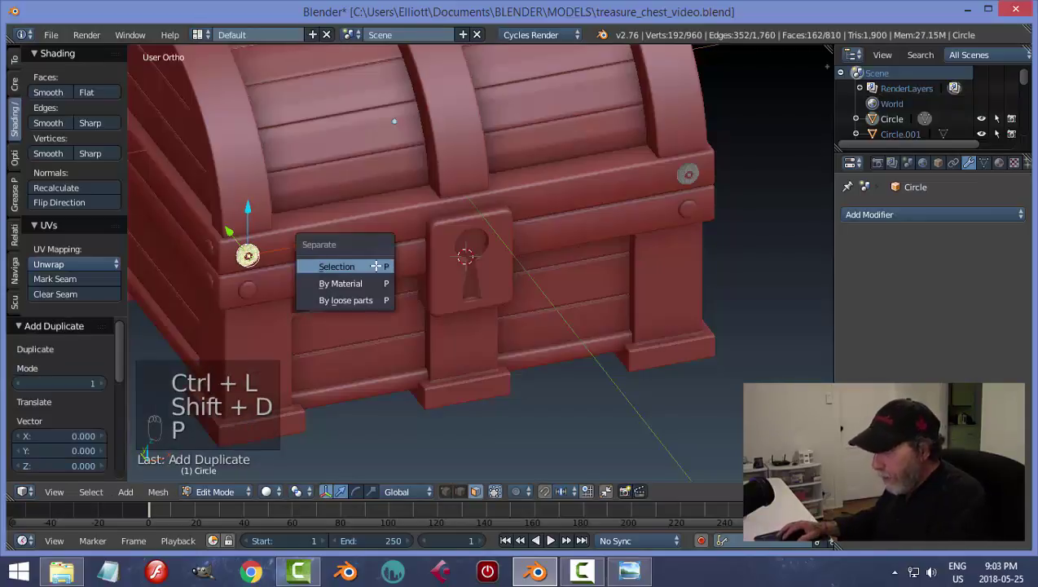
left_click(376, 265)
key("Tab")
left_click(257, 265)
right_click(252, 258)
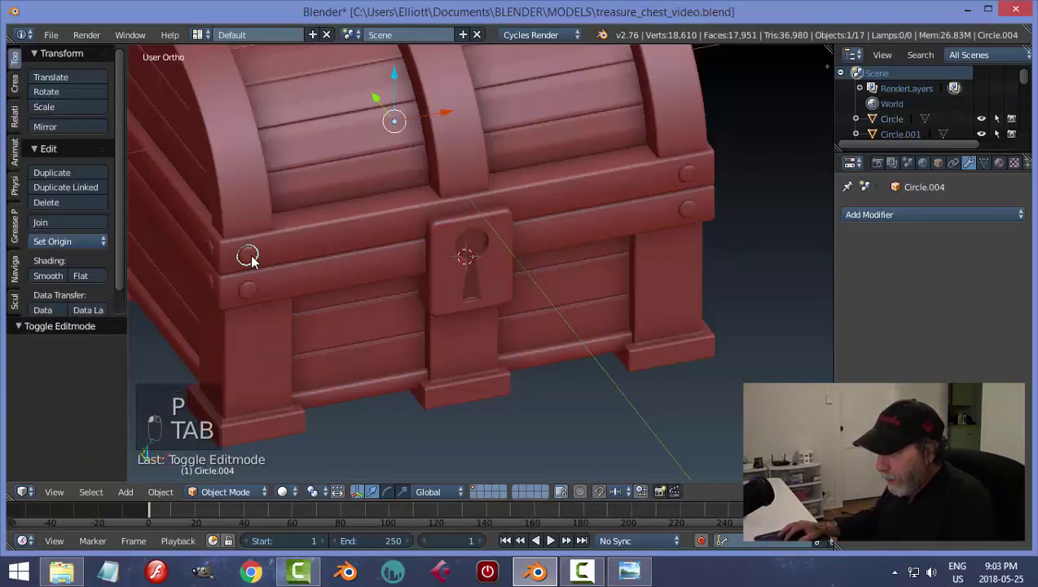
Step: Set the separated rivet's origin to its geometry and move it about 1.199 along X to the lock plate
left_click(67, 241)
left_click(78, 276)
key("g")
key("x")
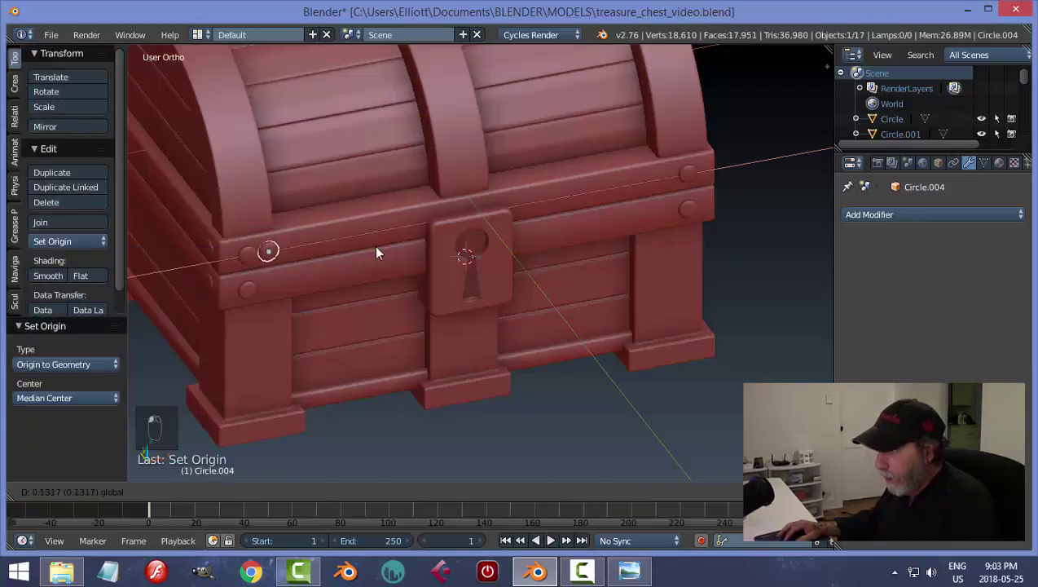
left_click(481, 259)
Step: Move the rivet copy about -0.114 along Y, bringing it forward to the lock plate's front face
middle_click_drag(476, 260, 412, 223)
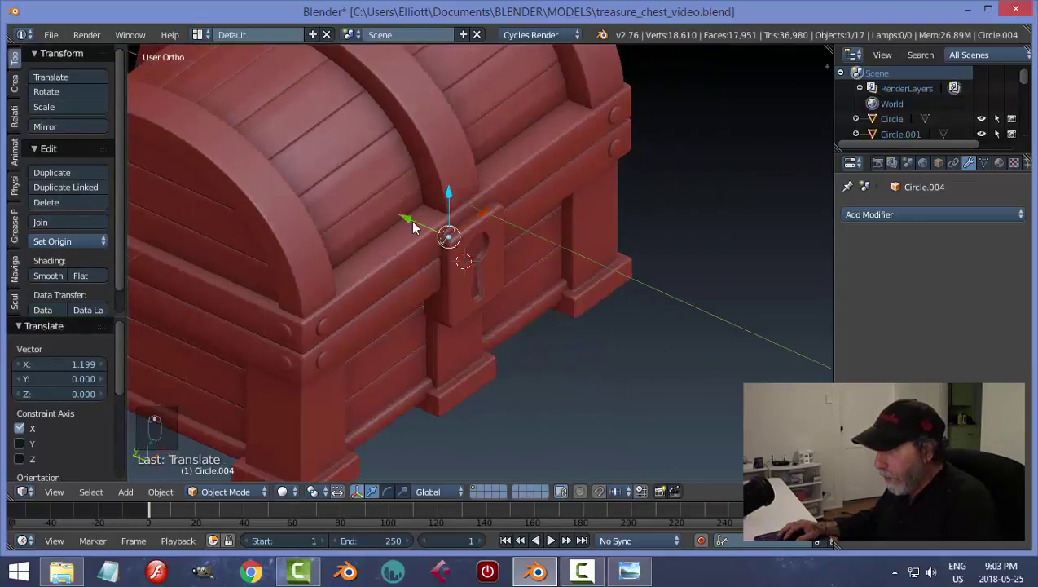
key("g")
key("x")
key("y")
left_click(419, 225)
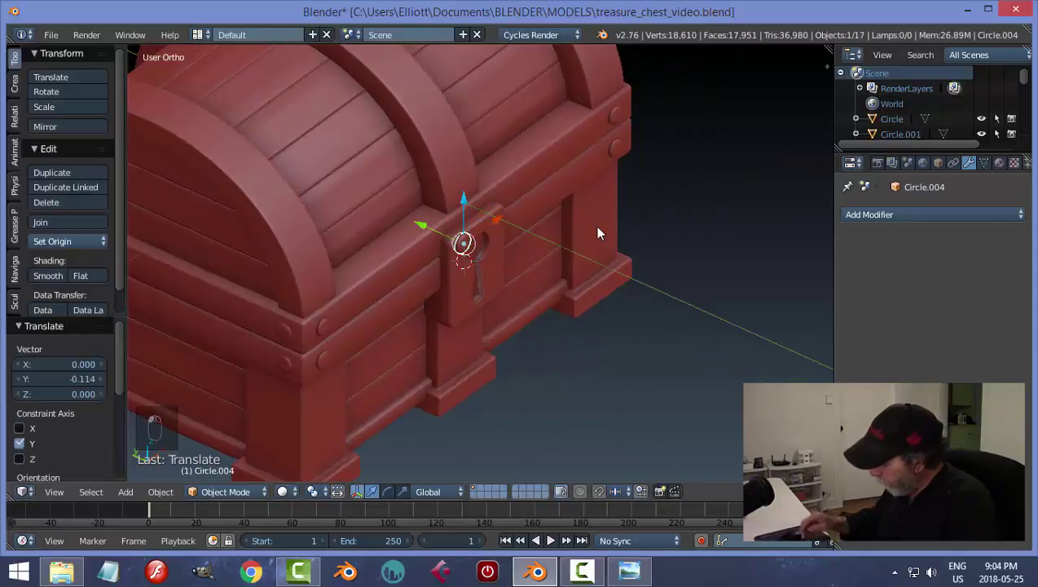
Step: In front view, move the rivet onto the lock plate's upper left corner and scale it to about 0.42
key("KP_1")
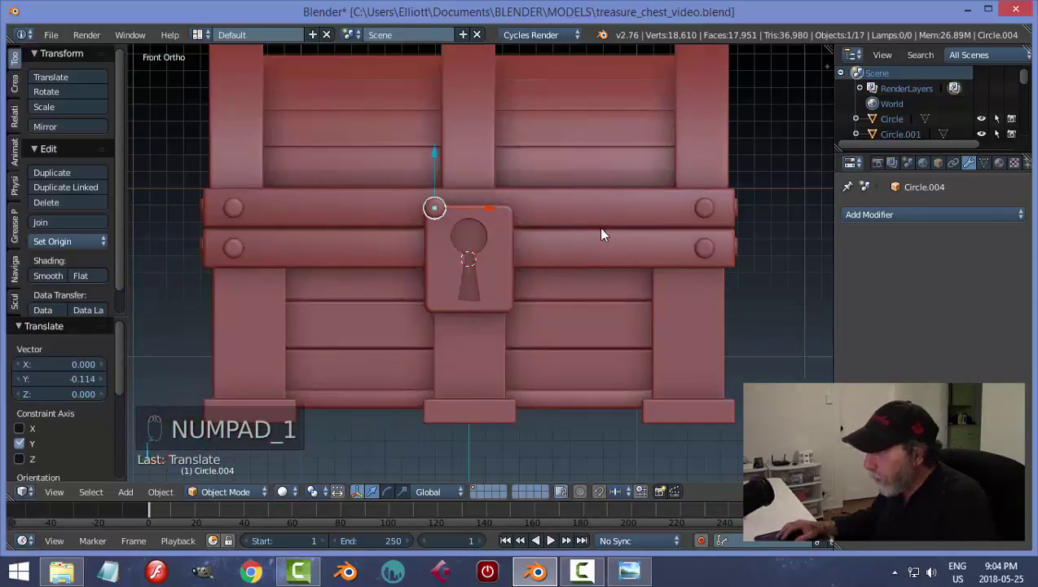
left_click_drag(440, 159, 492, 230)
scroll(492, 230, "up", 5)
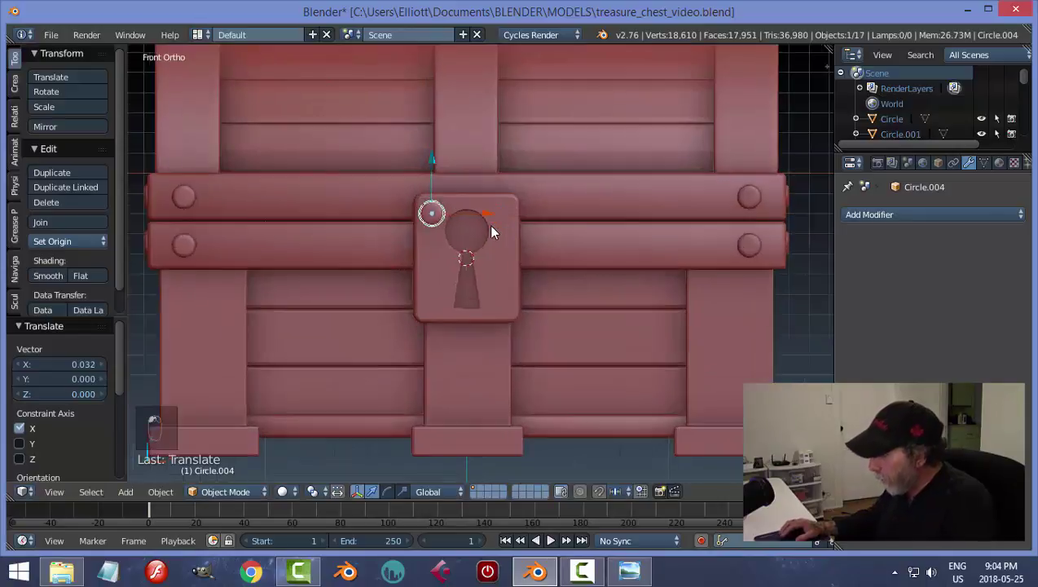
key("s")
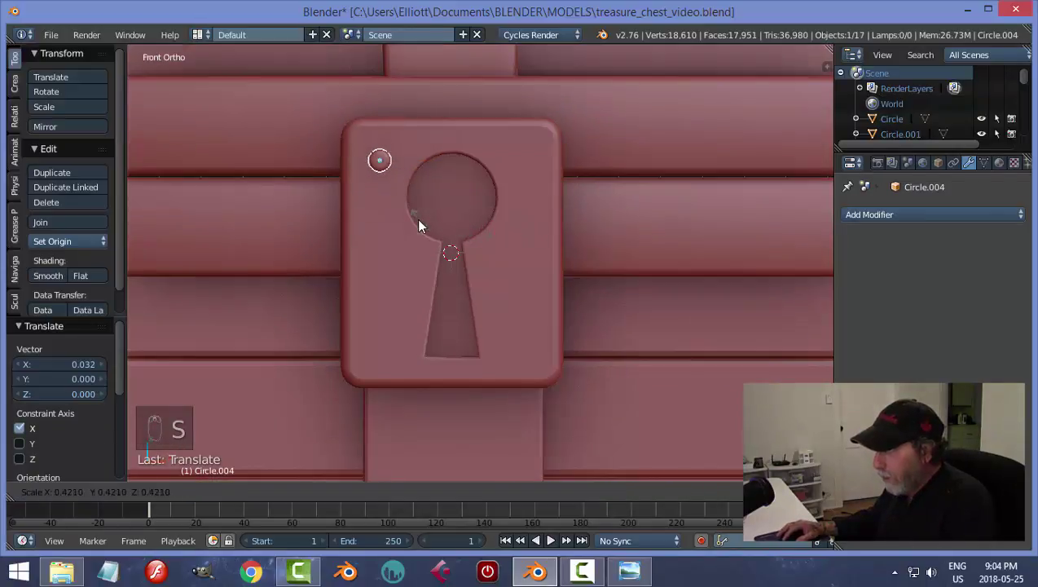
left_click(394, 211)
Step: Adjust the small rivet's depth against the plate's front face and fine-tune its position in the upper left corner
middle_click_drag(393, 211, 506, 234)
left_click_drag(456, 210, 435, 206)
middle_click_drag(637, 250, 512, 239)
left_click_drag(412, 132, 406, 116)
left_click_drag(451, 155, 419, 141)
key("KP_1")
left_click_drag(369, 92, 371, 93)
Step: Duplicate the small rivet and move the copy 0.394 along X to the lock plate's upper right corner
key("shift+d")
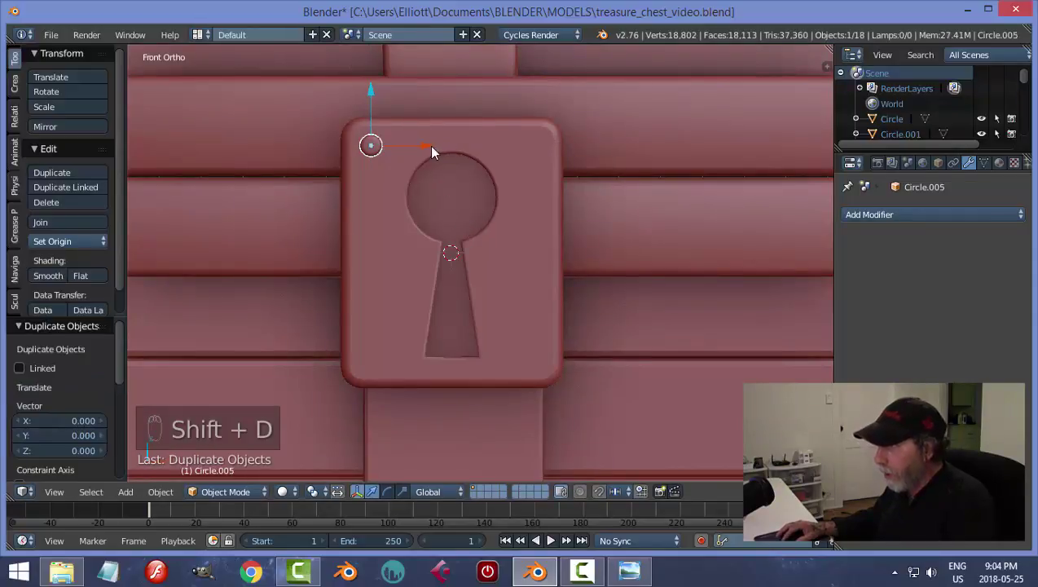
left_click_drag(433, 149, 483, 155)
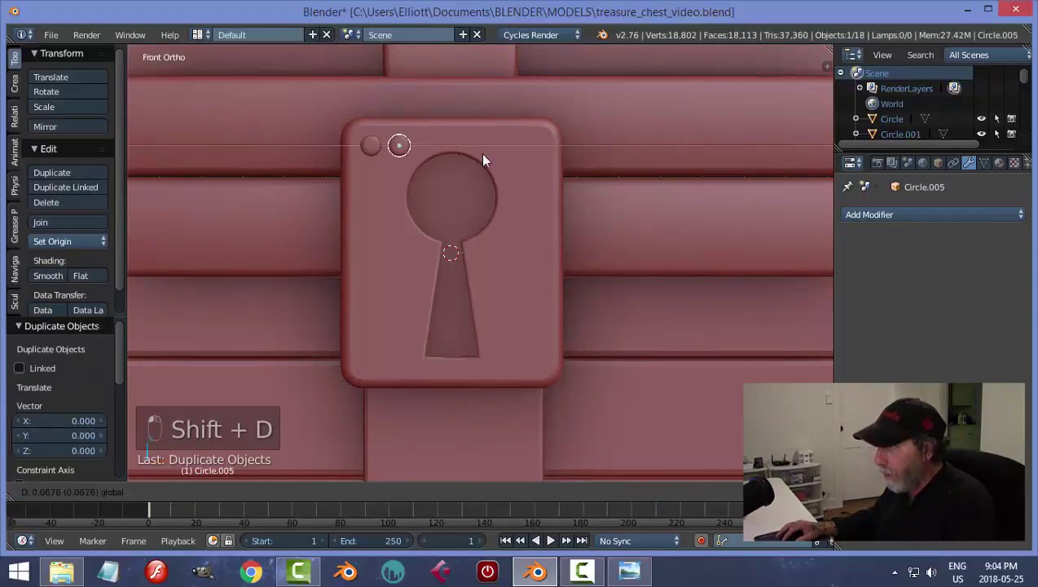
left_click(589, 181)
Step: Duplicate both upper rivets and move the copies -0.517 along Z to the lock plate's lower corners
right_click(394, 157, "shift")
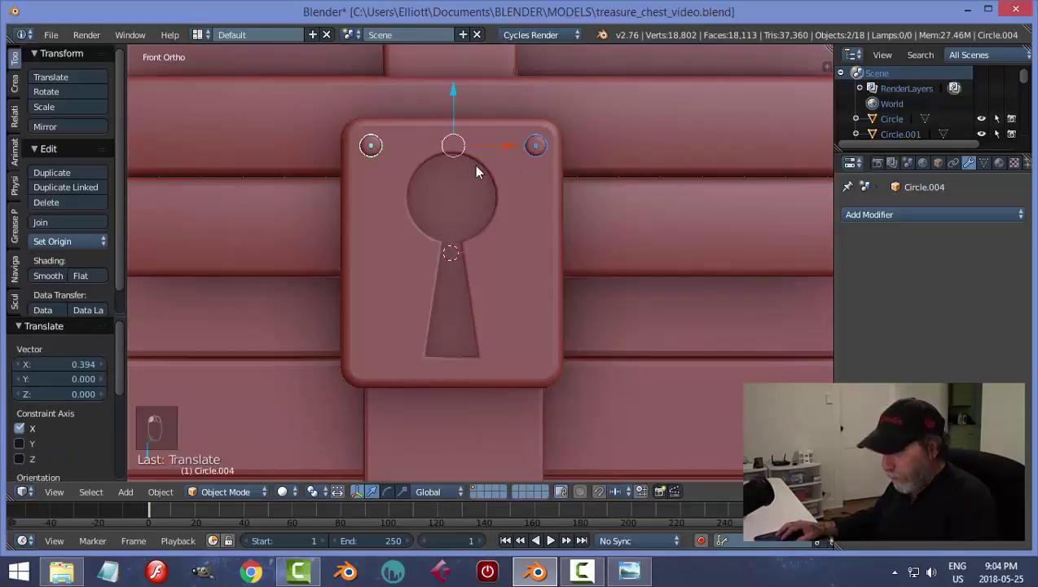
key("shift+d")
right_click(468, 131)
left_click_drag(453, 94, 454, 305)
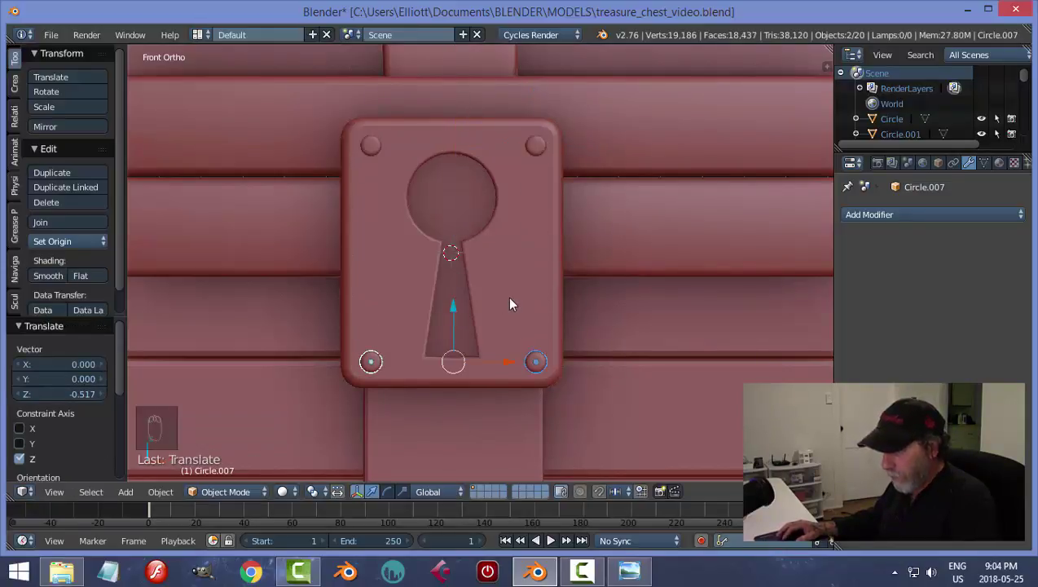
key("a")
Step: Join the four corner rivets into the lock plate object and save the file
middle_click_drag(507, 295, 462, 250)
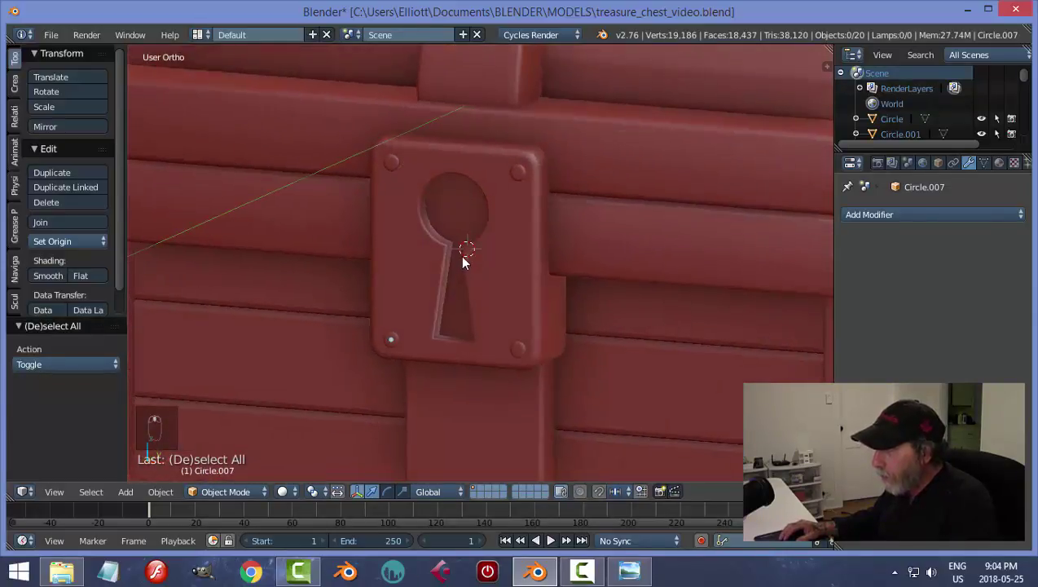
right_click(514, 353)
right_click(514, 354)
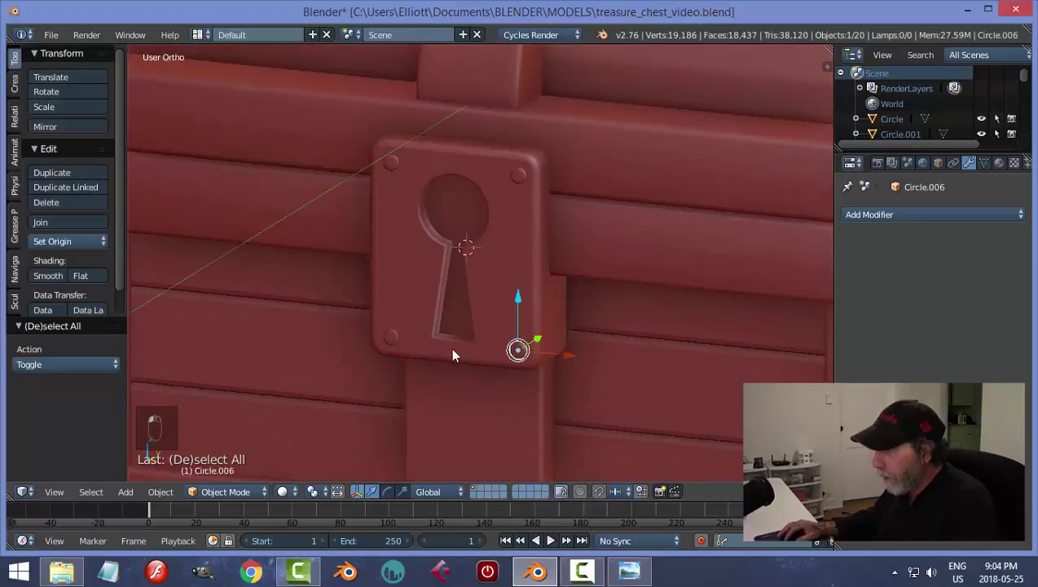
right_click(393, 336, "shift")
right_click(400, 166, "shift")
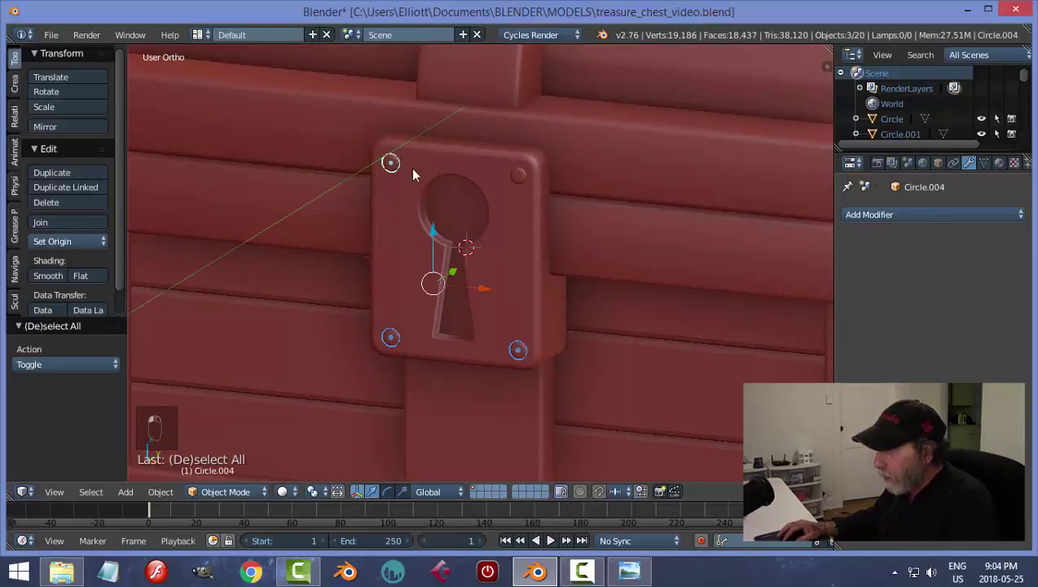
right_click(519, 176, "shift")
right_click(519, 230, "shift")
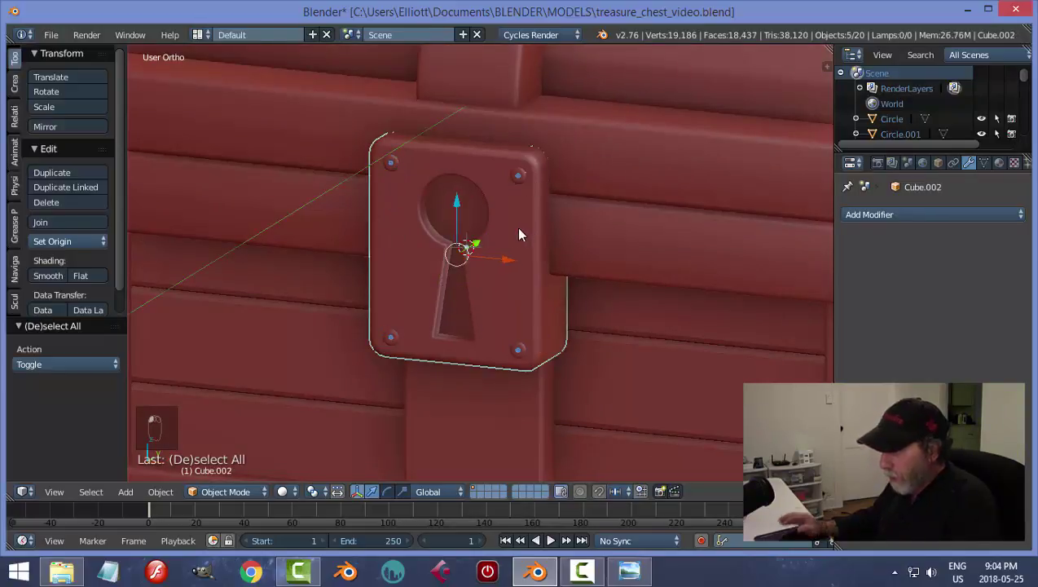
key("ctrl+j")
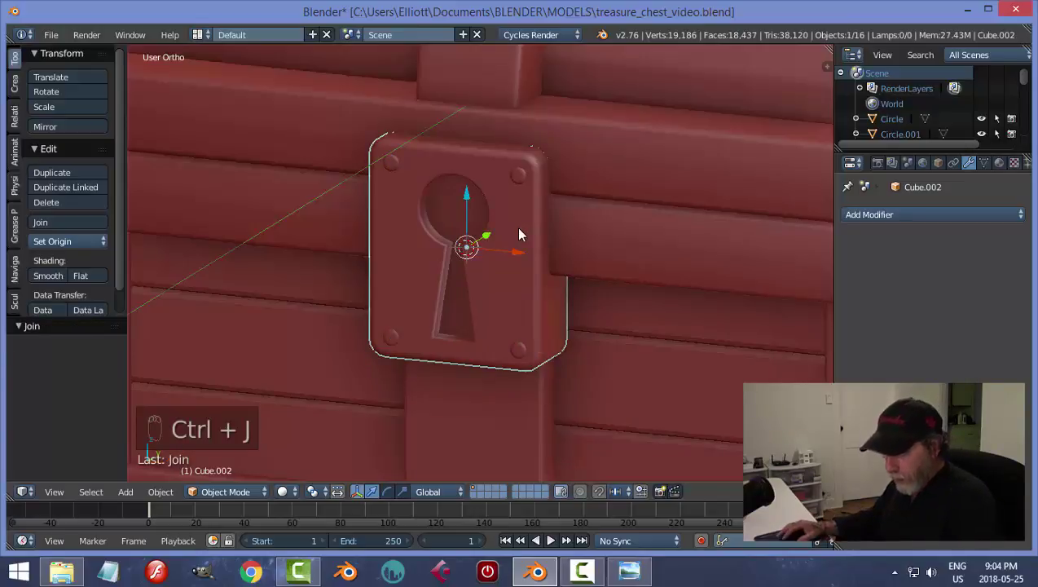
key("ctrl+s")
Step: Examine the whole chest and compare it with the treasure_chest8b.png reference in Windows Photo Viewer, returning to Blender
scroll(516, 261, "down", 5)
key("a")
middle_click_drag(467, 276, 563, 300)
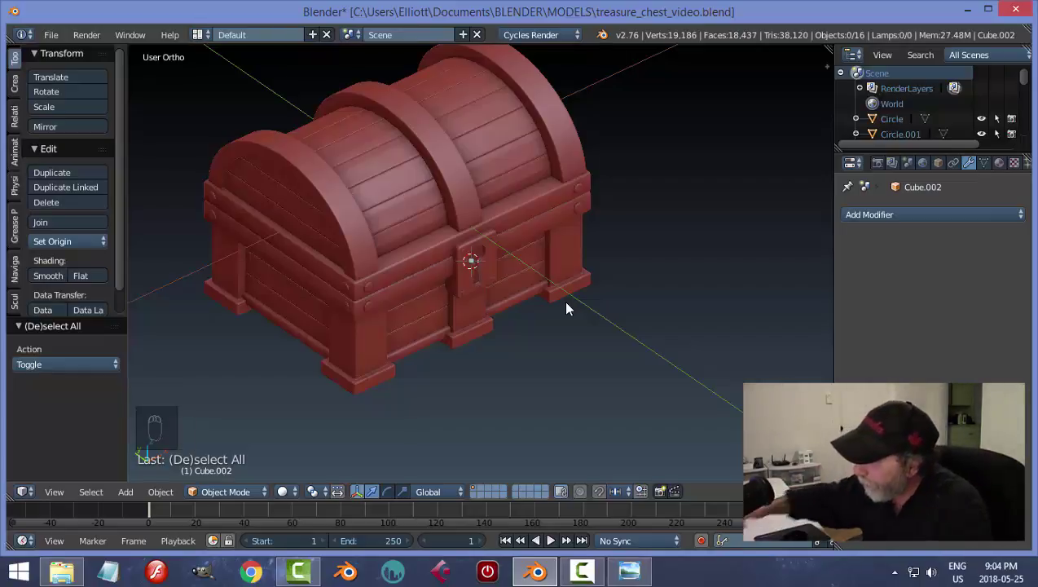
middle_click_drag(598, 332, 515, 335)
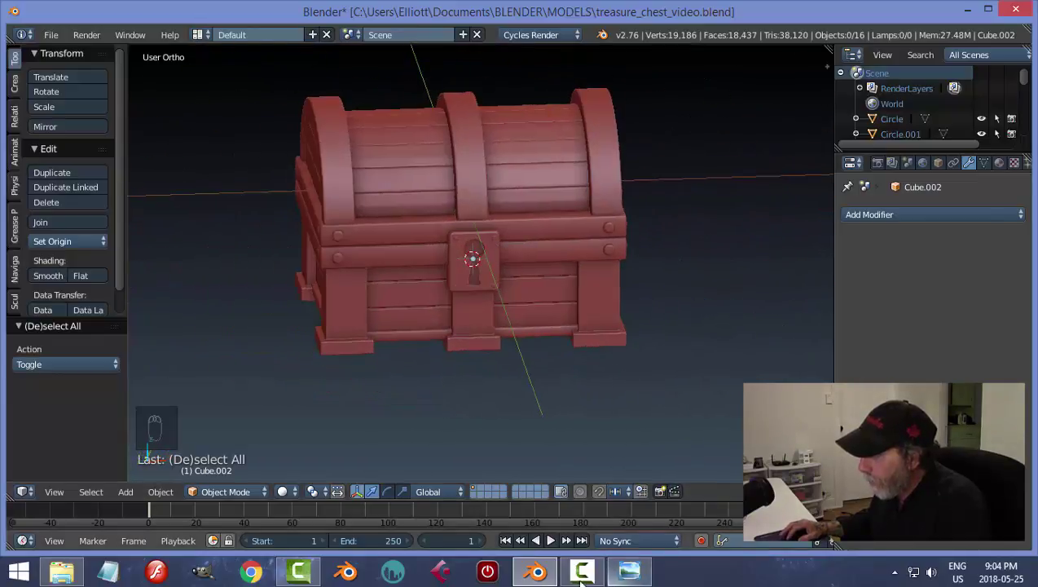
left_click(628, 570)
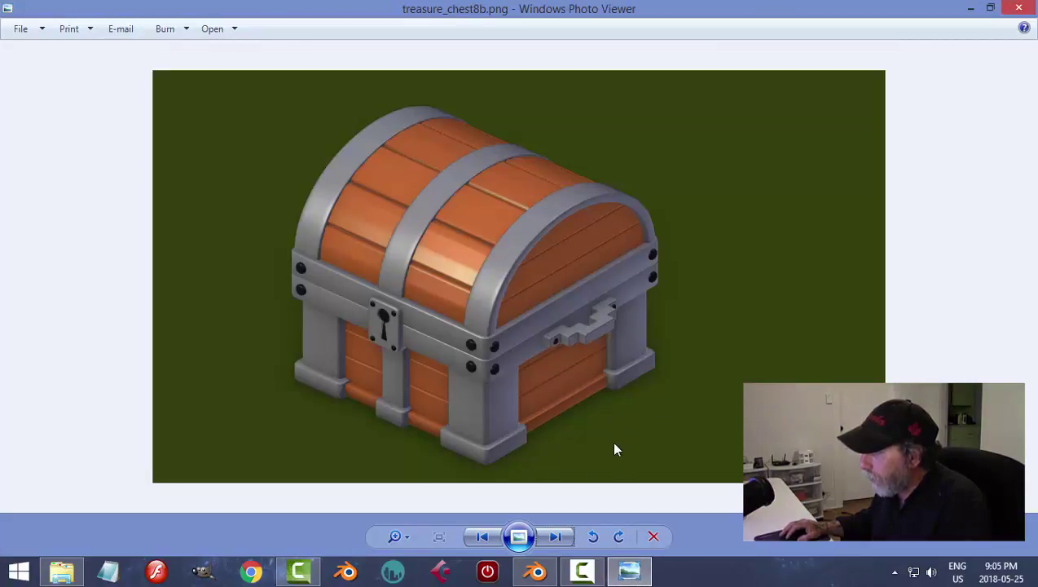
left_click(535, 571)
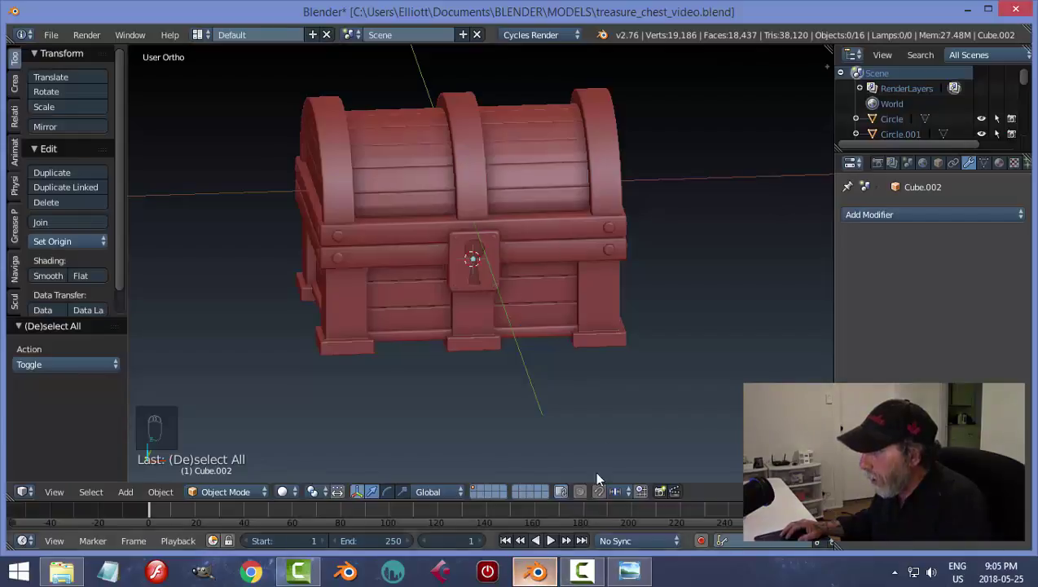
Step: In Edit Mode, snap the 3D cursor to the upper trim band's face on the chest's right end, and return to Object Mode
middle_click_drag(618, 355, 507, 364)
right_click(648, 269)
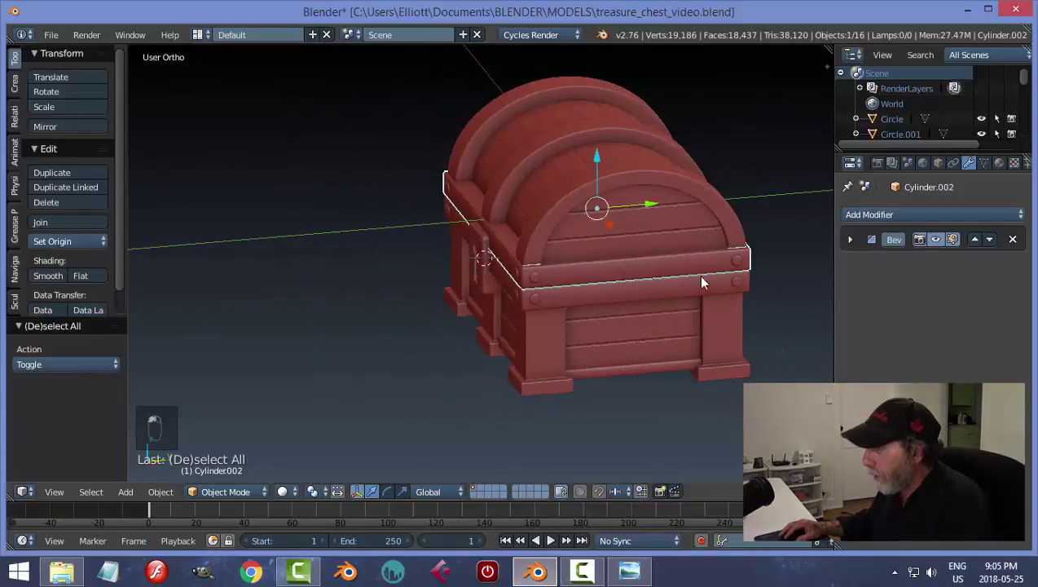
key("Tab")
right_click(637, 267)
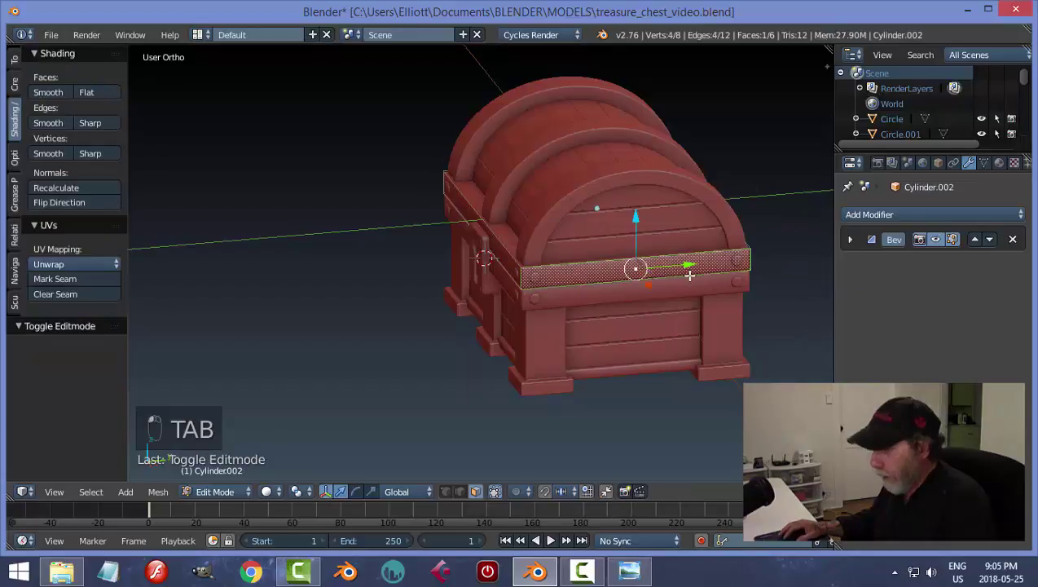
key("shift+s")
left_click(690, 274)
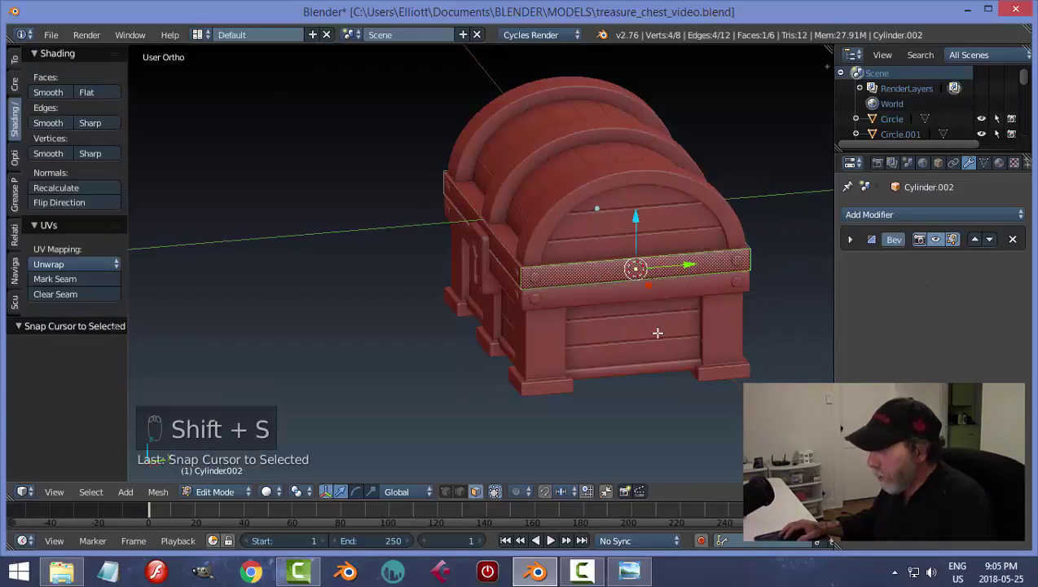
key("a")
key("Tab")
left_click(570, 332)
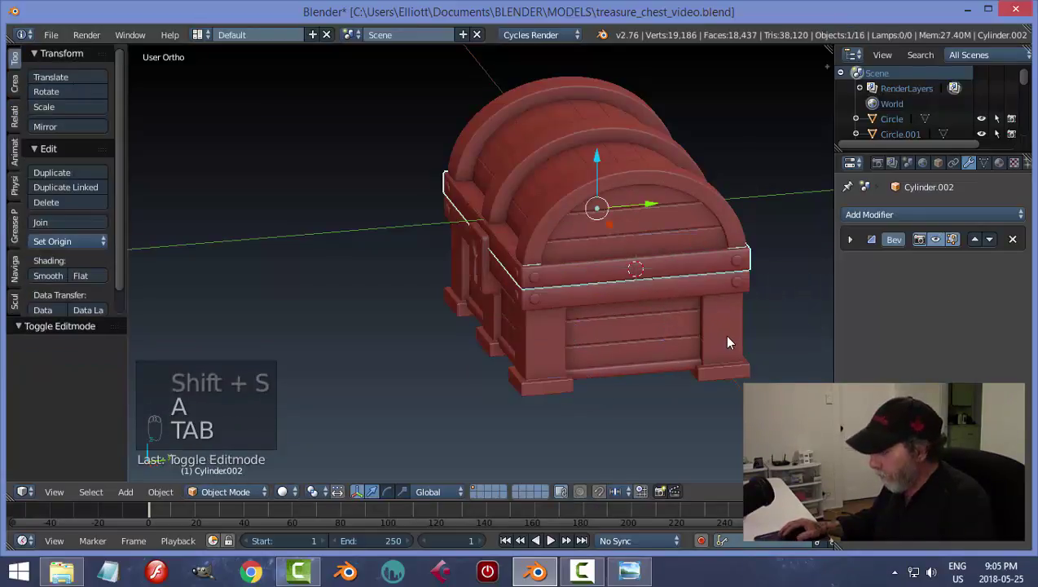
Step: In right view, add a cube at the 3D cursor and scale it down to about 0.075 of its size
key("KP_3")
middle_click_drag(678, 320, 541, 373, "shift")
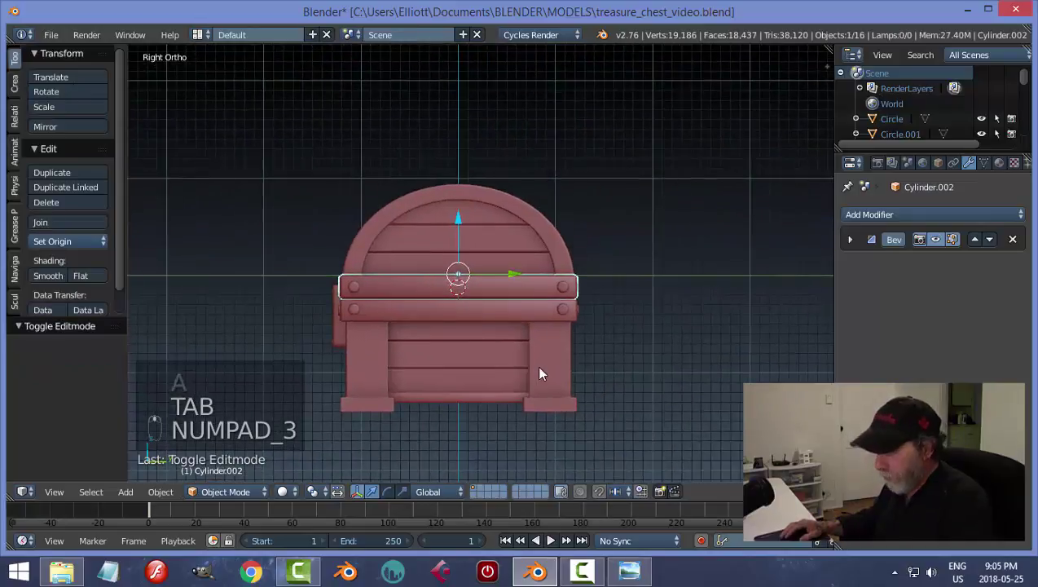
key("shift+a")
mouse_move(522, 314)
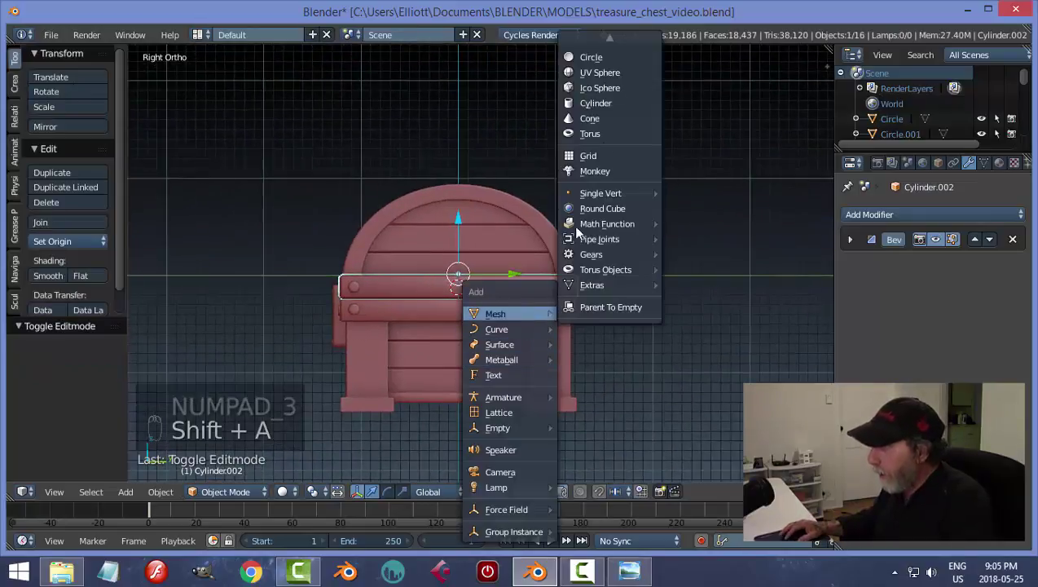
left_click(604, 61)
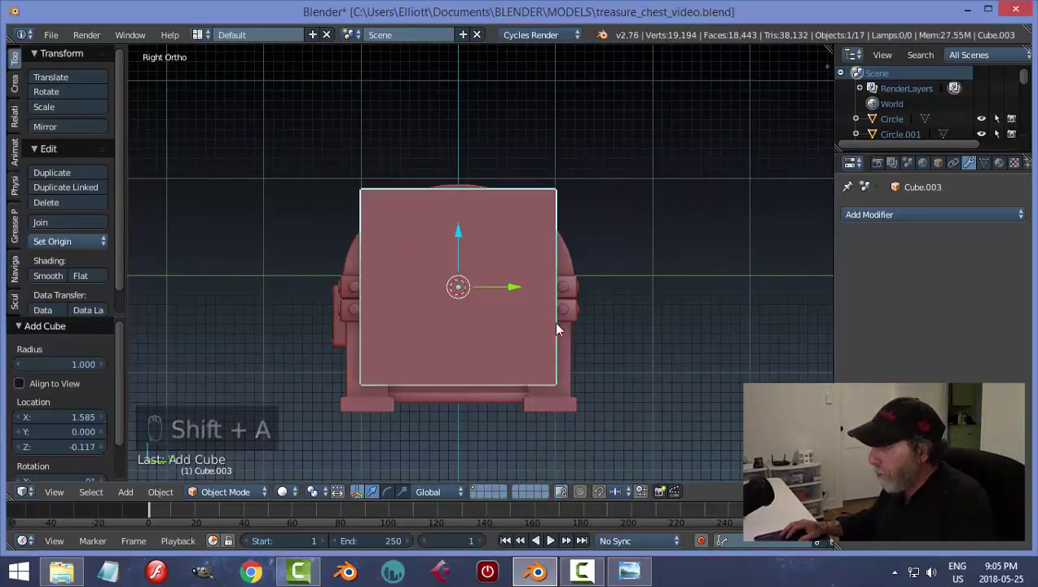
key("s")
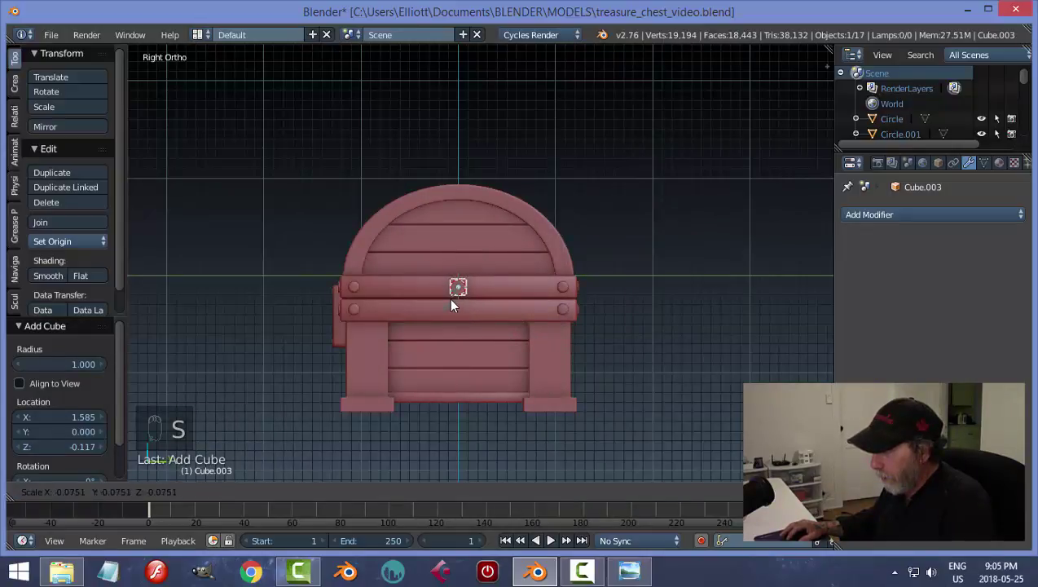
left_click(454, 304)
scroll(494, 323, "up", 8)
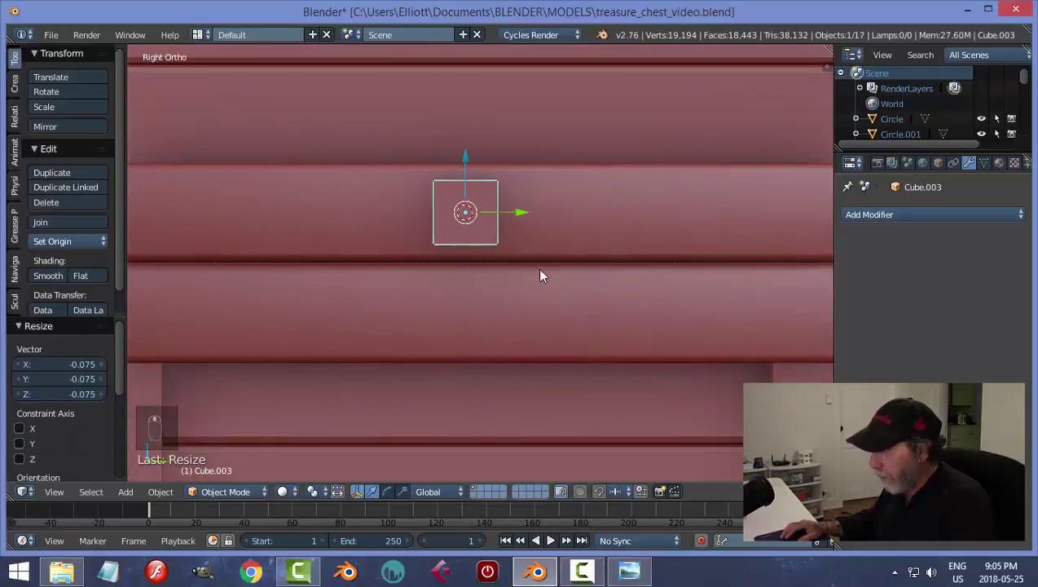
Step: Move the small cube outward along X so it protrudes from the chest's side trim bands
middle_click_drag(542, 275, 544, 329)
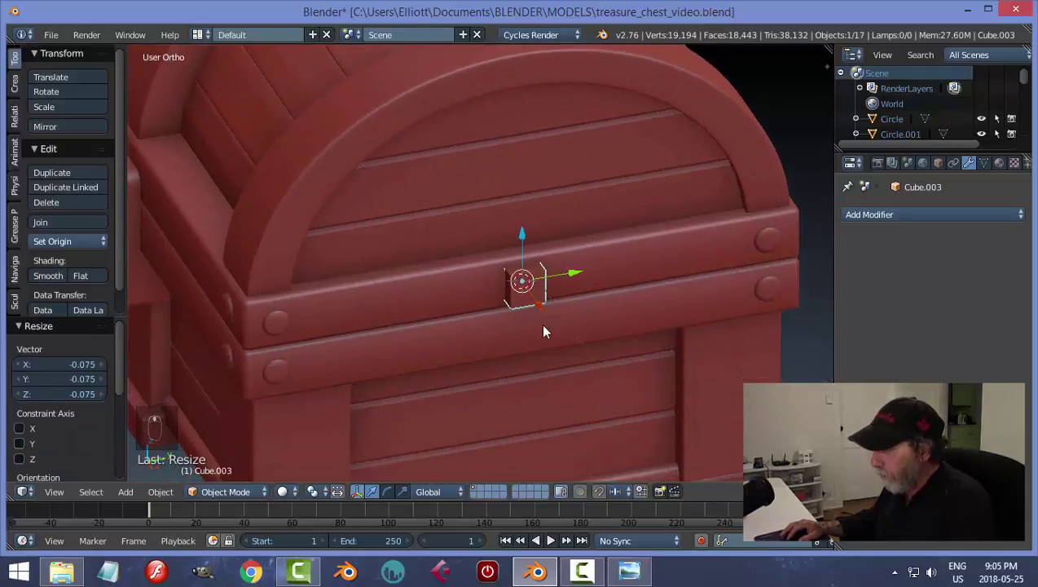
left_click_drag(536, 304, 550, 338)
middle_click_drag(551, 338, 613, 352)
Step: In Edit Mode, scale the cube's mesh along Y by about 2.212, and stretch it further into a longer bar
key("Tab")
left_click(714, 341)
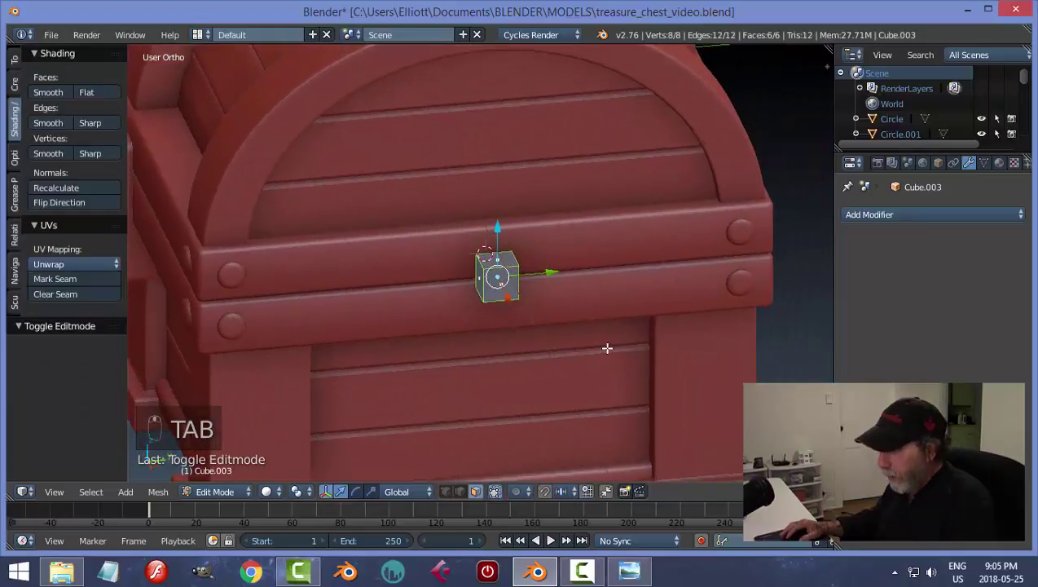
key("s")
key("y")
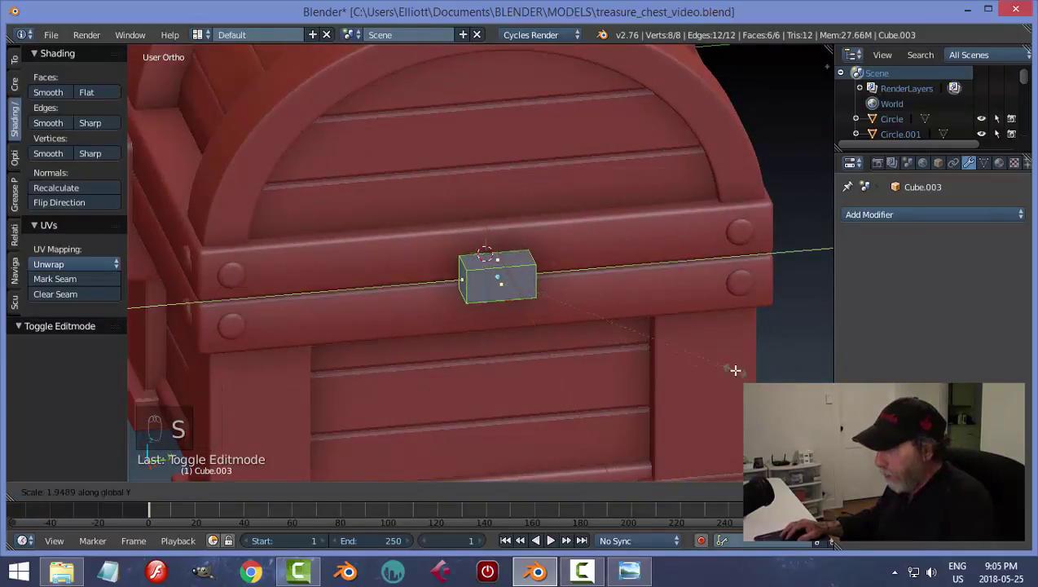
left_click(771, 370)
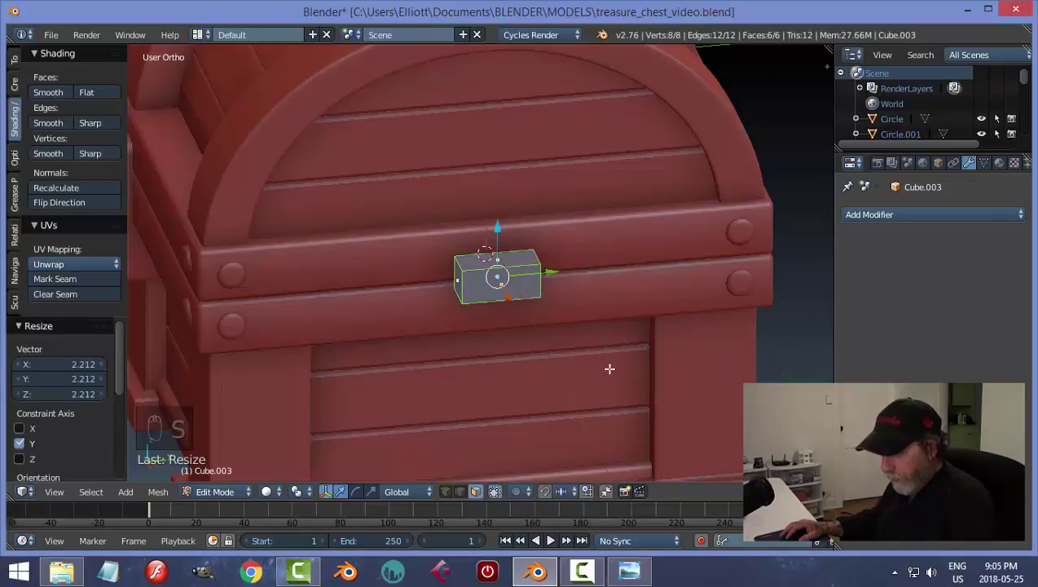
key("a")
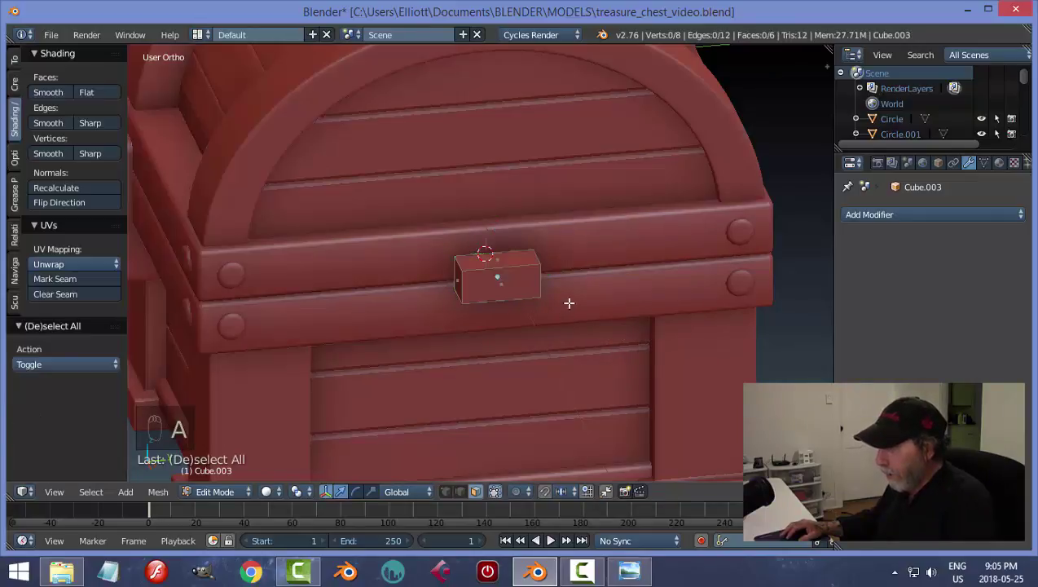
key("a")
key("s")
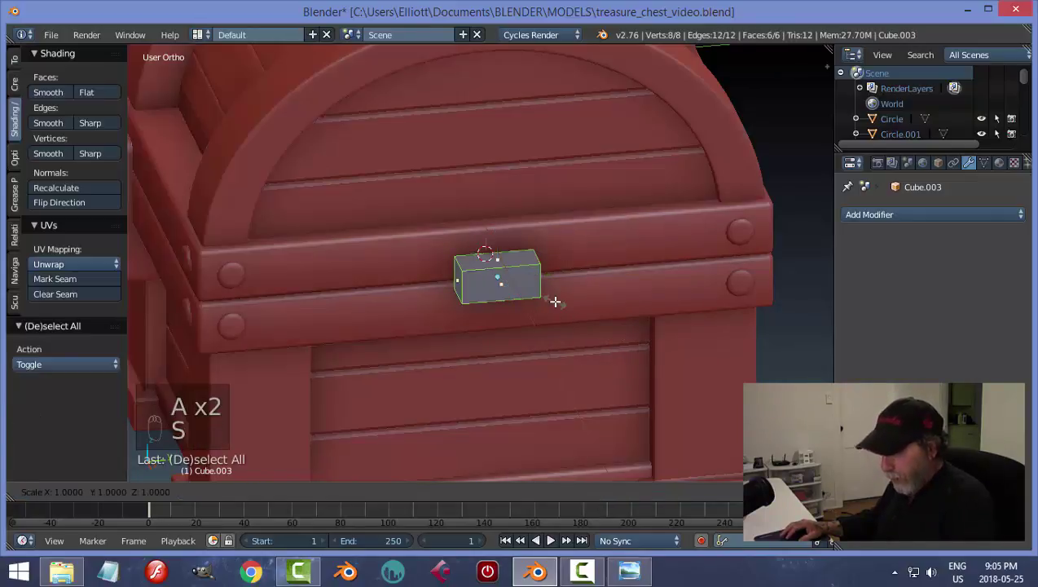
key("y")
left_click(586, 308)
key("a")
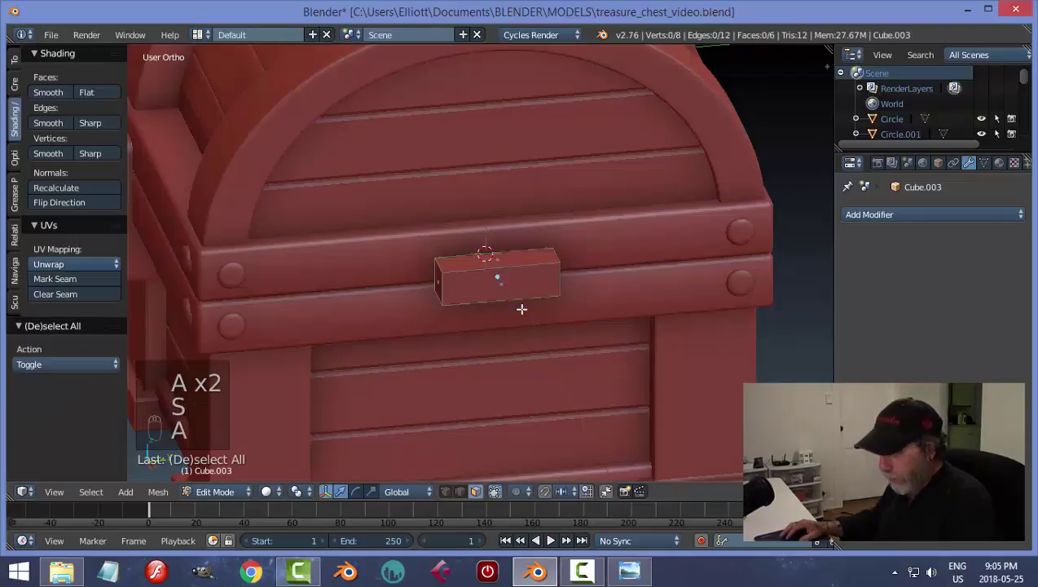
Step: Add two evenly spaced loop cuts across the bar, dividing its length into three sections
key("ctrl+r")
scroll(507, 291, "up", 1)
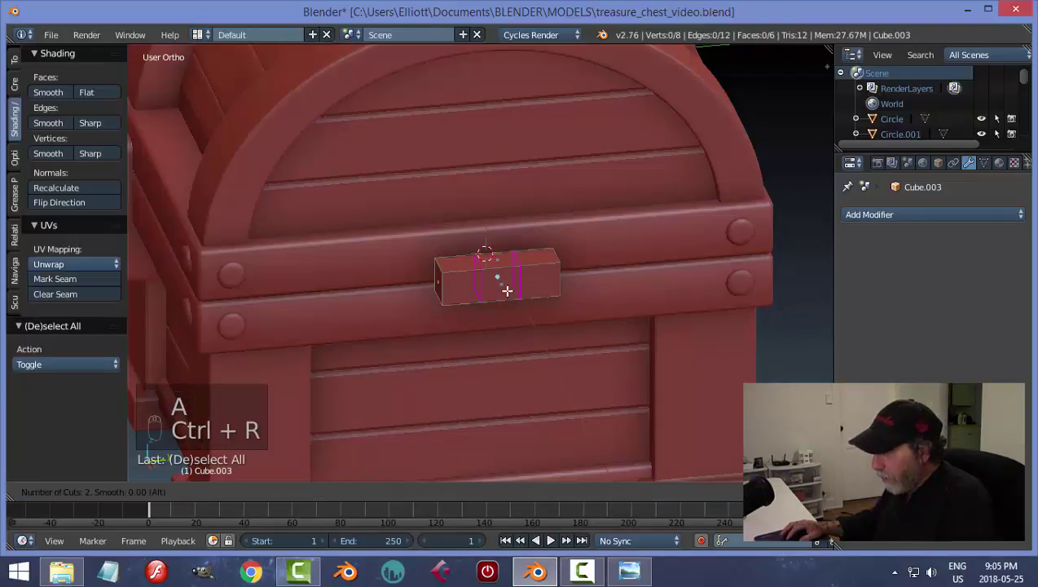
left_click(507, 291)
right_click(507, 291)
key("a")
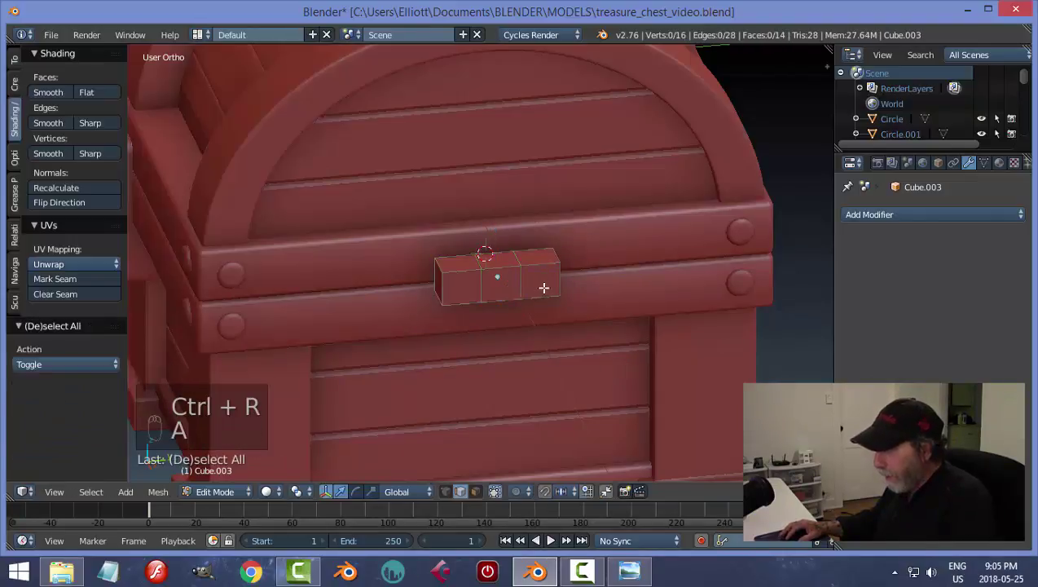
Step: In face select mode, extrude the bar's two outer front faces outward along X, leaving the middle section recessed
key("ctrl+Tab")
left_click(524, 292)
right_click(534, 278)
right_click(460, 287, "shift")
middle_click_drag(465, 292, 547, 370)
scroll(548, 370, "up", 5)
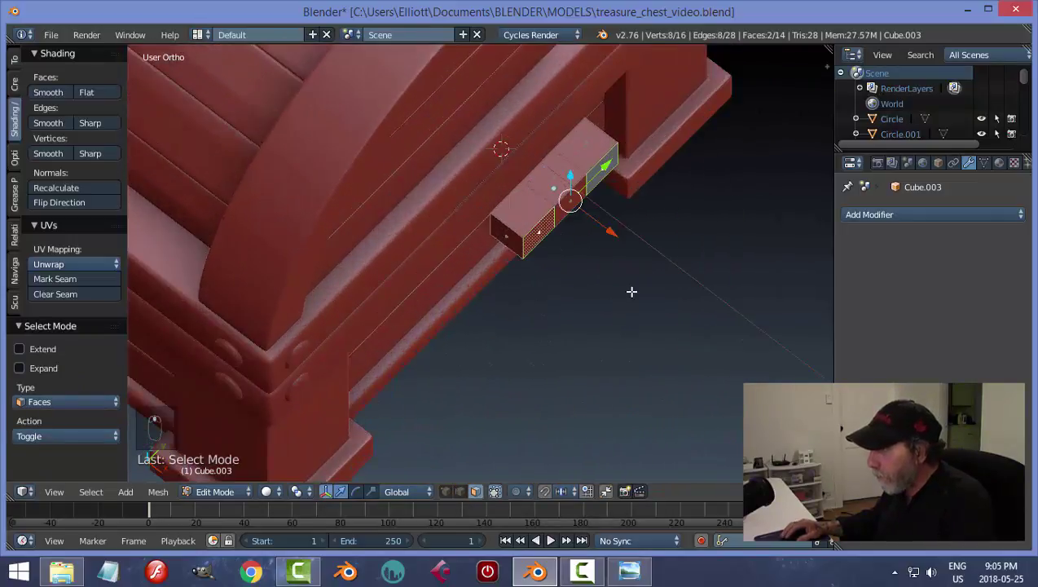
middle_click_drag(527, 293, 547, 304)
key("e")
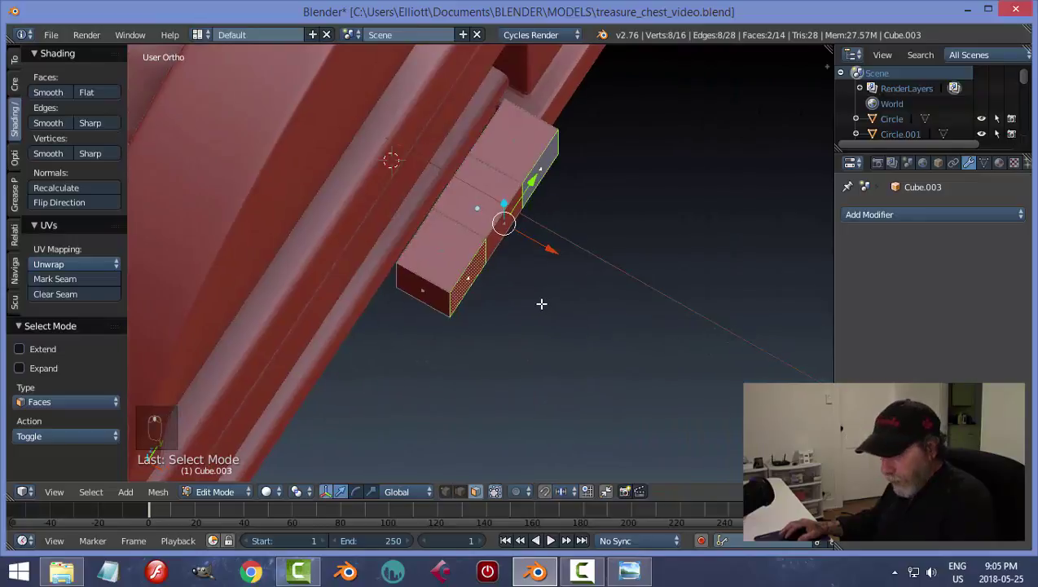
right_click(542, 304)
left_click_drag(556, 250, 591, 308)
Step: Extrude the outer side faces of the handle's two raised blocks and spread them apart along Y by a factor of about 1.6
right_click(485, 322)
middle_click_drag(485, 322, 498, 265)
scroll(430, 155, "down", 3)
middle_click_drag(431, 154, 487, 274)
key("e")
right_click(524, 286)
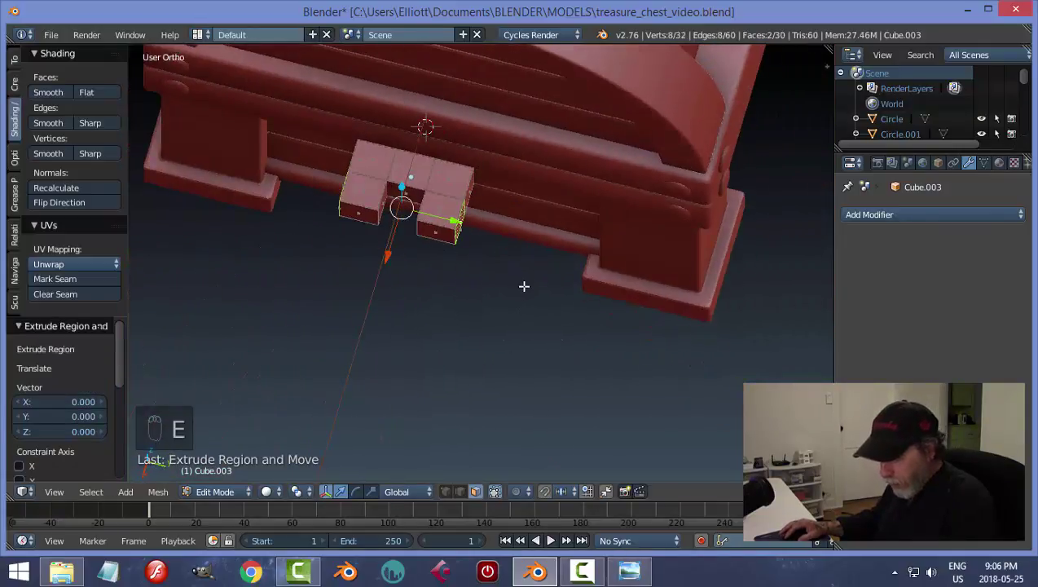
key("s")
key("y")
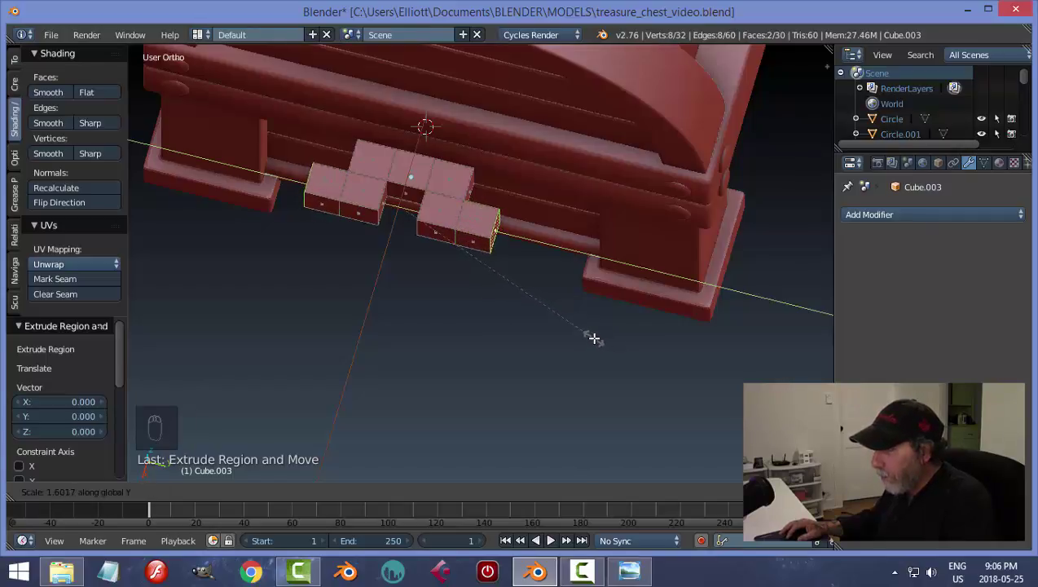
left_click(593, 340)
middle_click_drag(503, 304, 514, 299)
Step: Extrude the front faces of the two outermost blocks along X by about 0.117
key("a")
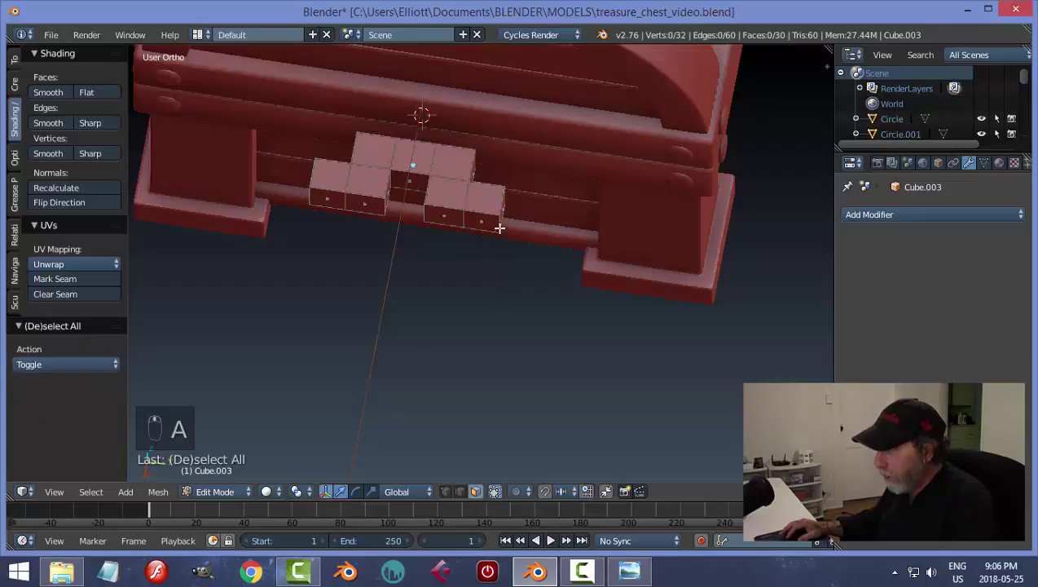
right_click(492, 223)
right_click(332, 201, "shift")
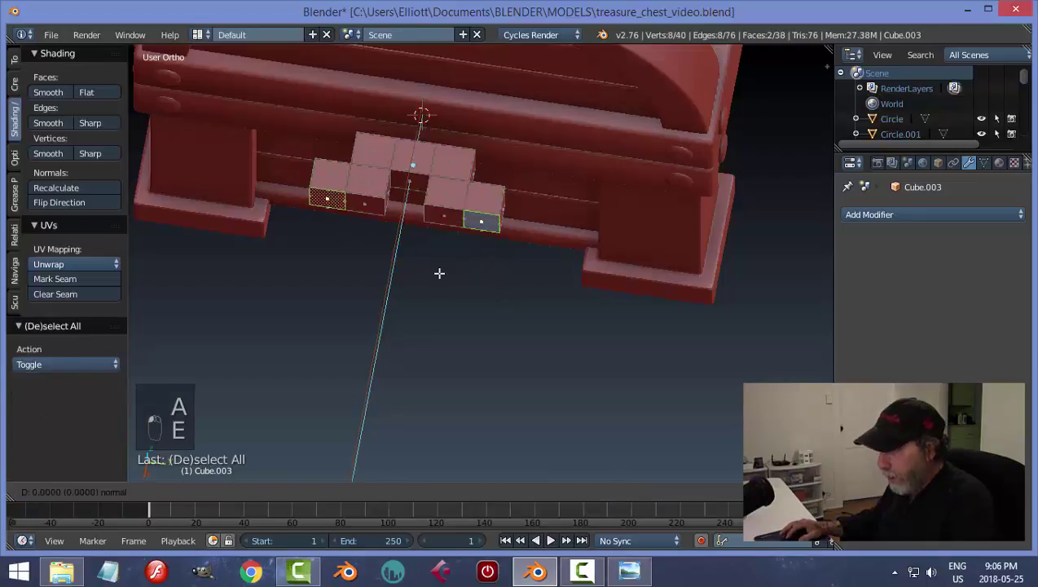
key("e")
right_click(424, 223)
key("e")
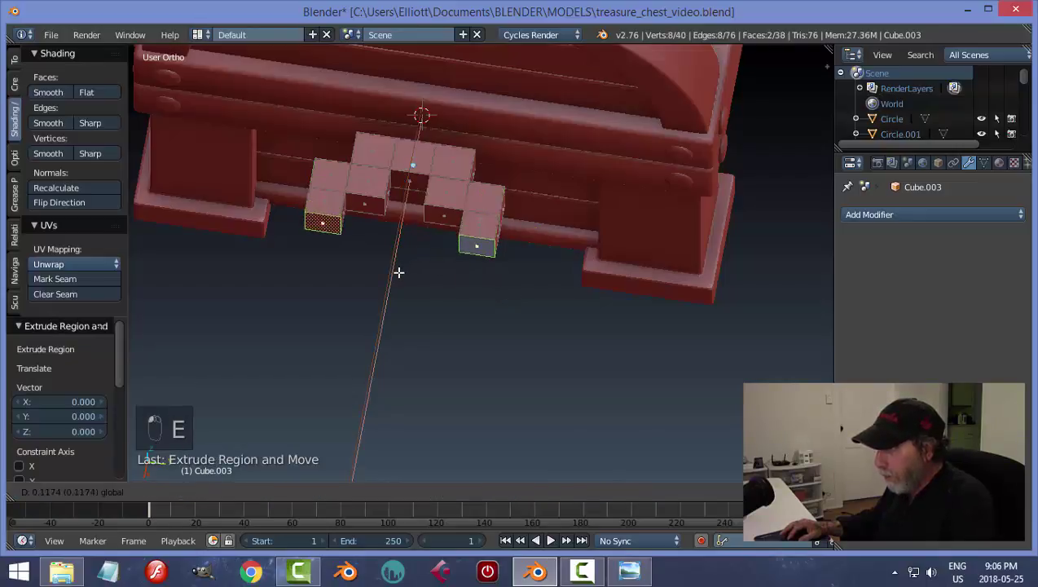
left_click(399, 273)
Step: Extrude the outer side faces of the newly extended blocks and scale them along Y by about 1.388 to add another step
middle_click_drag(522, 288, 622, 255)
right_click(444, 194)
right_click(525, 303, "shift")
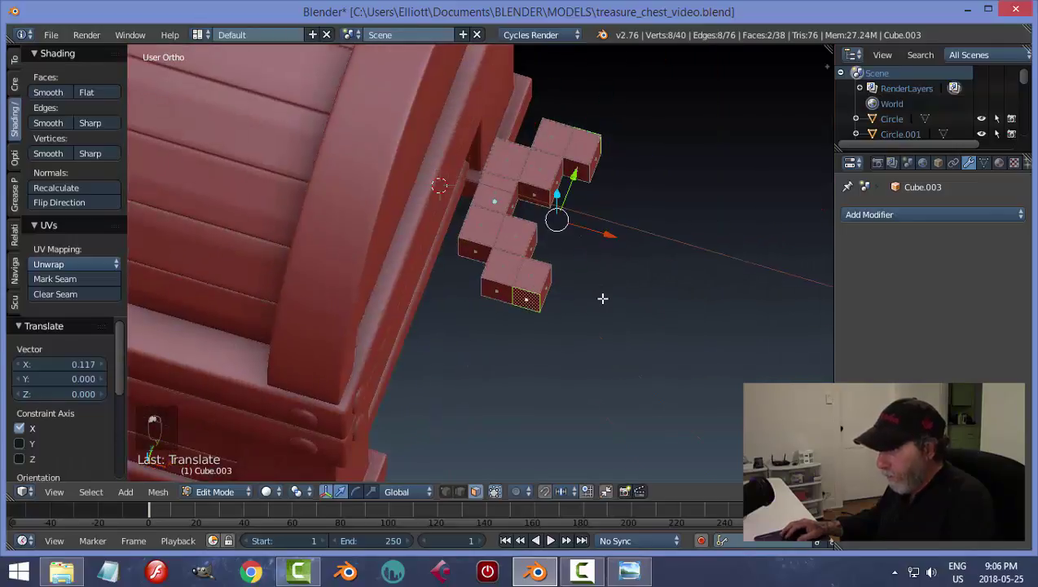
key("e")
right_click(654, 292)
middle_click_drag(653, 292, 626, 299)
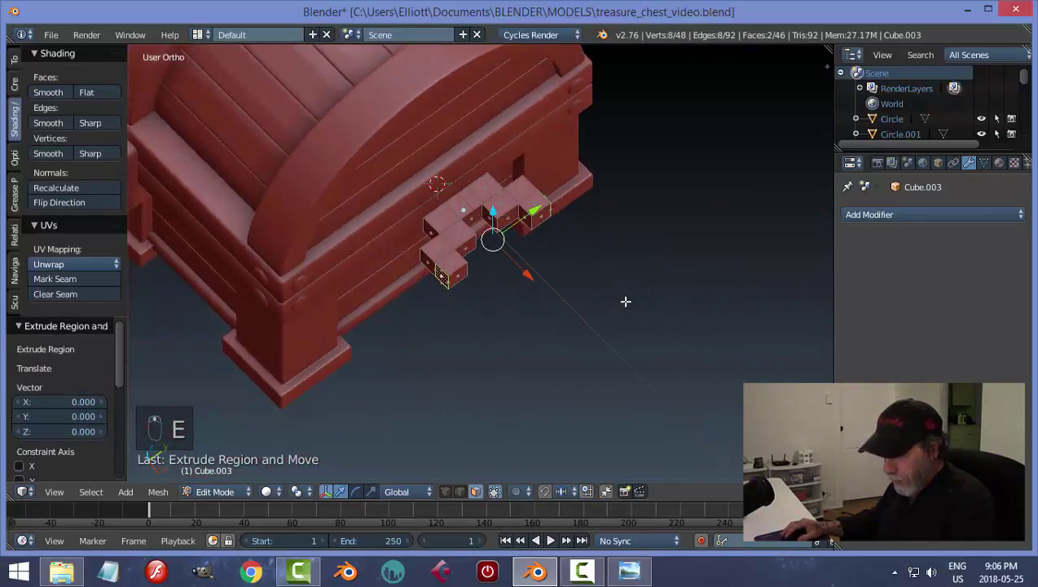
key("s")
key("y")
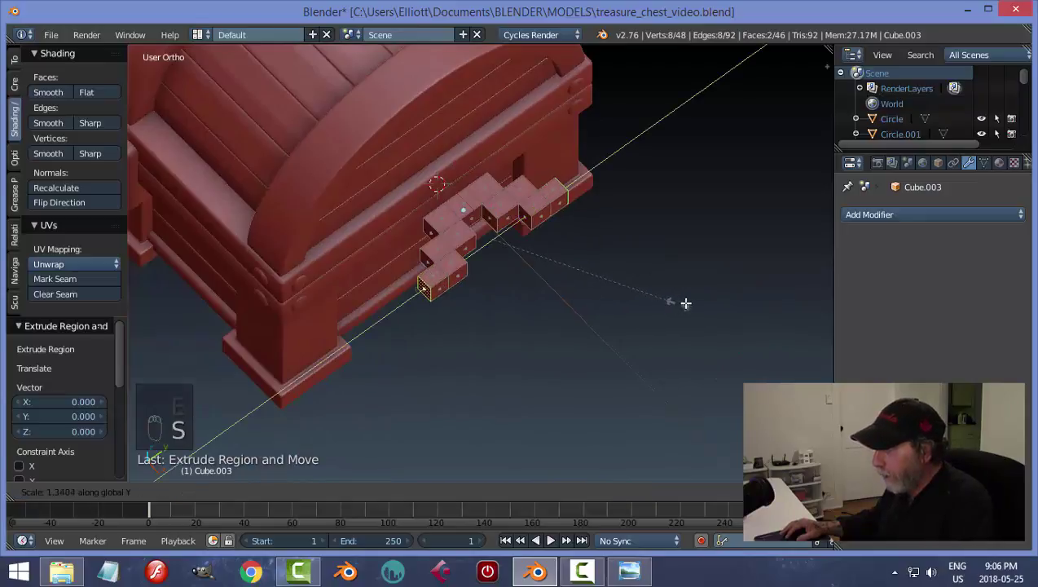
left_click(685, 304)
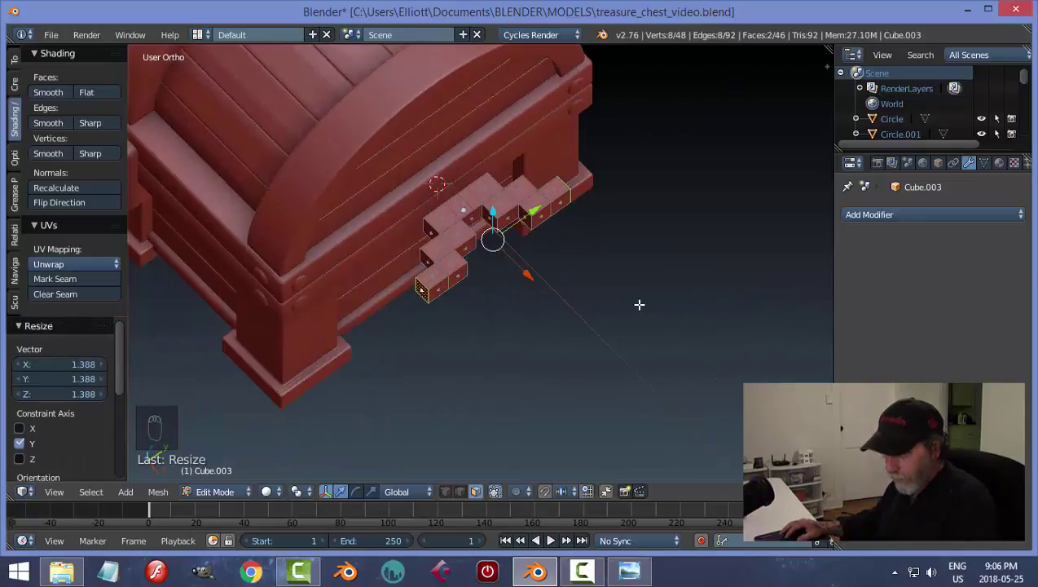
Step: Leave Edit Mode, rotate the handle 180° about Y, and move it along X so its ends meet the chest's side
key("a")
key("Tab")
middle_click_drag(639, 304, 600, 302)
type("ry180")
key("Return")
left_click_drag(540, 210, 562, 231)
key("a")
scroll(518, 263, "down", 2)
middle_click_drag(602, 250, 587, 336)
Step: Compare the handle with the reference image treasure_chest8b.png and save the chest file, overwriting the existing version
left_click(630, 571)
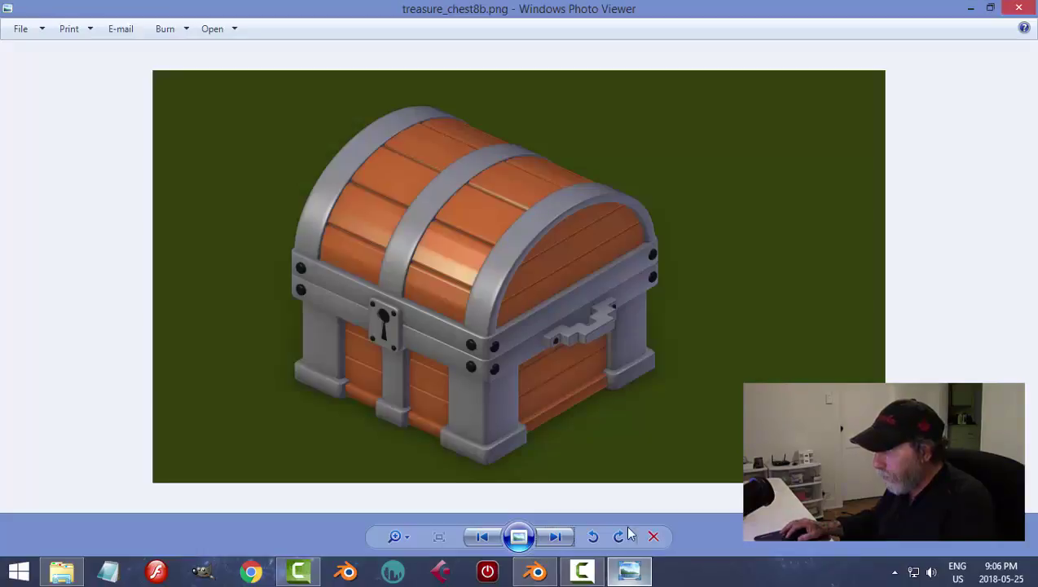
left_click(536, 571)
scroll(584, 306, "up", 5)
middle_click_drag(529, 310, 488, 218)
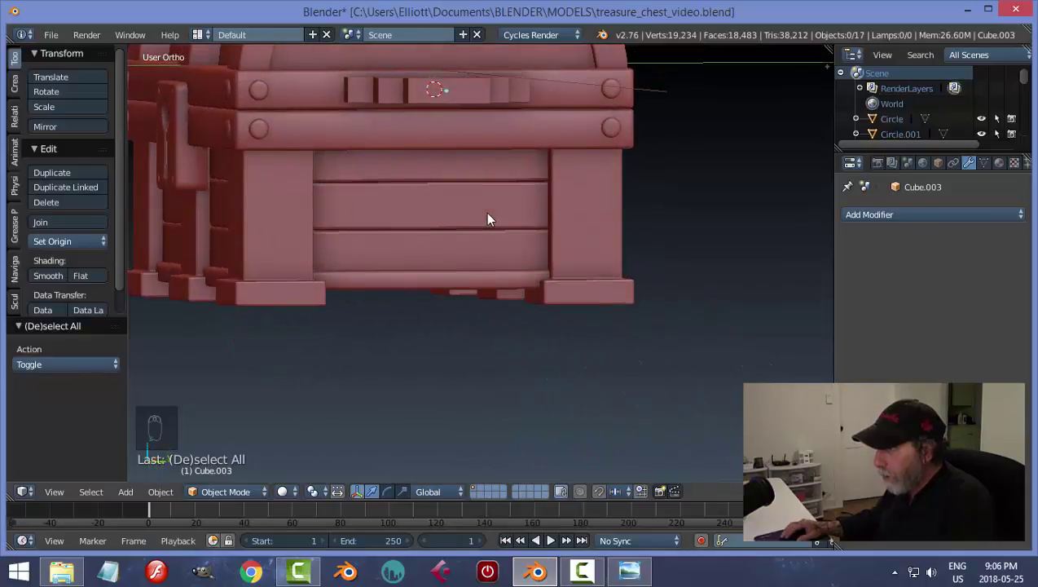
key("ctrl+s")
left_click(550, 244)
Step: Apply the rotation and scale of the handle object
right_click(462, 93)
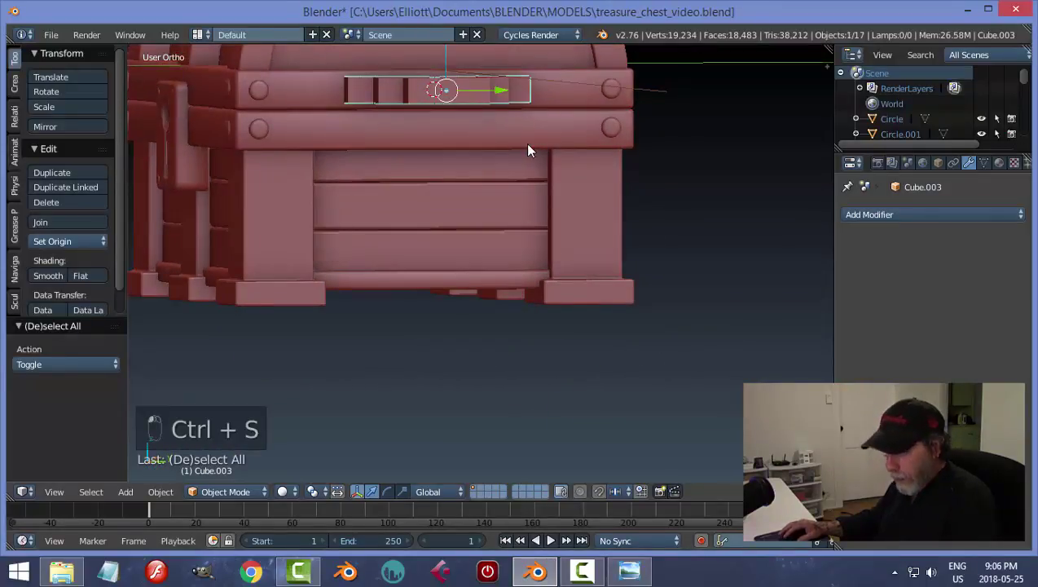
key("ctrl+a")
left_click(527, 144)
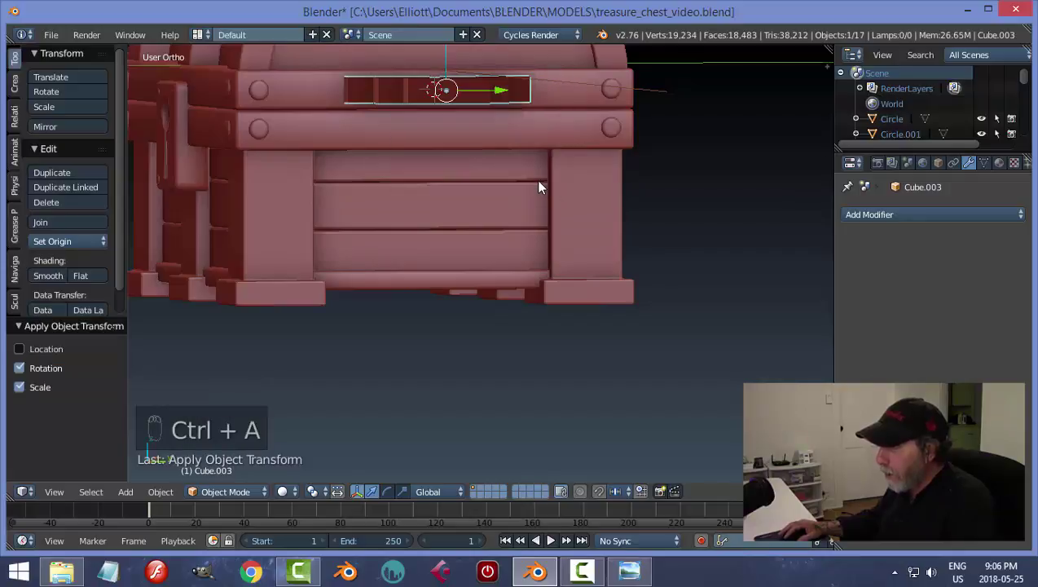
Step: Recalculate the normals of the whole handle mesh to face outward and return to Object Mode
middle_click_drag(462, 148, 425, 224)
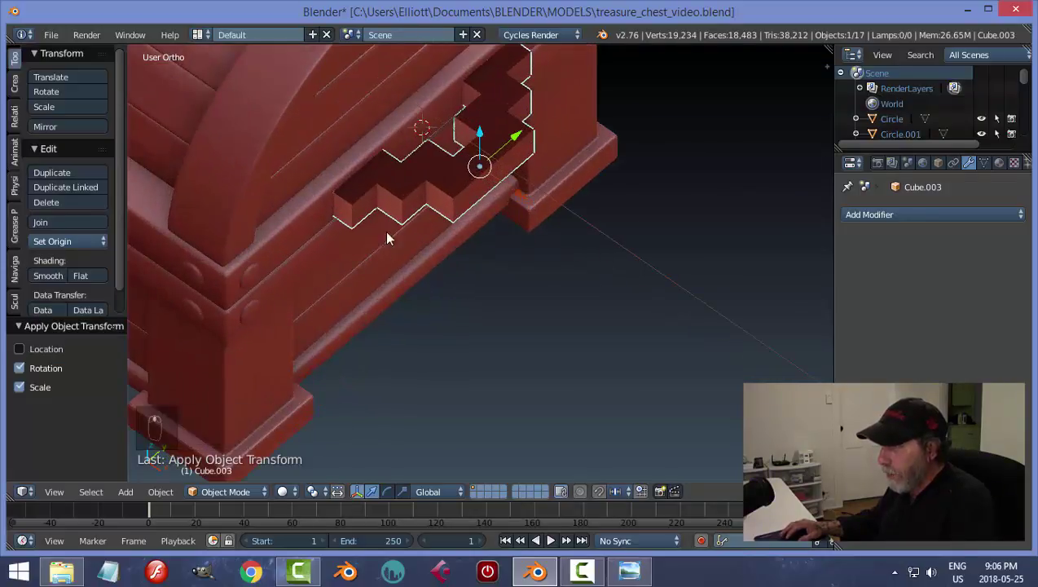
key("Tab")
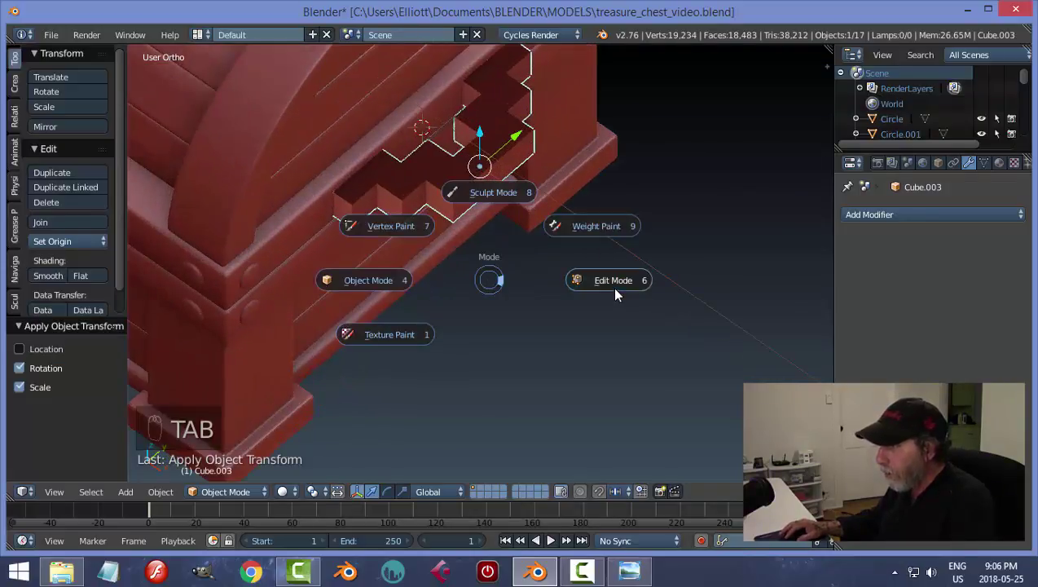
left_click(615, 290)
key("a")
key("a")
key("ctrl+n")
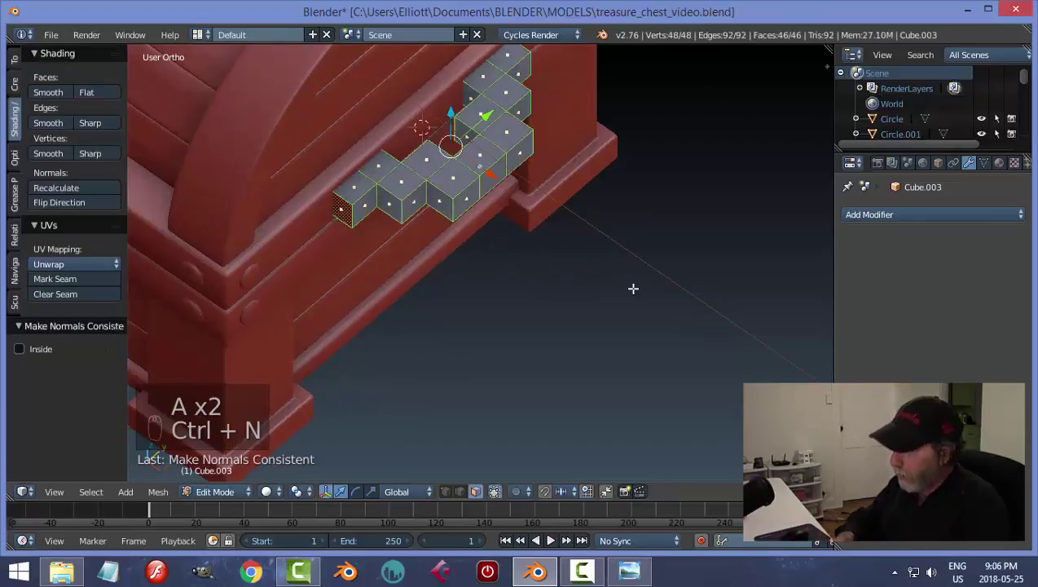
key("a")
key("Tab")
left_click(526, 295)
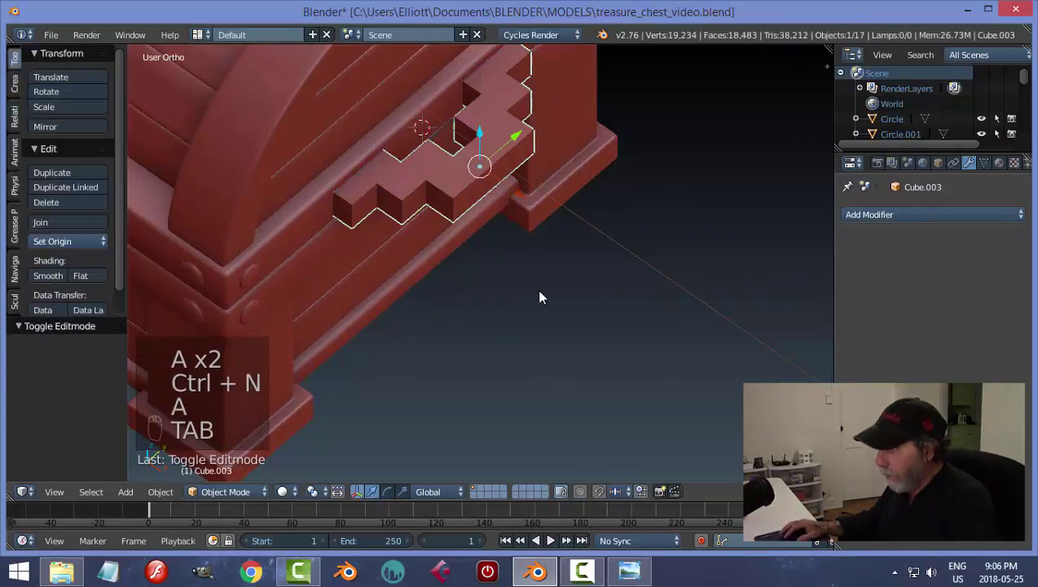
Step: Add a Bevel modifier to the handle with 2 segments and a width of 0.011, and set flat shading
left_click(827, 215)
left_click(738, 266)
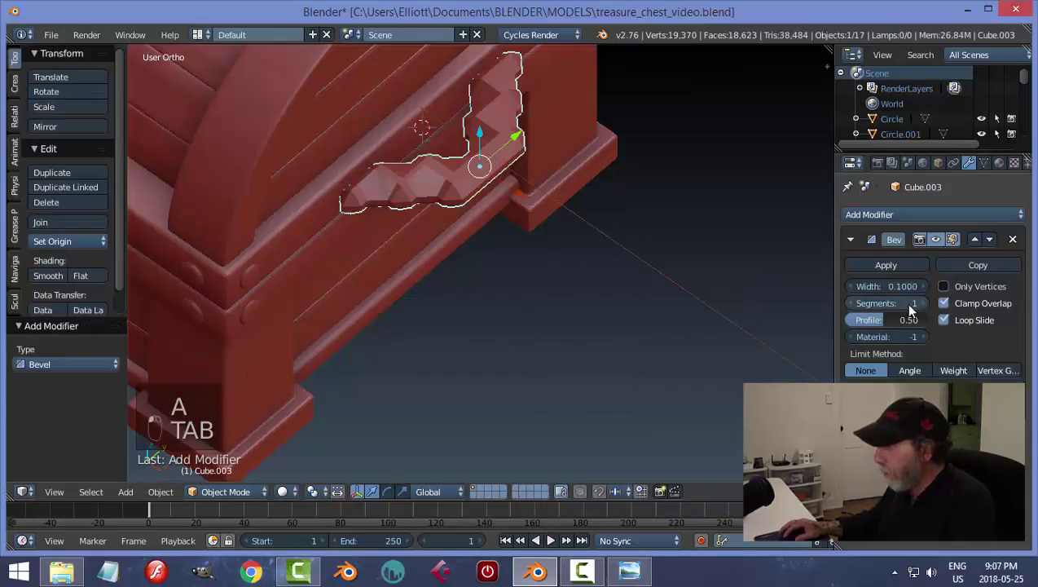
left_click(920, 303)
left_click_drag(886, 286, 846, 286)
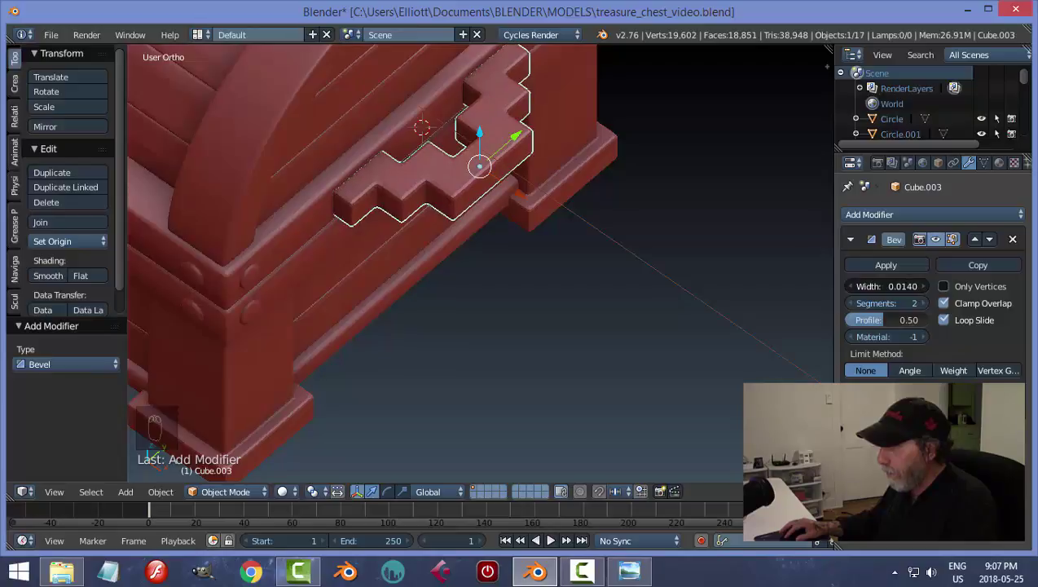
left_click_drag(846, 286, 841, 286)
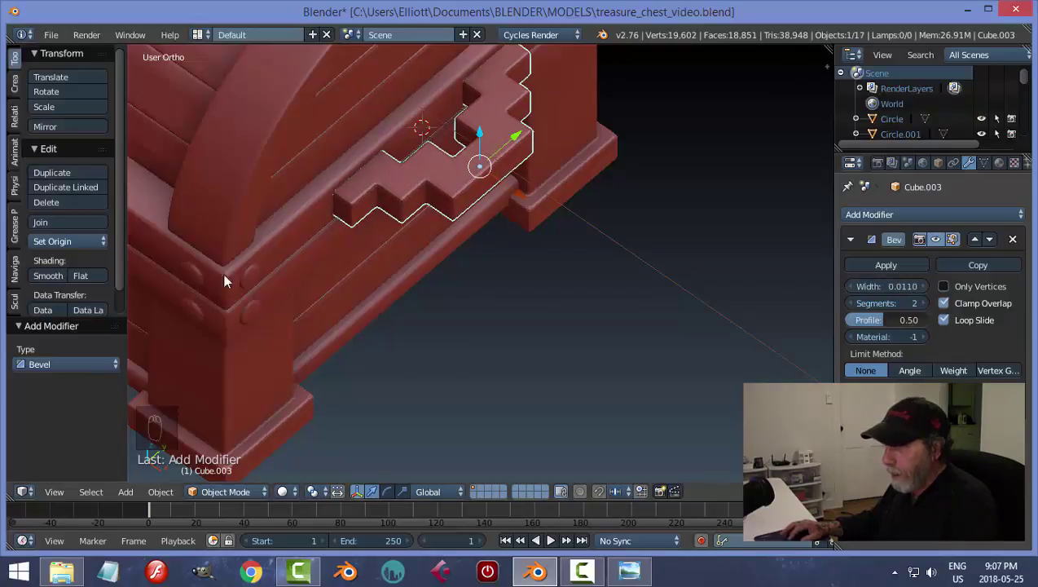
left_click(48, 275)
left_click(87, 275)
key("a")
Step: Scale the handle down to about 0.791 and nudge it into place against the chest's side
mouse_move(412, 290)
middle_mouse_down()
mouse_move(482, 287)
mouse_move(404, 241)
mouse_move(457, 209)
mouse_move(408, 199)
mouse_move(440, 247)
mouse_move(549, 327)
mouse_move(498, 294)
mouse_move(465, 204)
middle_mouse_up()
scroll(549, 327, "down", 3)
scroll(498, 295, "up", 3)
right_click(466, 206)
middle_click_drag(572, 232, 549, 239)
key("s")
left_click(585, 235)
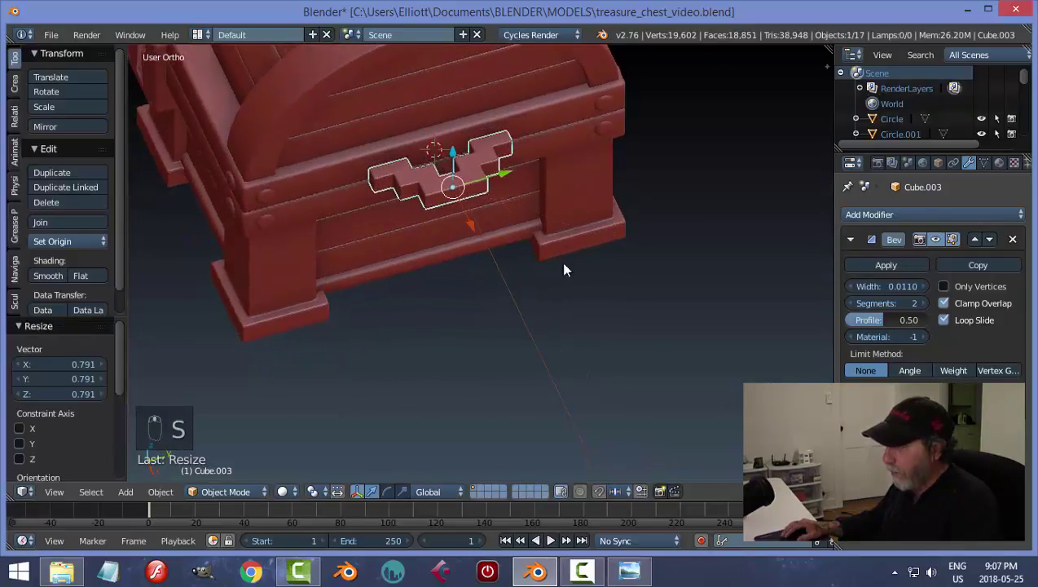
middle_click_drag(544, 263, 551, 260)
left_click_drag(531, 246, 523, 245)
key("a")
middle_click_drag(579, 255, 574, 157)
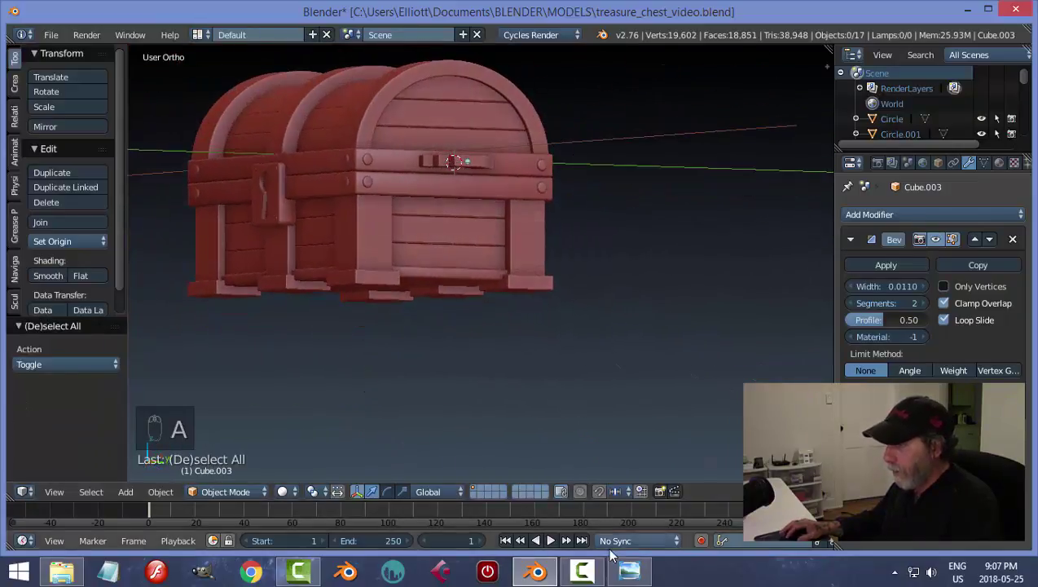
Step: Check the reference image and lower the handle along Z onto the lower trim band, fine-tuning its height
left_click(630, 571)
left_click(536, 572)
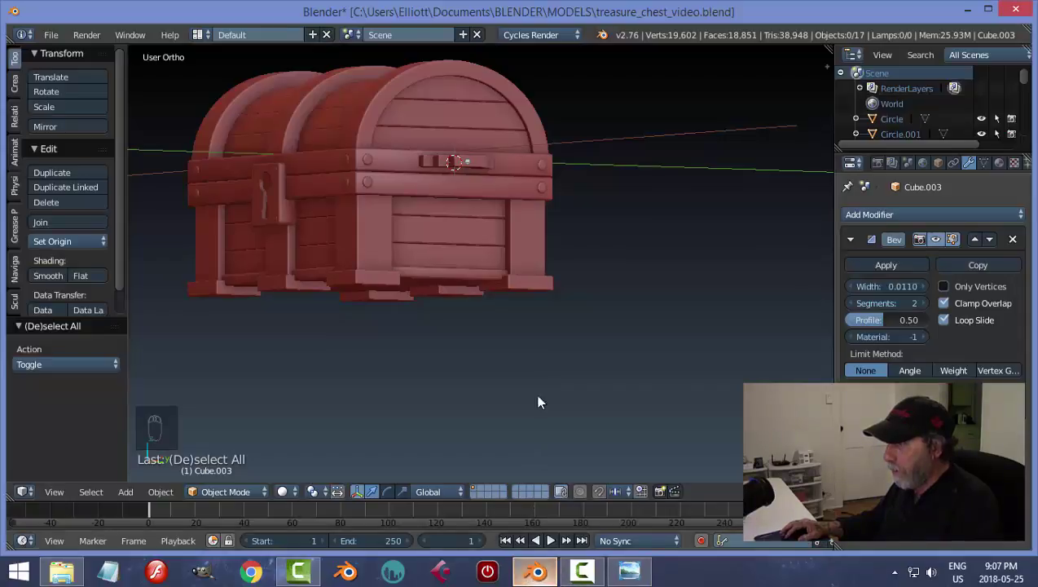
middle_click_drag(491, 308, 555, 245)
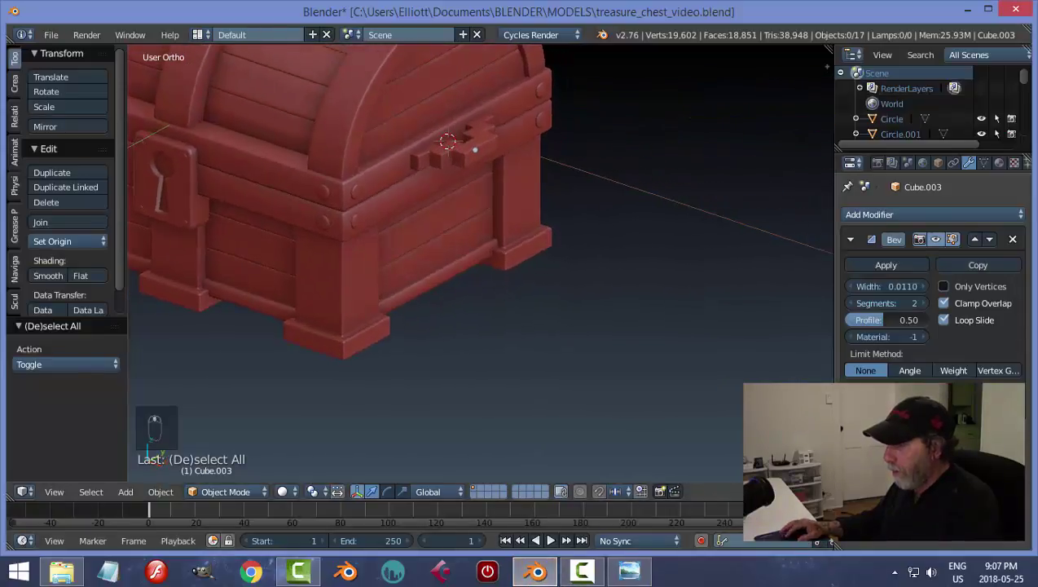
left_click(629, 572)
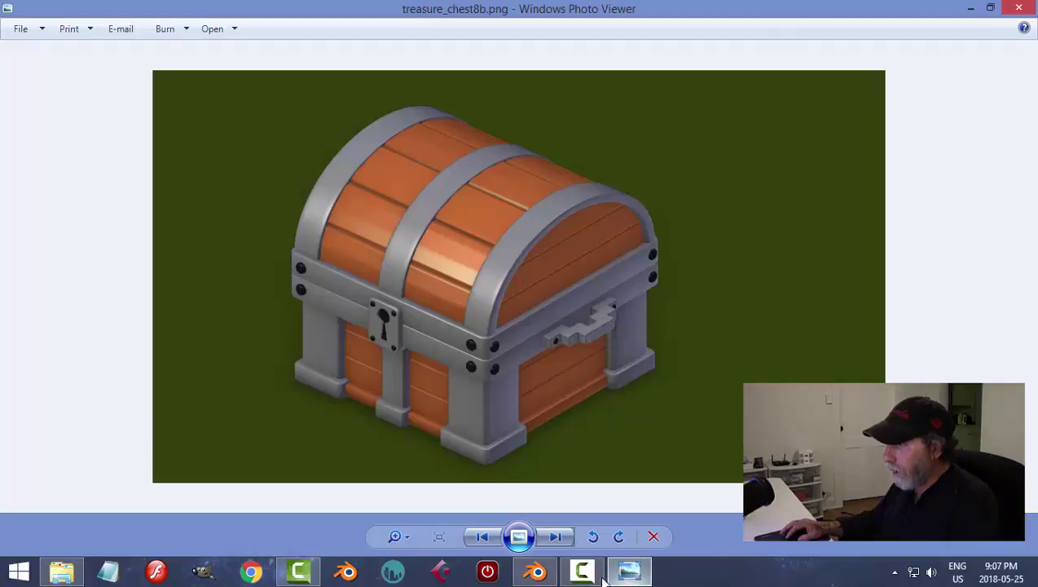
left_click(537, 571)
right_click(479, 156)
left_click_drag(476, 110, 477, 135)
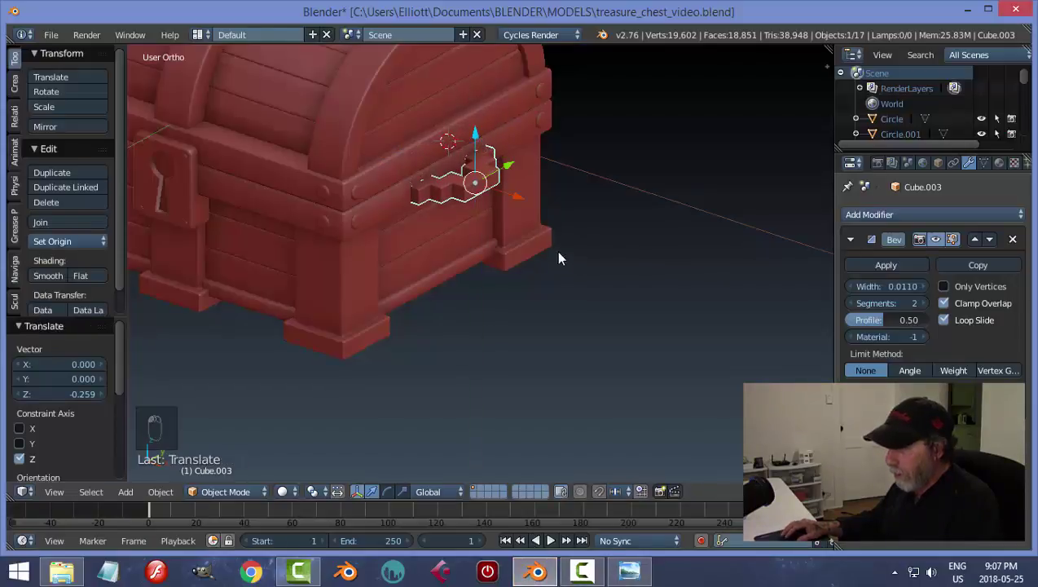
middle_click_drag(562, 268, 515, 211)
left_click_drag(462, 101, 462, 94)
key("a")
middle_click_drag(506, 218, 499, 305)
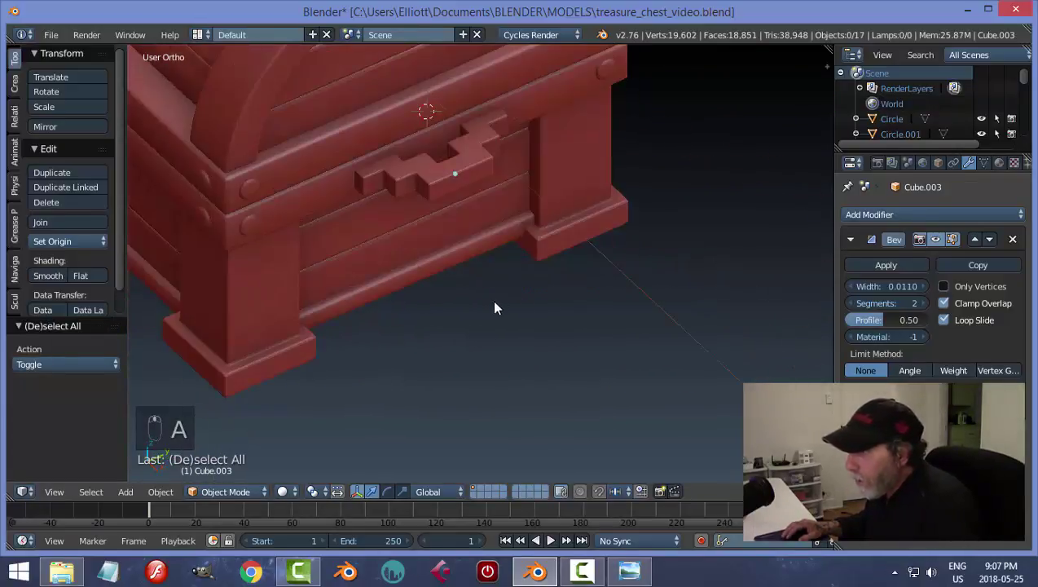
Step: Duplicate the lower side rivet nearest the front corner and separate the copy into its own object
right_click(242, 230)
right_click(248, 228)
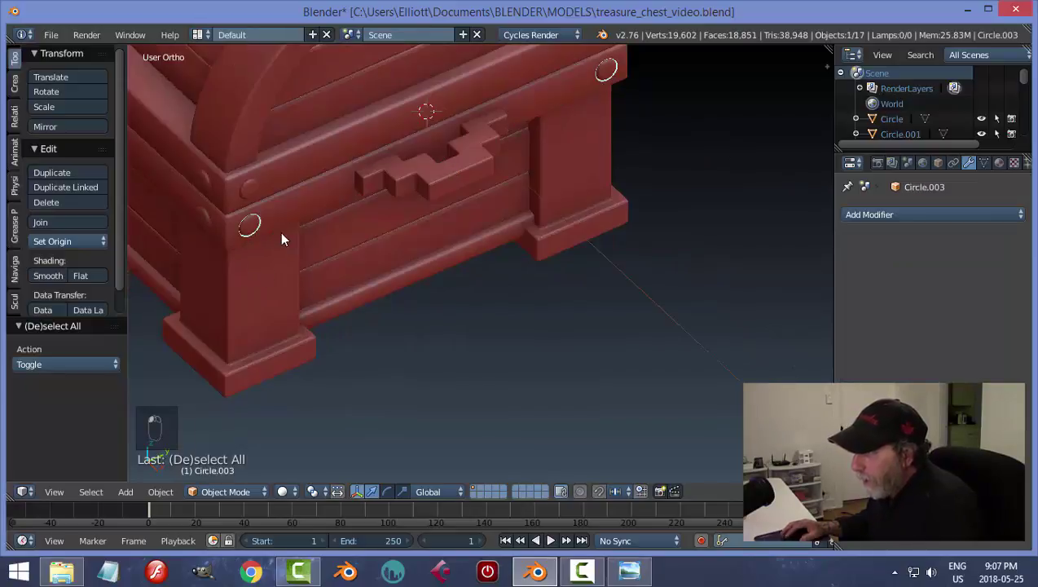
key("Tab")
left_click(324, 241)
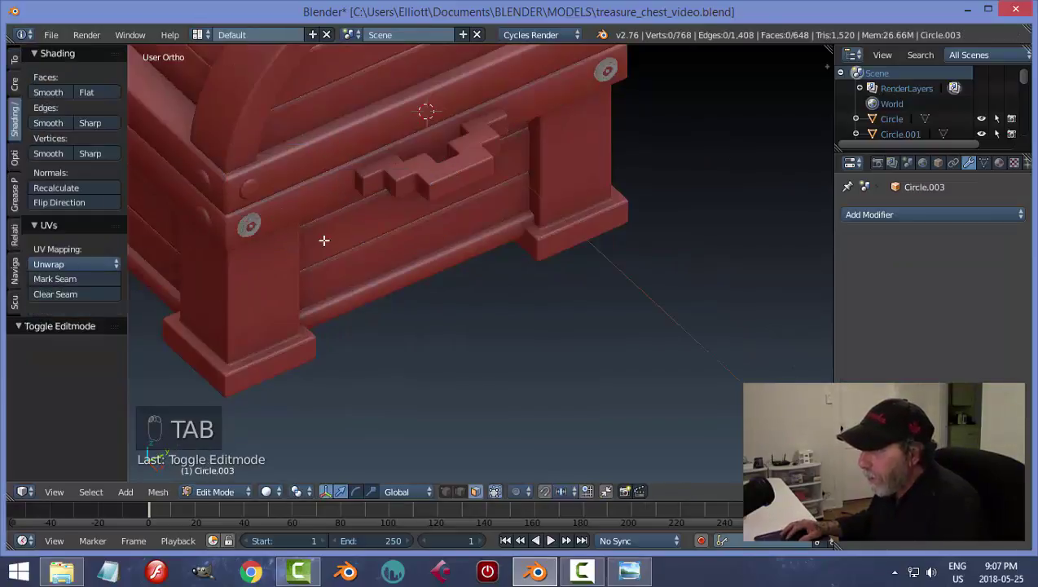
right_click(249, 228)
key("ctrl+l")
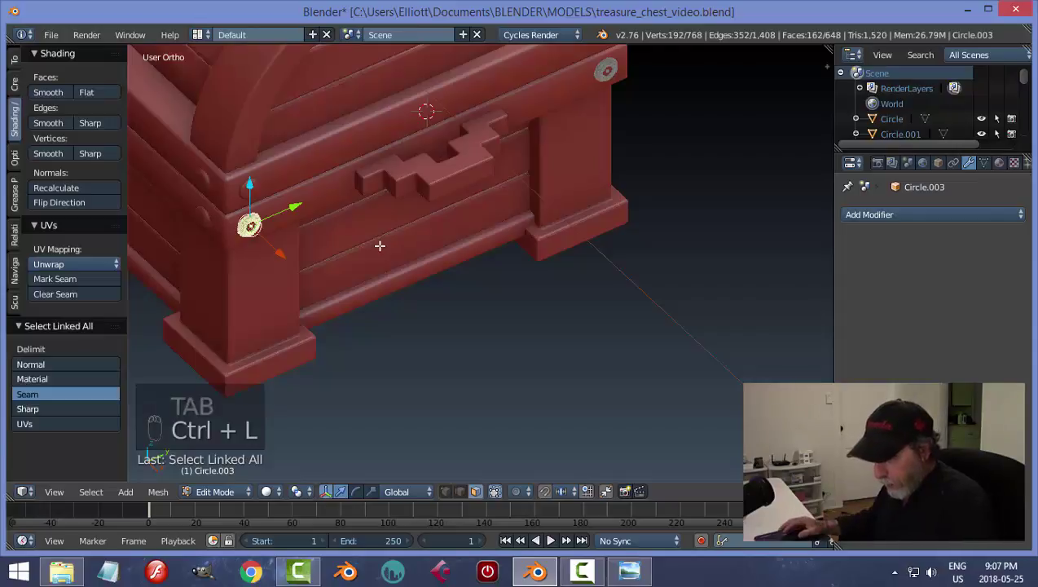
key("shift+d")
right_click(380, 245)
key("p")
left_click(359, 244)
key("Tab")
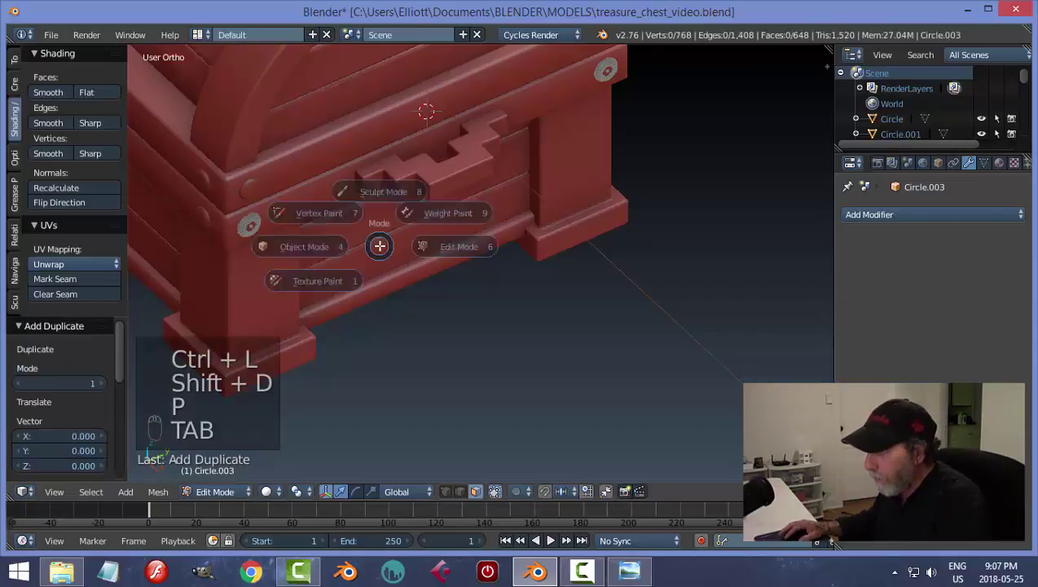
Step: Select the separated rivet and set its origin to its geometry
left_click(250, 230)
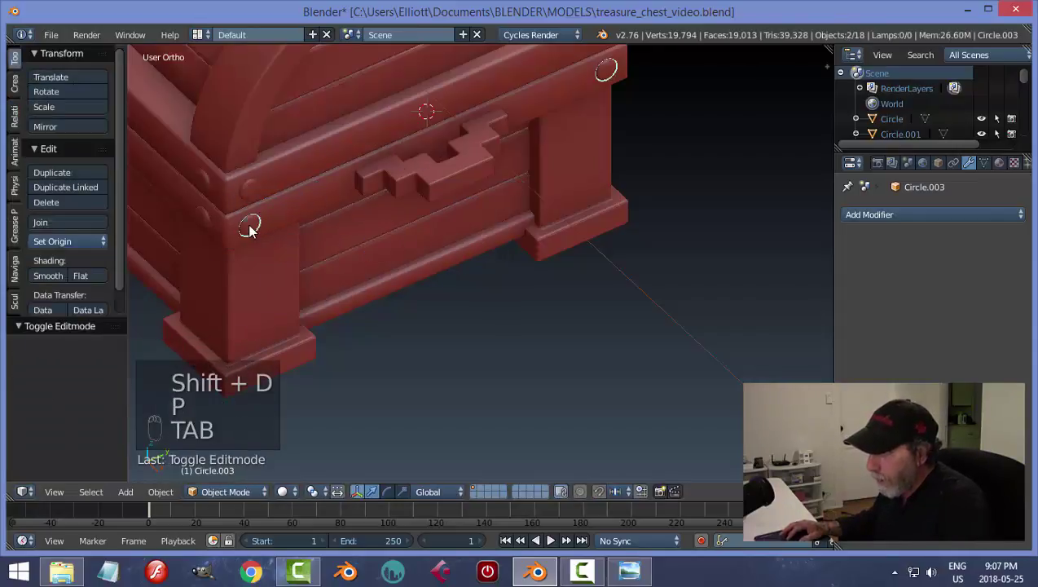
left_click(52, 241)
left_click(66, 275)
Step: Move the rivet about 0.704 along Y and 0.093 along X onto the handle's near end block
key("g")
key("y")
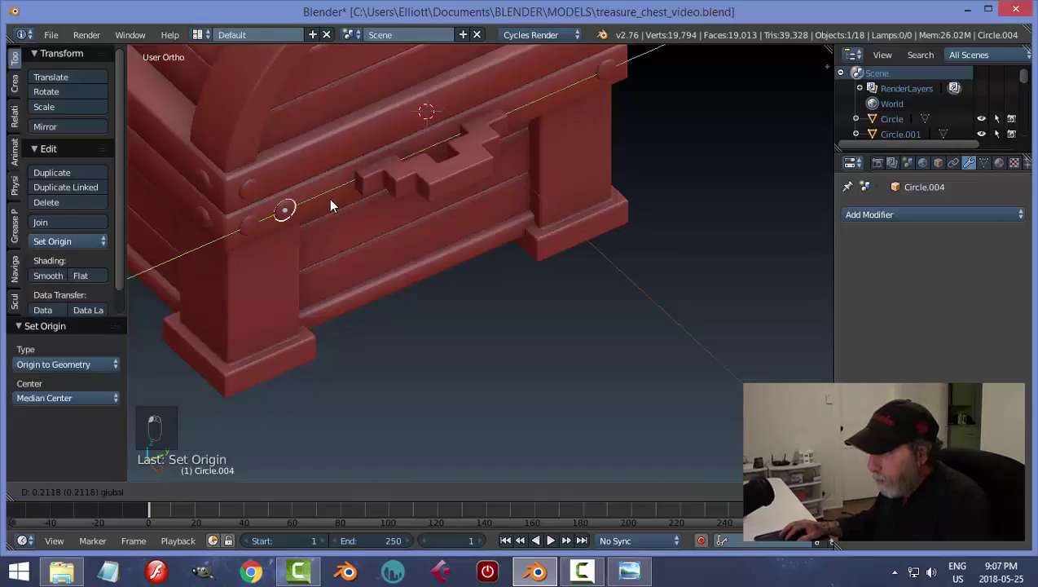
left_click(425, 196)
key("g")
key("x")
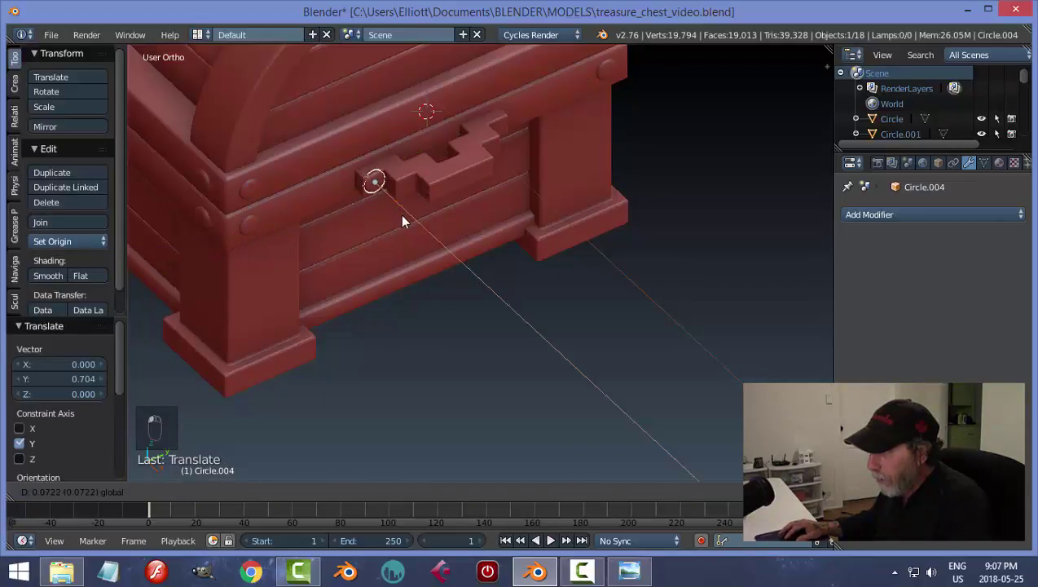
left_click(403, 220)
key("KP_Decimal")
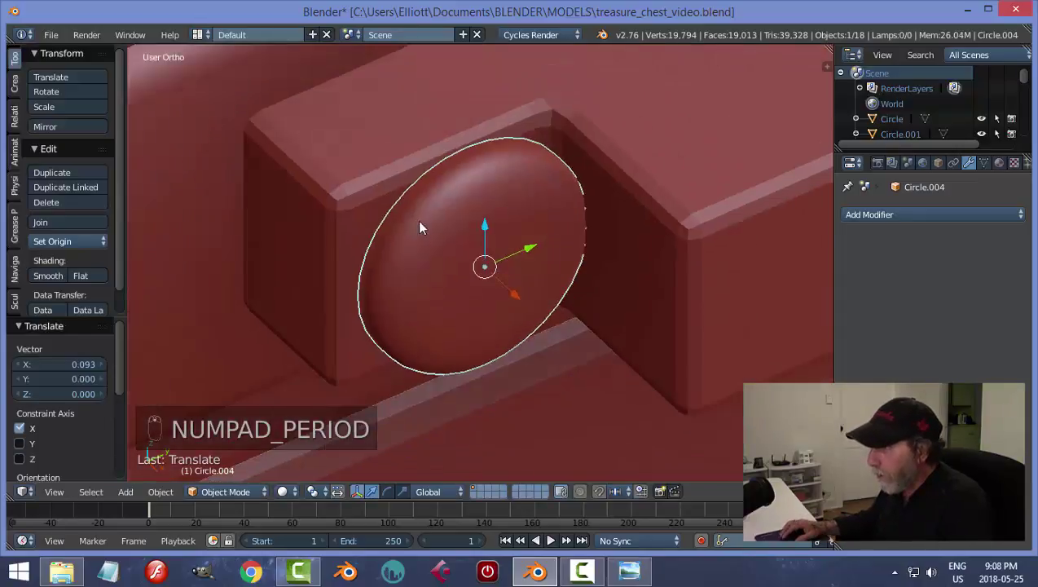
Step: Scale the rivet to 0.34 and move it -0.022 along X against the face of the handle's near end block
key("s")
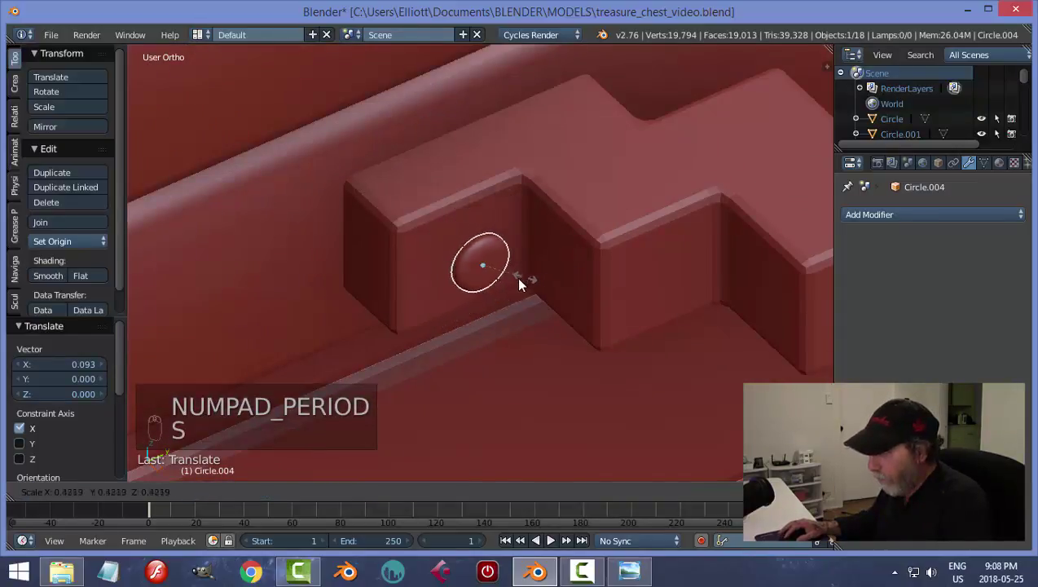
left_click(513, 277)
middle_click_drag(512, 277, 536, 302)
key("g")
key("x")
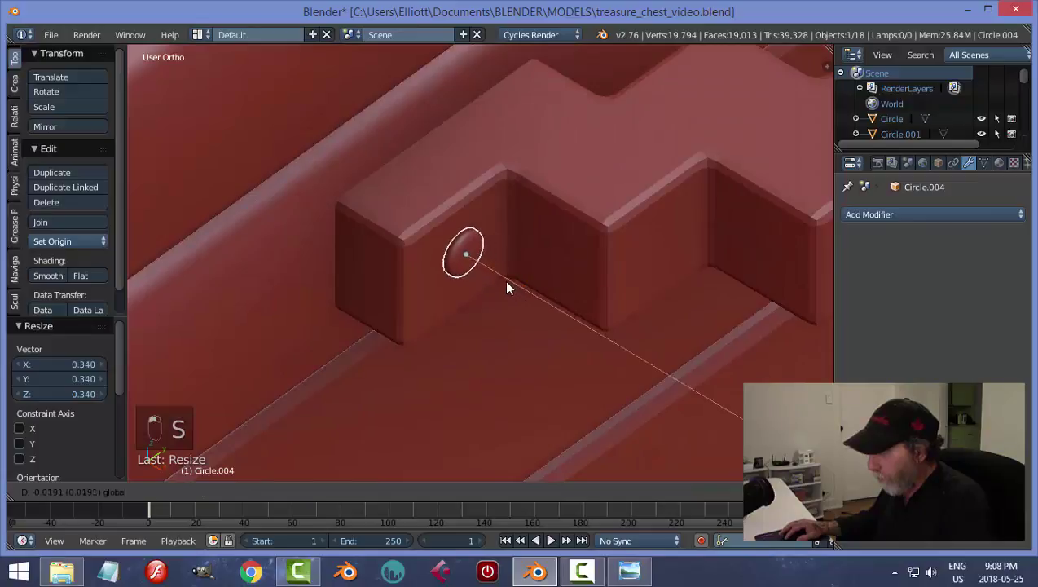
left_click(505, 283)
Step: Enlarge the rivet by about 1.5 and centre it on the end block's face along Z and Y in the side view
key("s")
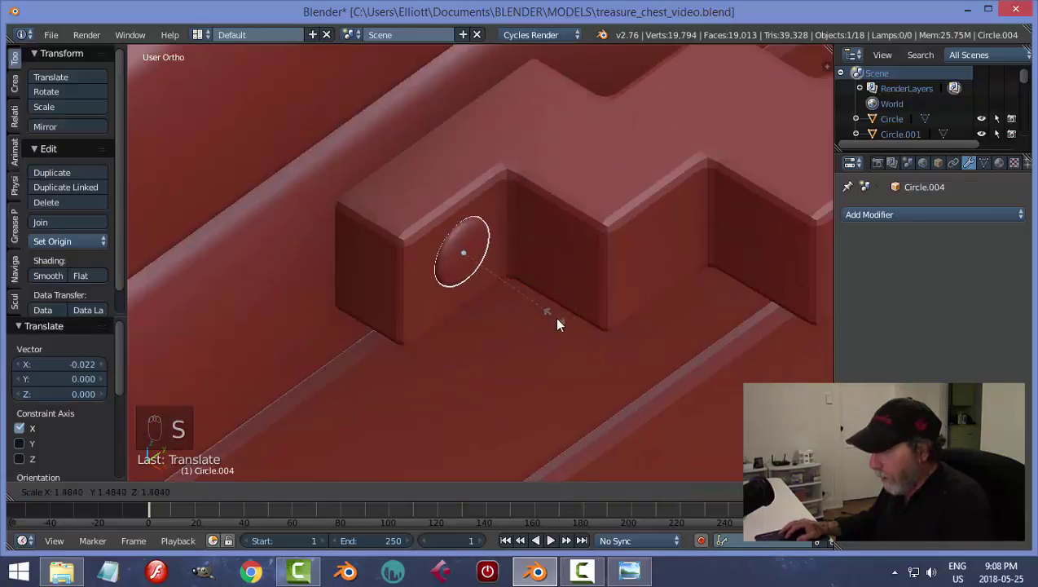
left_click(562, 318)
key("a")
middle_click_drag(615, 312, 514, 295)
right_click(489, 275)
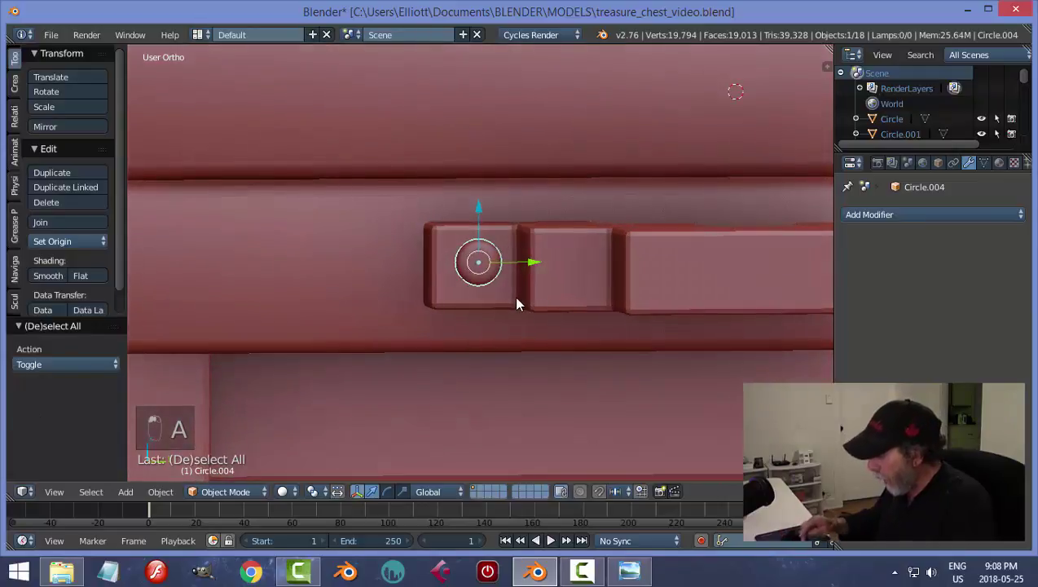
key("KP_3")
mouse_move(482, 212)
left_mouse_down()
mouse_move(484, 227)
mouse_move(478, 215)
left_mouse_up()
left_click_drag(532, 268, 526, 270)
key("a")
scroll(538, 285, "down", 5)
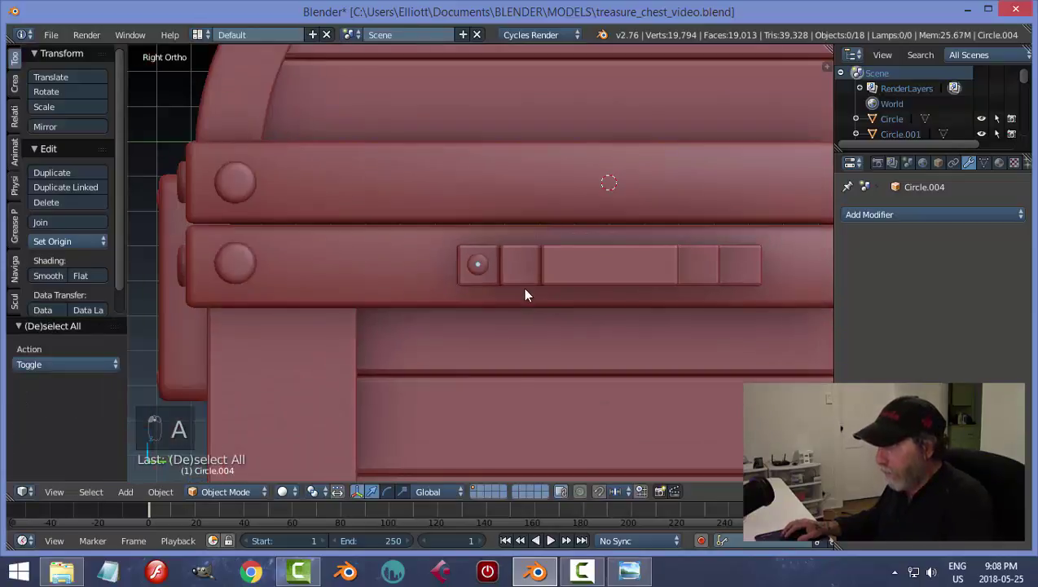
Step: Stretch the rivet by 1.699 along X and move it about 0.007 outward along X
middle_click_drag(513, 278, 561, 372)
scroll(561, 372, "up", 6)
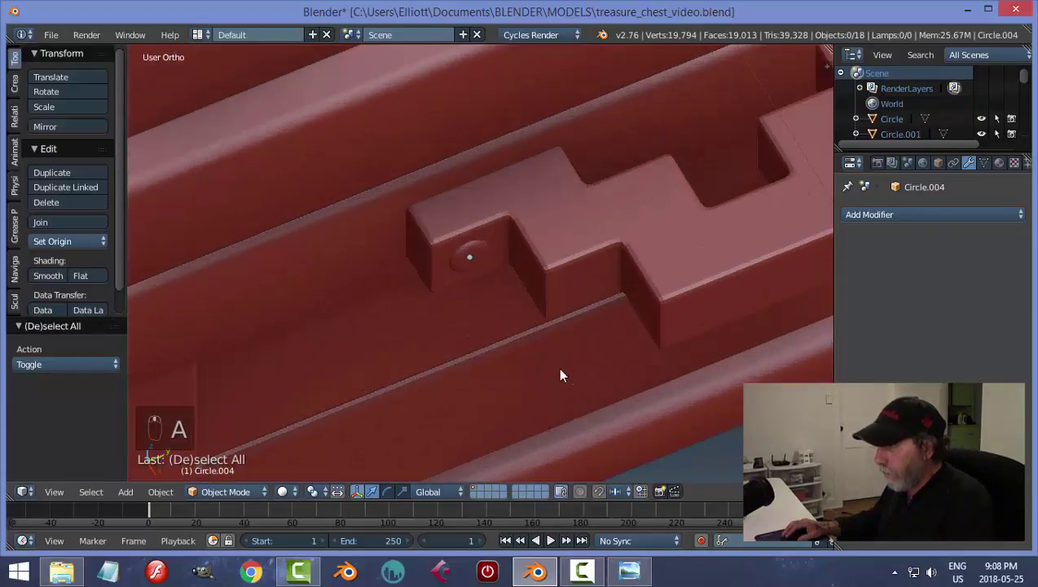
right_click(471, 256)
middle_click_drag(473, 259, 535, 326)
key("s")
key("x")
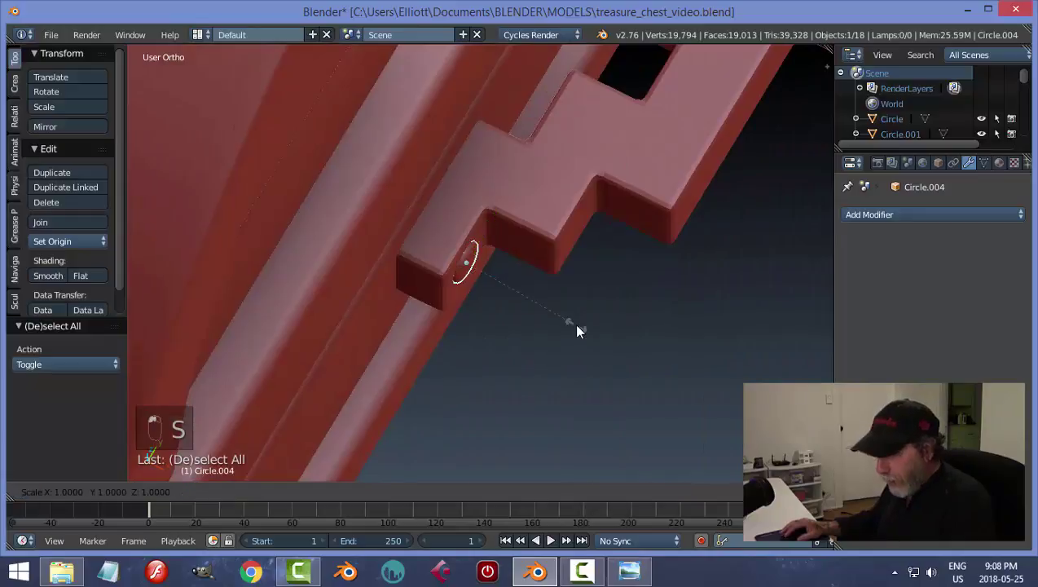
left_click(627, 368)
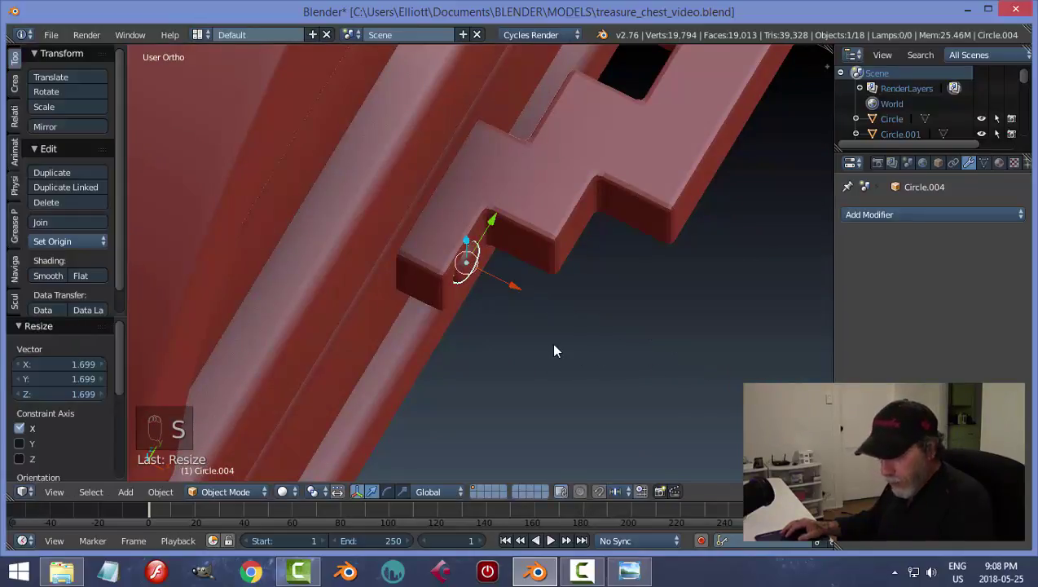
key("g")
key("x")
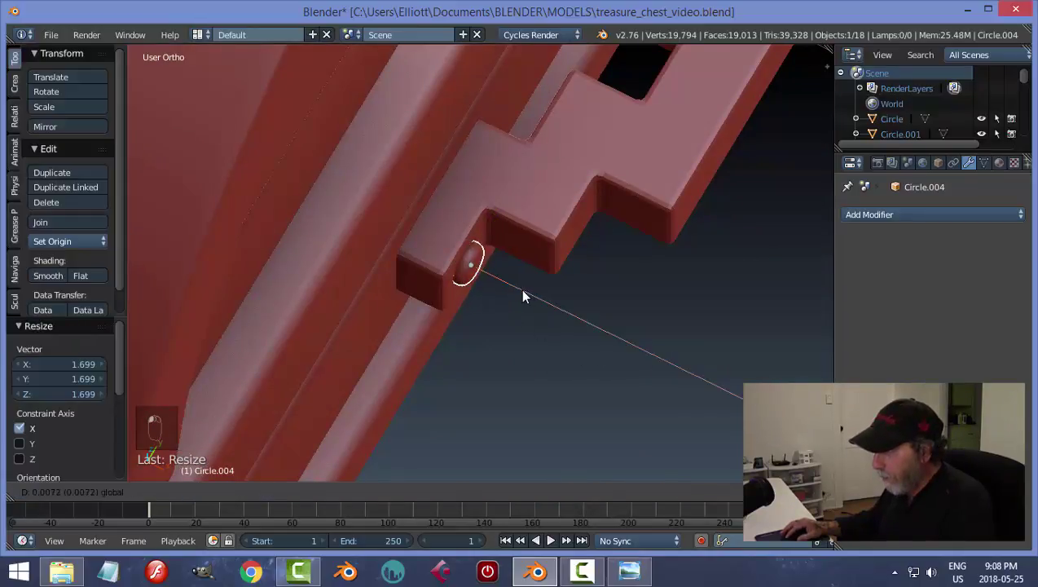
left_click(522, 297)
key("a")
Step: Duplicate the rivet and move the copy 0.754 along Y onto the handle's opposite end block
mouse_move(568, 301)
middle_mouse_down()
mouse_move(657, 343)
mouse_move(531, 280)
mouse_move(514, 318)
mouse_move(557, 302)
mouse_move(579, 313)
middle_mouse_up()
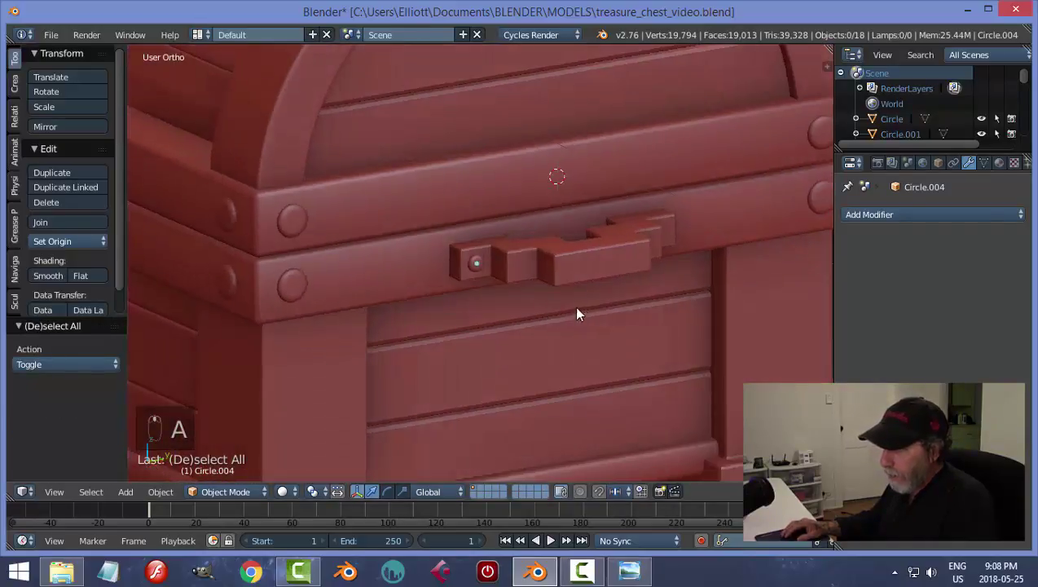
middle_click_drag(370, 280, 573, 340)
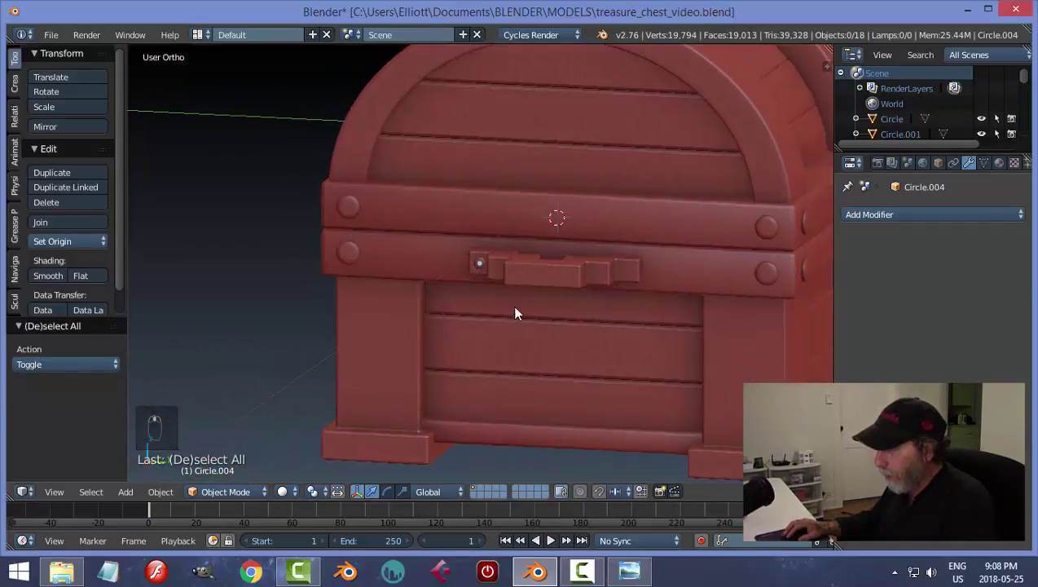
scroll(477, 265, "up", 3)
right_click(476, 265)
key("shift+d")
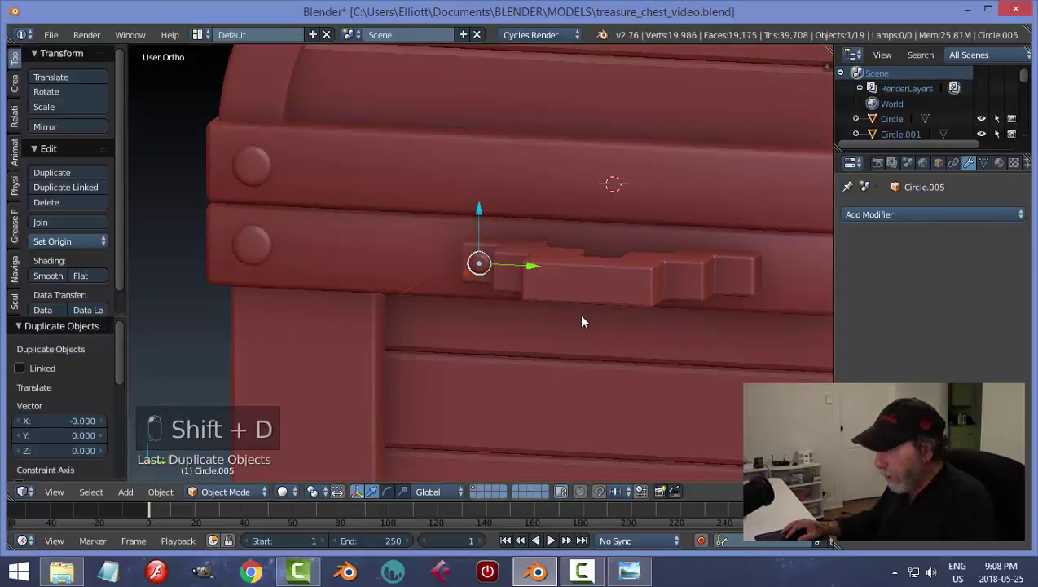
left_click(773, 329)
key("KP_3")
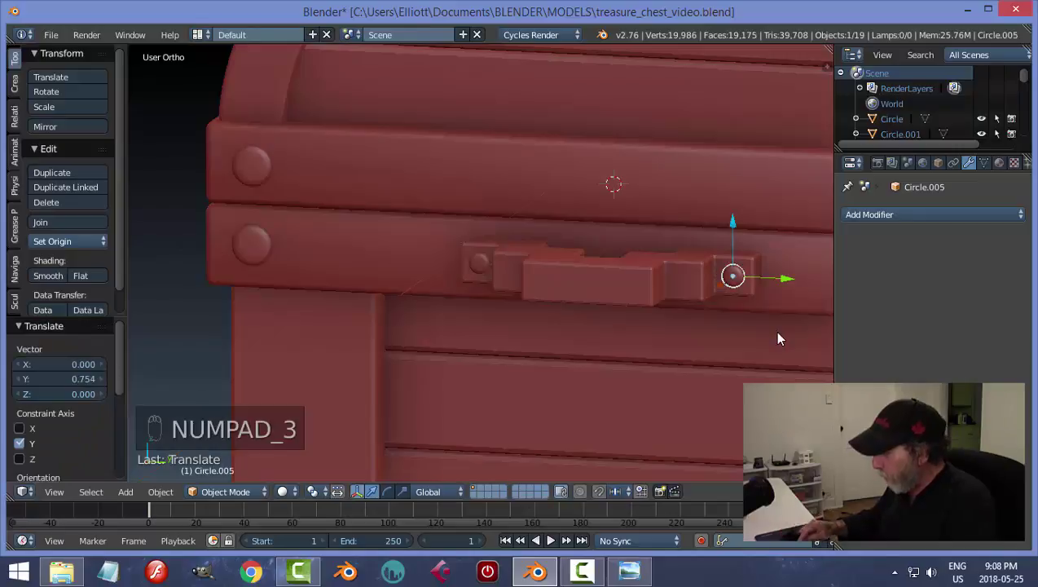
Step: Apply the handle's Bevel modifier and join both end rivets into the handle
right_click(753, 277)
left_click(864, 263)
right_click(738, 264)
right_click(480, 267, "shift")
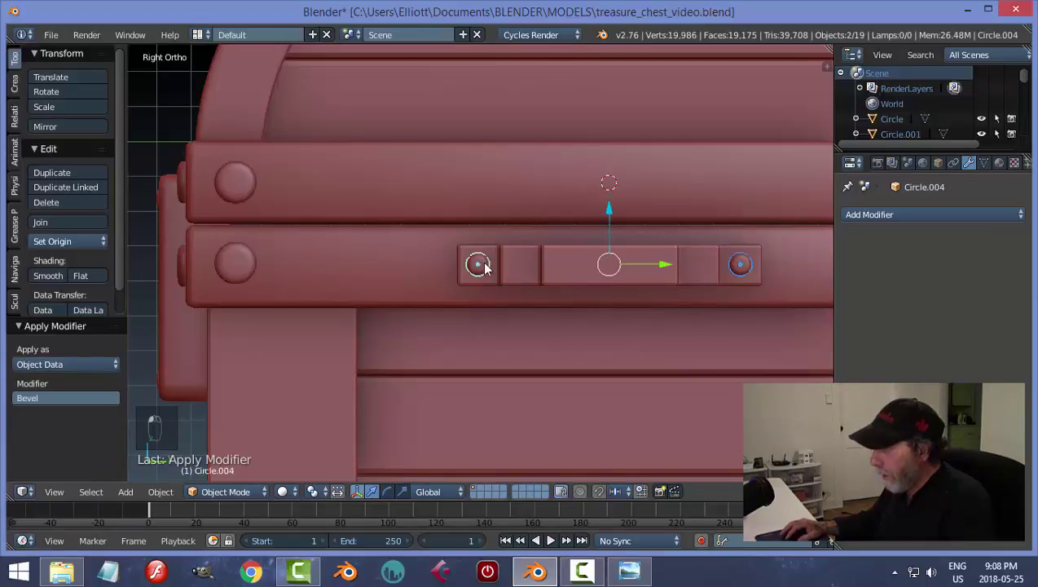
right_click(554, 264, "shift")
key("ctrl+j")
Step: Save the scene over the existing treasure_chest_video.blend file
key("ctrl+s")
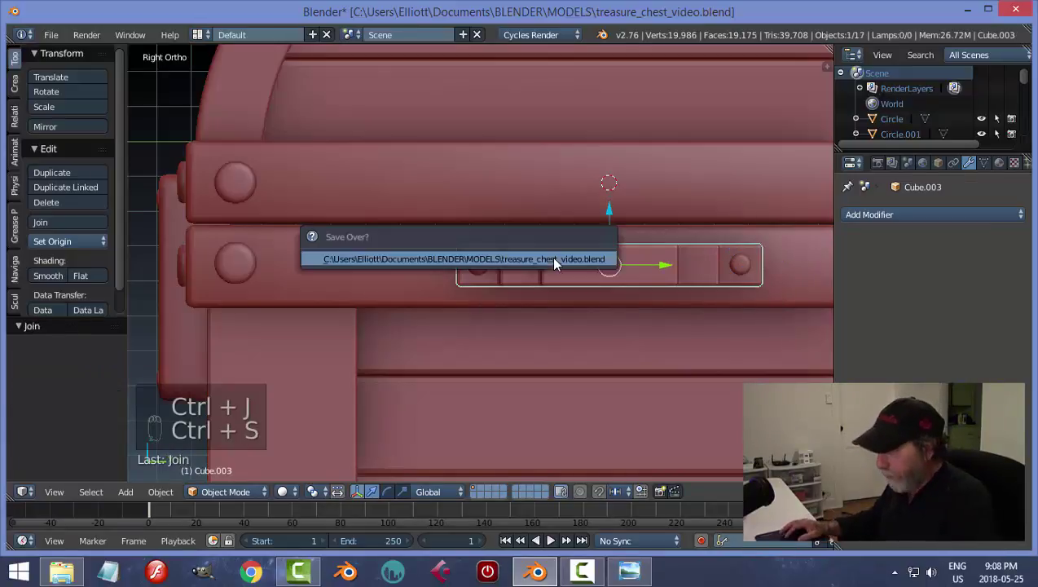
key("a")
scroll(534, 280, "down", 4)
middle_click_drag(532, 282, 635, 325)
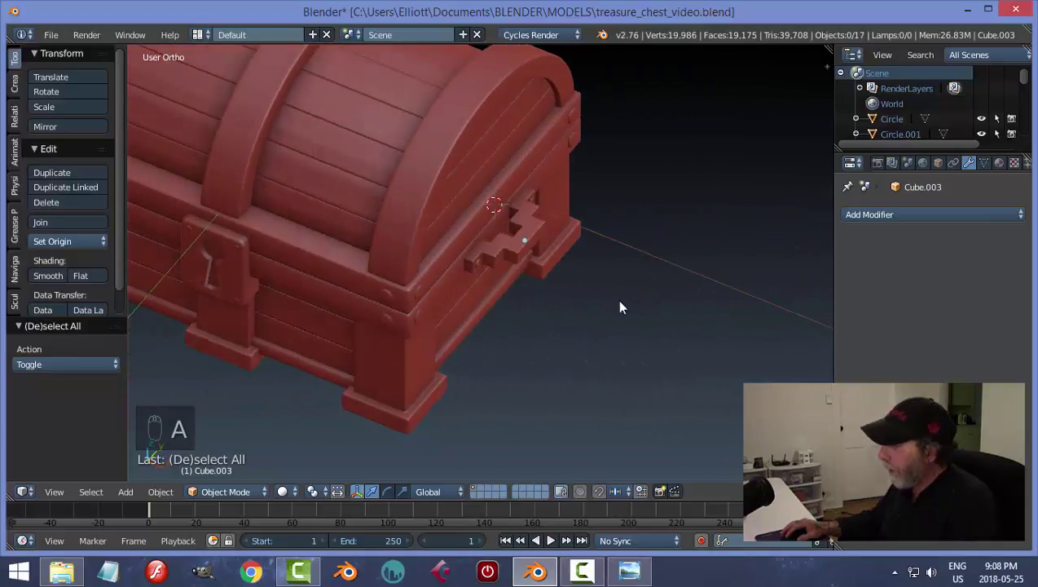
Step: Select the chest's lower trim band and snap the 3D cursor to it
scroll(629, 361, "down", 5)
middle_click_drag(629, 361, 319, 237)
mouse_move(535, 318)
middle_mouse_down()
mouse_move(568, 325)
mouse_move(552, 322)
middle_mouse_up()
scroll(552, 322, "up", 4)
right_click(592, 221)
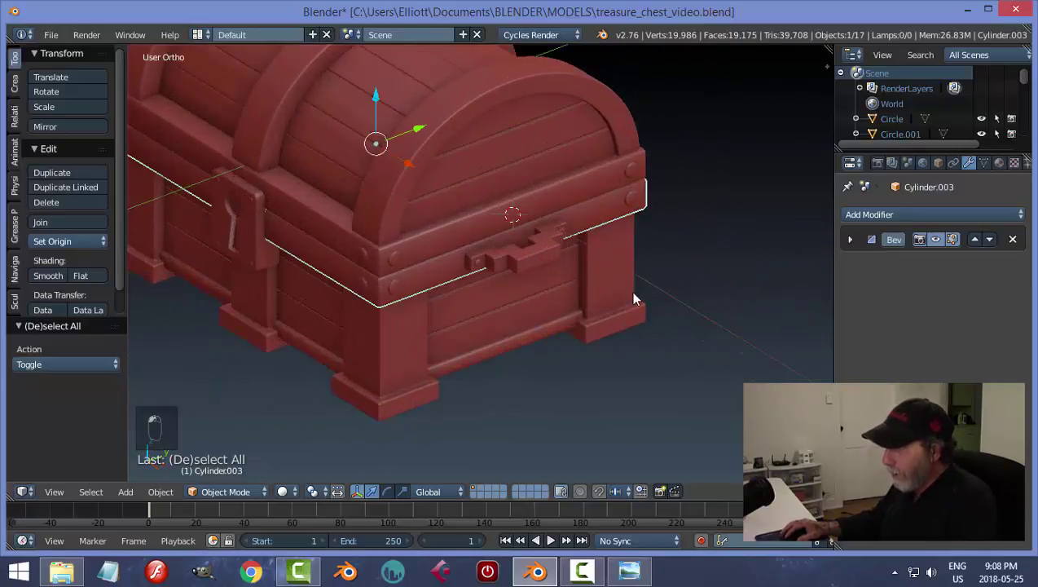
key("shift+s")
left_click(630, 291)
scroll(600, 324, "down", 5)
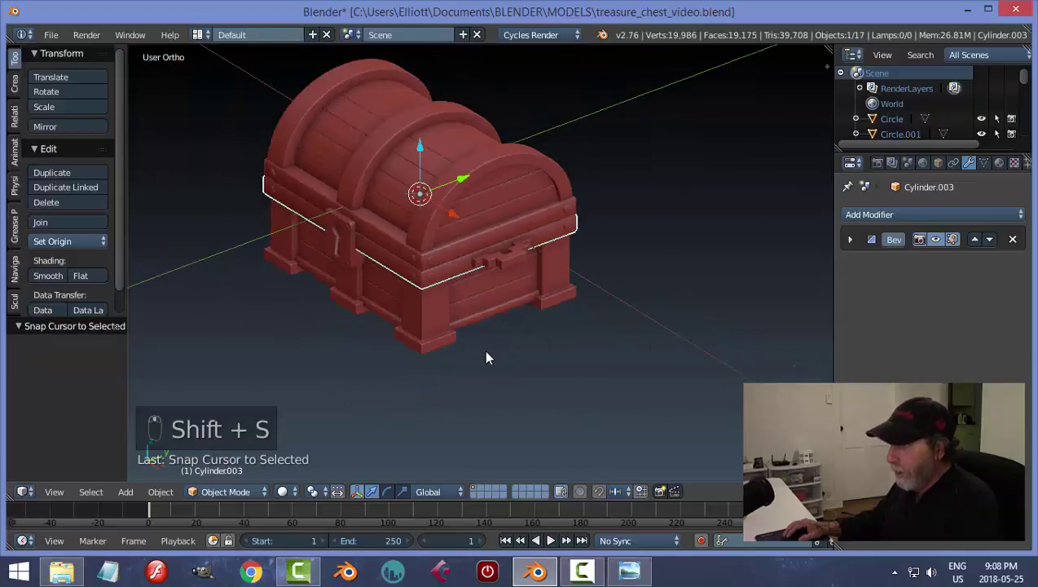
Step: Add an X-axis Mirror modifier to the side handle, using the chest's trim band as the mirror object
right_click(489, 249)
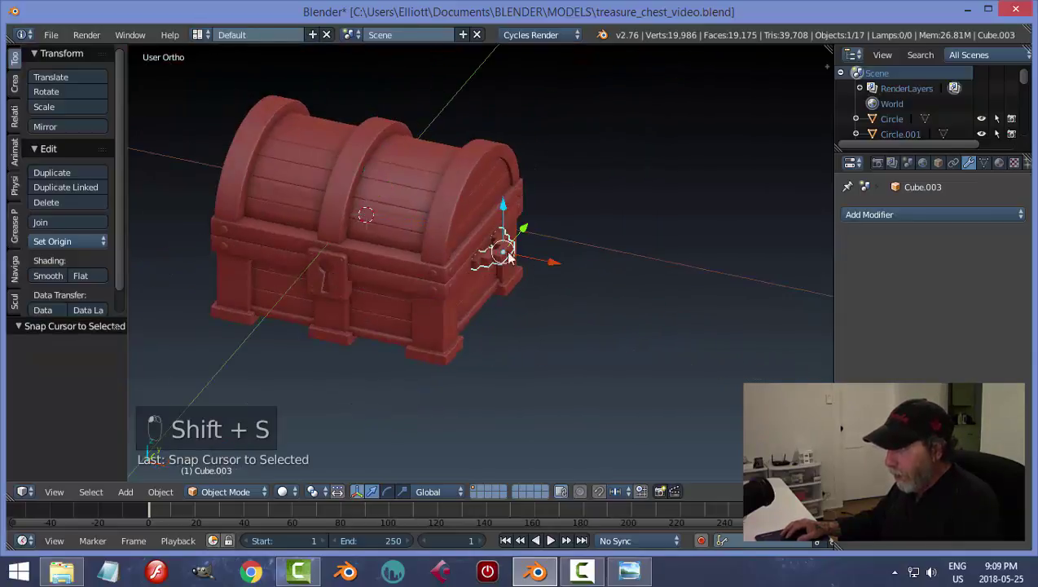
left_click(859, 215)
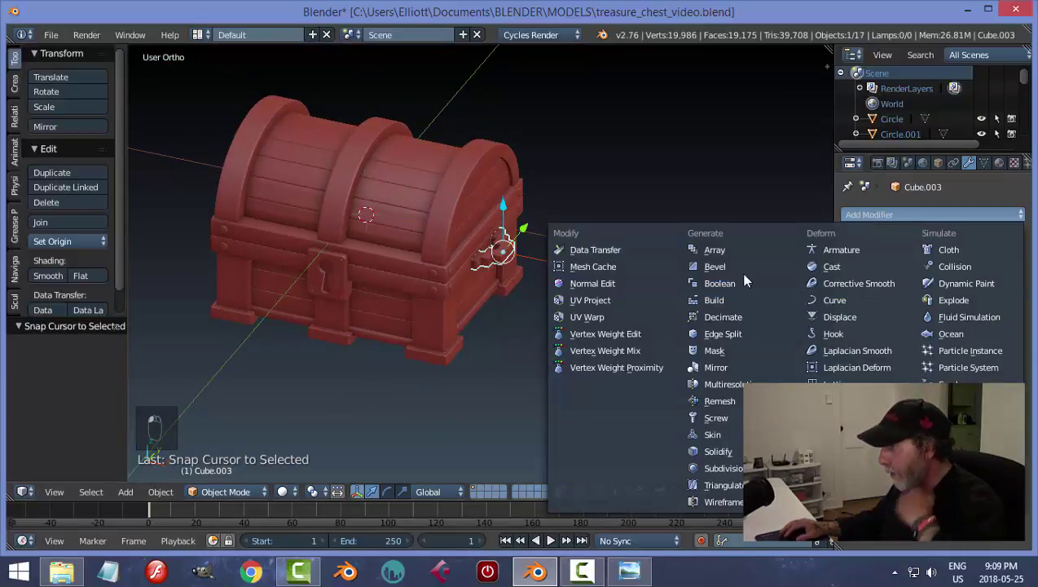
left_click(716, 368)
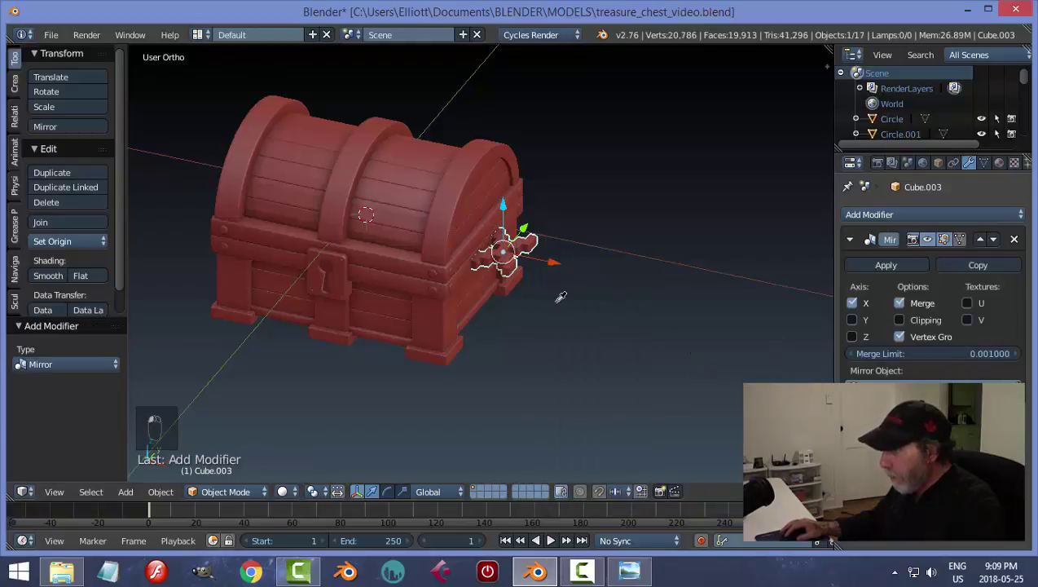
left_click(395, 274)
middle_click_drag(395, 274, 464, 308)
key("a")
Step: Check both sides of the chest, apply the handle's Mirror modifier and save the file
scroll(457, 255, "down", 3)
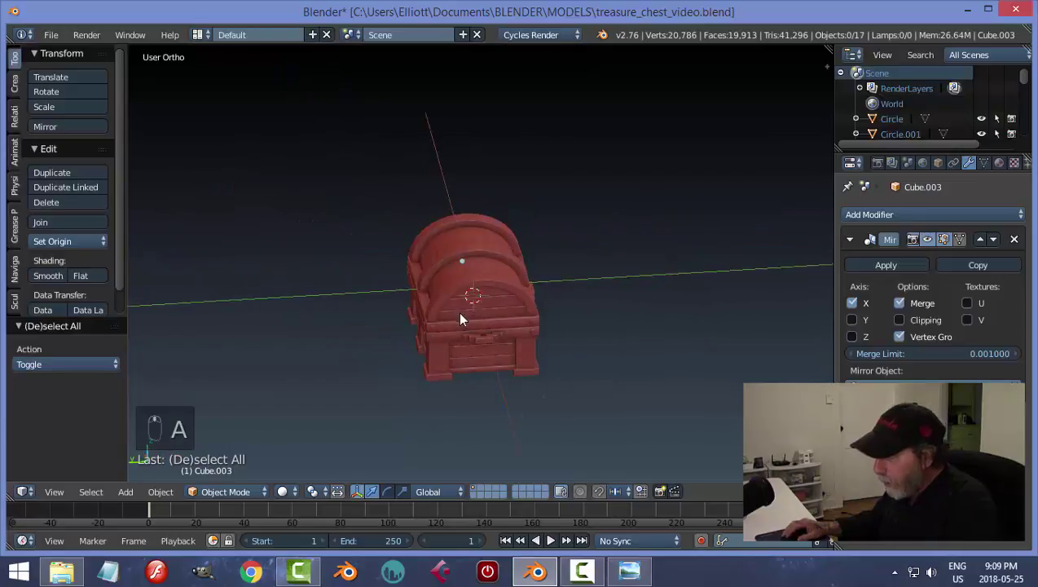
scroll(489, 318, "up", 4)
middle_click_drag(522, 332, 350, 208)
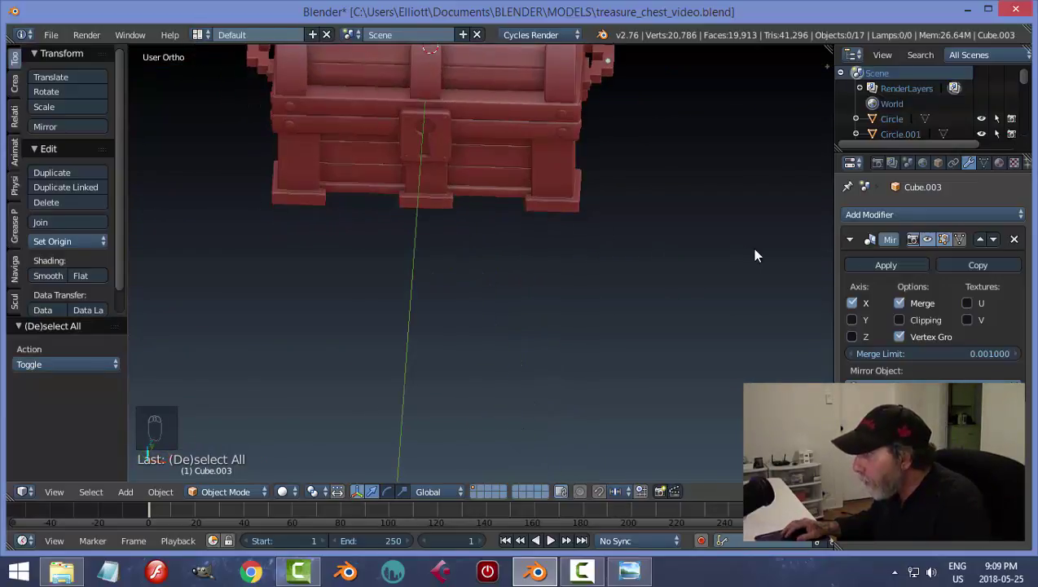
left_click(886, 265)
key("ctrl+s")
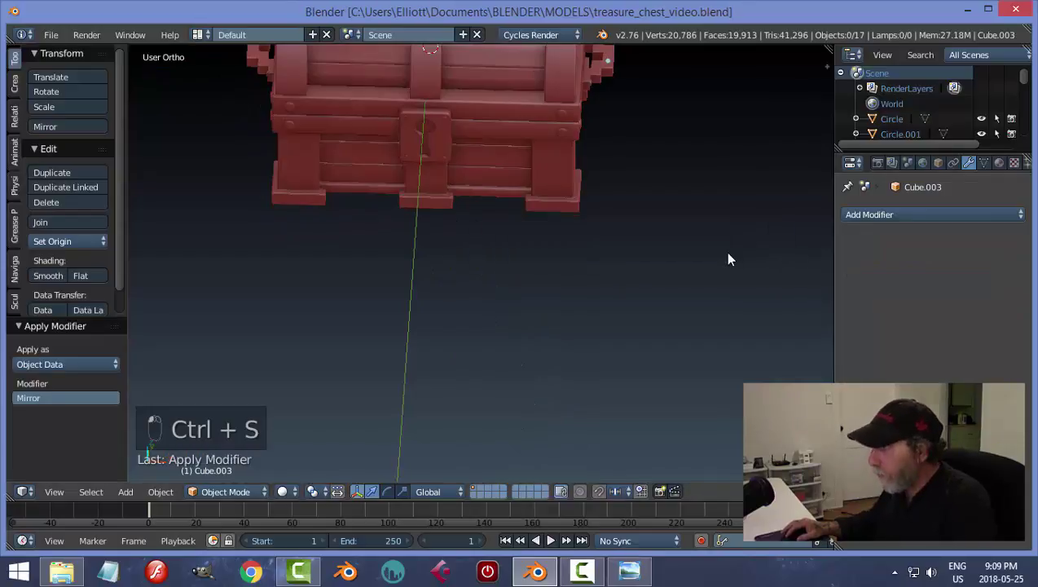
left_click(726, 254)
Step: Add a plane at the 3D cursor and lower it 1.471 along Z beneath the chest
scroll(713, 228, "down", 3)
middle_click_drag(712, 220, 595, 288)
key("shift+a")
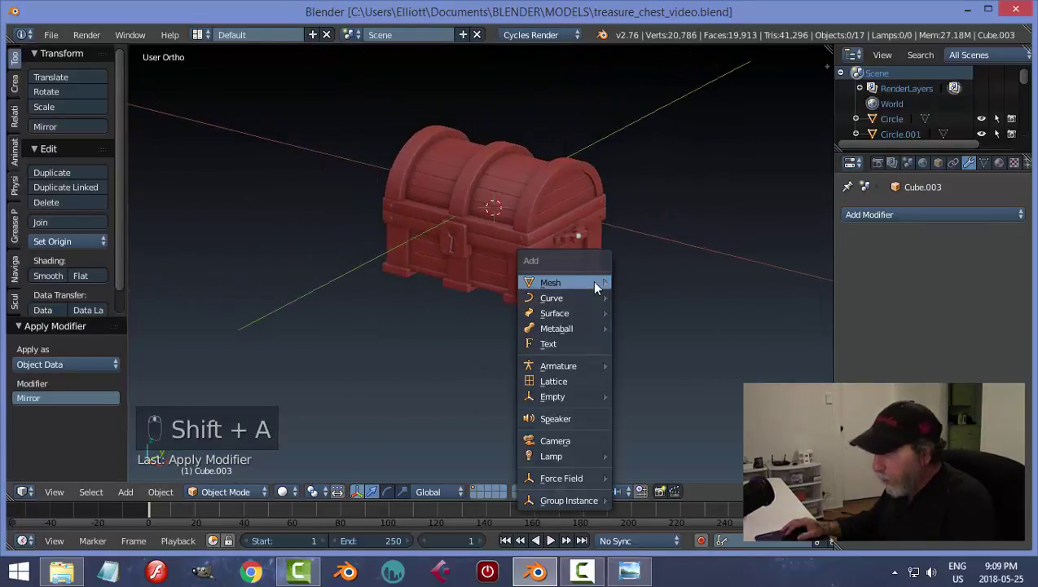
mouse_move(595, 286)
left_click(634, 285)
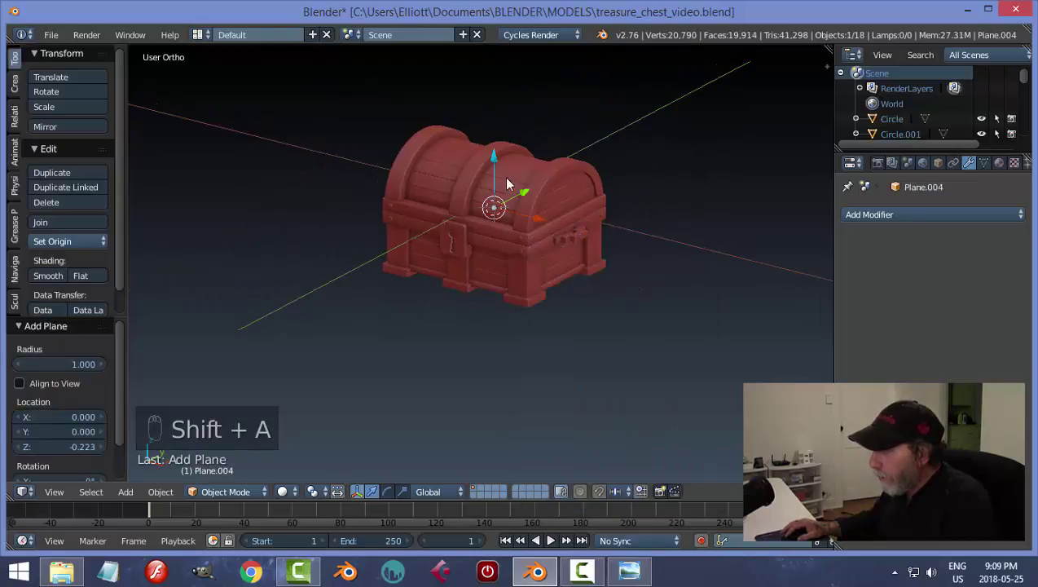
key("g")
key("z")
left_click(492, 231)
Step: Scale the plane by 7.354 as a ground and raise it along Z to meet the chest's feet
key("s")
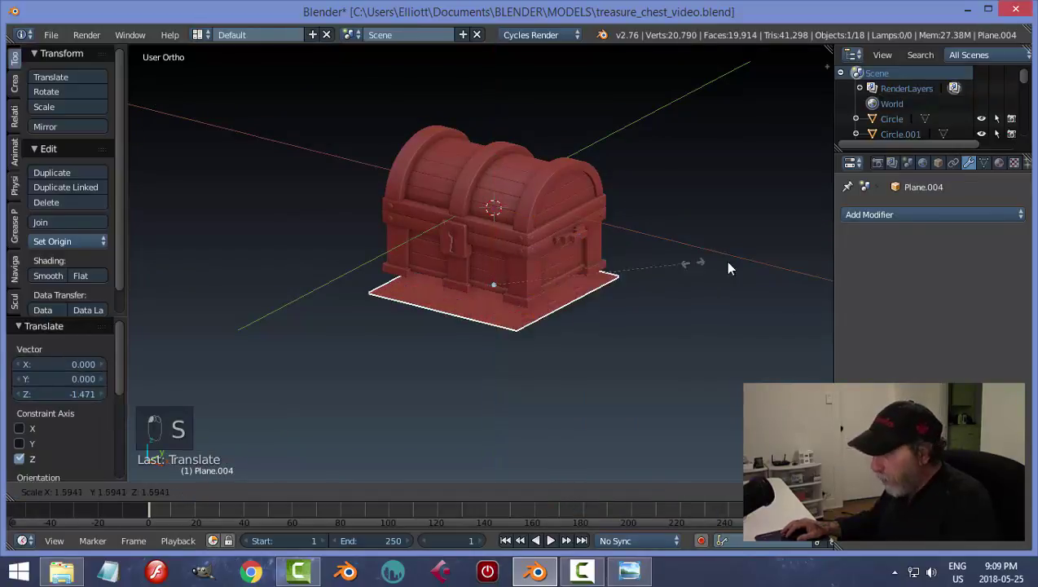
left_click(709, 314)
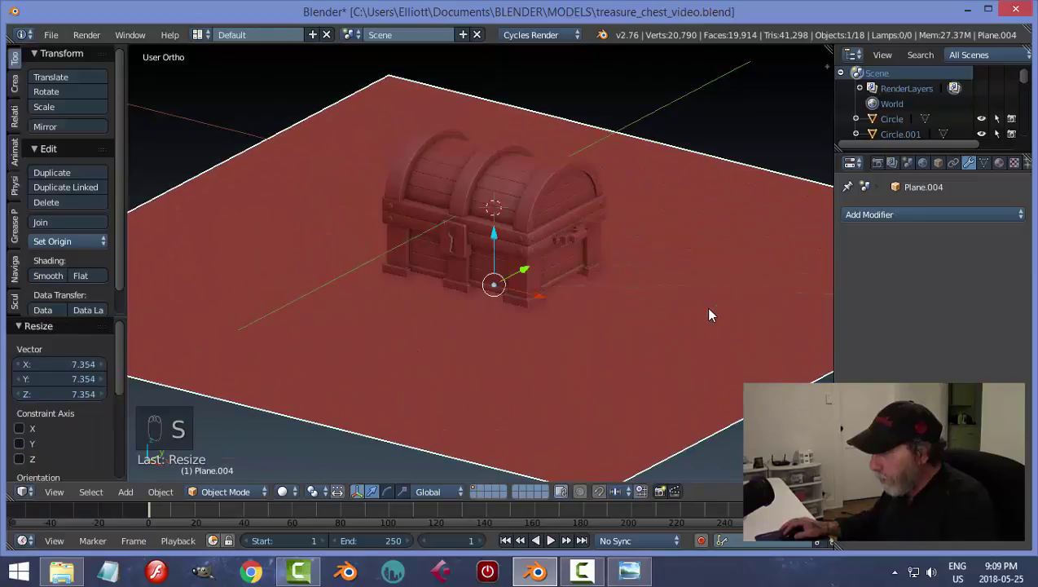
middle_click_drag(693, 318, 679, 301)
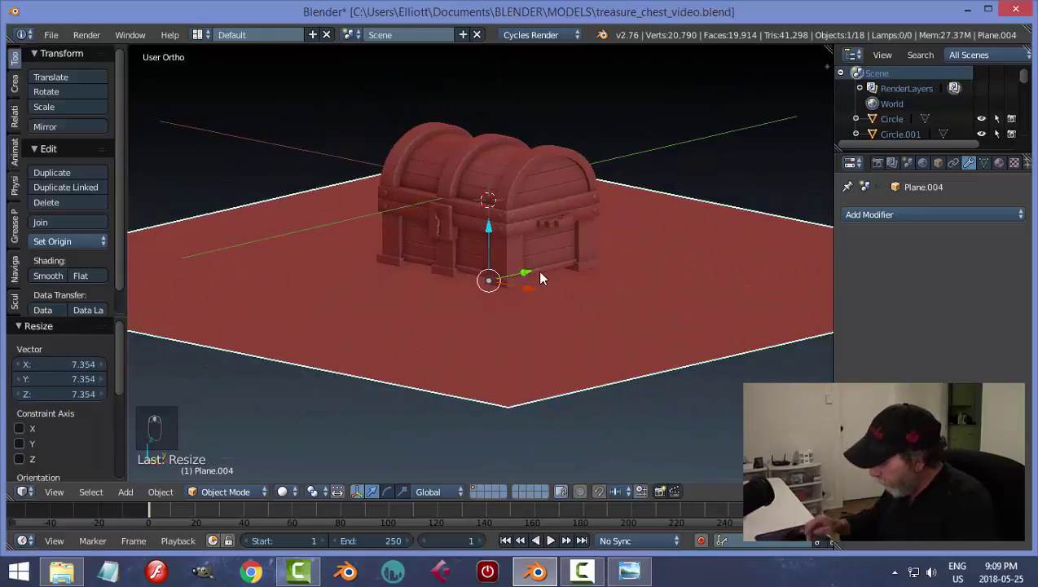
key("KP_1")
scroll(546, 244, "up", 3)
key("g")
key("z")
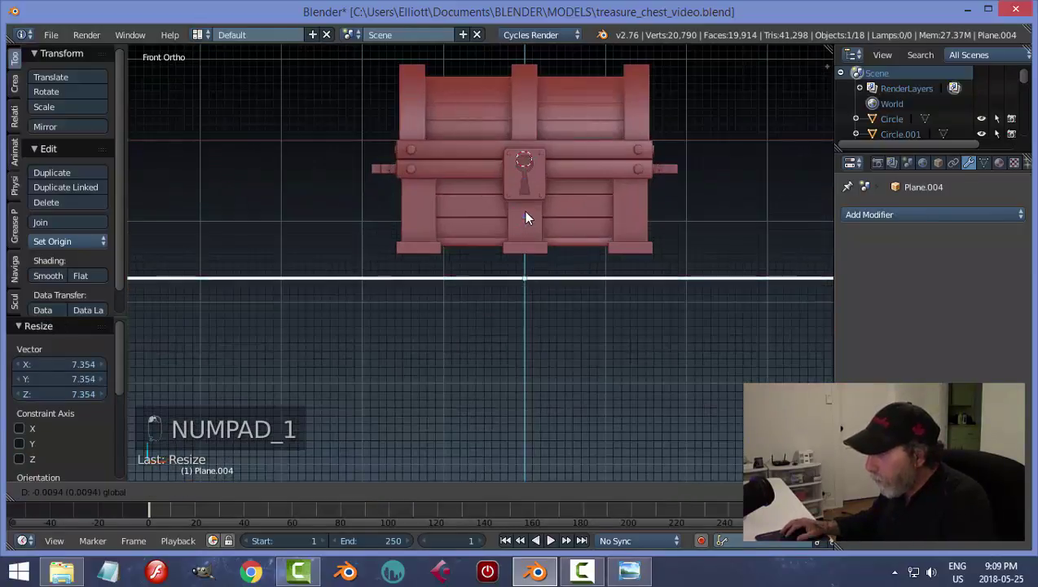
left_click(523, 195)
key("a")
key("a")
Step: Look over the chest standing on the ground plane and save the file
scroll(644, 269, "down", 1)
middle_click_drag(643, 275, 528, 313)
scroll(562, 285, "up", 4)
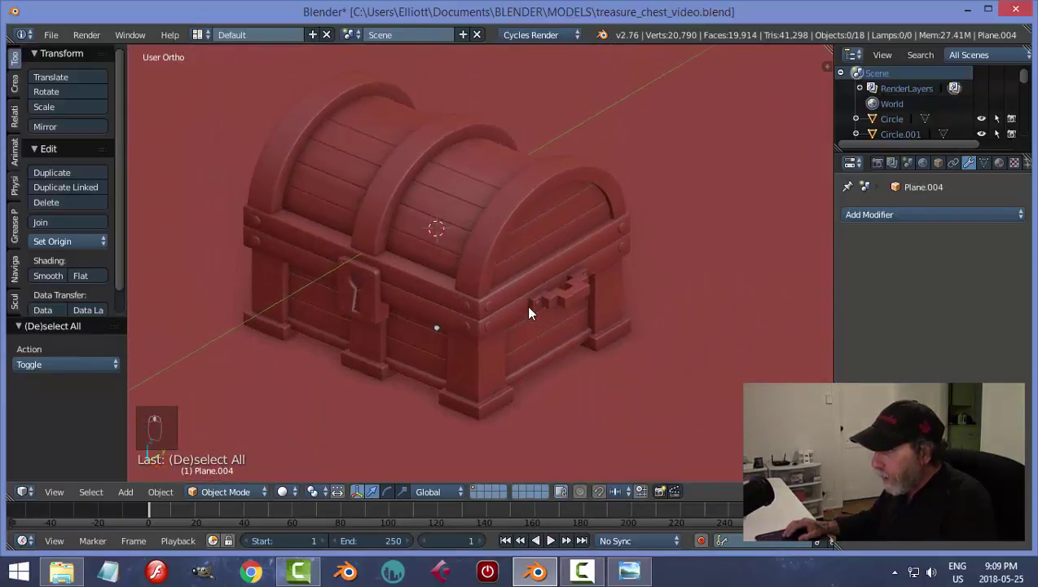
key("ctrl+s")
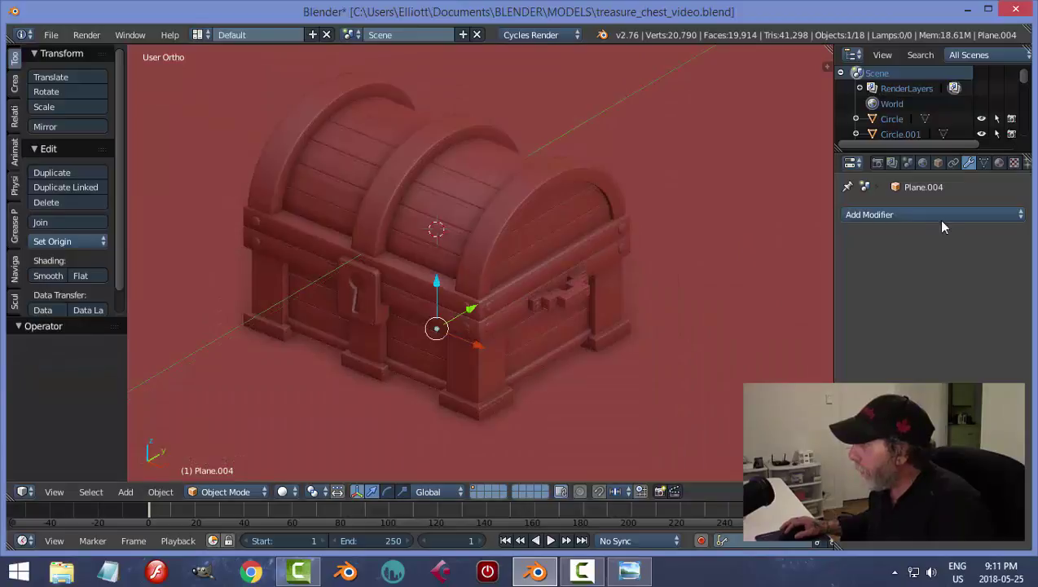
Step: Create a new material for the ground plane and set its colour to bright green, hex 7CE728
left_click(1000, 163)
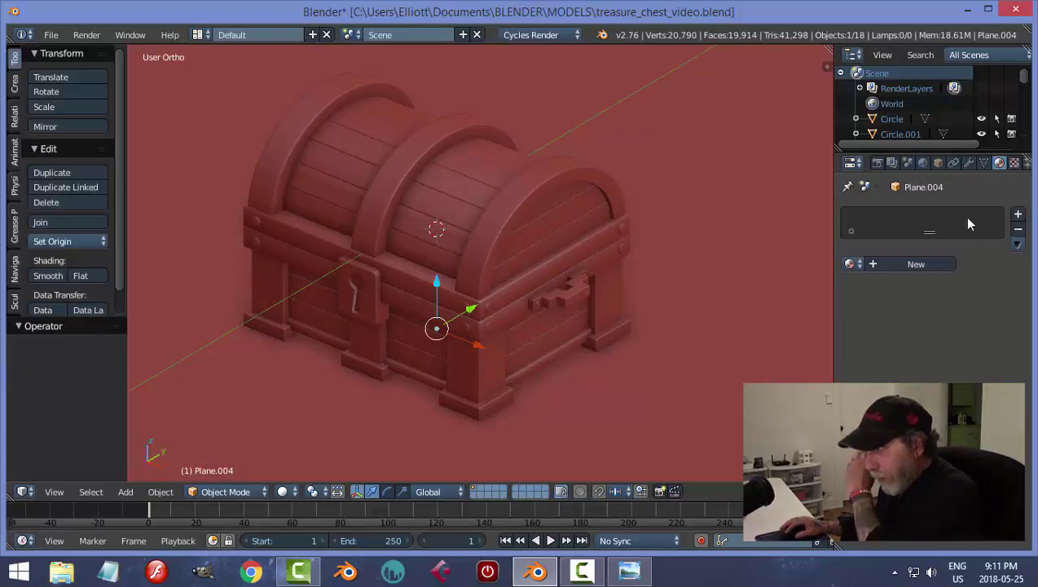
left_click(915, 264)
left_click(952, 372)
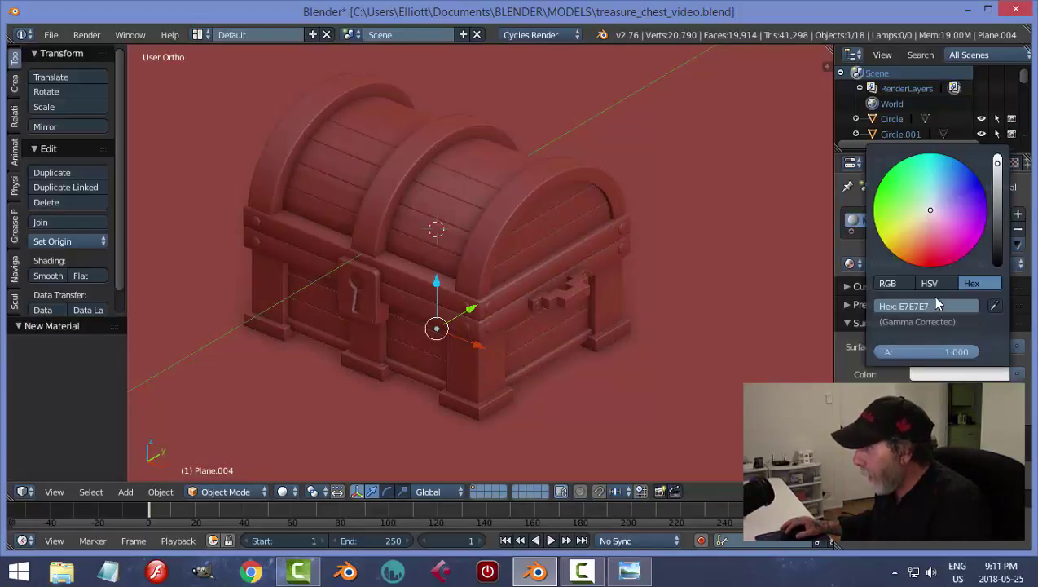
left_click(887, 205)
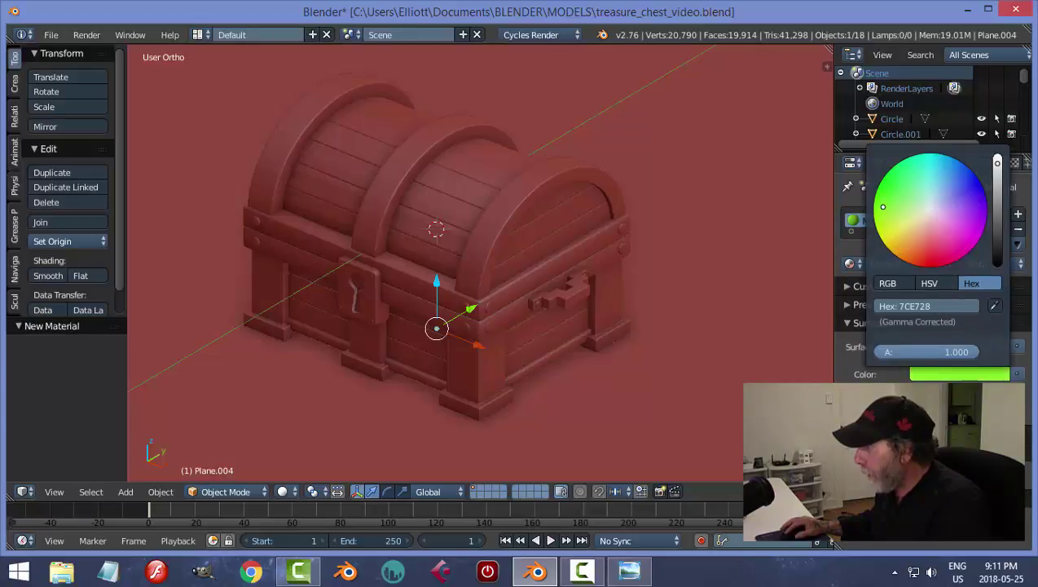
Step: Darken the ground plane material's colour to a medium green
scroll(954, 204, "down", 8)
scroll(932, 210, "down", 3)
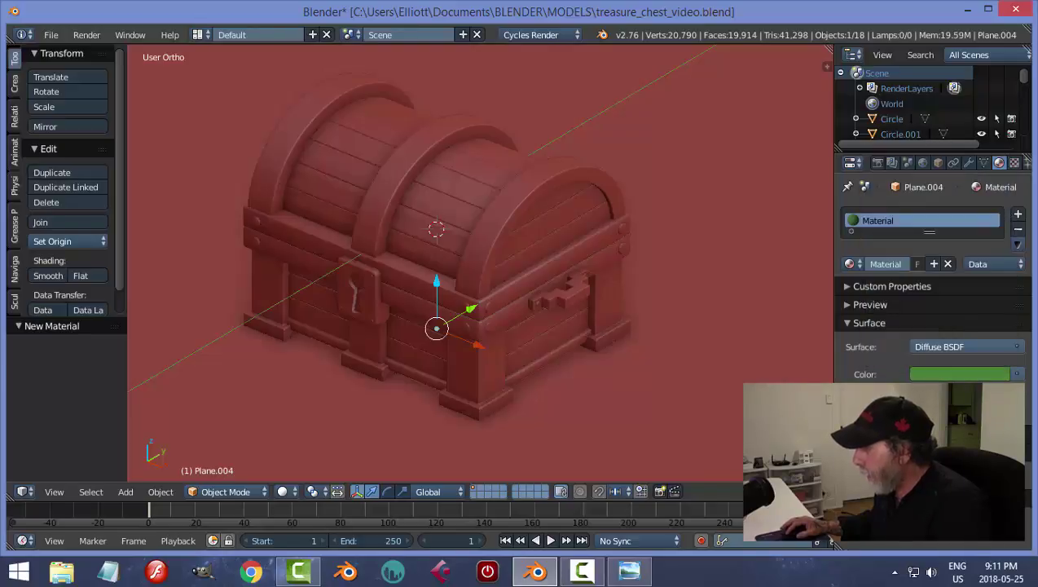
scroll(1027, 432, "down", 4)
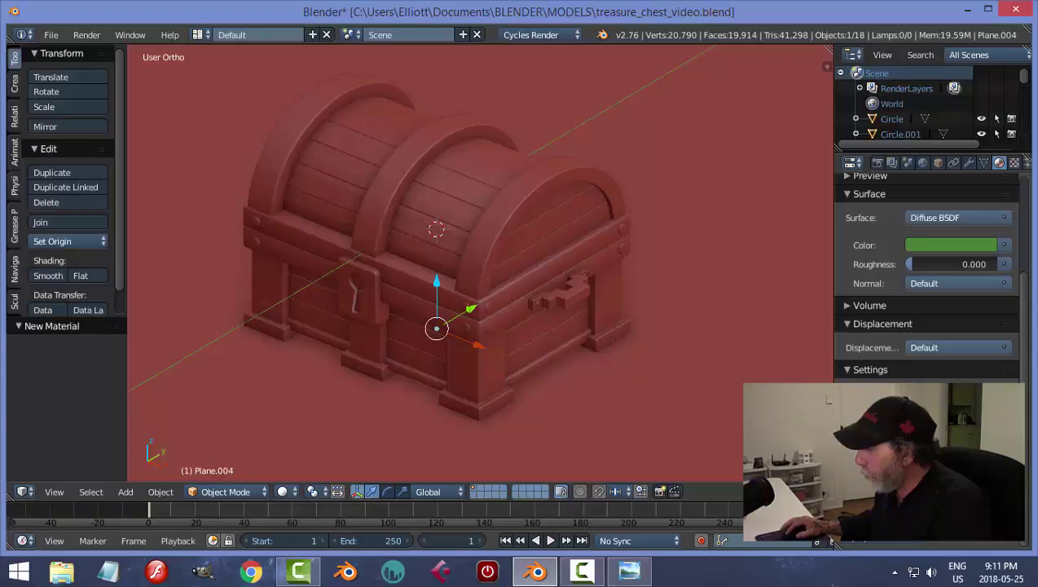
left_click(950, 245)
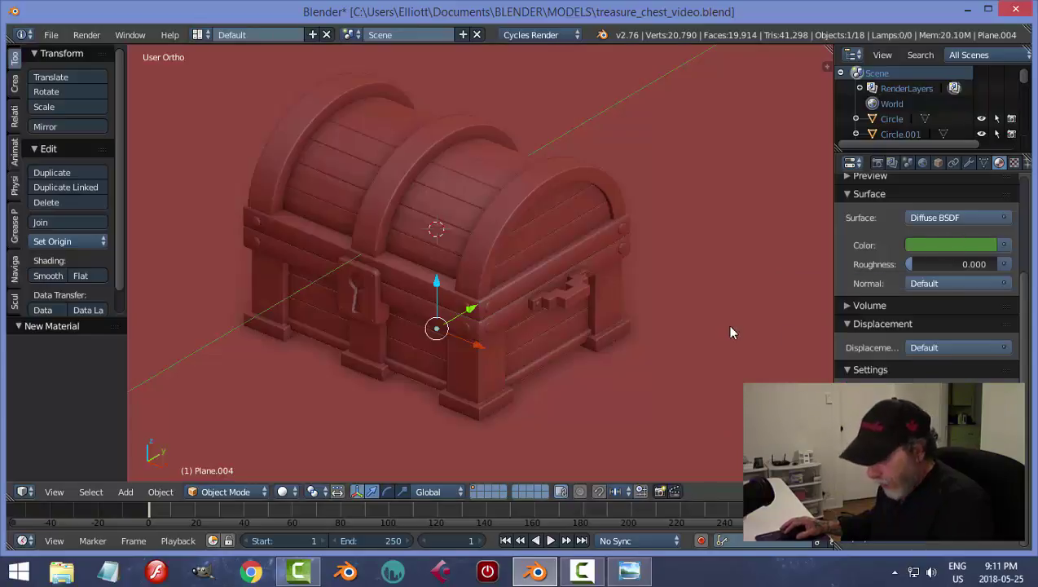
Step: Turn off Matcap shading in the 3D viewport so the objects show their material colours
key("n")
left_click_drag(826, 228, 830, 407)
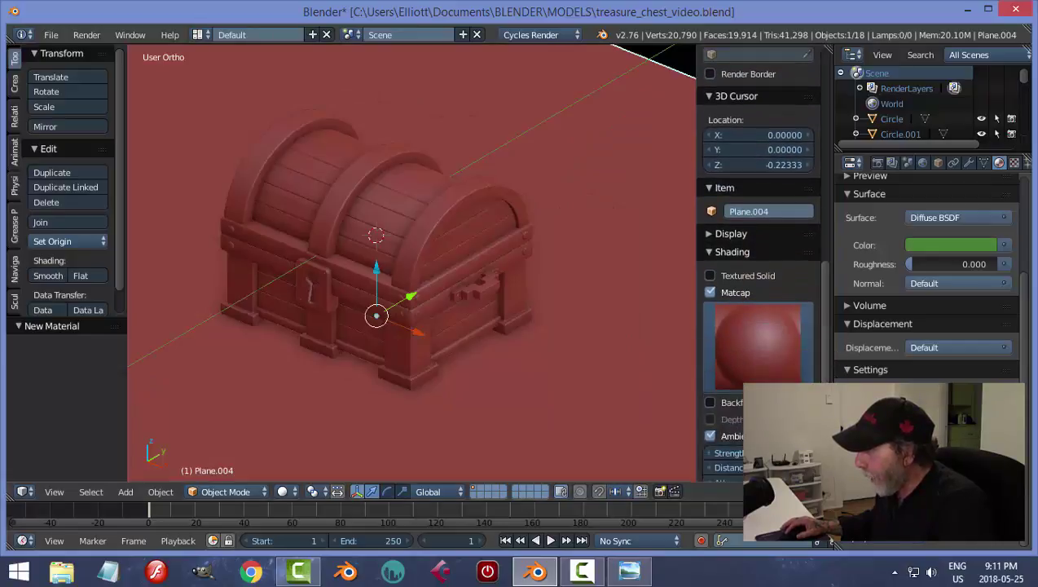
left_click(710, 293)
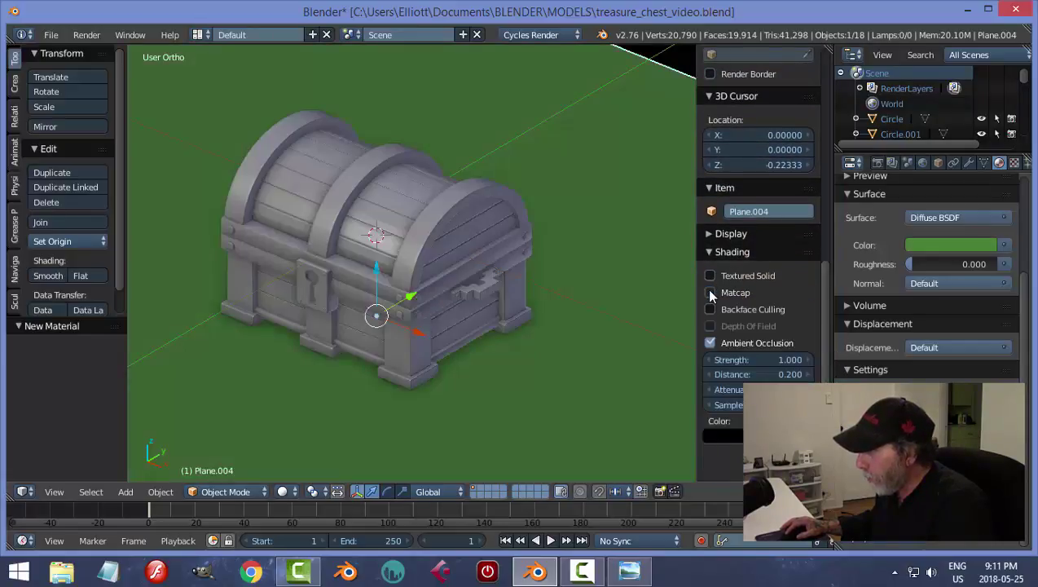
key("n")
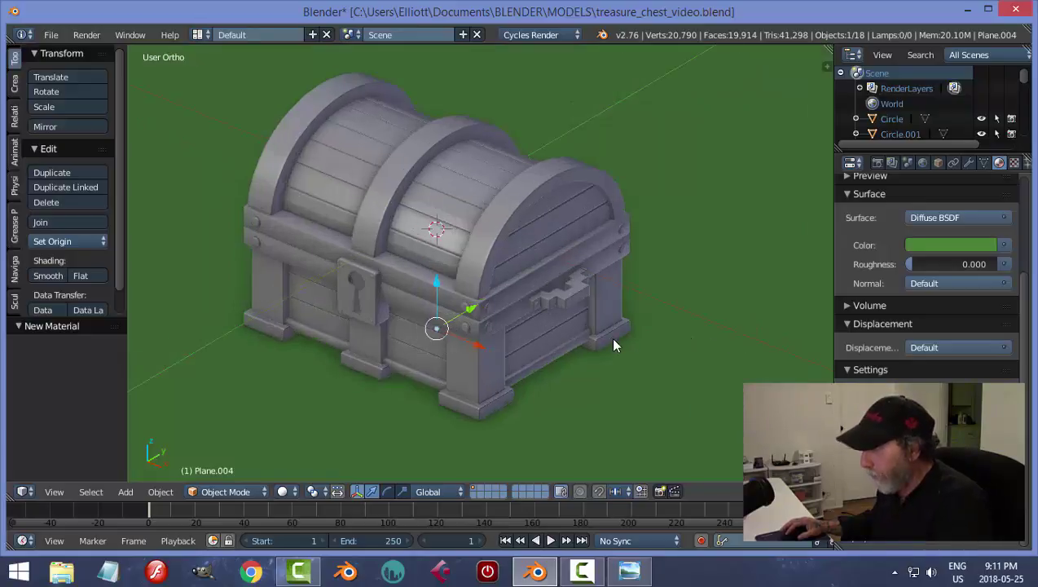
middle_click_drag(579, 390, 654, 370)
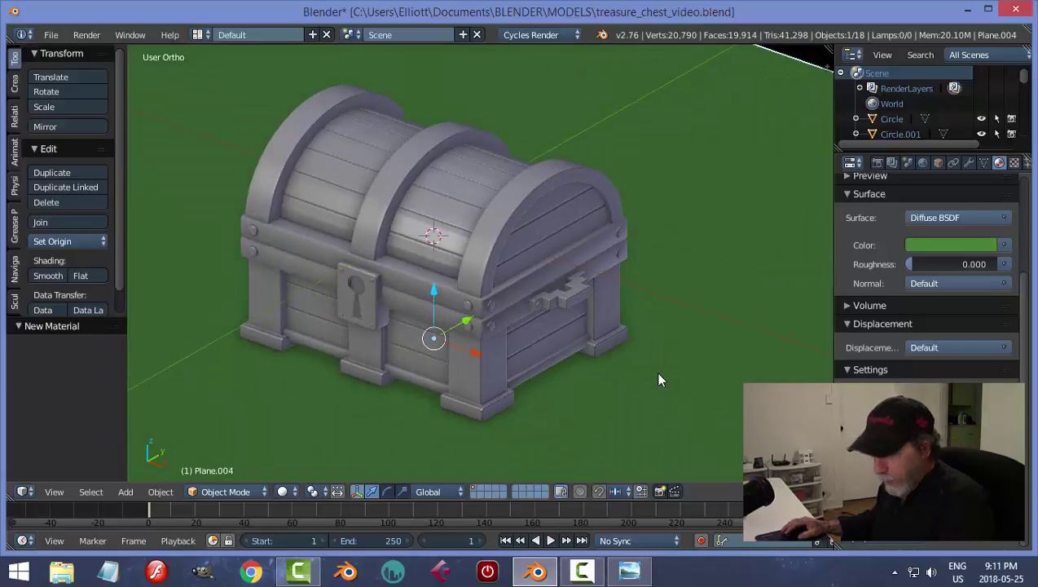
Step: Deselect everything, add a second material slot on the ground plane, and create an orange material in it, hex E77C39
key("a")
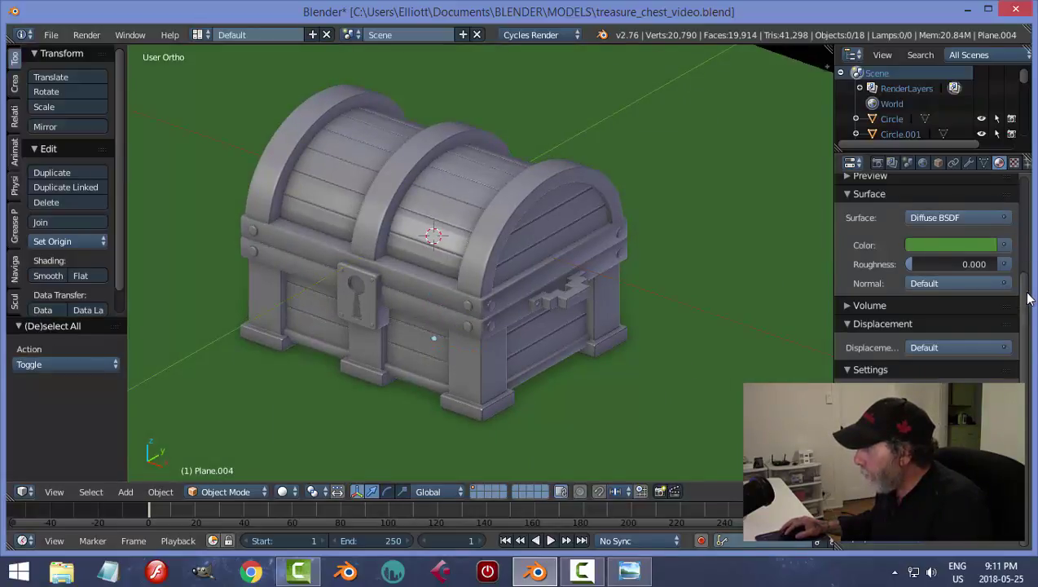
scroll(1028, 306, "up", 4)
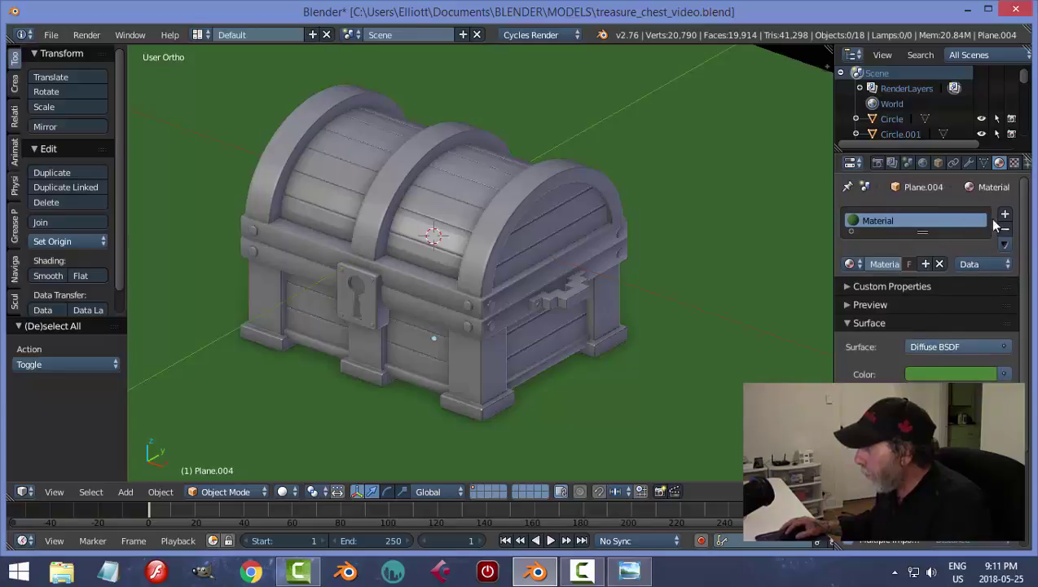
left_click(1005, 215)
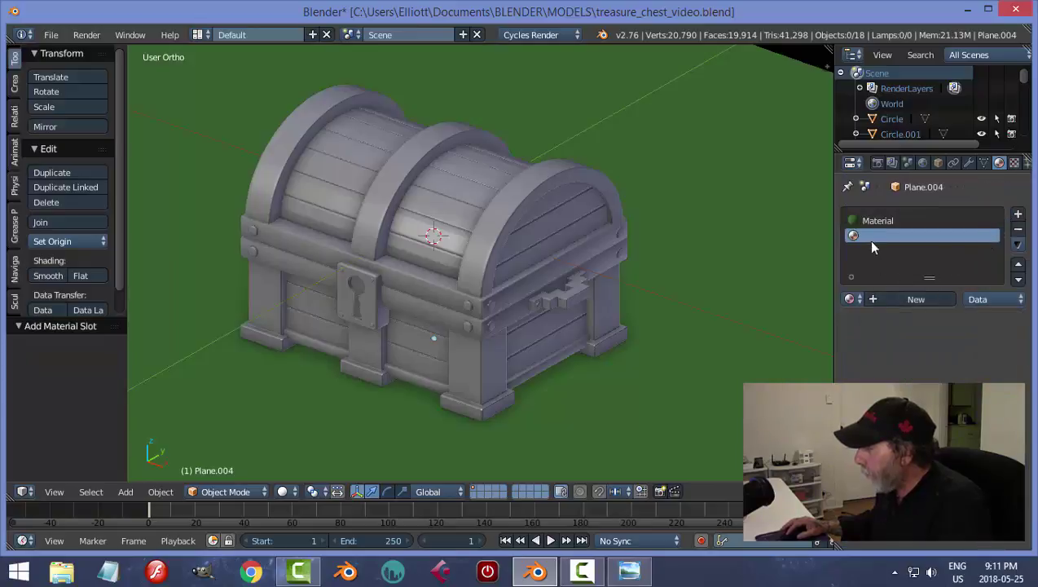
left_click(880, 295)
left_click(929, 398)
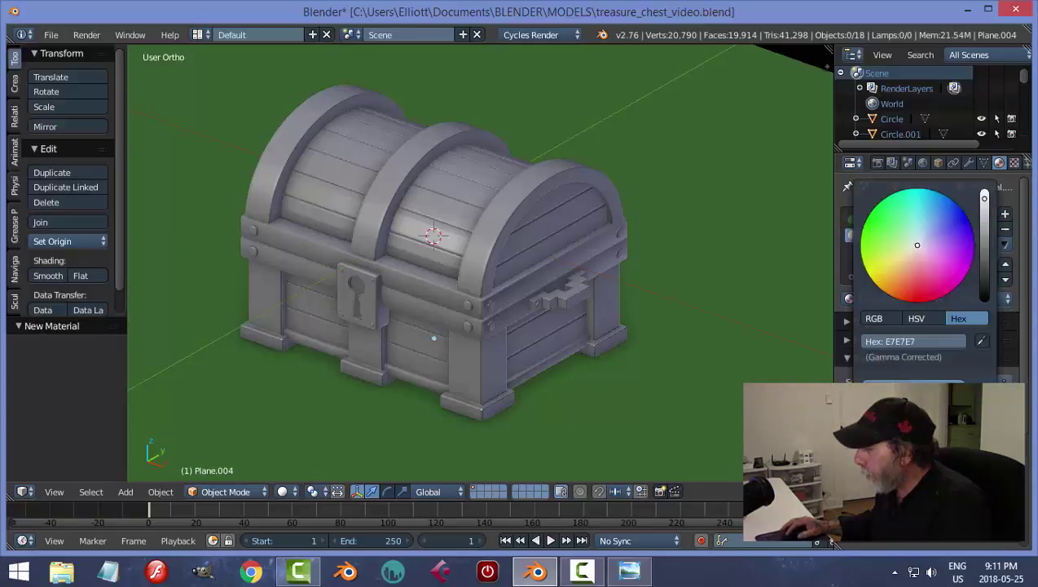
left_click(920, 339)
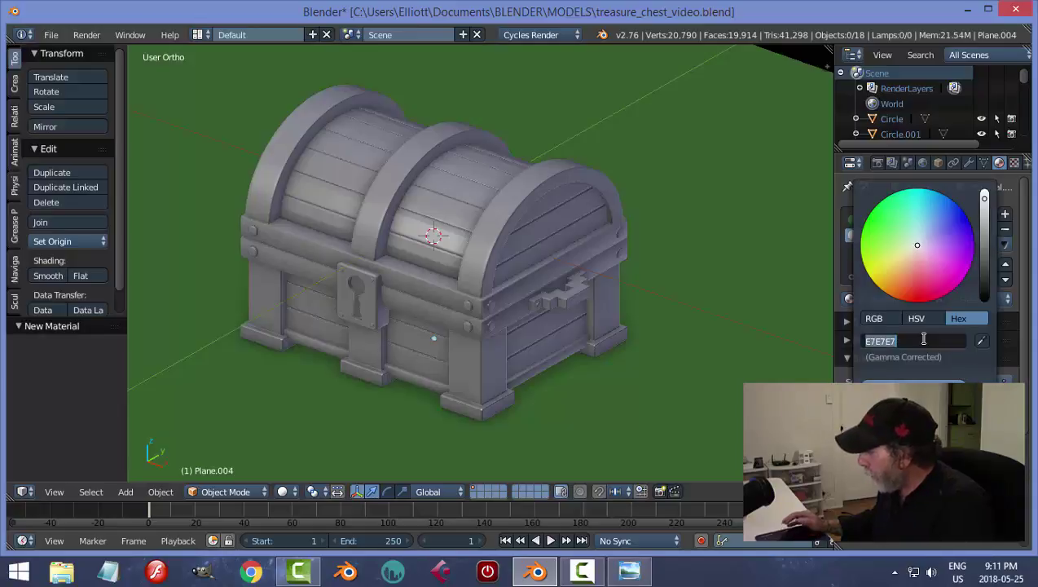
type("e")
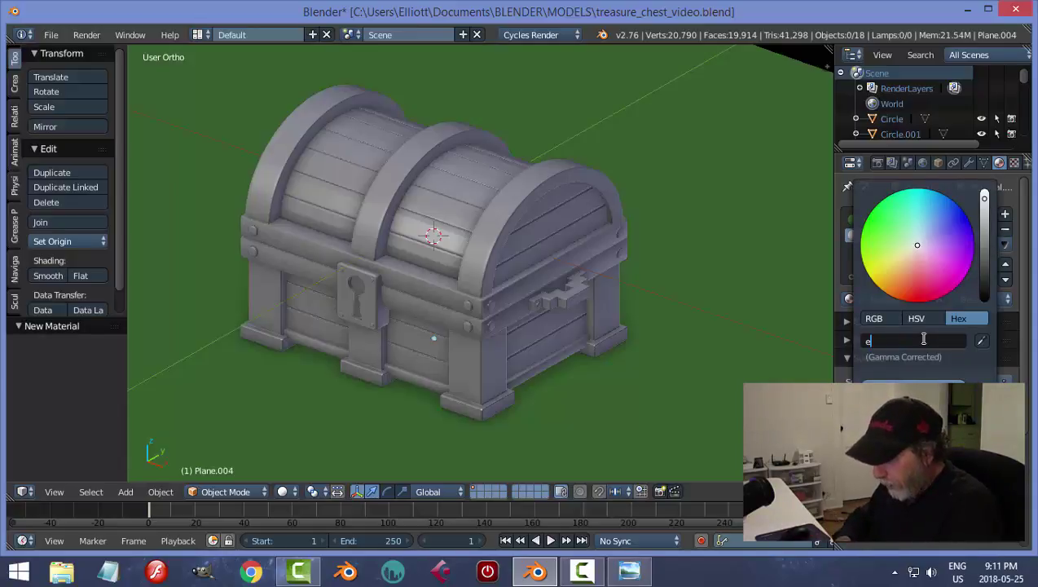
type("77c3")
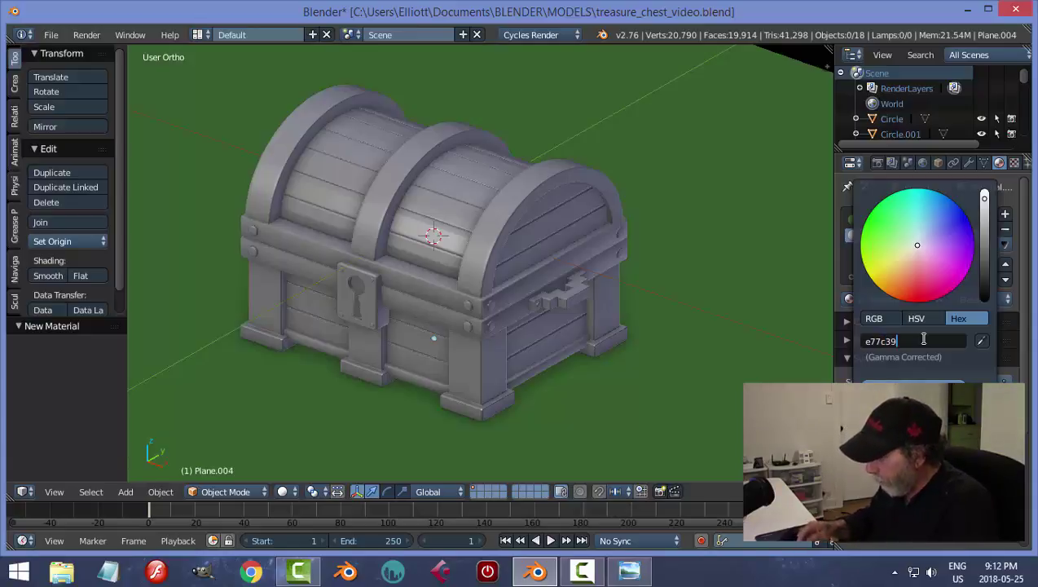
type("9")
key("Return")
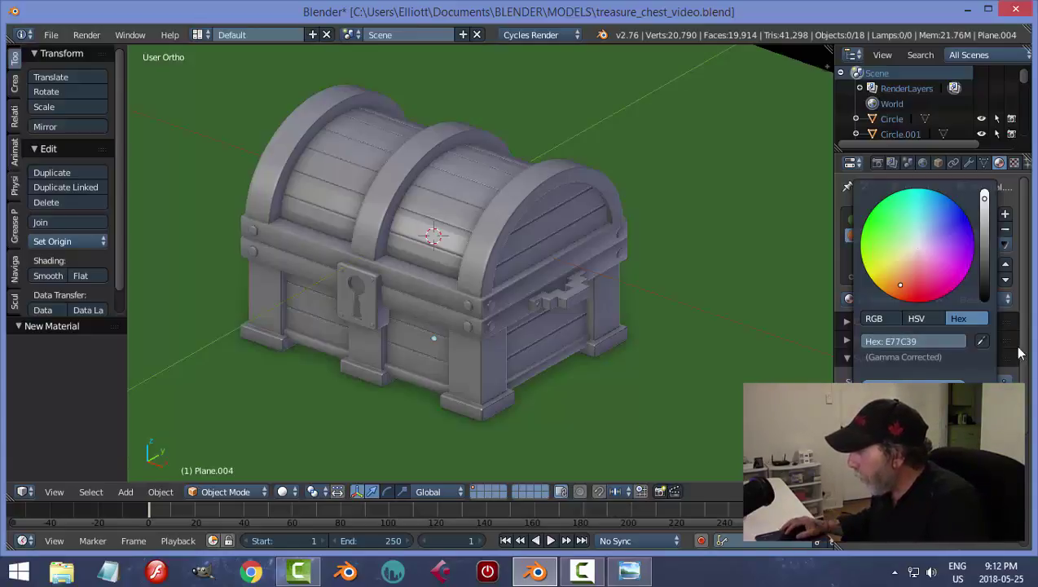
scroll(1010, 342, "down", 5)
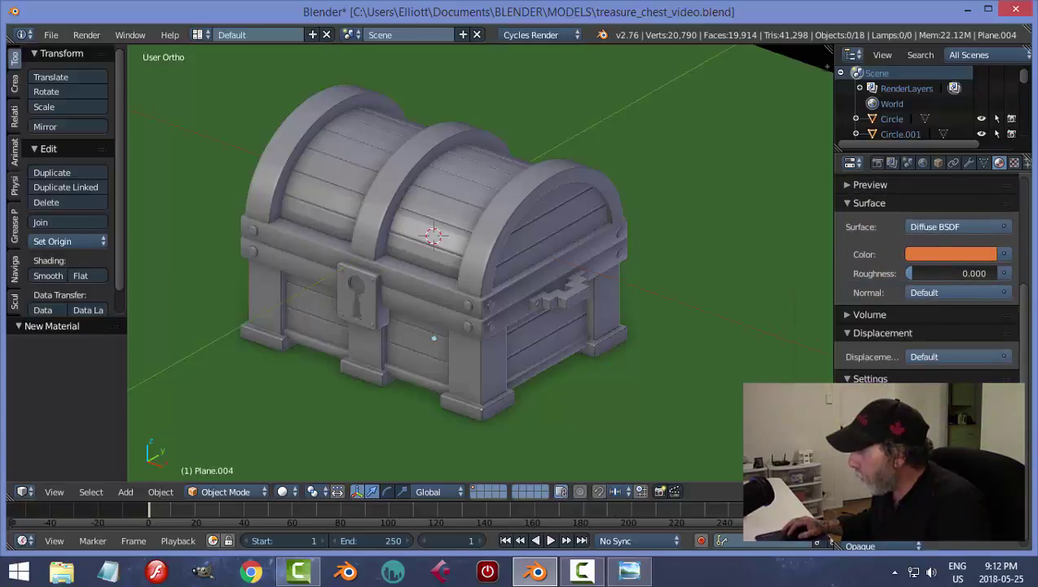
left_click(951, 254)
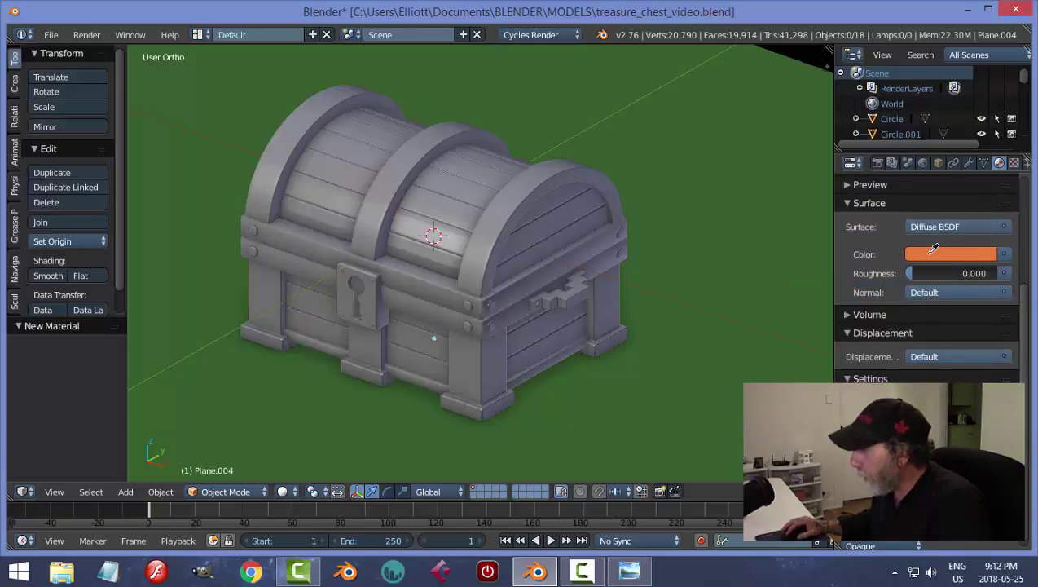
Step: Assign the orange Material.001 to the lid's curved planks and to the planks on the lid's ends
right_click(454, 198)
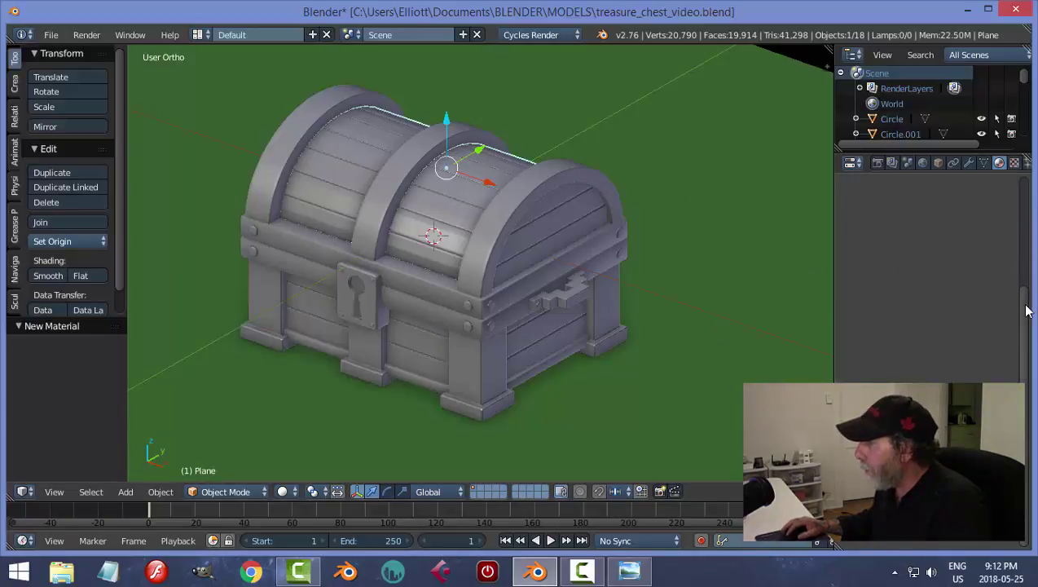
left_click_drag(1029, 310, 1027, 194)
left_click(850, 265)
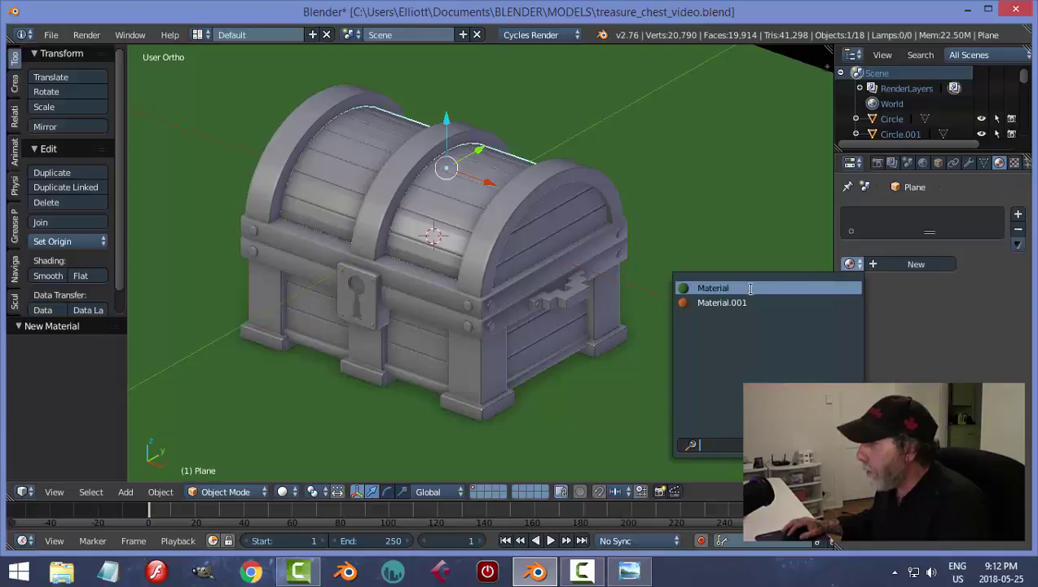
left_click(737, 308)
right_click(545, 239)
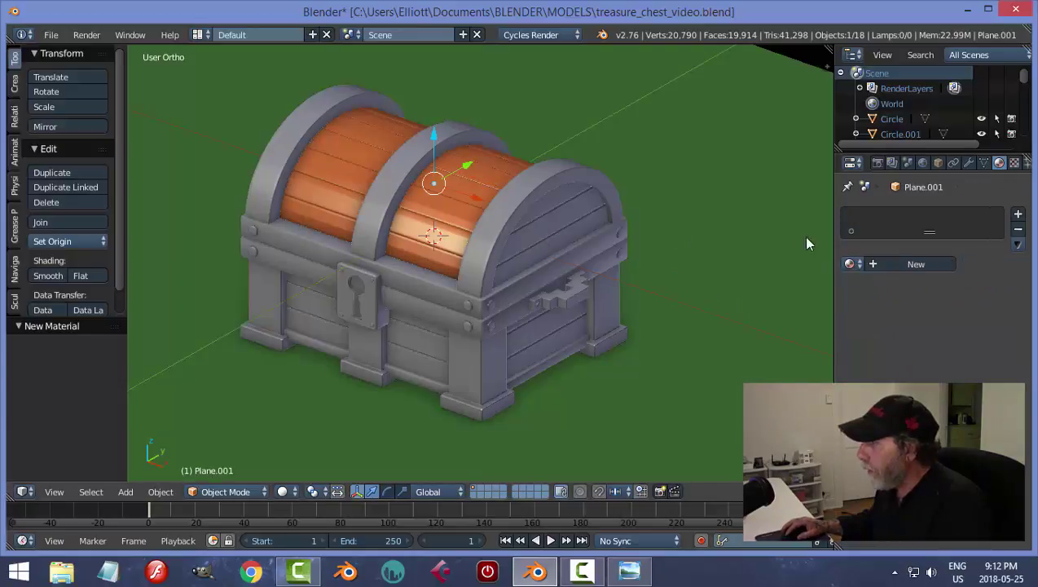
left_click(849, 265)
left_click(692, 303)
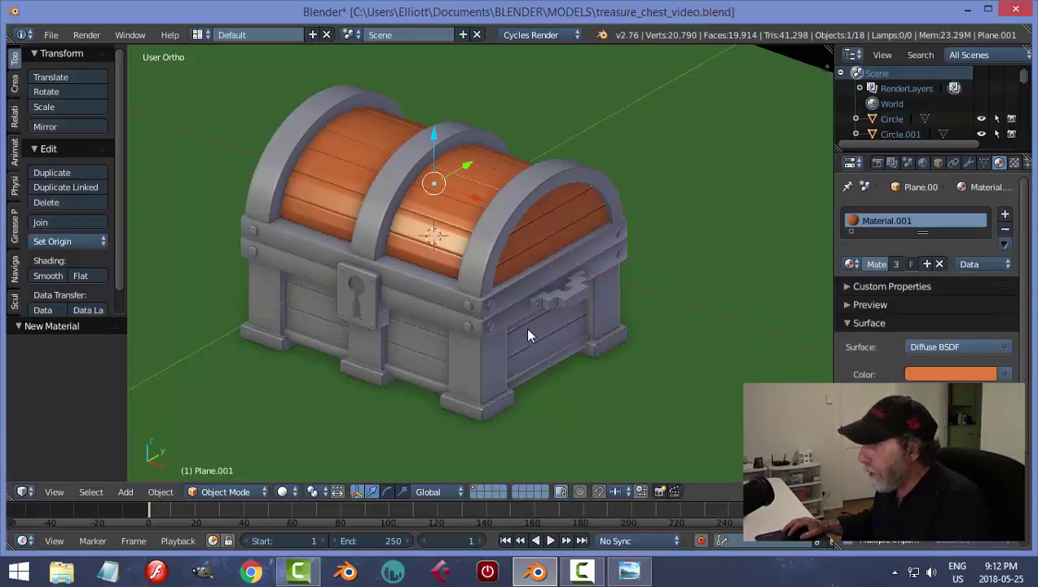
Step: Assign Material.001 to the lower side planks and the lower front planks of the chest, and save the file
right_click(527, 334)
left_click(849, 264)
left_click(701, 303)
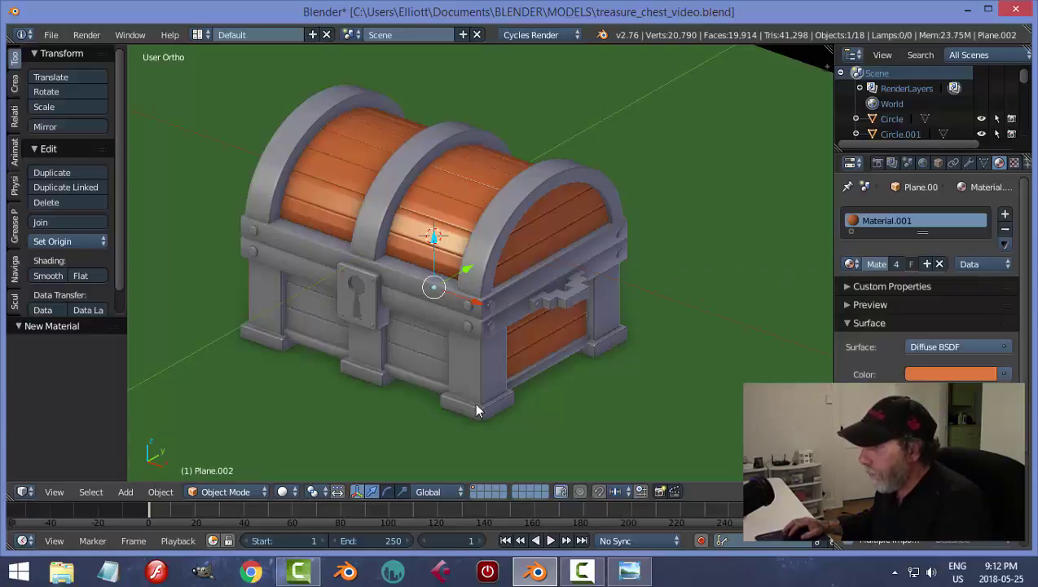
right_click(410, 353)
left_click(850, 264)
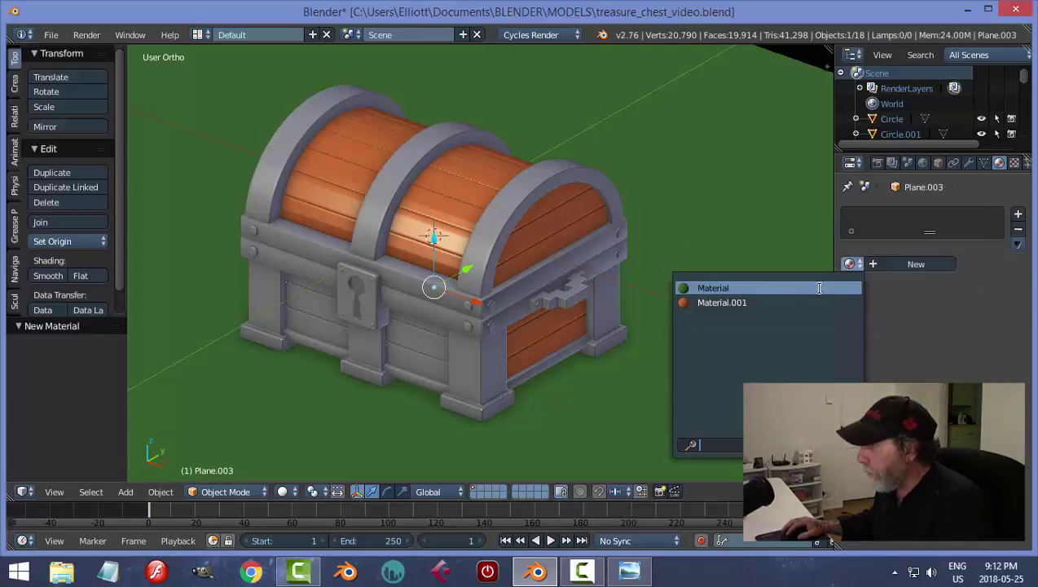
left_click(797, 303)
middle_click_drag(255, 343, 491, 341)
middle_click_drag(656, 322, 412, 302)
key("ctrl+s")
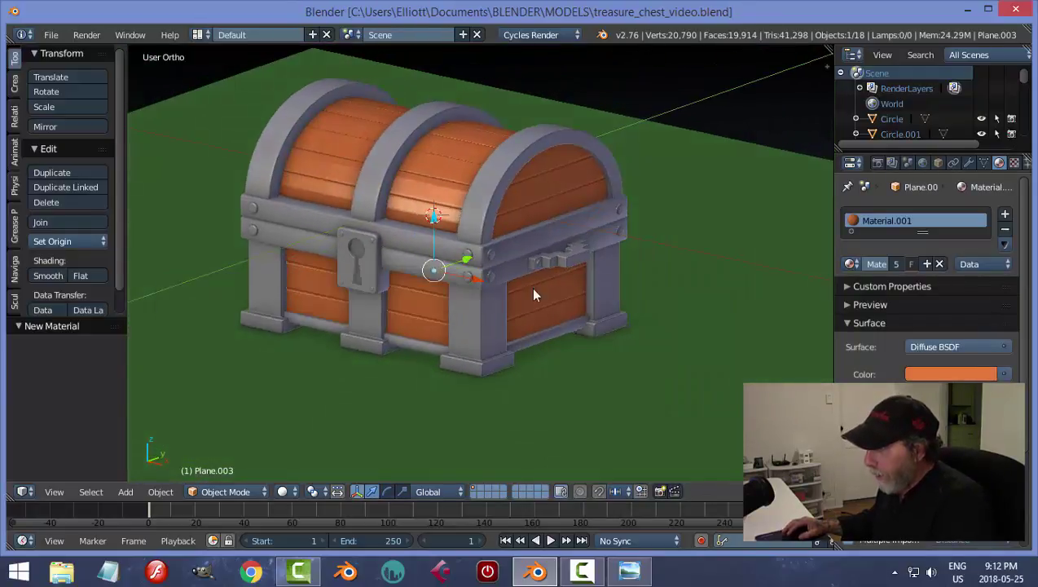
Step: Add a second material slot on the lower front planks and create a near-black material in it, hex 161616
middle_click_drag(583, 254, 696, 259)
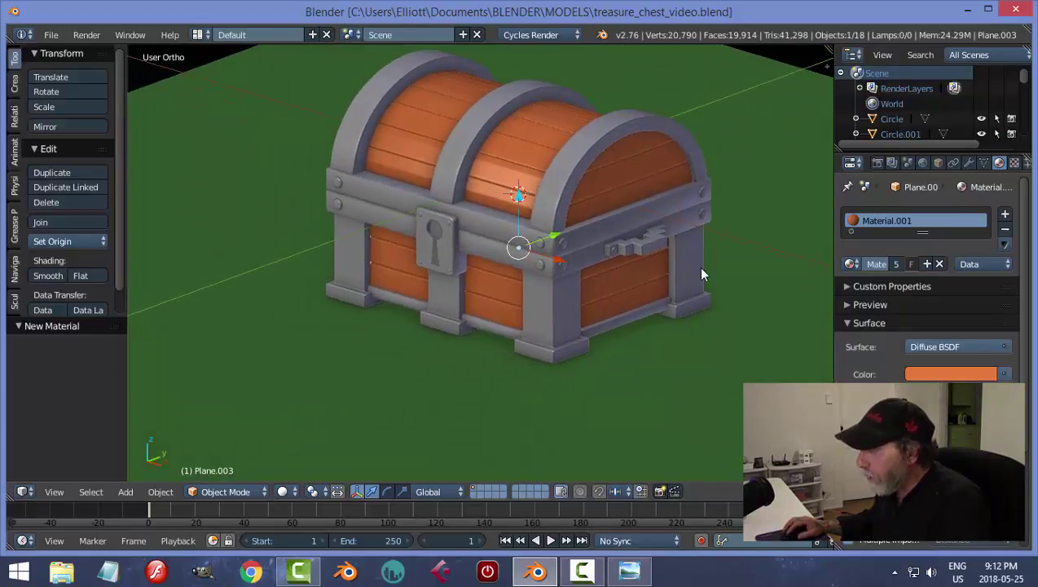
scroll(656, 283, "up", 2)
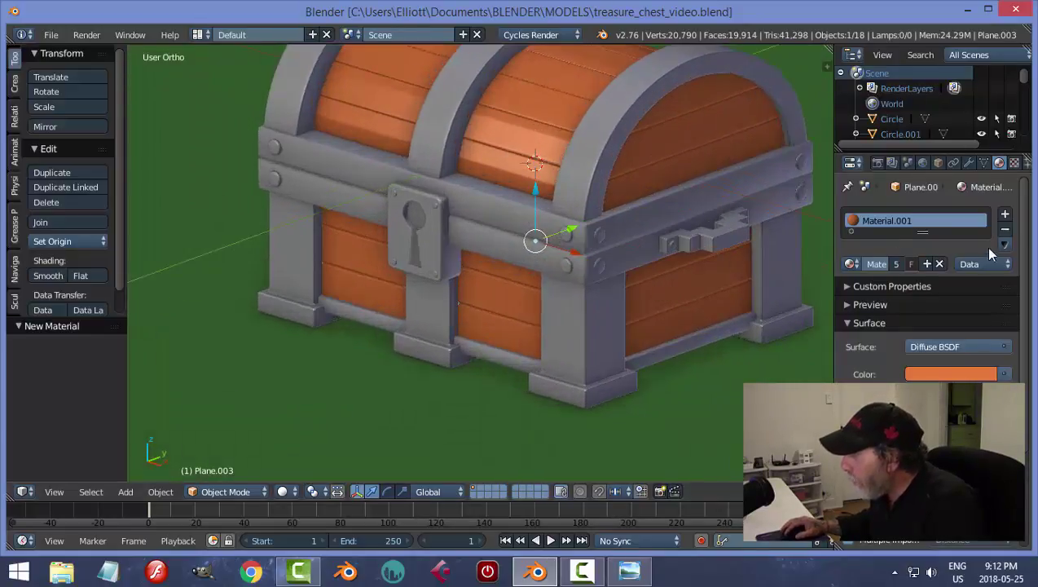
left_click(1005, 213)
left_click(899, 302)
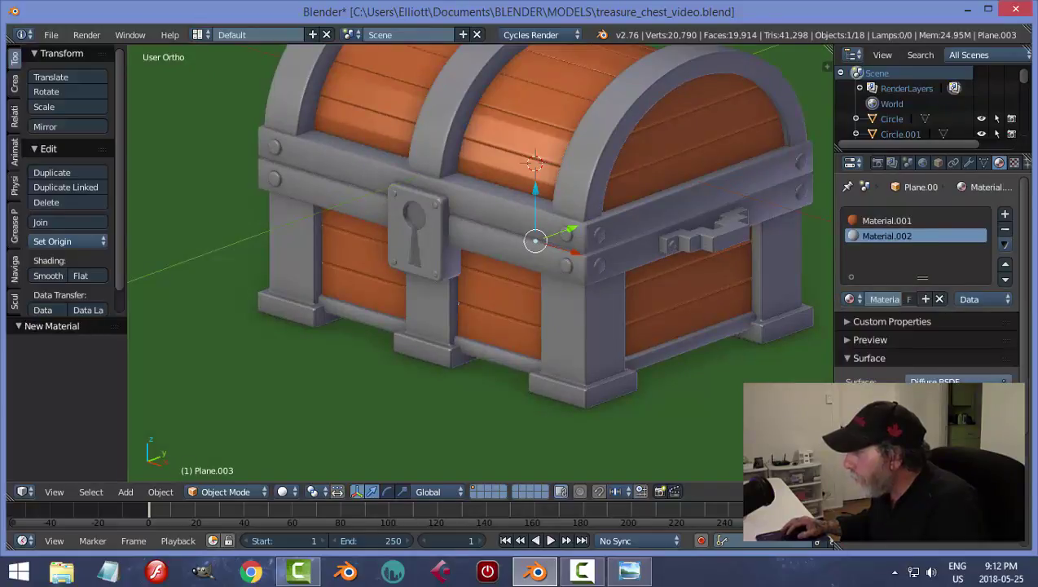
left_click(958, 399)
left_click_drag(985, 204, 984, 292)
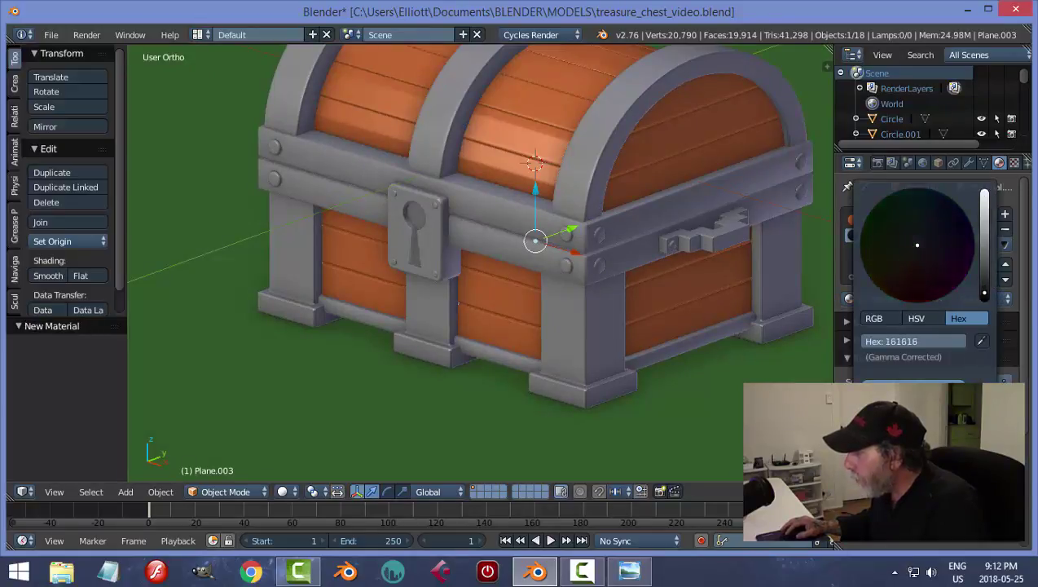
scroll(929, 310, "down", 6)
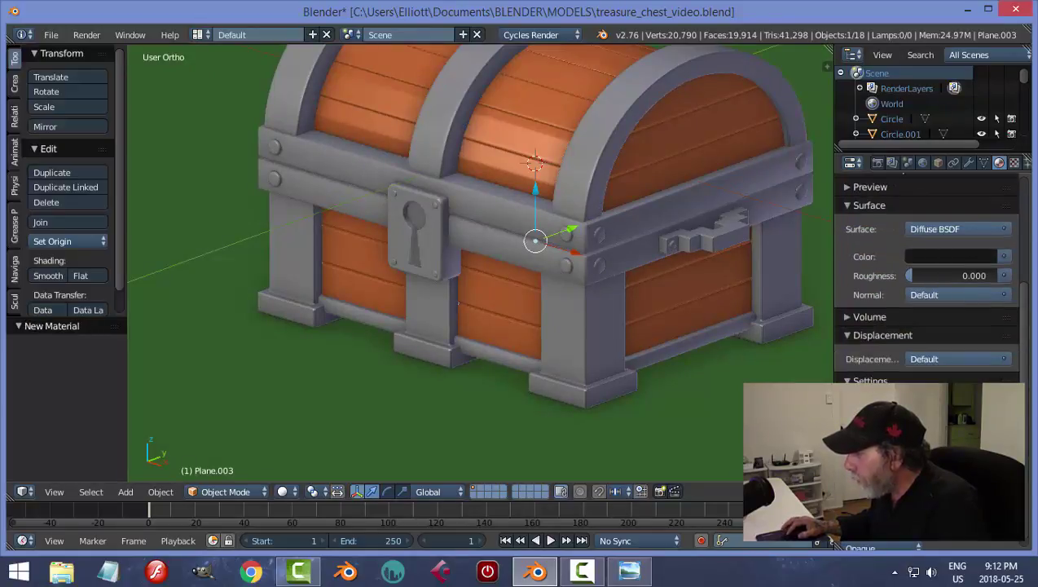
left_click(953, 256)
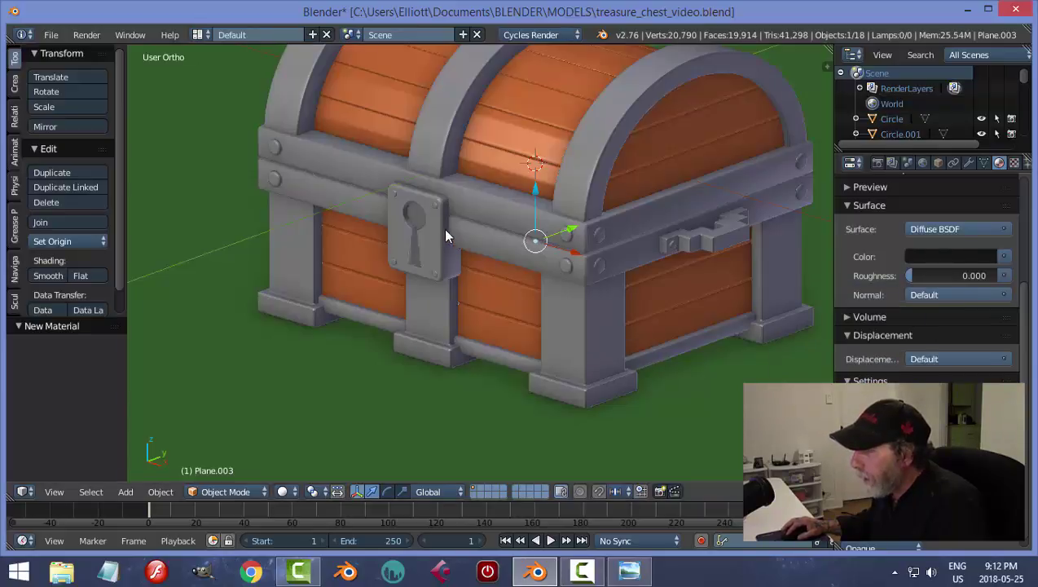
Step: Assign the near-black Material.002 to the upper rivets on the chest's side and front bands
right_click(602, 236)
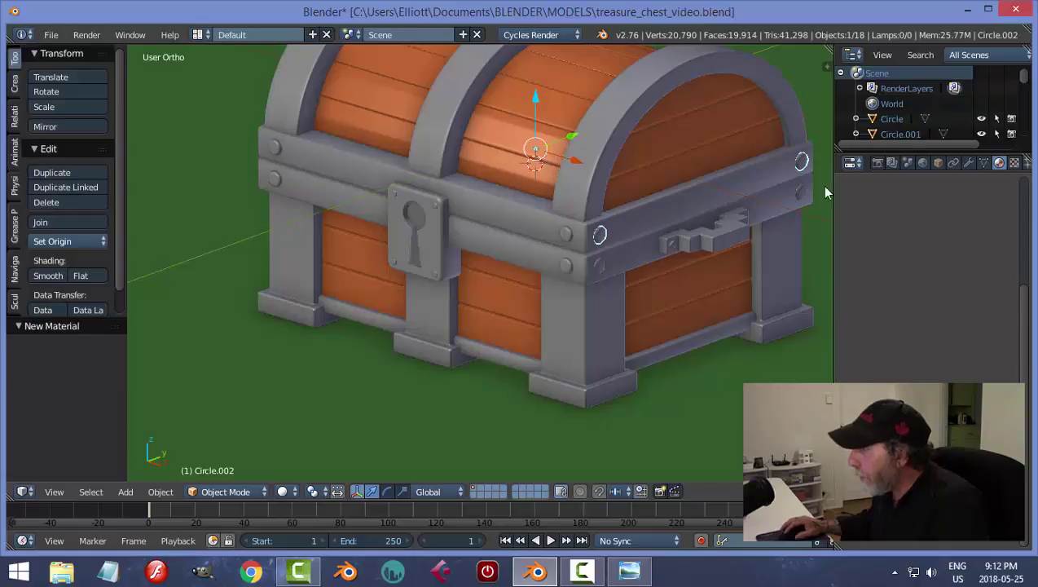
scroll(1026, 308, "up", 5)
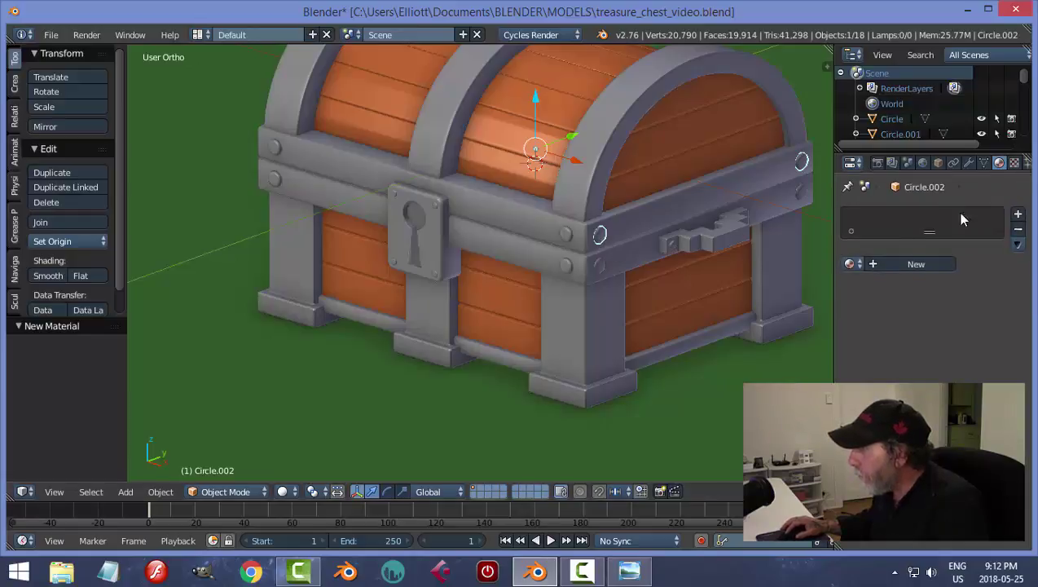
left_click(852, 264)
left_click(709, 315)
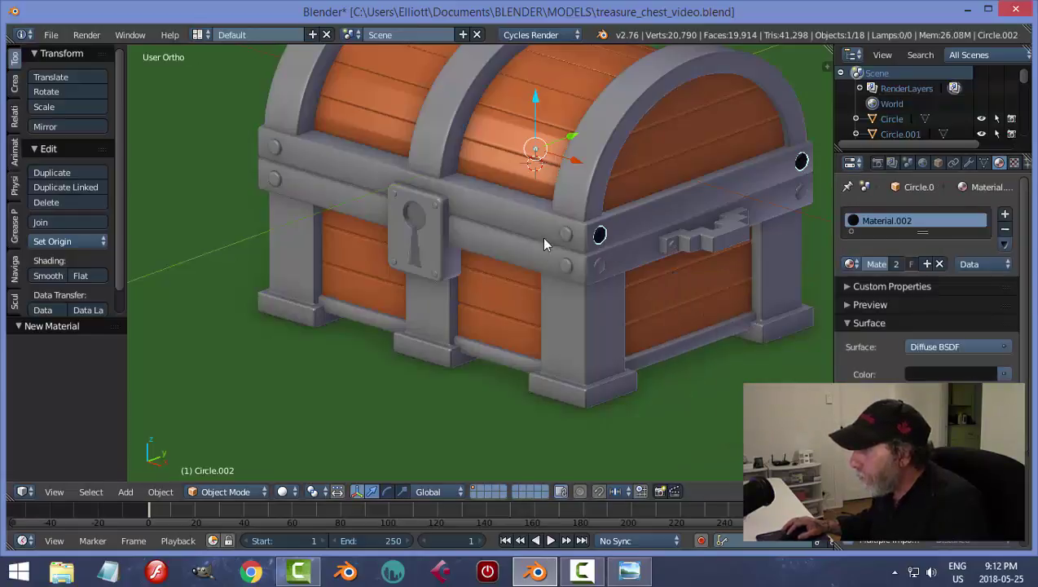
right_click(569, 237)
right_click(566, 235)
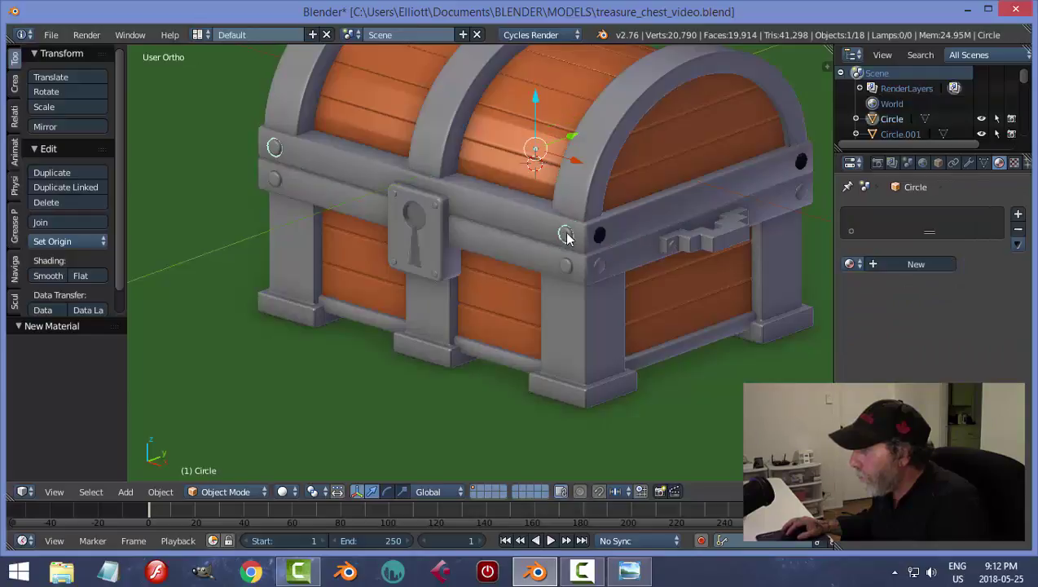
left_click(850, 263)
left_click(760, 317)
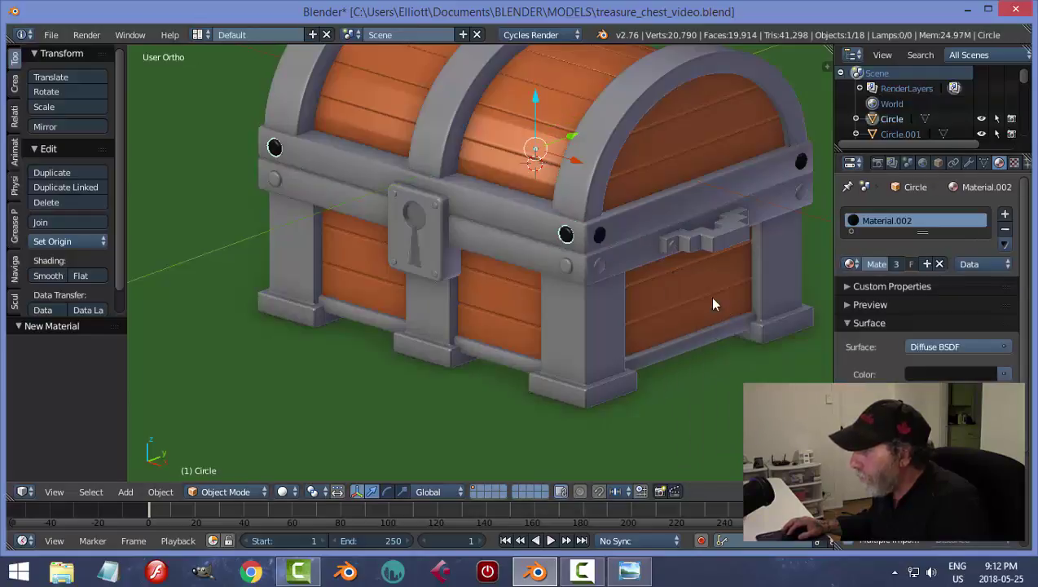
Step: Assign the near-black Material.002 to the lower rivets on the chest's side and front bands
right_click(609, 270)
right_click(602, 266)
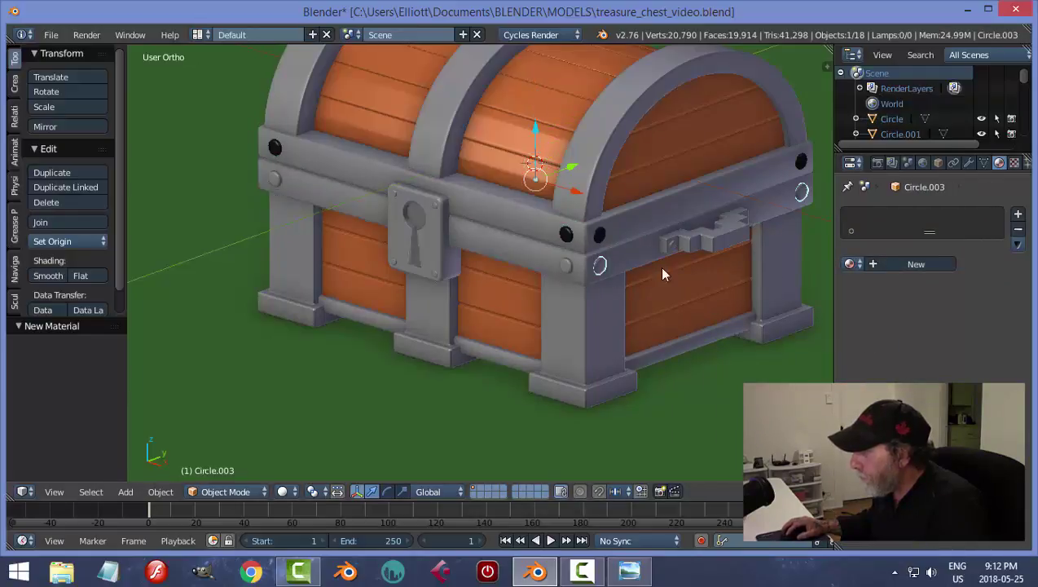
left_click(850, 264)
left_click(774, 371)
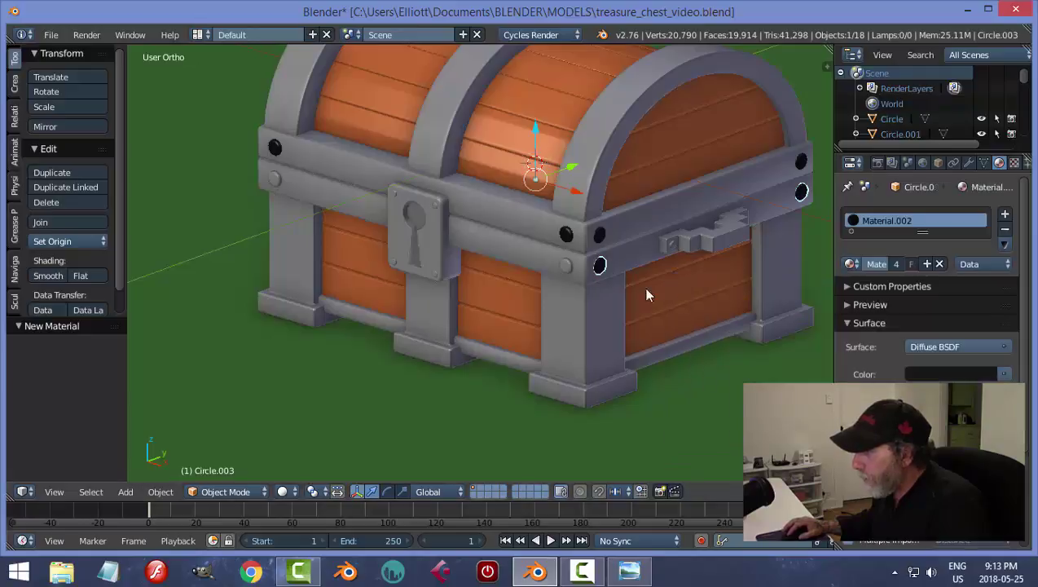
right_click(571, 267)
left_click(850, 264)
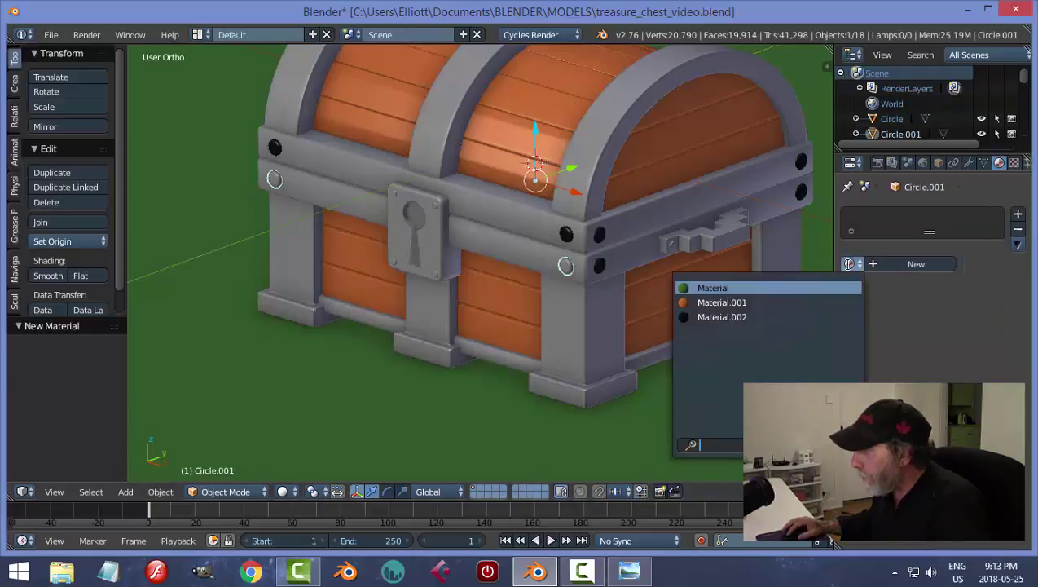
left_click(730, 317)
Step: Select both rivets on the side handle and assign them Material.002 in a first material slot on the handle
middle_click_drag(785, 308, 732, 278)
scroll(688, 292, "up", 5)
middle_click_drag(581, 244, 478, 232)
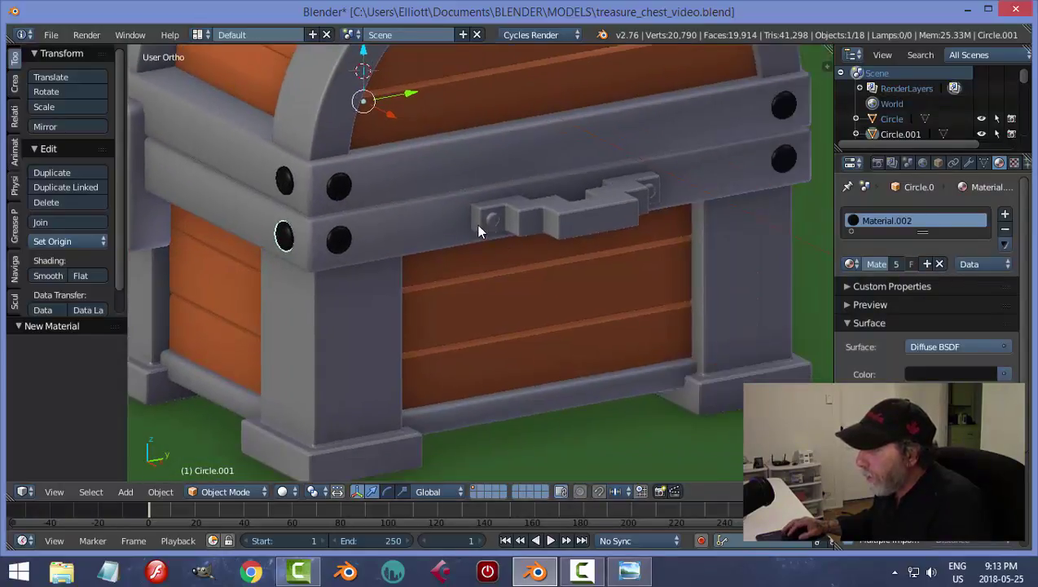
right_click(496, 221)
key("Tab")
left_click(513, 216)
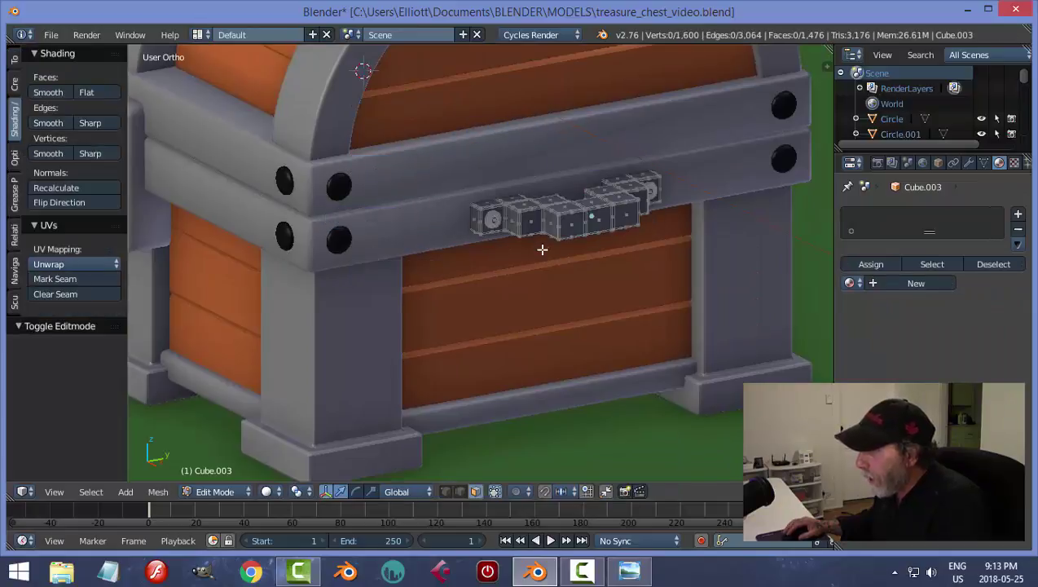
scroll(522, 229, "up", 2)
right_click(503, 202)
right_click(727, 162, "shift")
key("ctrl+l")
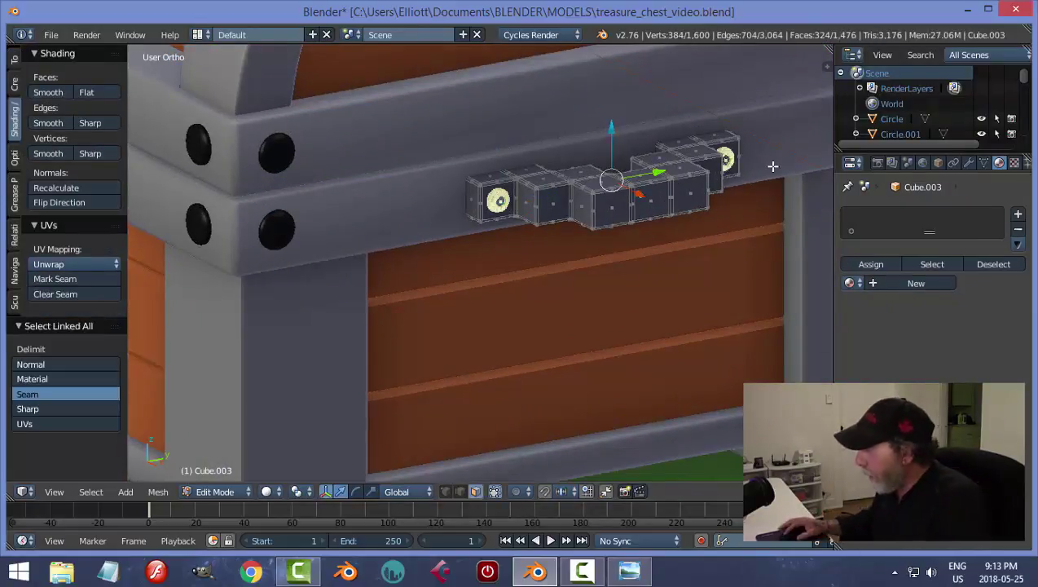
left_click(1018, 214)
left_click(852, 283)
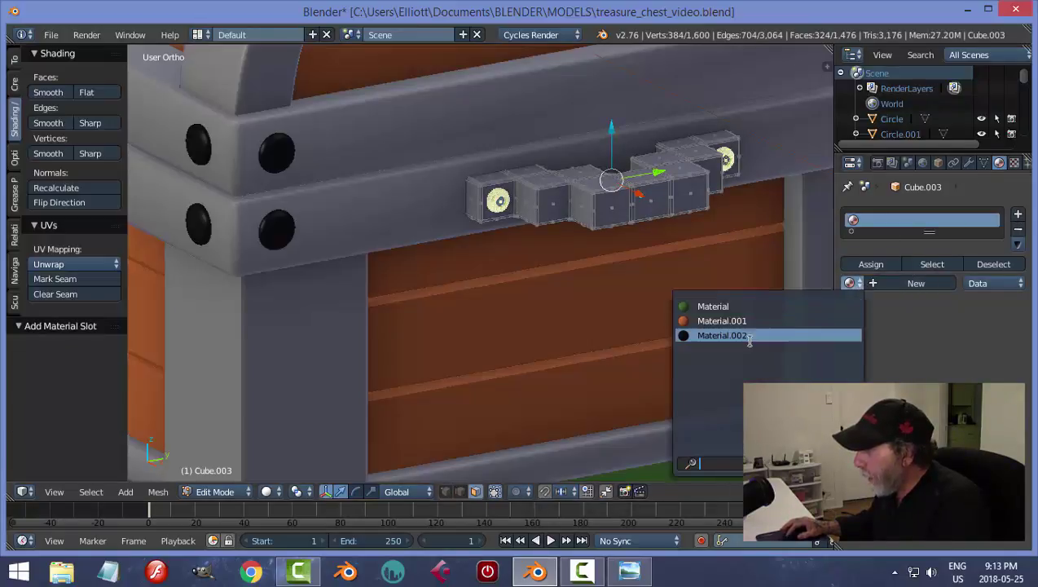
left_click(722, 335)
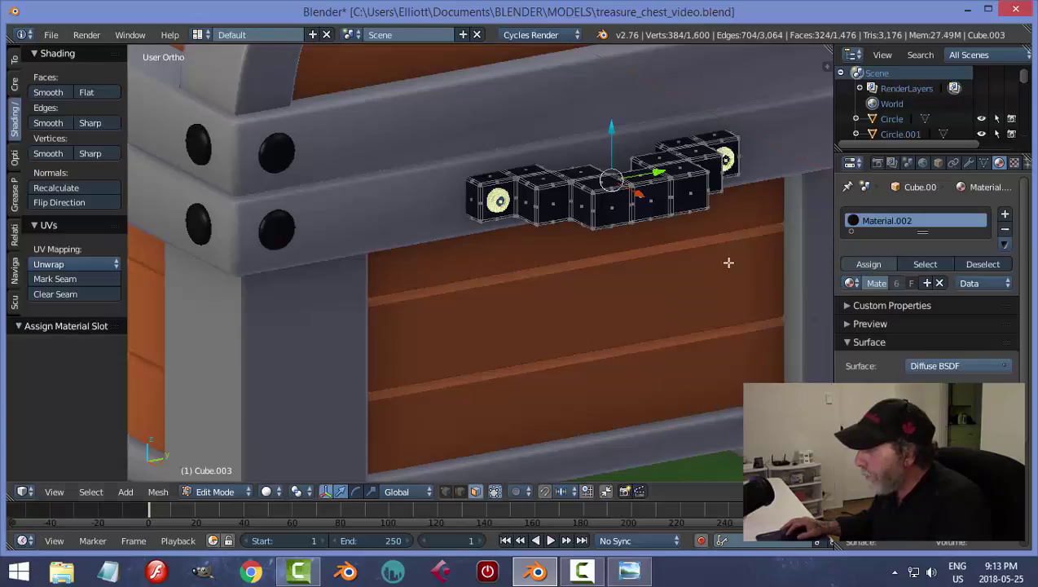
Step: Add a second material slot to the handle with a new material in the default light grey, and assign it to the whole handle
key("a")
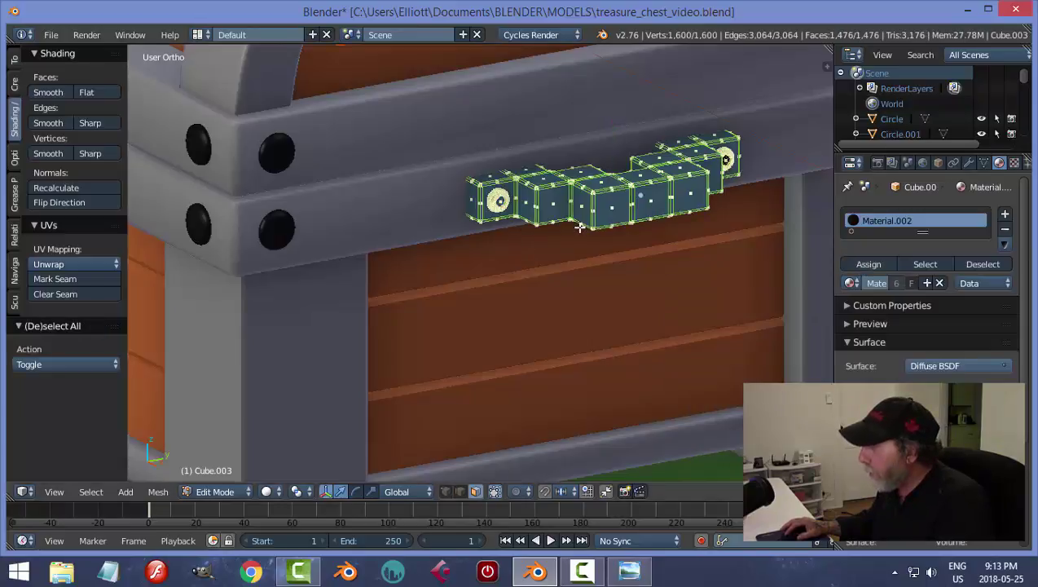
left_click(1007, 213)
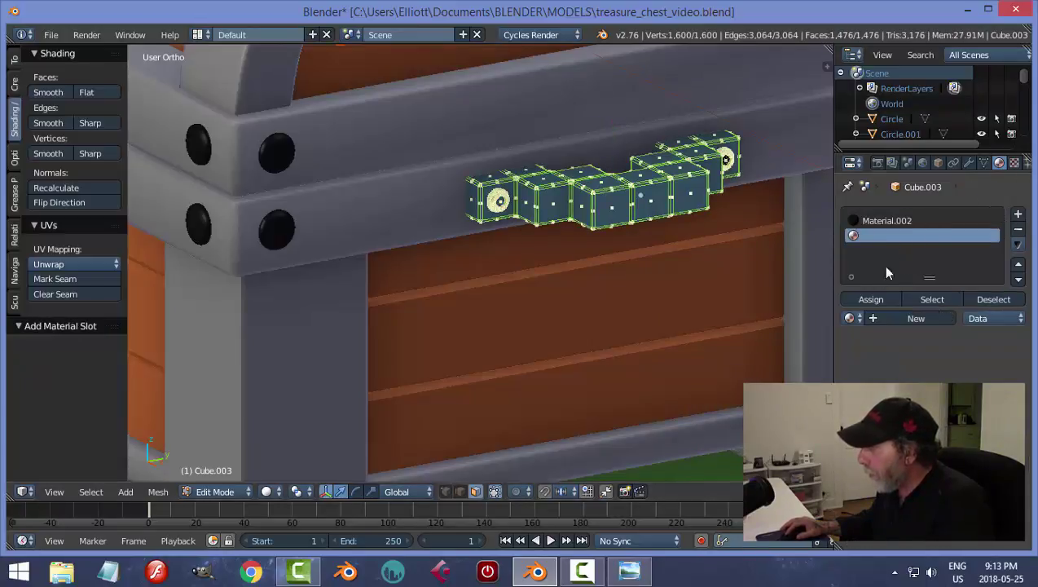
left_click(849, 318)
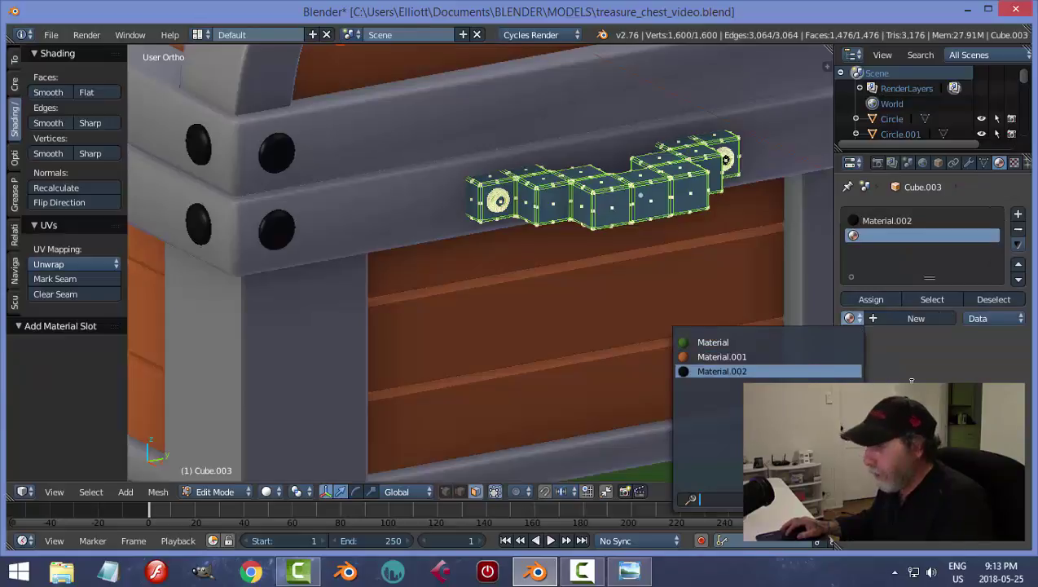
left_click(917, 318)
left_click(992, 248)
mouse_move(989, 236)
left_mouse_down()
mouse_move(985, 286)
mouse_move(985, 237)
left_mouse_up()
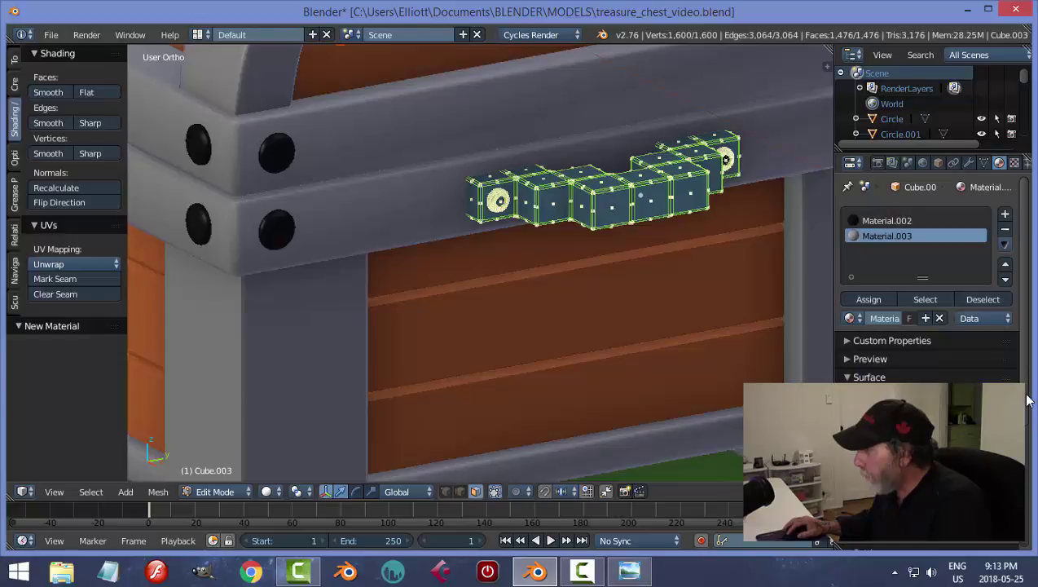
left_click_drag(1026, 401, 1026, 534)
left_click(952, 244)
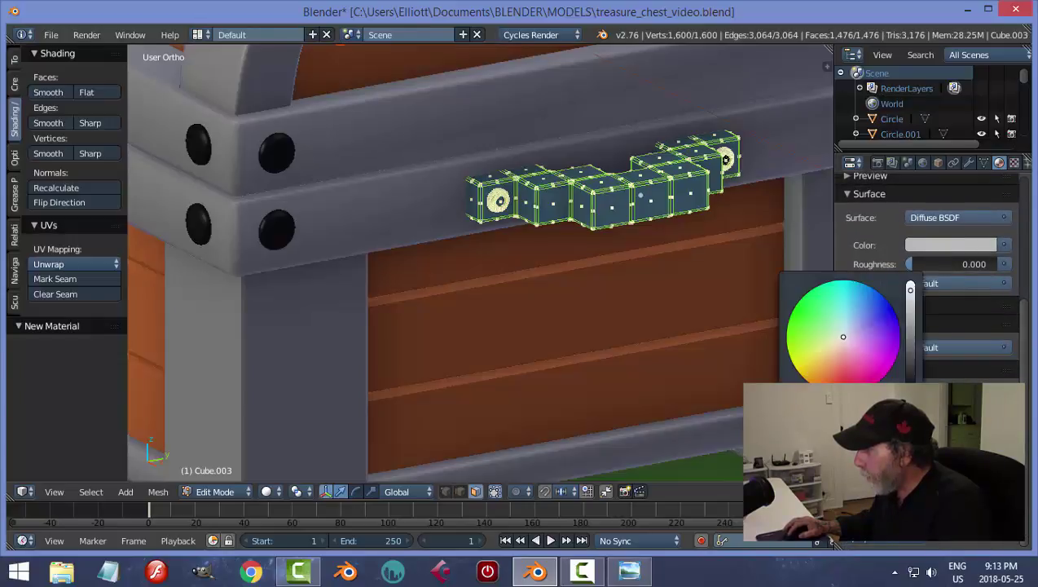
left_click(904, 398)
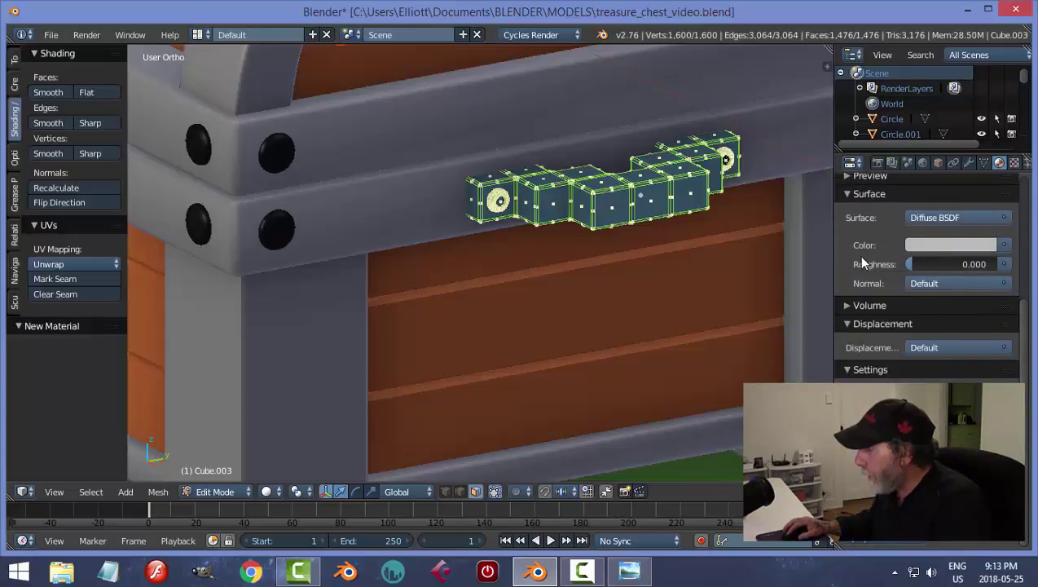
left_click_drag(1029, 352, 1029, 187)
left_click(869, 299)
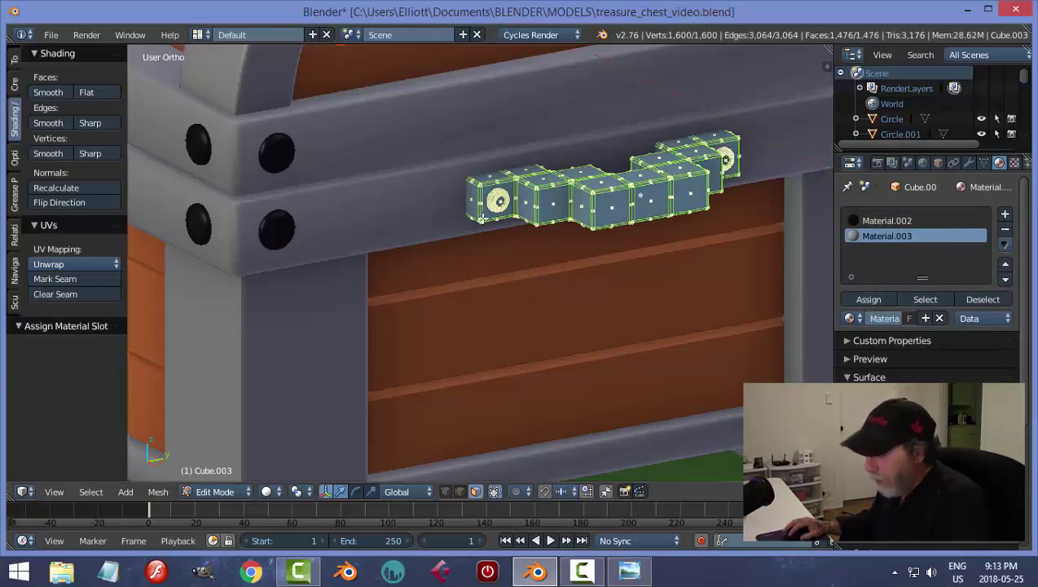
Step: Reassign Material.002 to the handle's two complete rivets and return to Object Mode
key("a")
right_click(500, 204)
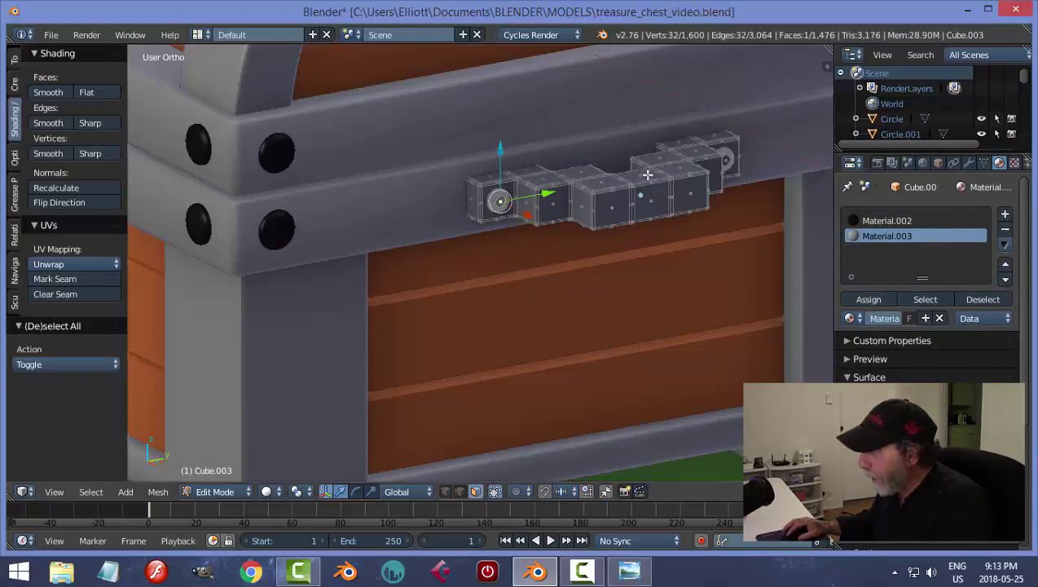
right_click(725, 160, "shift")
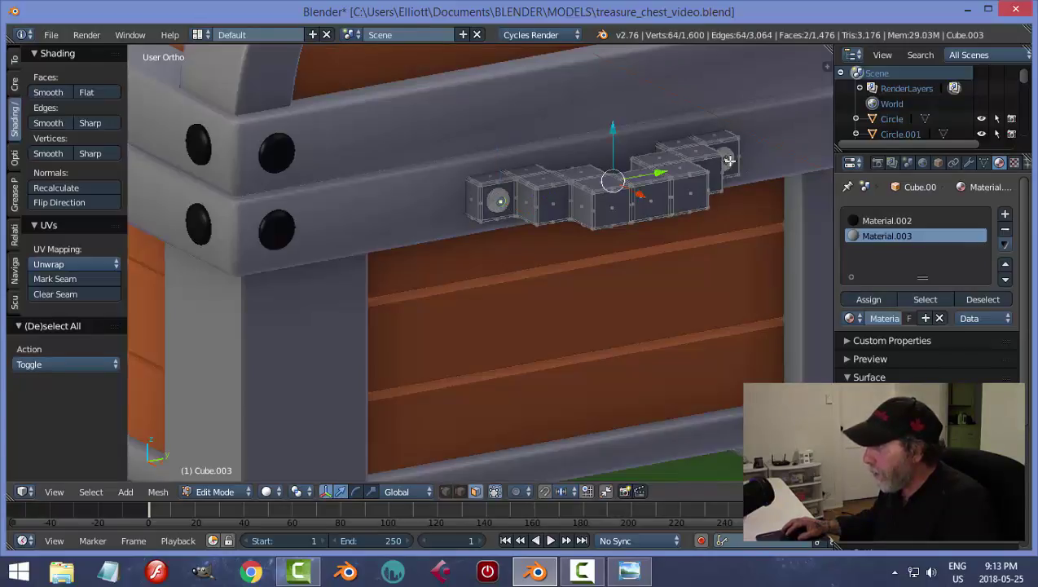
key("ctrl+l")
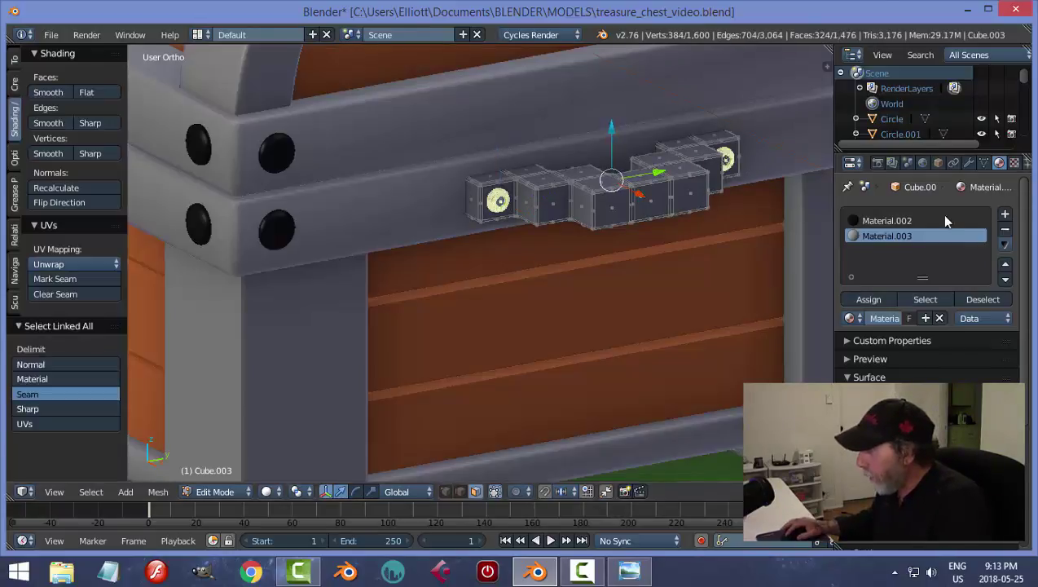
left_click(885, 220)
left_click(855, 300)
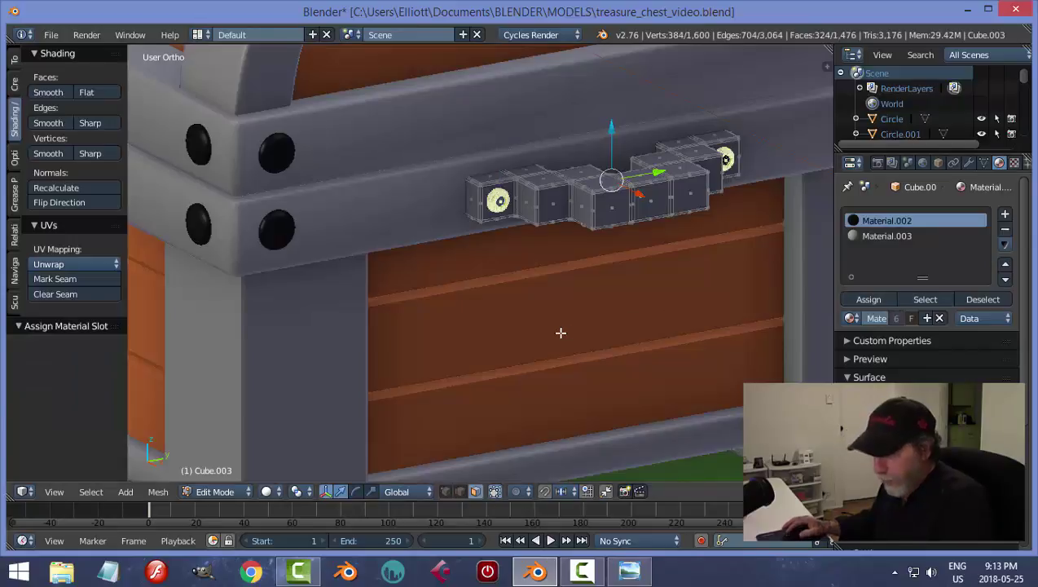
key("a")
key("Tab")
left_click(536, 330)
Step: Assign the light grey Material.003 to the lower and upper horizontal bands around the chest
right_click(411, 228)
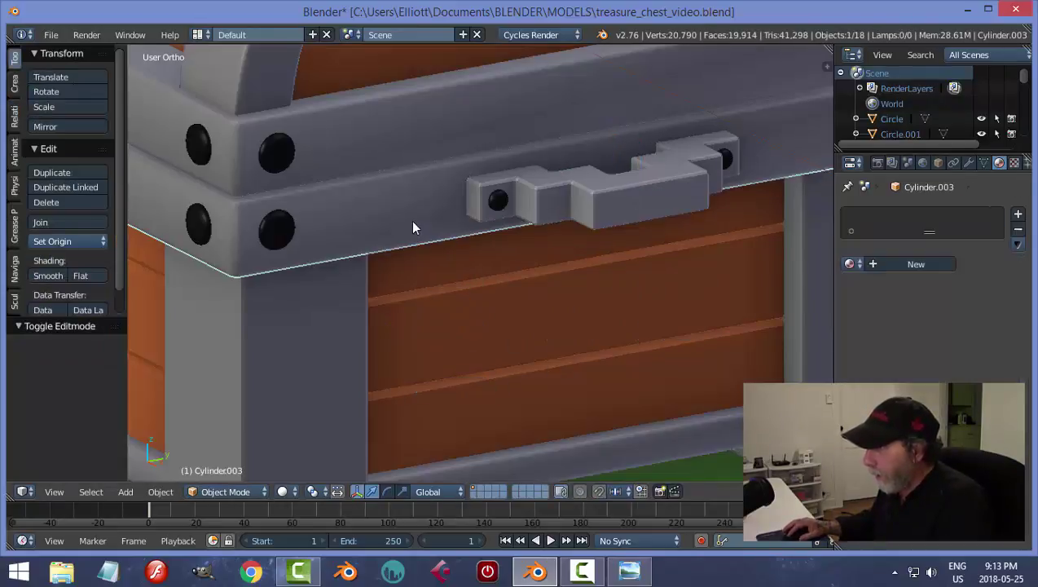
left_click(850, 264)
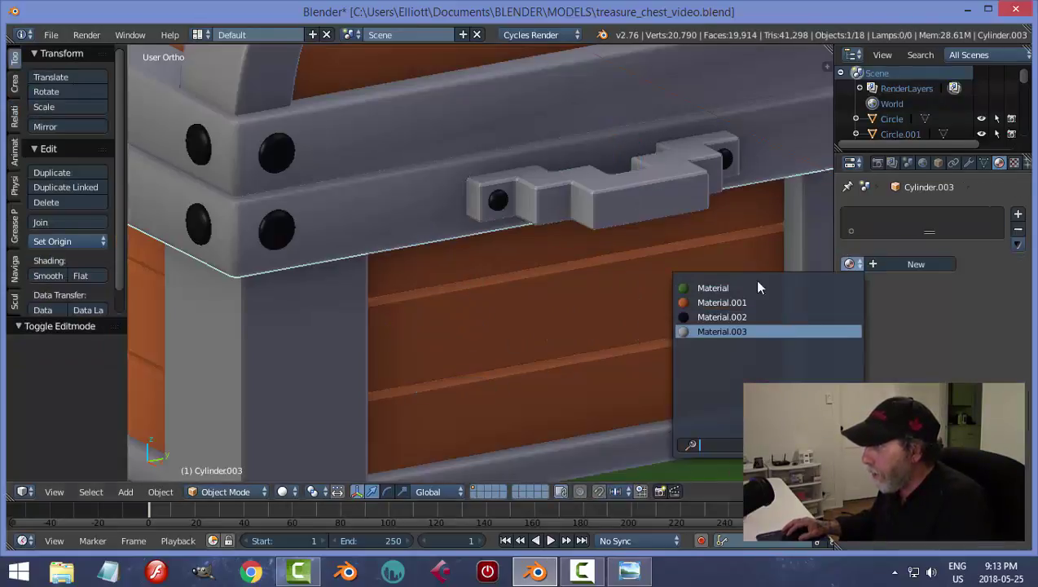
right_click(609, 101)
left_click(850, 264)
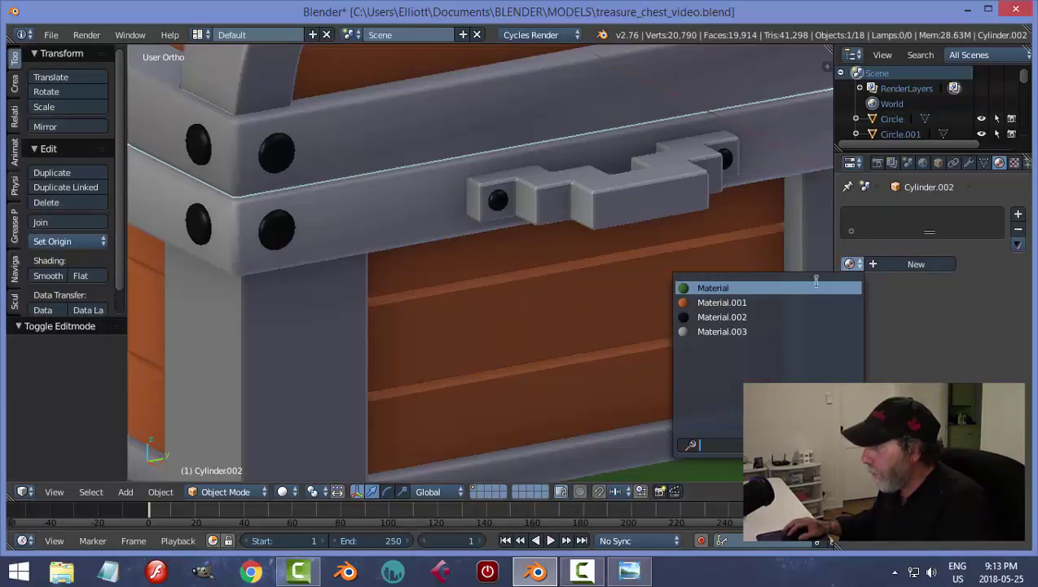
left_click(734, 331)
Step: Assign Material.003 to the chest's vertical posts with their feet and to the bottom trim between them
right_click(277, 230)
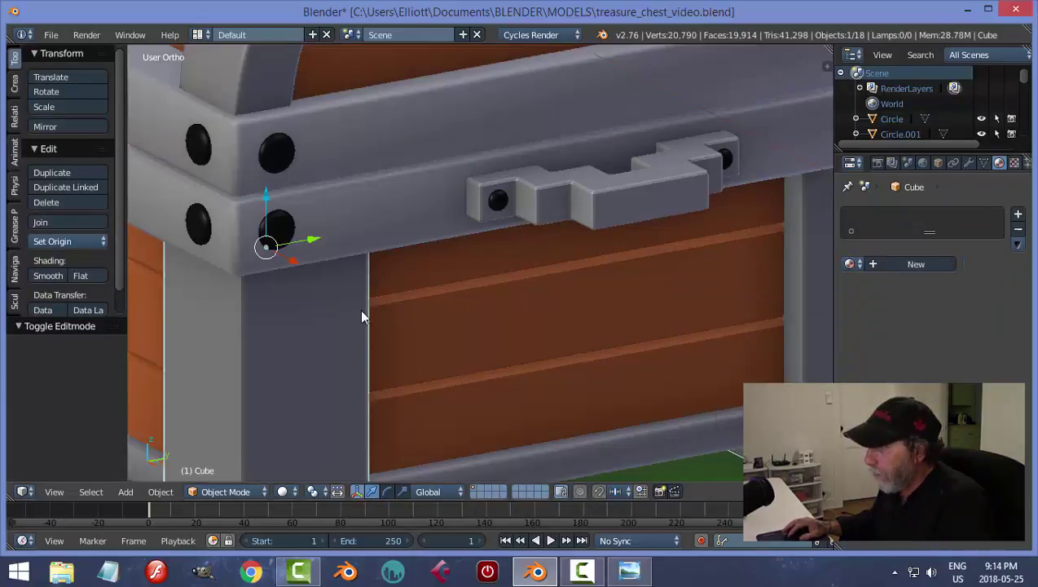
left_click(849, 263)
left_click(726, 331)
scroll(619, 291, "down", 3)
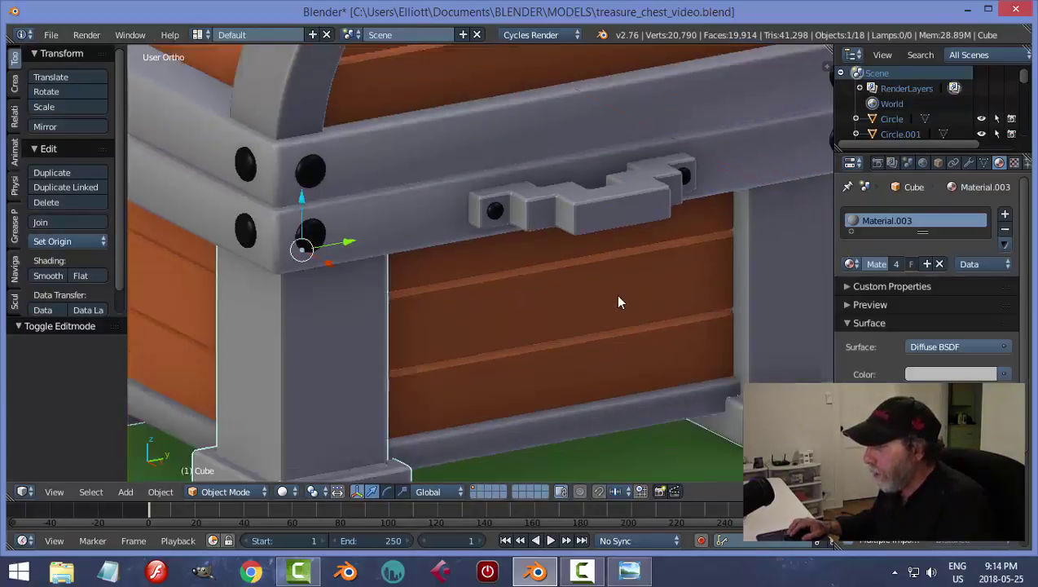
right_click(583, 363)
left_click(851, 264)
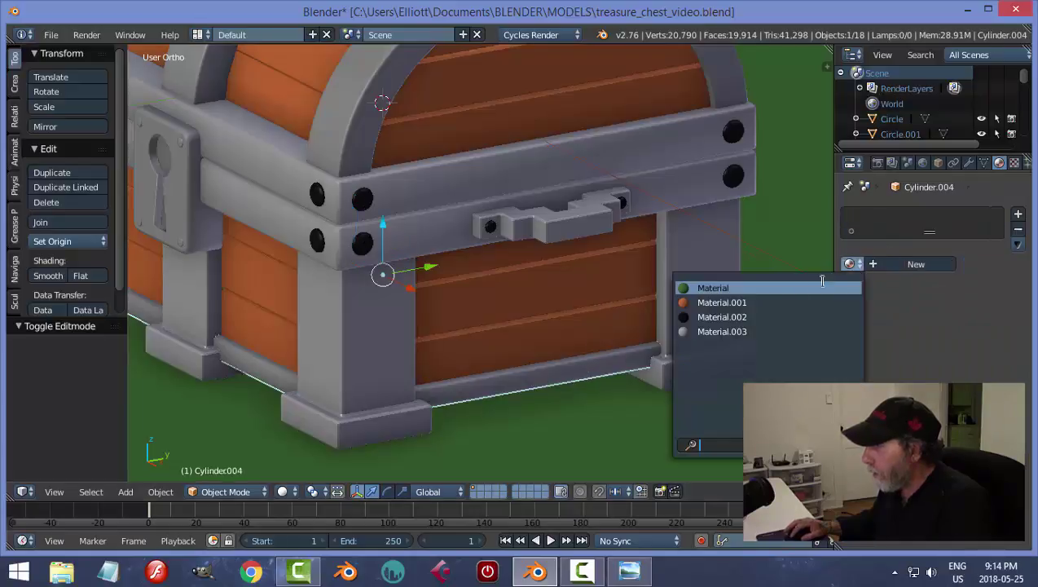
left_click(717, 331)
Step: Assign Material.003 to the curved metal arches over the lid
scroll(395, 145, "down", 2)
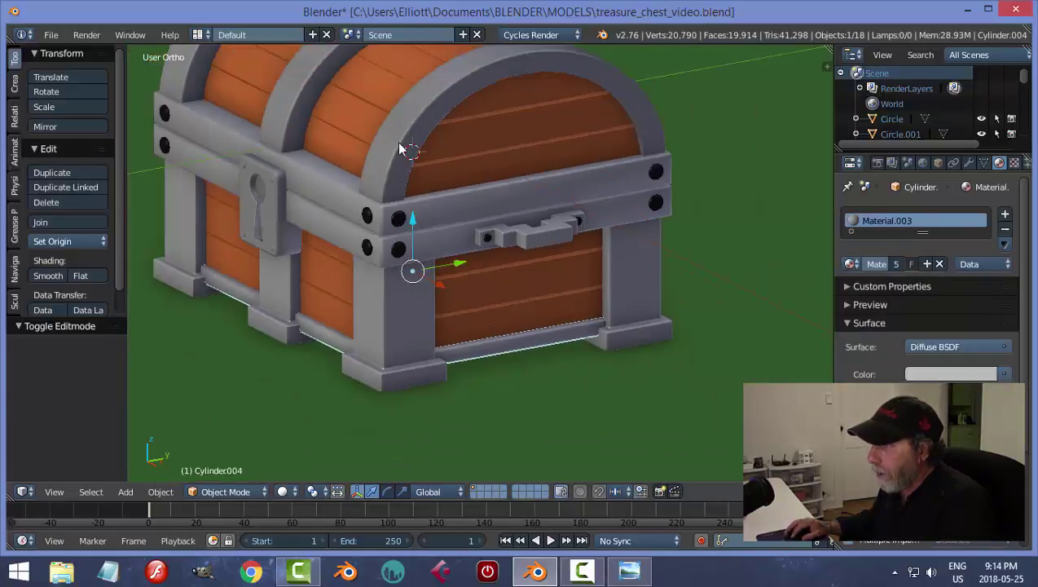
right_click(394, 146)
left_click(851, 264)
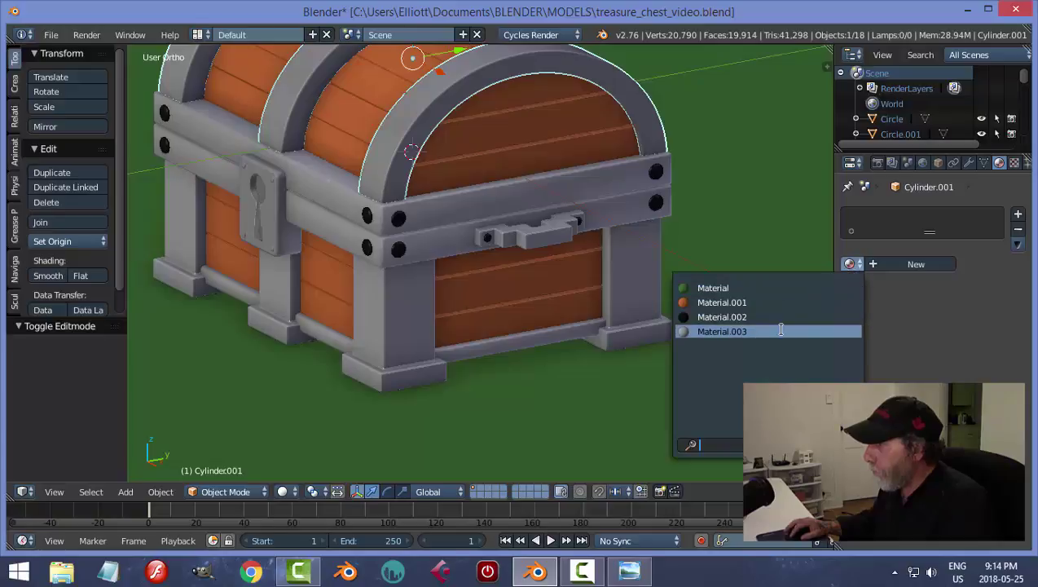
left_click(717, 331)
Step: Enter Edit Mode on the handle at the chest's opposite end and assign Material.003 to all of its faces
middle_click_drag(638, 331, 607, 327)
middle_click_drag(714, 338, 494, 306)
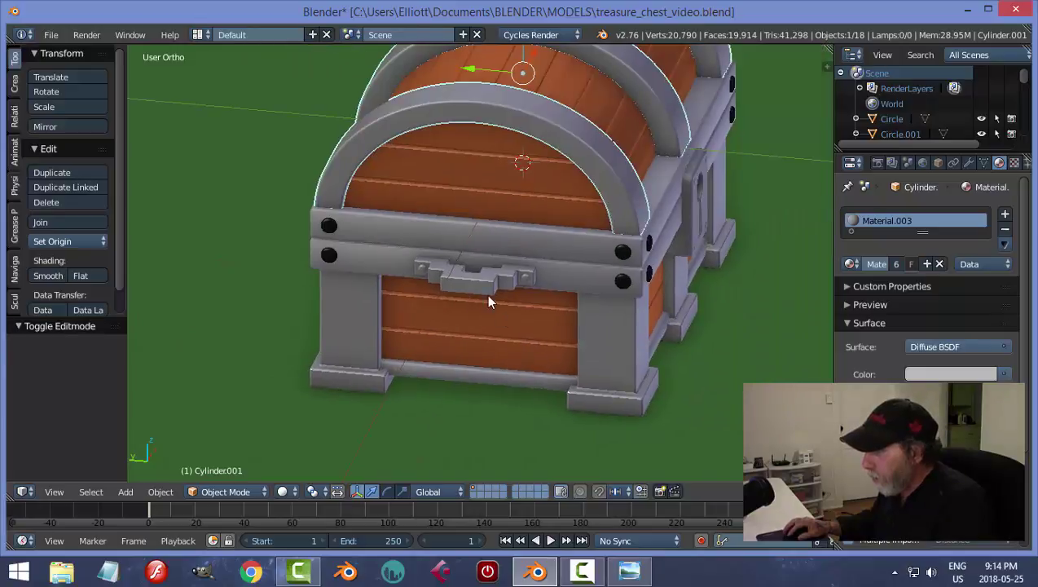
right_click(526, 301)
left_click(878, 234)
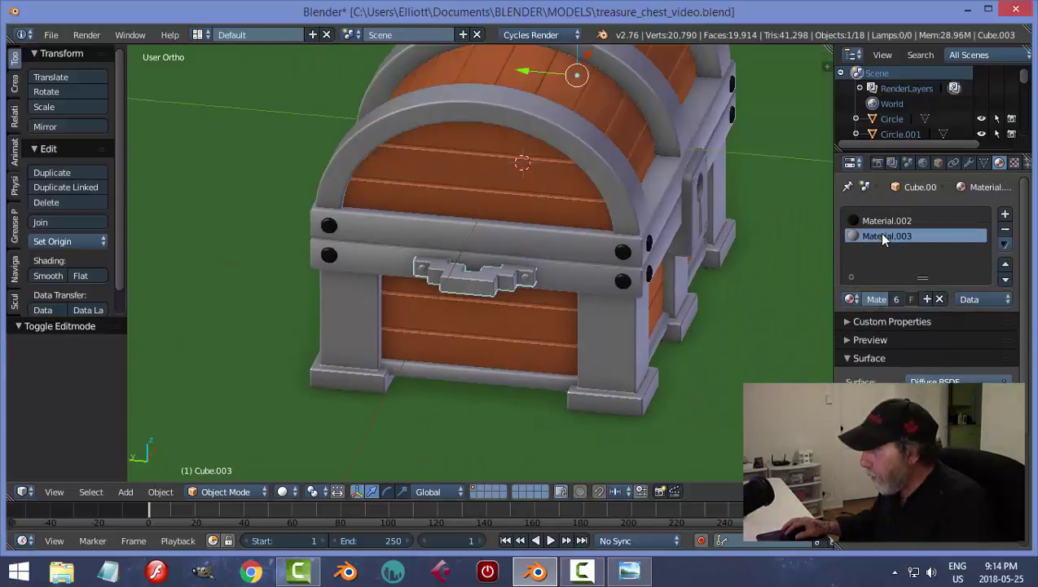
key("Tab")
left_click(757, 327)
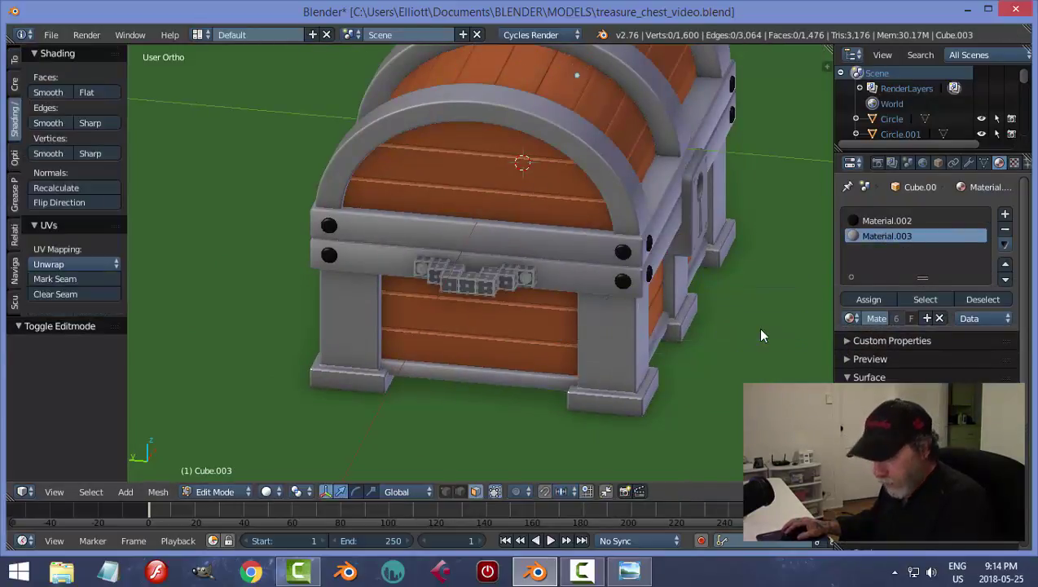
key("a")
left_click(865, 299)
Step: Select both complete rivets on the opposite handle, assign Material.002 to them, and return to Object Mode
scroll(552, 342, "up", 3)
right_click(563, 312)
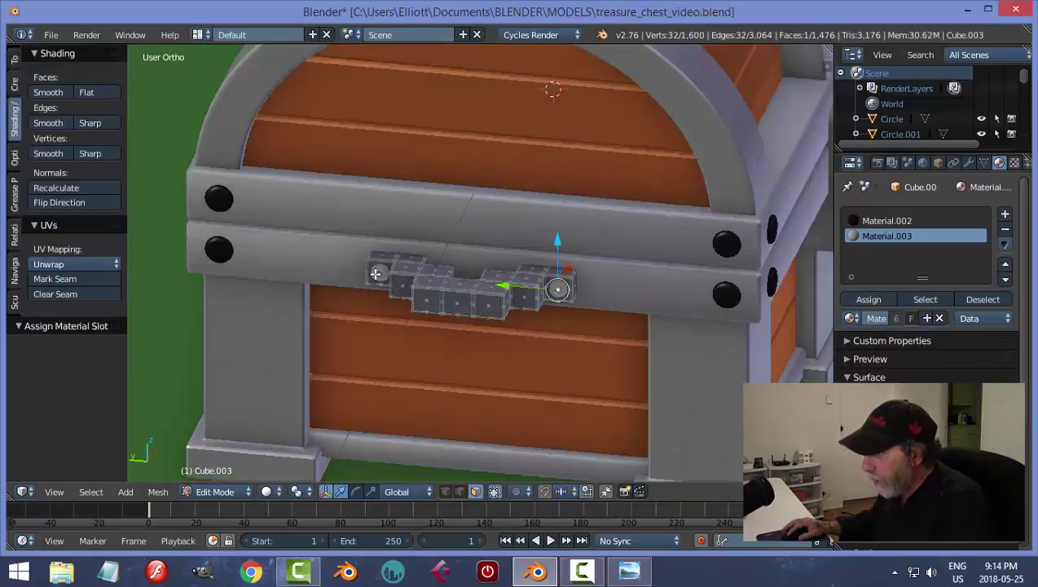
right_click(377, 273, "shift")
key("ctrl+l")
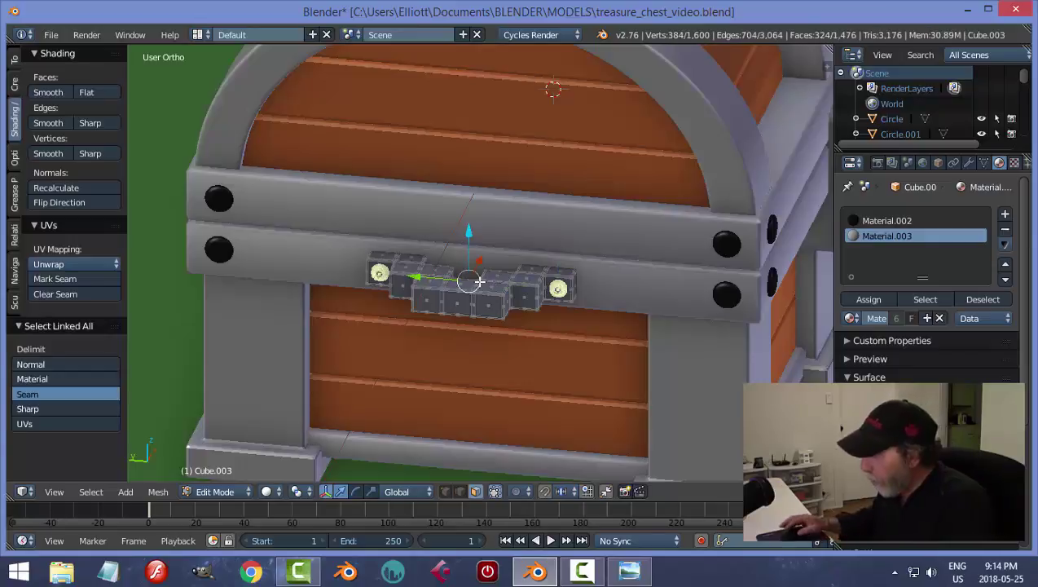
left_click(887, 220)
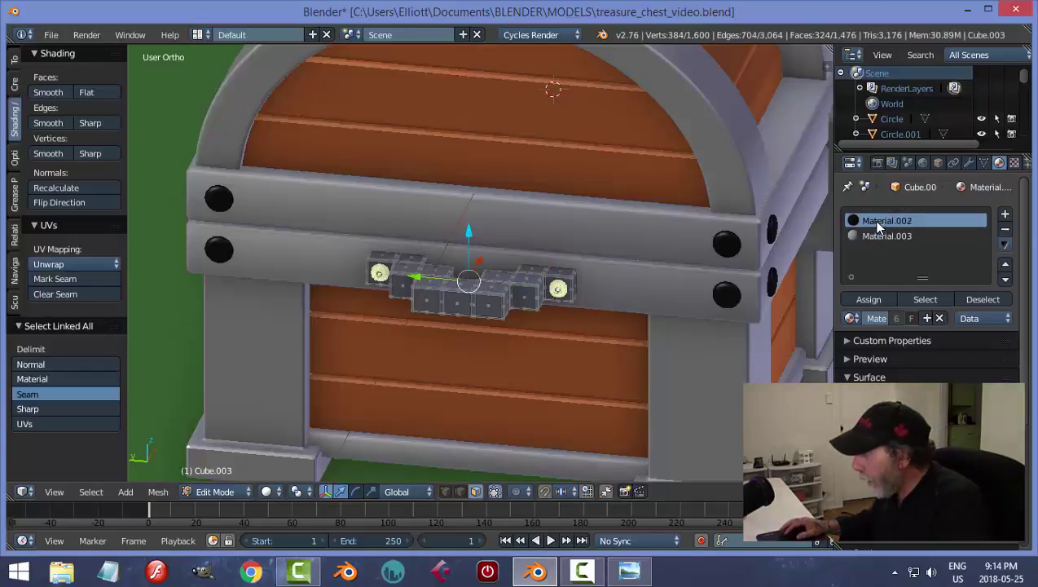
left_click(869, 300)
key("a")
key("Tab")
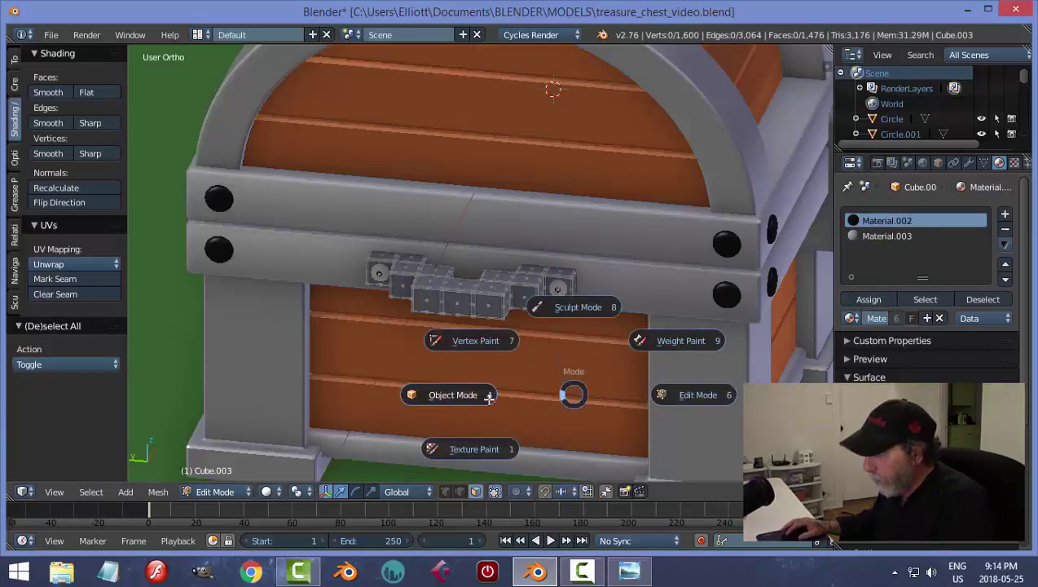
left_click(618, 399)
Step: Deselect everything and save the treasure chest file
key("a")
key("ctrl+s")
left_click(616, 393)
middle_click_drag(616, 392, 544, 301)
middle_click_drag(449, 245, 455, 270)
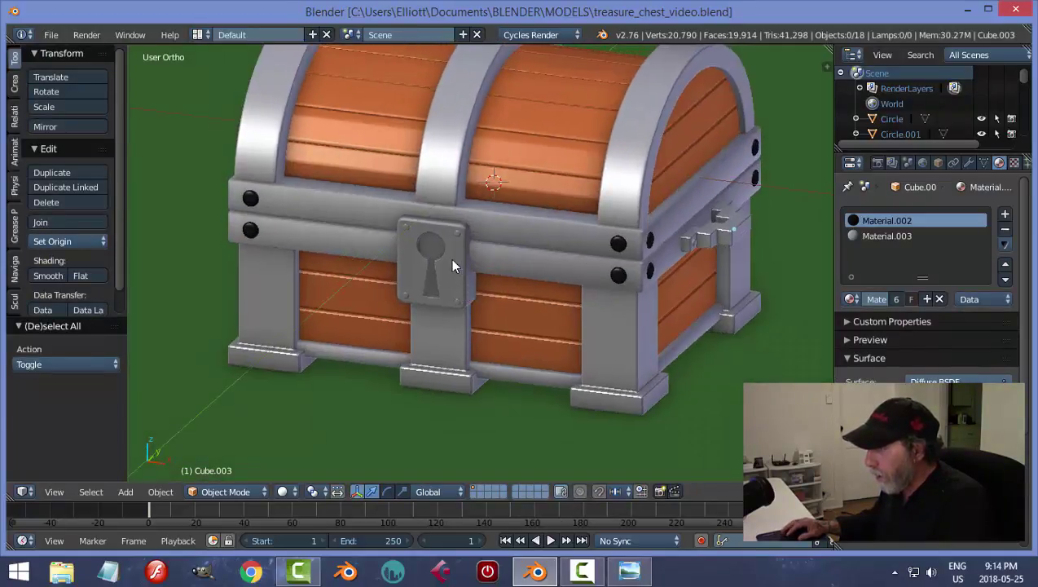
Step: Select the lock plate on the chest's front, compare it with the reference image in Windows Photo Viewer, and enter Edit Mode in Blender
right_click(454, 257)
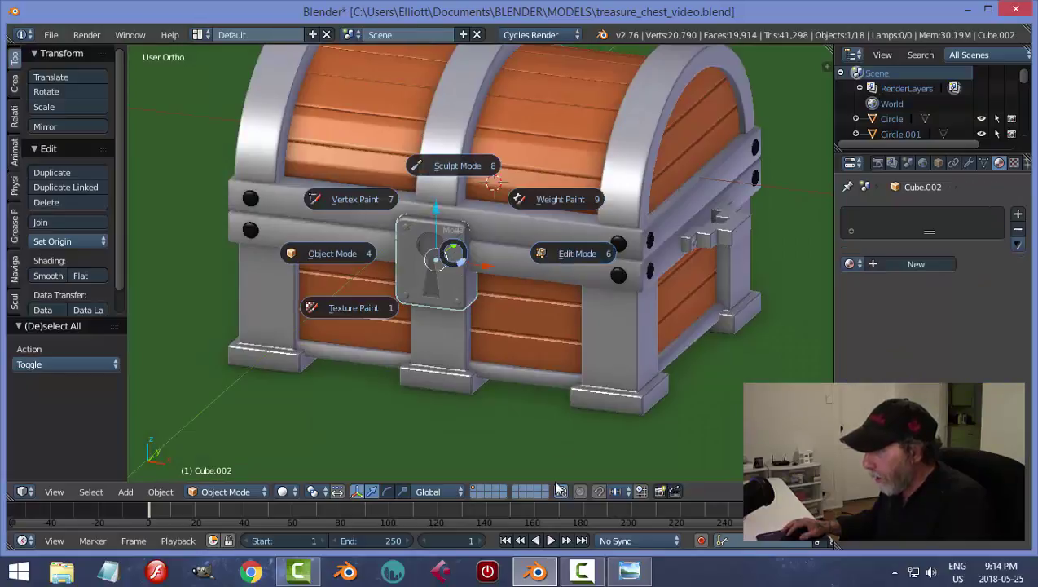
left_click(629, 570)
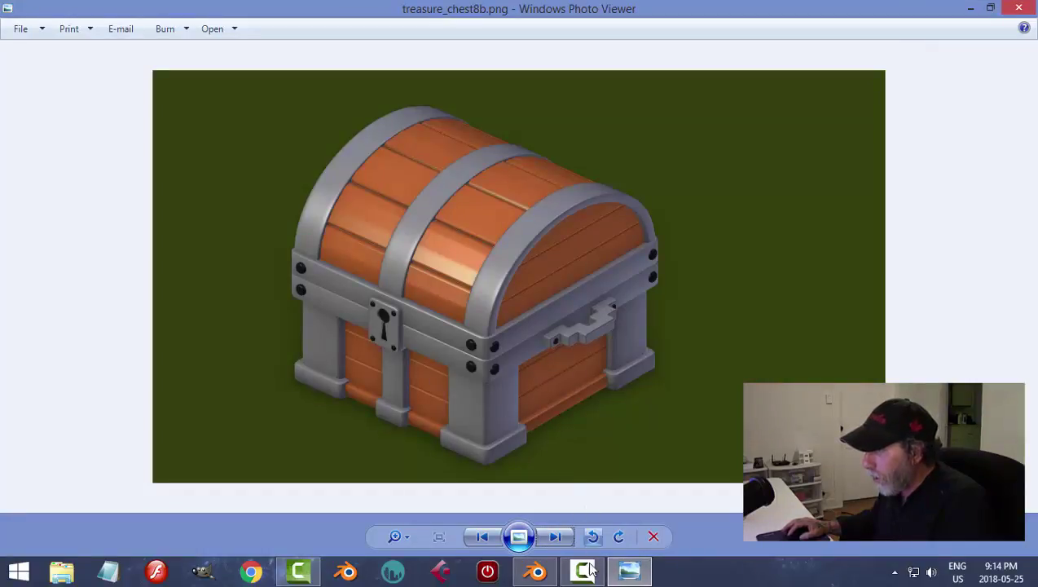
left_click(540, 573)
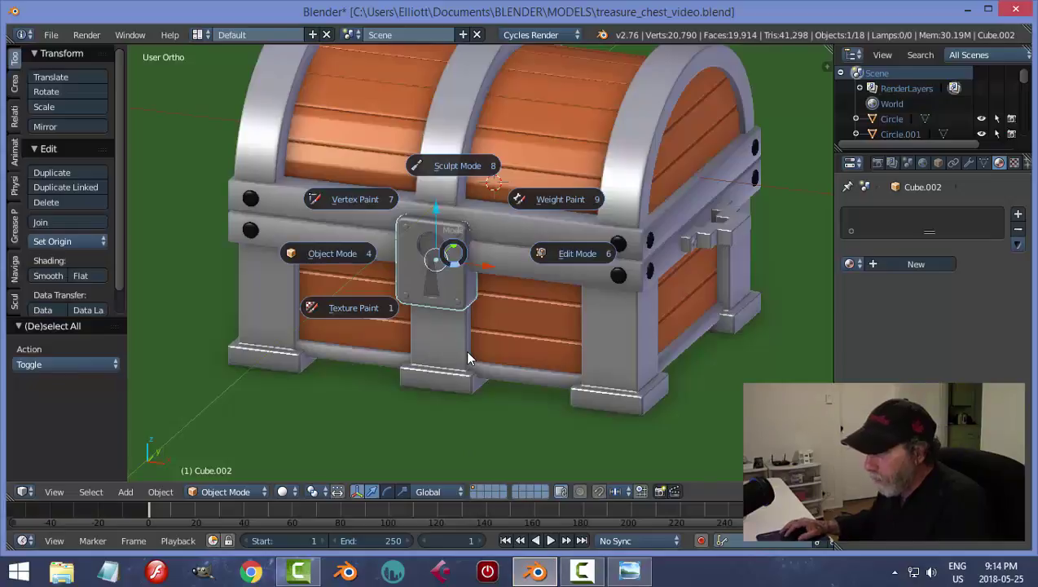
left_click(464, 349)
scroll(460, 287, "up", 3)
key("Tab")
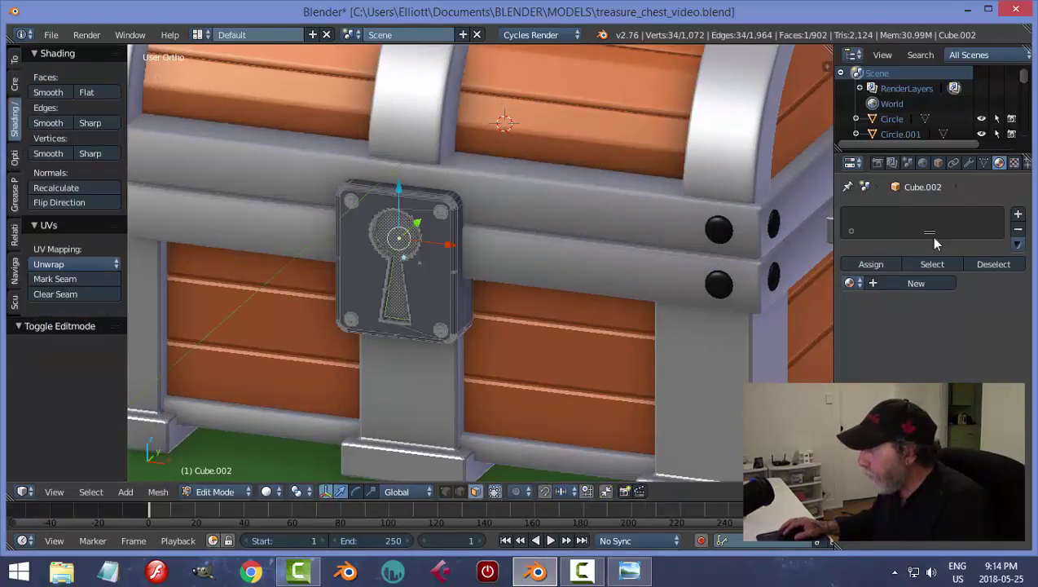
Step: Give the lock plate material slots for Material.002 and Material.003, and assign Material.003 to all of its faces
left_click(852, 287)
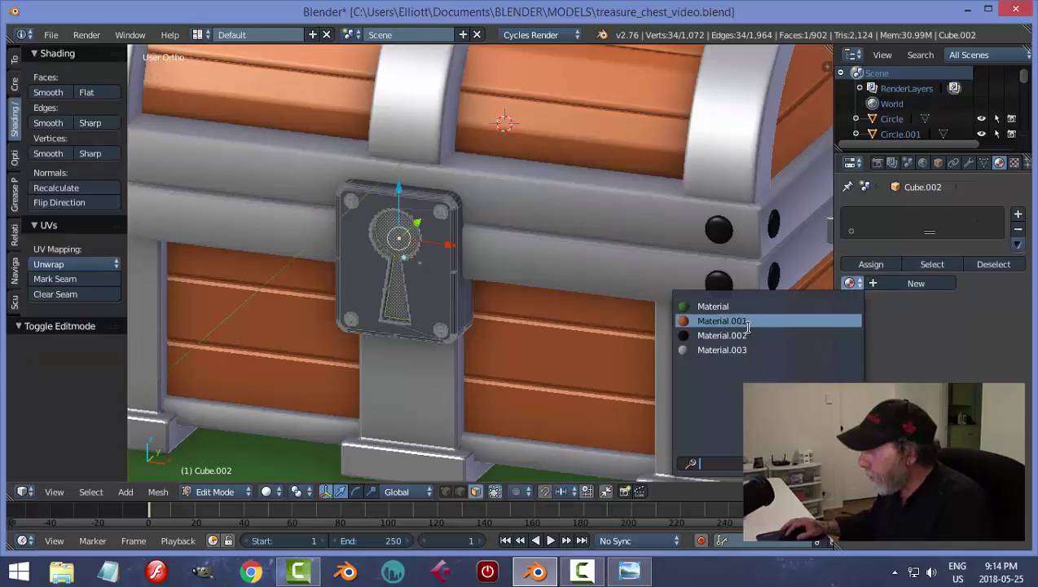
left_click(721, 335)
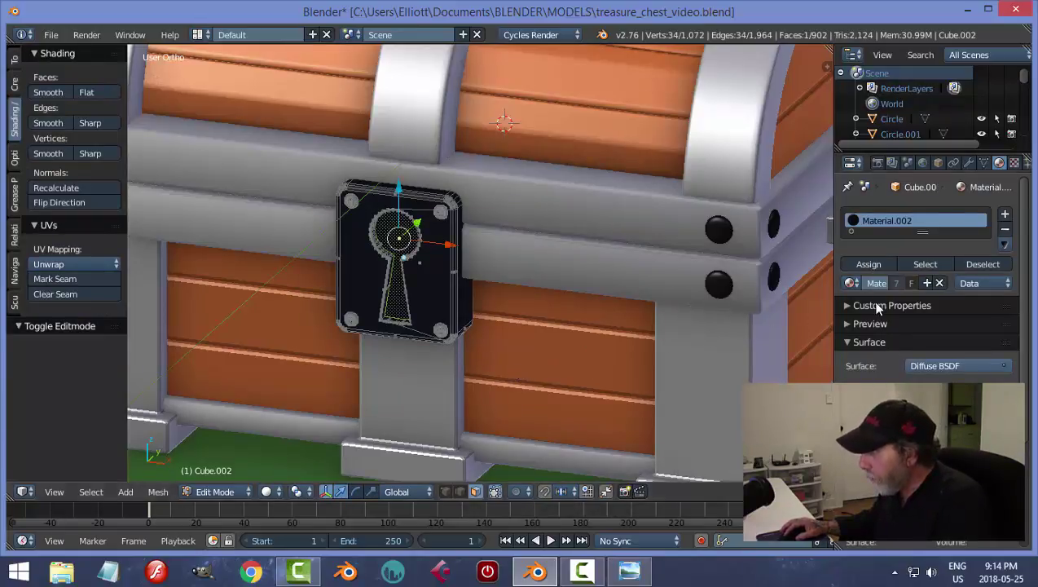
left_click(1007, 215)
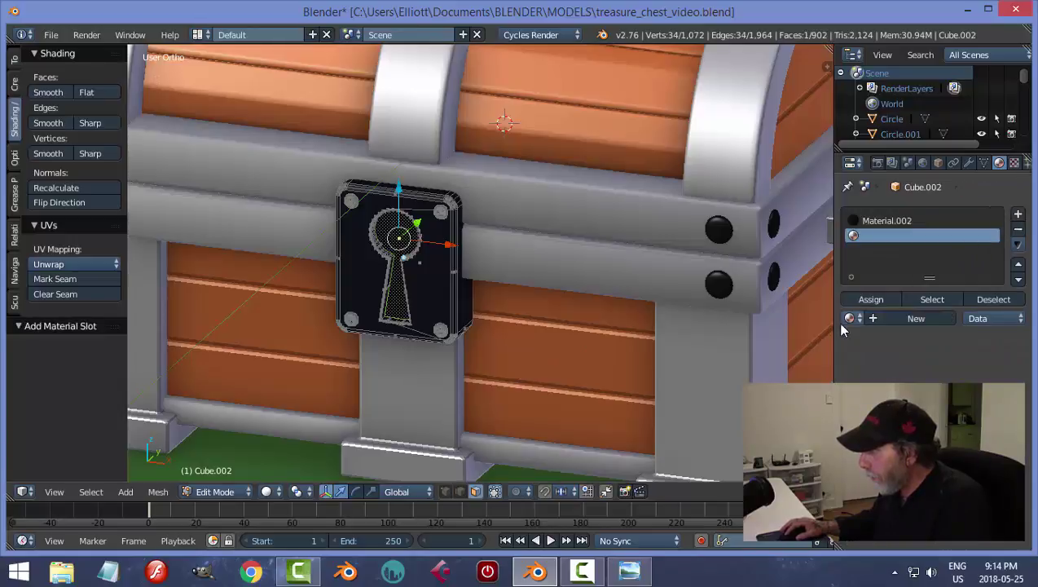
left_click(852, 318)
left_click(721, 385)
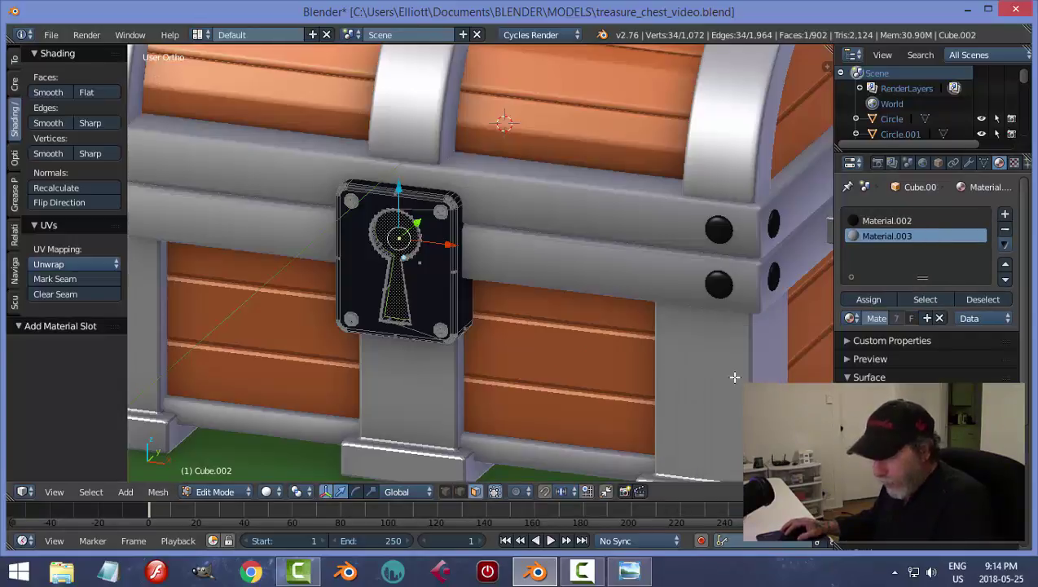
key("a")
key("a")
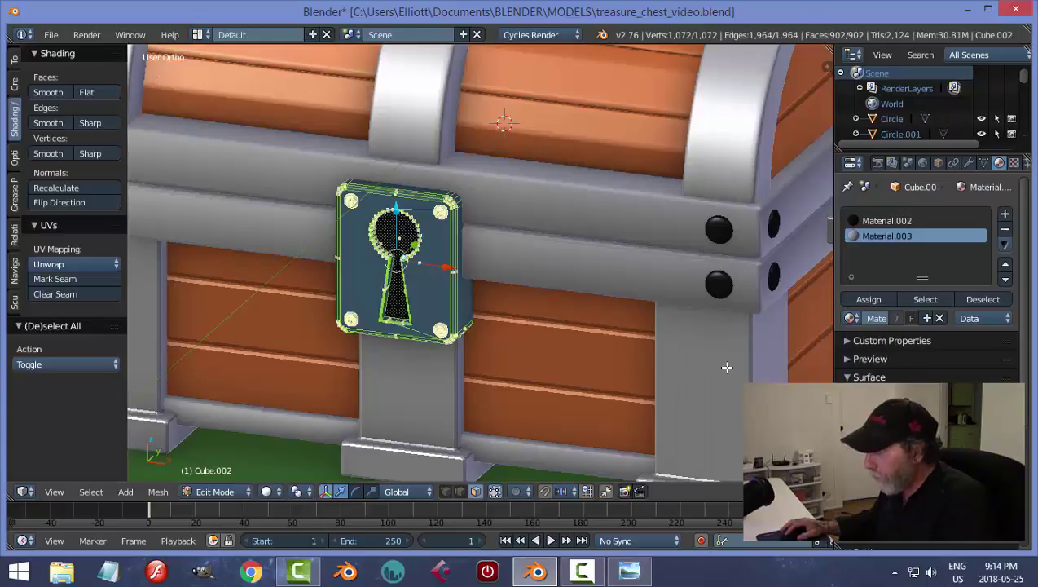
left_click(841, 298)
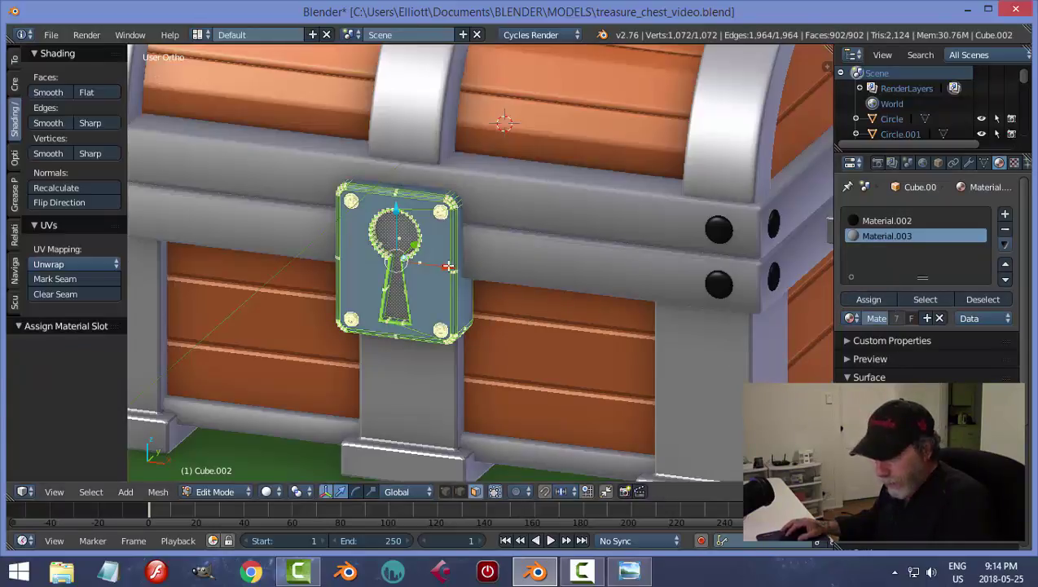
Step: Select only the keyhole's recessed face and assign Material.002 to it
key("a")
right_click(427, 234)
left_click(876, 222)
left_click(869, 301)
Step: Select all four complete rivets on the lock plate, assign Material.002 to them, and return to Object Mode with nothing selected
right_click(441, 215)
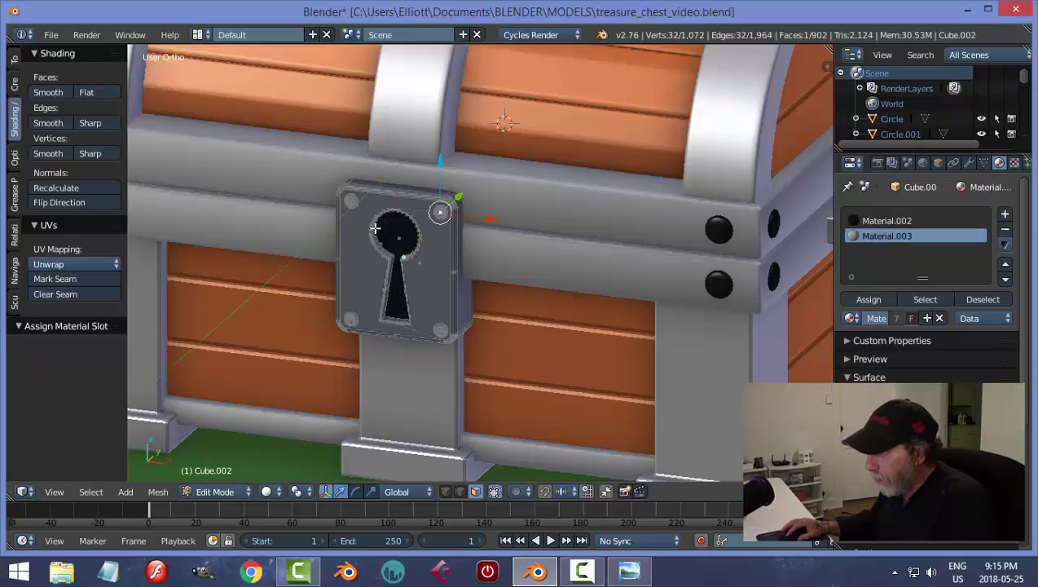
right_click(351, 201, "shift")
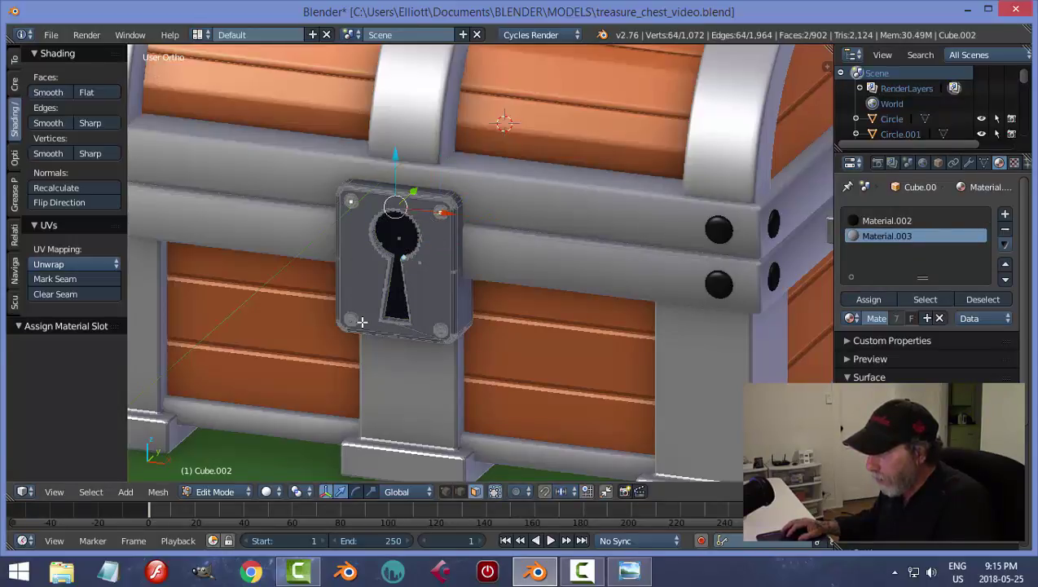
right_click(351, 318, "shift")
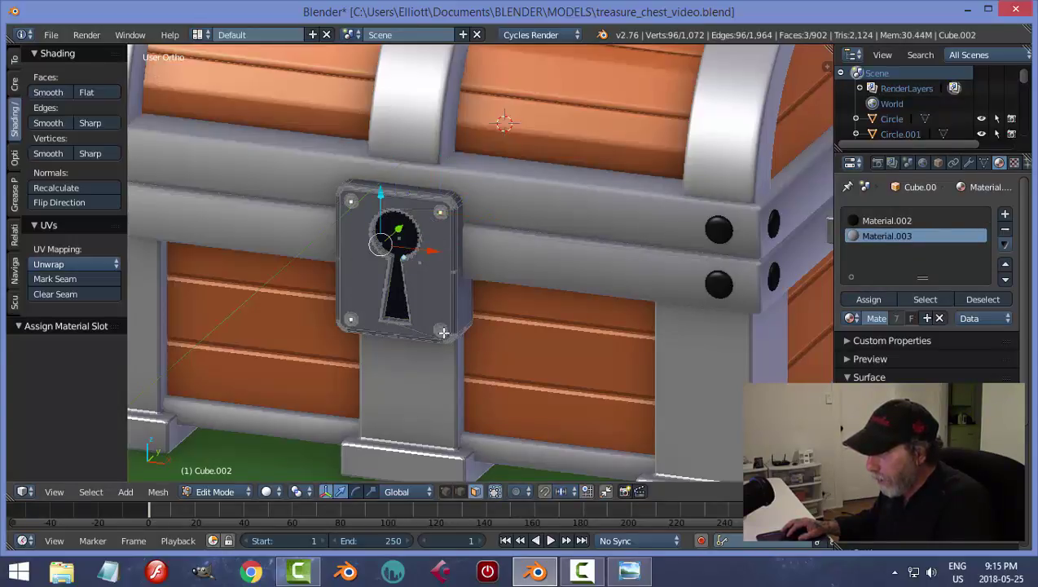
scroll(480, 348, "up", 2)
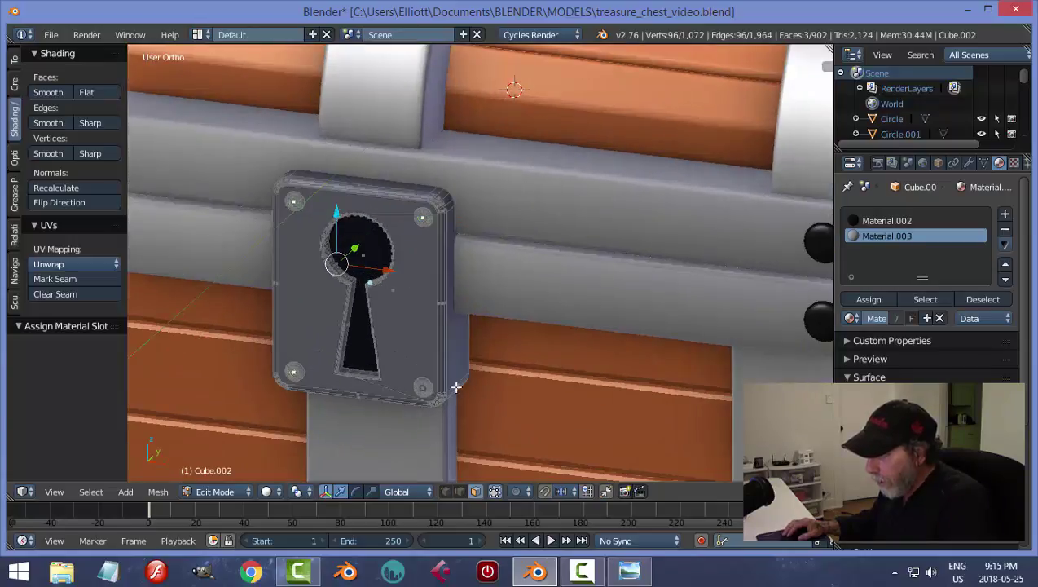
middle_click_drag(463, 371, 483, 267, "shift")
right_click(459, 259, "shift")
key("ctrl+l")
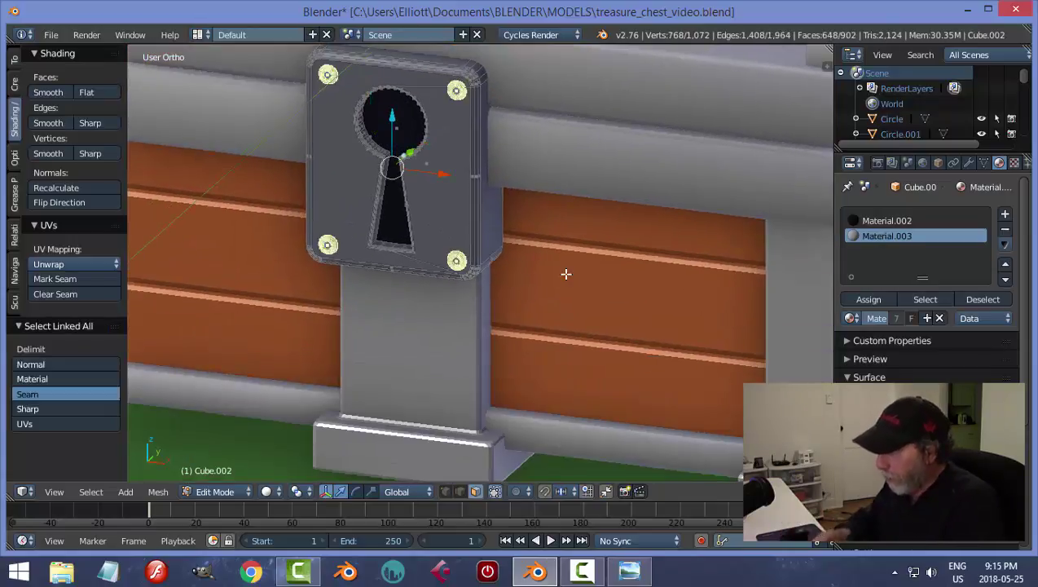
left_click(884, 221)
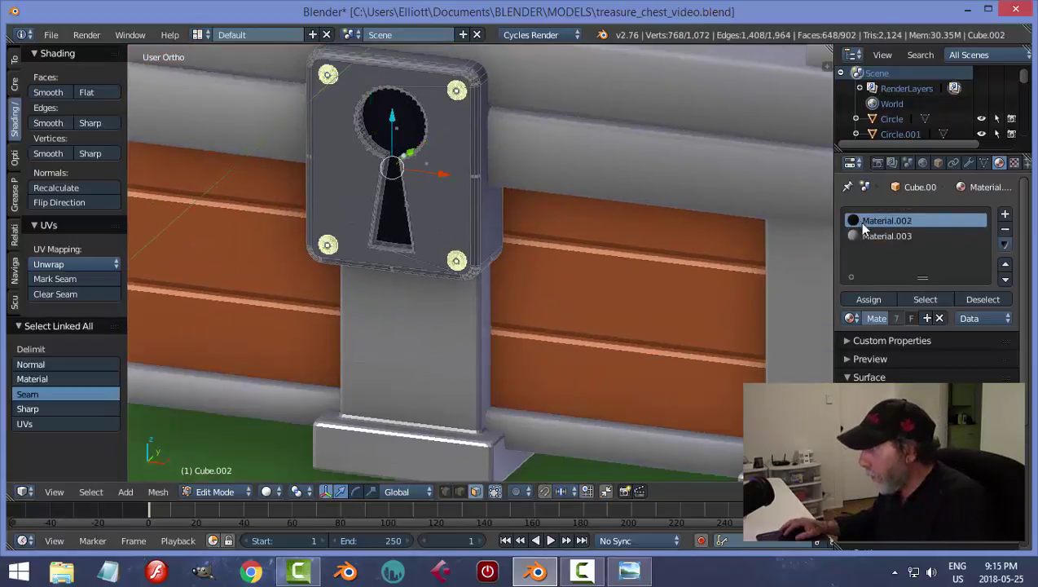
left_click(863, 299)
key("Tab")
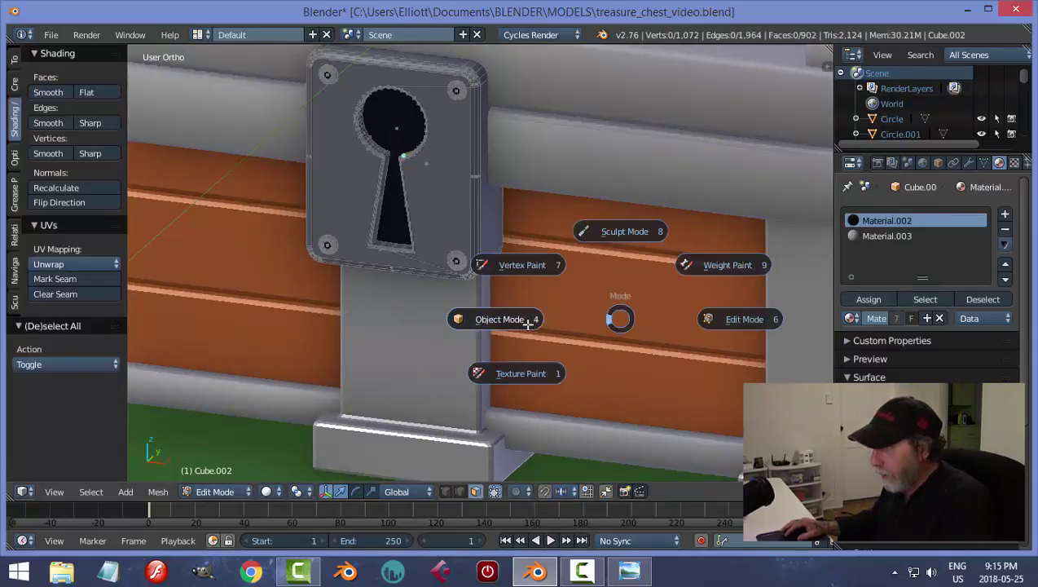
left_click(596, 322)
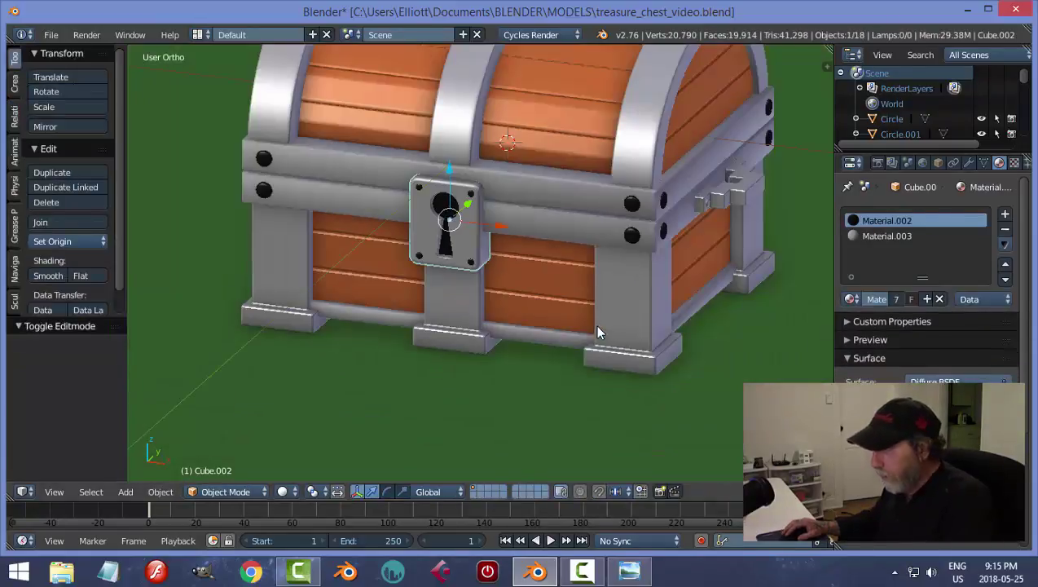
key("a")
Step: Select the handle on the chest's near end and enter Edit Mode on it
middle_click_drag(598, 332, 524, 329)
scroll(575, 292, "up", 3)
scroll(562, 324, "down", 3)
scroll(548, 349, "down", 4)
scroll(532, 318, "up", 4)
scroll(540, 308, "up", 2)
scroll(461, 297, "down", 2)
mouse_move(461, 297)
middle_mouse_down()
mouse_move(665, 269)
mouse_move(366, 285)
mouse_move(561, 297)
mouse_move(455, 296)
middle_mouse_up()
scroll(489, 281, "up", 4)
right_click(516, 238)
key("Tab")
left_click(715, 253)
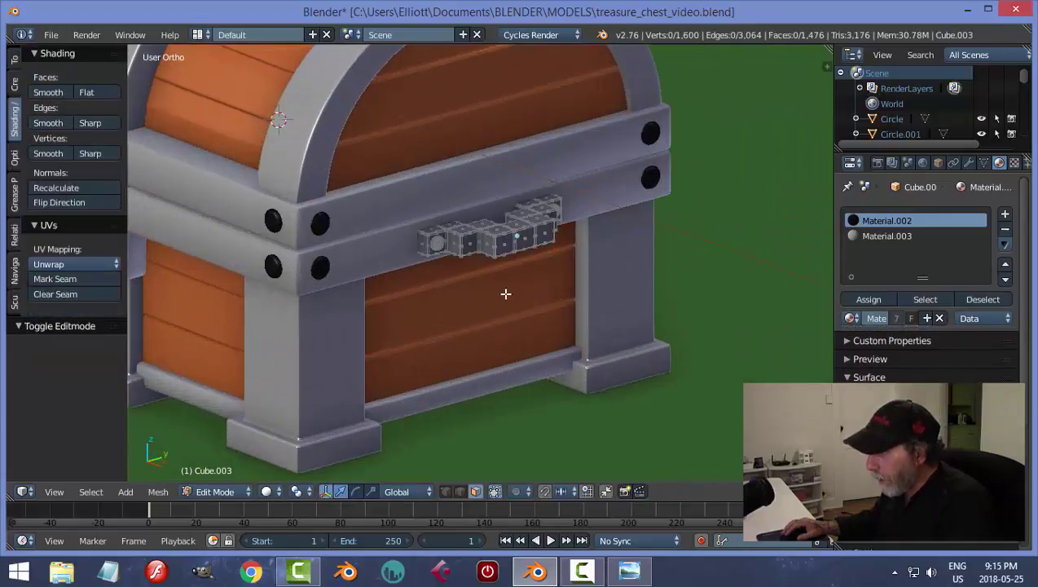
Step: Select both complete rivets on this handle, assign Material.002 to them, and return to Object Mode
scroll(432, 232, "up", 3)
right_click(416, 229)
middle_click_drag(673, 213, 571, 236)
right_click(438, 222, "shift")
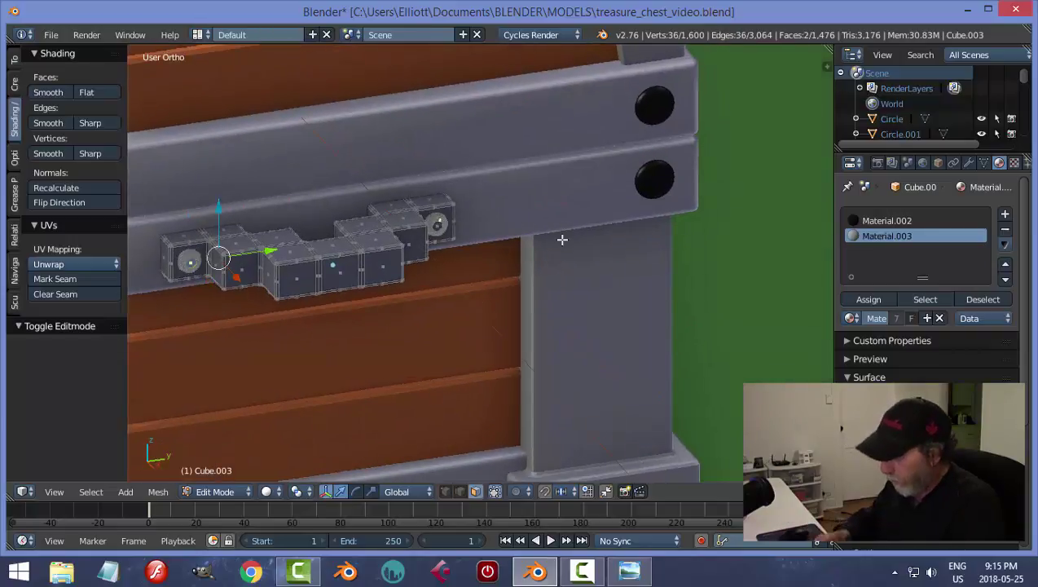
key("ctrl+l")
left_click(881, 221)
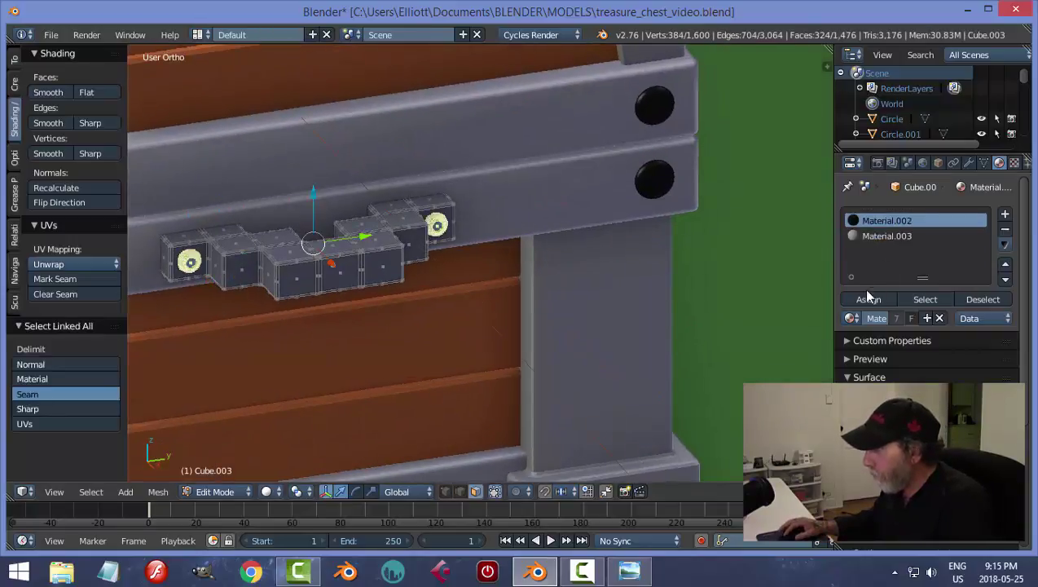
left_click(869, 299)
key("a")
key("Tab")
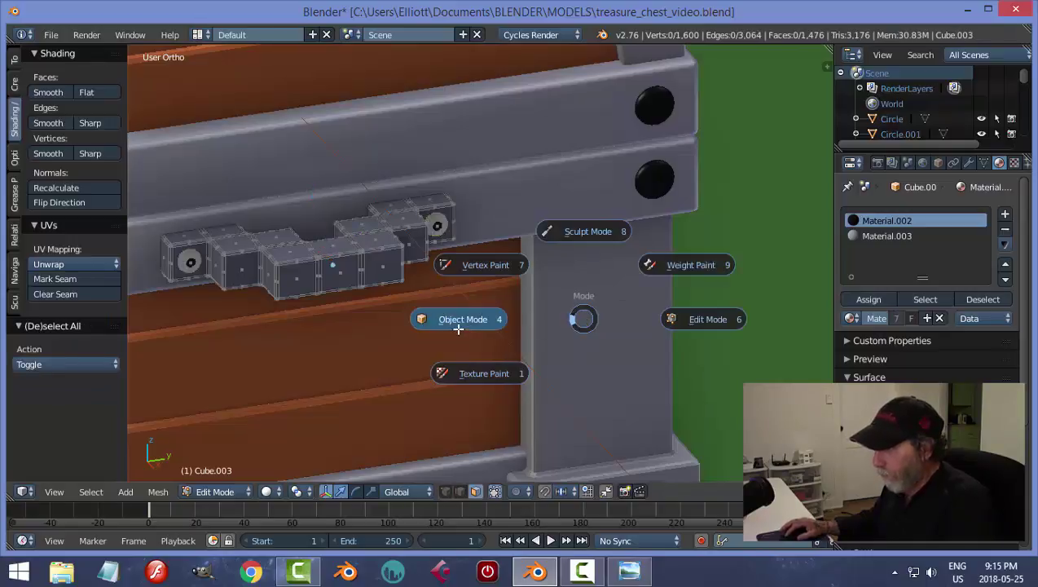
left_click(459, 323)
Step: Save the treasure chest file, overwriting the existing version
scroll(583, 334, "down", 9)
key("ctrl+s")
left_click(518, 319)
Step: Make an OpenGL render of the whole chest from a raised corner view, inspect the image, and close it
middle_click_drag(466, 326, 568, 394, "shift")
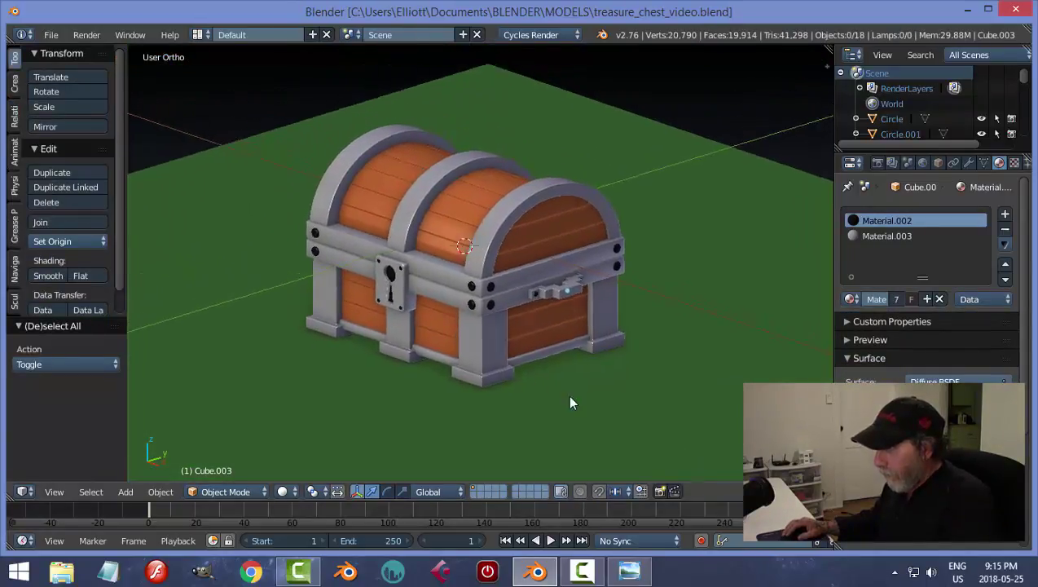
scroll(568, 394, "up", 3)
mouse_move(582, 345)
middle_mouse_down()
mouse_move(578, 366)
mouse_move(596, 369)
mouse_move(601, 355)
mouse_move(577, 353)
middle_mouse_up()
scroll(602, 356, "down", 2)
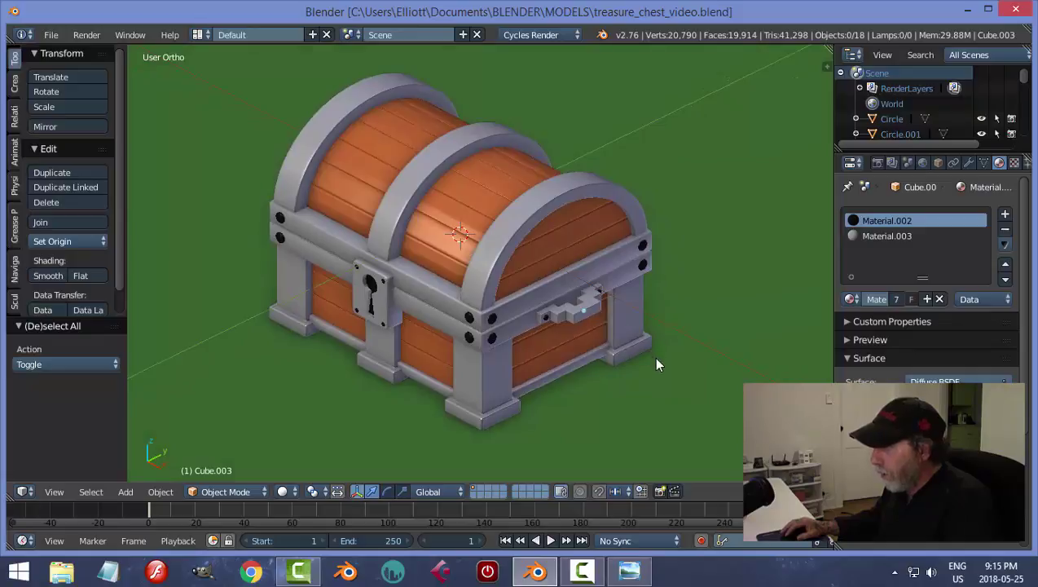
left_click(969, 163)
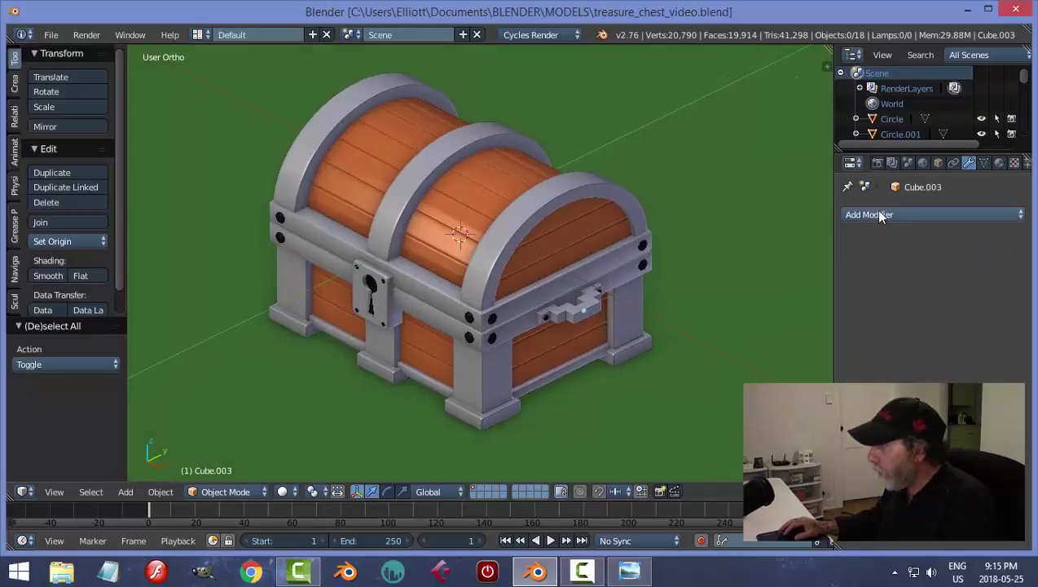
left_click(878, 163)
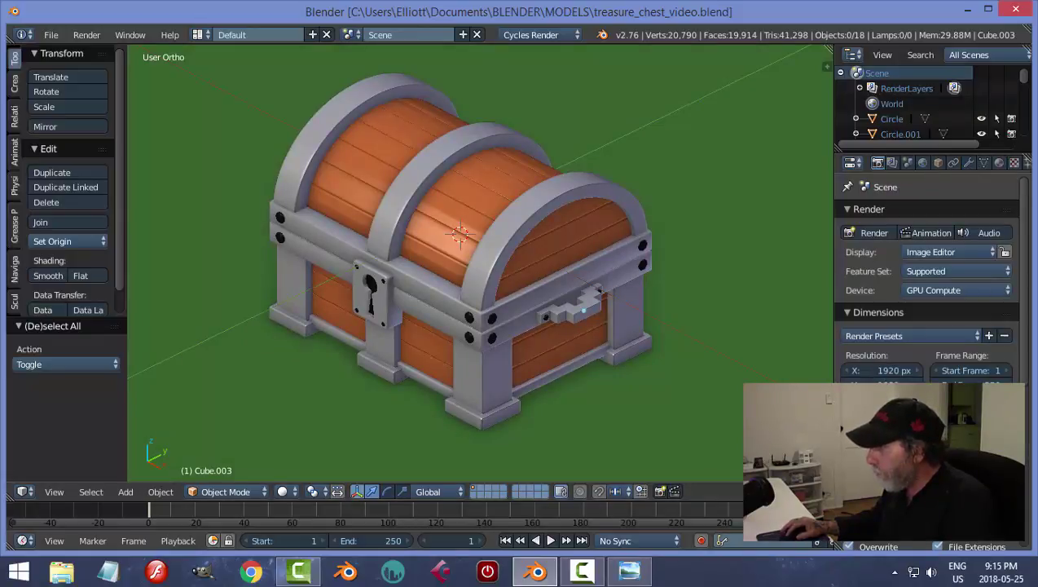
left_click(656, 490)
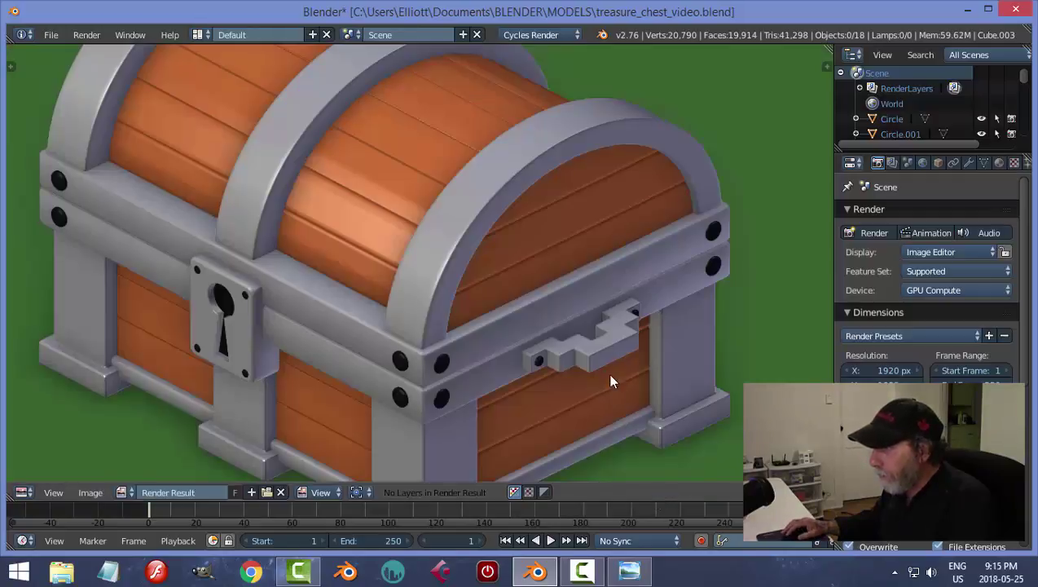
scroll(599, 375, "down", 2)
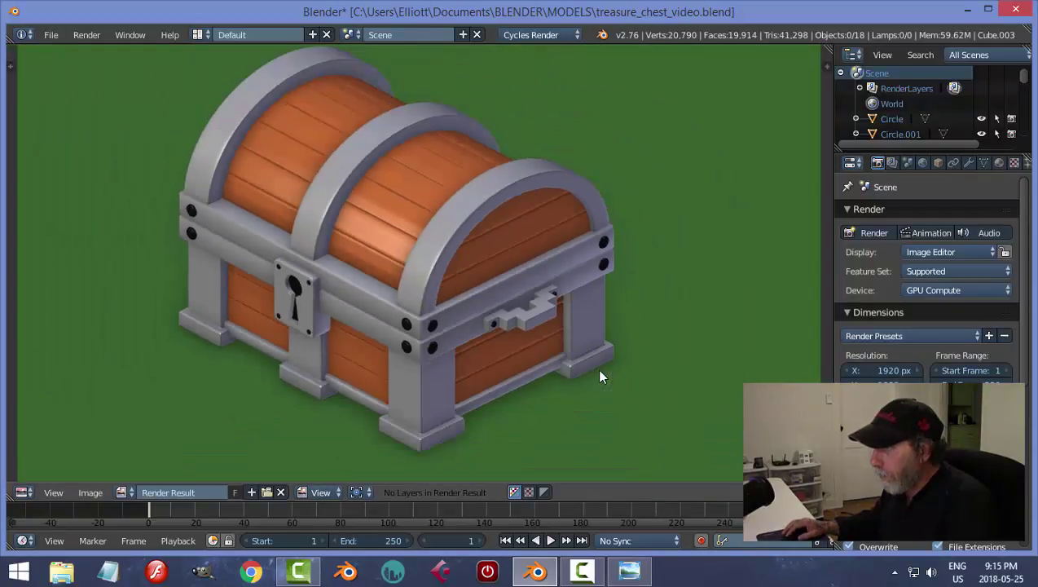
scroll(601, 377, "down", 1)
key("Escape")
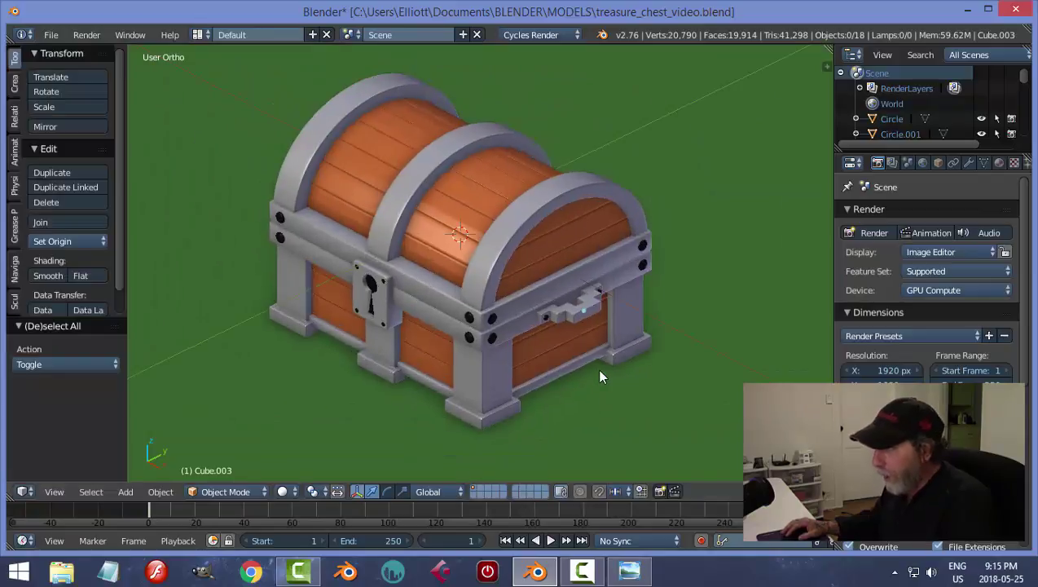
Step: Render the chest again from a slightly adjusted angle and compare it with the reference image treasure_chest8b.png in Windows Photo Viewer
middle_click_drag(599, 362, 604, 406)
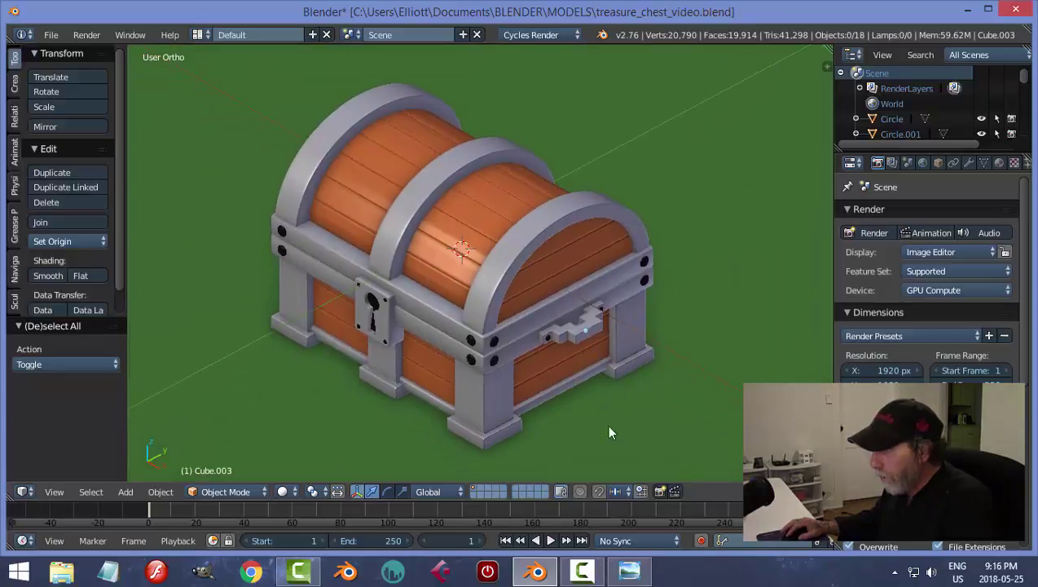
key("F12")
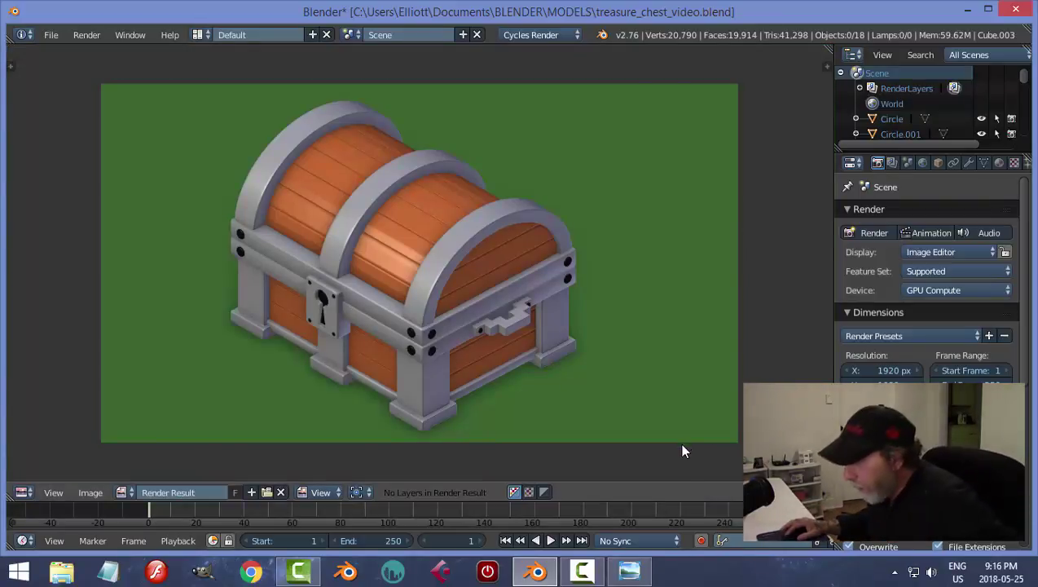
left_click(628, 573)
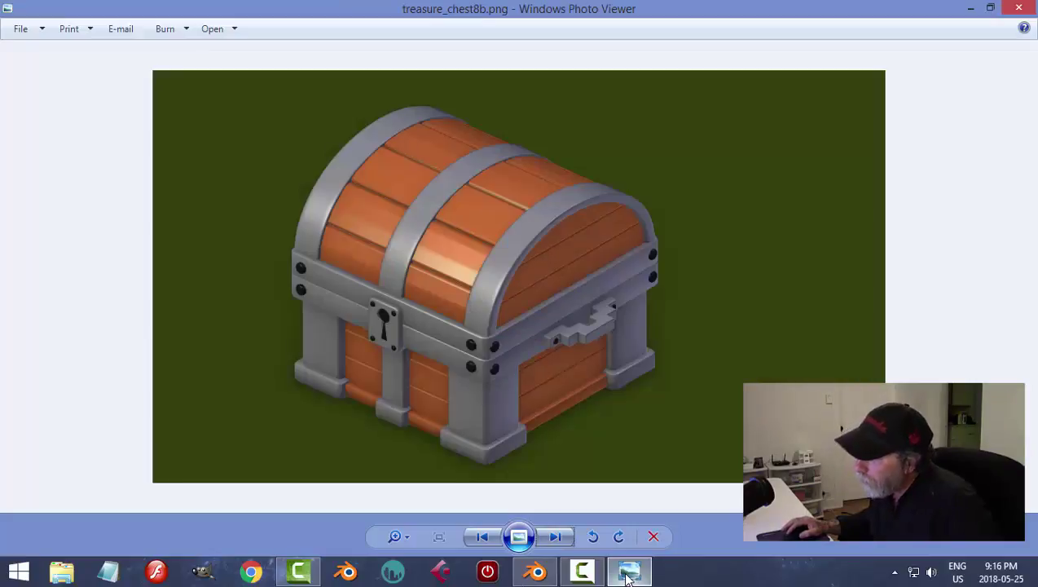
left_click(535, 573)
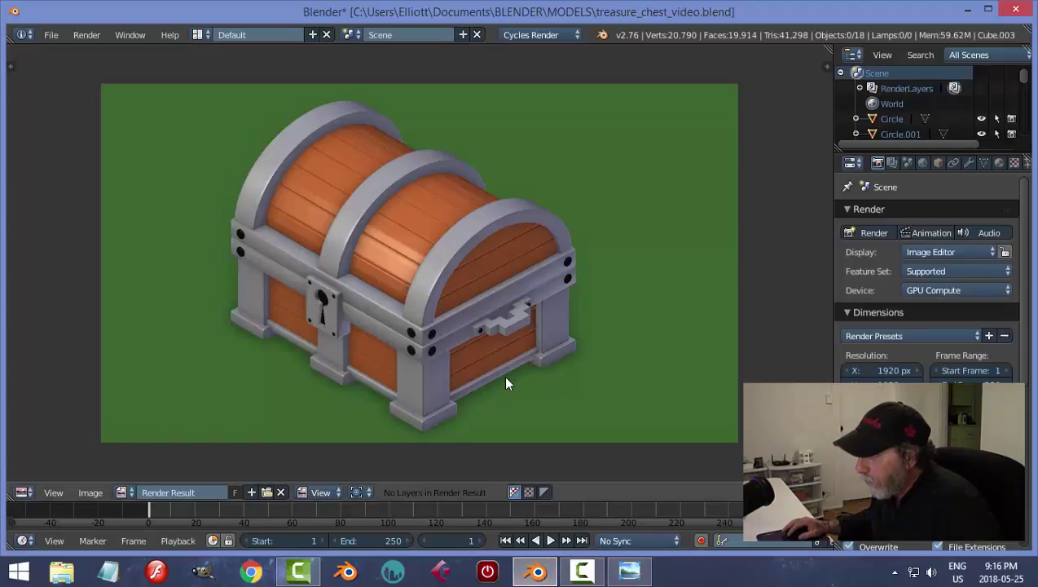